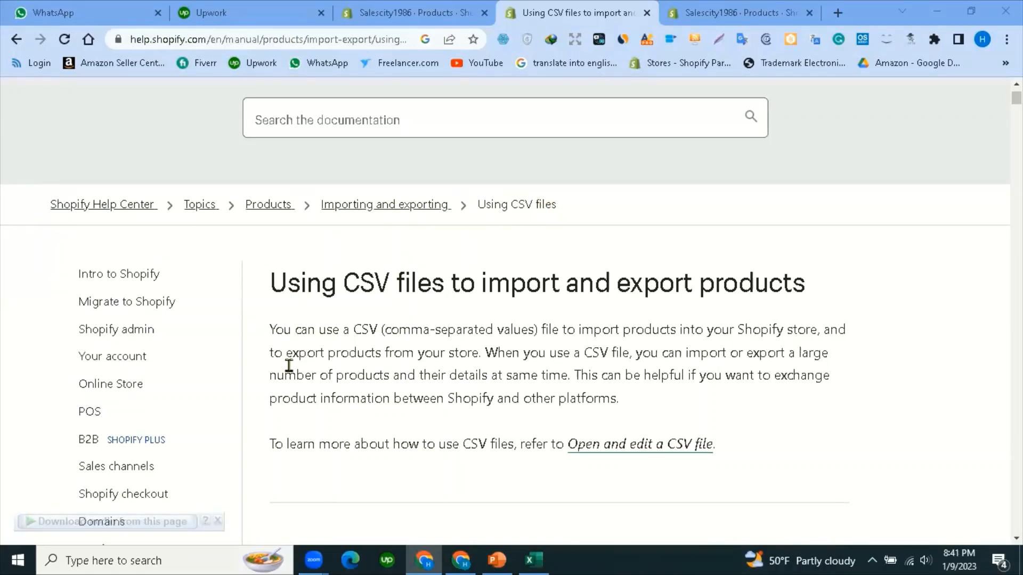
Download the sample product CSV file from the help page and open product_template.csv in Excel.
scroll(288, 365, down, 3)
scroll(265, 363, down, 4)
scroll(283, 333, up, 4)
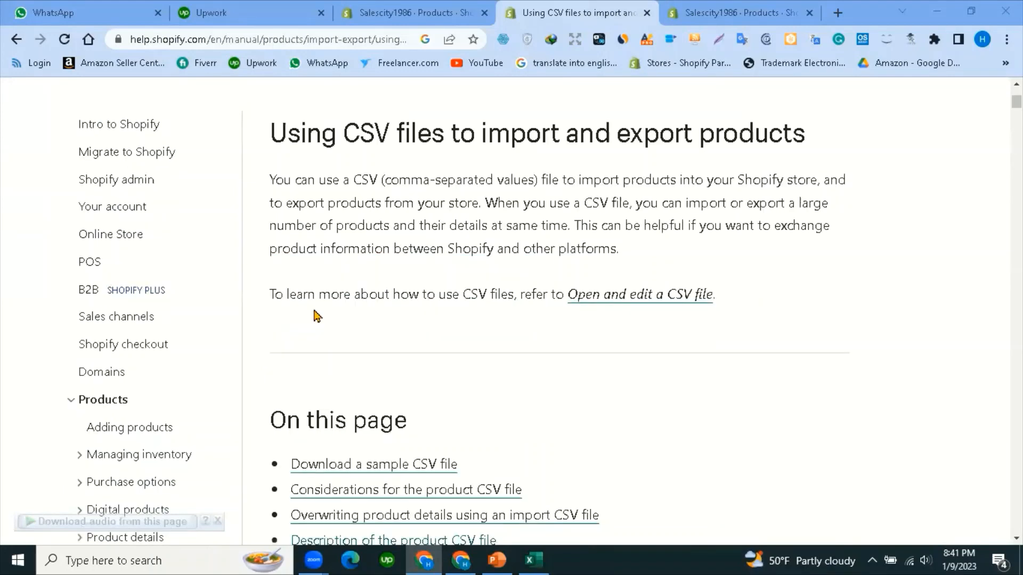
scroll(330, 397, down, 12)
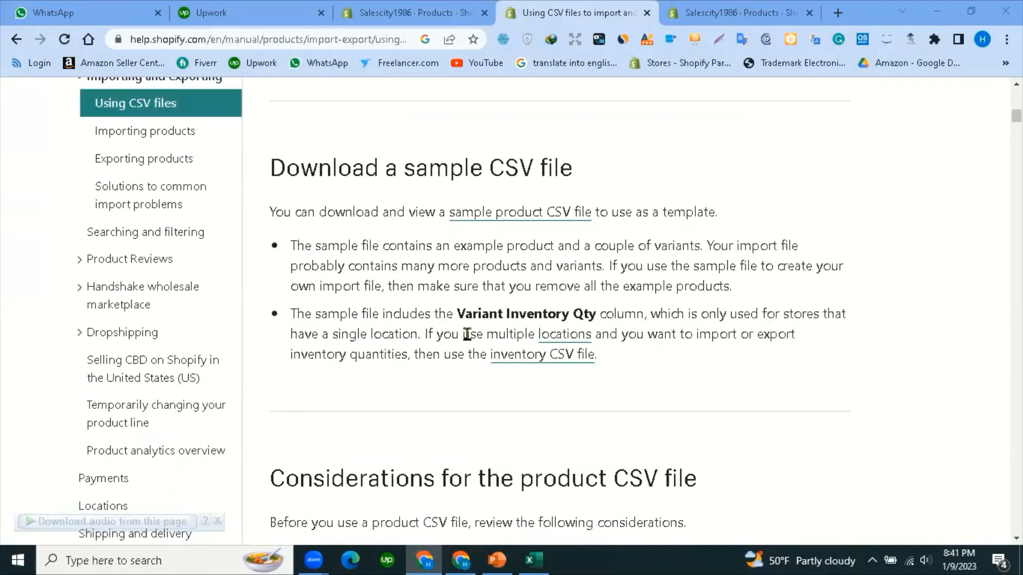
right_click(521, 215)
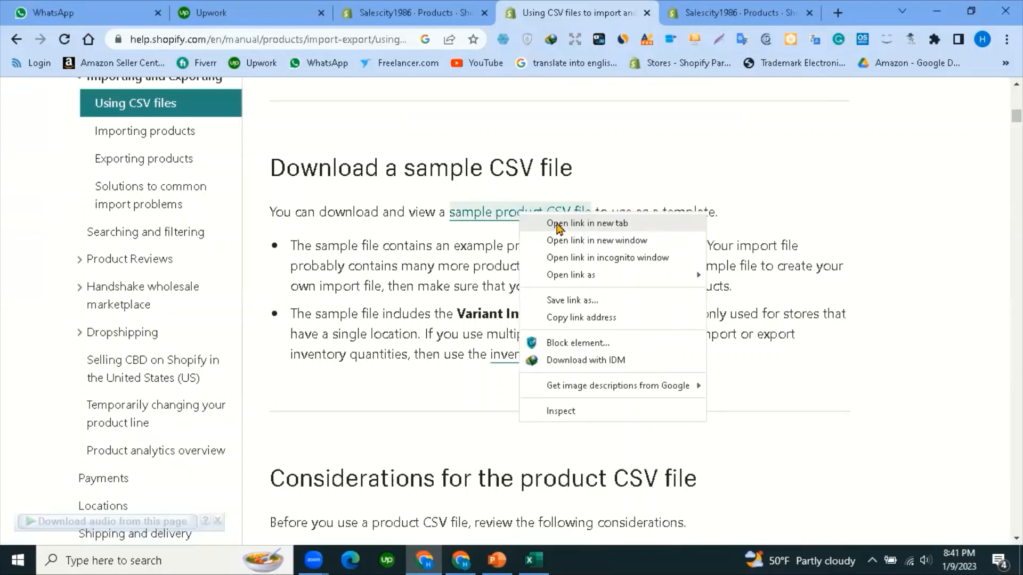
click(555, 224)
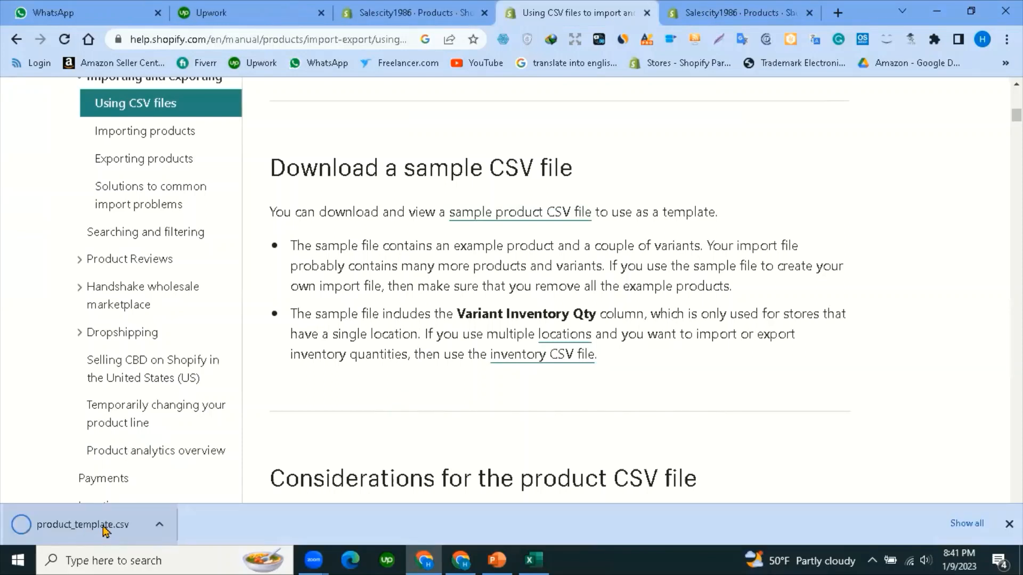
click(217, 522)
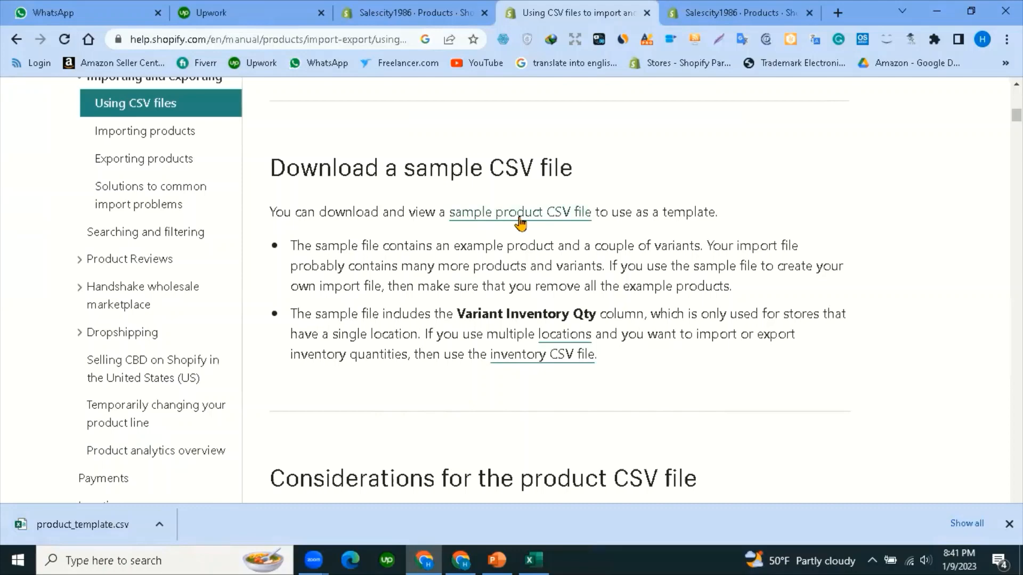
click(81, 527)
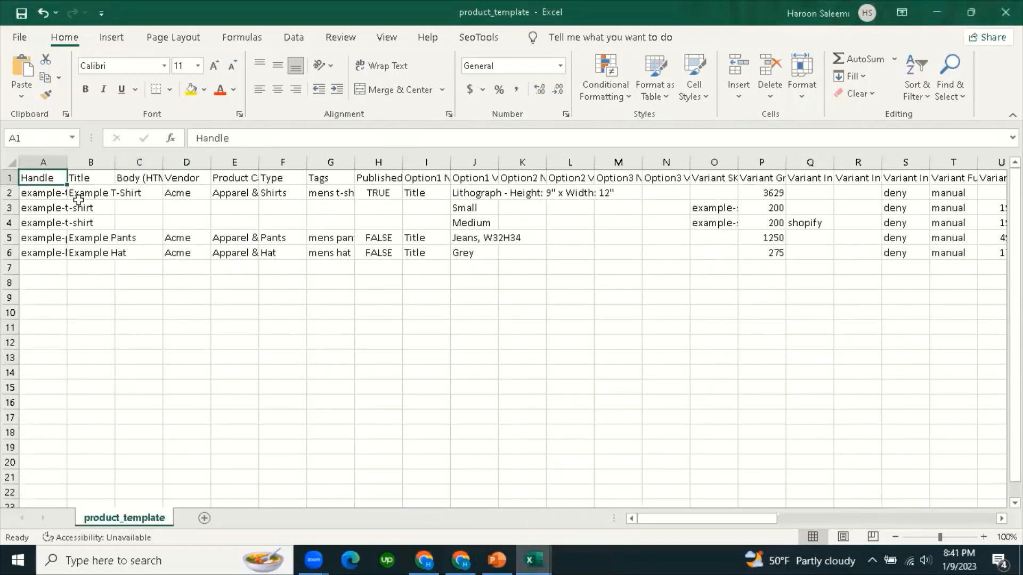
Examine the Handle, Title, Body (HTML) and Vendor column headers of the template.
click(77, 178)
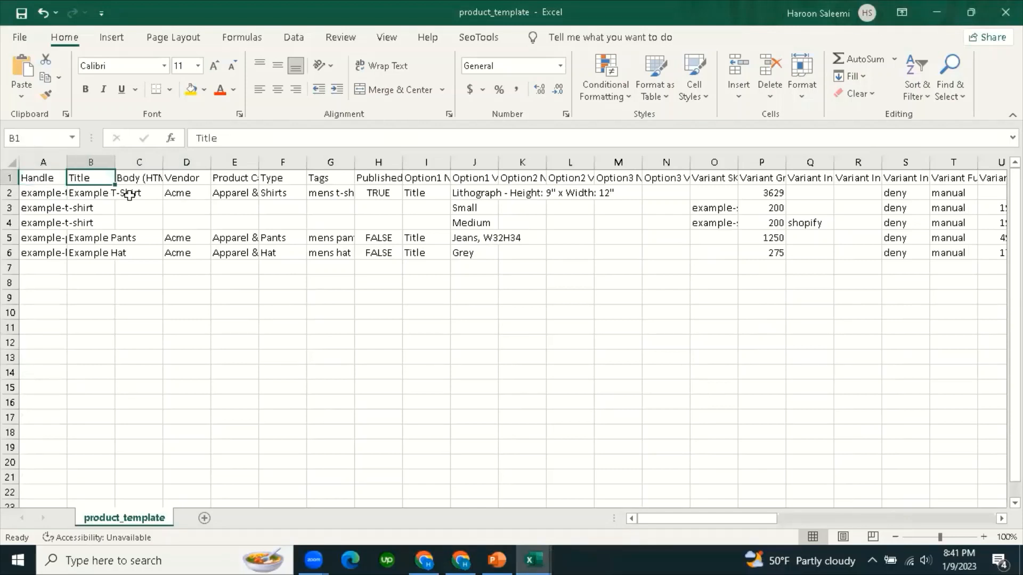
click(188, 178)
click(50, 179)
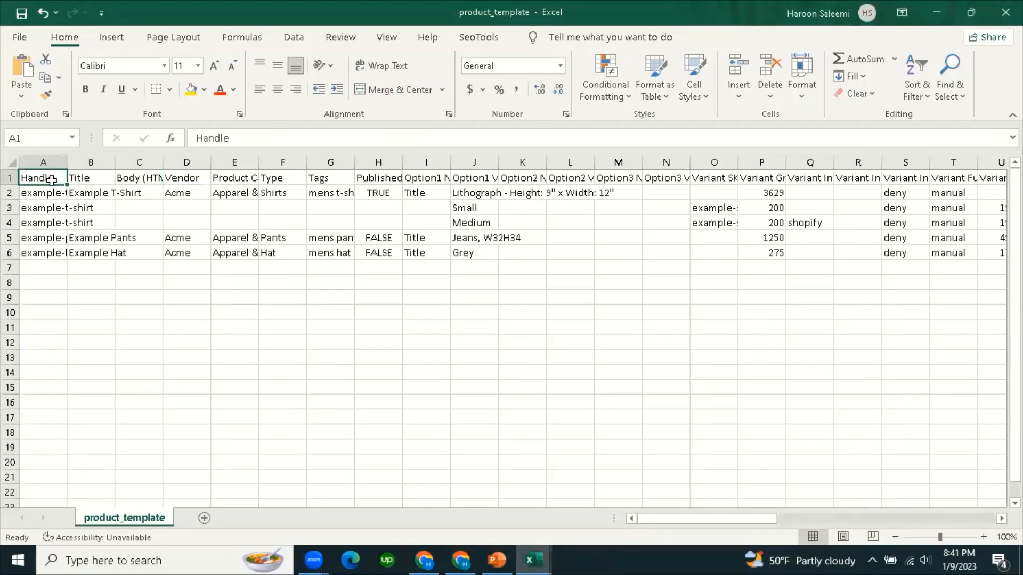
click(89, 177)
click(133, 175)
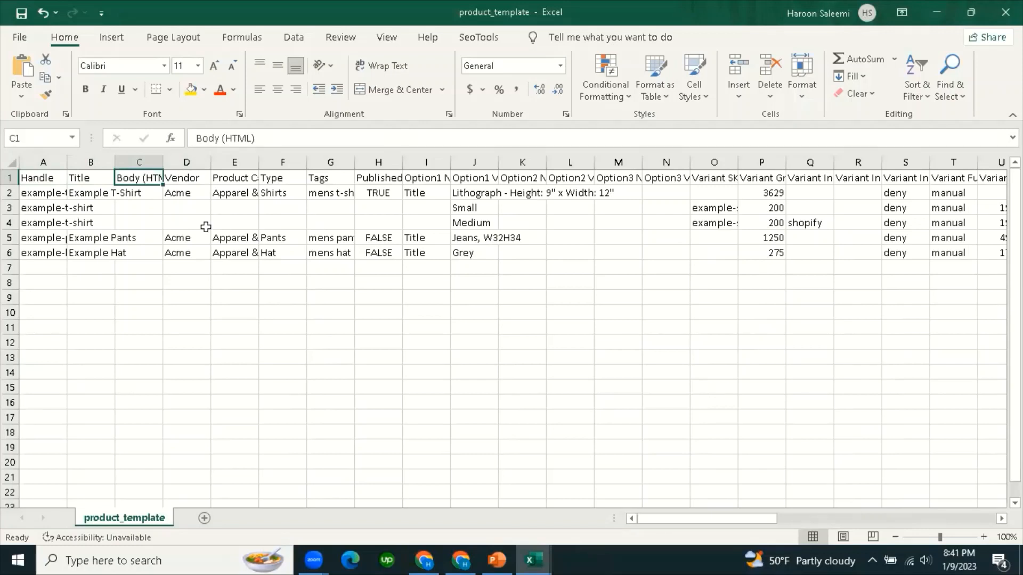
click(207, 312)
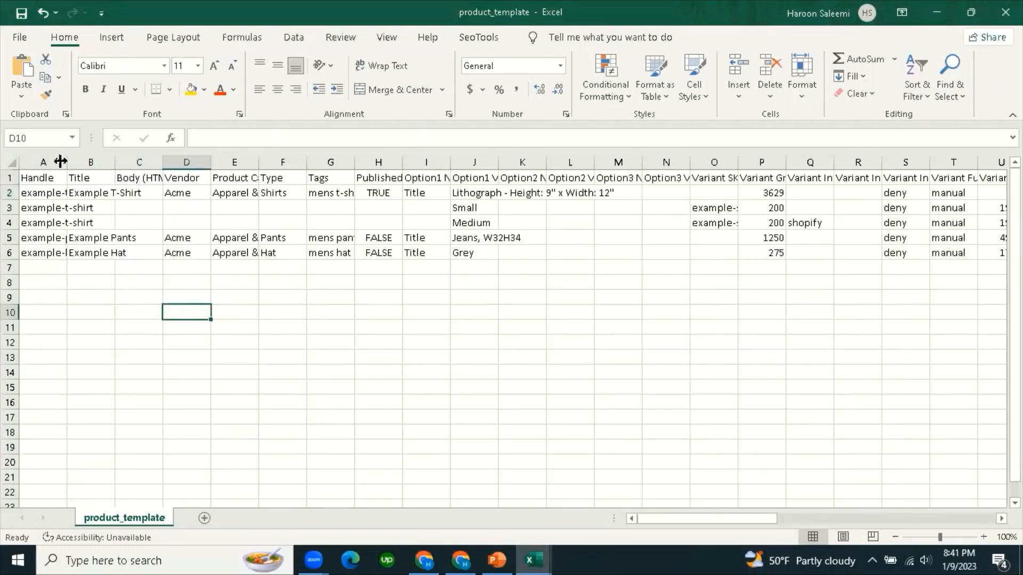
Widen columns A through E so that the headers from Handle to Product Category fit.
drag(61, 161, 427, 162)
click(150, 368)
click(377, 373)
click(274, 359)
click(398, 356)
click(468, 331)
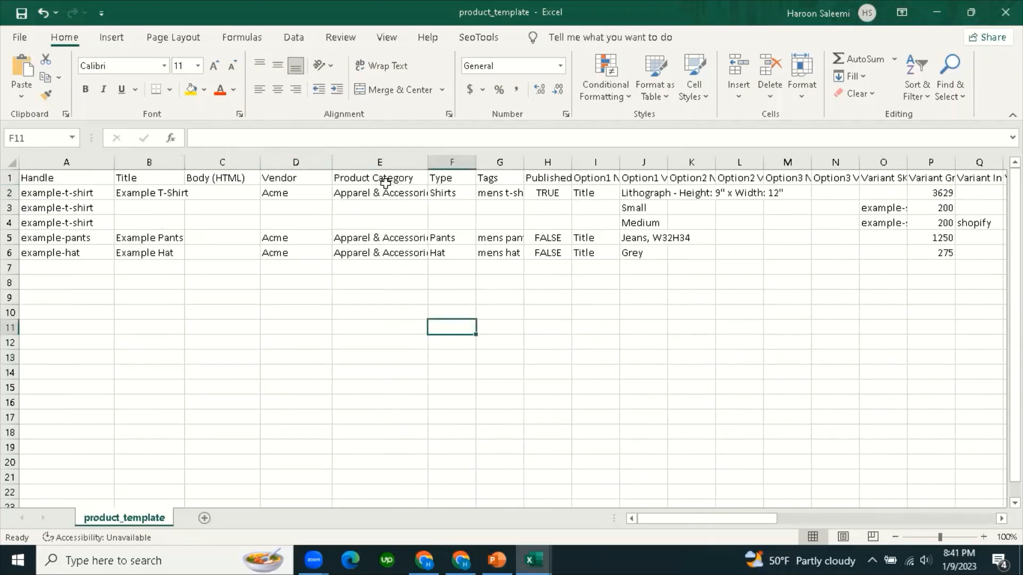
Go through the headers from Product Category to Published and widen the Published column.
click(424, 183)
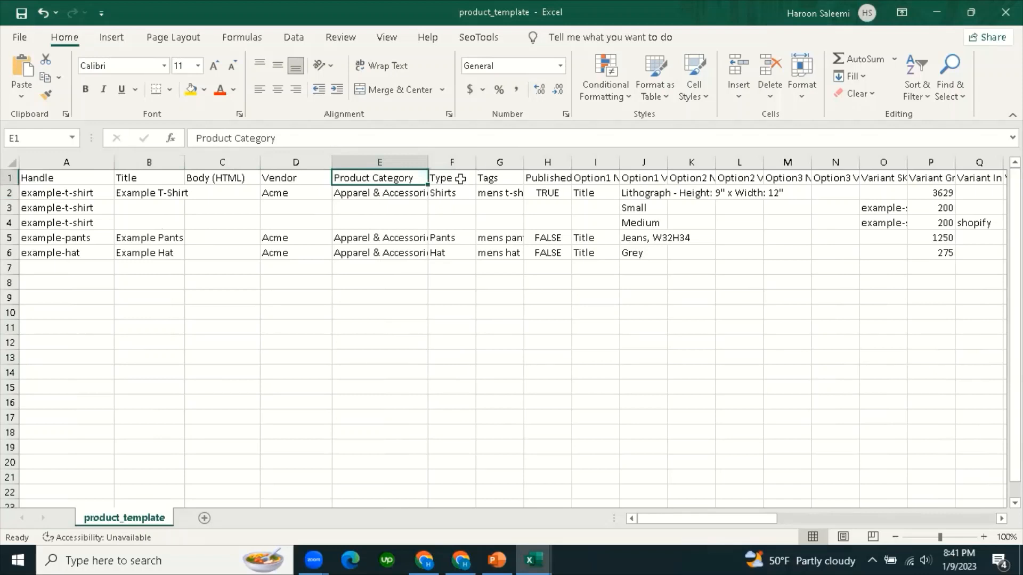
click(460, 179)
click(503, 178)
click(564, 179)
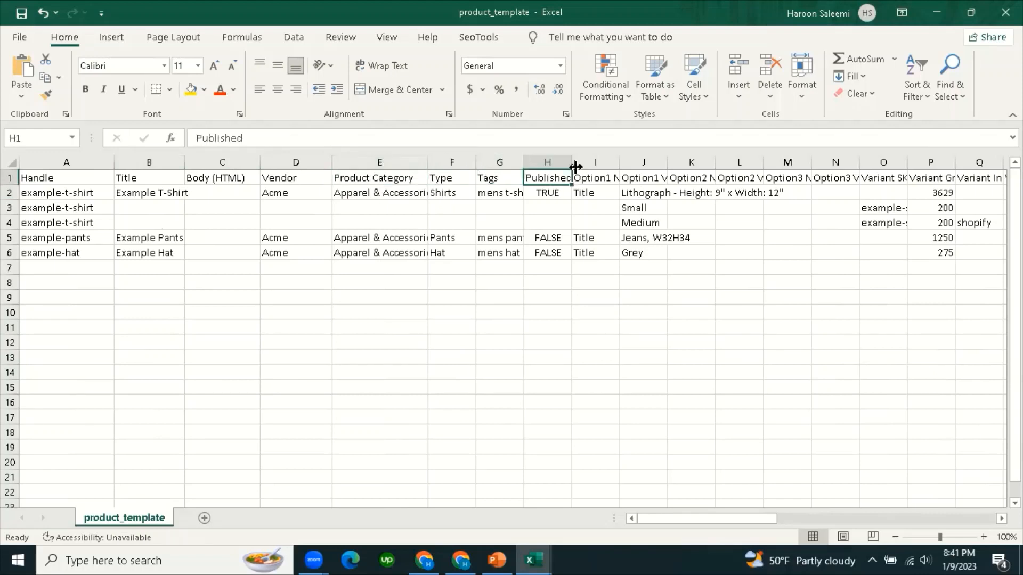
drag(572, 162, 597, 184)
click(618, 358)
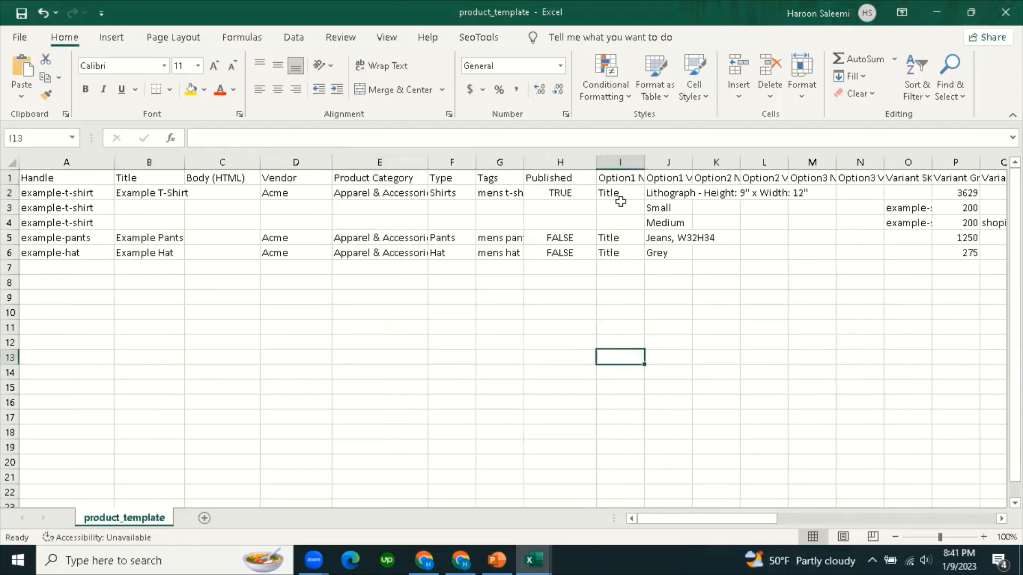
Slightly widen the Option1 Name and Option1 Value columns.
click(620, 193)
click(632, 176)
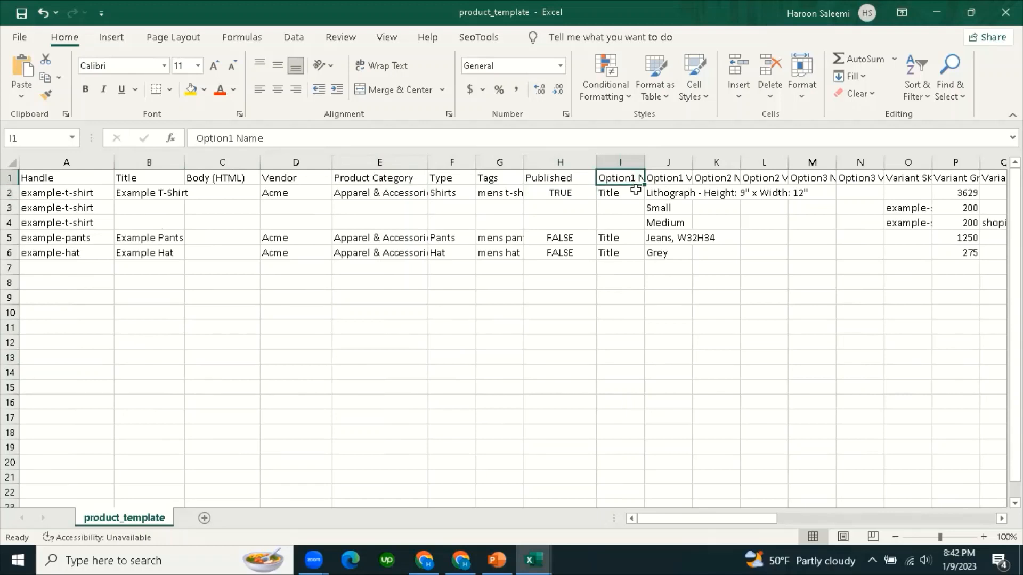
drag(646, 162, 716, 167)
click(682, 373)
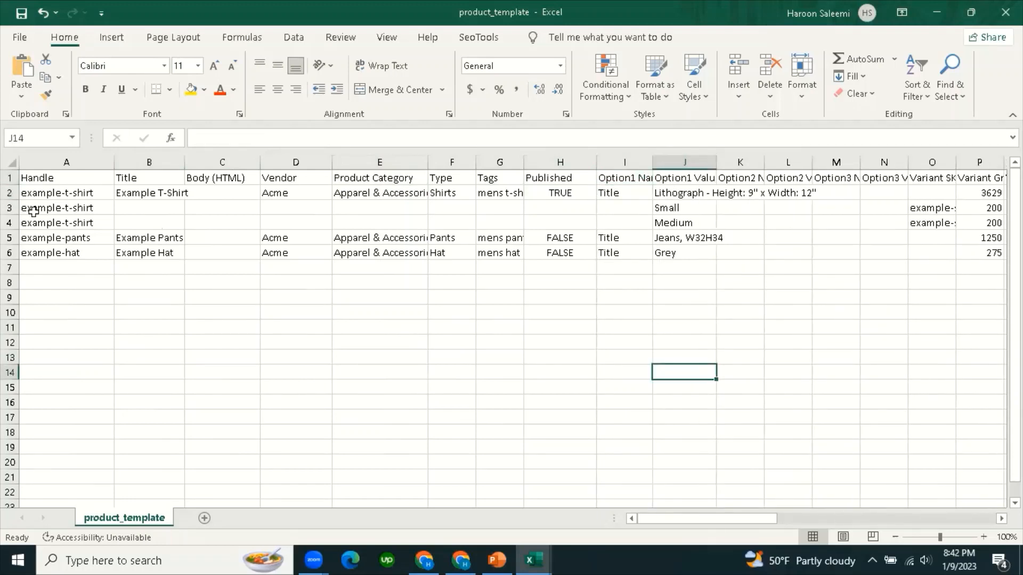
Format the whole header row with font size 14 and red text.
click(10, 177)
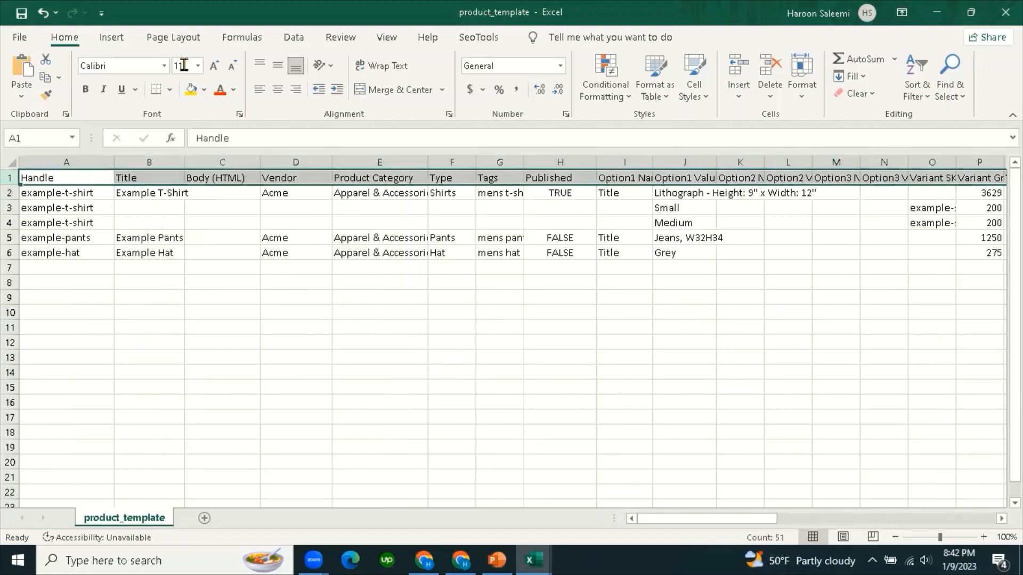
click(213, 66)
click(213, 66)
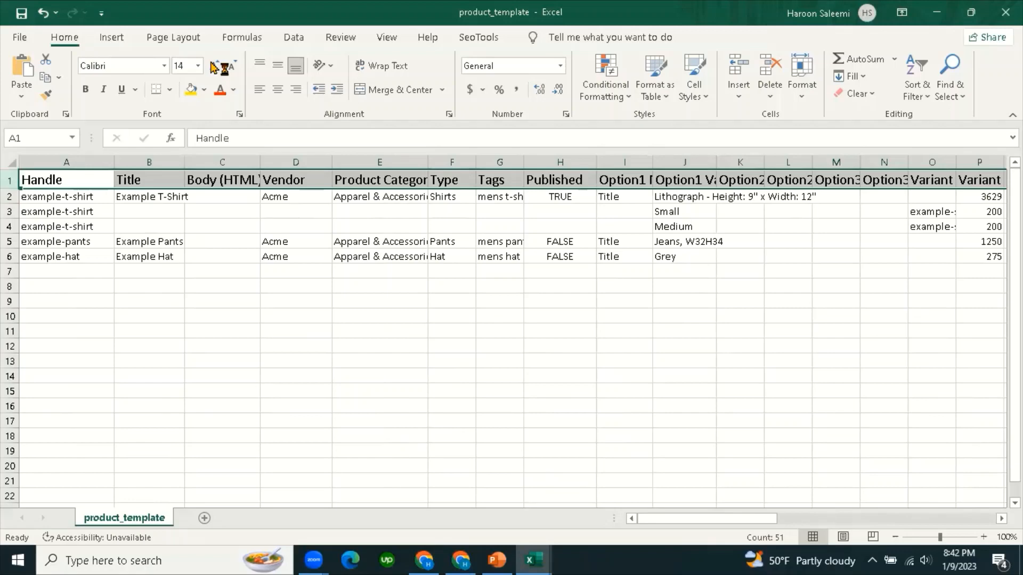
click(219, 95)
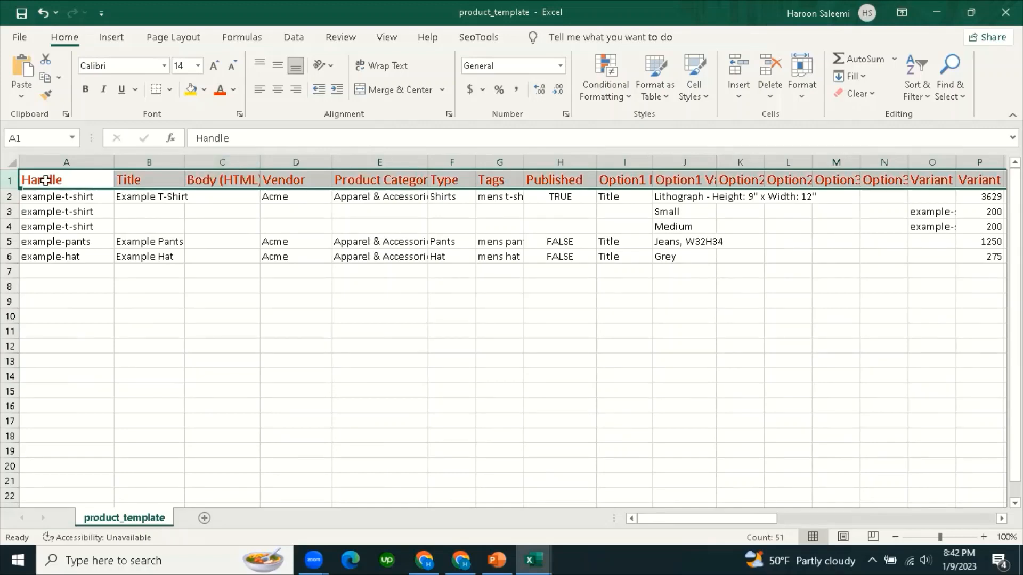
Fill the header row with yellow and apply all borders to it.
click(190, 93)
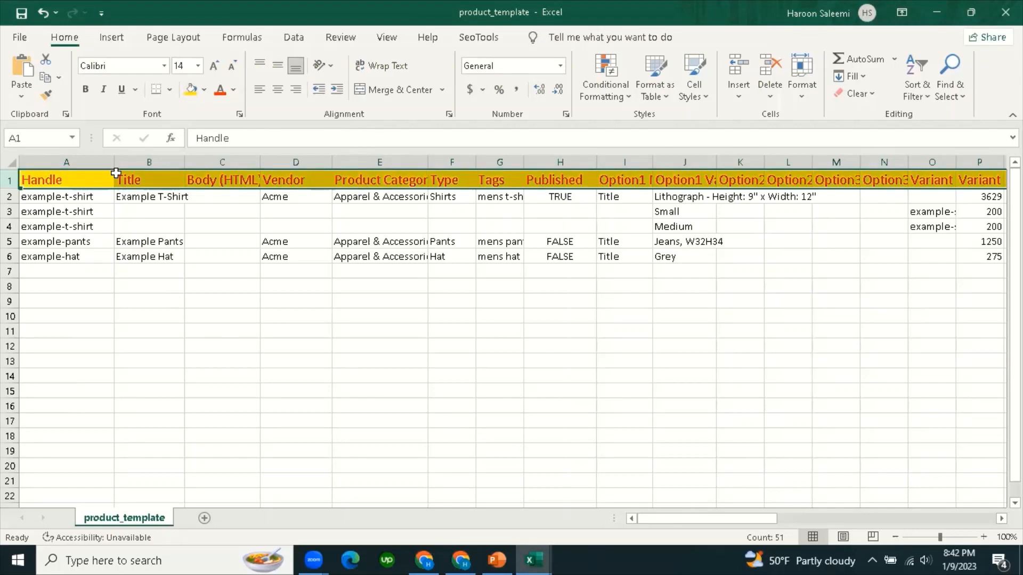
click(170, 89)
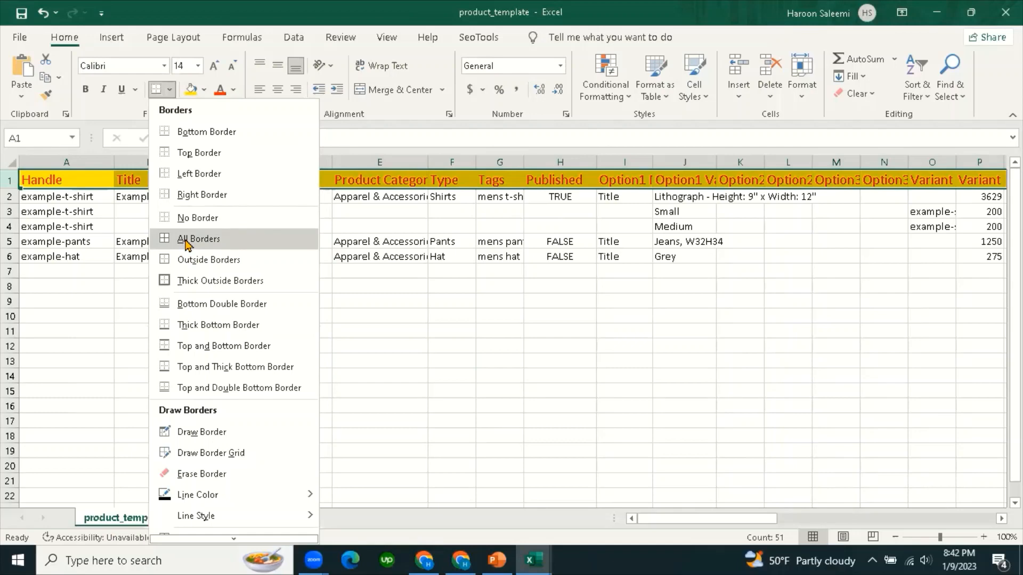
click(185, 241)
click(153, 330)
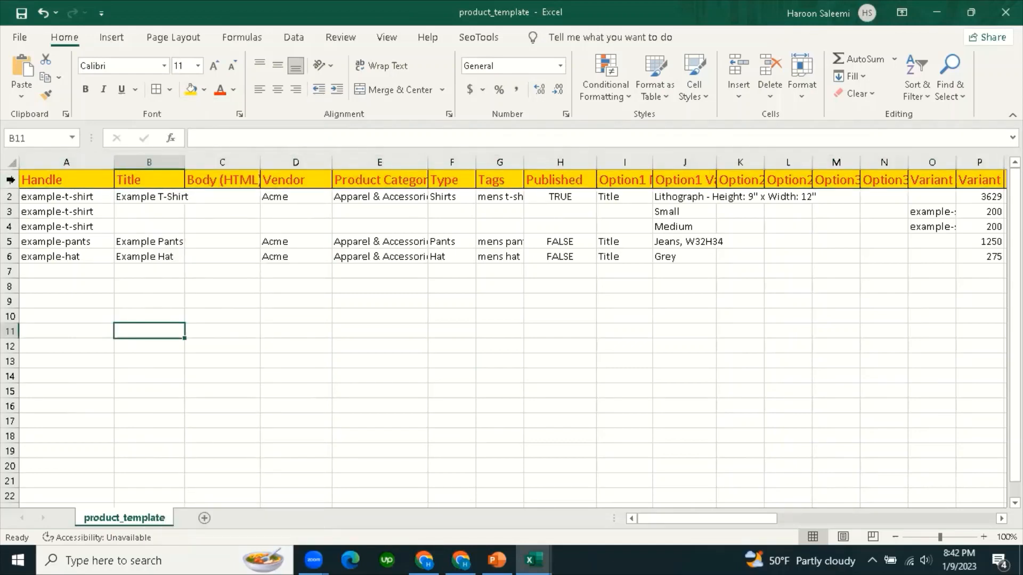
AutoFit the Option1 Value column to its contents.
double_click(717, 161)
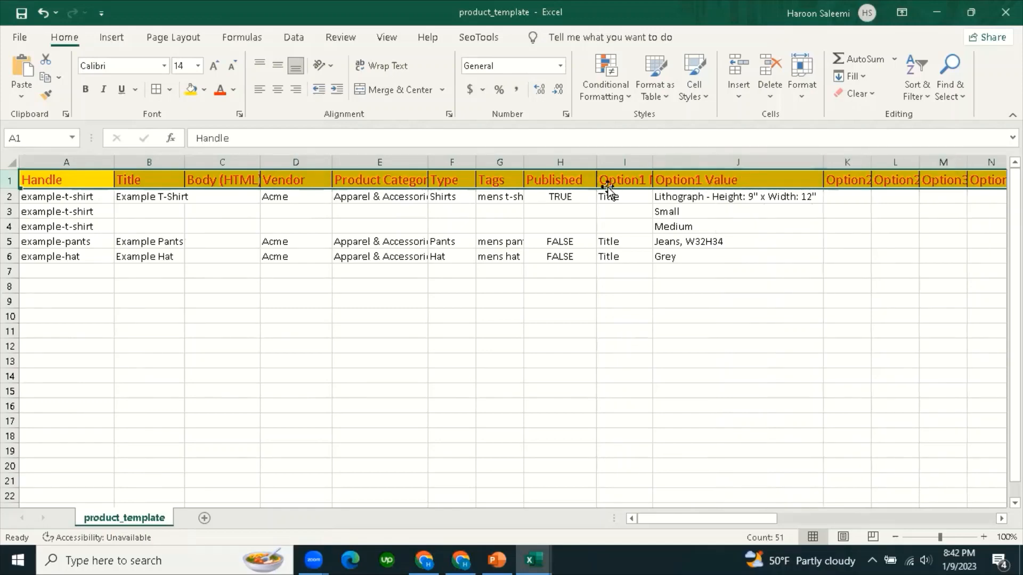
Select the header cells from Status back to Handle.
drag(666, 521, 998, 486)
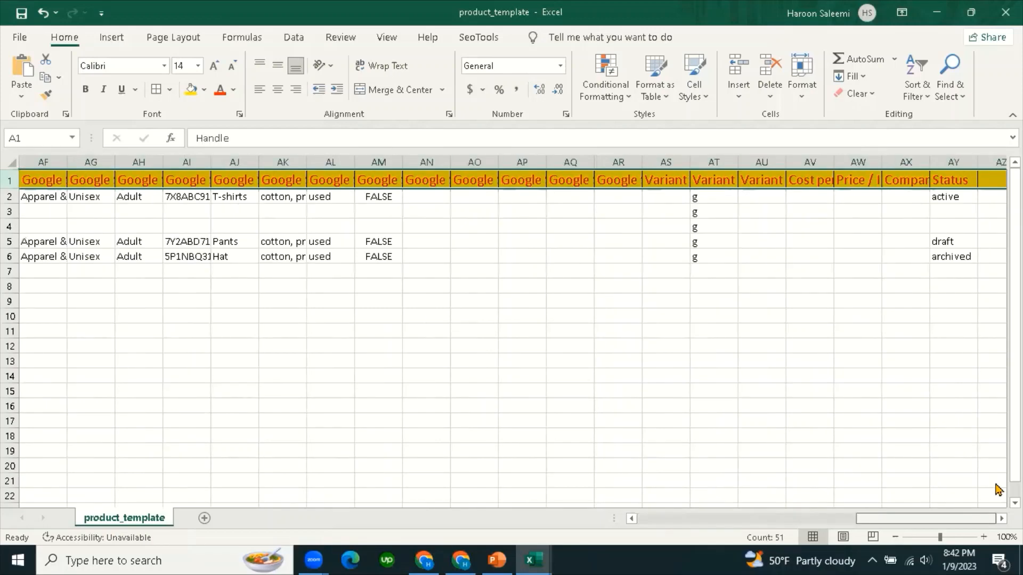
drag(949, 180, 12, 181)
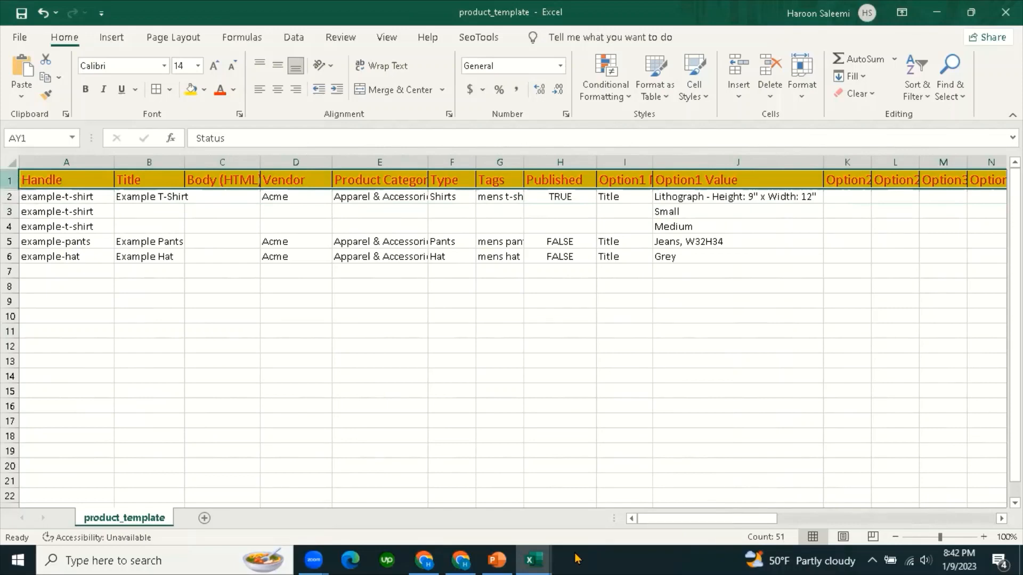
drag(661, 525, 993, 527)
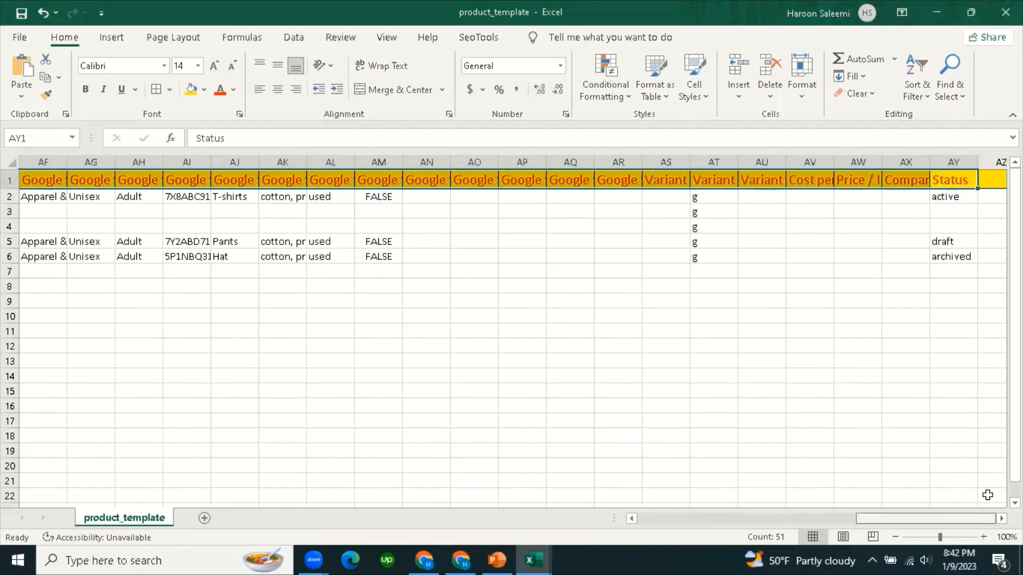
drag(977, 162, 6, 180)
click(947, 285)
AutoFit the Handle column to its contents.
drag(105, 155, 113, 161)
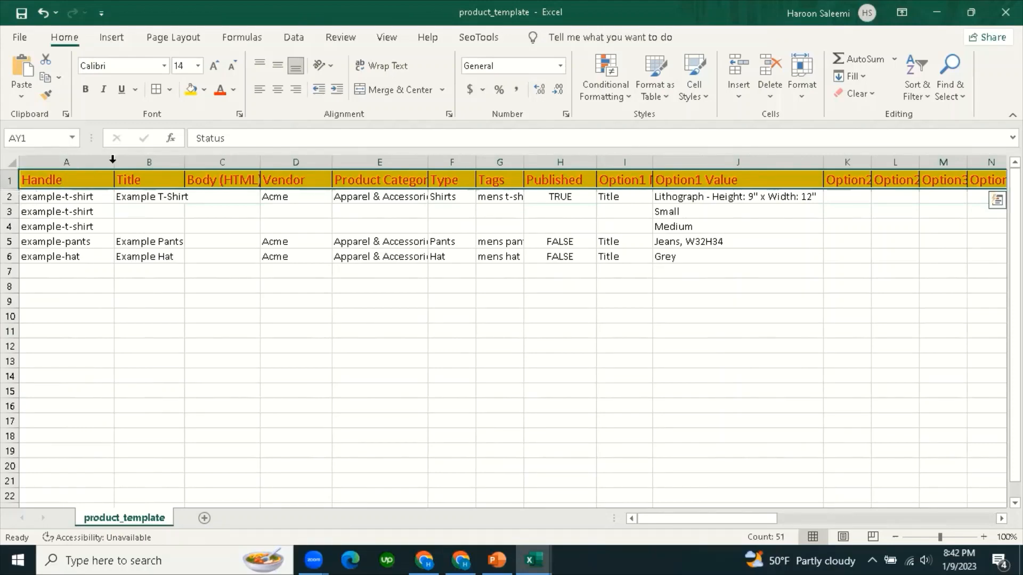
double_click(113, 160)
click(259, 404)
Go through the column headers one by one from Handle to Option2 Name.
click(50, 181)
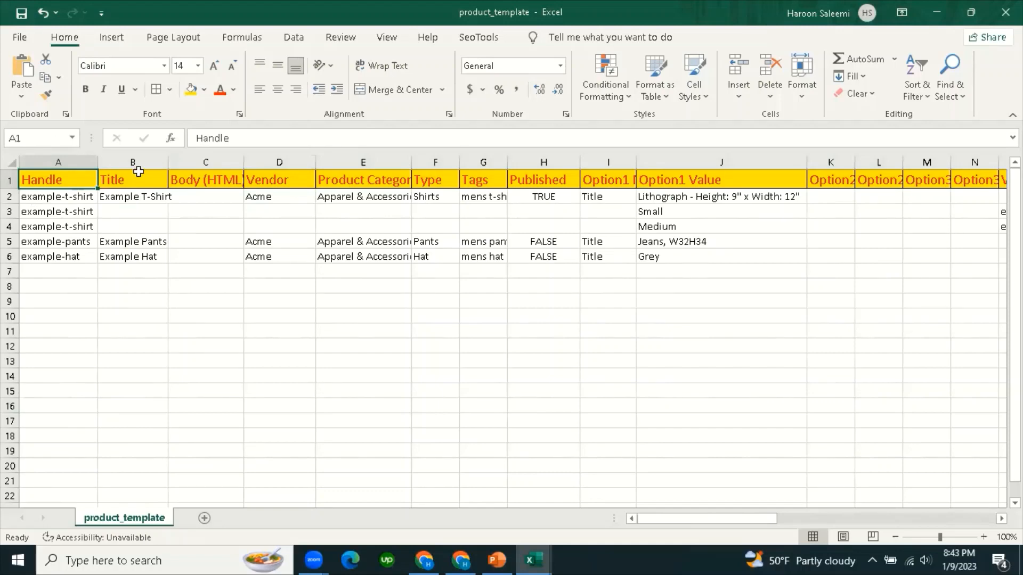
key(Right)
key(Right)
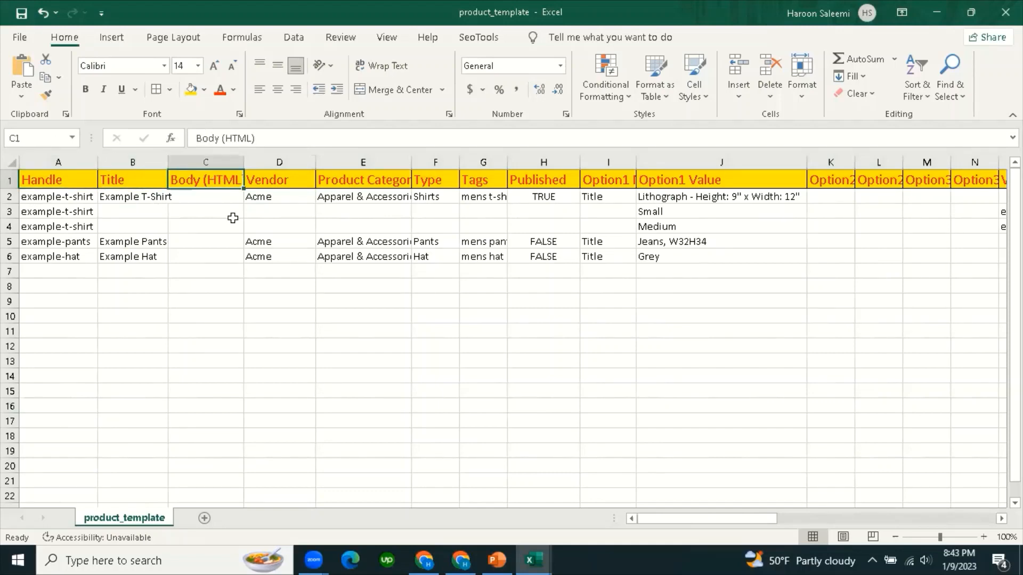
key(Right)
key(Right)
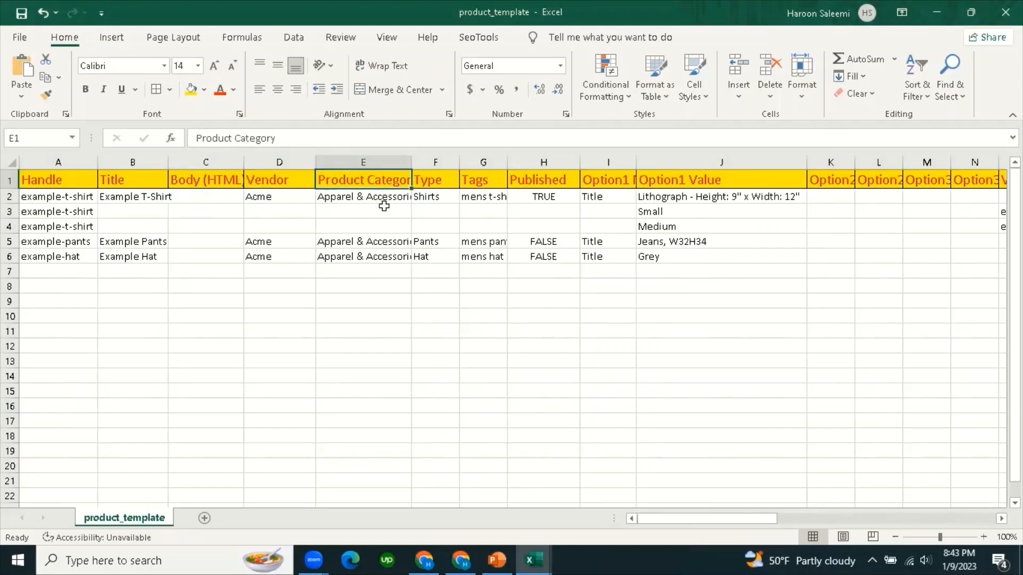
key(Right)
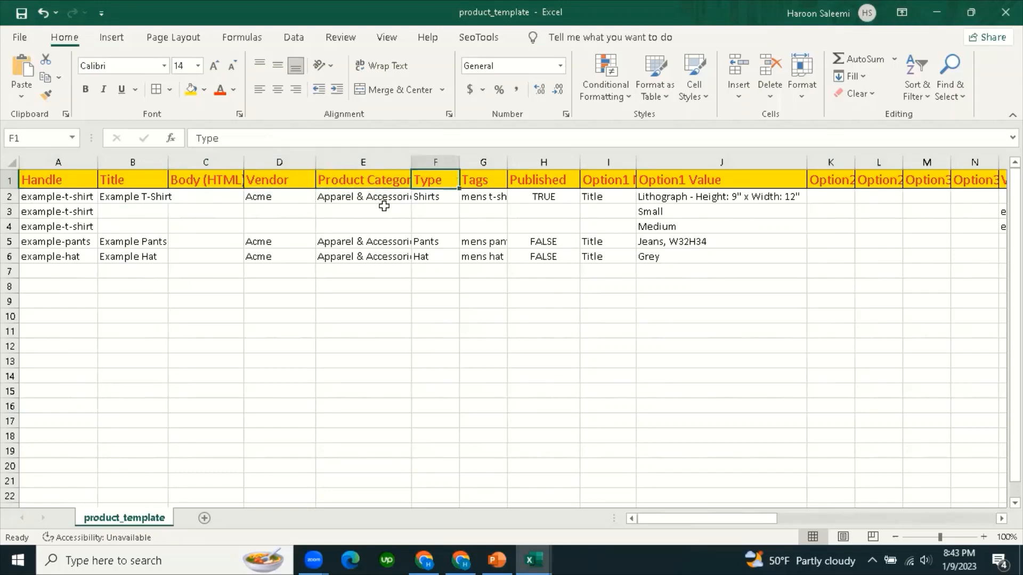
key(Right)
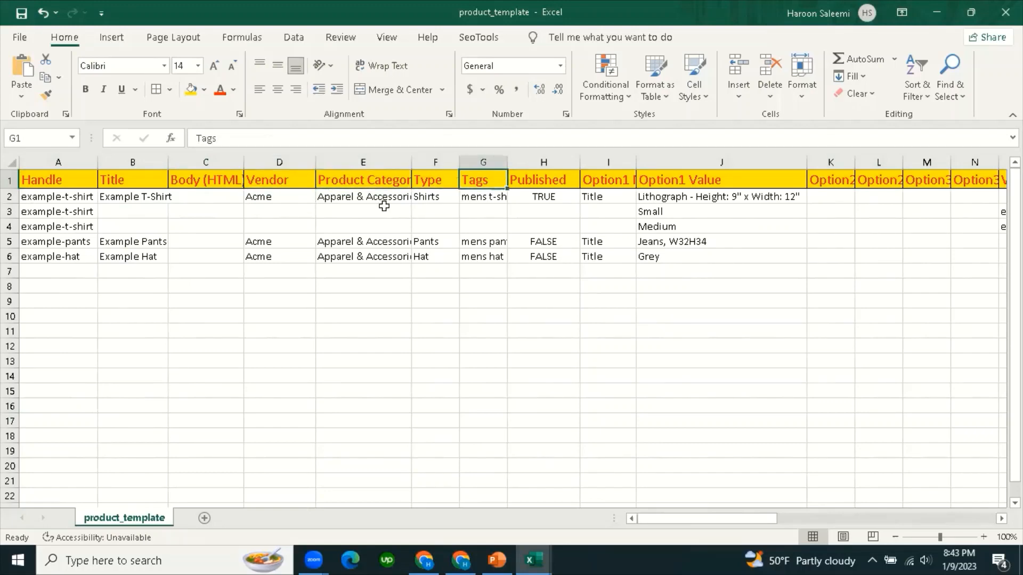
key(Right)
key(Right)
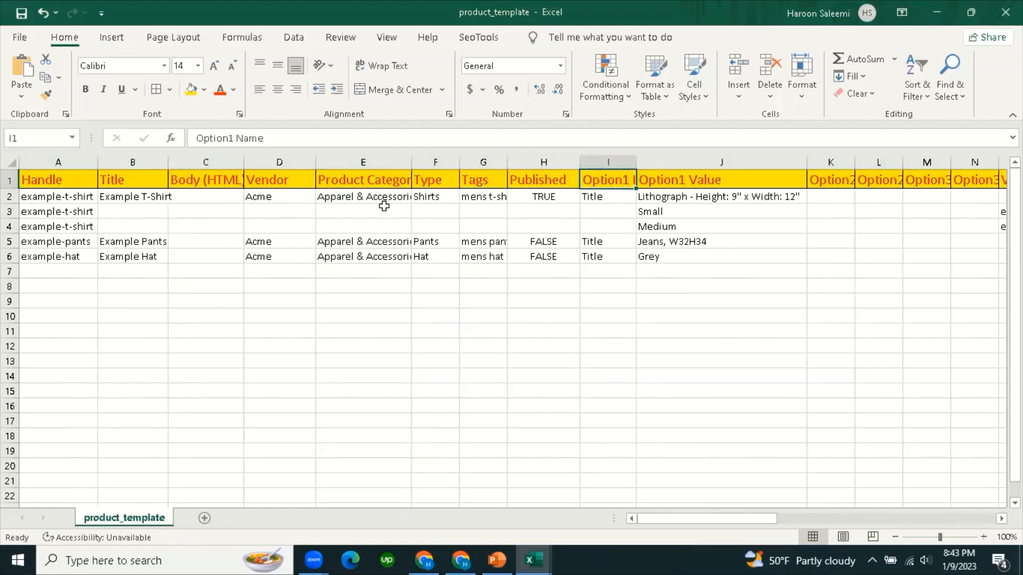
key(Right)
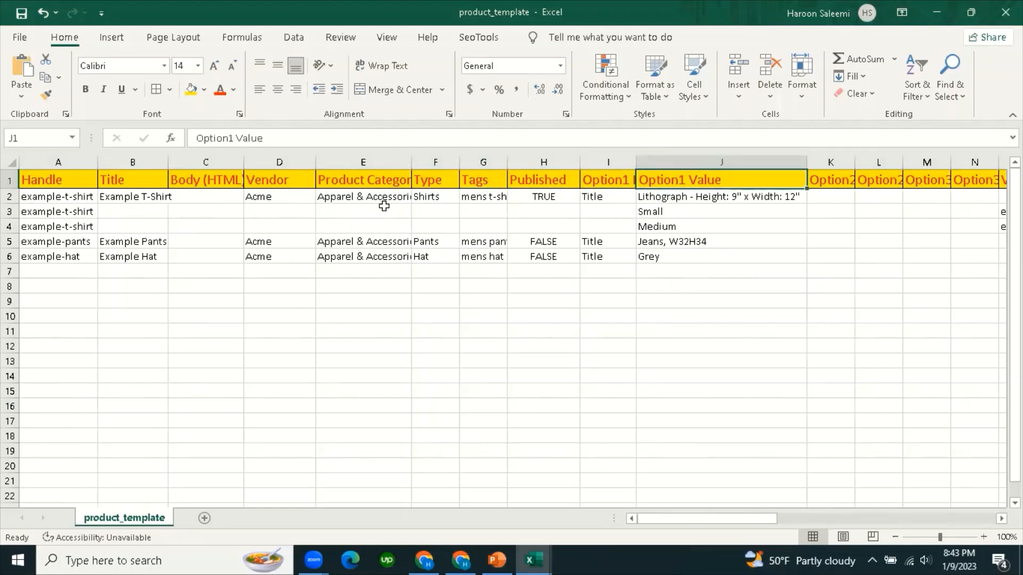
key(Right)
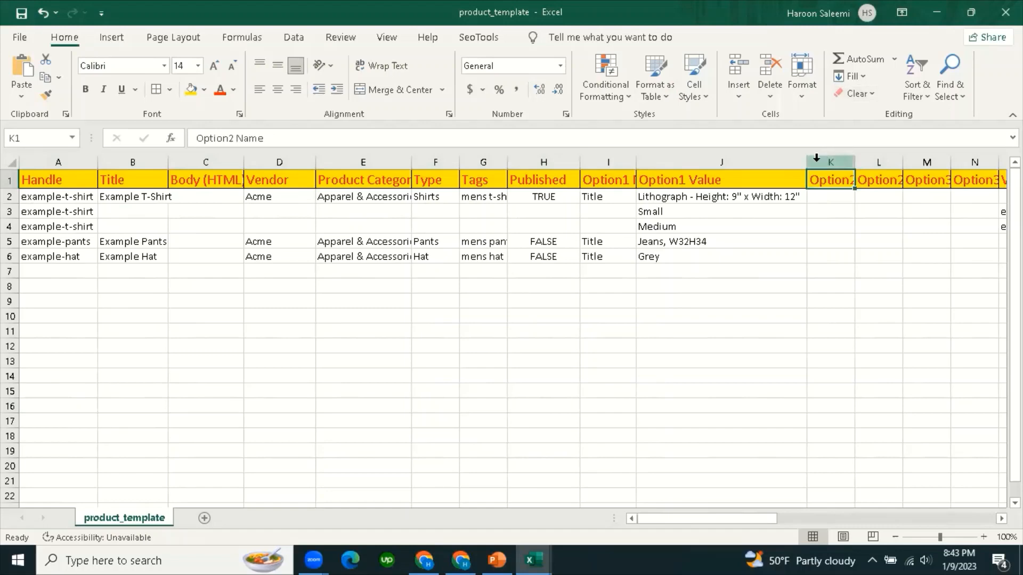
Narrow the Option1 Value column to its header text and AutoFit the columns from Option2 Name through Option3 Value.
drag(807, 161, 728, 163)
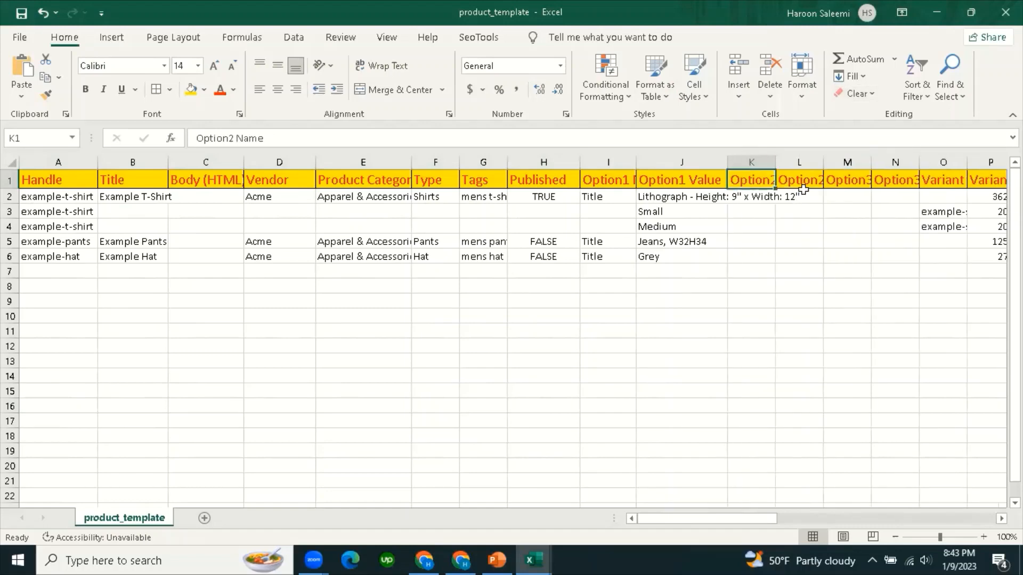
double_click(776, 160)
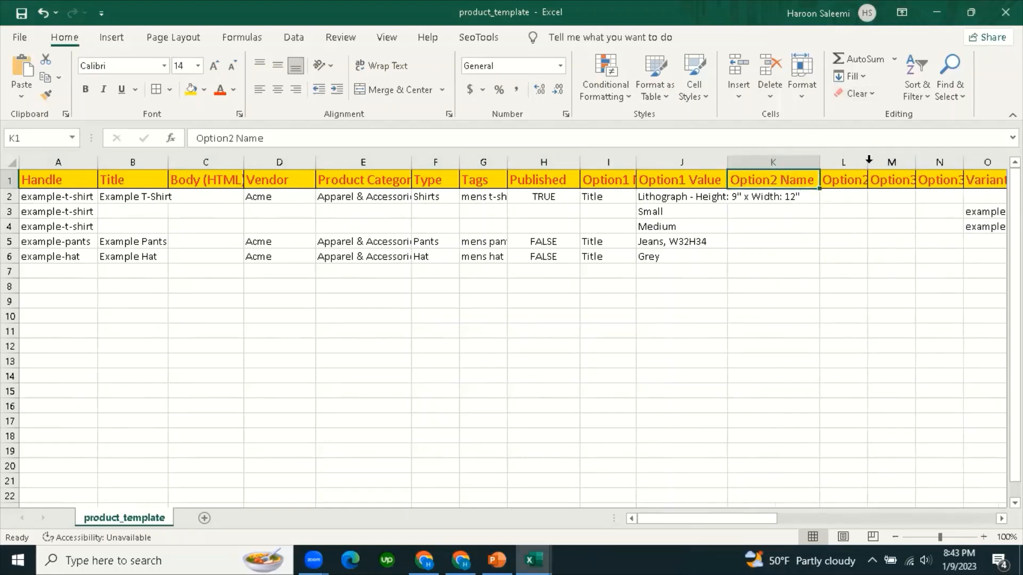
drag(773, 521, 815, 521)
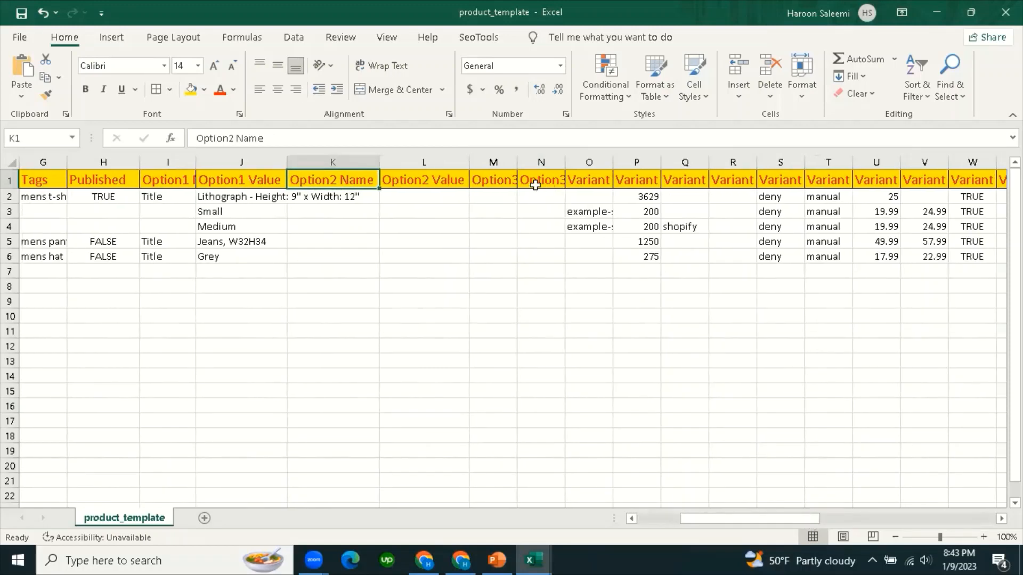
click(489, 177)
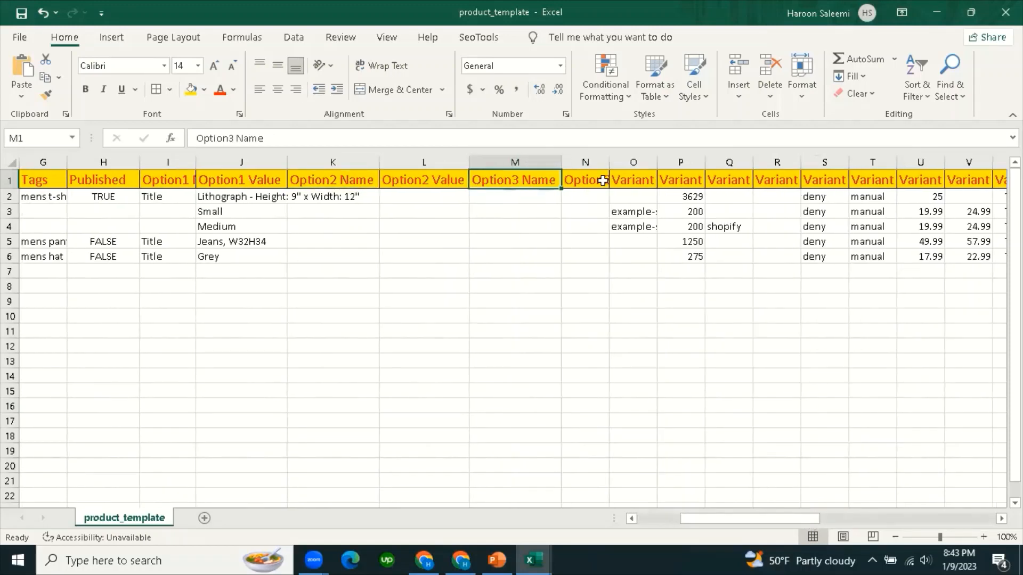
click(601, 176)
double_click(609, 161)
AutoFit the Variant SKU, Variant Grams and Variant Inventory Tracker columns to their contents.
click(679, 181)
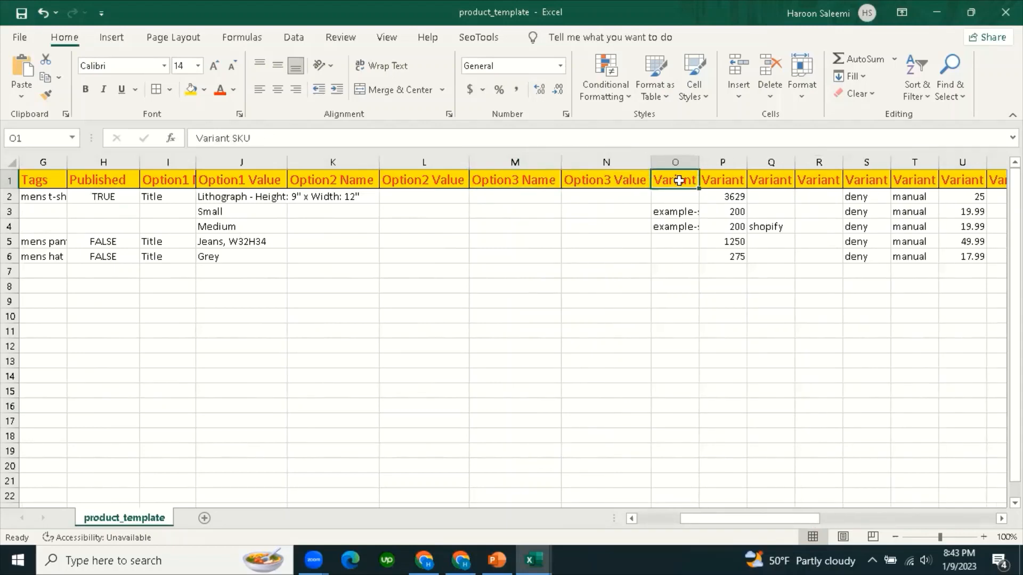
double_click(700, 161)
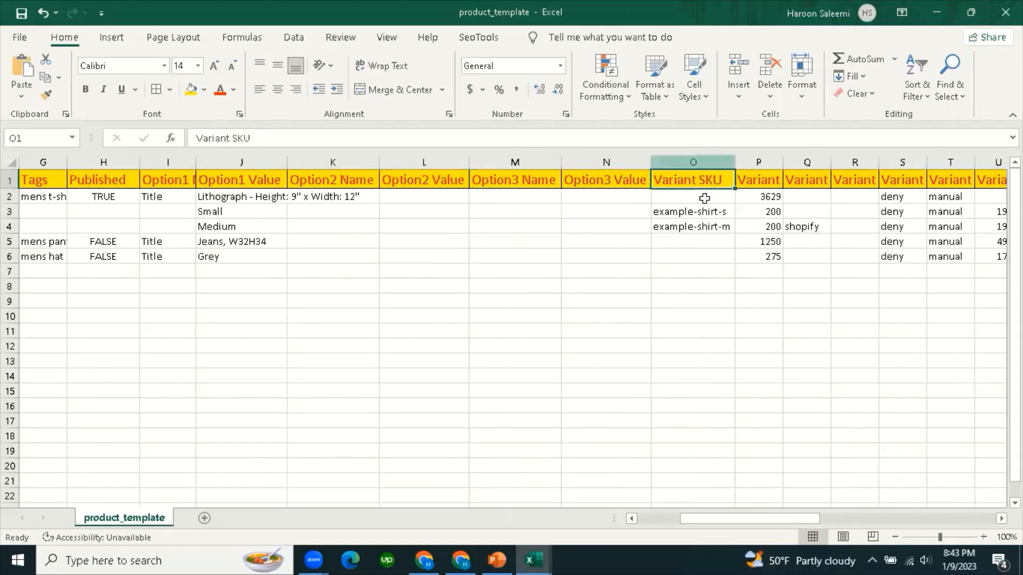
click(767, 182)
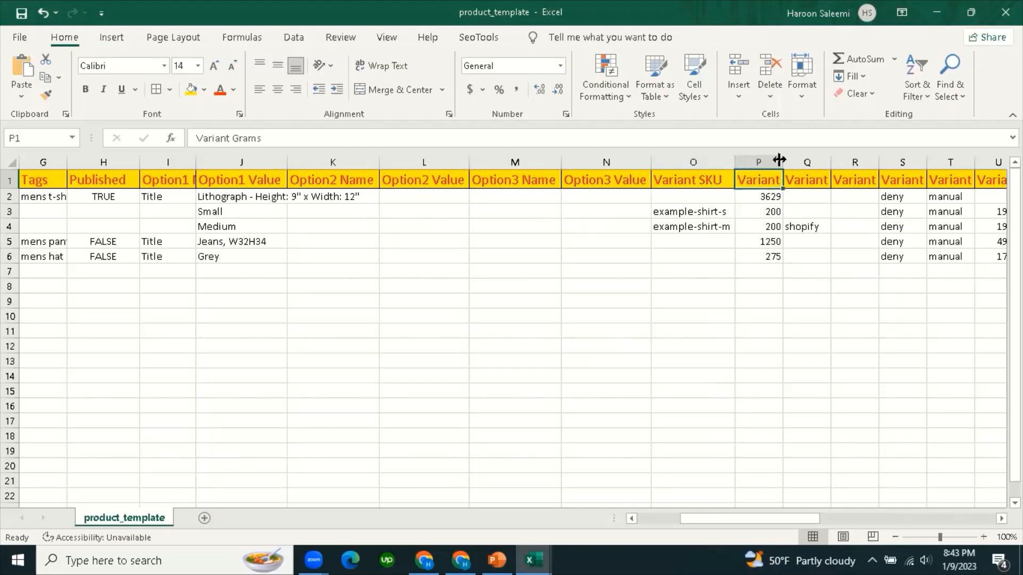
double_click(782, 160)
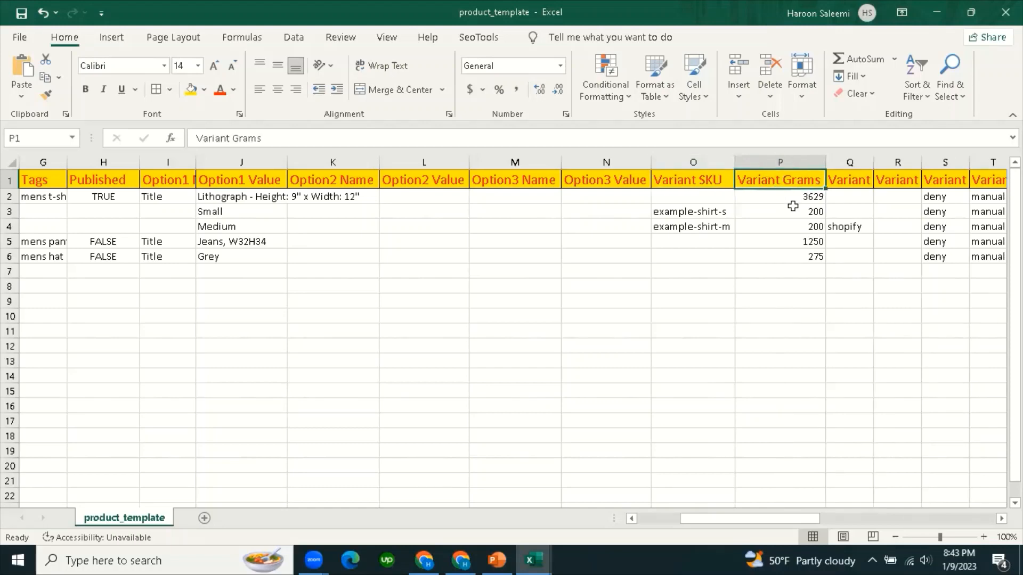
click(864, 181)
double_click(873, 162)
click(878, 317)
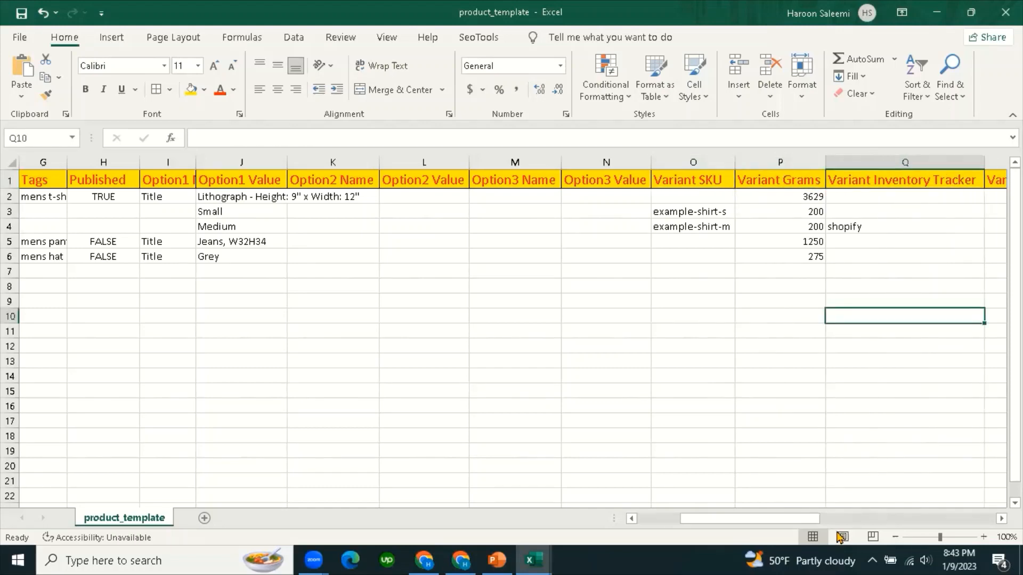
AutoFit the Variant Inventory Qty, Variant Inventory Policy and Variant Fulfillment Service columns to their contents.
drag(787, 524, 842, 525)
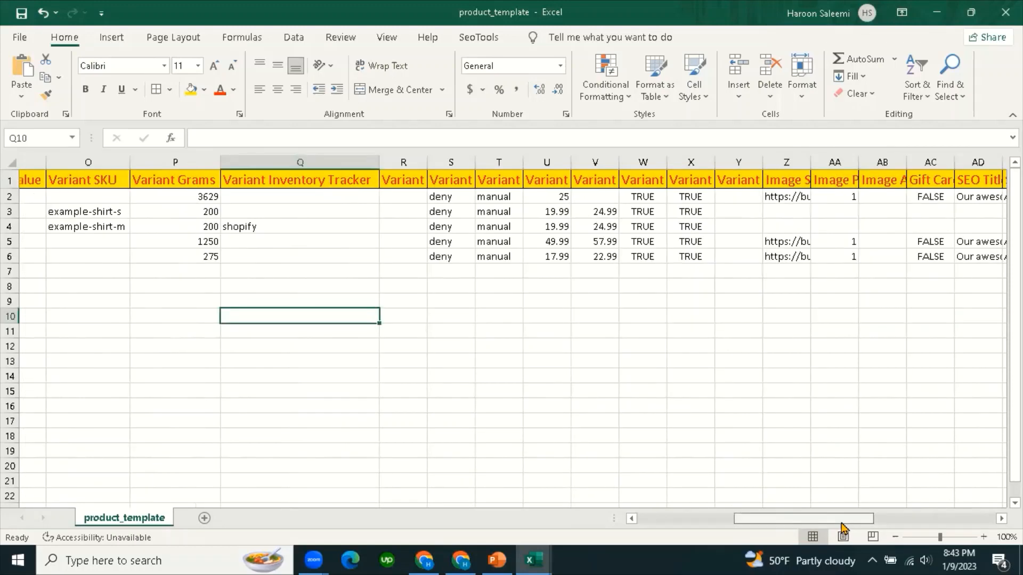
scroll(515, 357, right, 1)
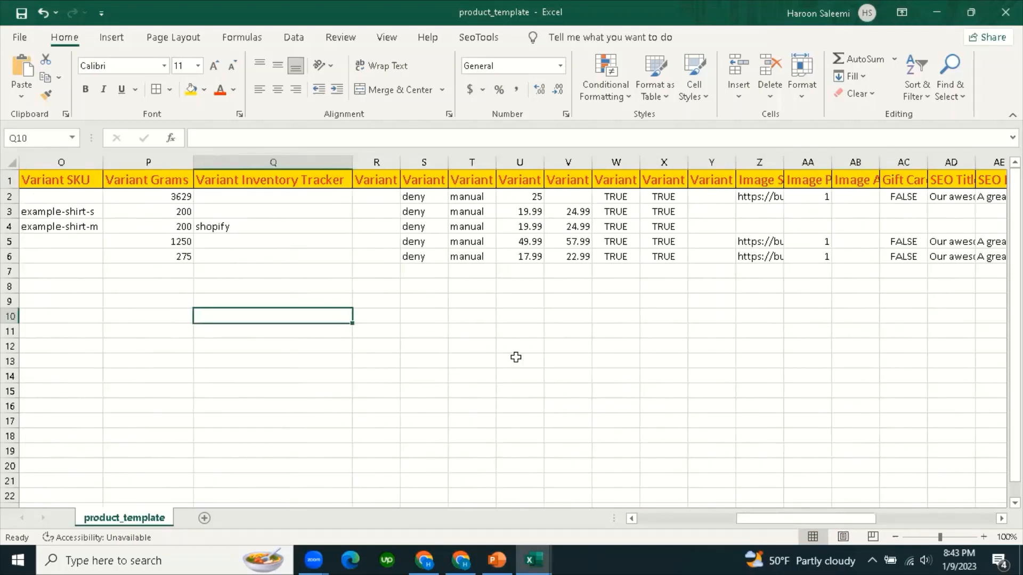
click(377, 192)
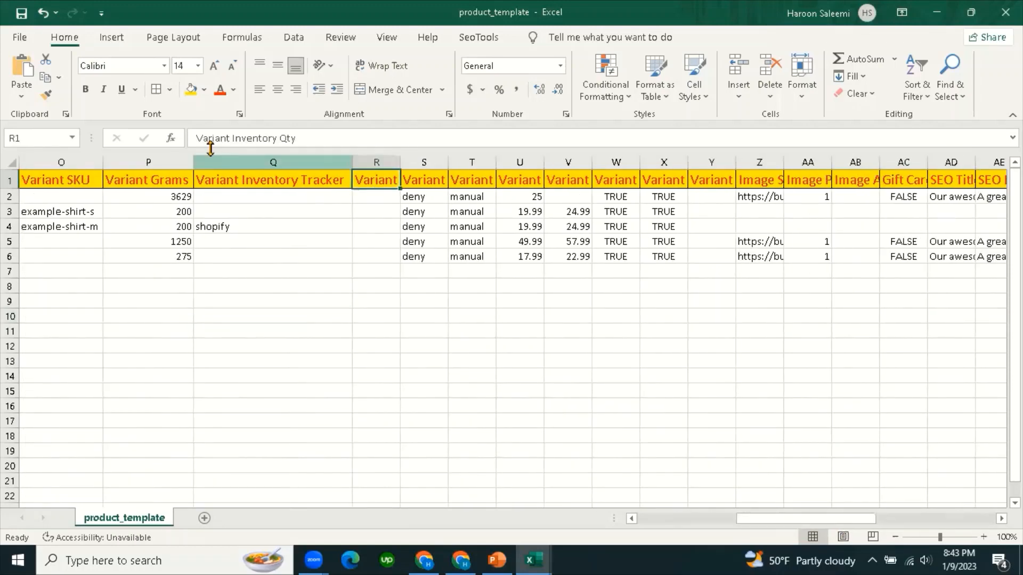
double_click(400, 161)
click(514, 190)
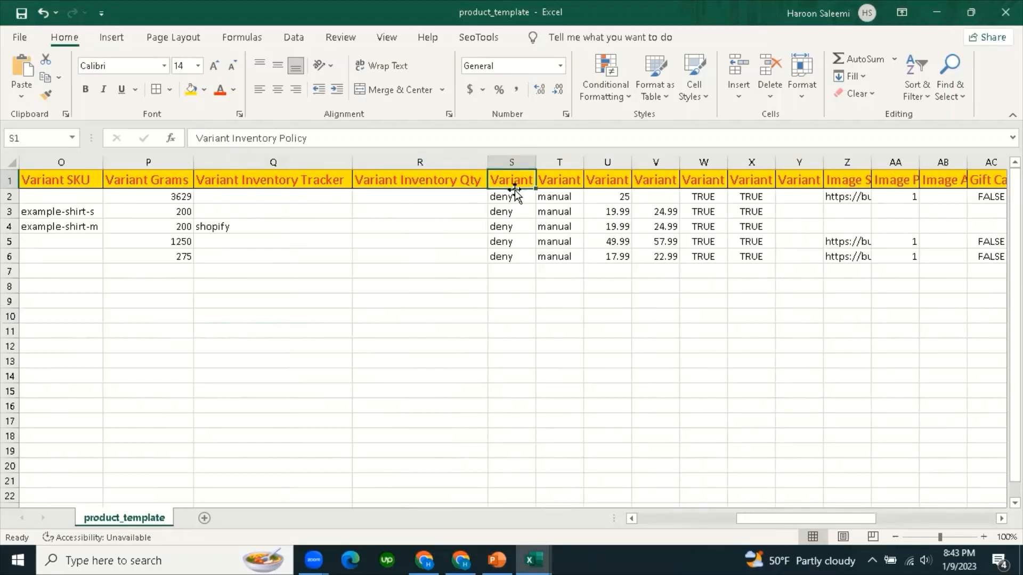
double_click(535, 161)
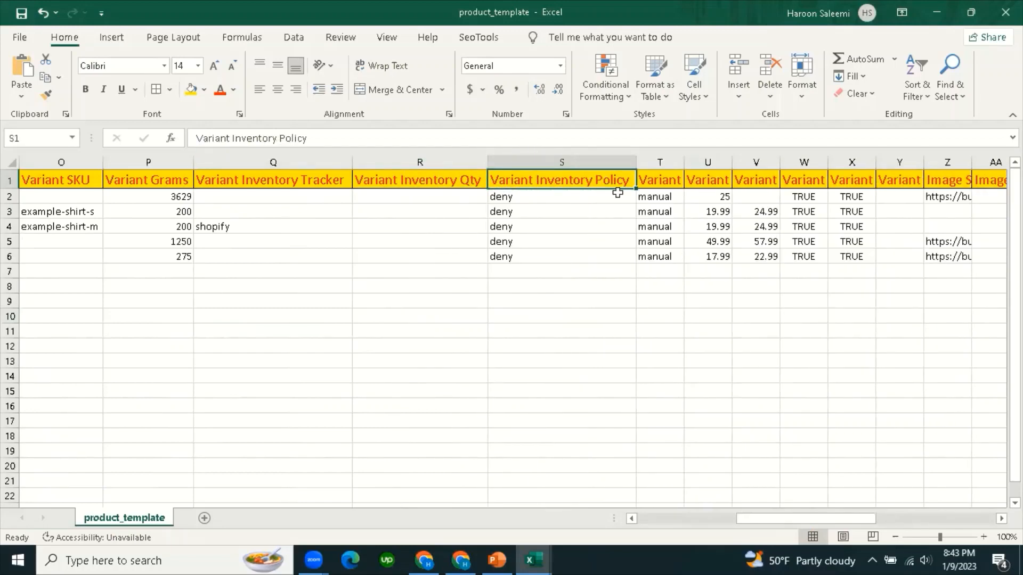
click(665, 180)
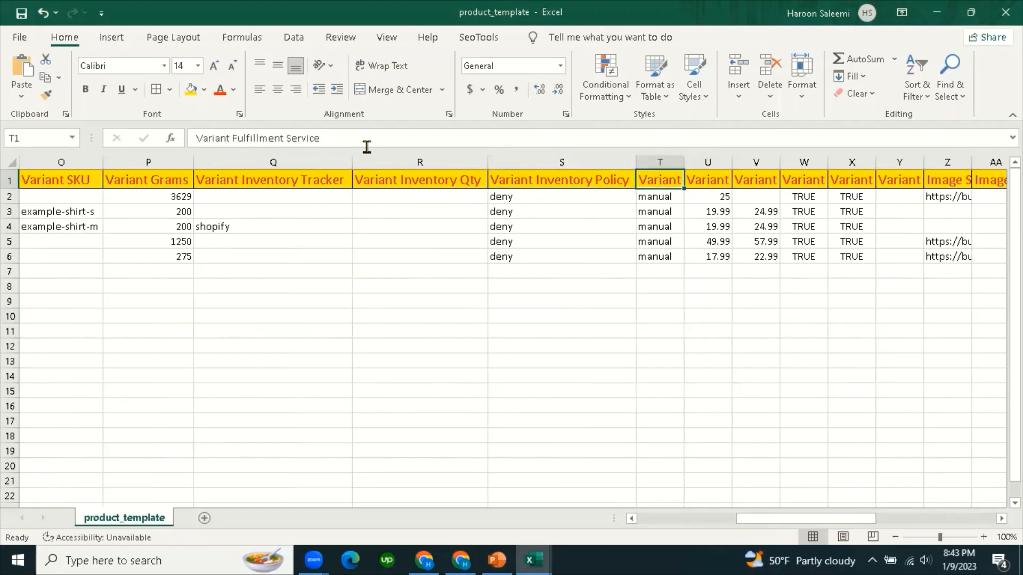
double_click(684, 163)
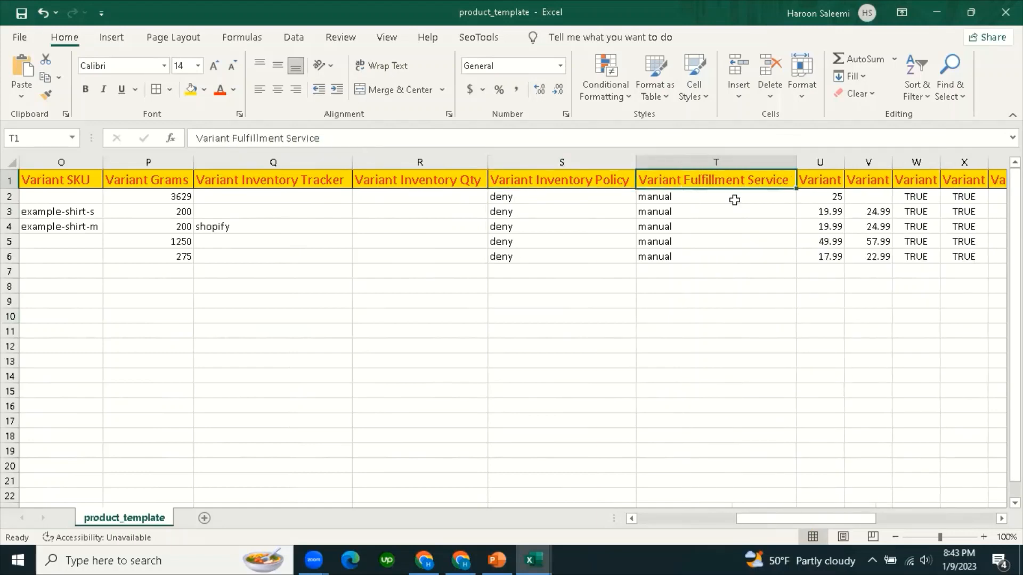
AutoFit the Variant Price and Variant Compare At Price columns to their contents.
click(818, 182)
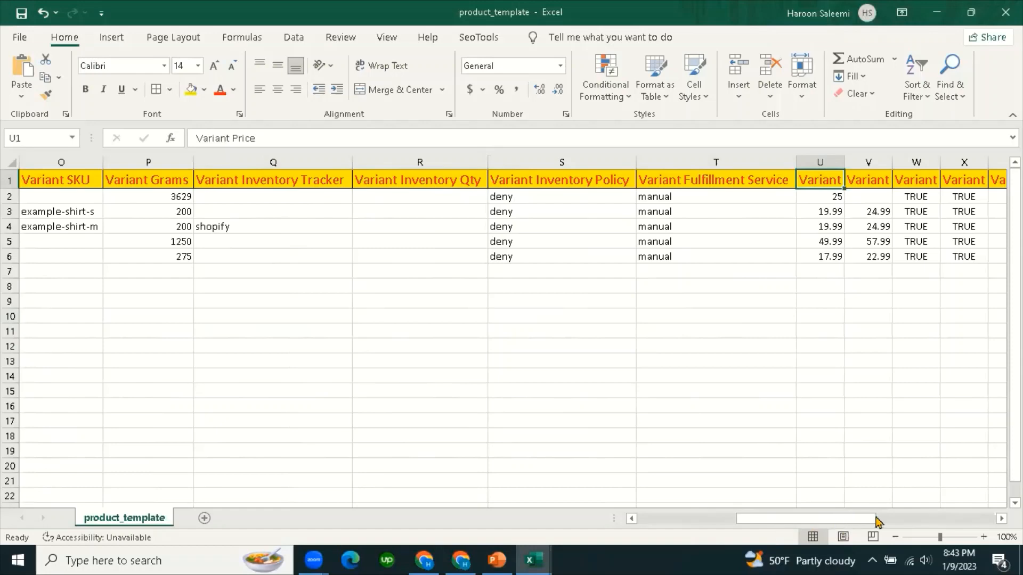
scroll(828, 492, right, 3)
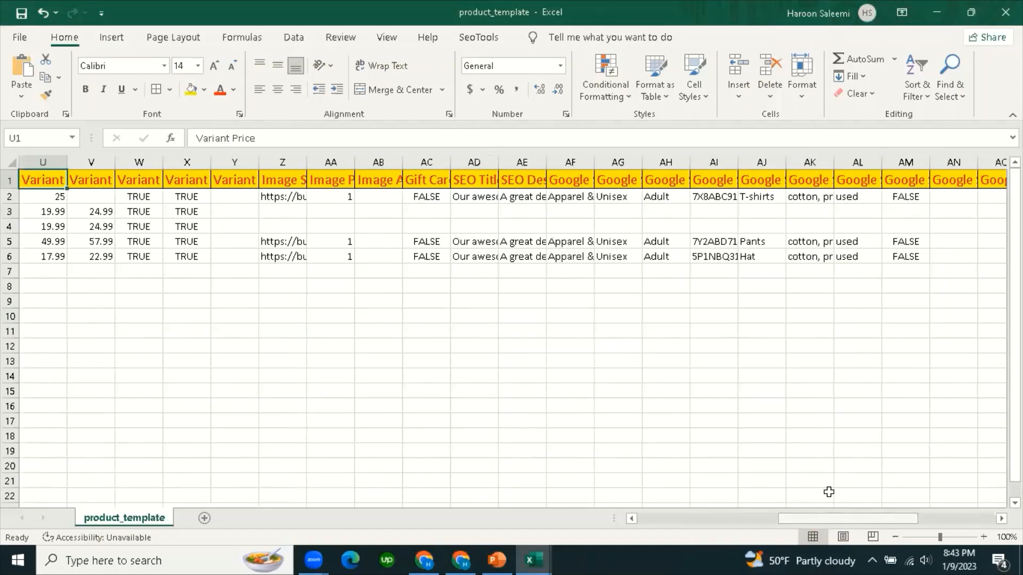
double_click(67, 162)
click(124, 182)
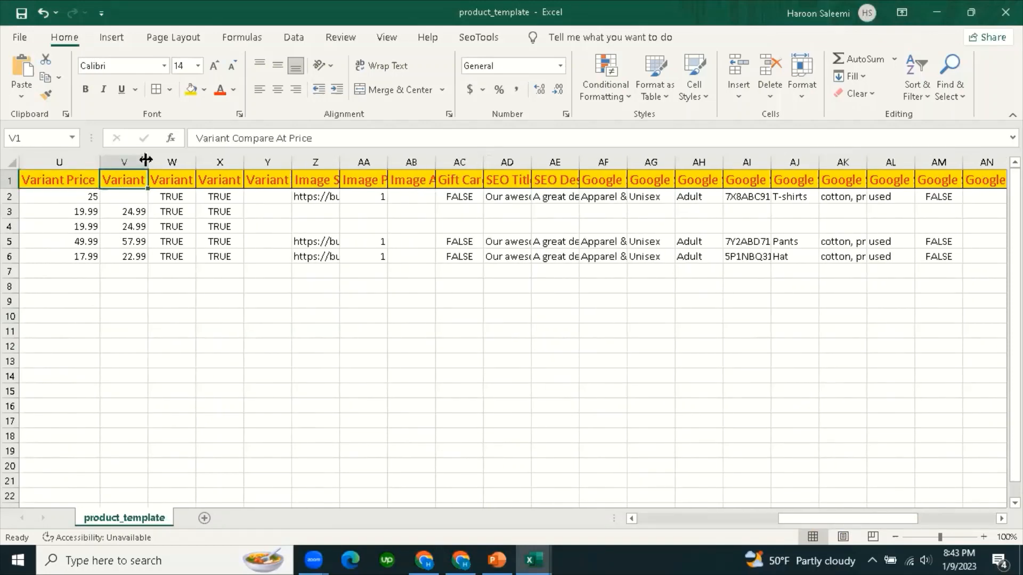
double_click(146, 160)
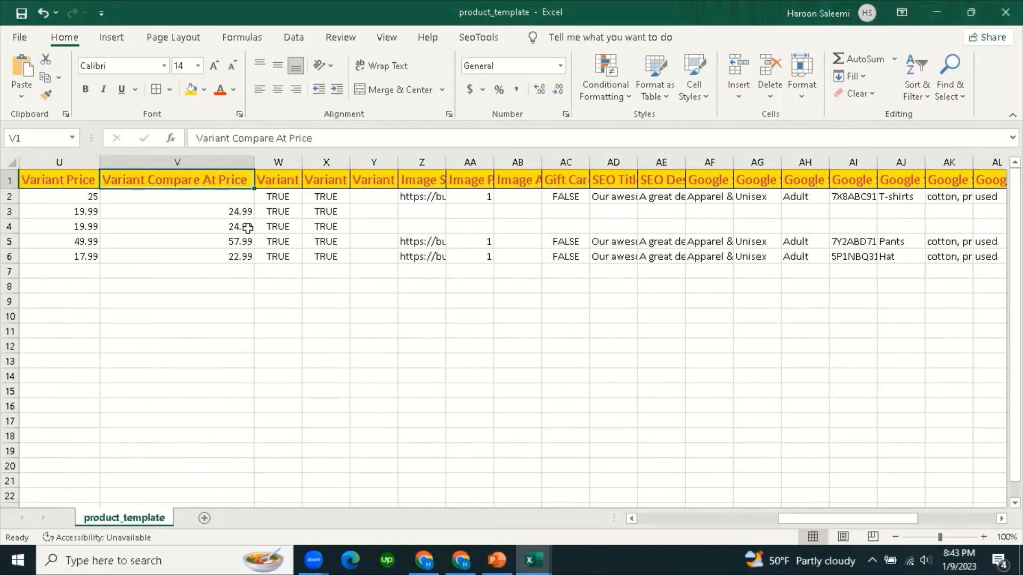
AutoFit the Variant Requires Shipping, Variant Taxable and Variant Barcode columns to their contents.
click(277, 180)
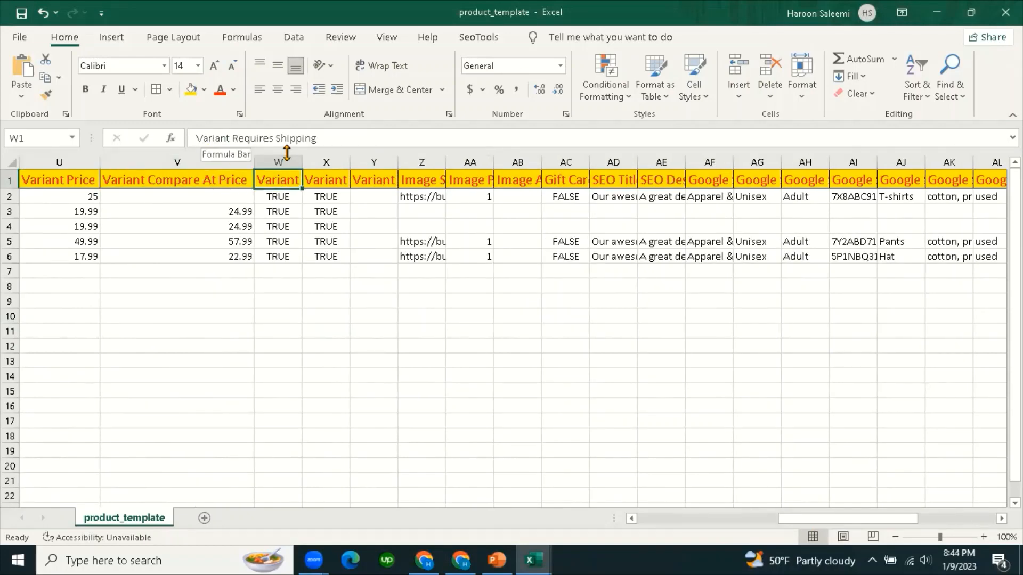
double_click(301, 160)
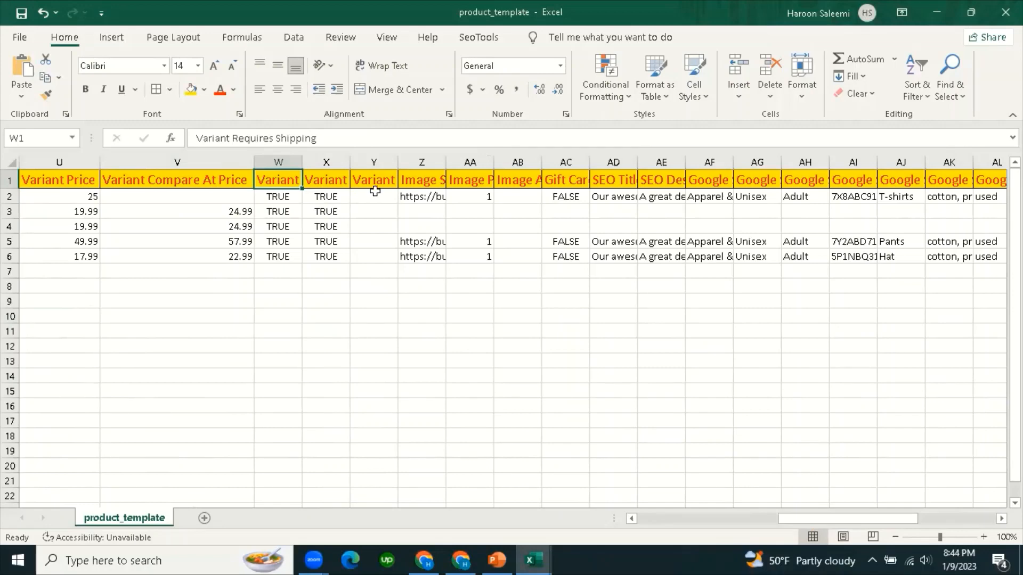
click(440, 186)
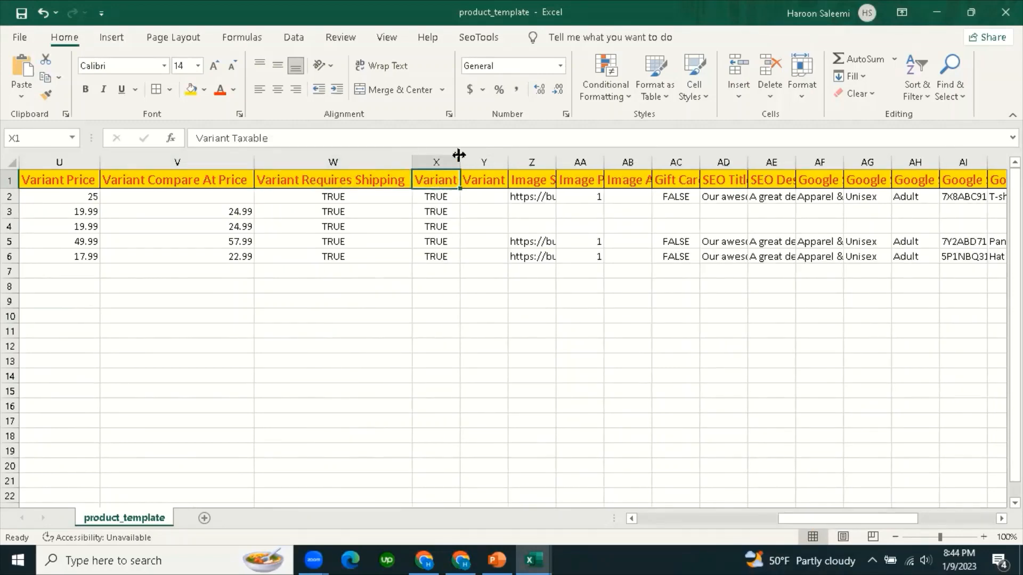
double_click(460, 160)
click(537, 182)
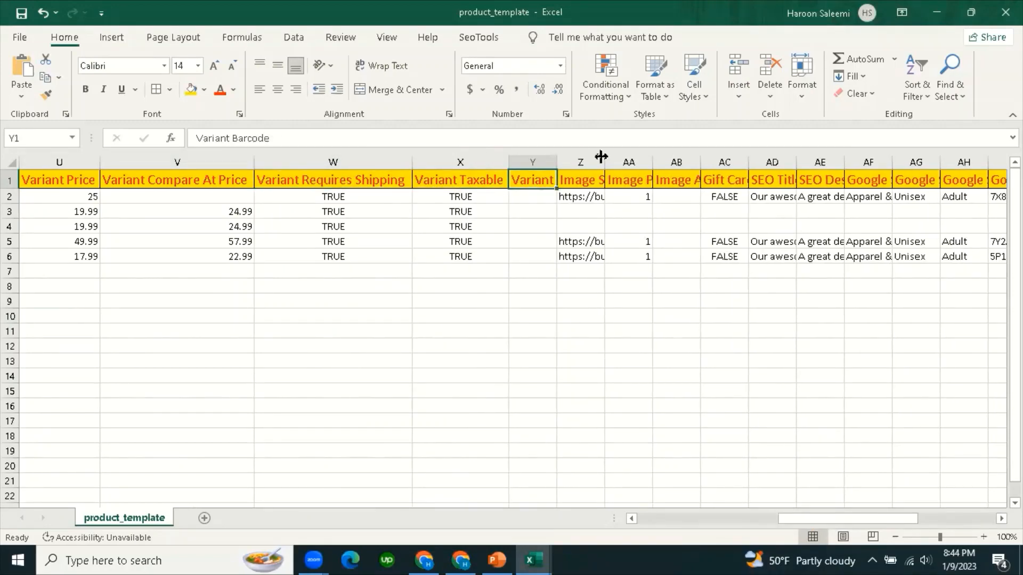
double_click(560, 160)
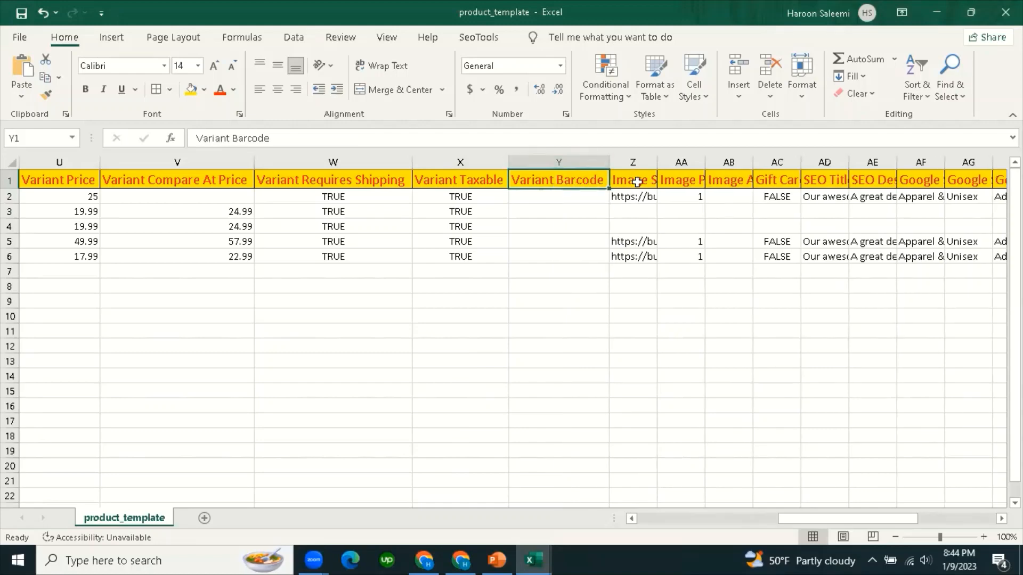
AutoFit the Image Src column to its URLs, and narrow it so that it just fits the header text.
click(644, 185)
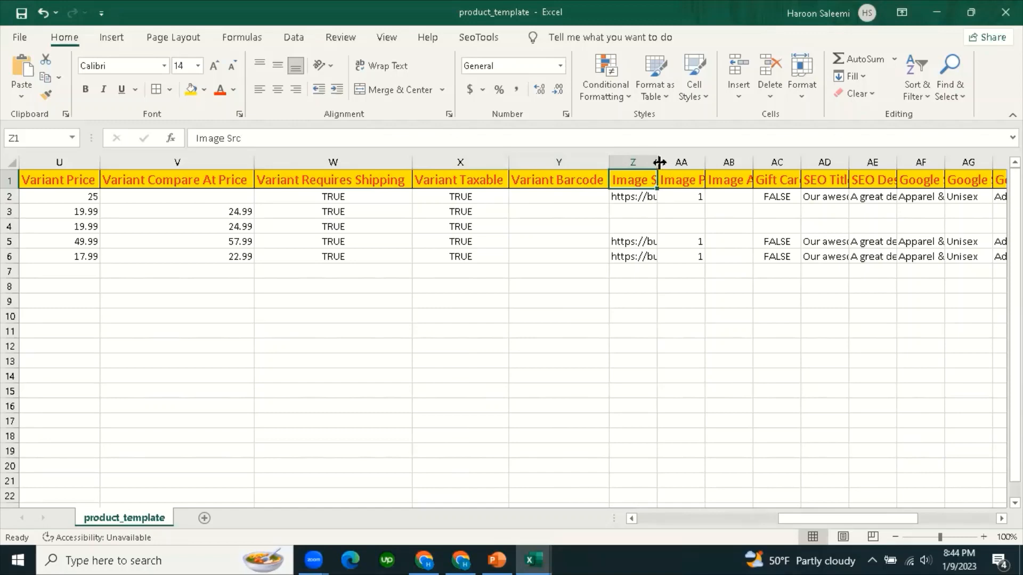
double_click(659, 162)
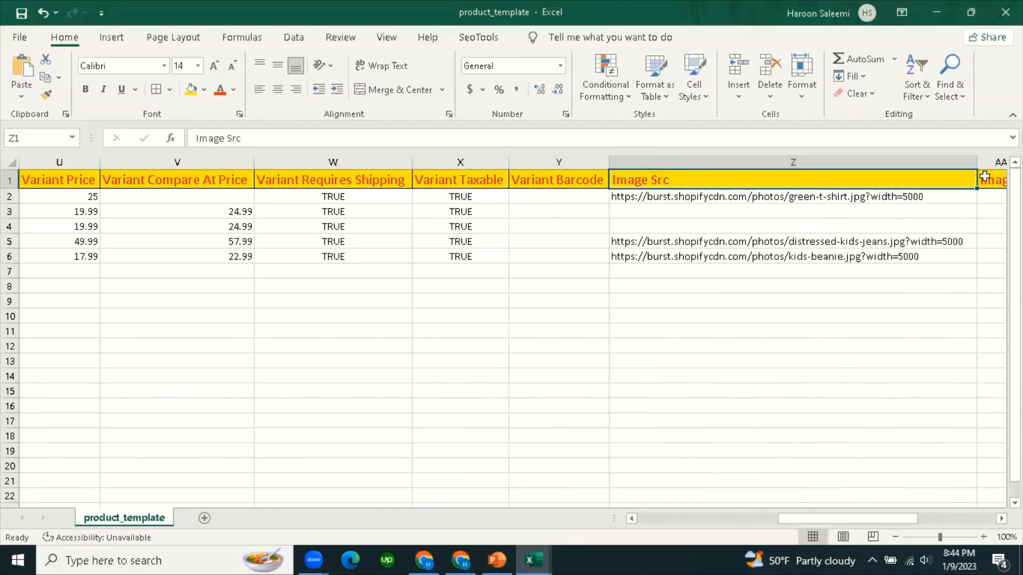
drag(977, 164, 671, 169)
AutoFit the Image Position and Image Alt Text columns to their contents.
click(707, 183)
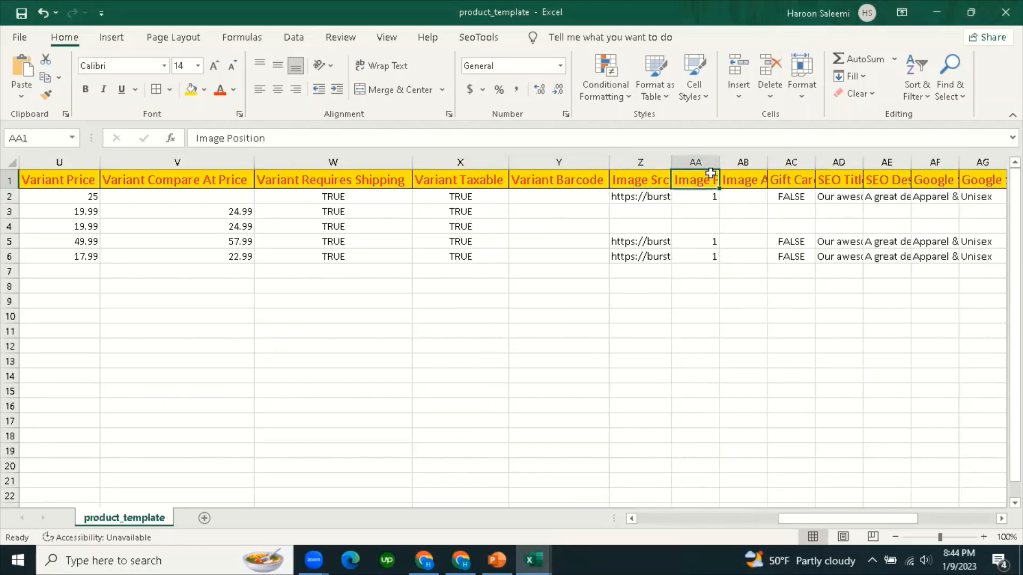
double_click(720, 162)
click(790, 182)
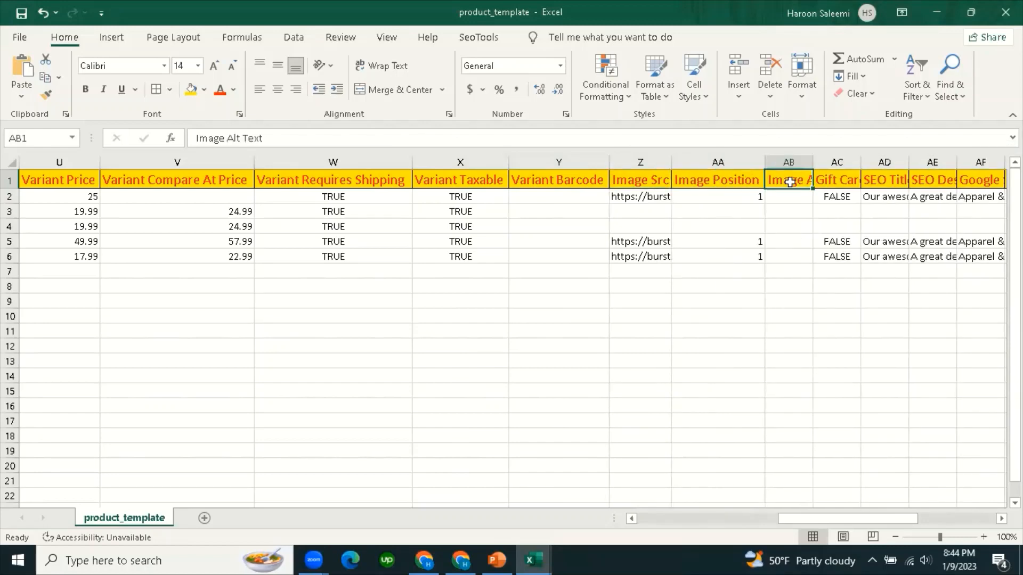
double_click(813, 162)
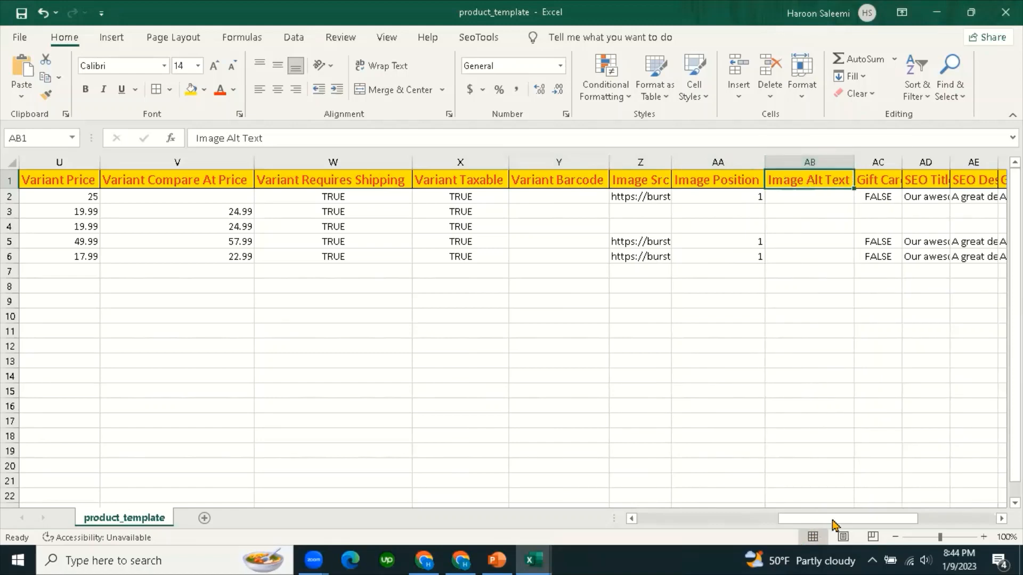
AutoFit the Gift Card column to its contents.
drag(834, 520, 842, 519)
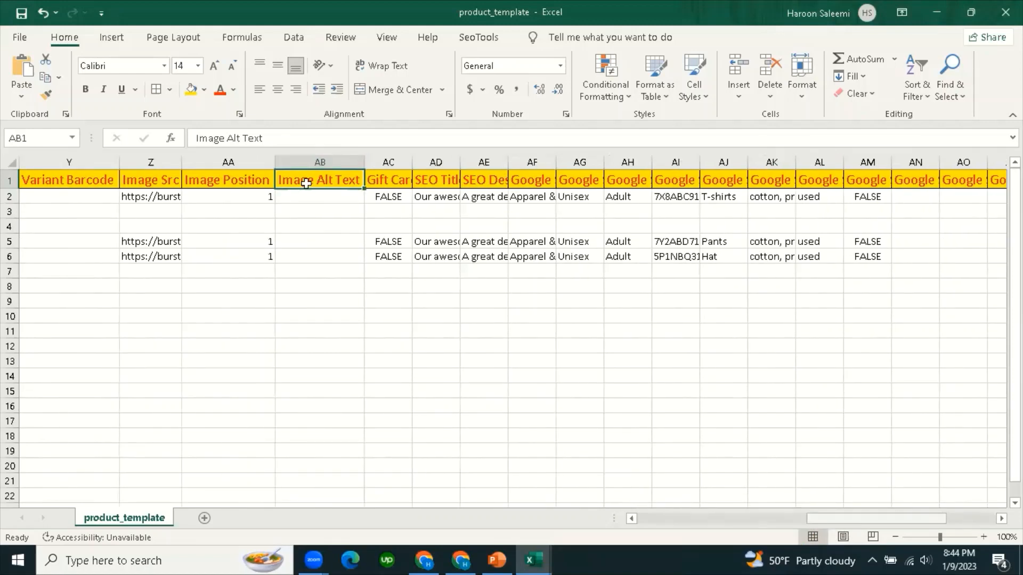
click(396, 185)
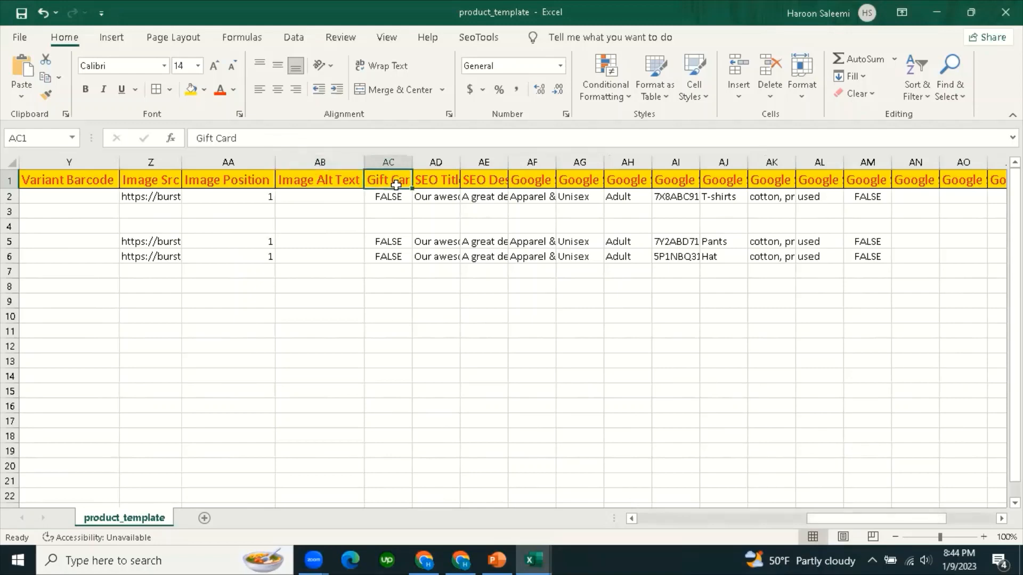
double_click(412, 160)
Hide columns AD through AR, from SEO Title to the last Google Shopping column.
click(460, 188)
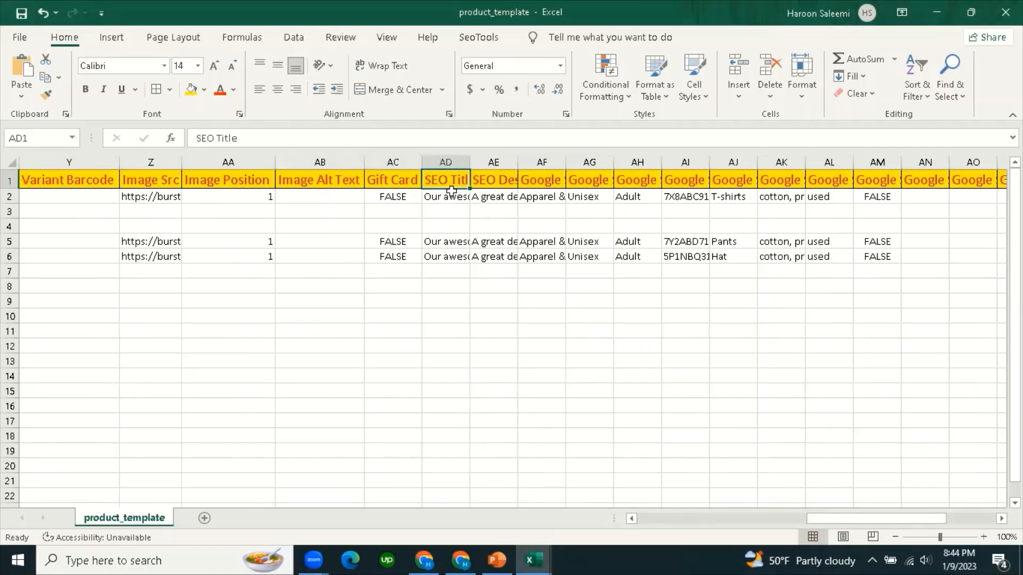
mouse_move(448, 162)
mouse_down()
mouse_move(687, 165)
mouse_move(842, 198)
mouse_move(1001, 205)
mouse_move(735, 222)
mouse_move(619, 222)
mouse_move(589, 206)
mouse_up()
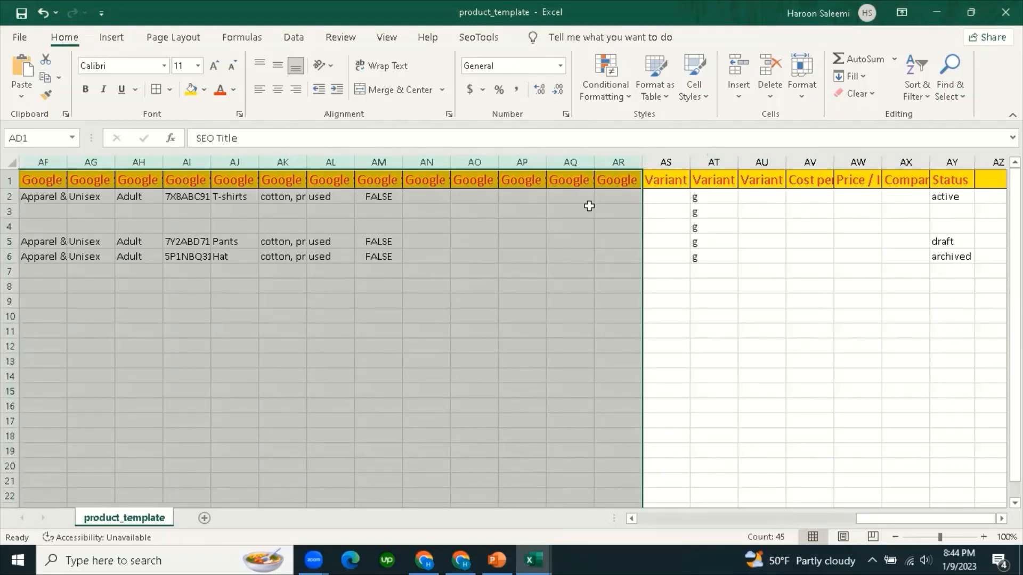
right_click(474, 165)
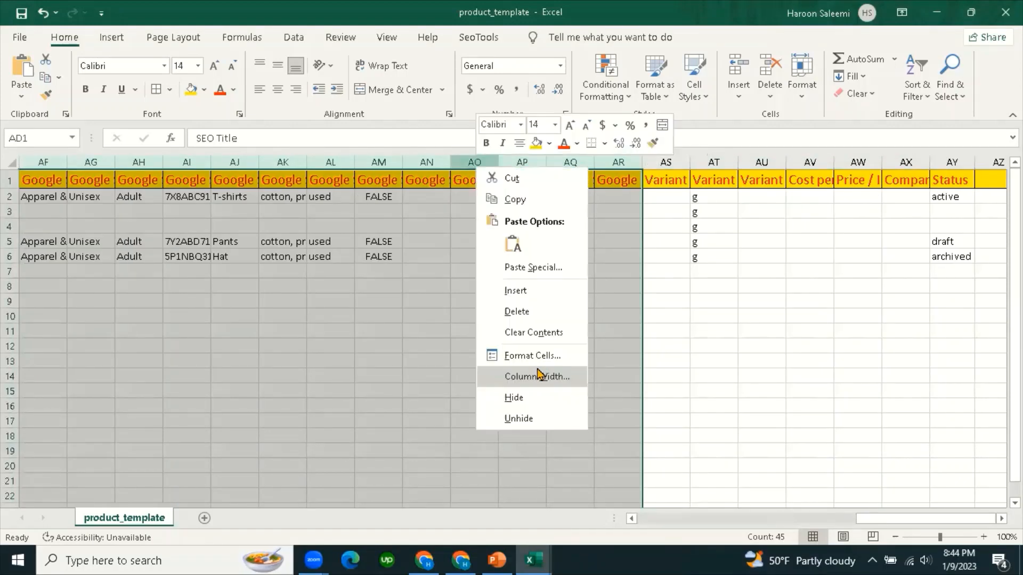
click(529, 398)
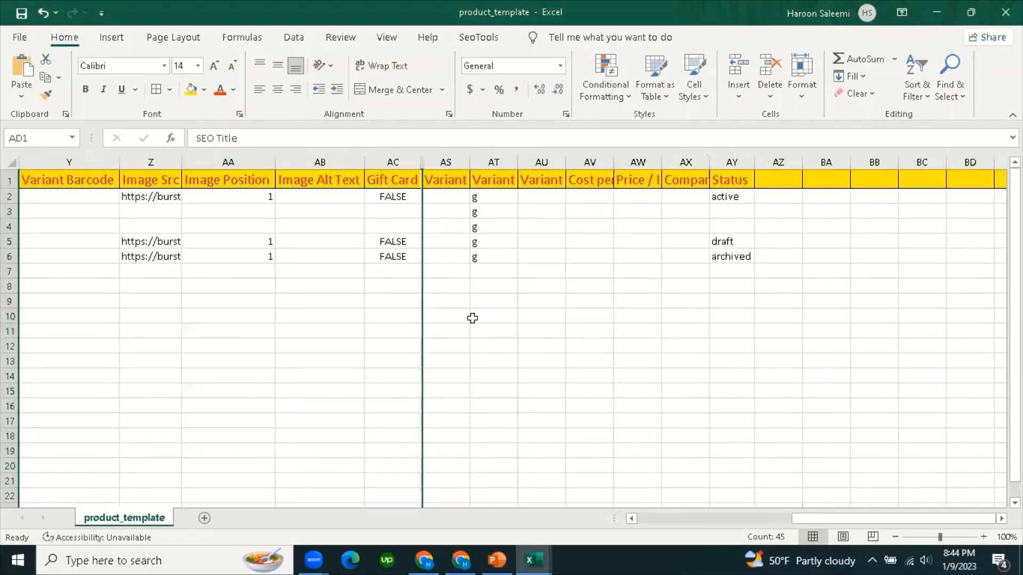
click(490, 433)
Review the full header names from Variant Image in column AS through Status in column AY, including the first status value.
click(459, 182)
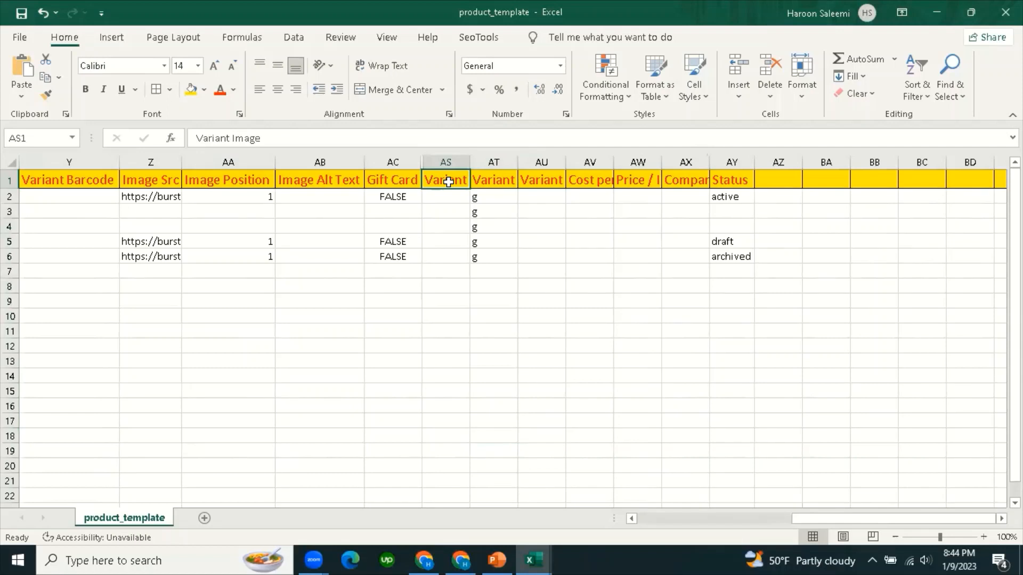
click(436, 207)
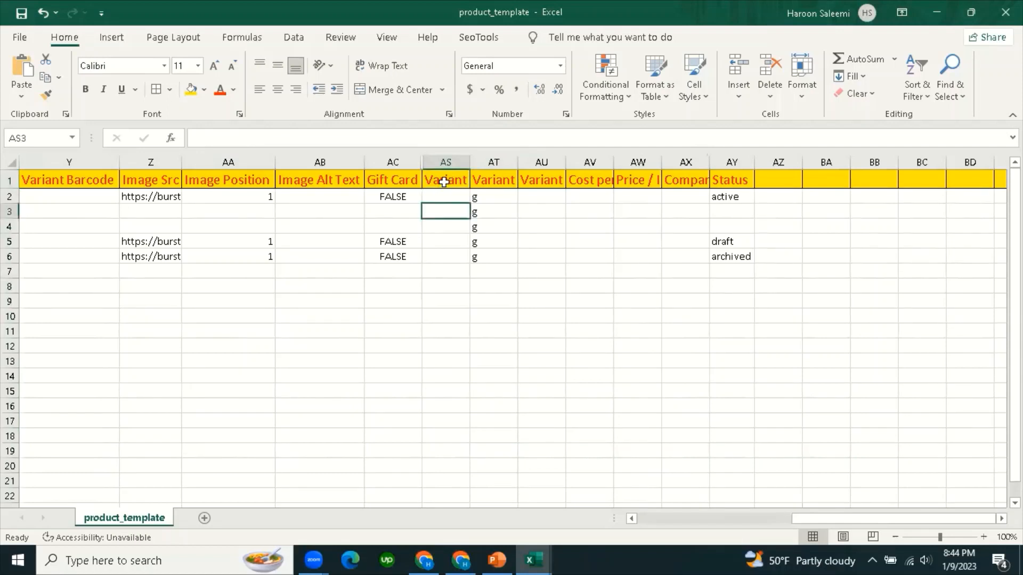
click(445, 182)
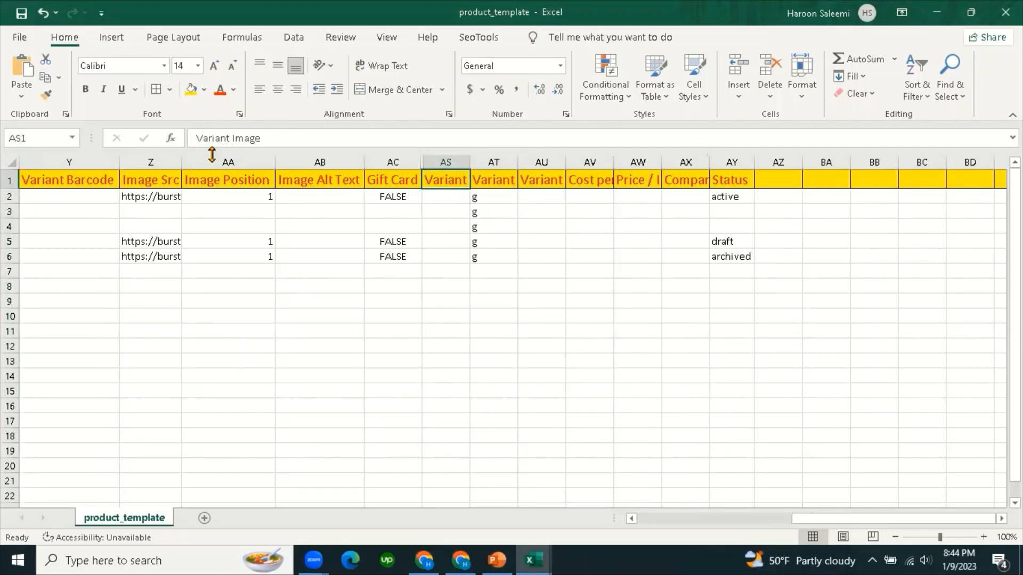
click(507, 181)
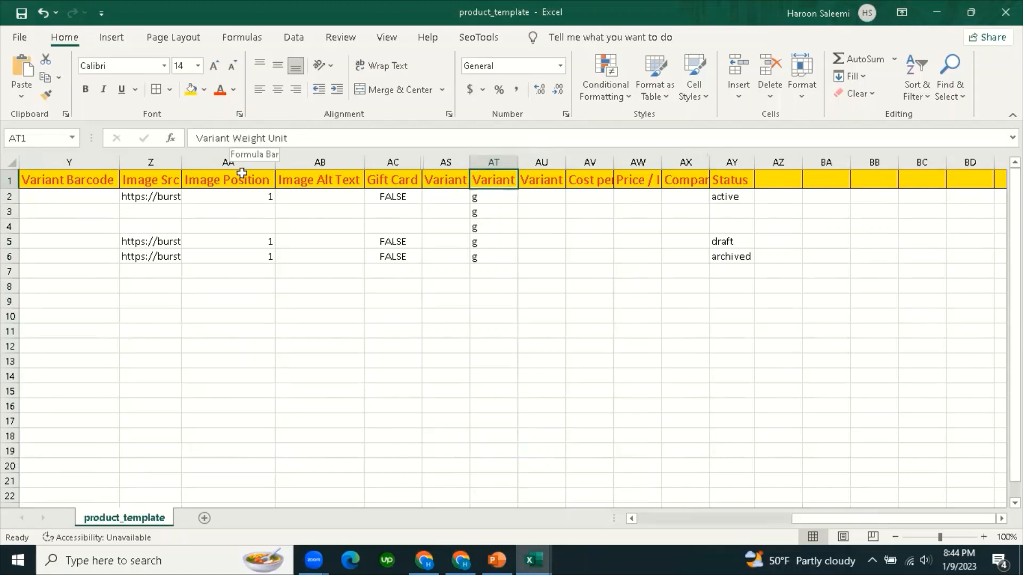
click(549, 184)
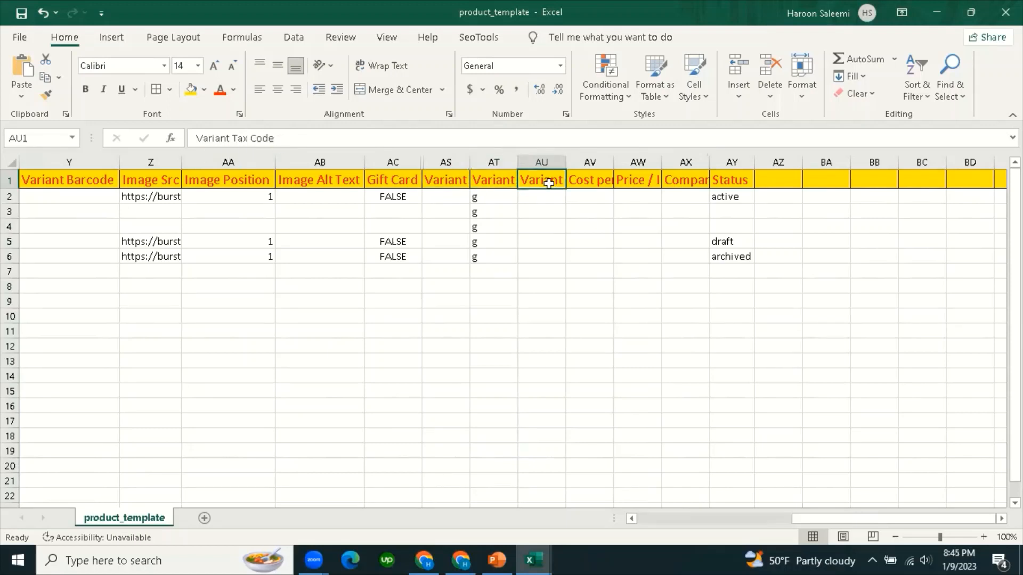
click(590, 181)
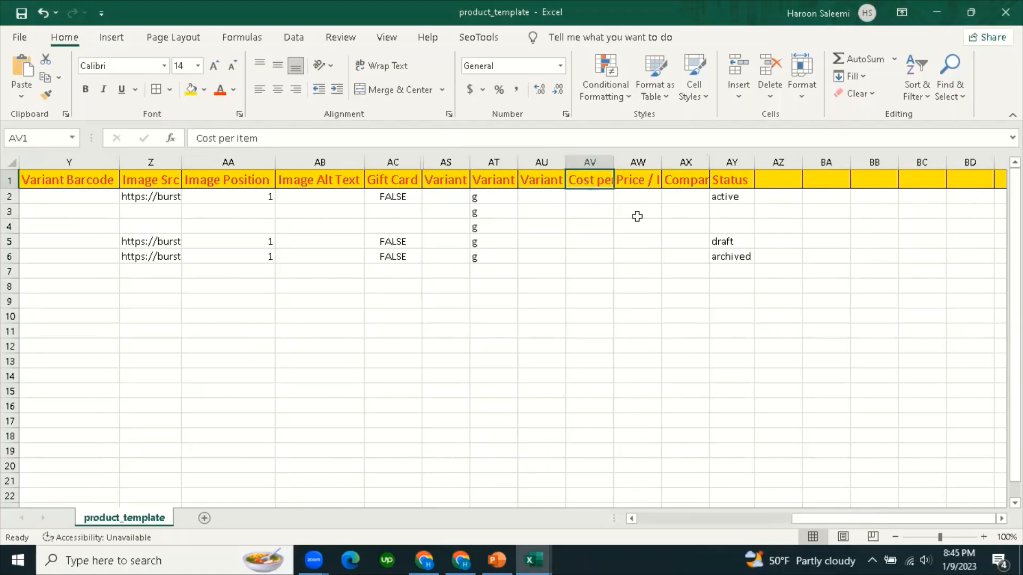
click(638, 182)
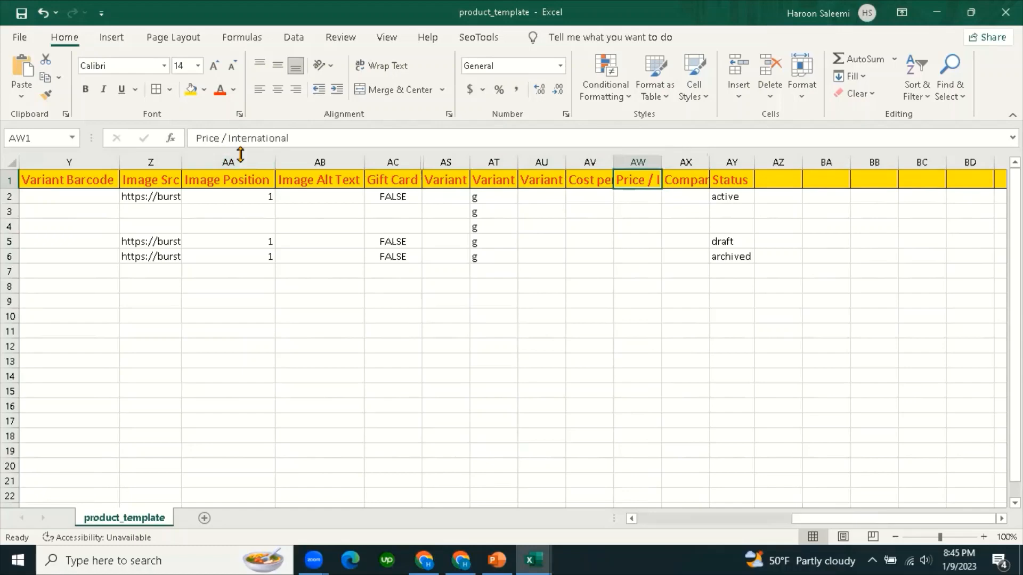
click(687, 184)
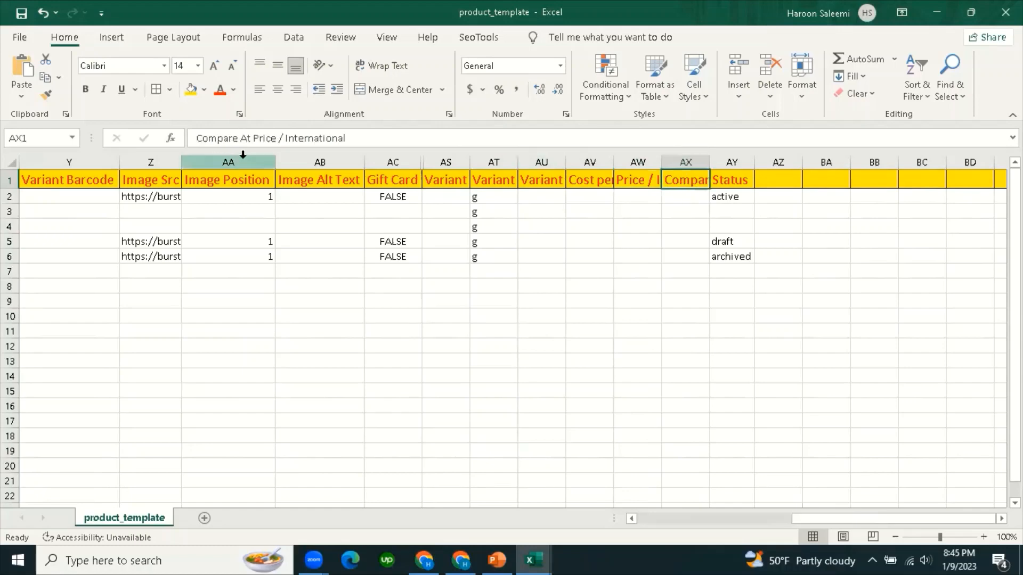
click(738, 180)
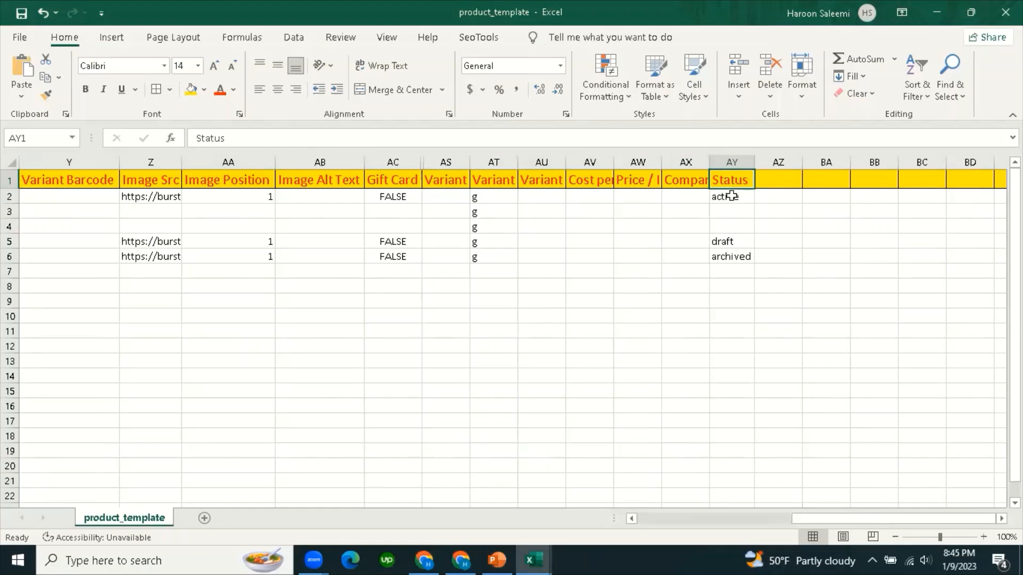
click(735, 198)
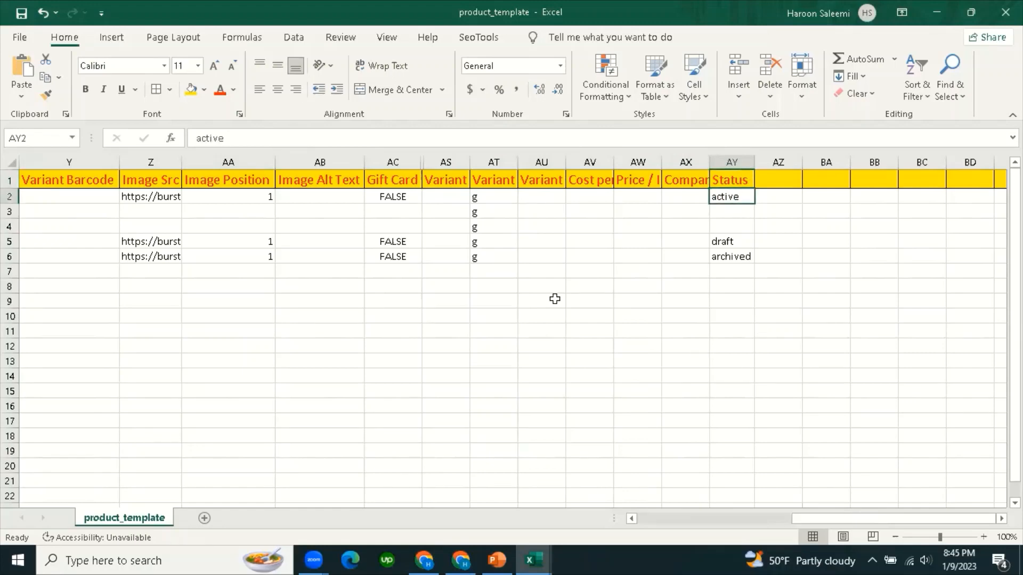
Return to the start of the sheet and examine the Handle column, its first example entry and the Title header.
drag(813, 521, 405, 336)
click(33, 181)
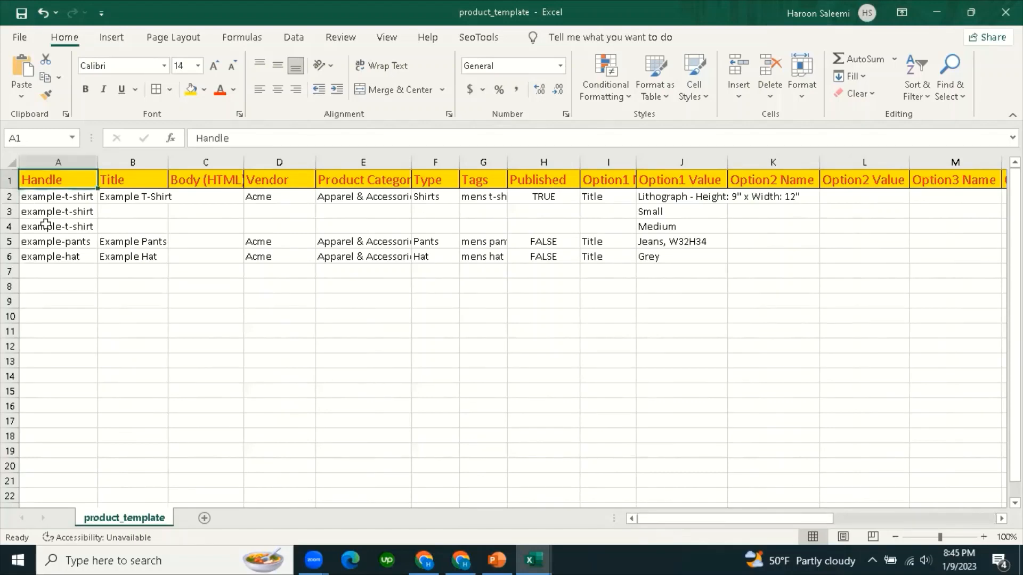
click(41, 198)
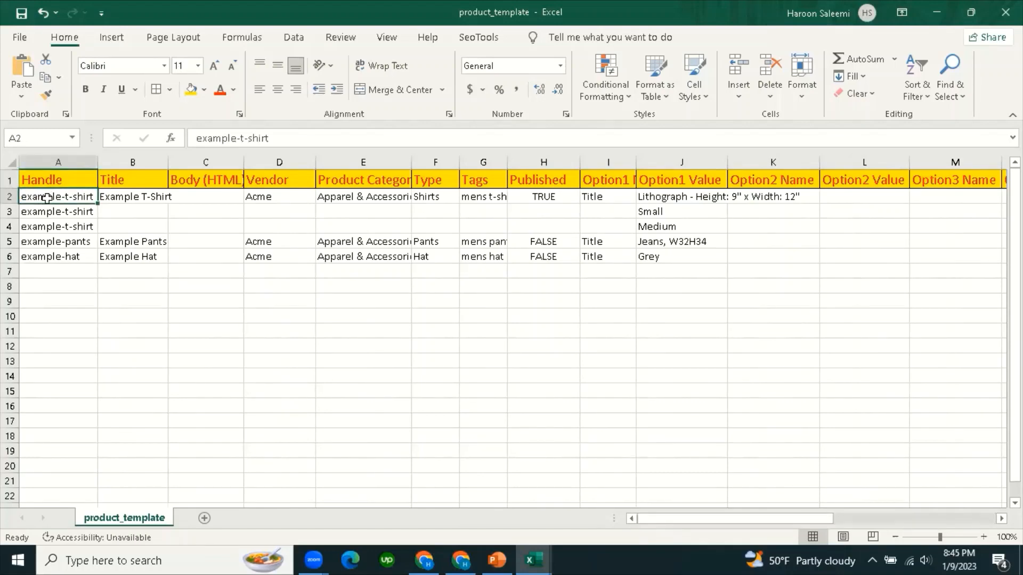
click(114, 179)
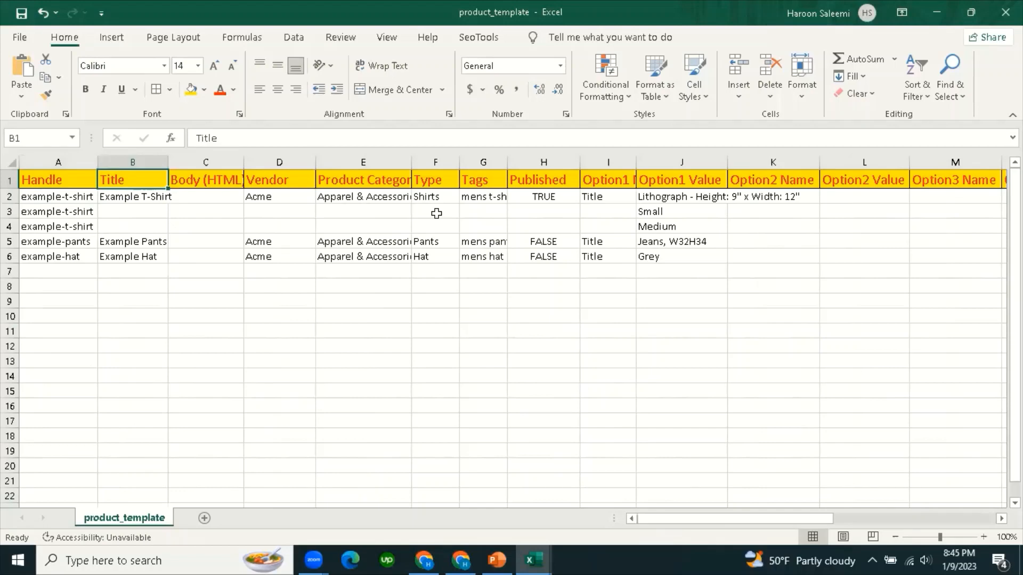
Switch to the Shopify admin in Chrome and open the Salescity1986 store's Customers page.
key(alt+Tab)
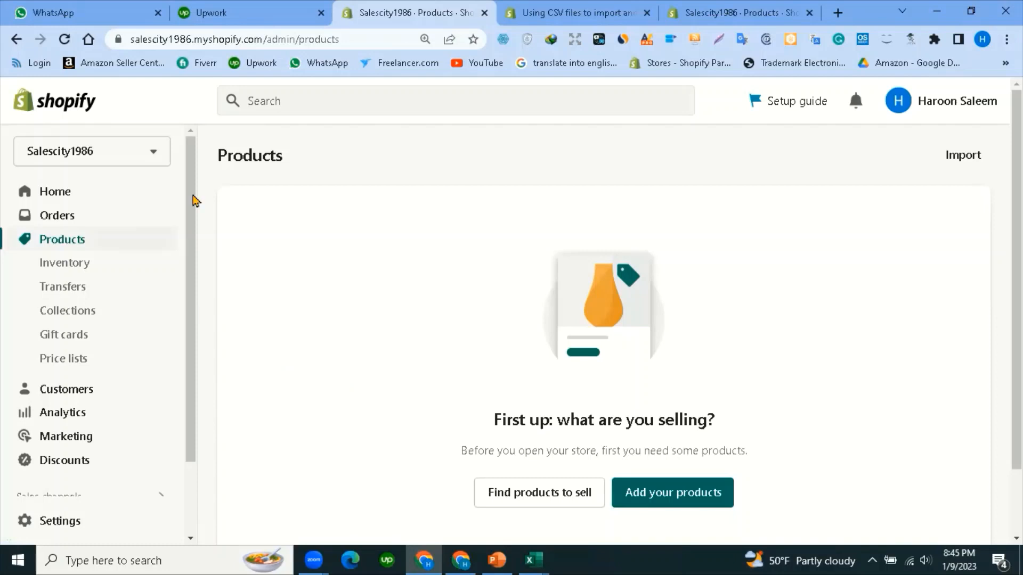
drag(193, 165, 193, 149)
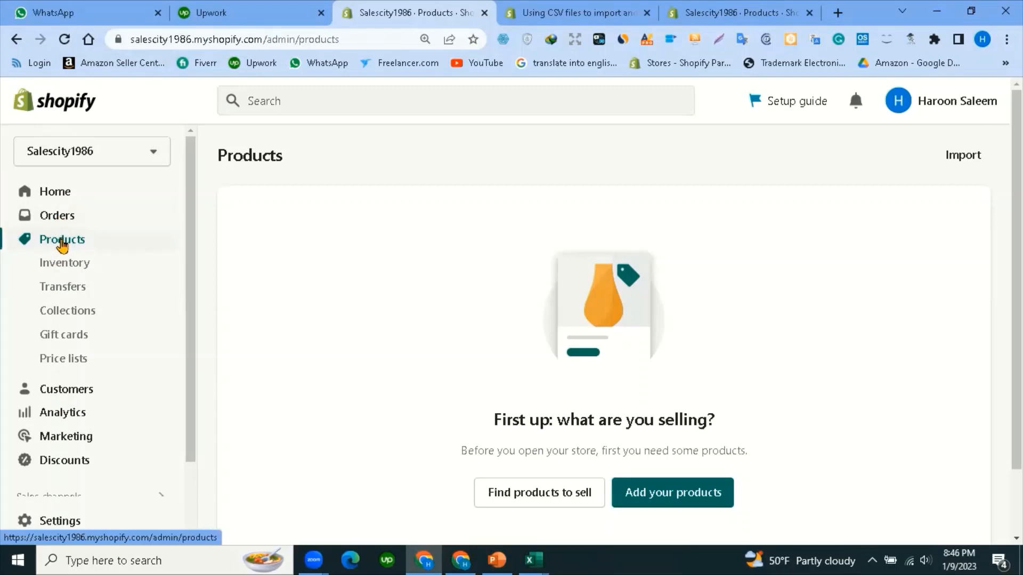
click(76, 392)
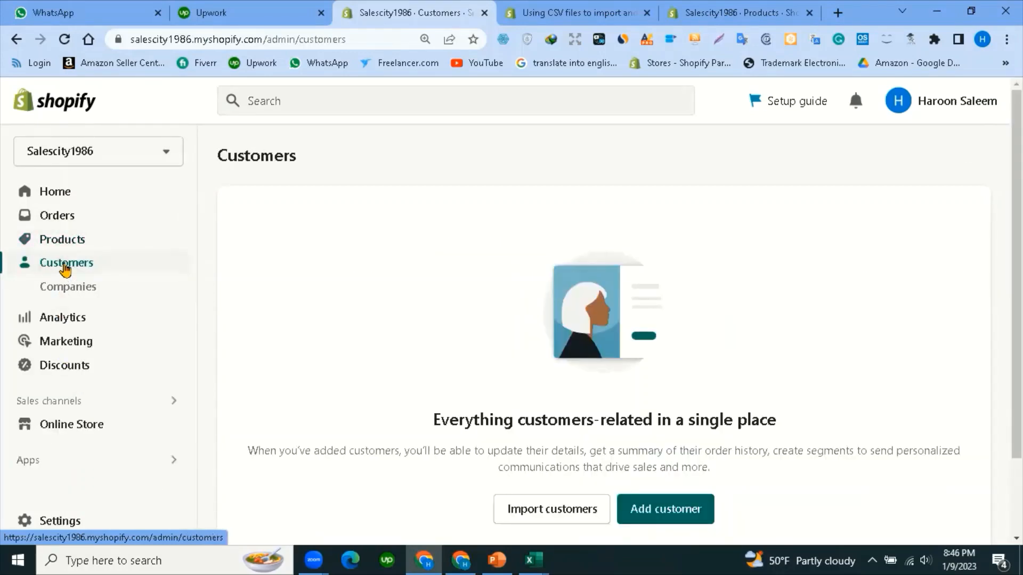
Open the store's Analytics dashboard and look through its report cards and the remaining admin sections.
click(67, 318)
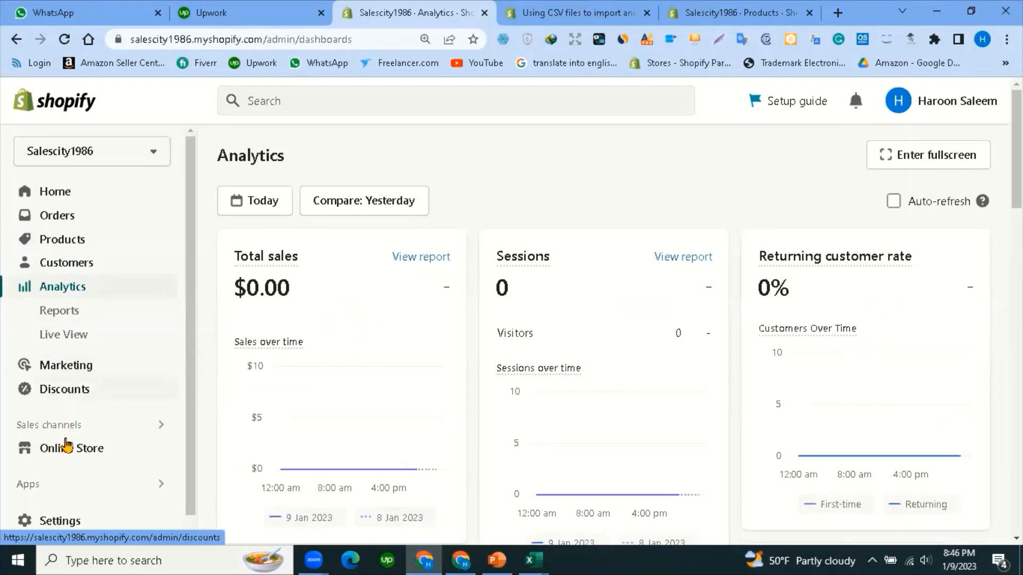
scroll(64, 448, down, 1)
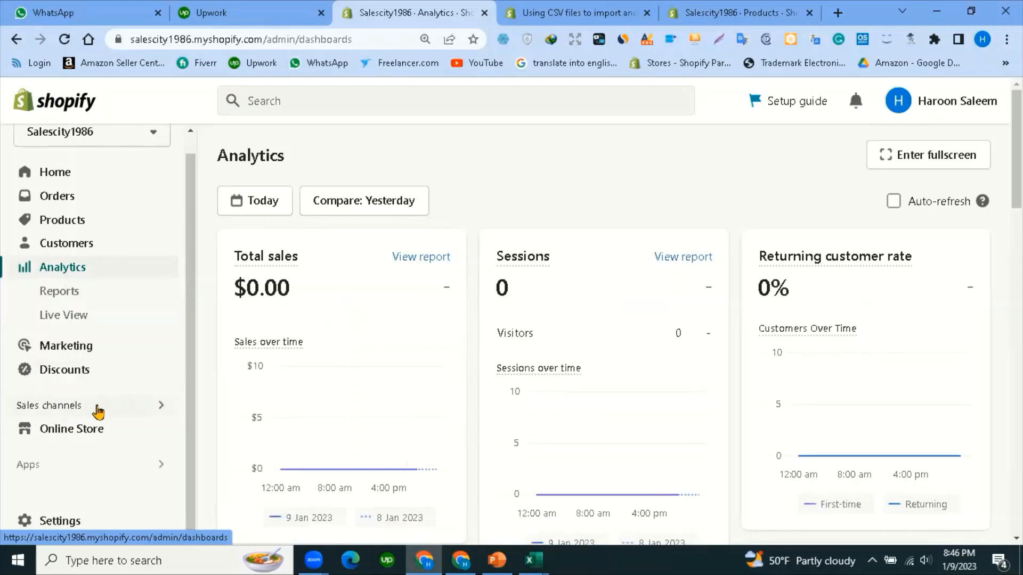
scroll(45, 429, down, 1)
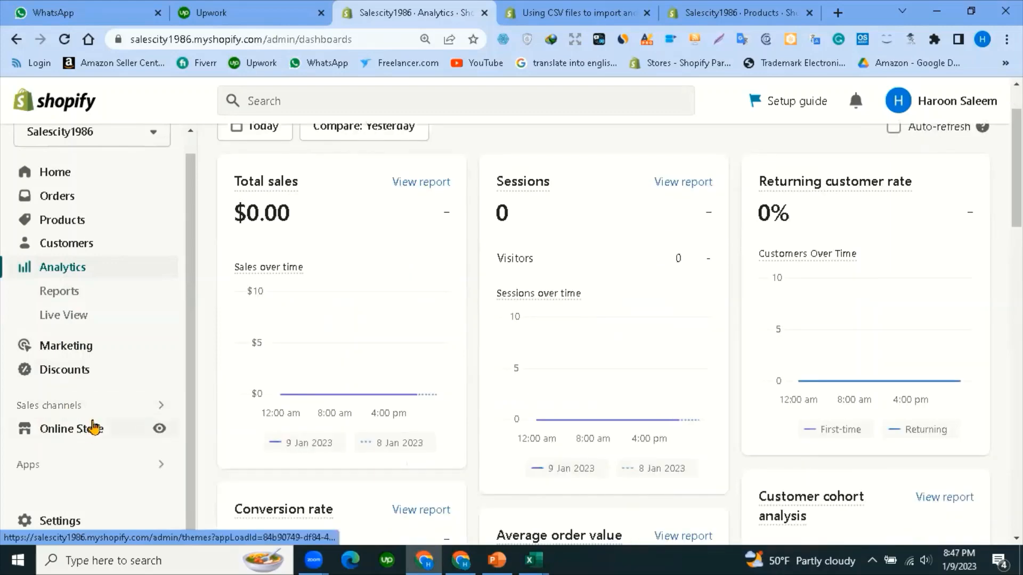
scroll(91, 431, up, 1)
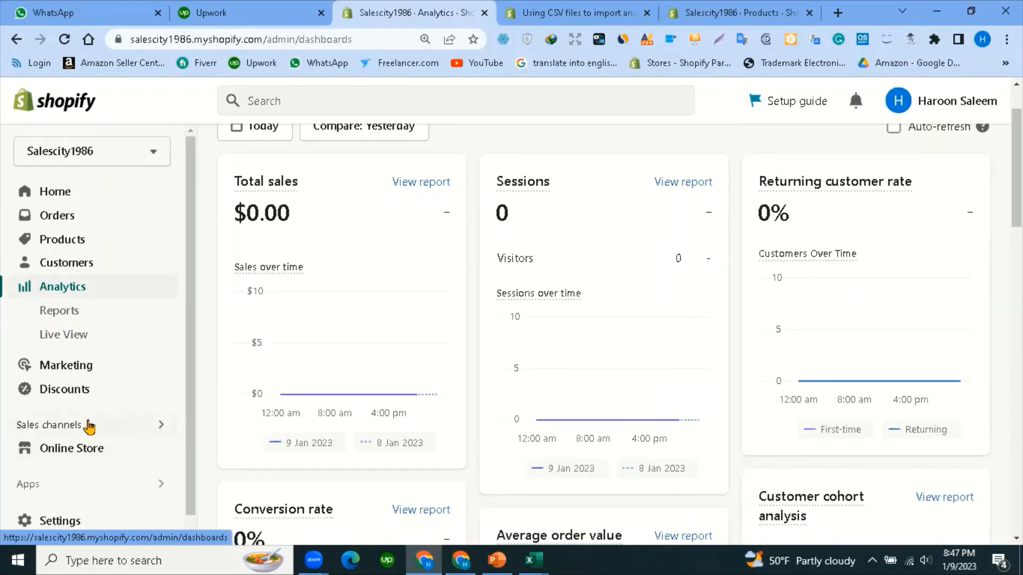
scroll(67, 468, down, 1)
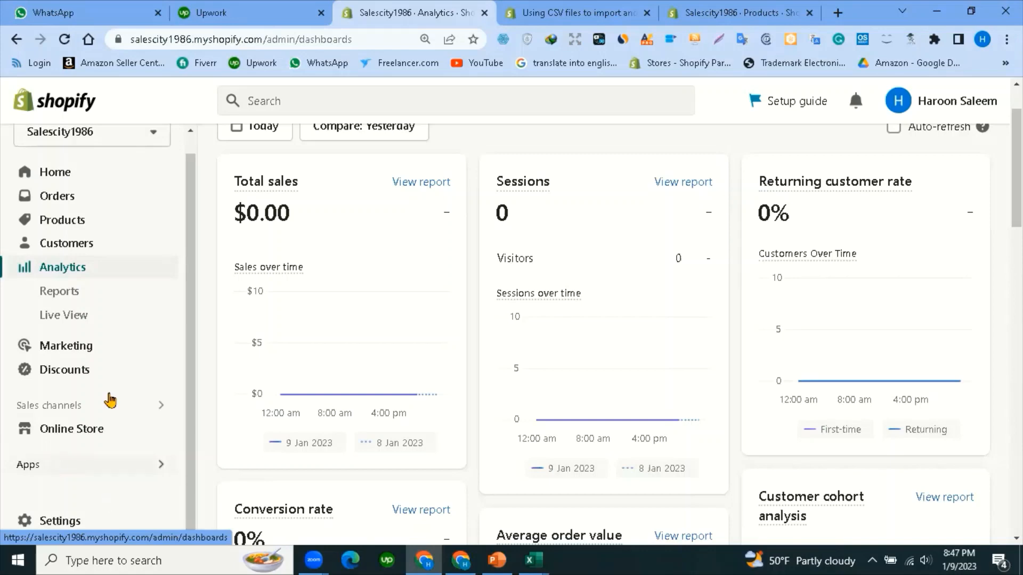
scroll(80, 453, down, 3)
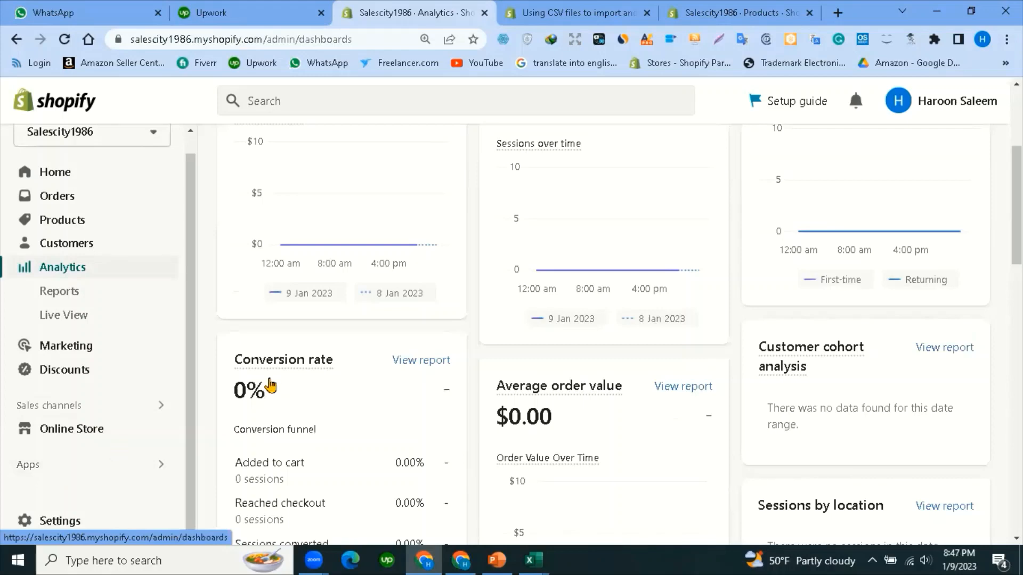
scroll(97, 406, up, 1)
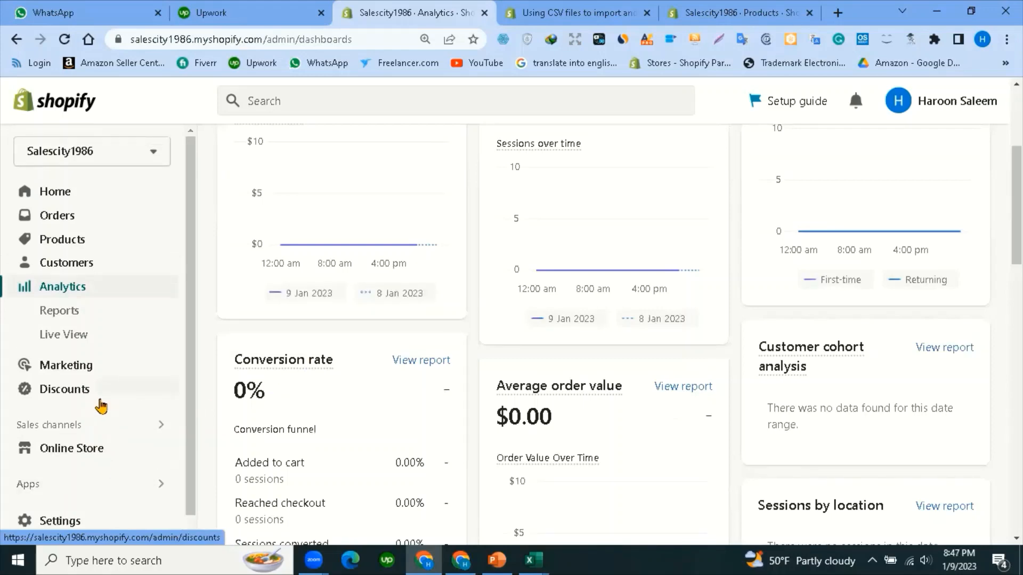
scroll(94, 324, up, 3)
scroll(94, 346, up, 1)
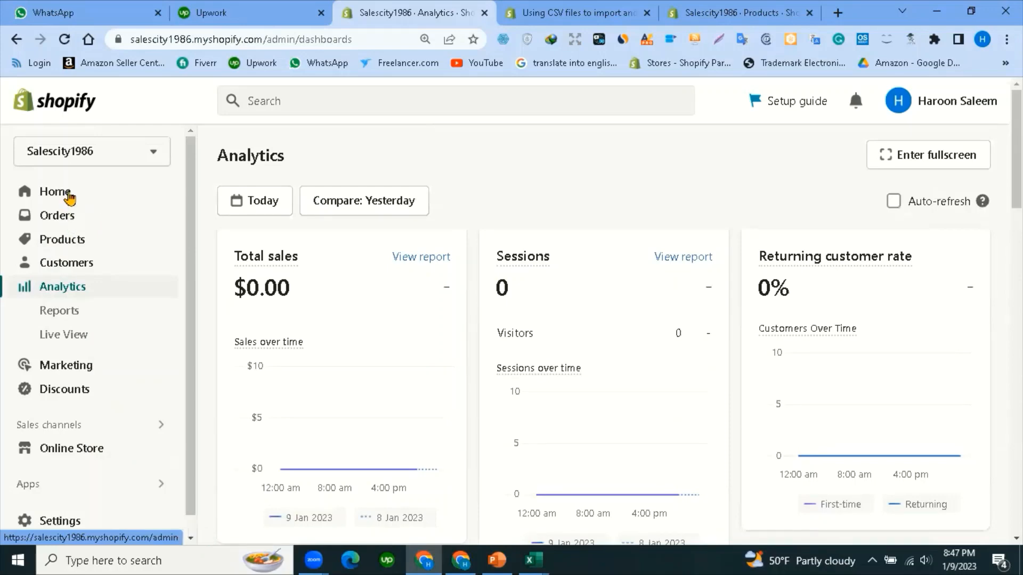
Switch to the avdwebshop store and look over the sessions, sales and orders on its home page.
click(144, 154)
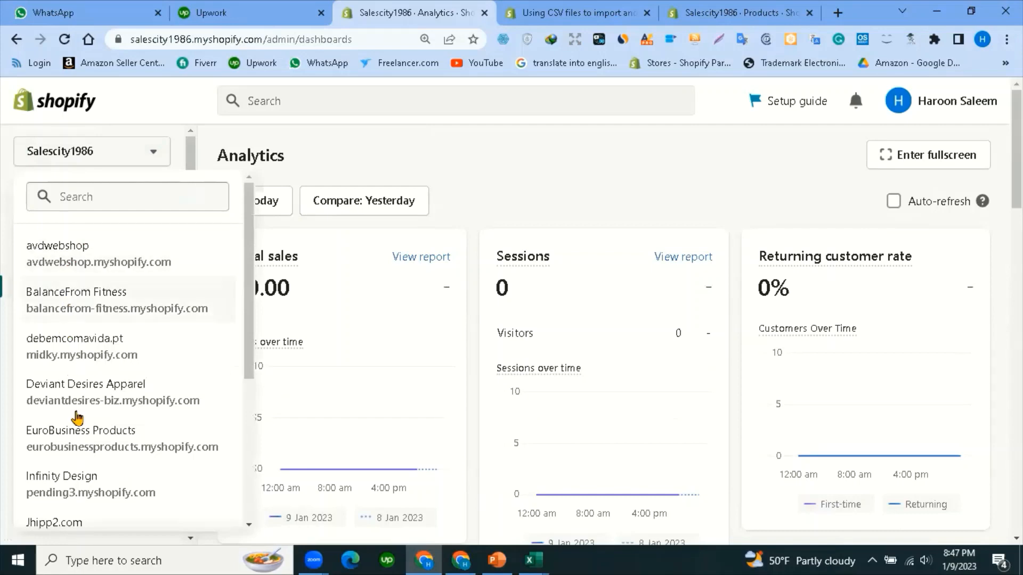
scroll(78, 418, down, 5)
scroll(76, 426, up, 5)
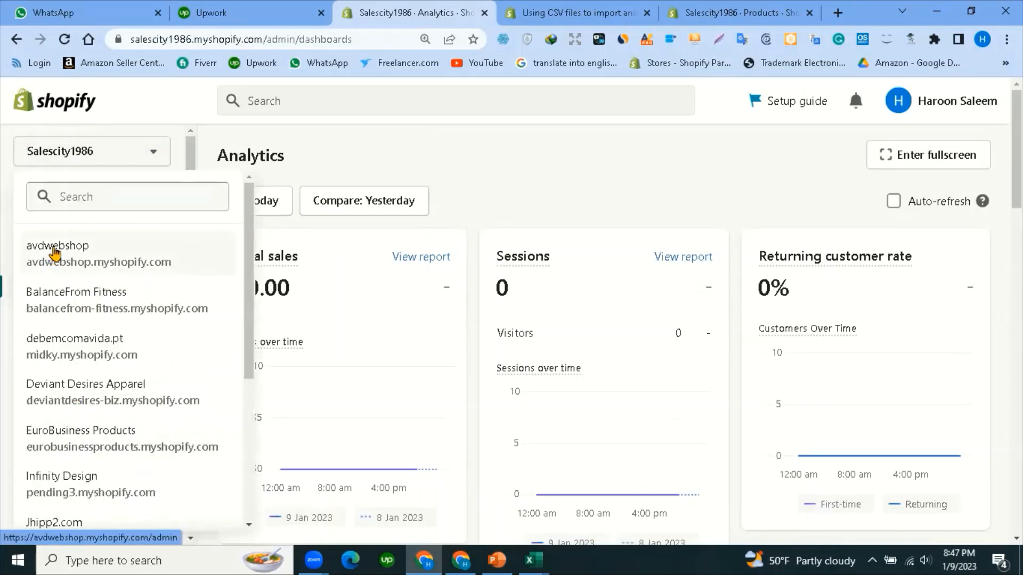
click(55, 254)
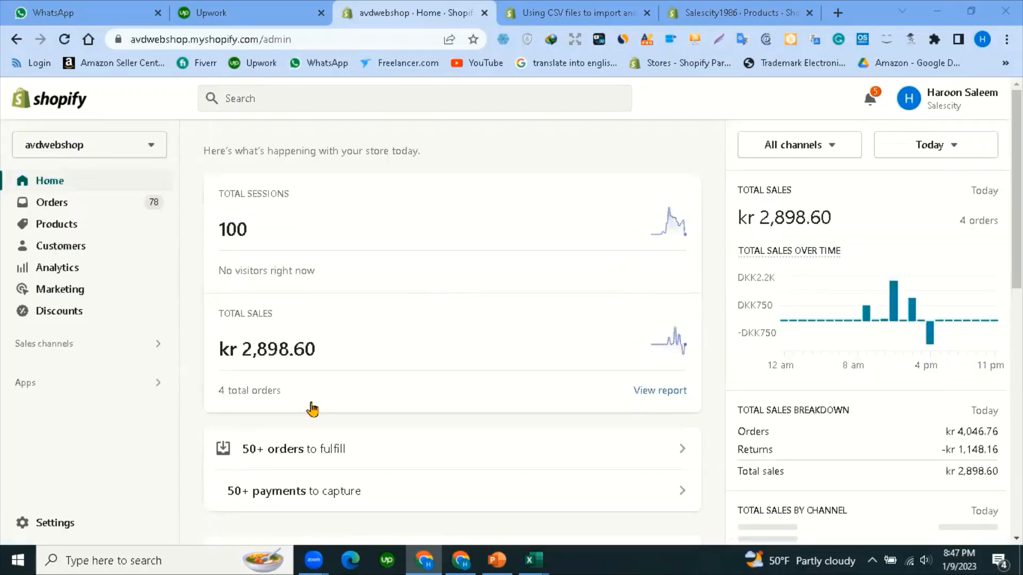
scroll(307, 287, down, 1)
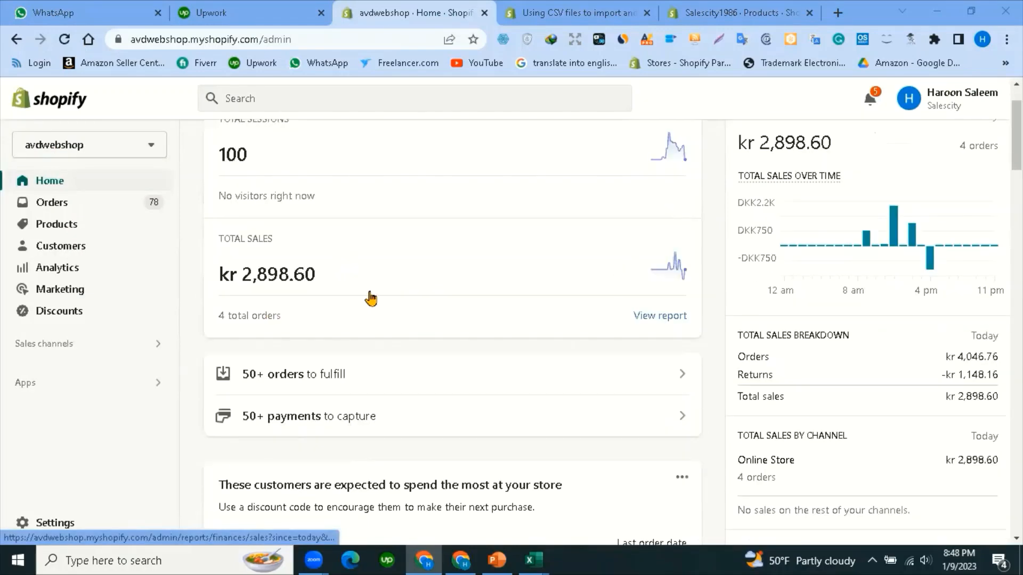
scroll(261, 272, up, 1)
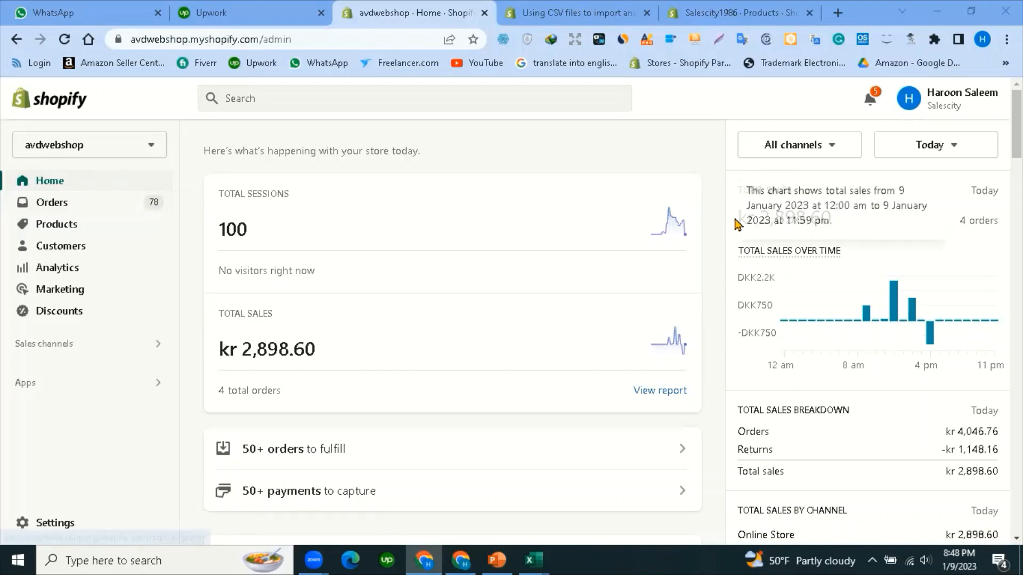
Copy today's total sales amount from the avdwebshop home page into the address bar of a new browser tab.
drag(736, 220, 834, 228)
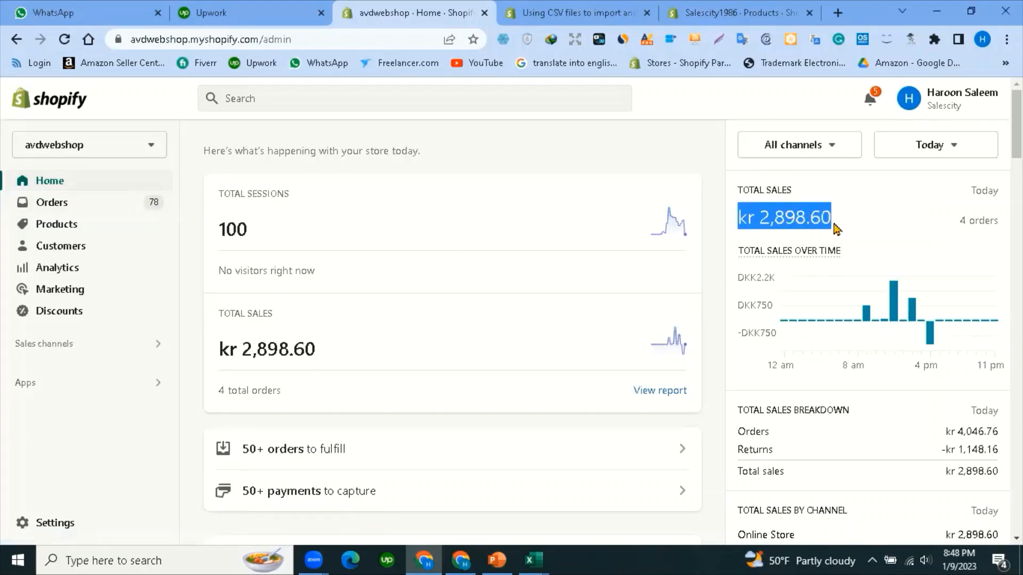
right_click(833, 227)
click(834, 233)
click(840, 13)
click(353, 37)
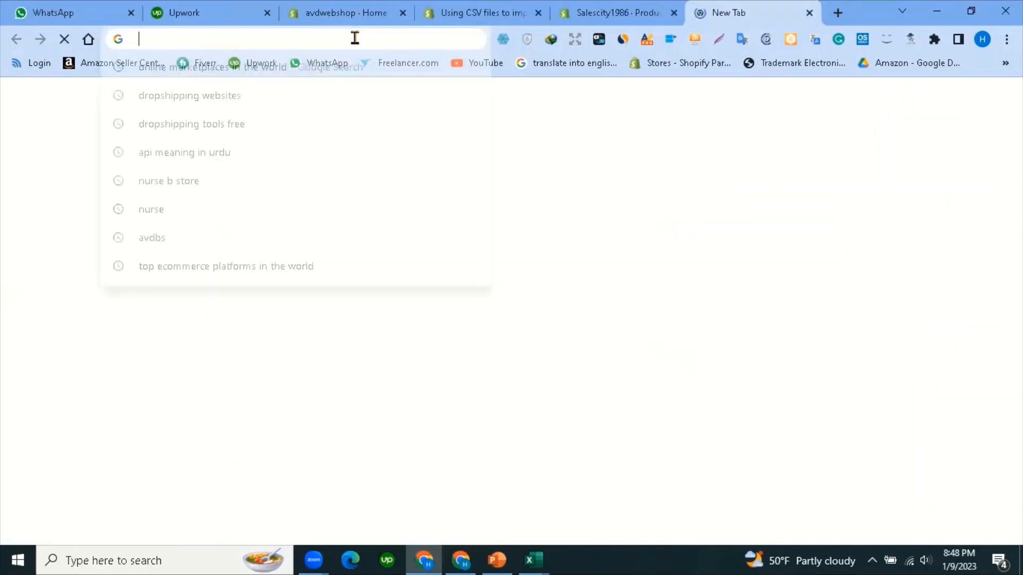
key(ctrl+v)
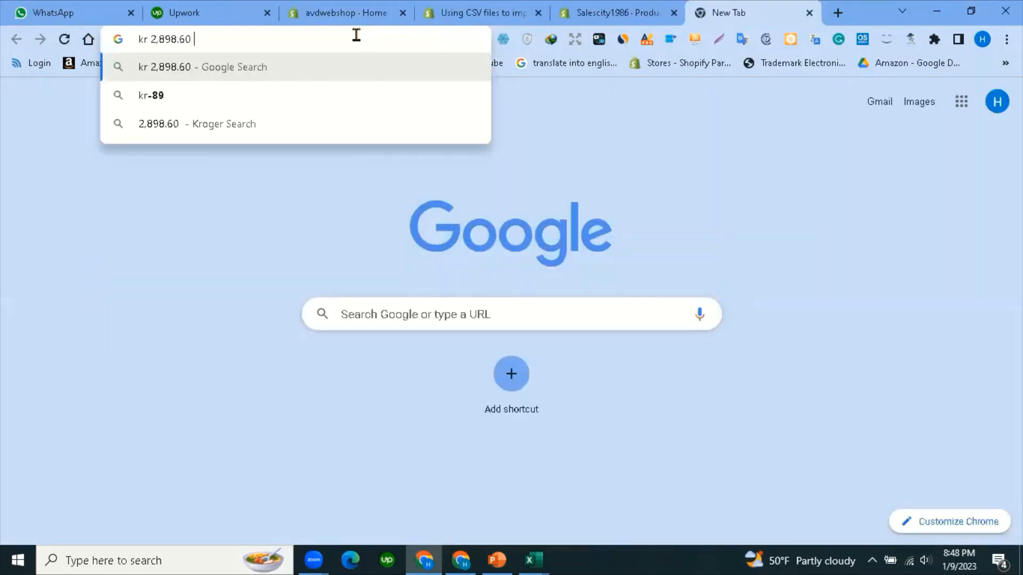
Search Google for "kr 2,898.60 to usd" and examine the converted dollar amount.
text(usd)
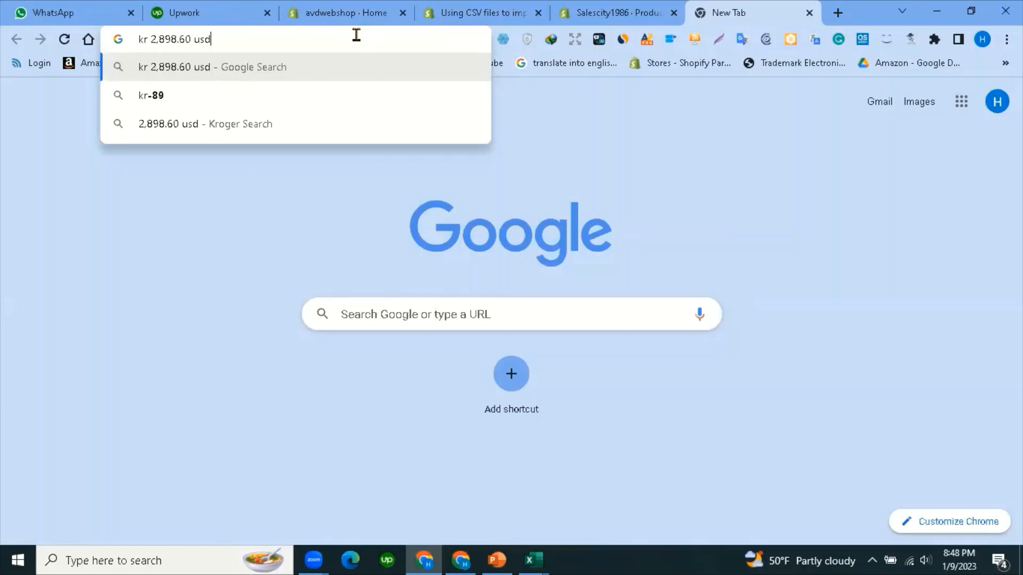
key(BackSpace)
key(BackSpace)
key(BackSpace)
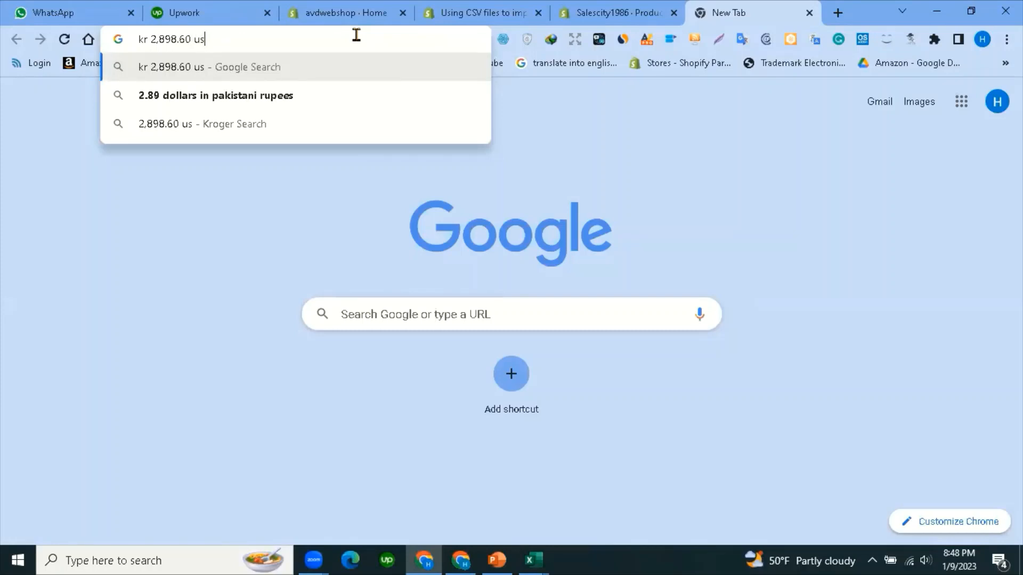
text(to usd)
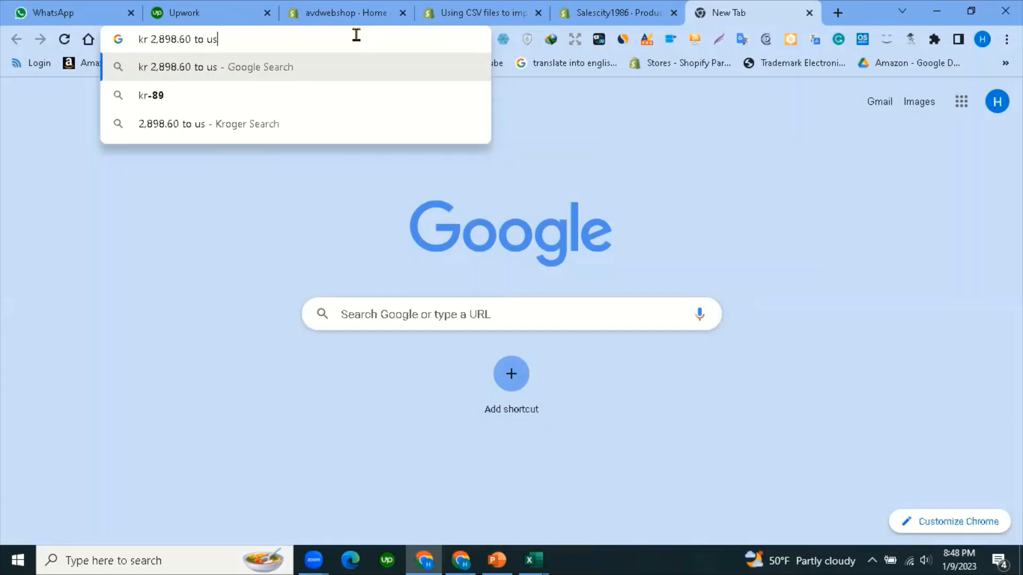
key(Return)
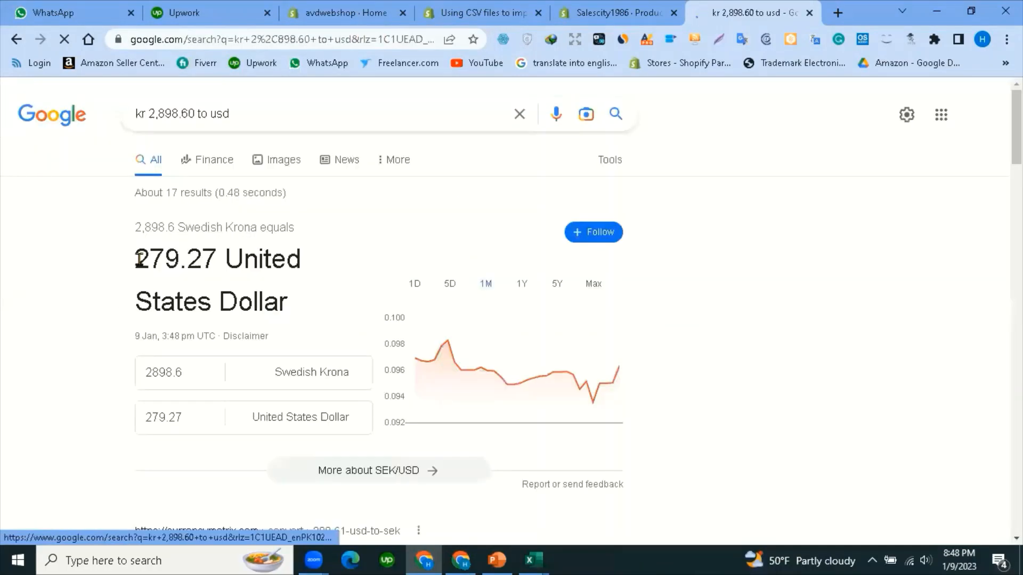
drag(133, 258, 291, 260)
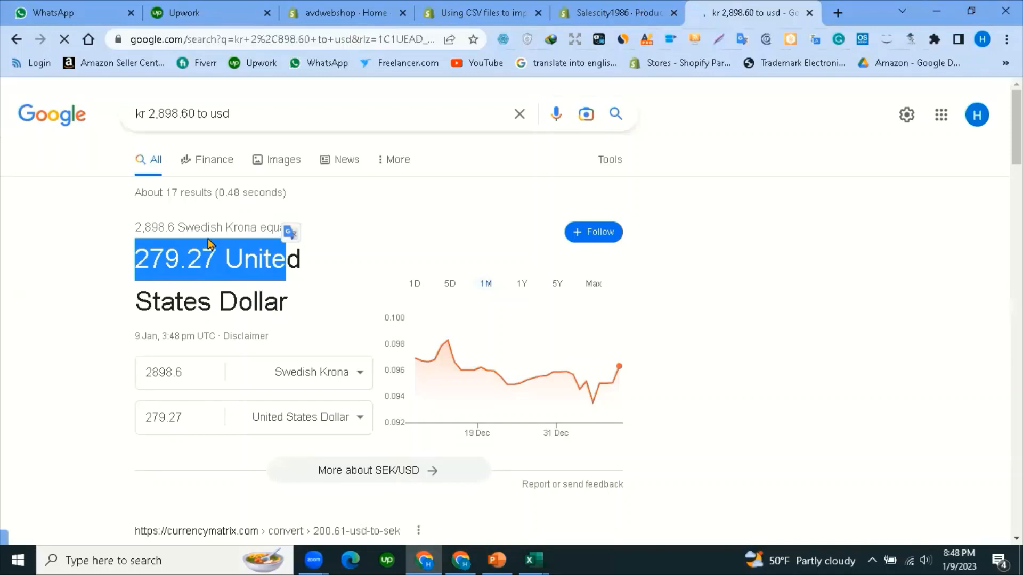
Return to the avdwebshop home page and examine the sales over time chart, sales breakdown, top customers and top products.
click(633, 7)
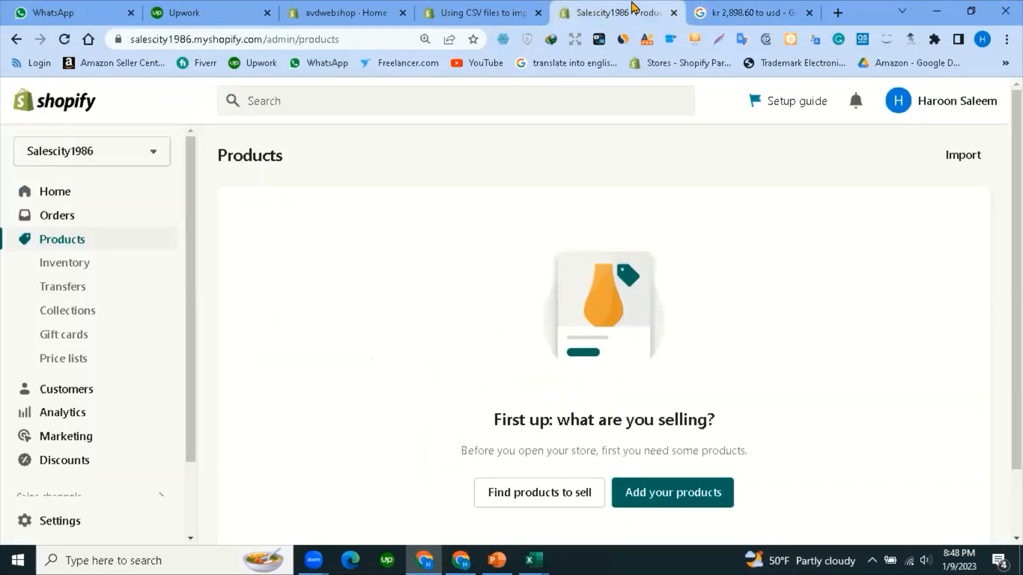
click(495, 7)
key(ctrl+shift+Tab)
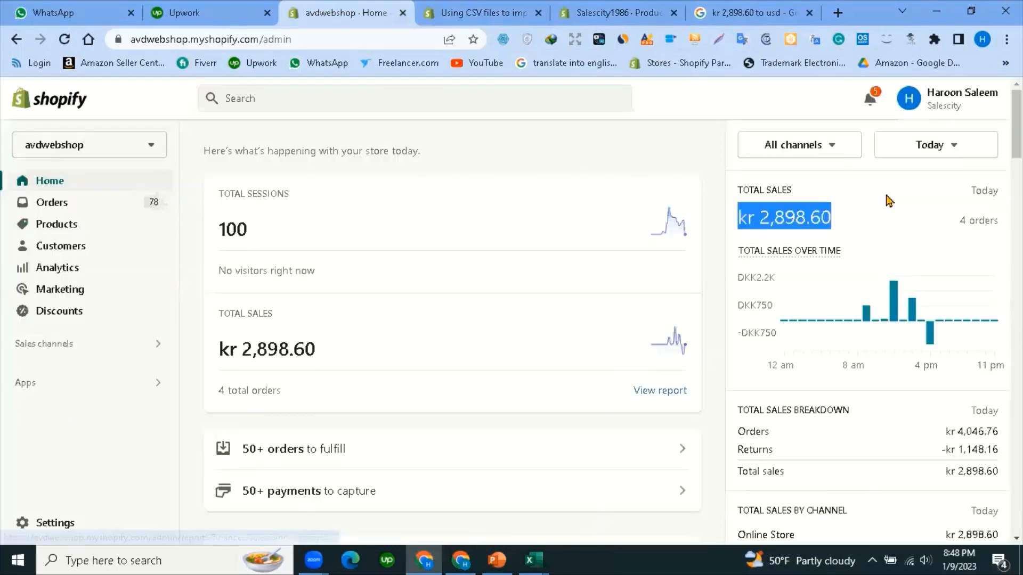
click(930, 340)
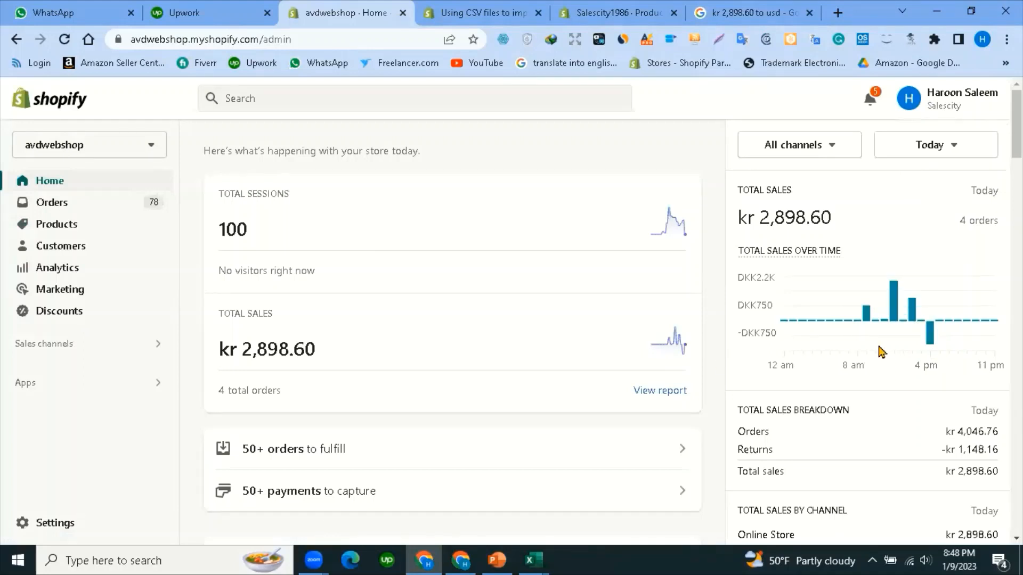
mouse_move(930, 341)
scroll(270, 312, down, 2)
scroll(433, 306, down, 3)
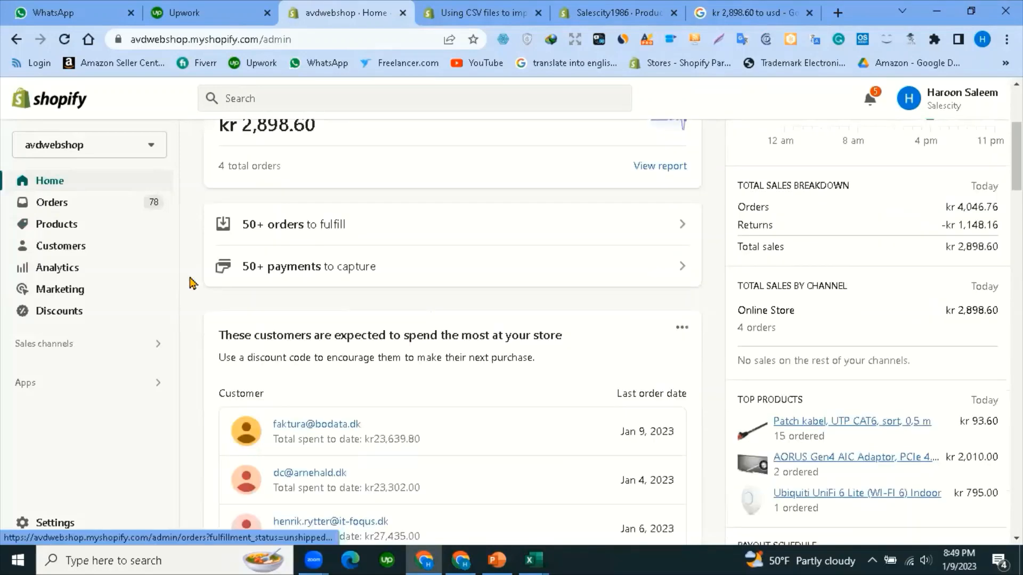
scroll(192, 281, up, 4)
Open the store's Orders page and look through the order list with its totals, payment and fulfillment statuses.
click(52, 202)
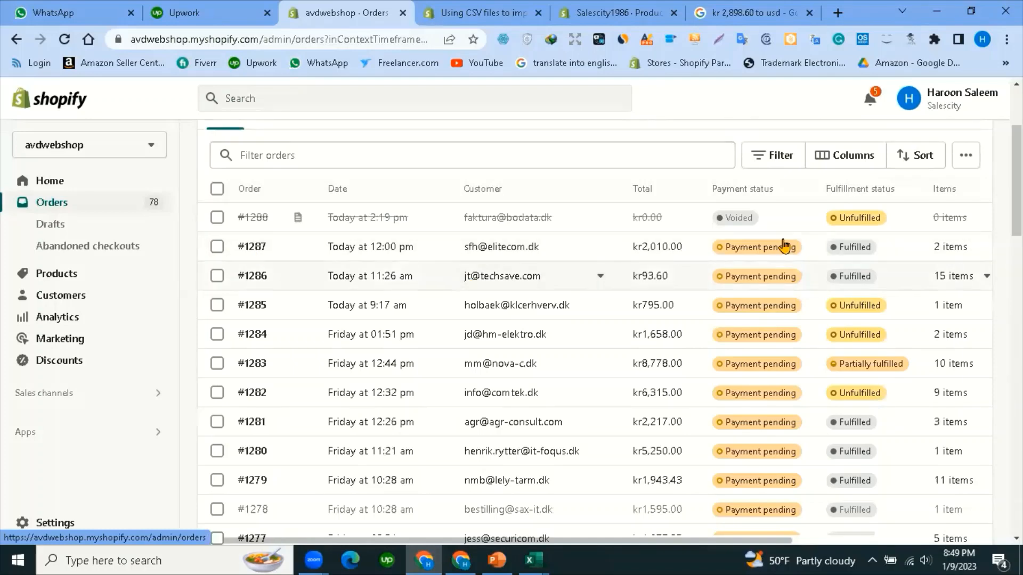
scroll(735, 306, up, 2)
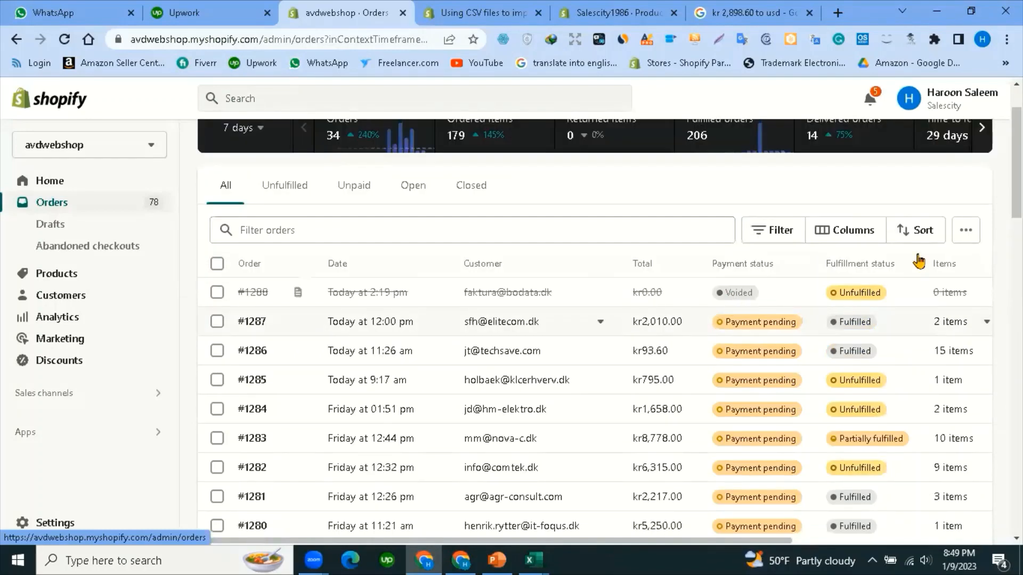
scroll(876, 274, down, 4)
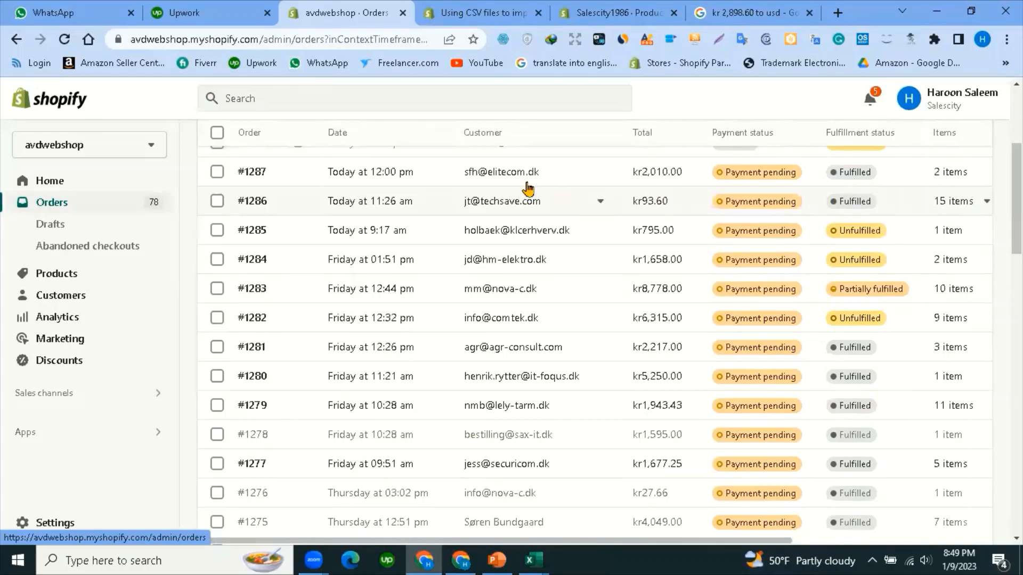
scroll(364, 305, down, 7)
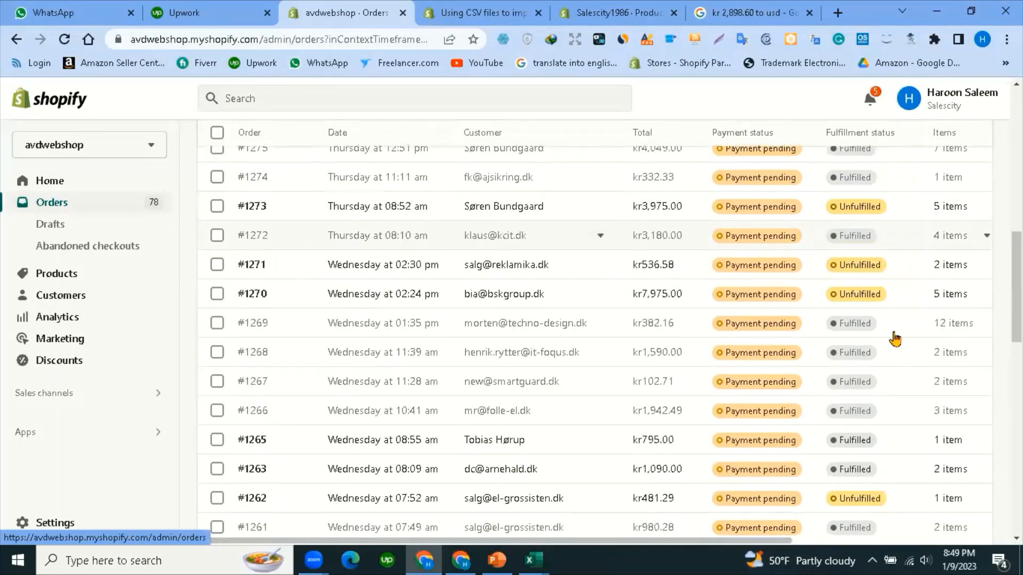
scroll(765, 320, down, 4)
scroll(607, 303, down, 7)
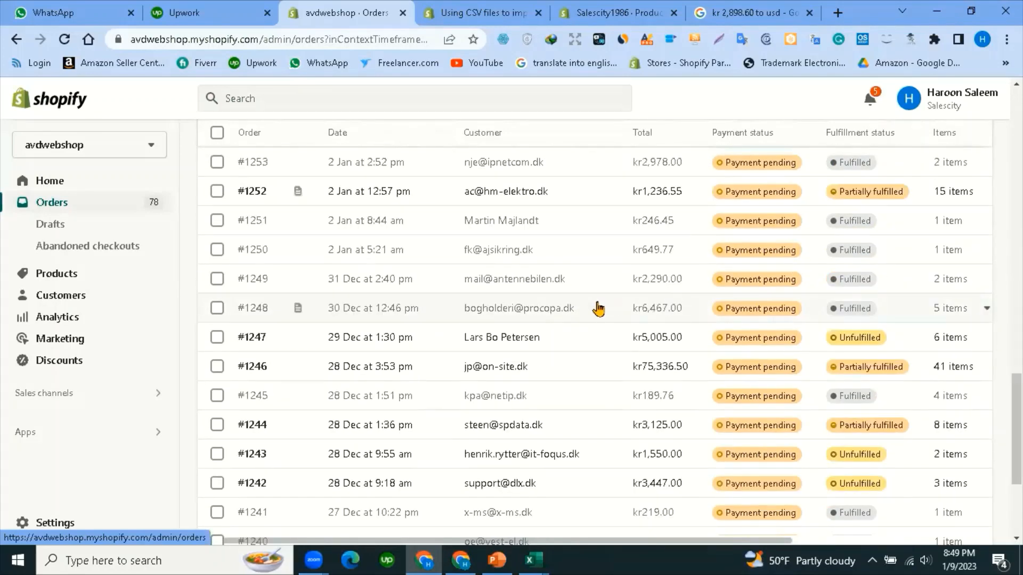
scroll(596, 304, down, 4)
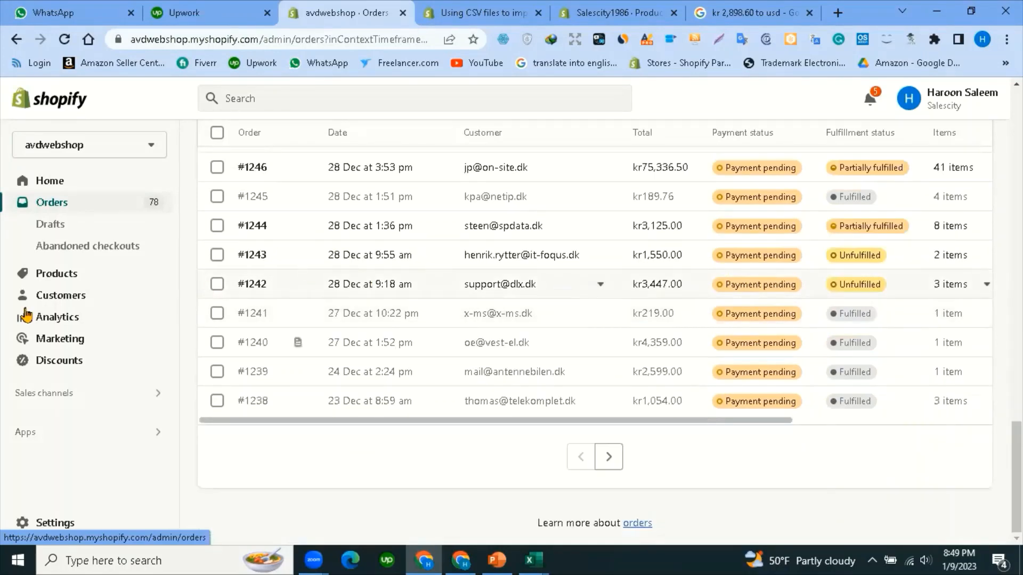
scroll(80, 273, up, 4)
Open the store's Products page and look through the full product list with its statuses and inventory.
click(80, 273)
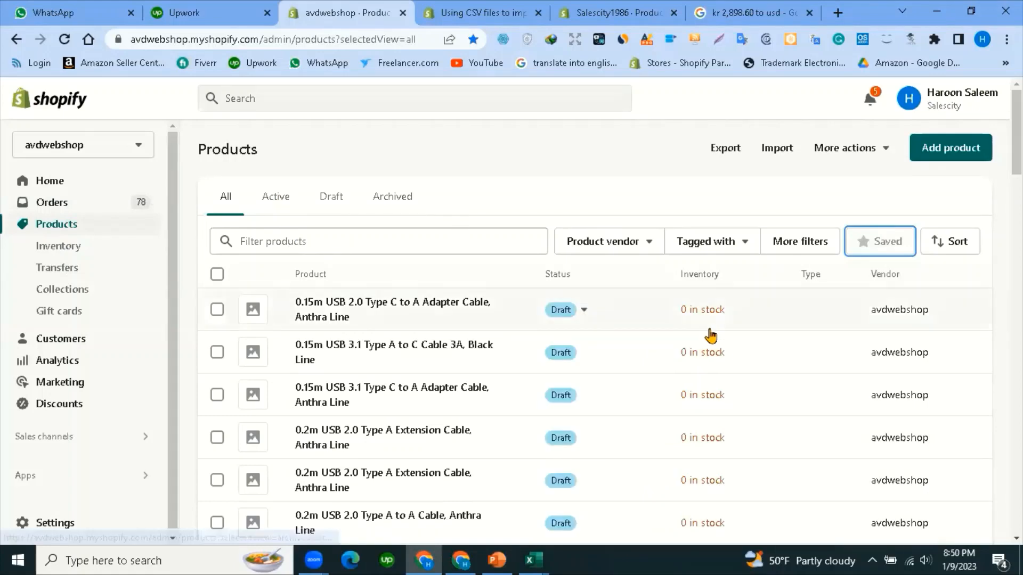
scroll(708, 336, down, 7)
scroll(709, 296, up, 8)
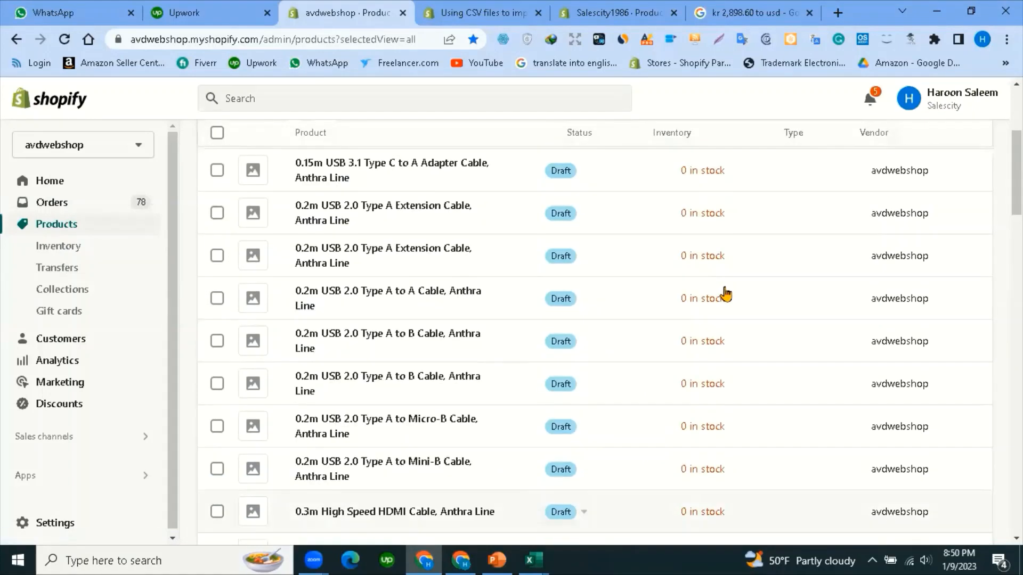
scroll(687, 314, down, 2)
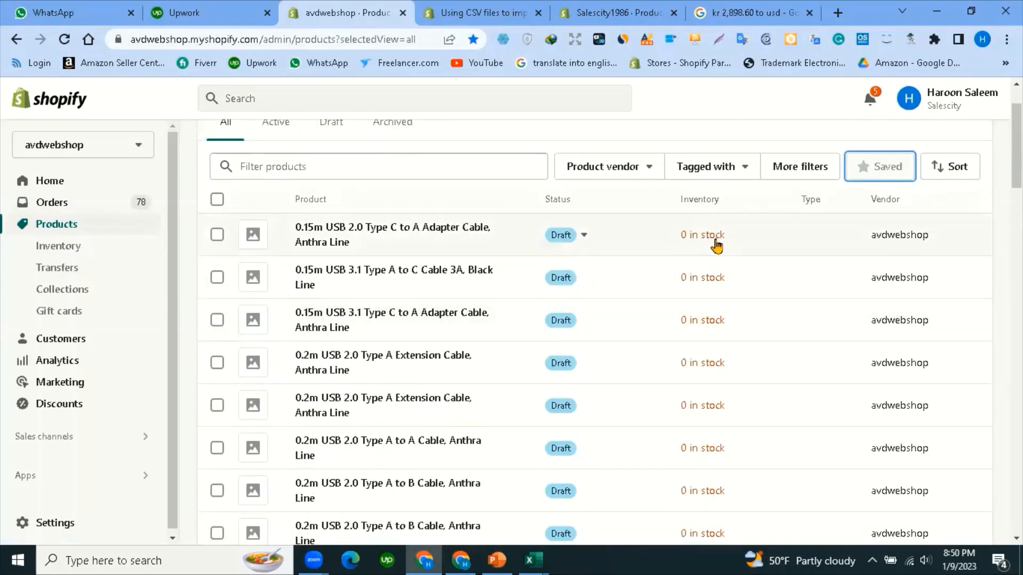
scroll(248, 201, up, 2)
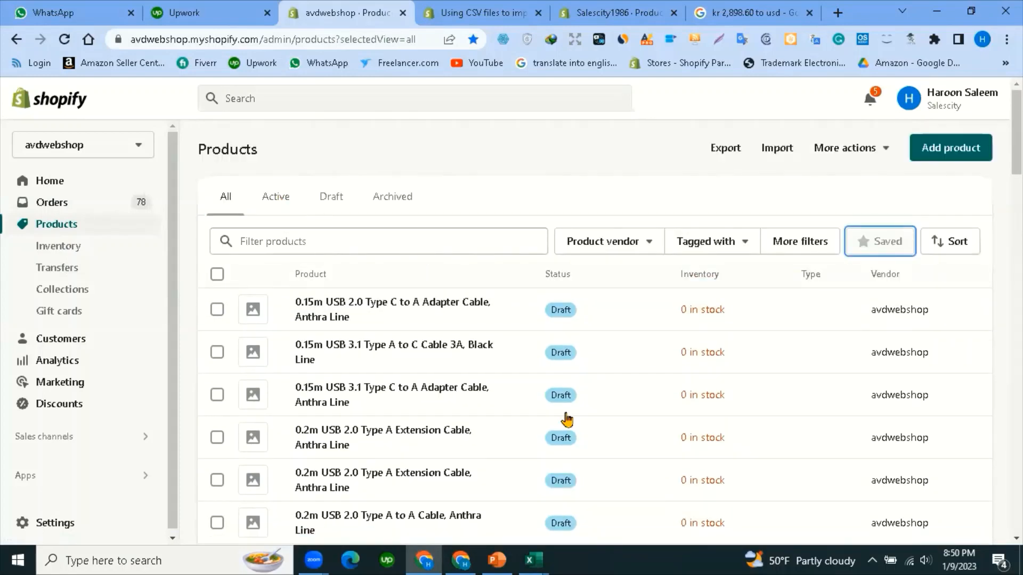
Show only the active products and look over their inventory, types and vendors.
click(276, 199)
scroll(528, 330, down, 3)
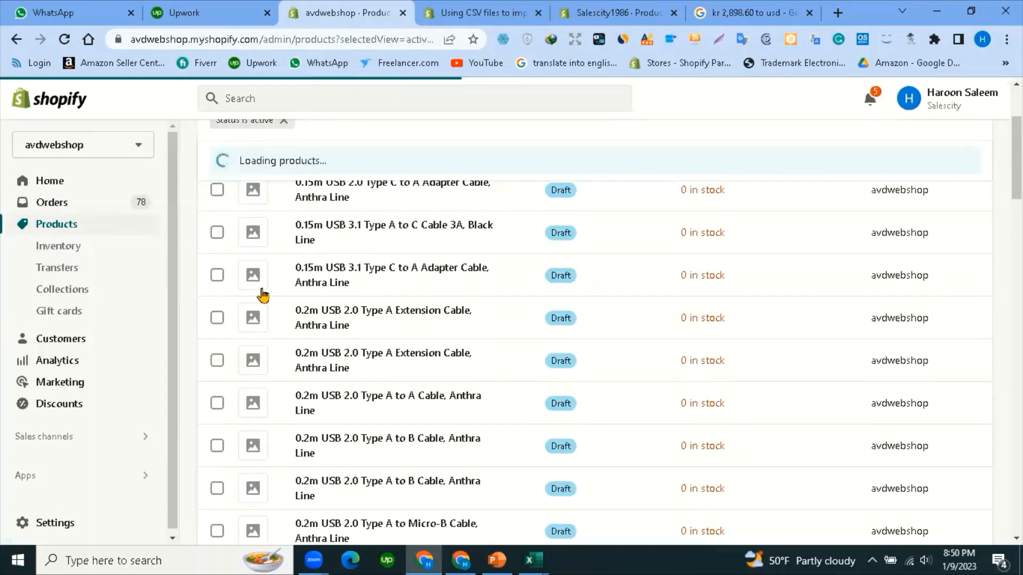
scroll(394, 328, up, 2)
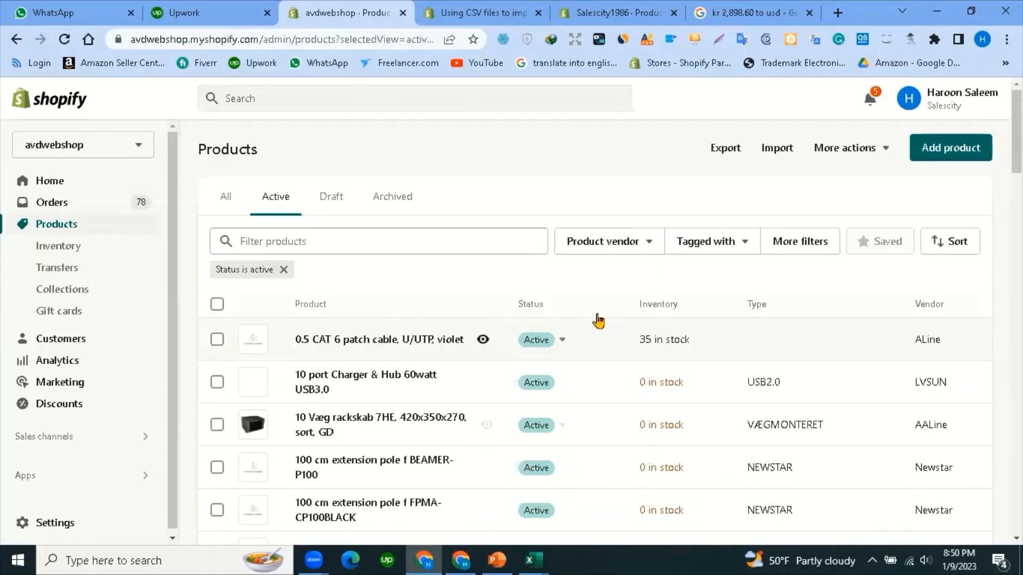
scroll(653, 275, down, 1)
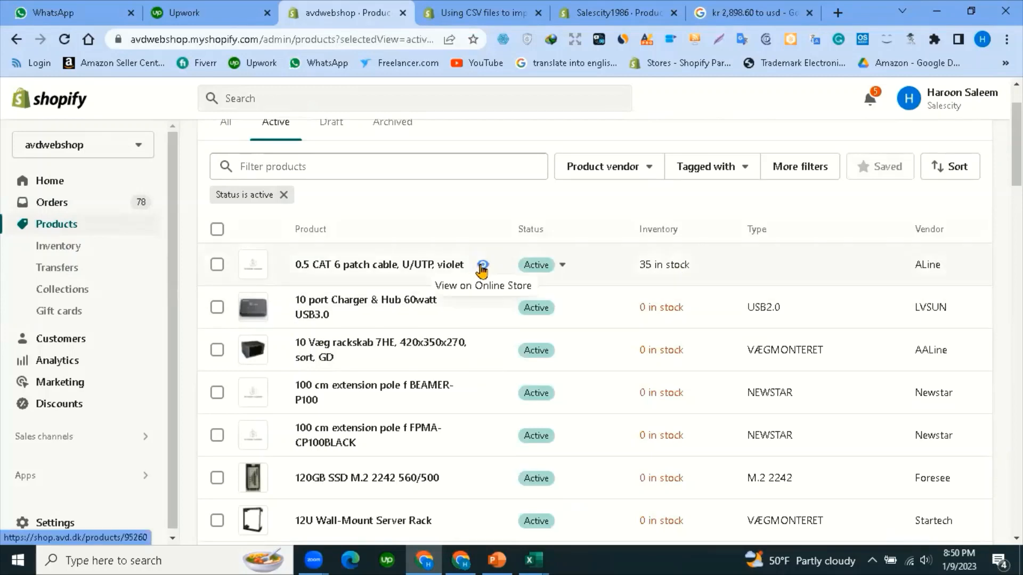
Open the online store page of the 0.5 CAT 6 patch cable, U/UTP, violet in a new browser tab and switch to it.
right_click(483, 266)
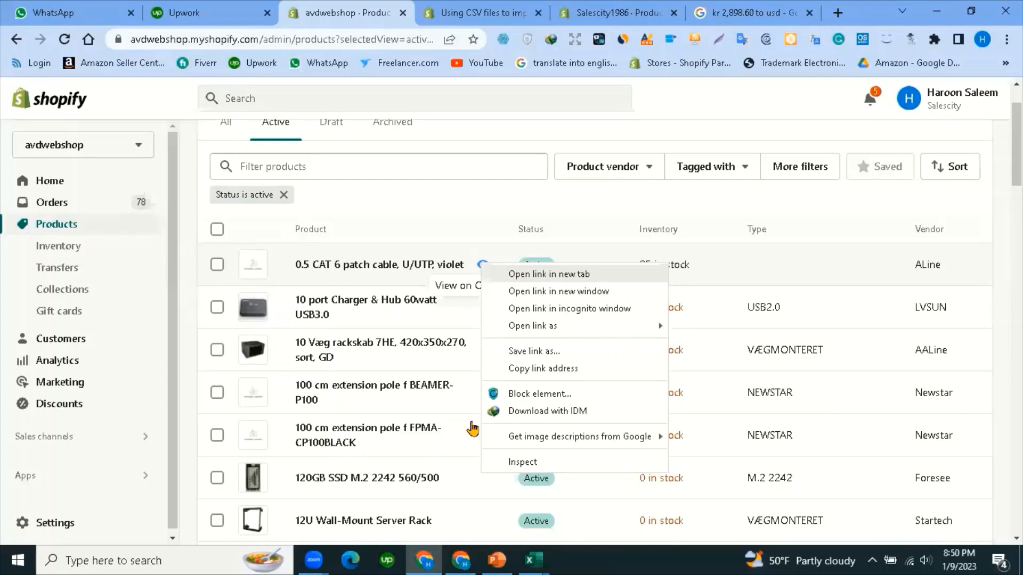
key(Return)
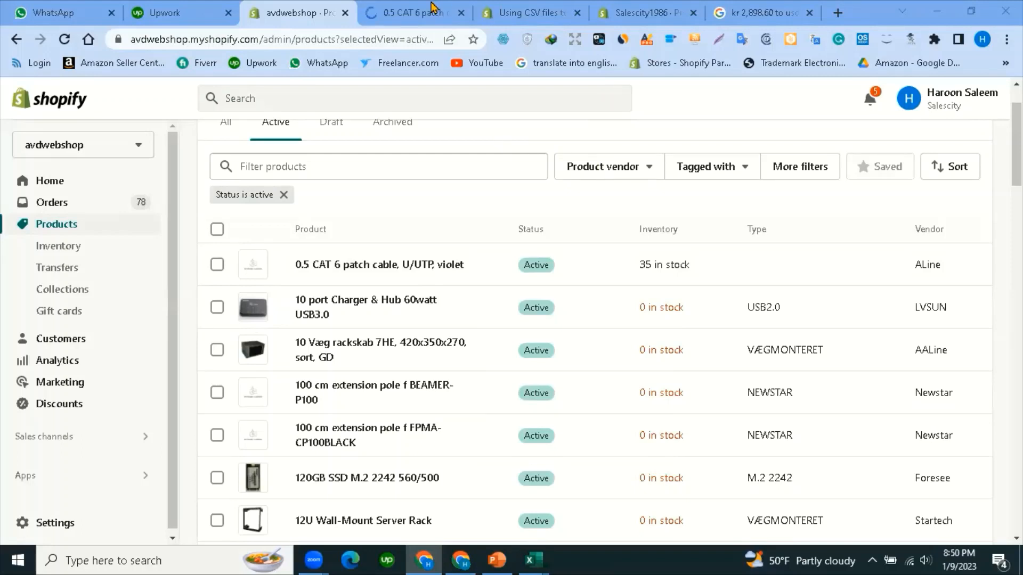
click(421, 12)
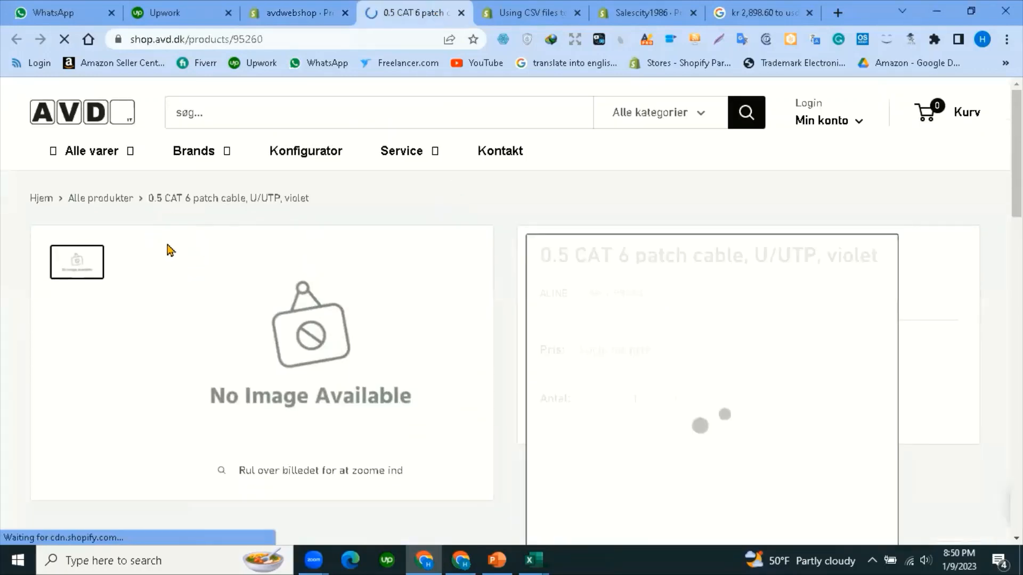
Look through the cable's product page and its recommendations, and open the recently viewed "10 Væg rackskab 7HE, 420x350x270, sort, GD".
scroll(342, 302, down, 4)
scroll(415, 286, down, 3)
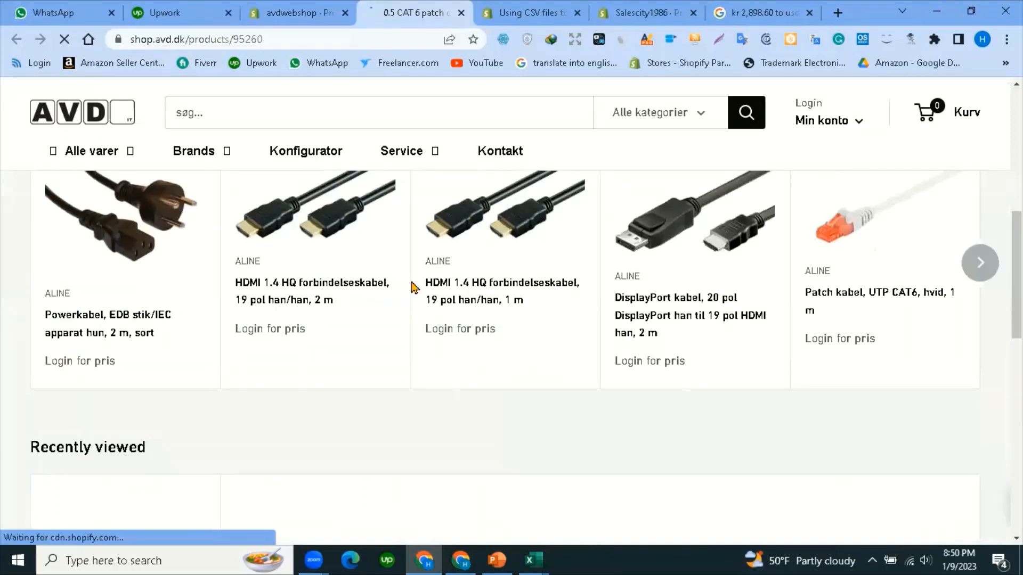
scroll(416, 288, up, 1)
scroll(246, 323, down, 3)
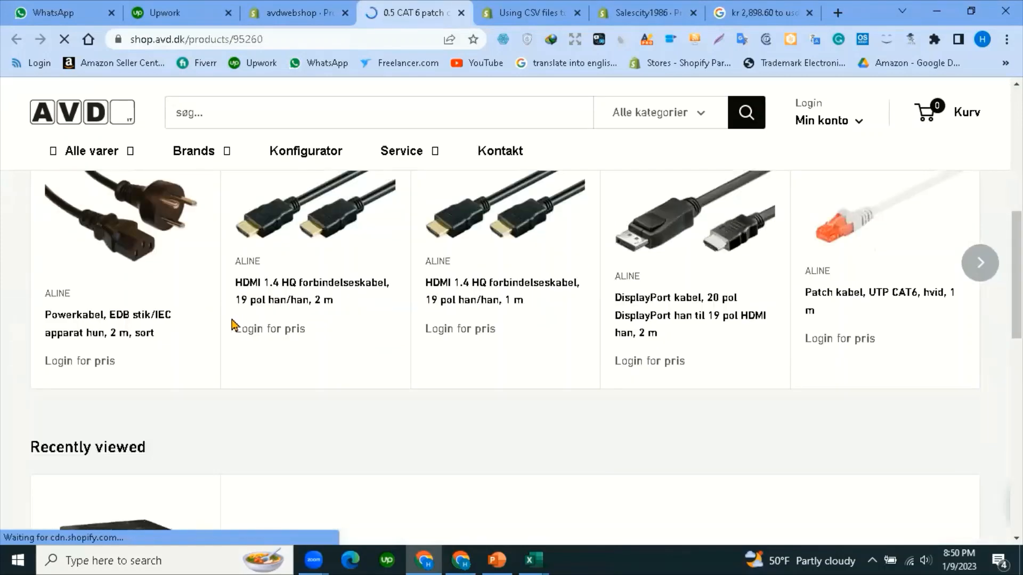
scroll(389, 292, up, 10)
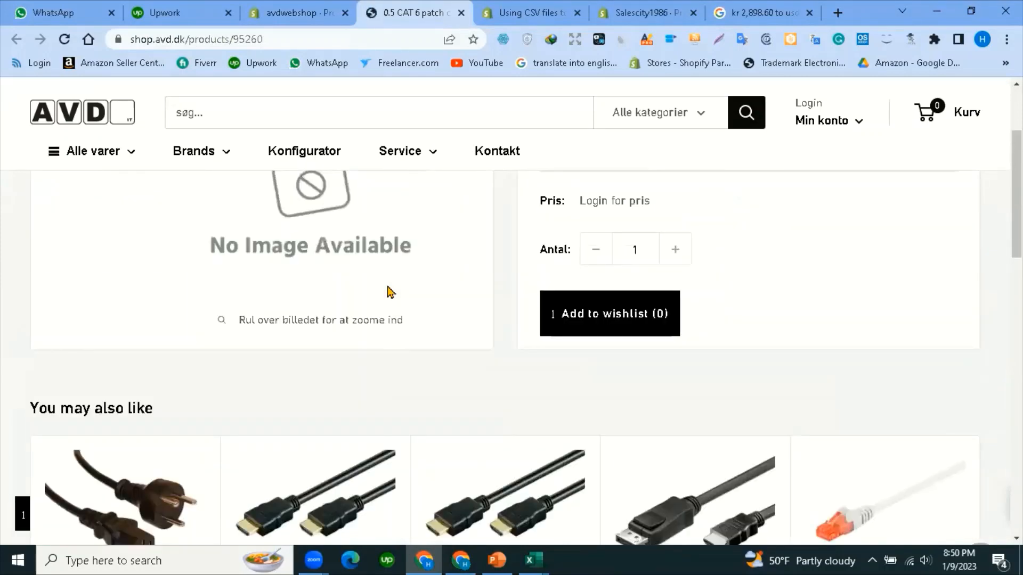
scroll(415, 345, down, 2)
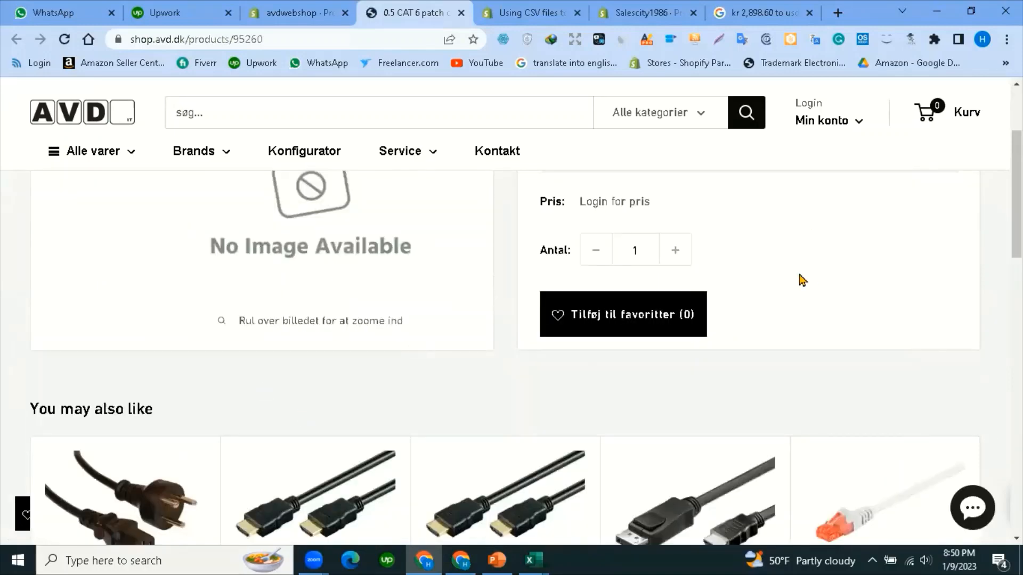
scroll(326, 296, down, 5)
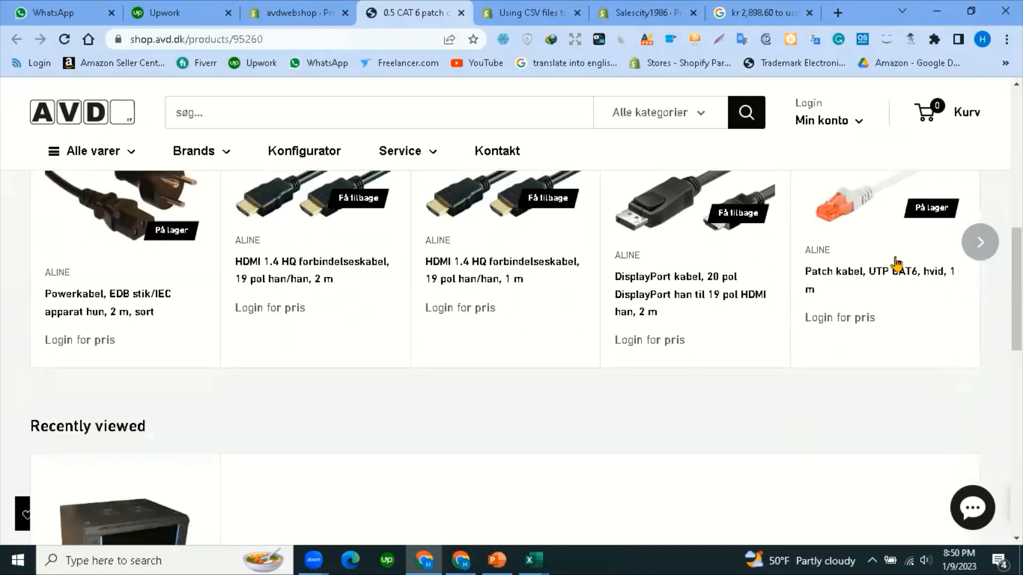
scroll(345, 303, down, 4)
scroll(125, 310, down, 3)
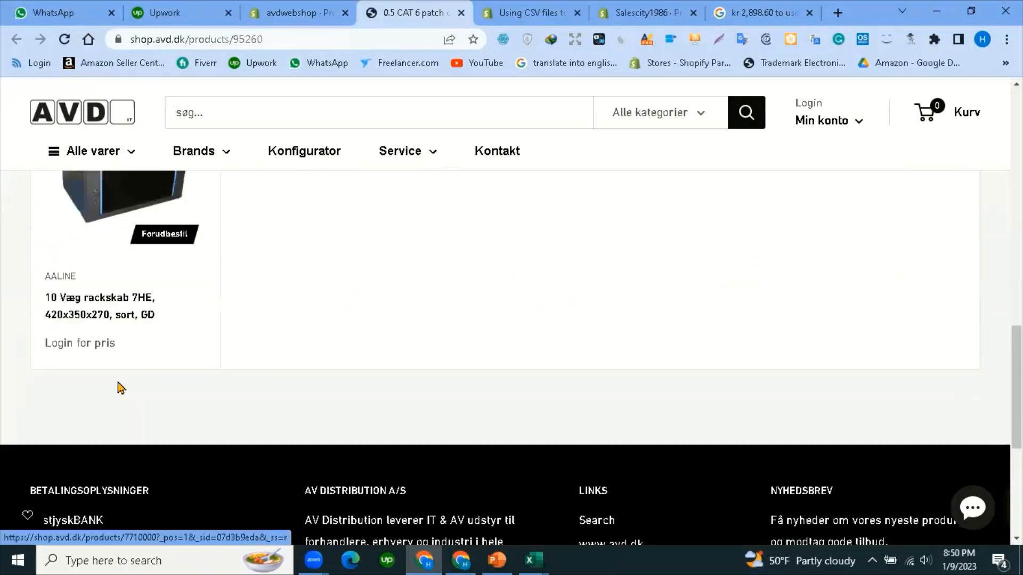
click(122, 312)
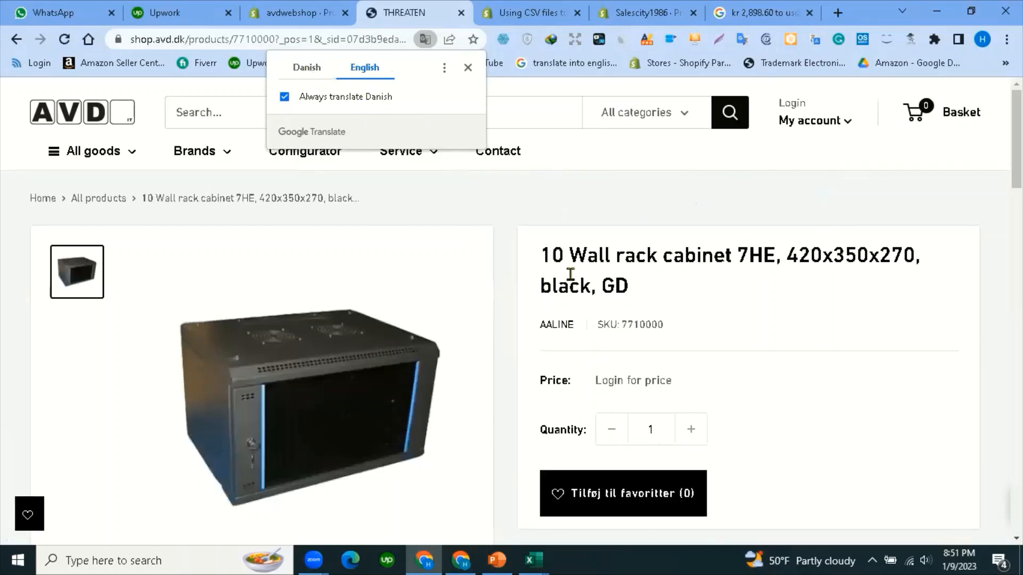
Look through the wall rack cabinet's store page, including its description, specifications and the "You may also like" products.
scroll(498, 315, down, 3)
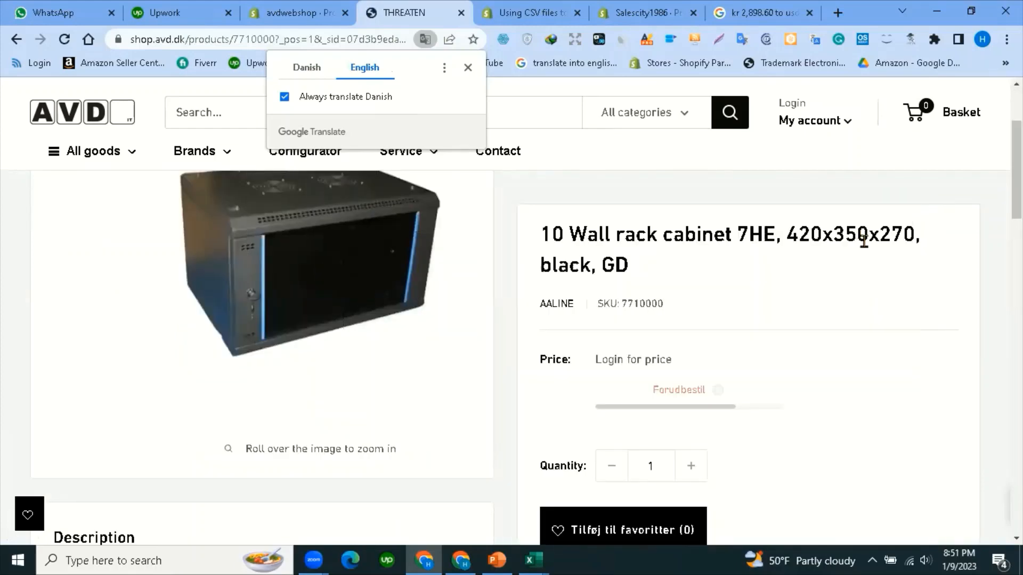
scroll(226, 297, down, 1)
scroll(128, 320, down, 4)
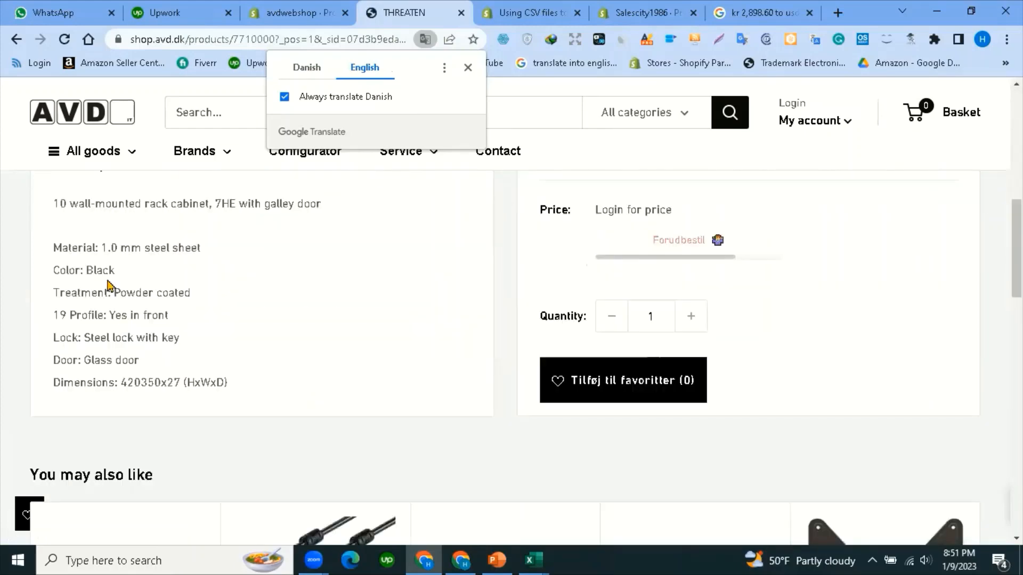
scroll(165, 336, down, 1)
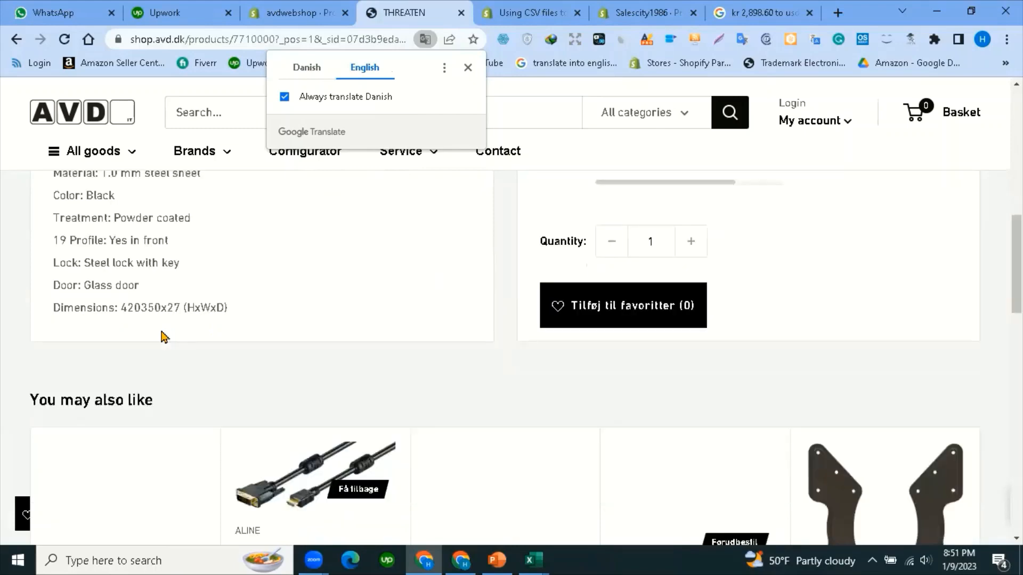
scroll(373, 320, down, 1)
scroll(452, 304, down, 3)
scroll(666, 306, up, 2)
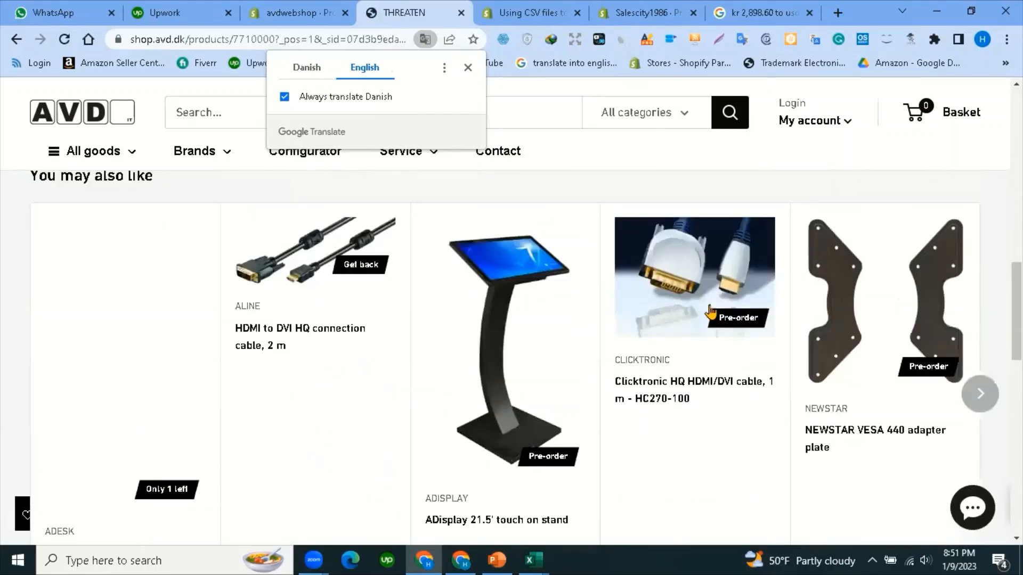
scroll(688, 325, down, 2)
scroll(450, 311, down, 3)
scroll(434, 281, up, 10)
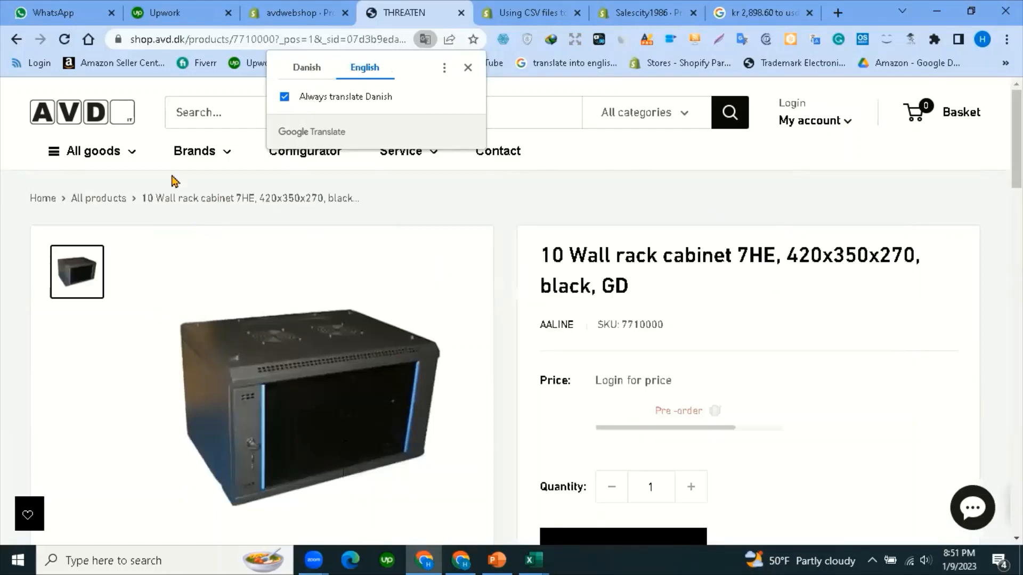
scroll(290, 314, down, 5)
scroll(292, 317, down, 3)
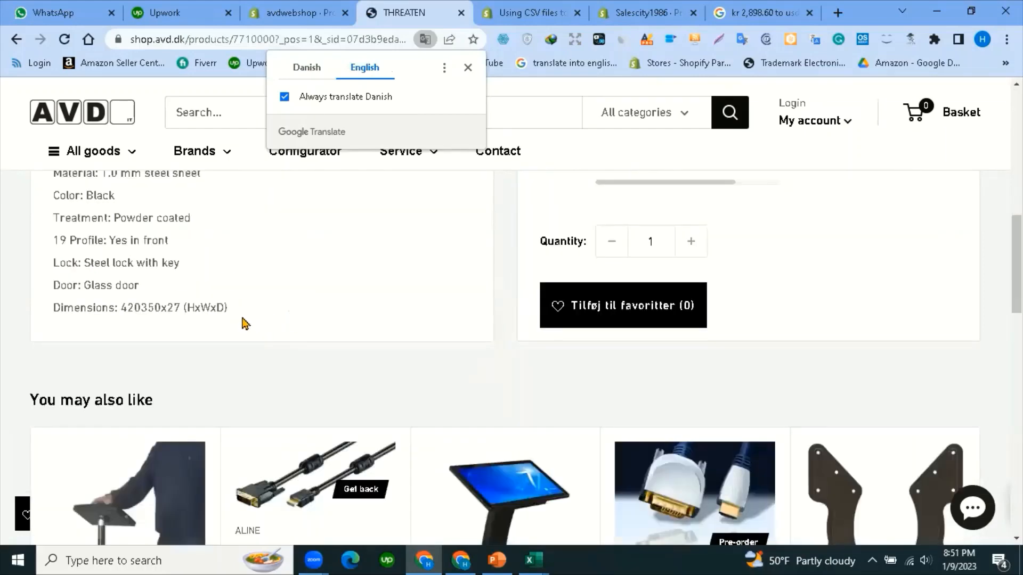
scroll(245, 322, down, 8)
scroll(282, 304, up, 6)
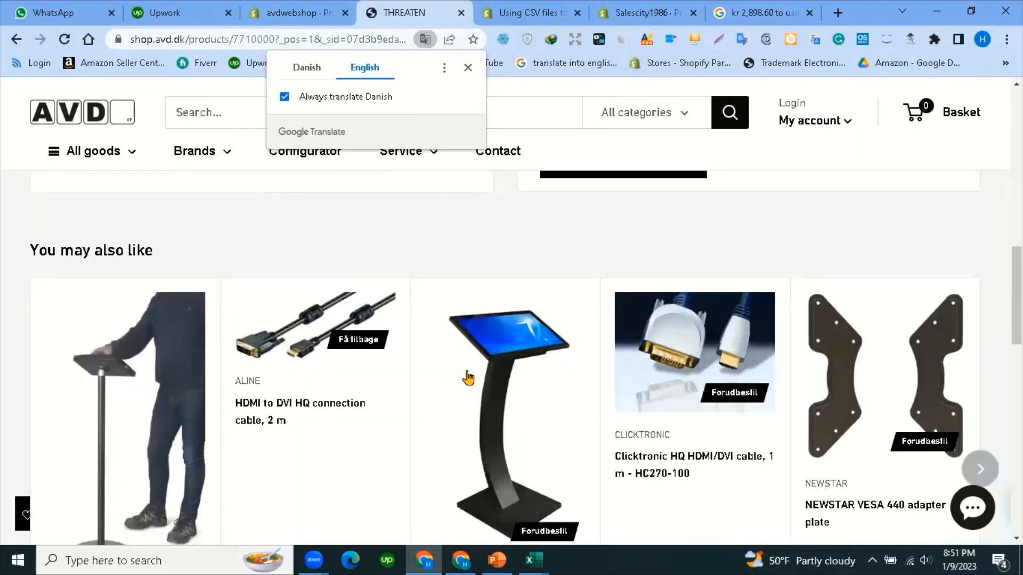
Return to the avdwebshop admin and look further through the active products list.
key(ctrl+shift+Tab)
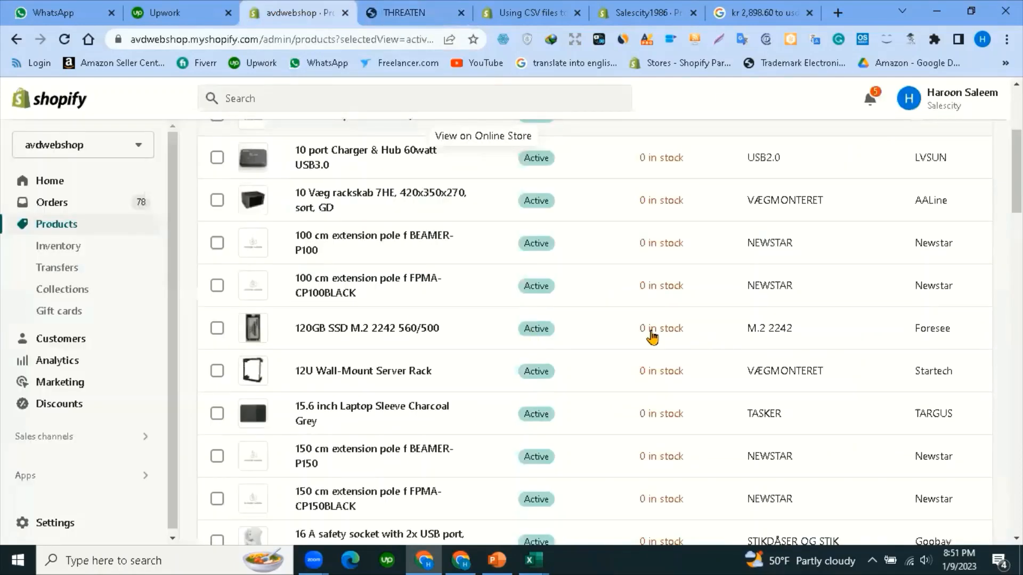
scroll(653, 336, down, 15)
scroll(315, 292, up, 10)
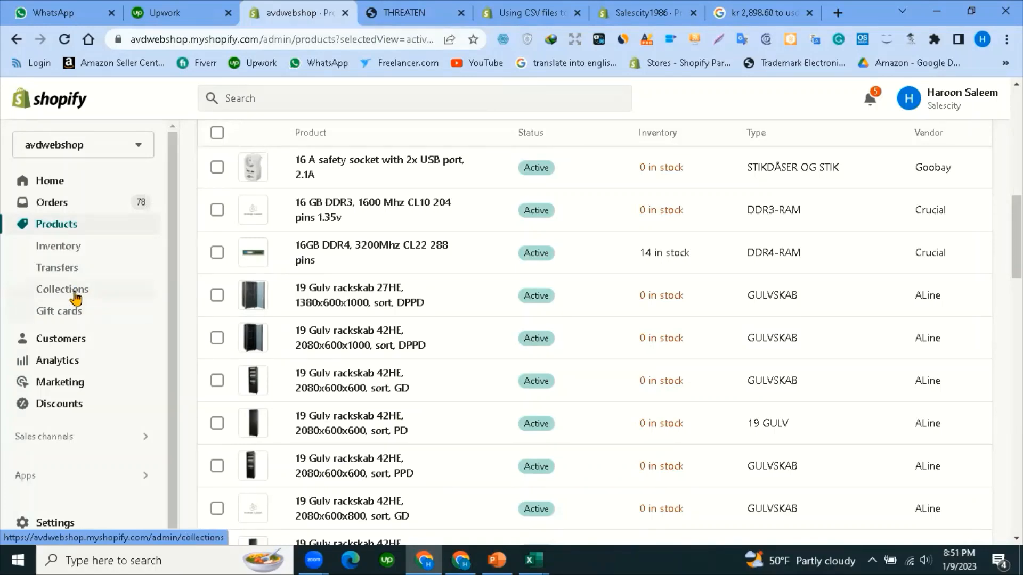
Open the store's Customers page and look through the customers' subscriptions, locations, orders and amounts spent.
click(62, 341)
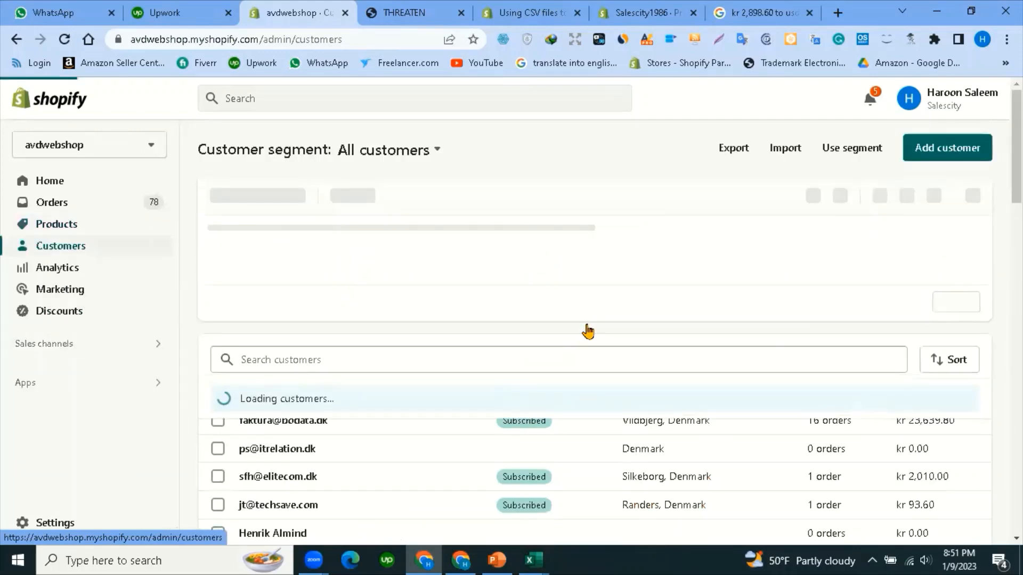
scroll(537, 325, down, 4)
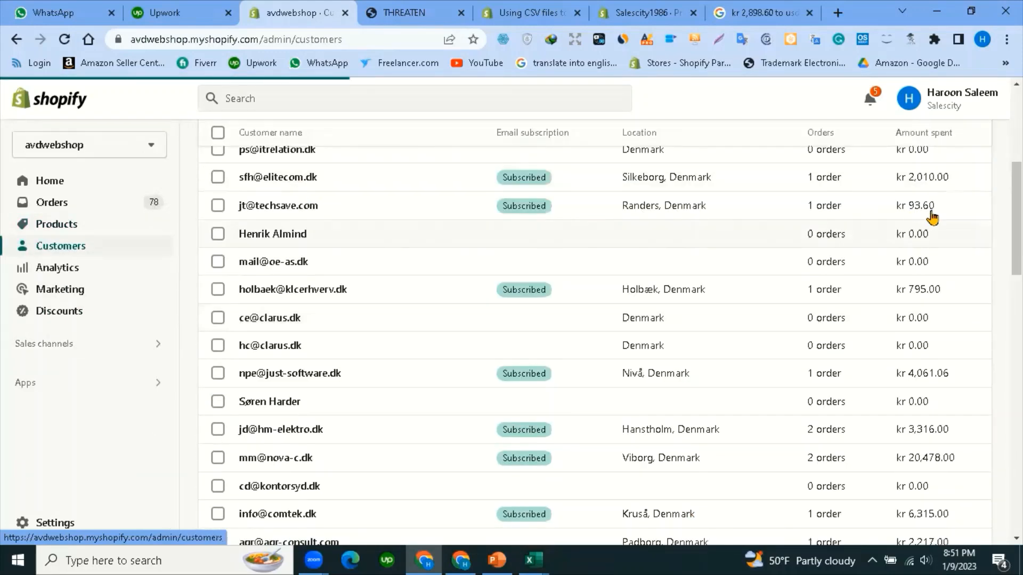
scroll(818, 303, down, 6)
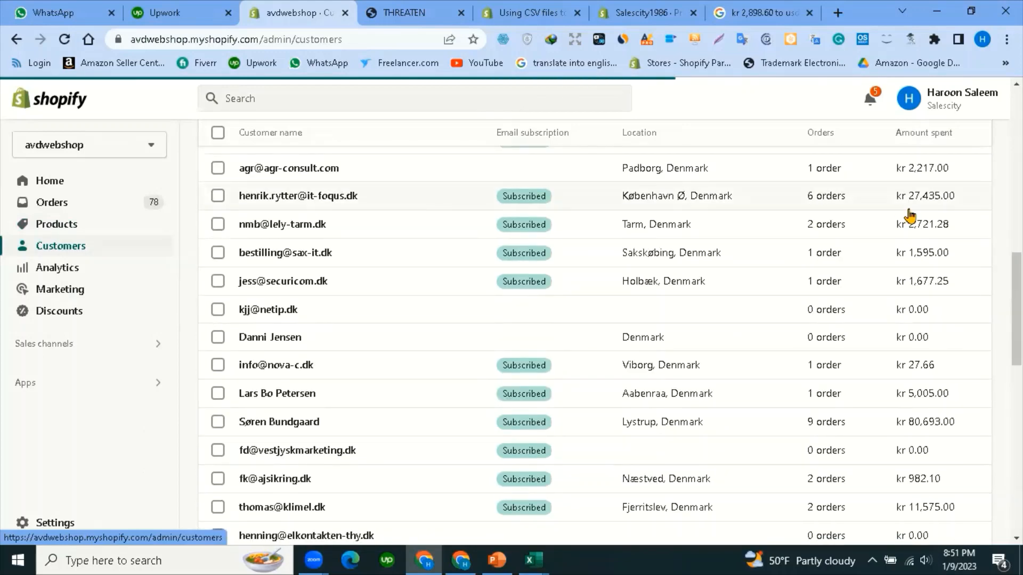
scroll(392, 309, down, 7)
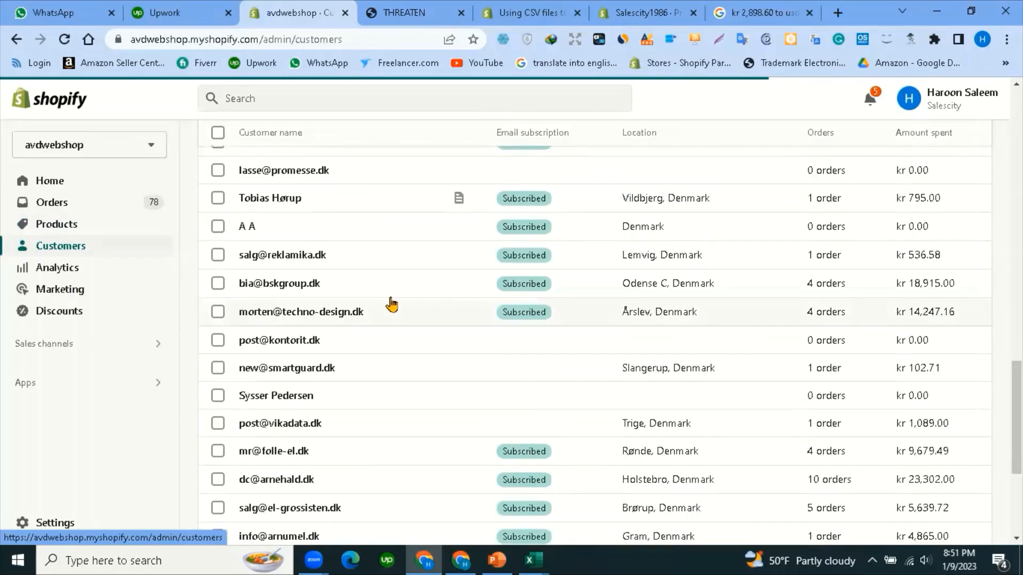
scroll(393, 305, down, 4)
scroll(428, 316, up, 2)
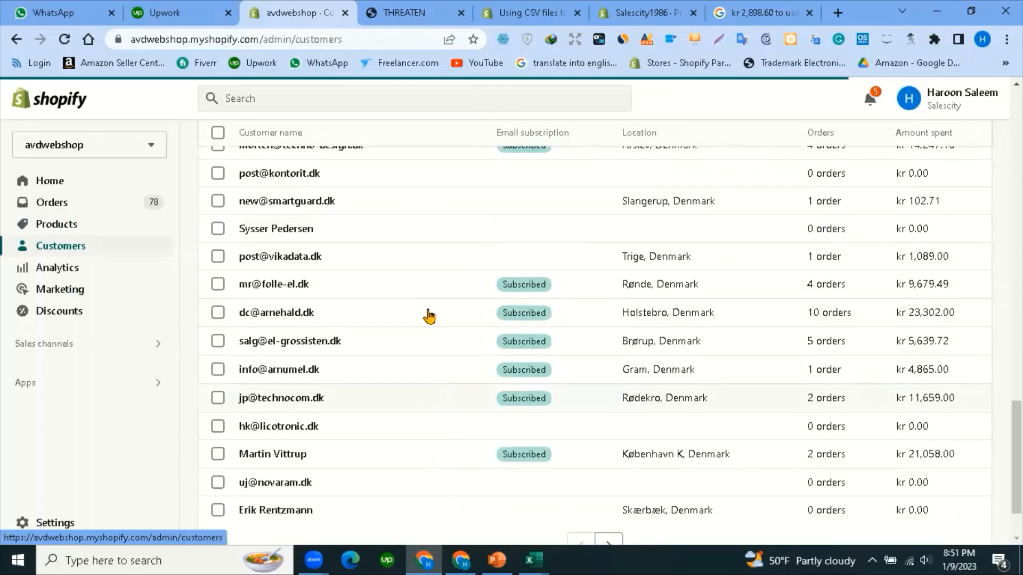
scroll(429, 316, up, 4)
scroll(427, 316, down, 5)
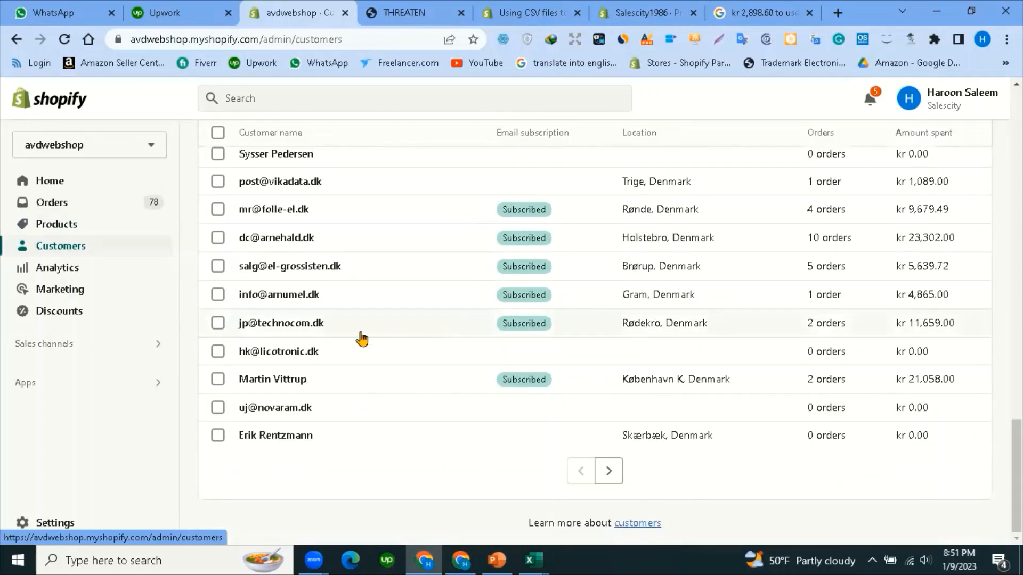
scroll(433, 331, up, 10)
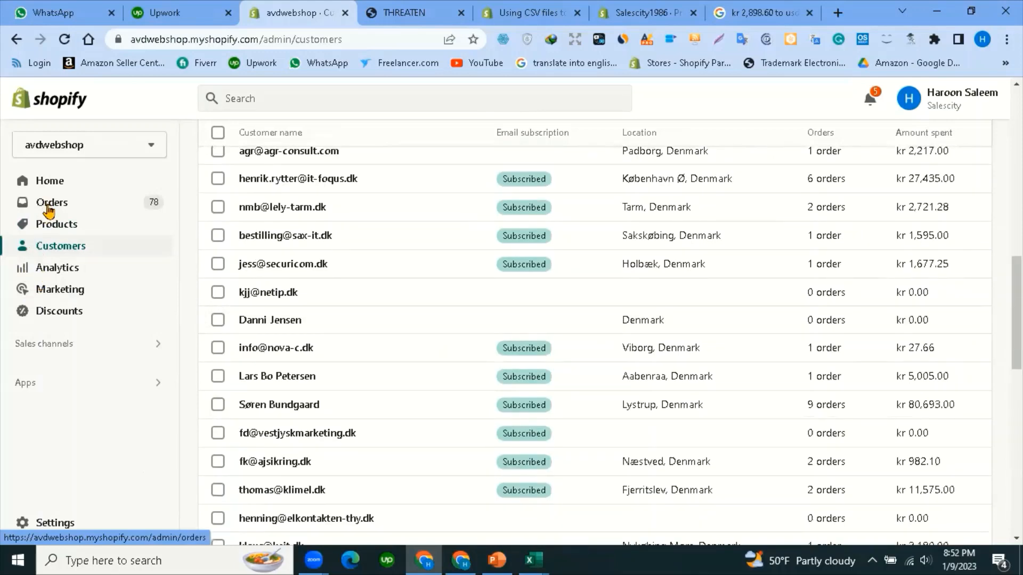
Reopen the store's Products page and look over the list of all products.
click(49, 228)
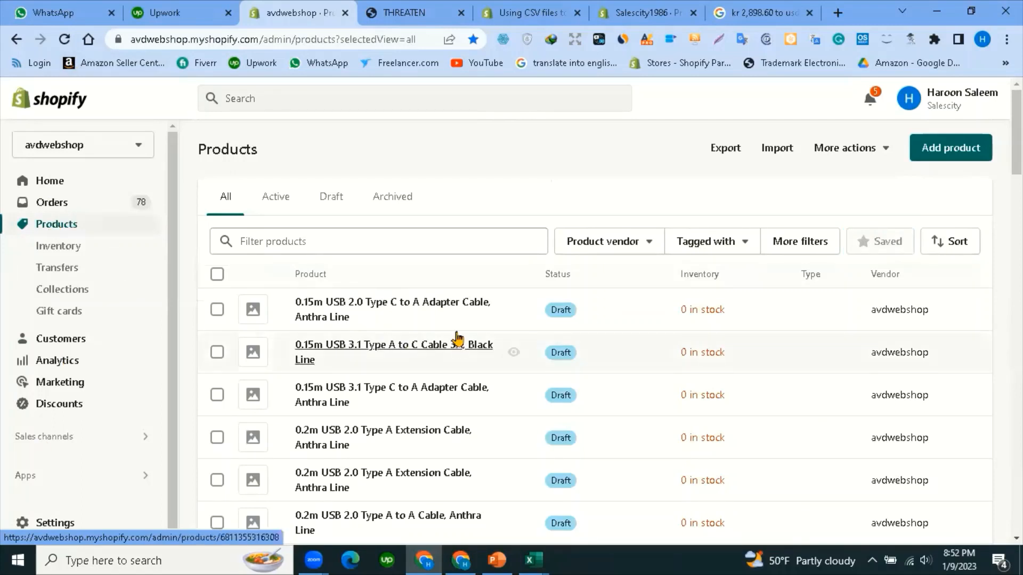
scroll(457, 342, down, 5)
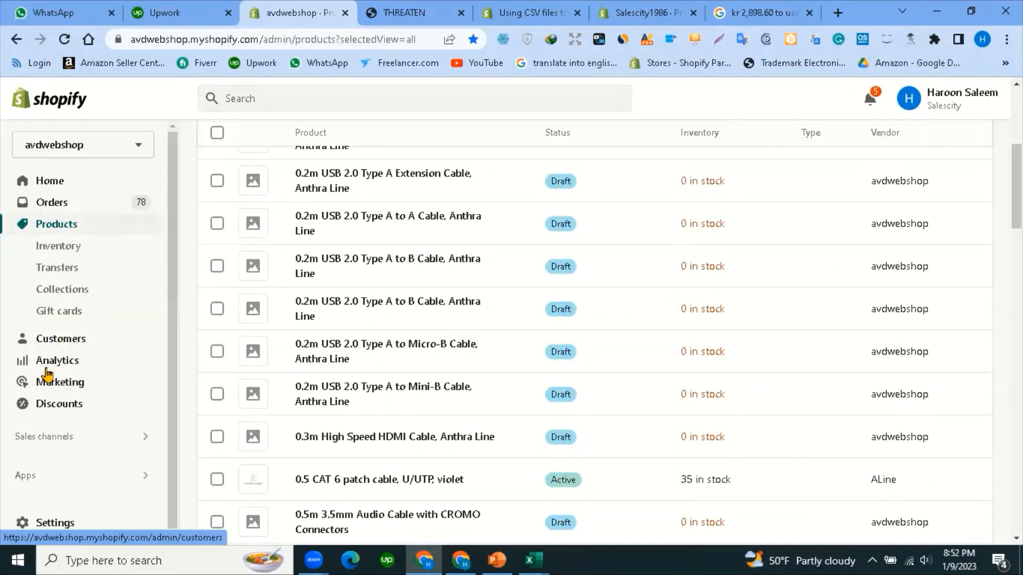
scroll(51, 363, down, 1)
scroll(60, 386, down, 3)
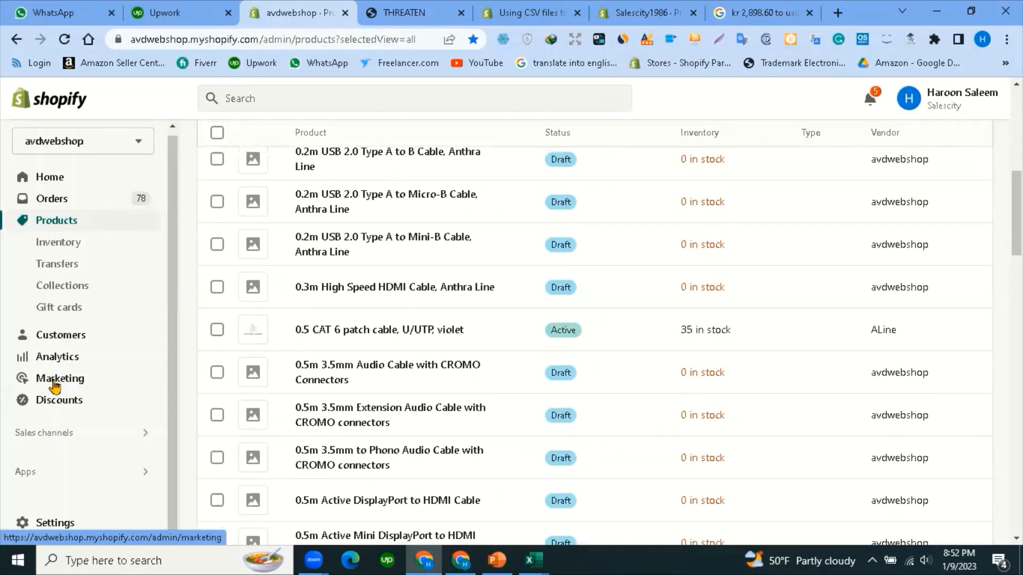
scroll(93, 160, up, 5)
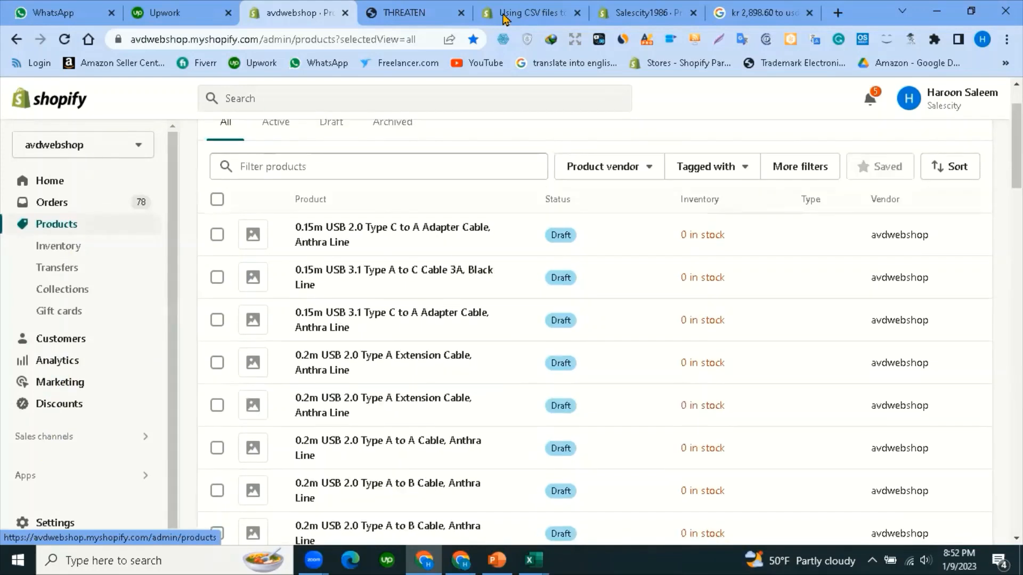
Switch to the "Using CSV files" help page and skim its considerations and overwriting rules down to the product CSV description section.
click(522, 12)
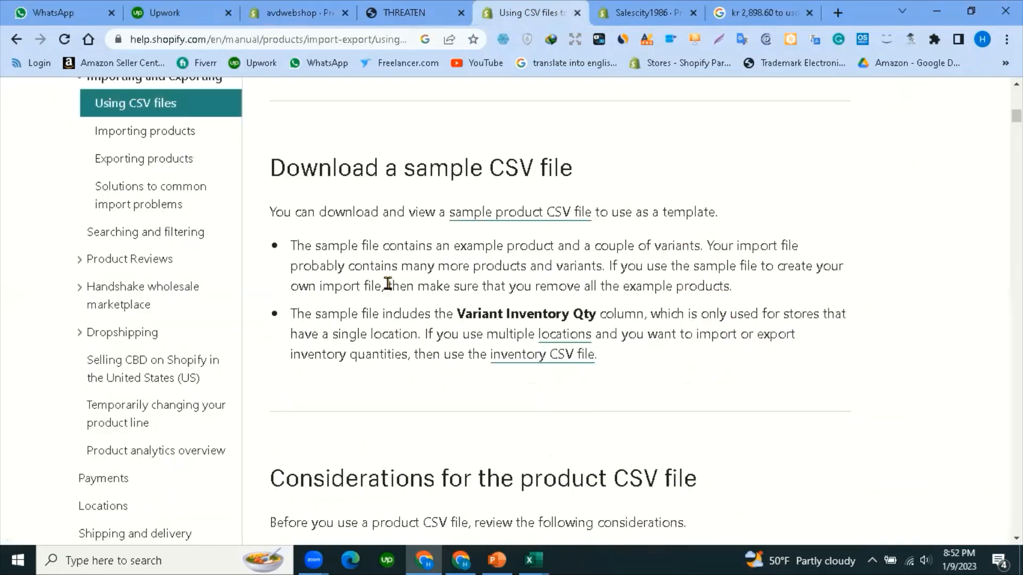
scroll(388, 284, down, 7)
scroll(393, 293, down, 8)
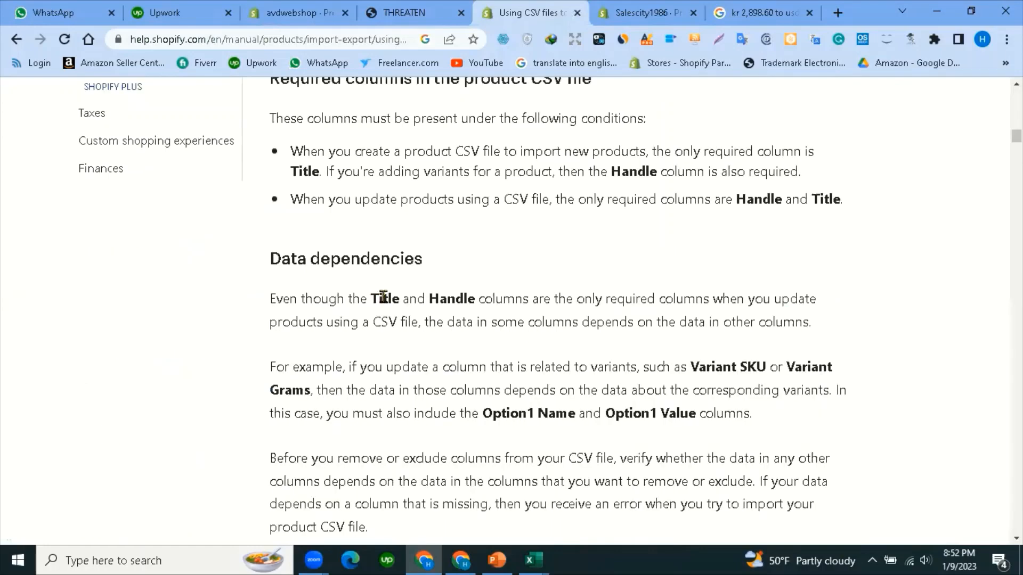
scroll(383, 297, down, 6)
scroll(385, 293, down, 6)
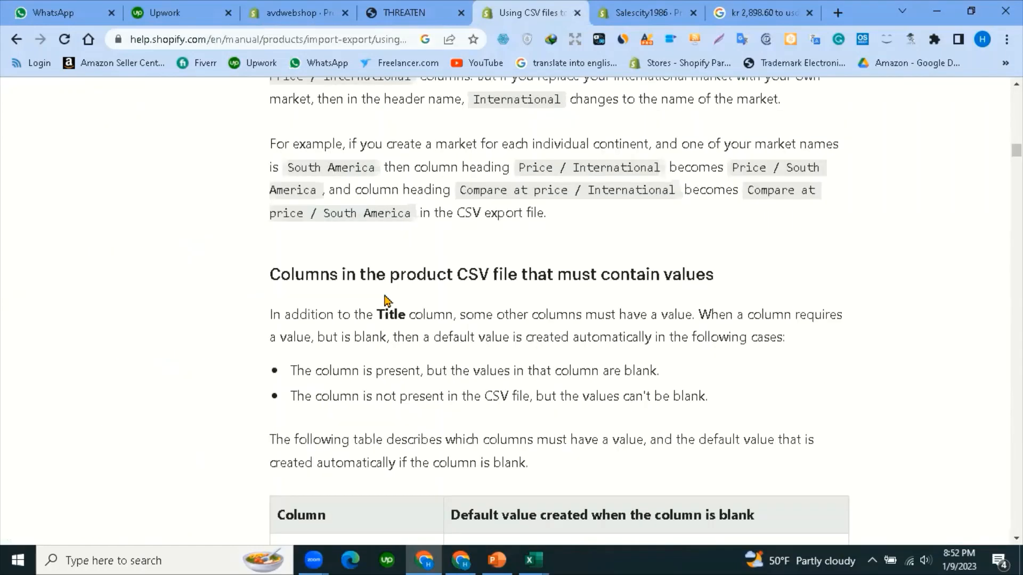
scroll(388, 299, down, 8)
scroll(388, 299, down, 10)
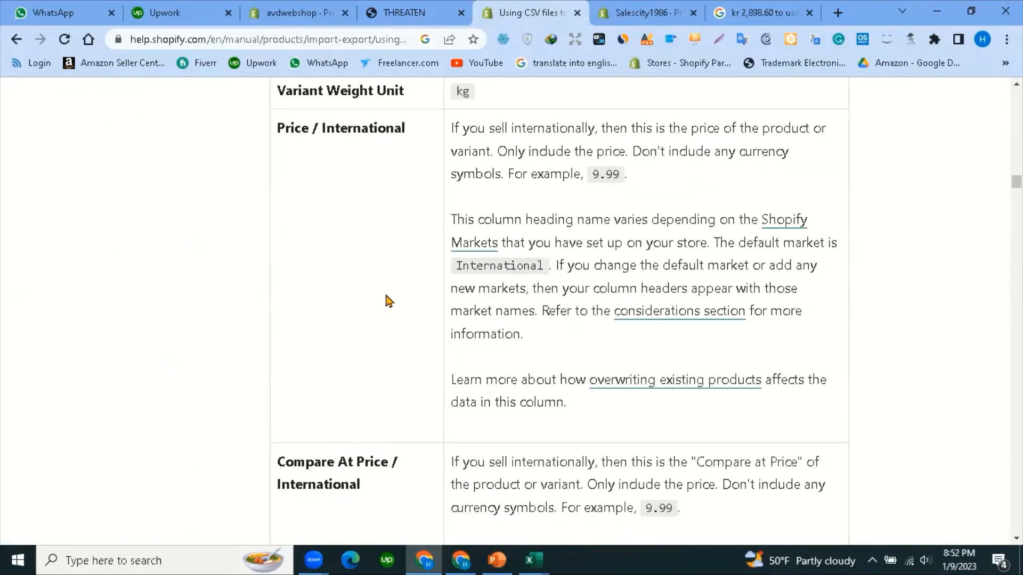
scroll(386, 293, down, 10)
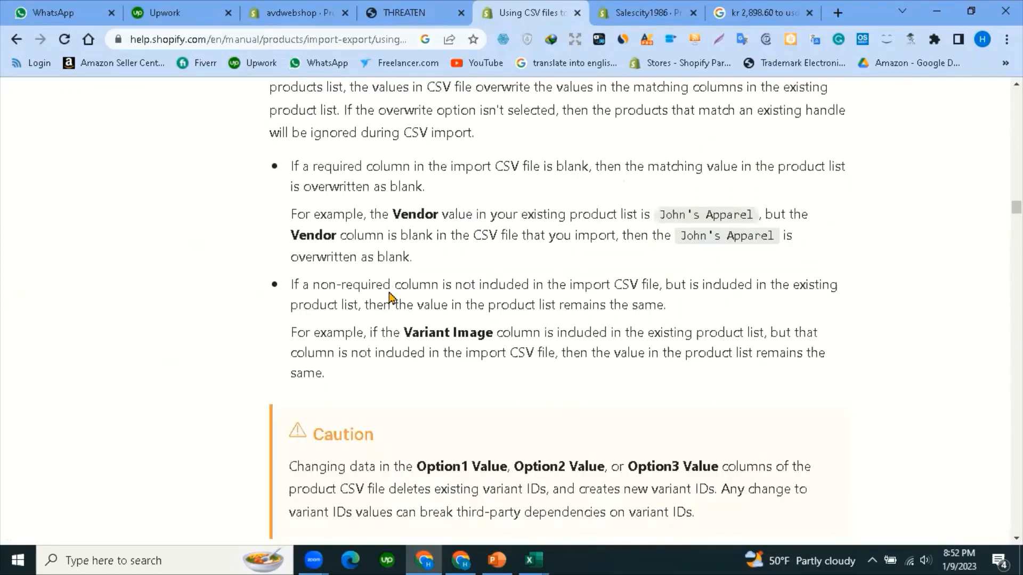
scroll(274, 160, down, 10)
Highlight the "Description of the product CSV file" heading and the Handle entry in its column table, and examine the Handle description.
drag(270, 130, 655, 127)
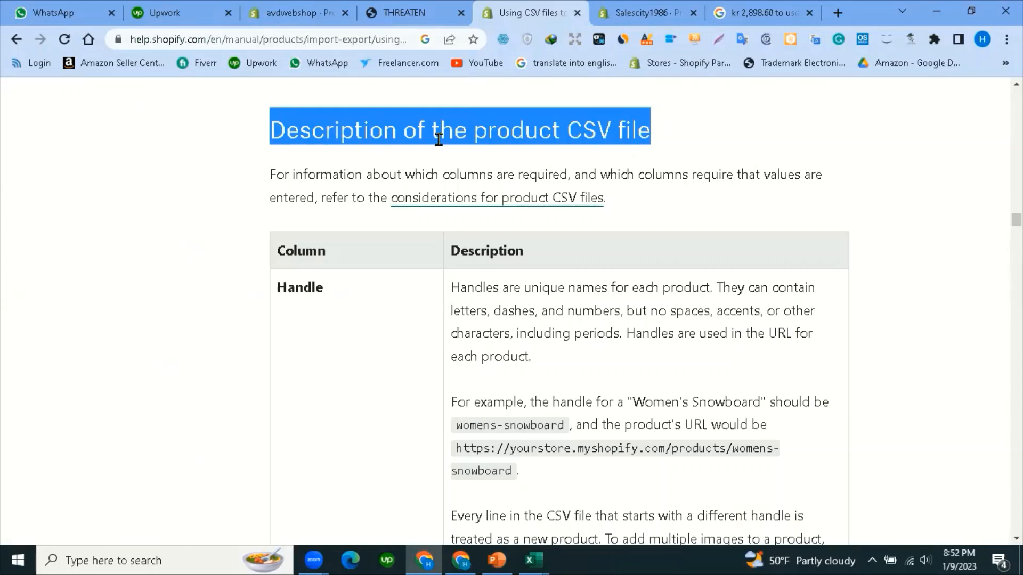
scroll(463, 288, down, 1)
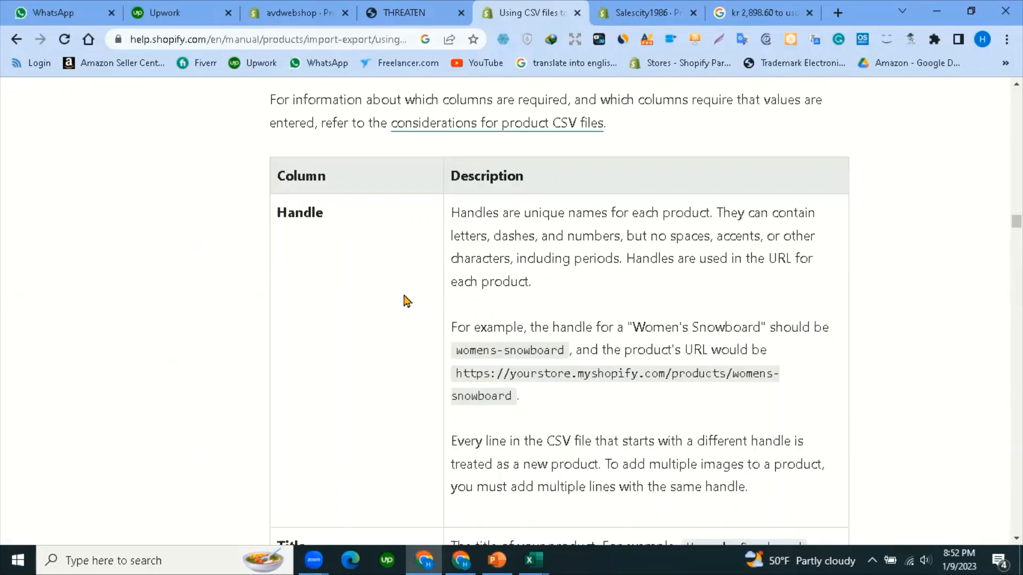
double_click(327, 221)
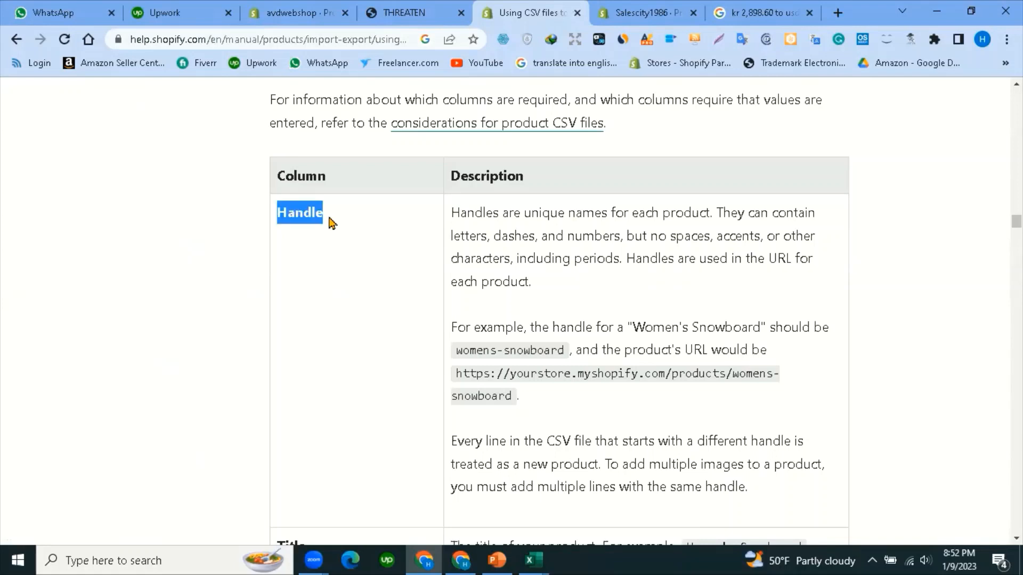
click(282, 215)
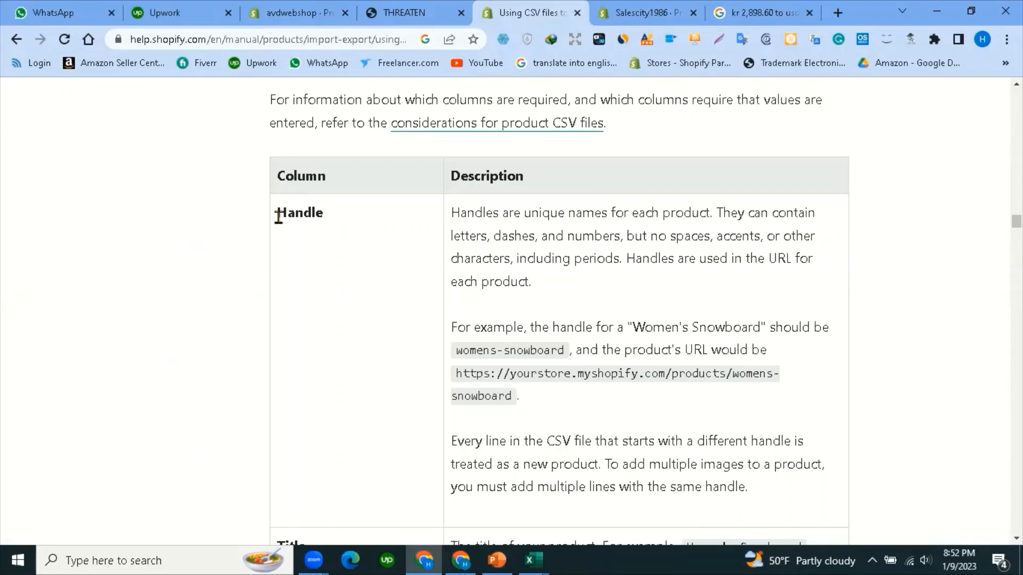
double_click(336, 220)
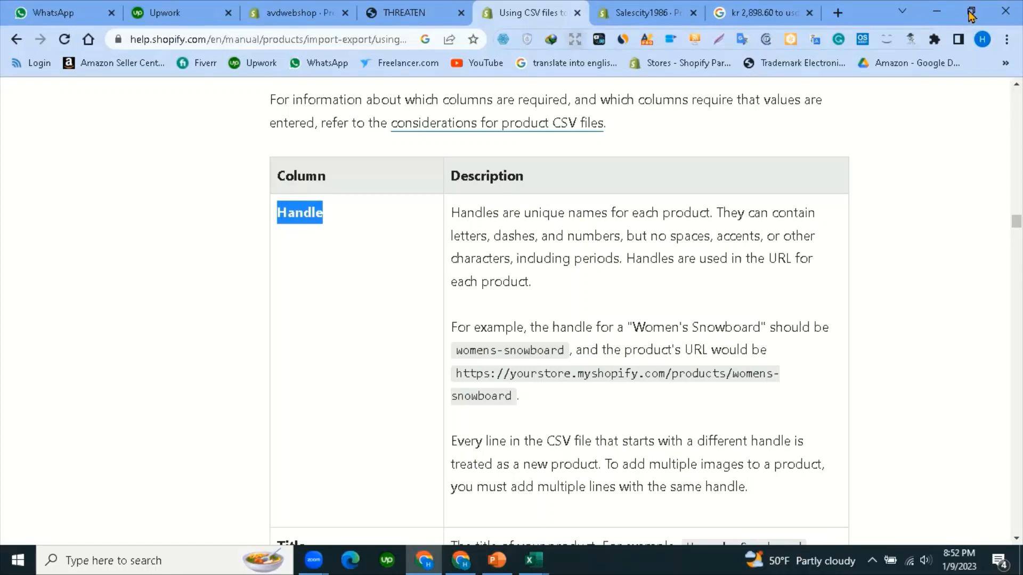
Bring up the product_template workbook in Excel and arrange its reduced window beside a reduced browser window showing the CSV help page.
click(533, 559)
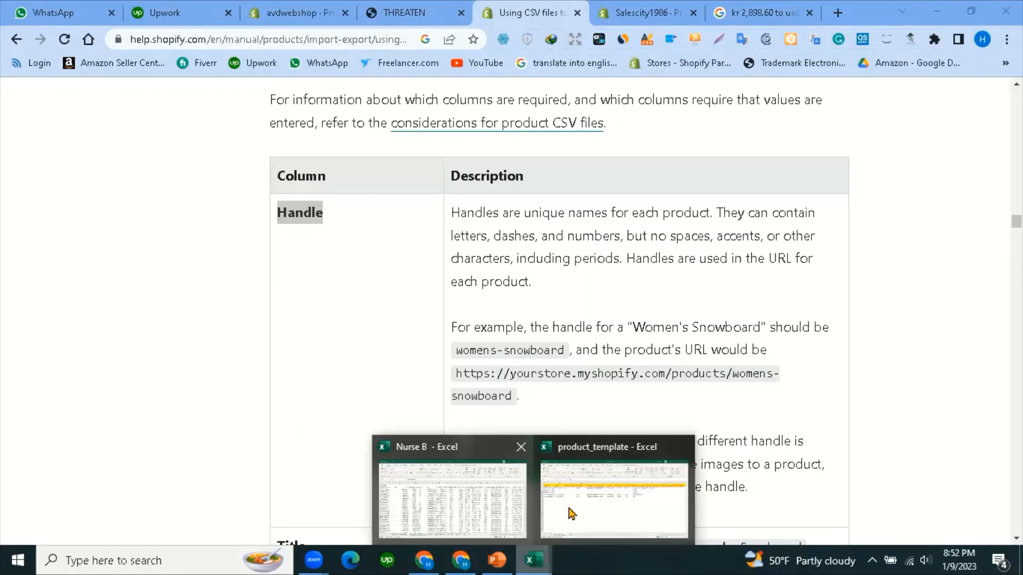
click(592, 509)
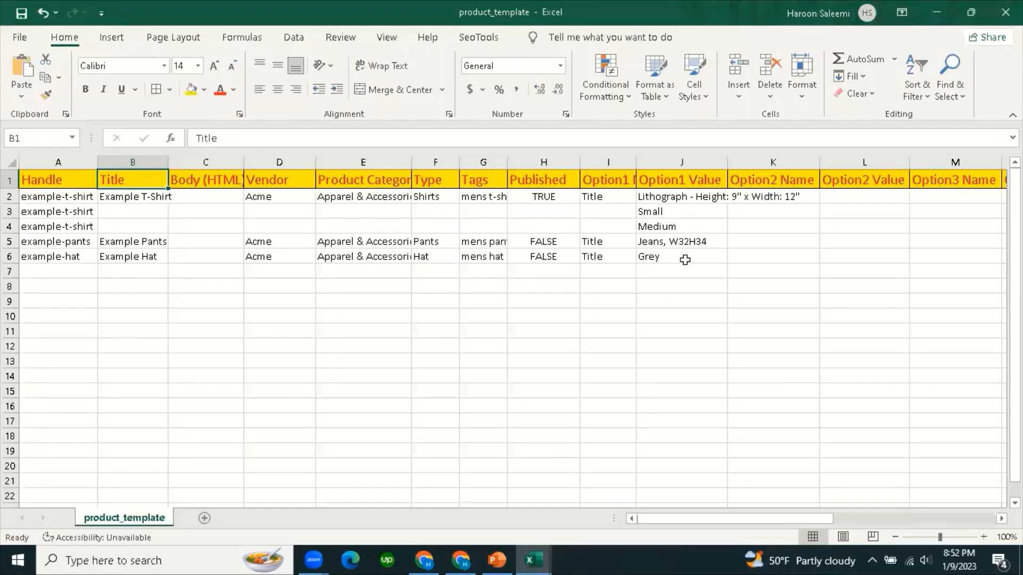
click(971, 12)
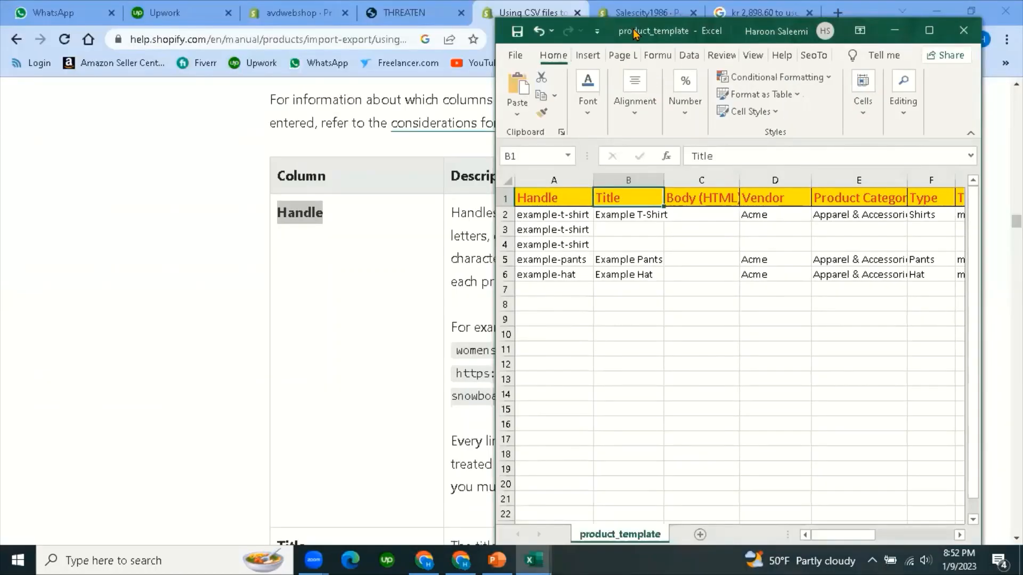
drag(634, 33, 668, 21)
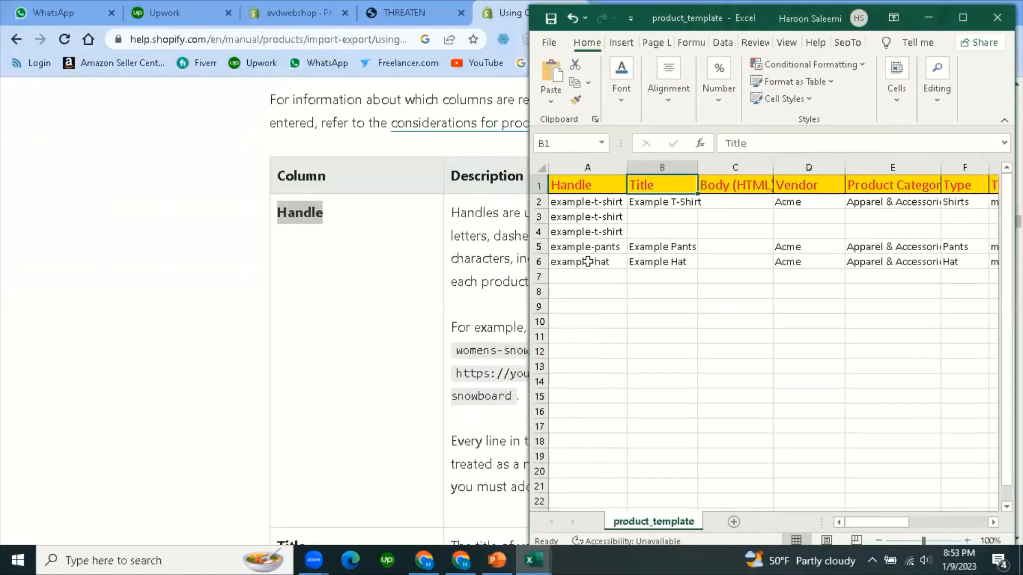
click(940, 19)
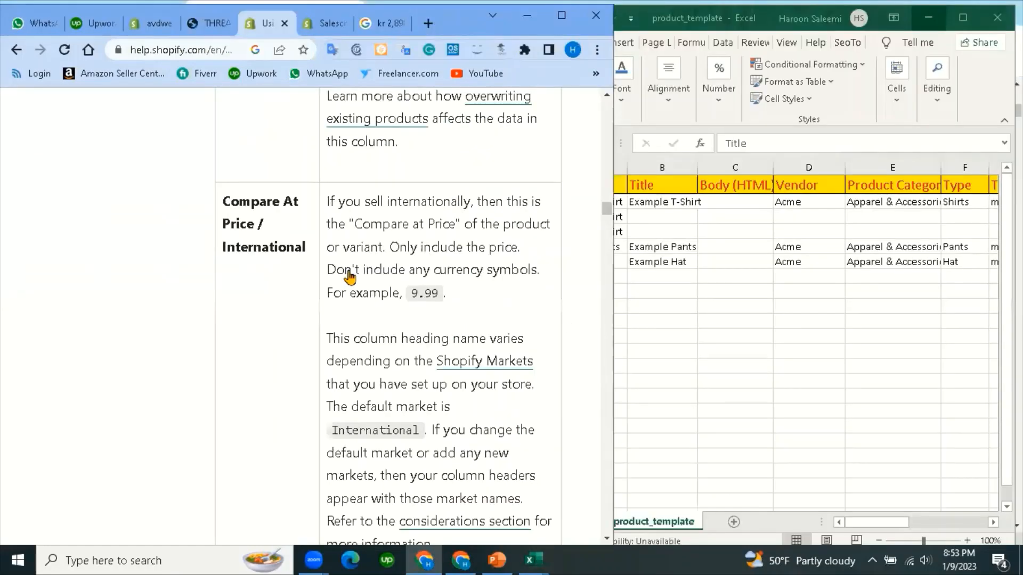
Find the help page's table of columns that must contain values, and widen the Handle column in the product_template workbook.
scroll(352, 264, up, 20)
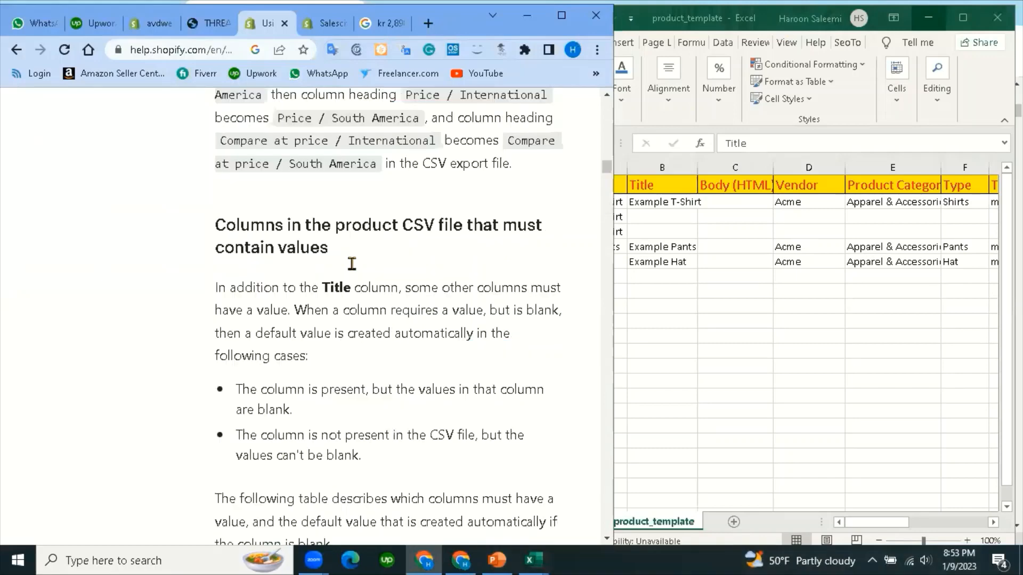
scroll(352, 264, down, 7)
click(858, 542)
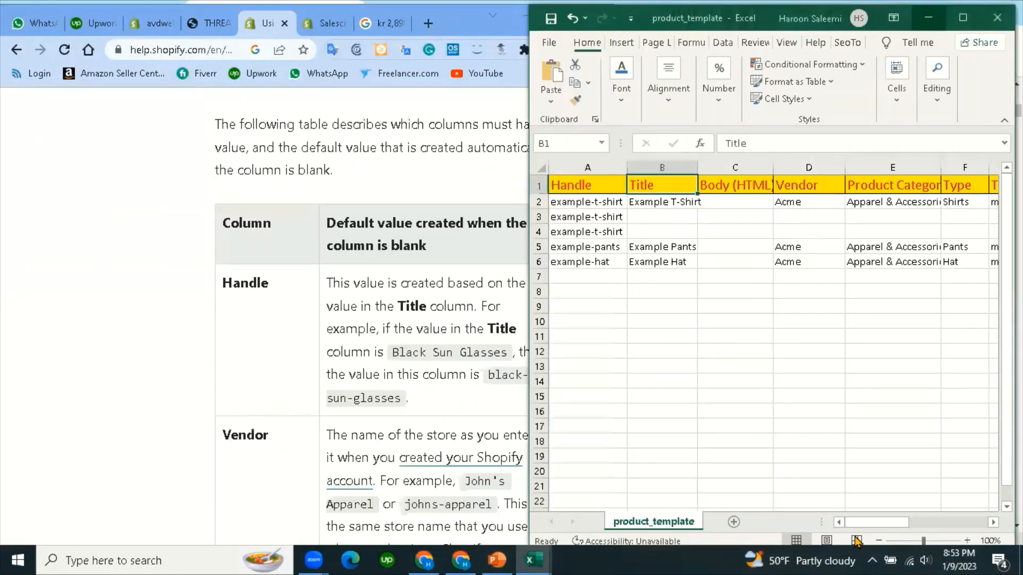
click(573, 188)
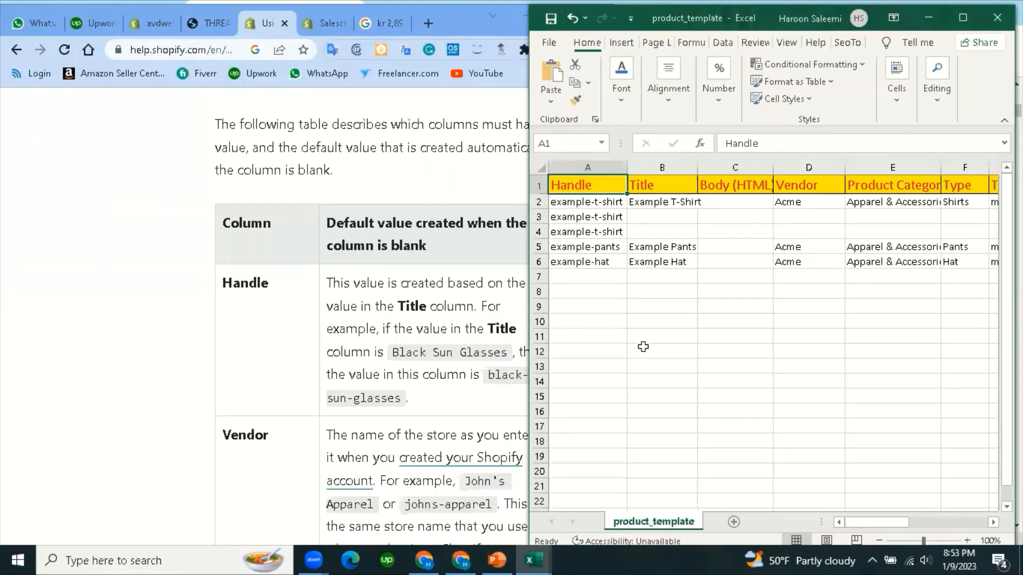
click(585, 201)
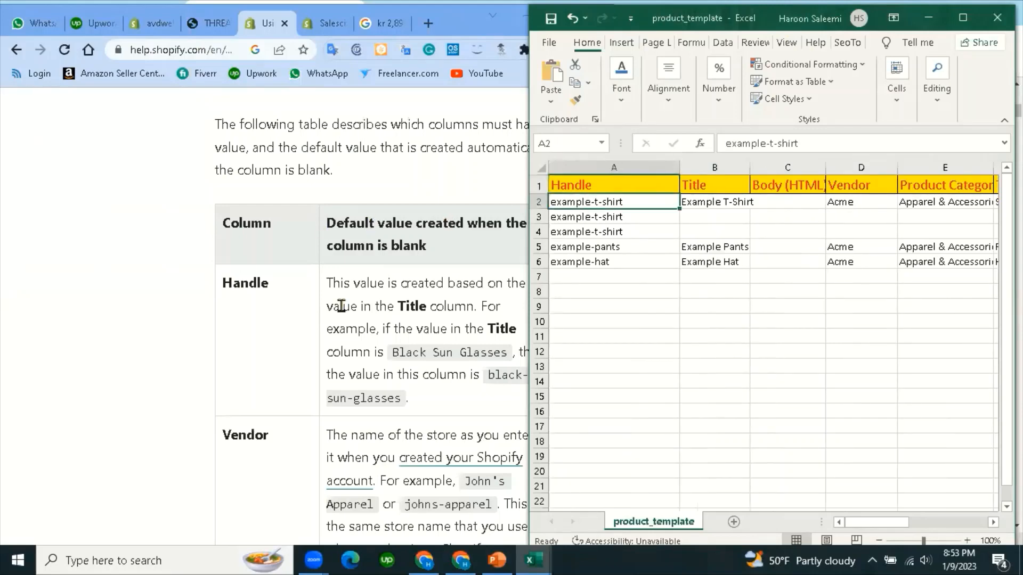
scroll(341, 301, down, 1)
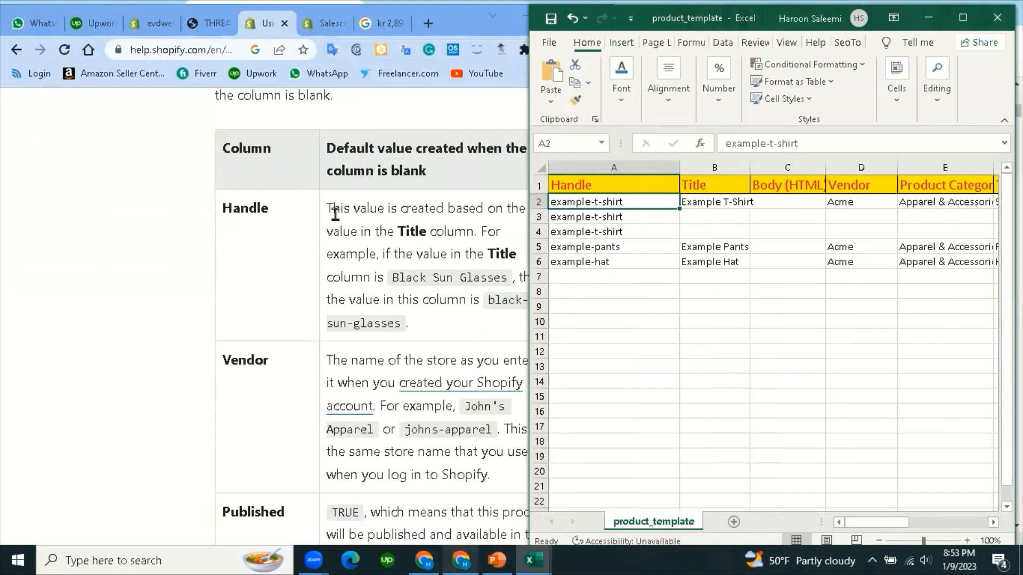
Highlight the Handle row's default-value description in the help table and compare it with the example-t-shirt handles in the template.
drag(326, 208, 418, 329)
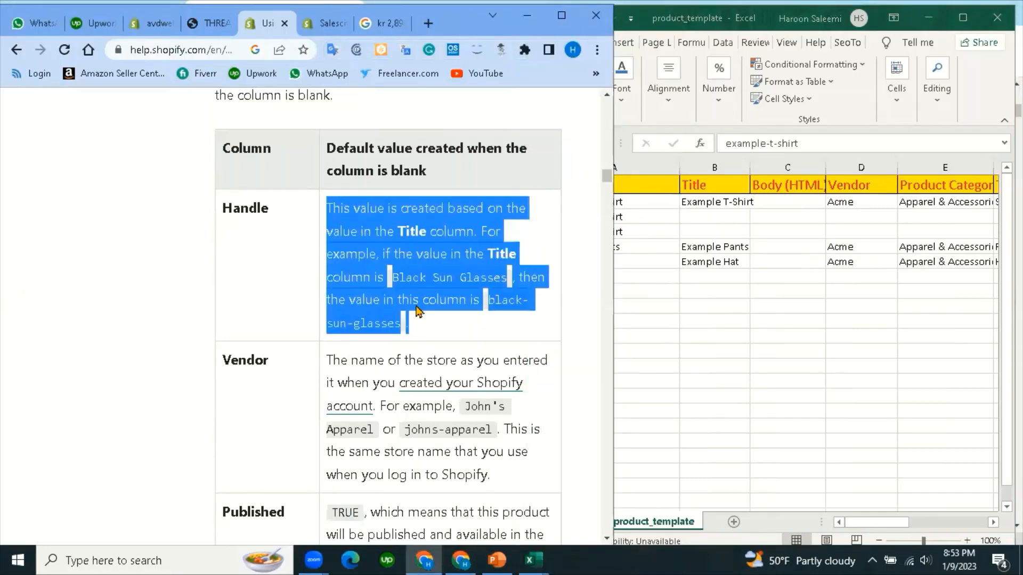
click(410, 249)
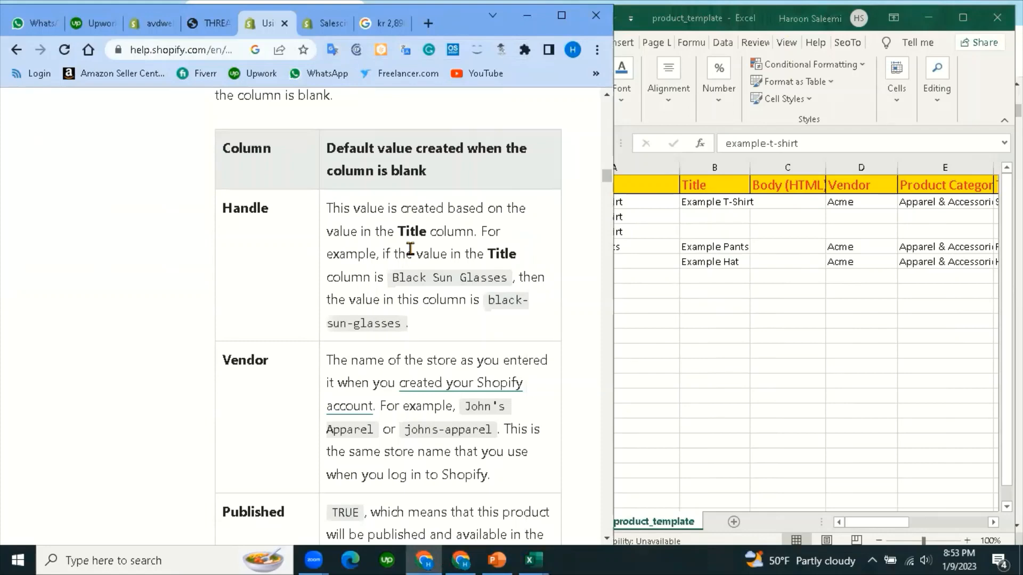
click(653, 336)
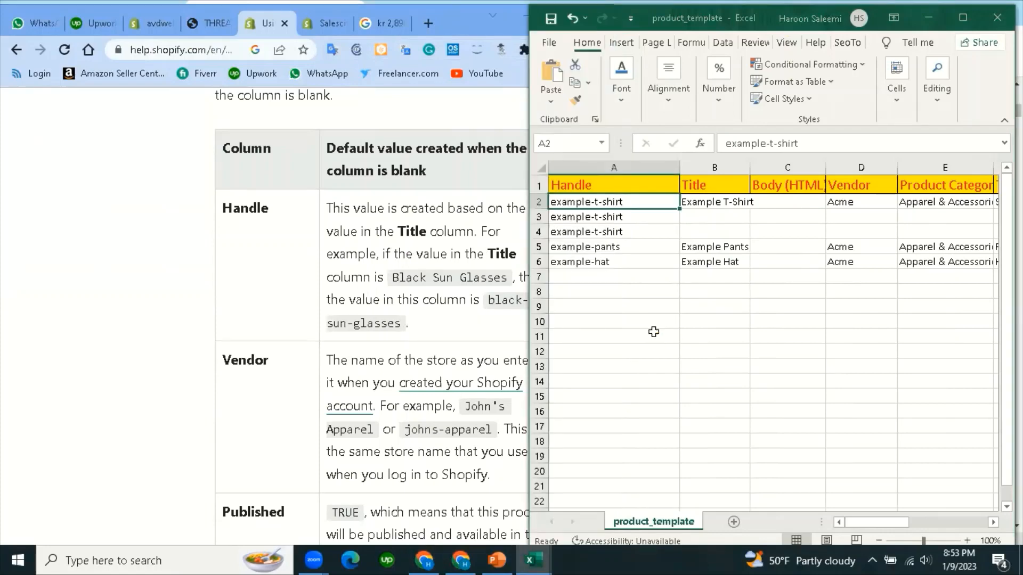
click(604, 216)
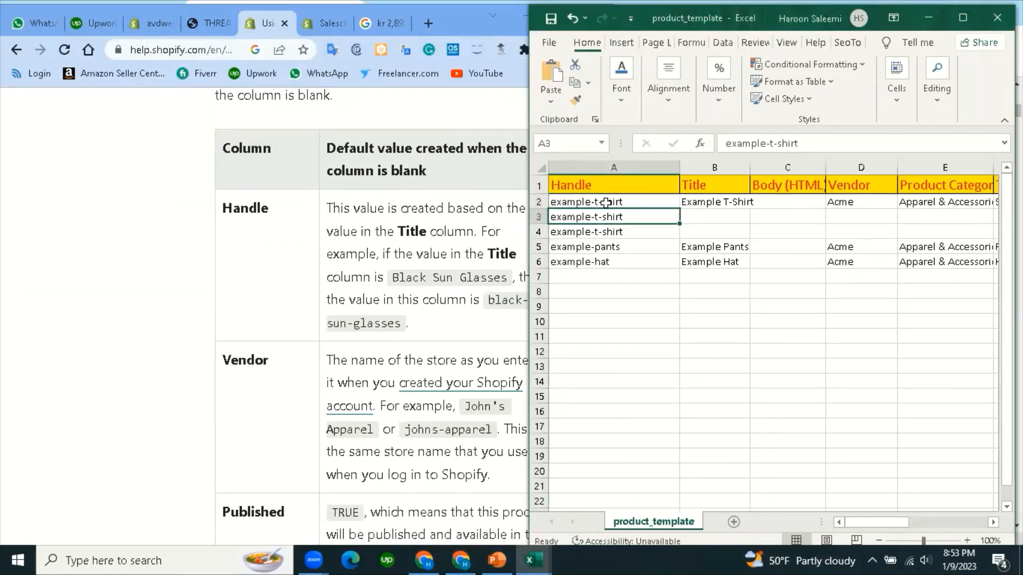
click(608, 202)
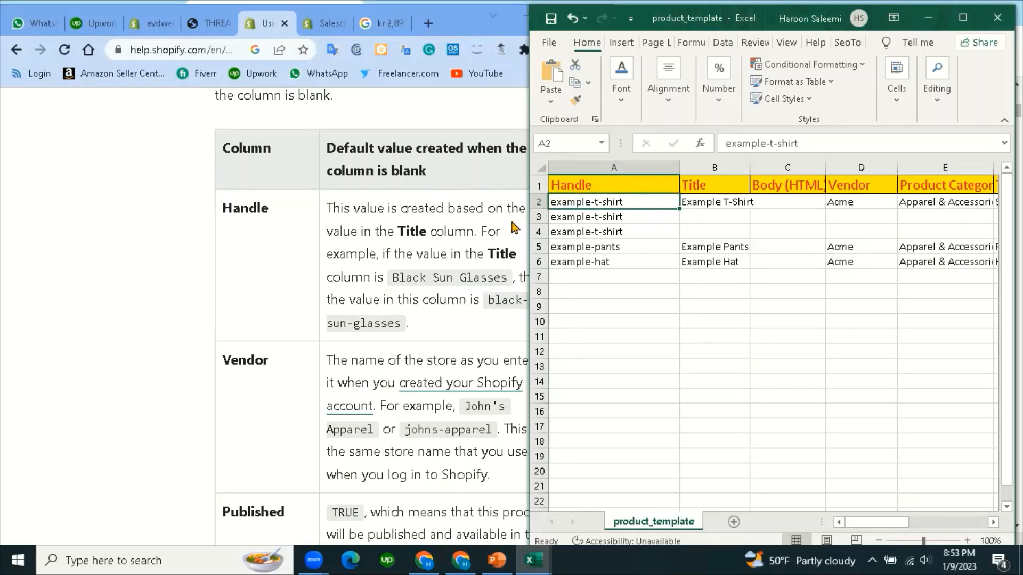
drag(327, 209, 408, 327)
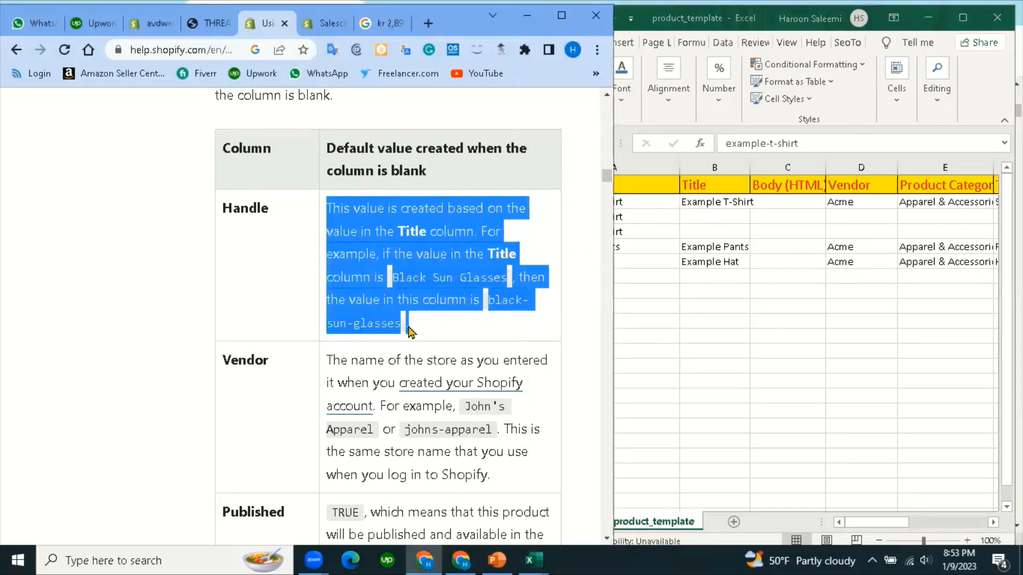
click(734, 302)
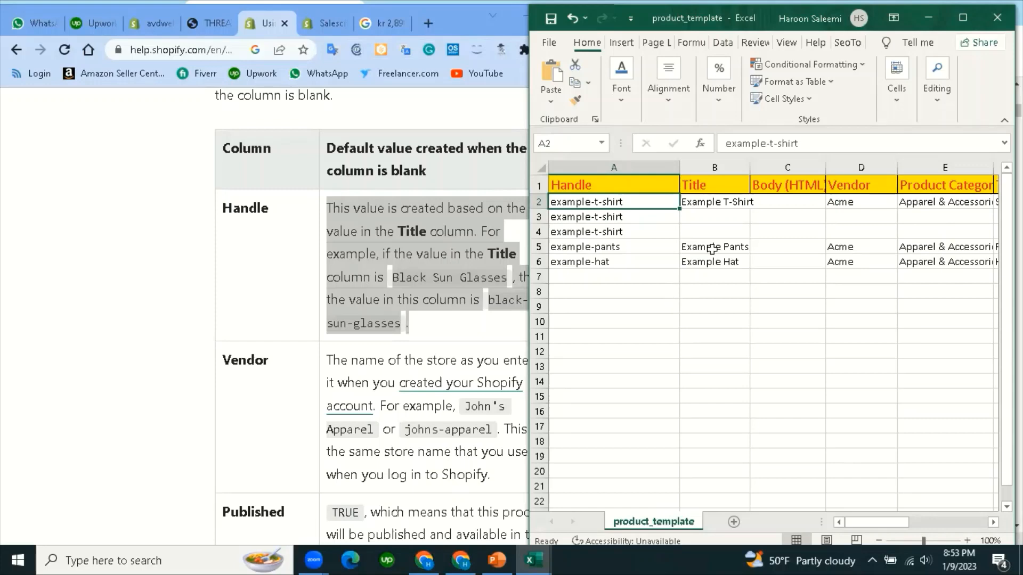
Search Google for koihappiness in a new browser tab and open the koihappiness.com home page.
click(426, 24)
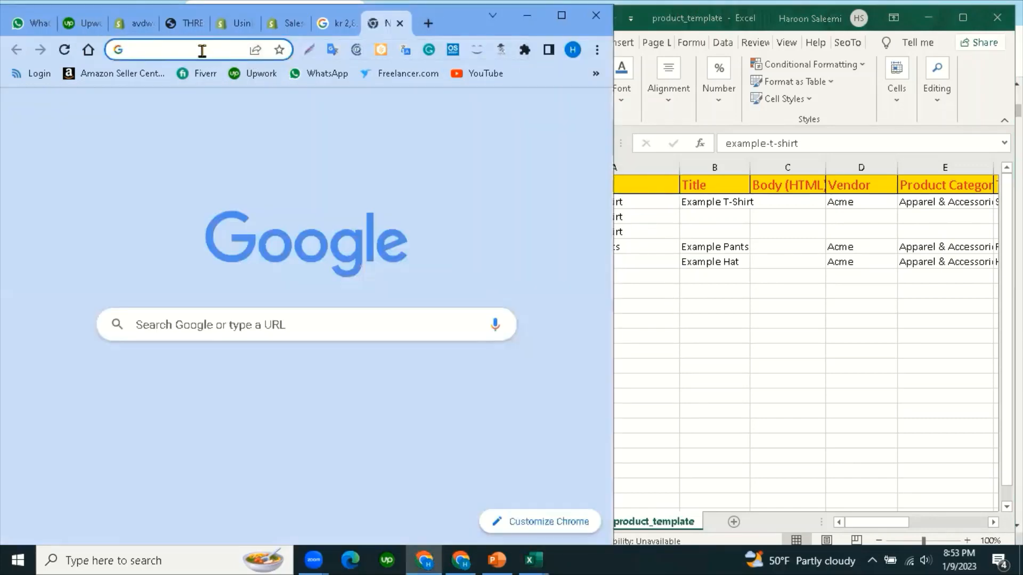
click(201, 49)
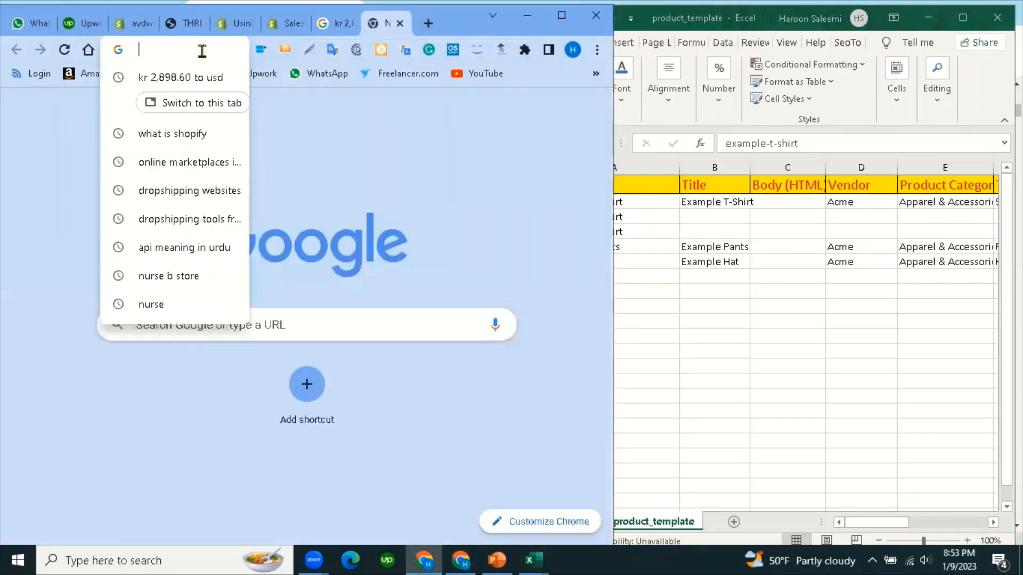
text(k)
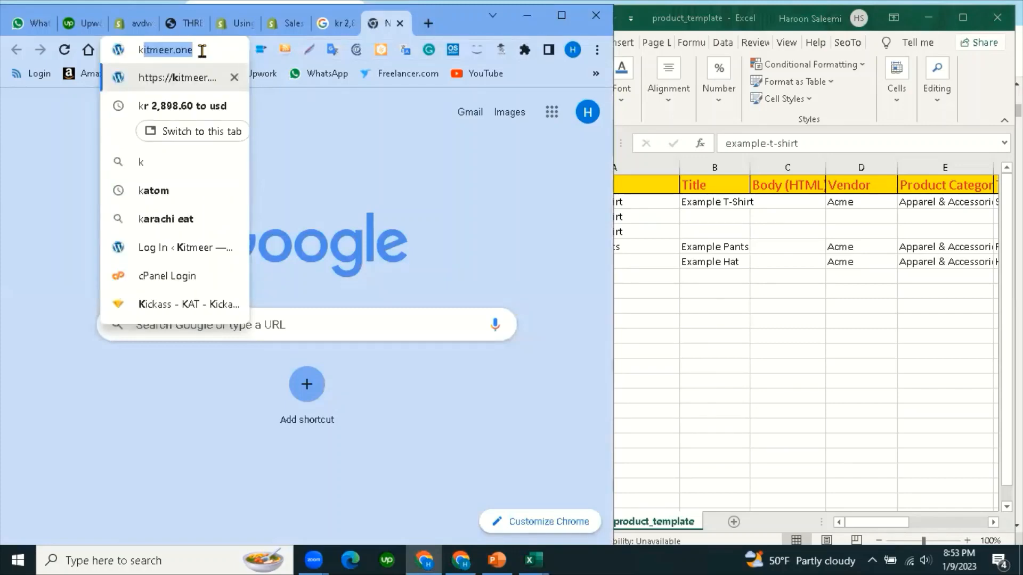
text(oi)
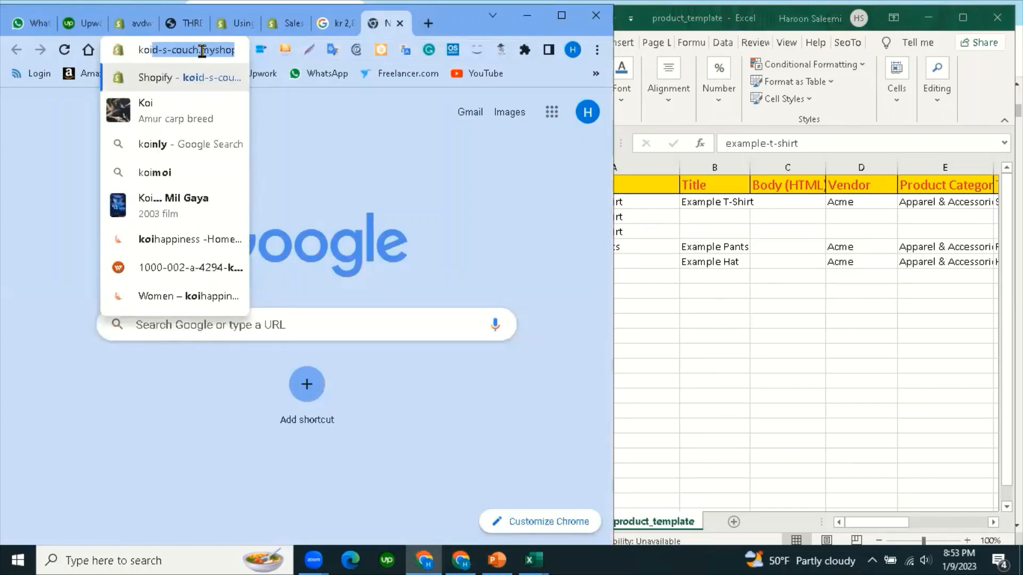
text(ha)
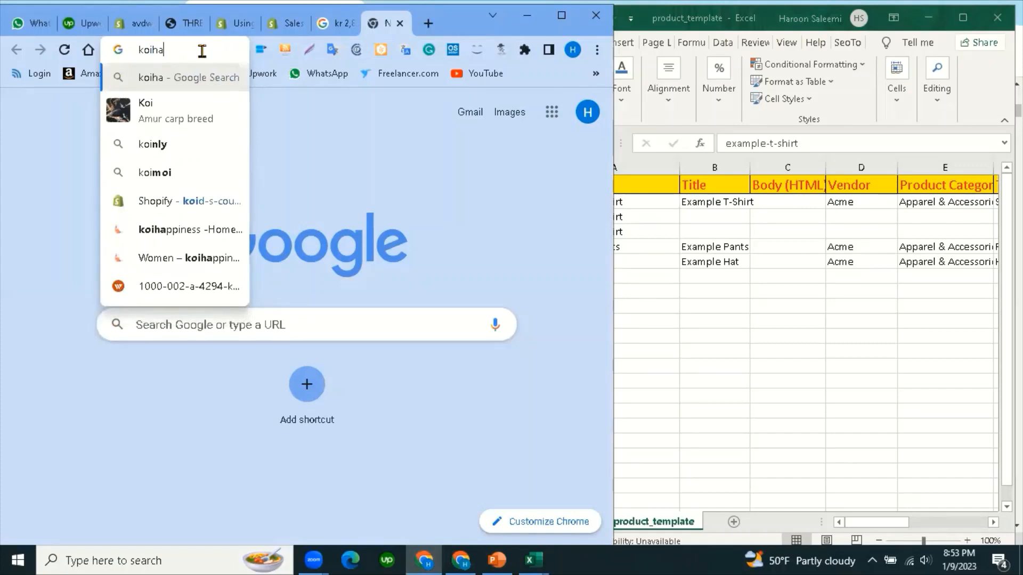
click(195, 146)
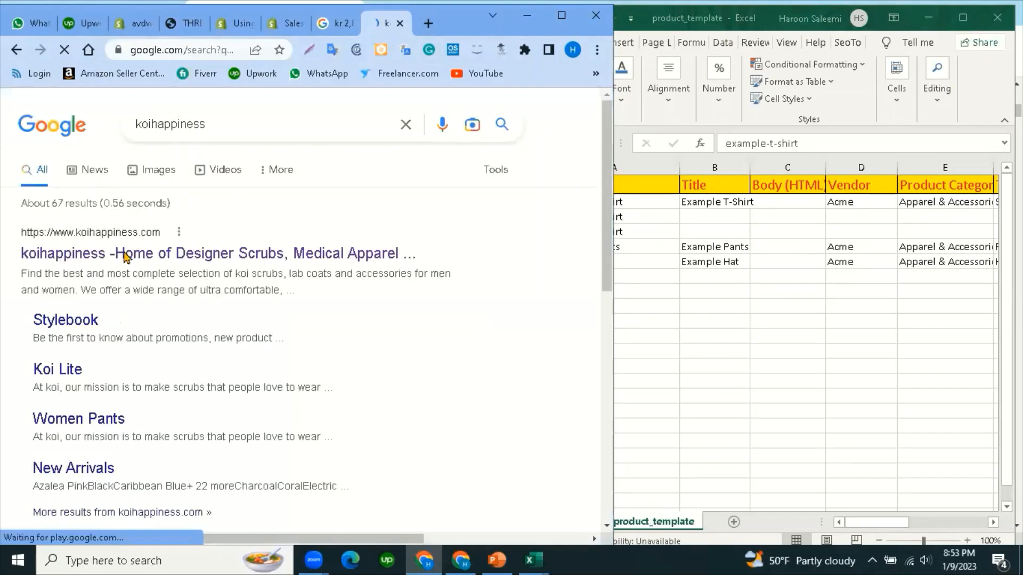
click(123, 261)
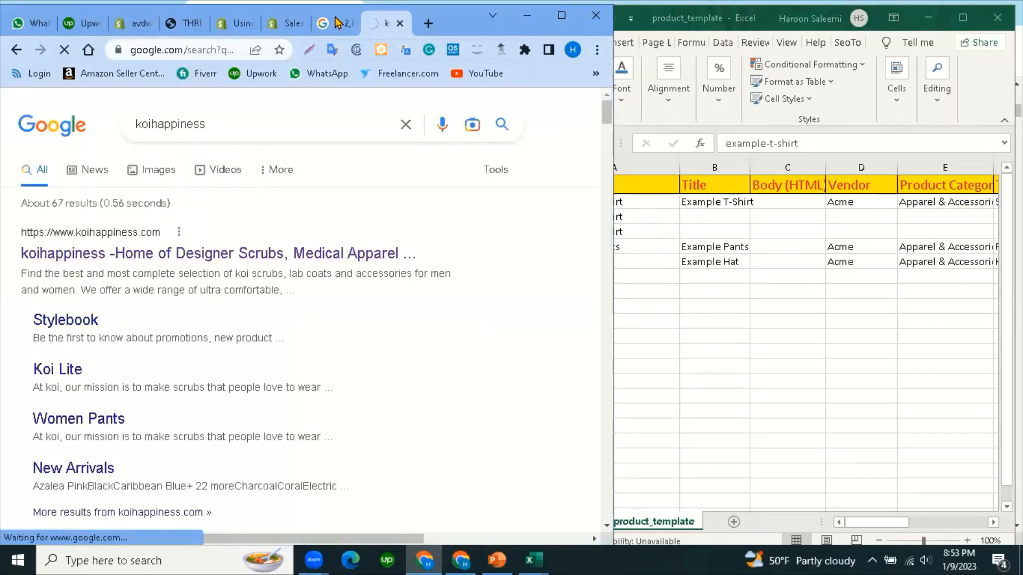
mouse_move(339, 25)
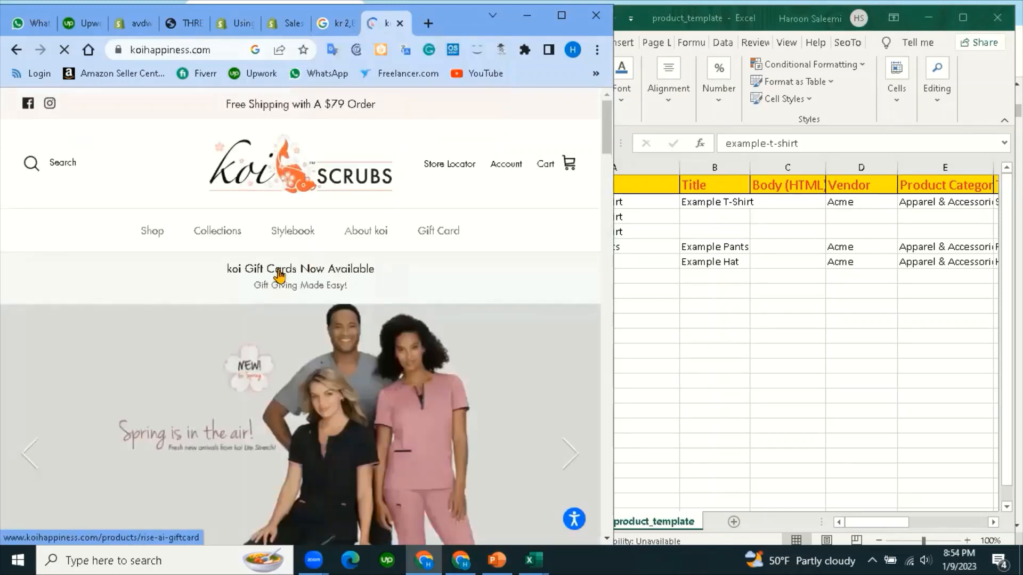
Skim the upper part of the koi Scrubs home page and maximize the browser window.
scroll(191, 353, down, 5)
scroll(224, 335, down, 7)
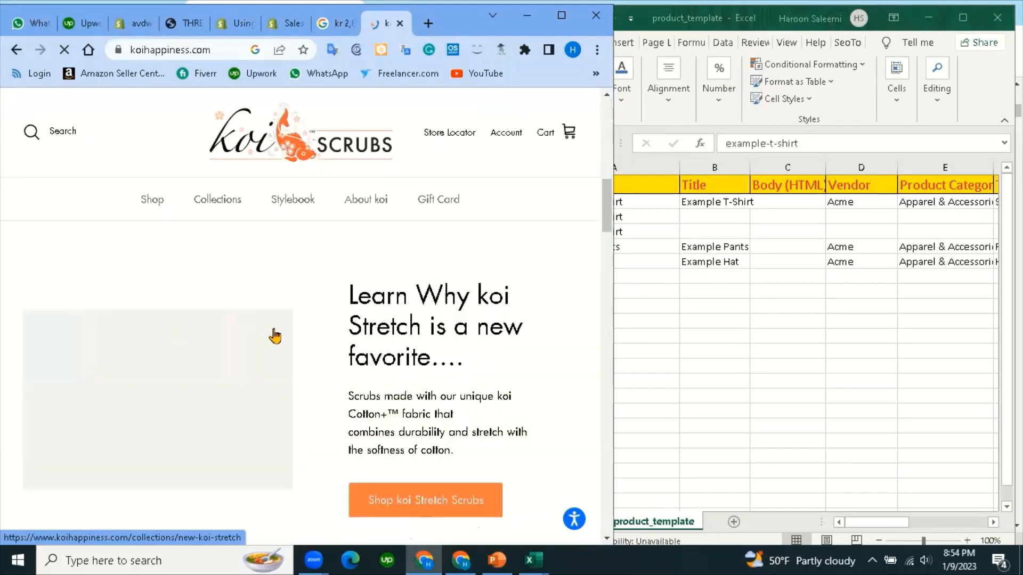
scroll(270, 332, up, 3)
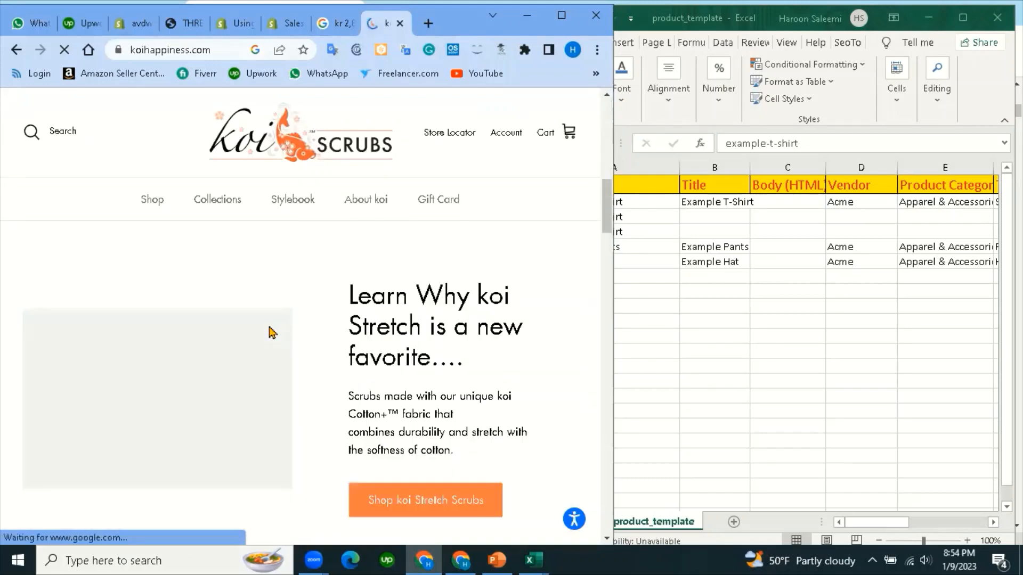
click(711, 290)
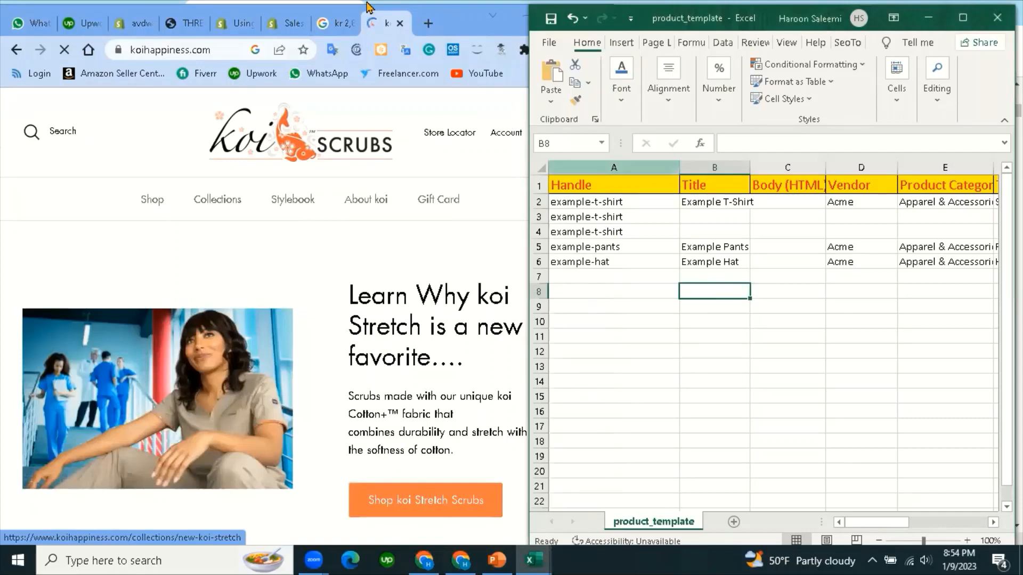
click(448, 18)
click(560, 19)
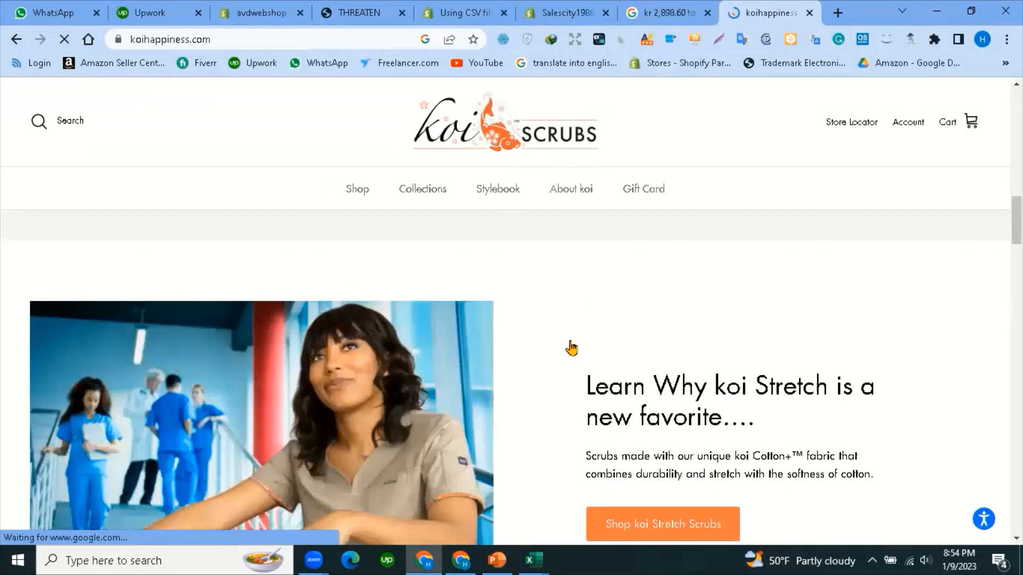
Look over the "Our Newest Arrivals" products and the customer review section on the koi Scrubs home page.
scroll(506, 336, down, 10)
scroll(323, 324, up, 5)
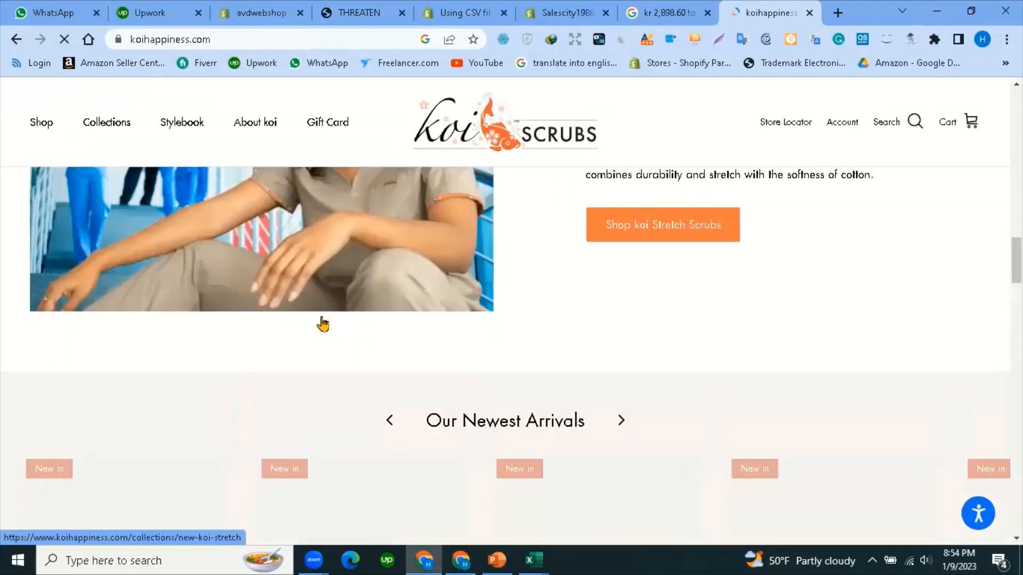
scroll(320, 315, down, 10)
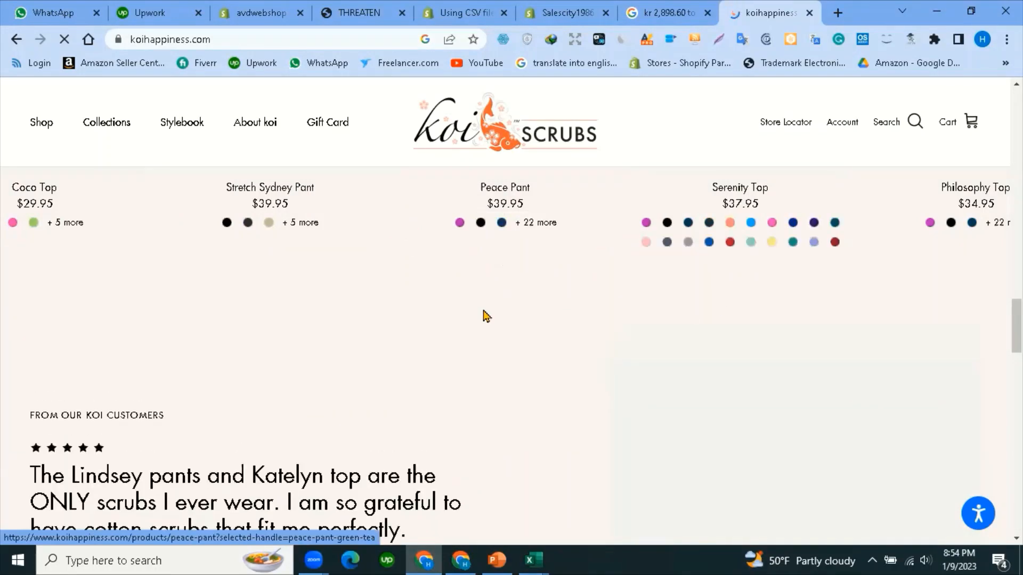
scroll(425, 322, down, 4)
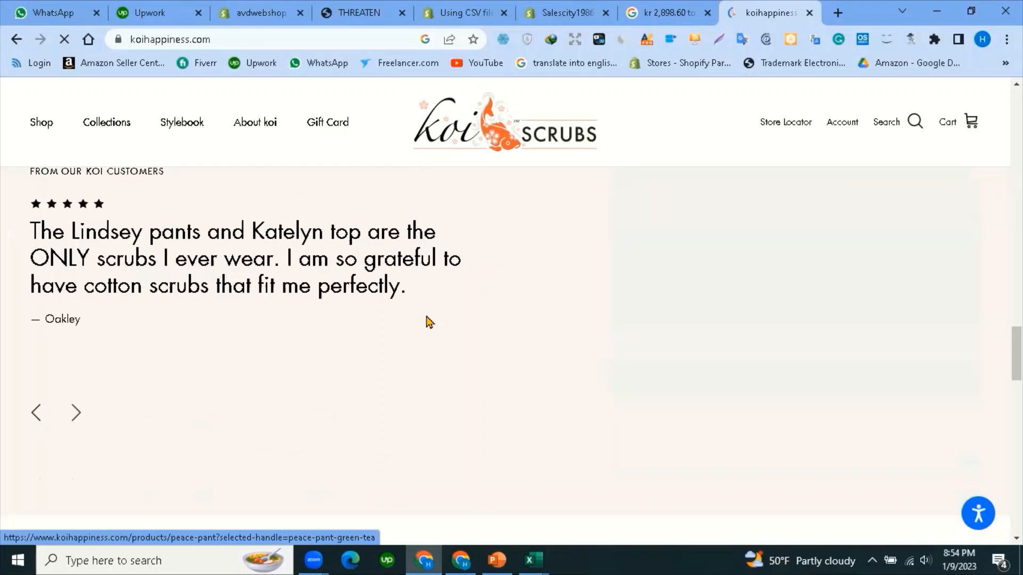
scroll(429, 321, up, 5)
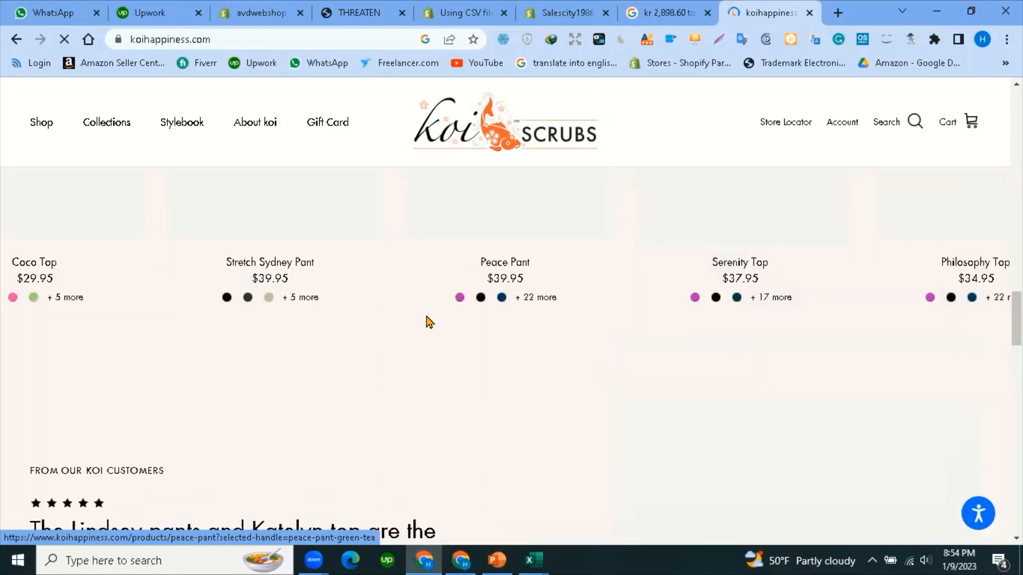
scroll(431, 321, up, 5)
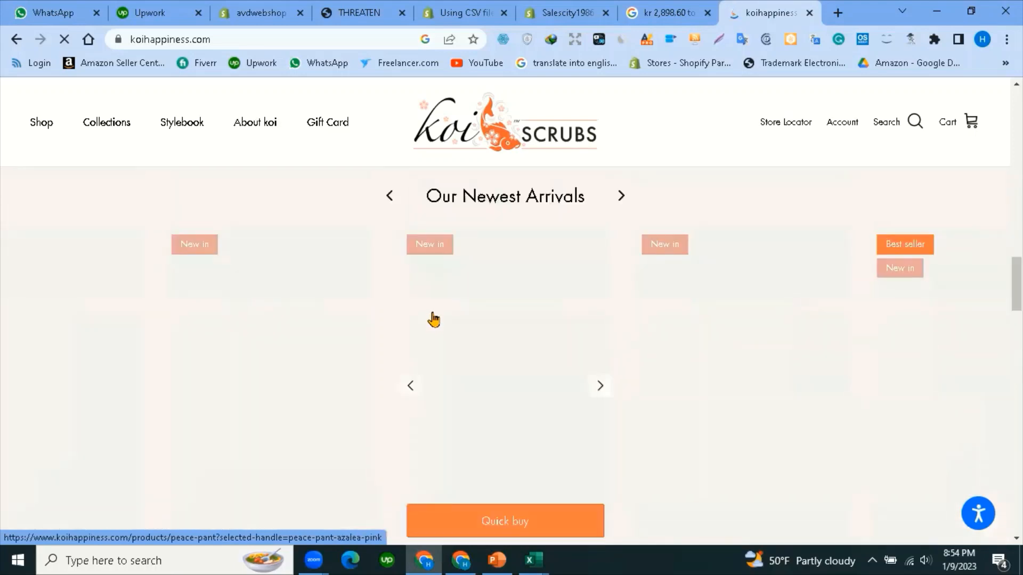
scroll(435, 320, up, 5)
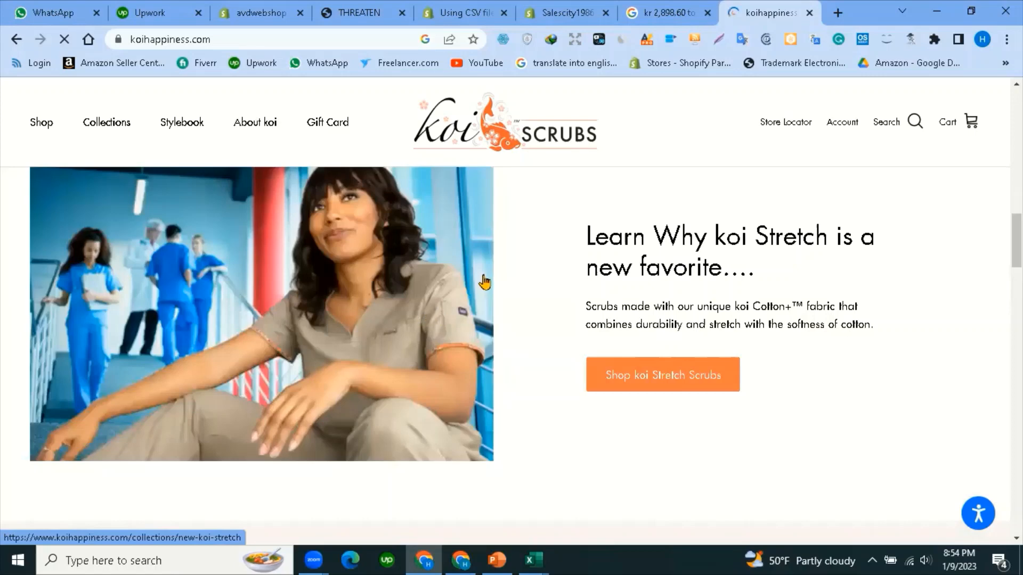
Switch to the AVD shop's product page and examine its "You may also like" and "Recently viewed" products.
click(346, 9)
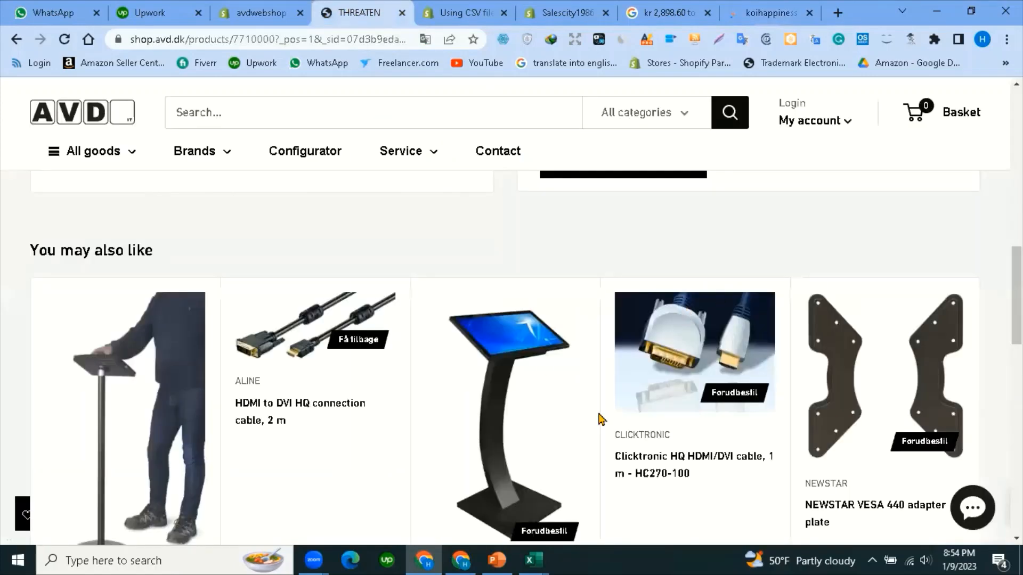
scroll(536, 254, down, 3)
scroll(535, 254, down, 1)
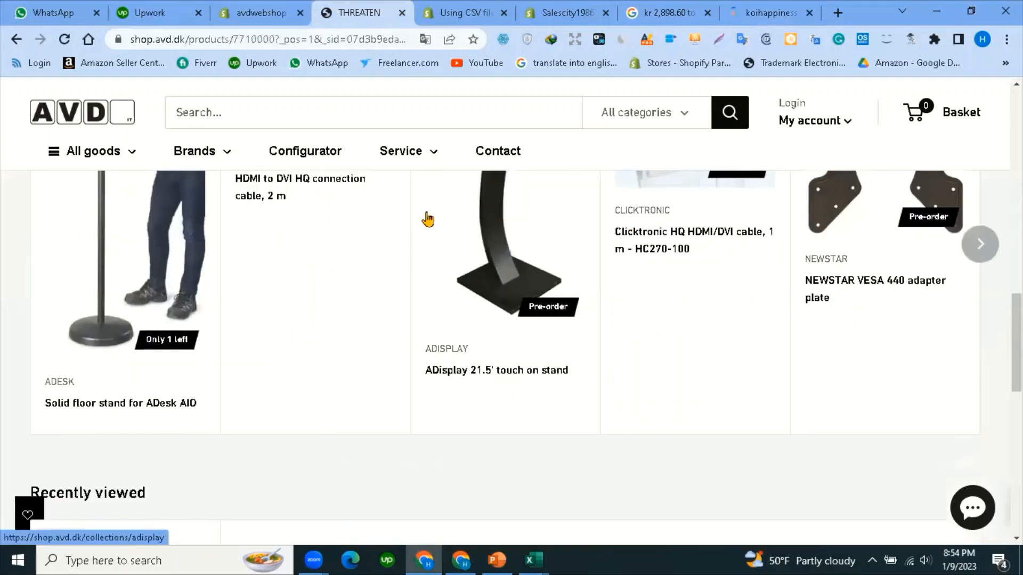
scroll(153, 278, down, 4)
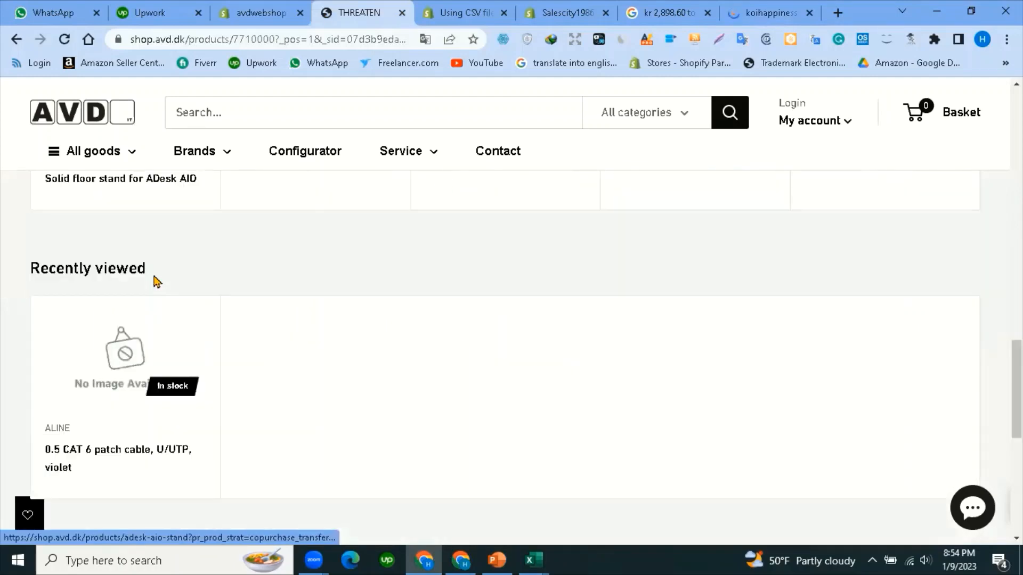
scroll(405, 272, up, 4)
scroll(532, 296, up, 2)
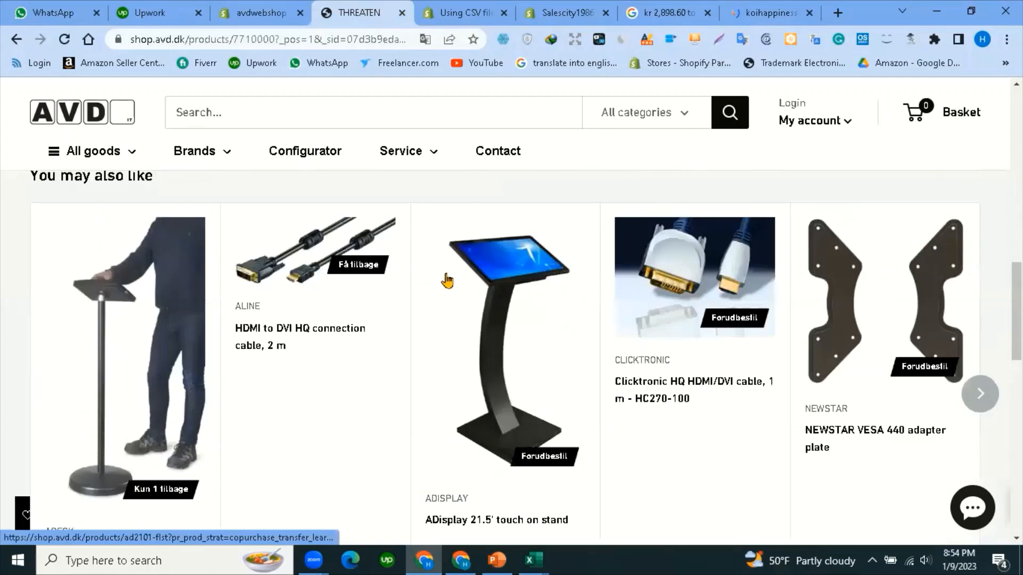
scroll(318, 229, down, 1)
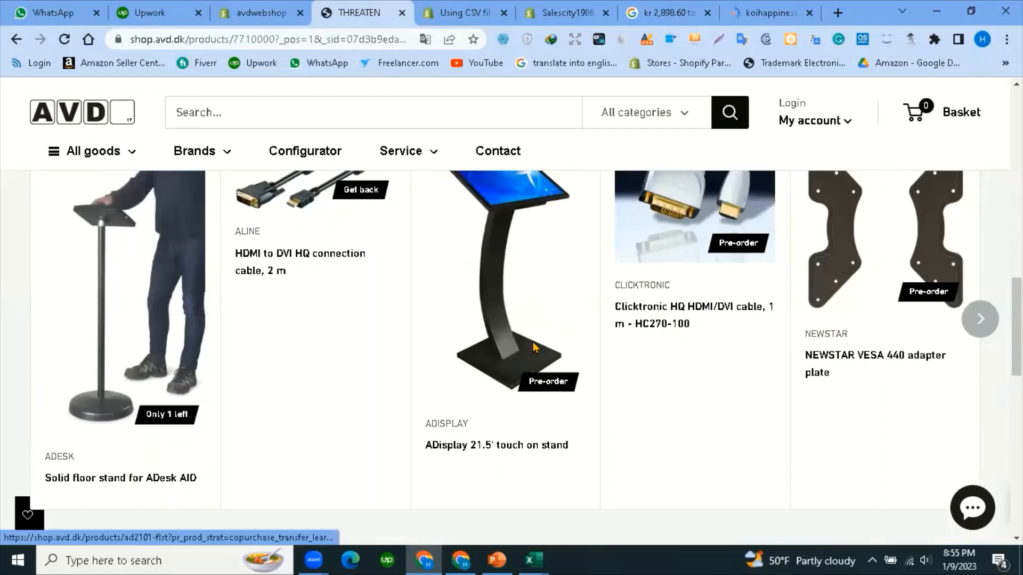
Look once more over the products under "You may also like" on the AVD product page.
scroll(535, 346, down, 2)
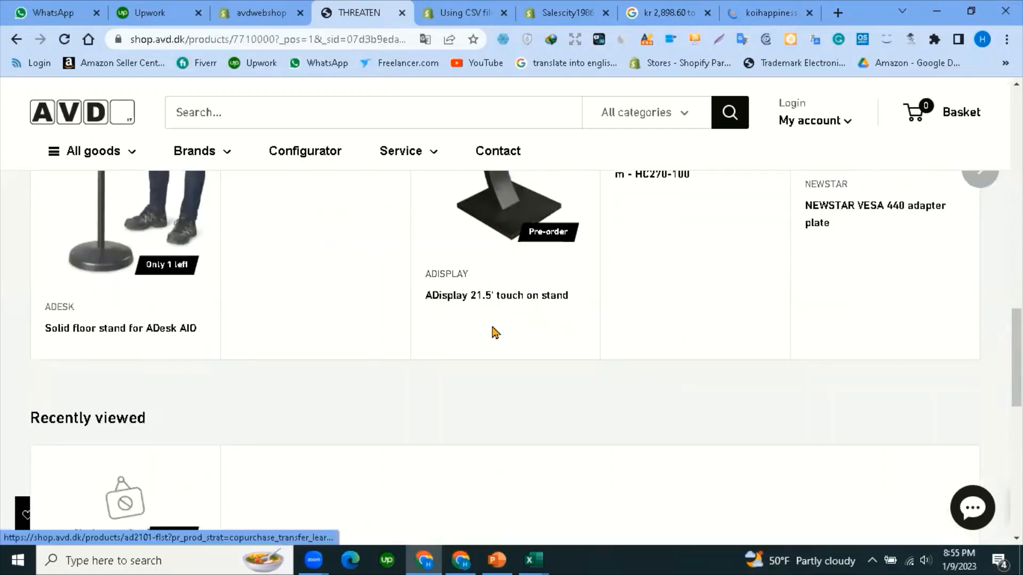
scroll(533, 318, up, 2)
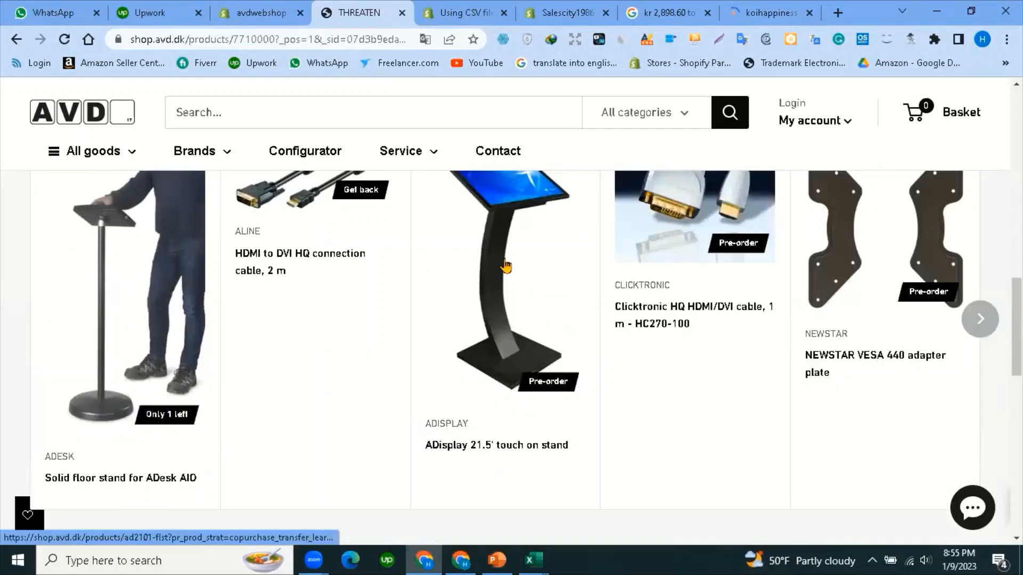
scroll(504, 332, up, 1)
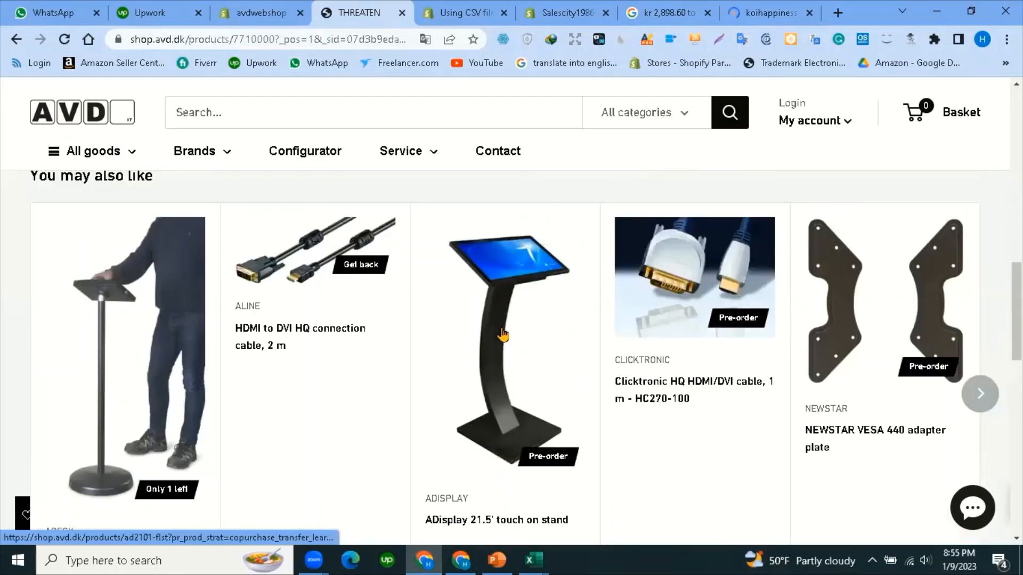
Switch to the koi Scrubs home page and examine the product listings above the customer reviews.
click(756, 14)
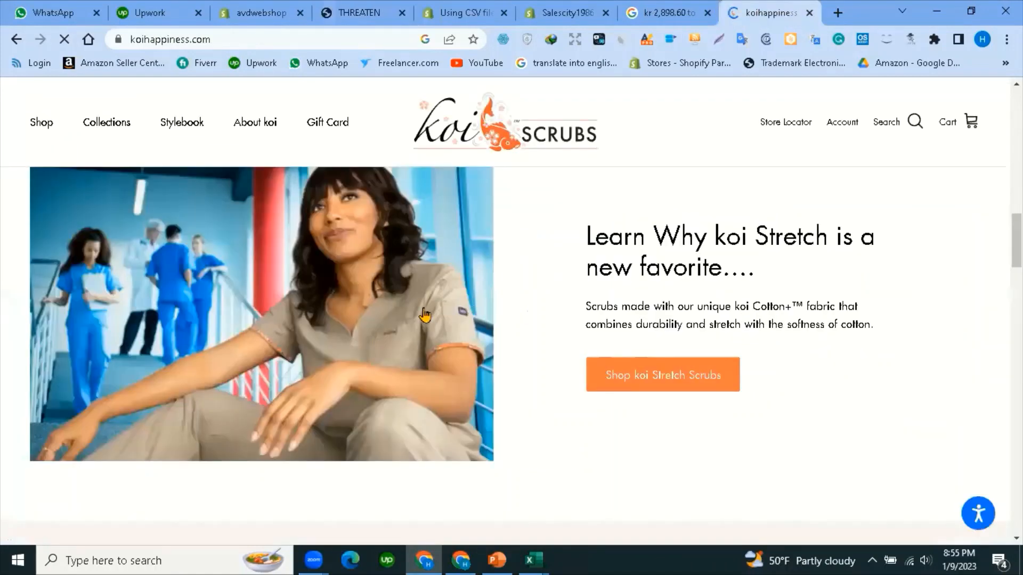
scroll(351, 304, down, 5)
scroll(349, 304, down, 4)
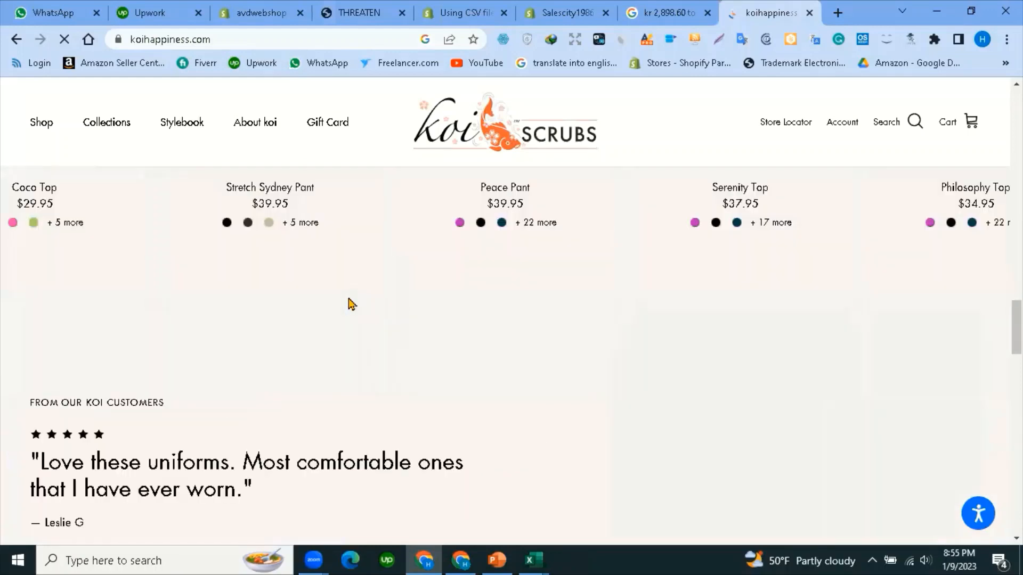
scroll(54, 300, up, 1)
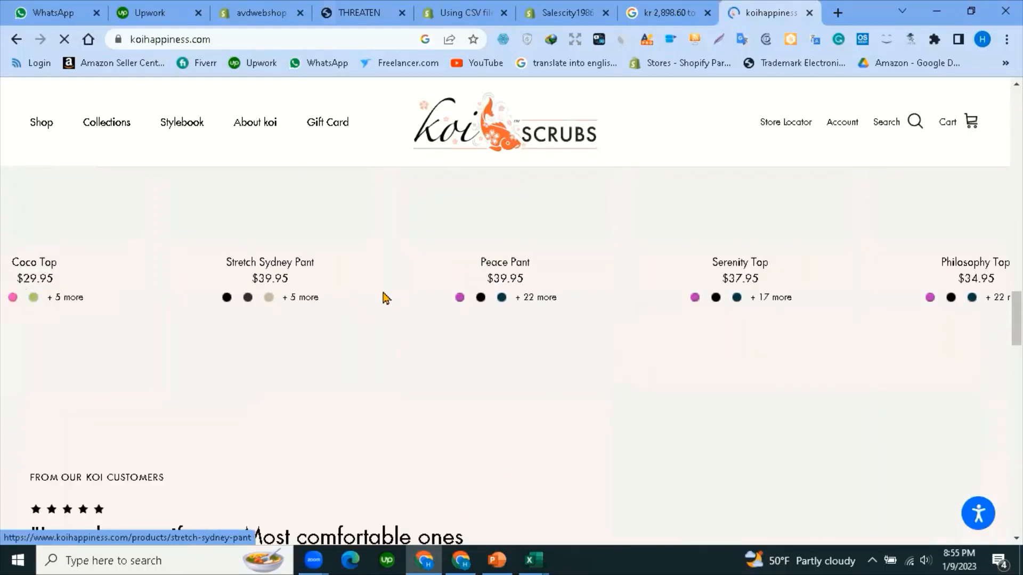
scroll(375, 277, down, 1)
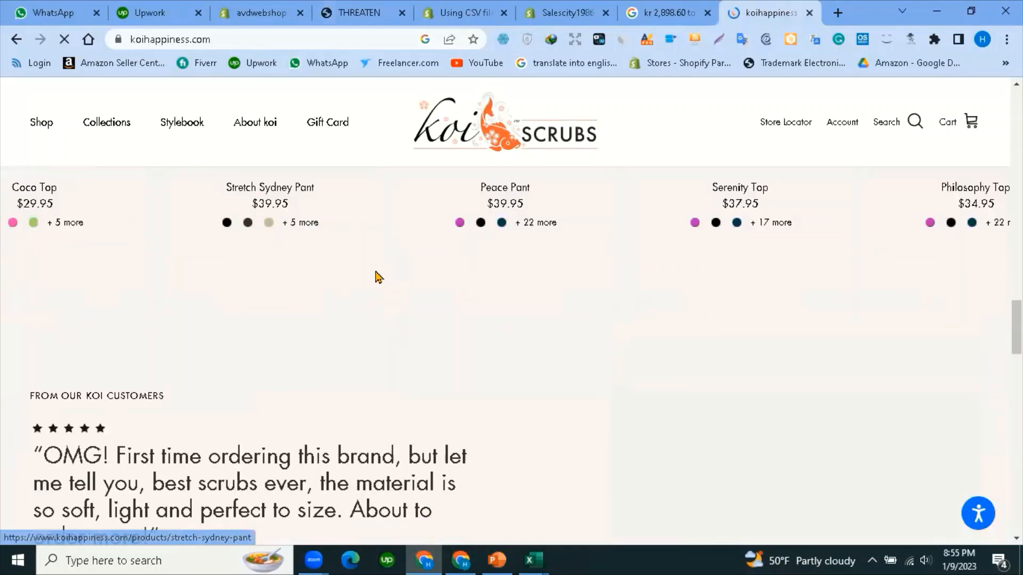
Show Shopify's CSV help page in a reduced browser window beside the product_template workbook in Excel.
click(559, 7)
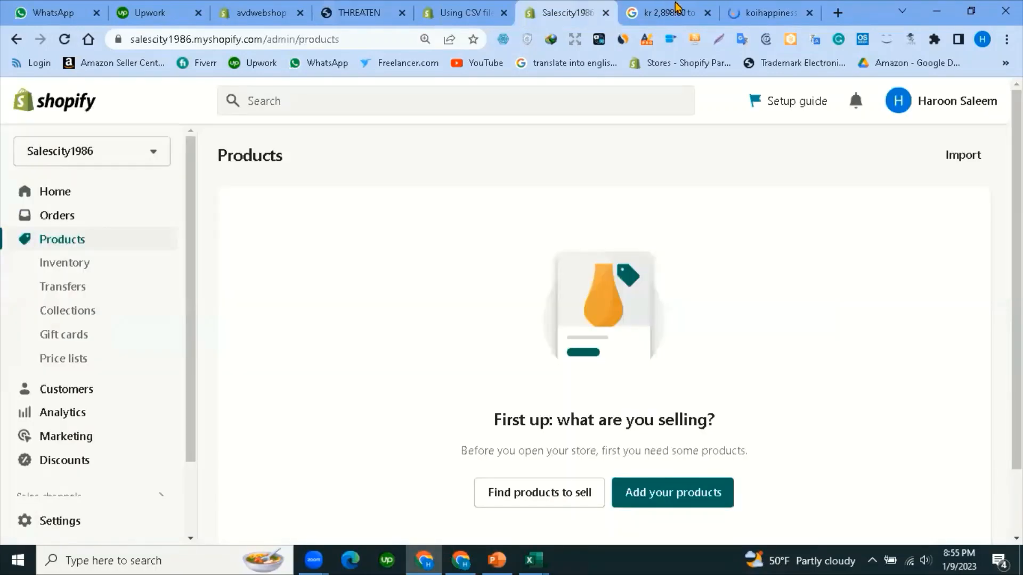
click(677, 7)
click(420, 6)
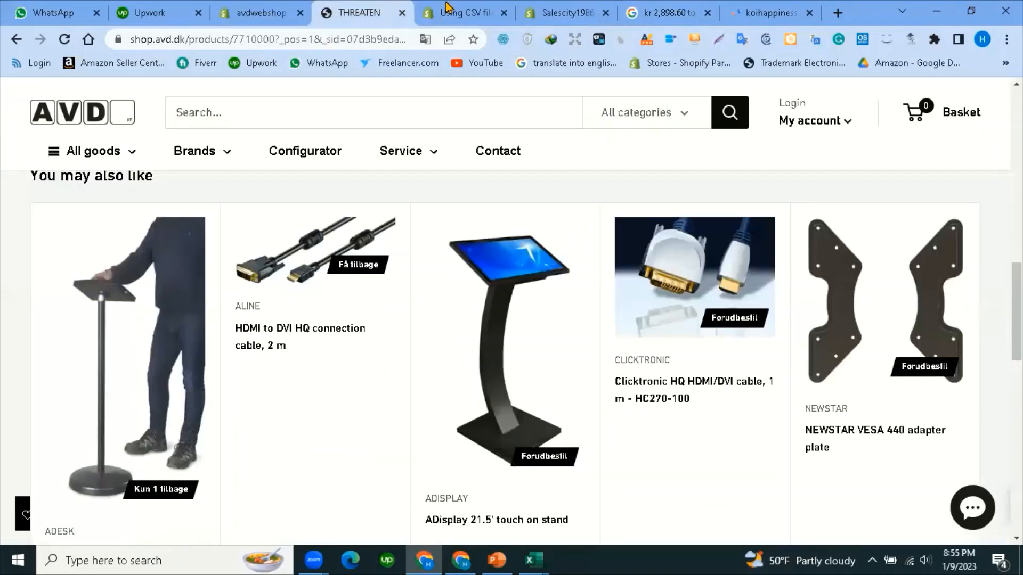
key(ctrl+Tab)
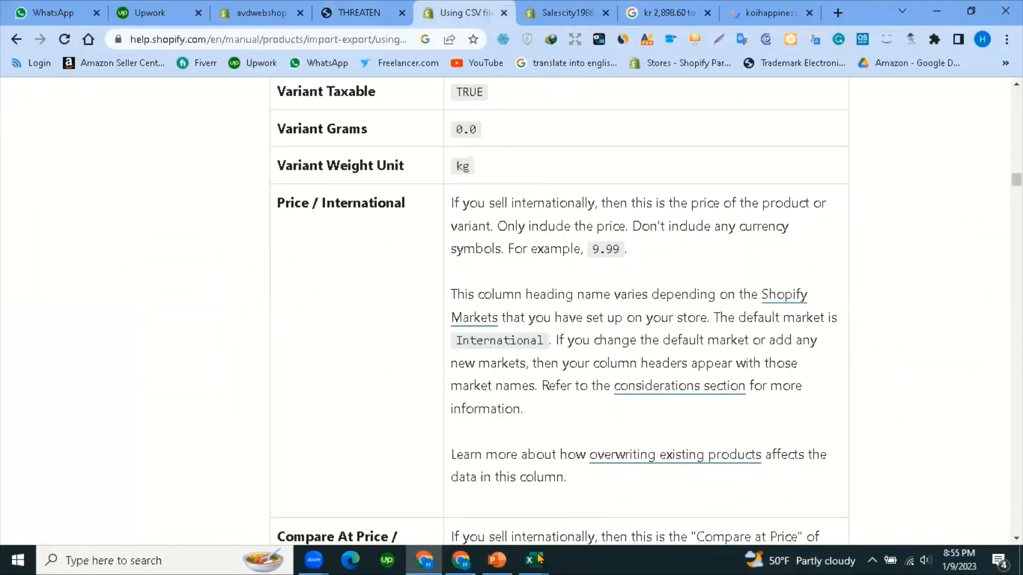
click(620, 490)
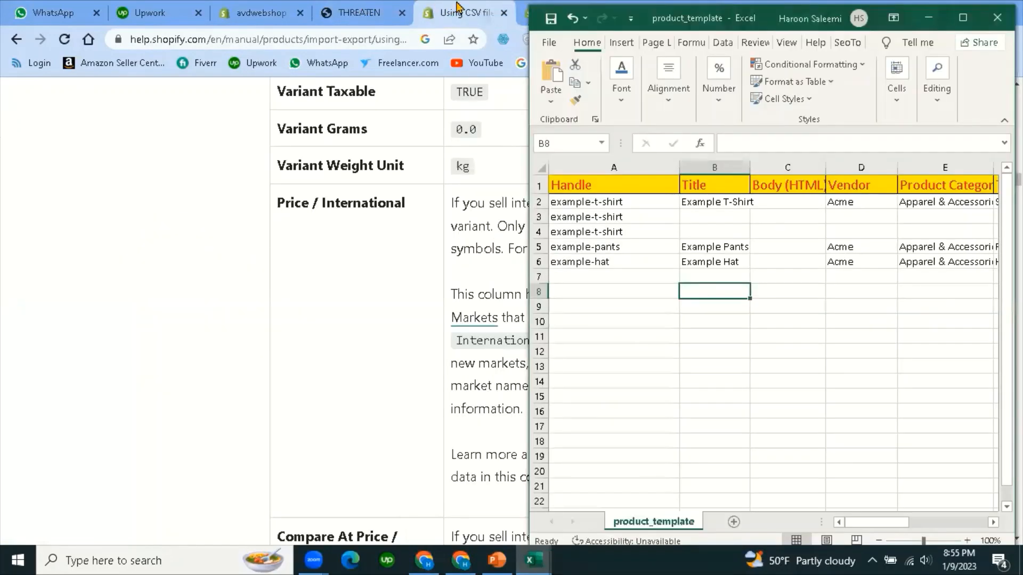
click(456, 6)
click(971, 8)
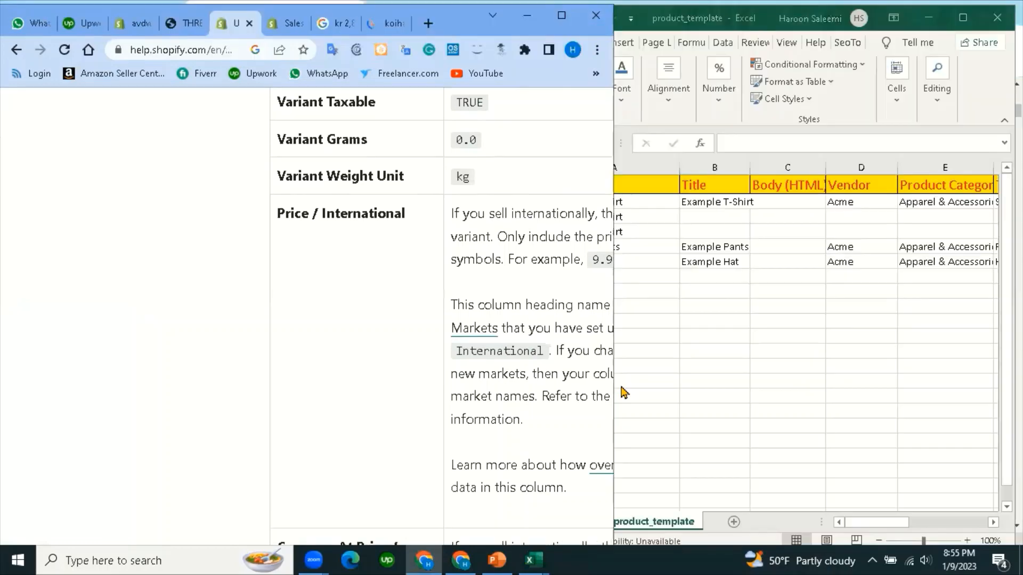
Highlight the Handle row in the default values table and compare it with the Title header in cell B1 of product_template.
click(391, 252)
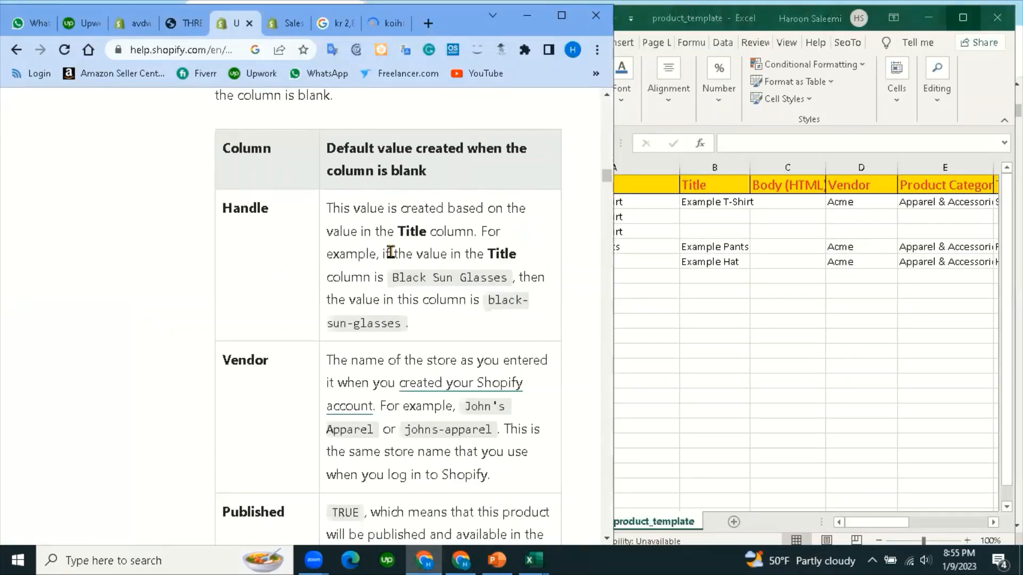
scroll(367, 242, down, 1)
drag(241, 133, 469, 248)
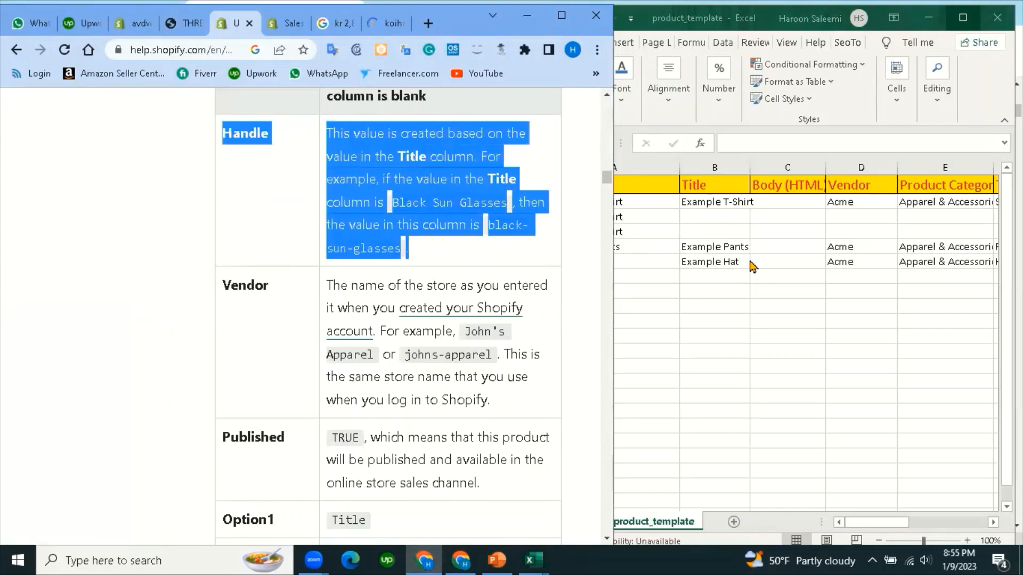
click(727, 245)
click(703, 185)
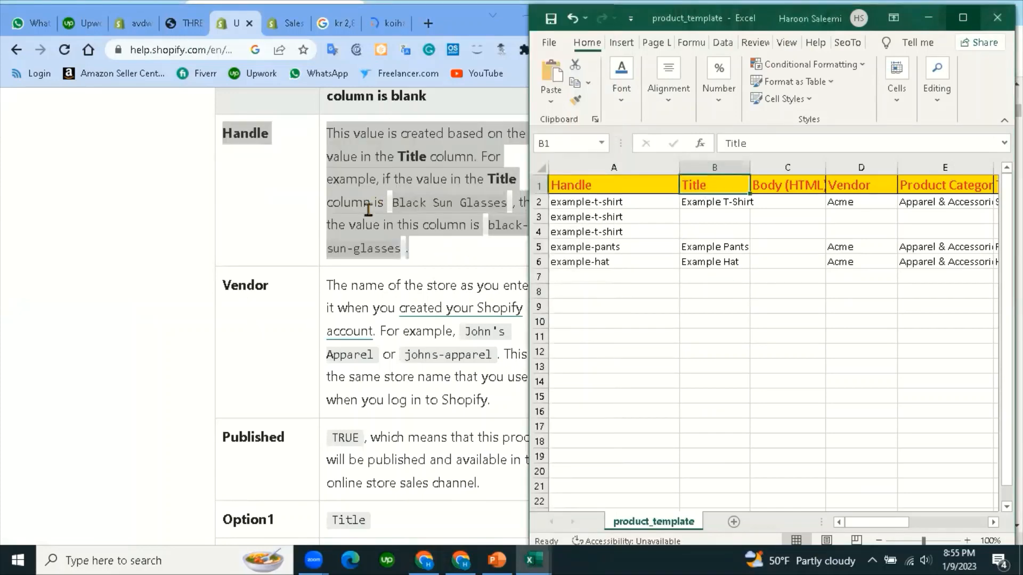
Find the Handle entry in the product CSV description table and compare it with the Example T-Shirt title in cell B2.
scroll(366, 223, up, 2)
scroll(332, 318, down, 6)
scroll(332, 318, down, 20)
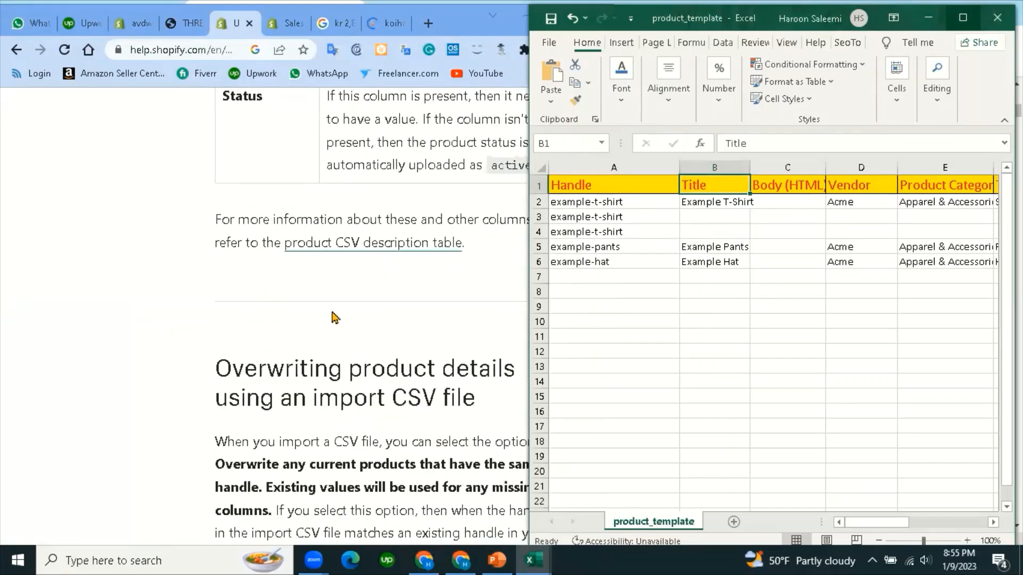
scroll(334, 318, down, 10)
scroll(334, 311, down, 7)
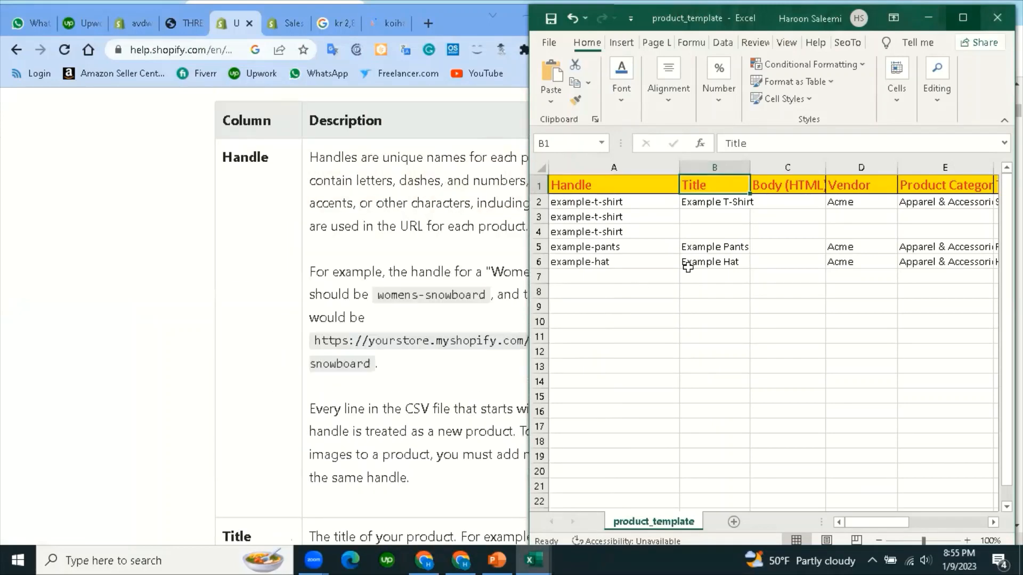
click(595, 226)
click(709, 201)
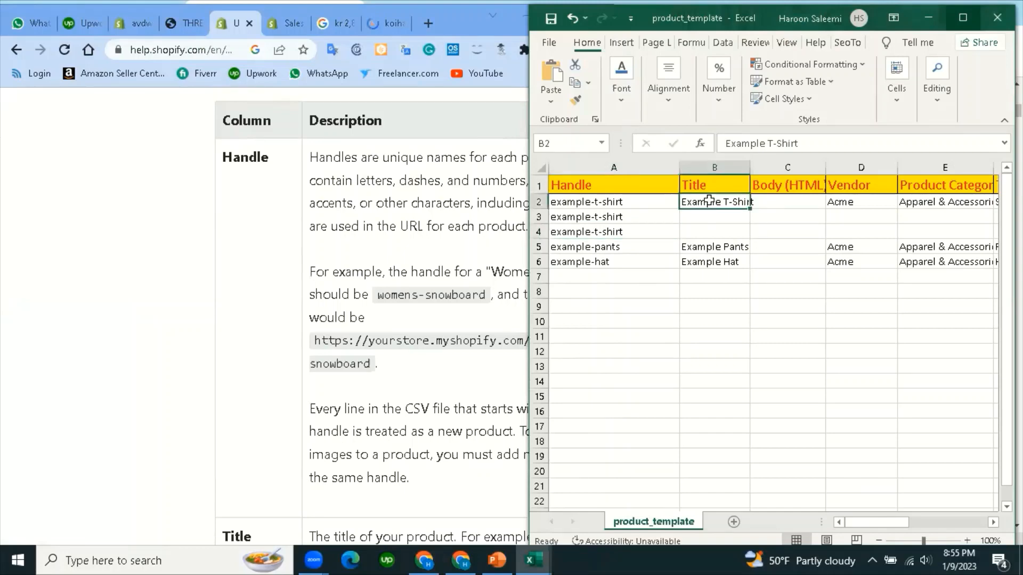
Return to the koi Scrubs home page in a maximized browser window.
click(383, 24)
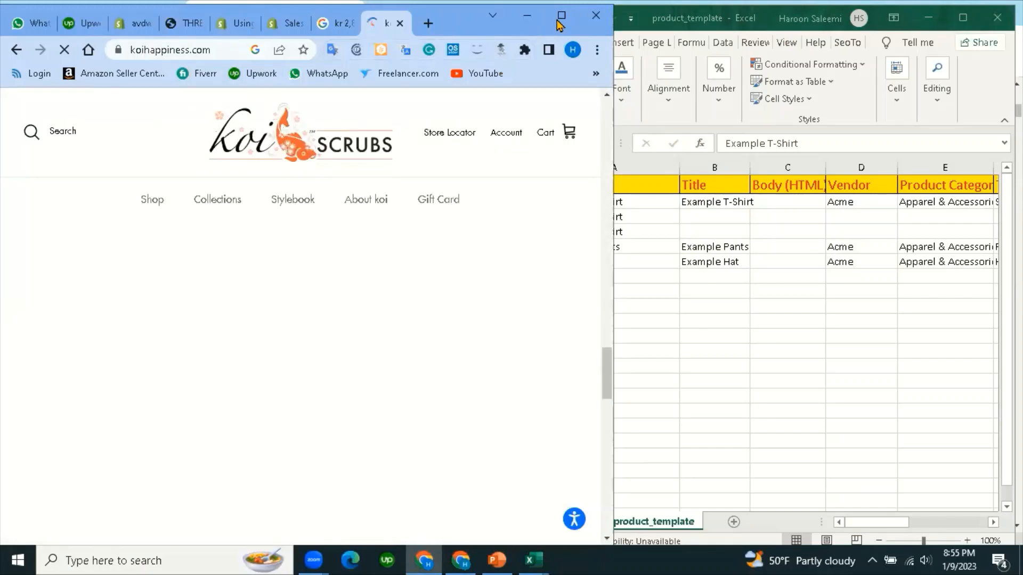
click(561, 15)
scroll(559, 425, down, 6)
scroll(550, 277, up, 16)
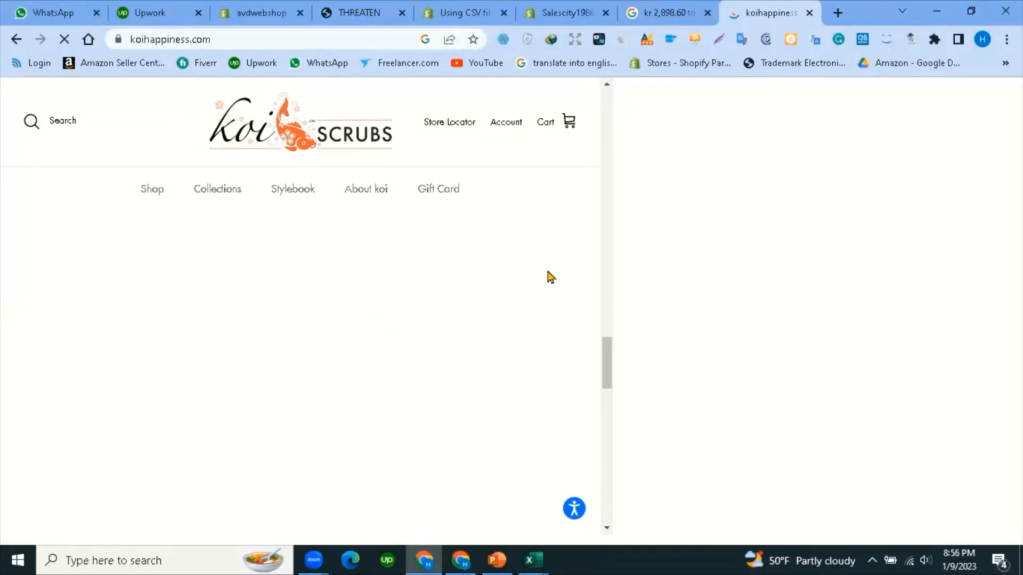
scroll(309, 235, up, 10)
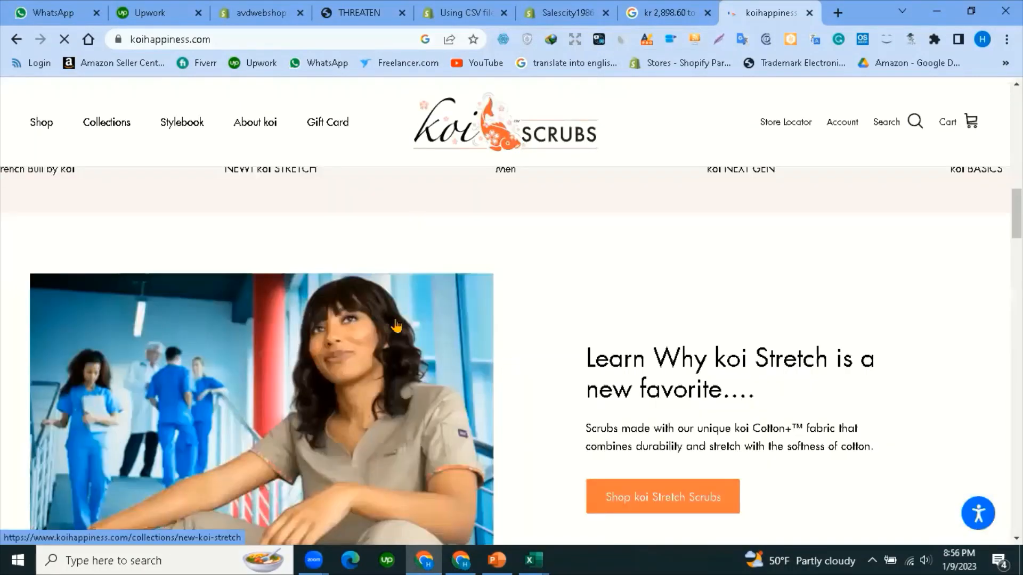
Open the Coco Top product page from the product listings on the koi Scrubs home page.
scroll(320, 346, down, 5)
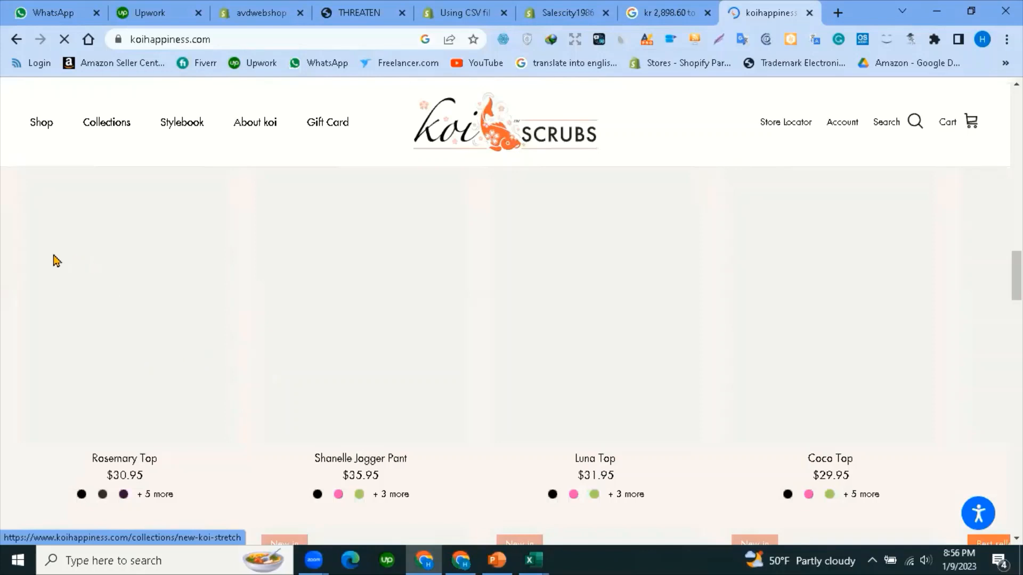
scroll(85, 224, down, 10)
scroll(87, 245, up, 1)
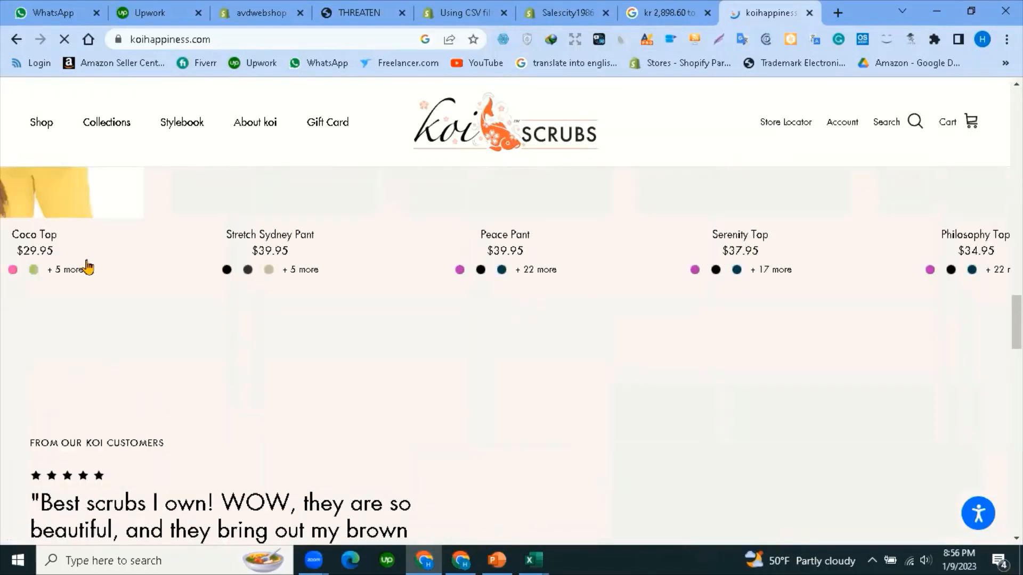
click(69, 207)
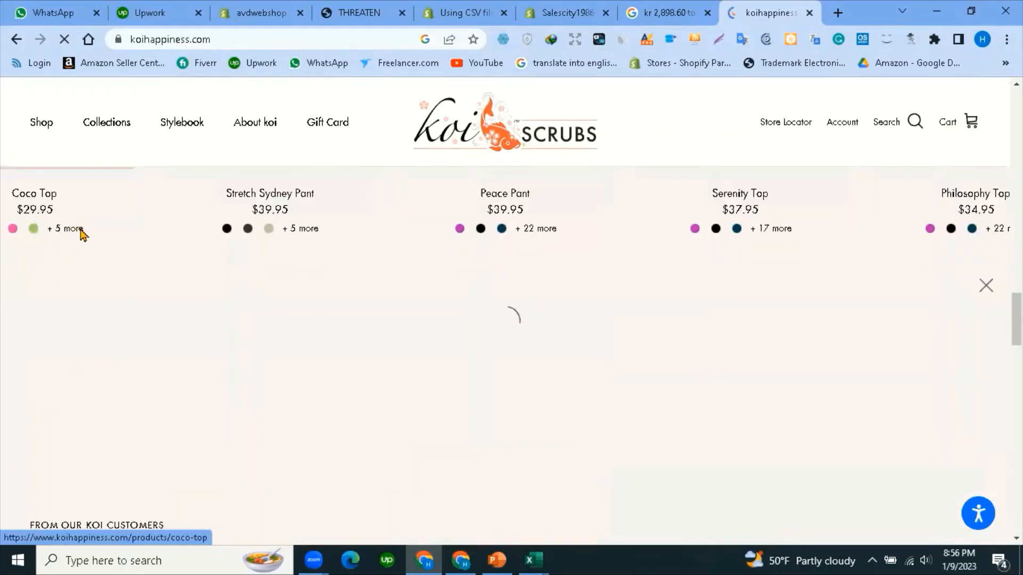
Close the Google search tab with the krona to US dollar conversion.
click(664, 11)
click(559, 10)
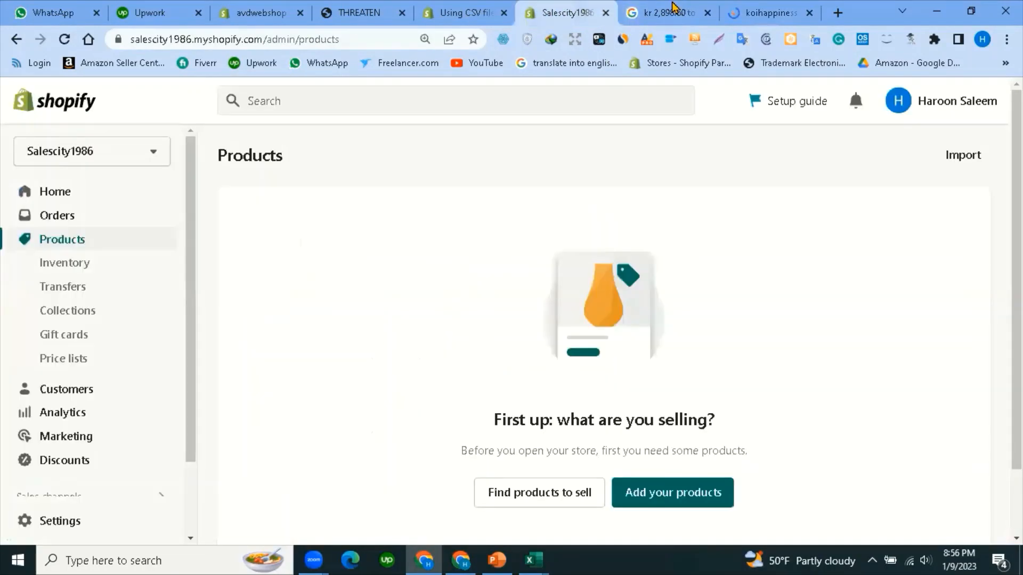
click(674, 6)
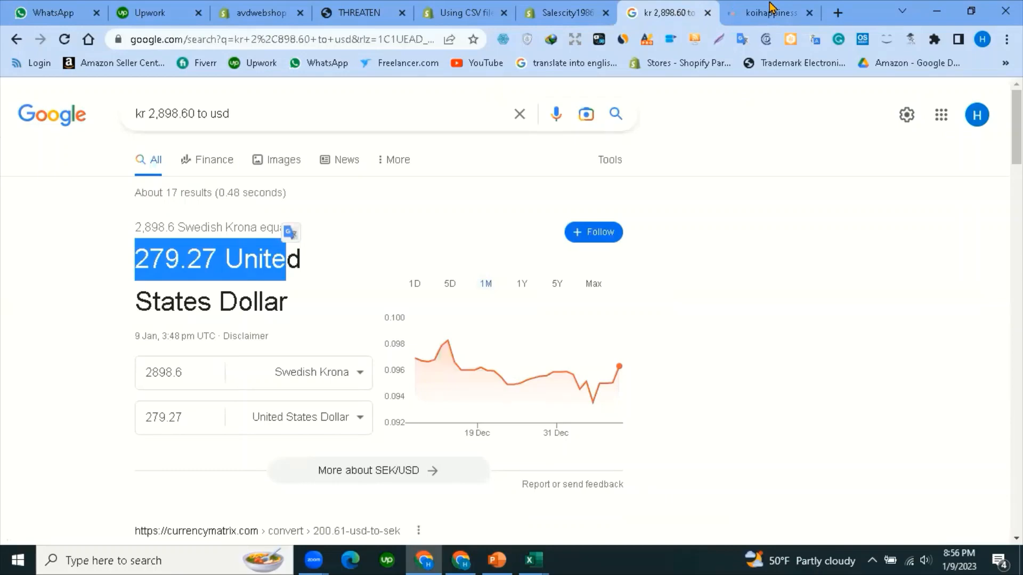
click(770, 8)
click(700, 15)
click(708, 13)
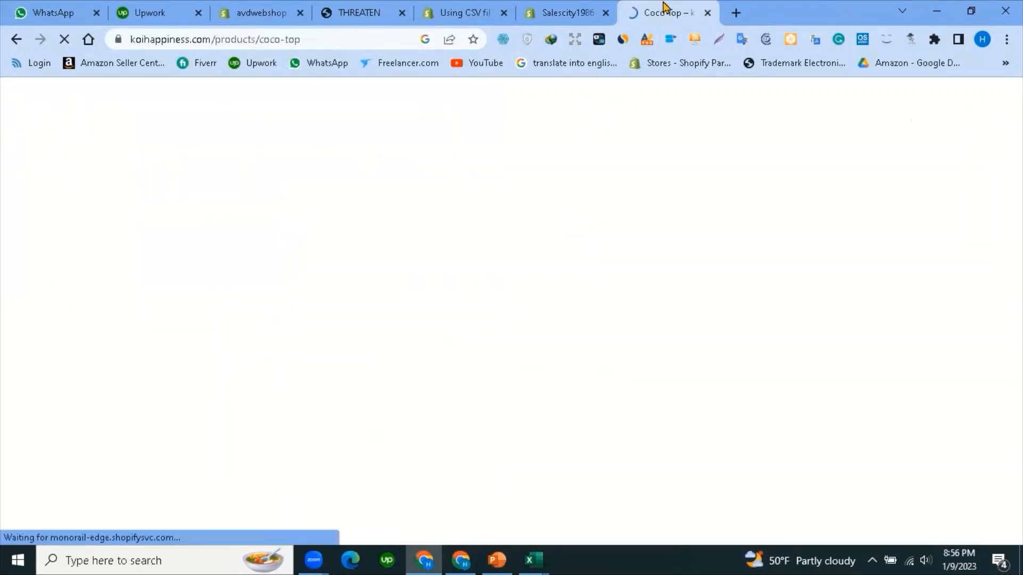
Return to Shopify's CSV help page and skim the column descriptions from Option1 Name to the Collection column exception.
click(563, 8)
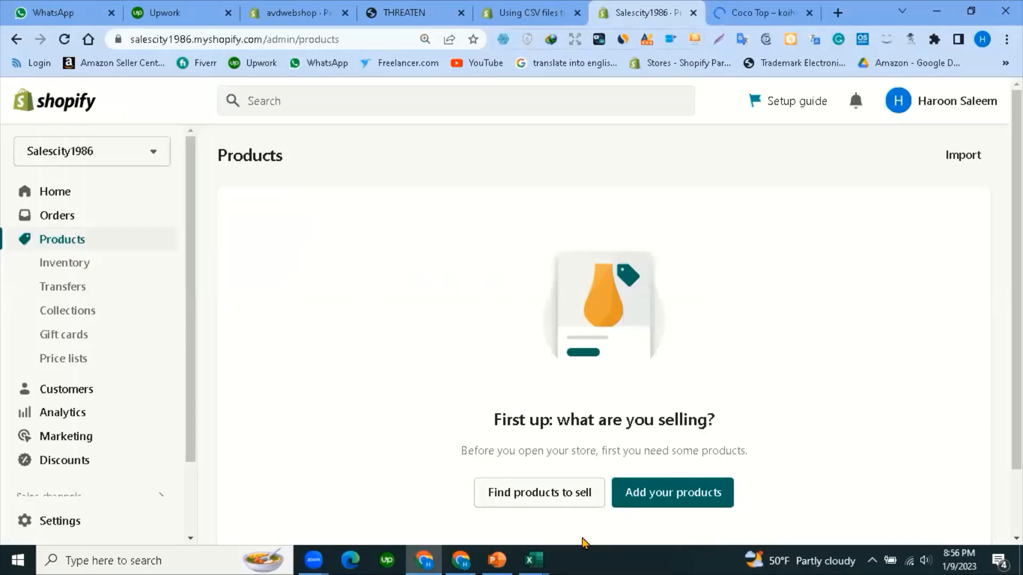
click(539, 559)
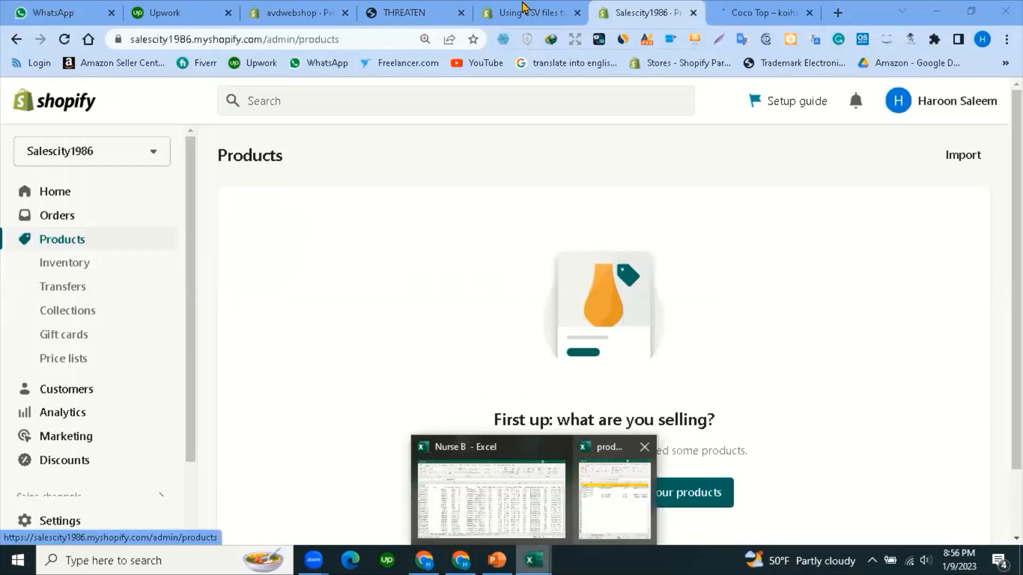
click(506, 13)
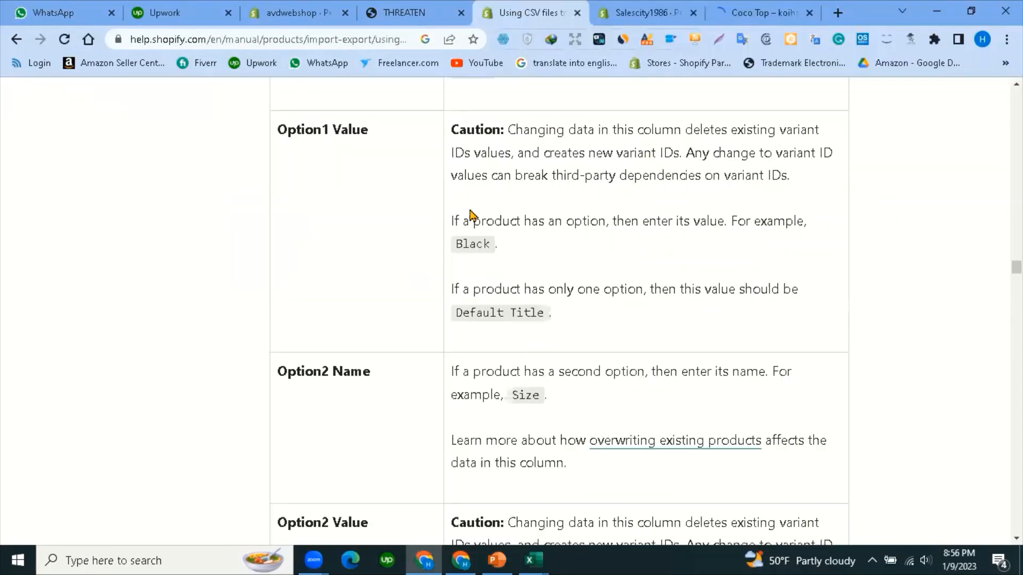
scroll(464, 268, up, 5)
scroll(463, 267, down, 14)
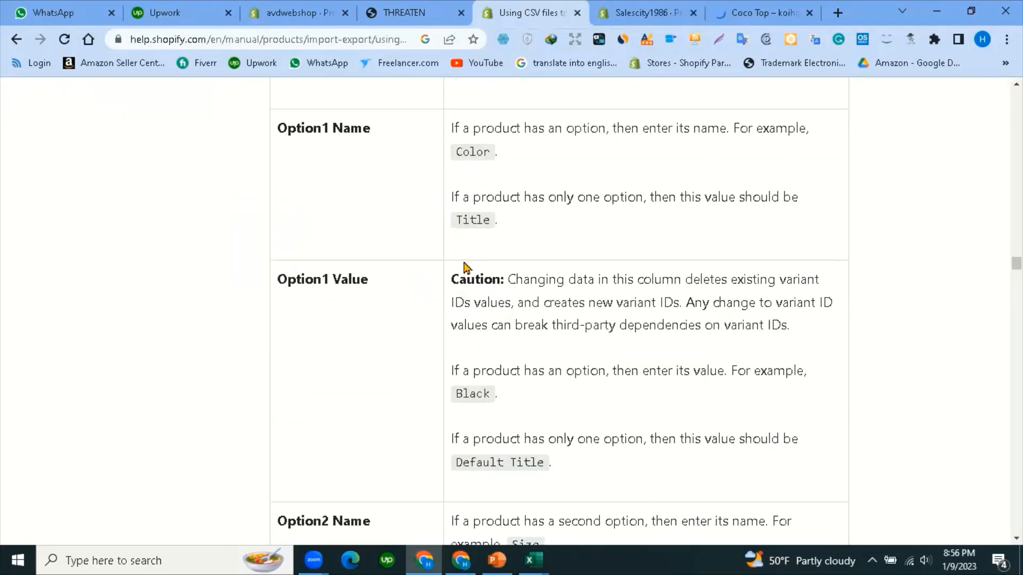
scroll(465, 283, down, 15)
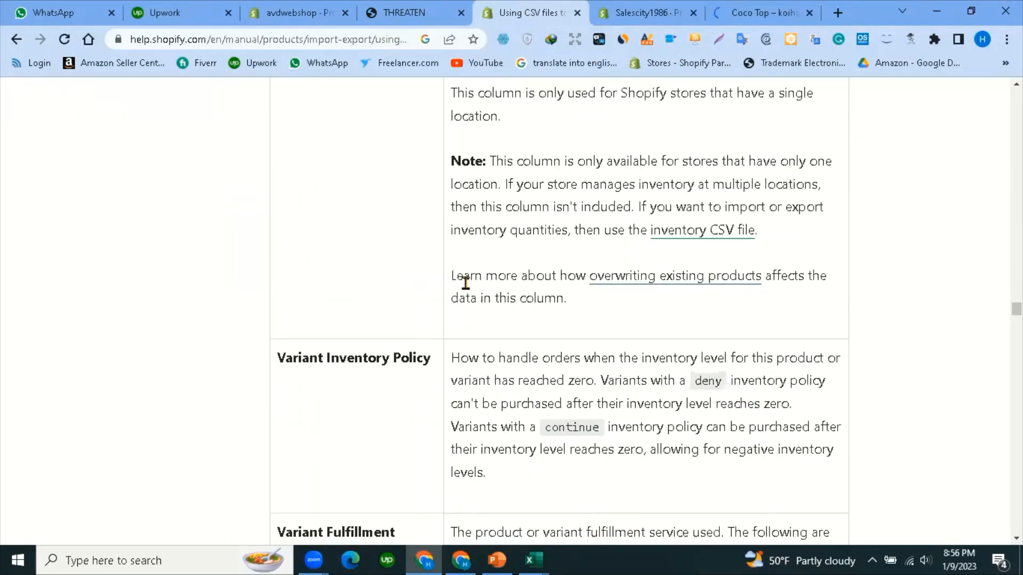
scroll(465, 281, down, 10)
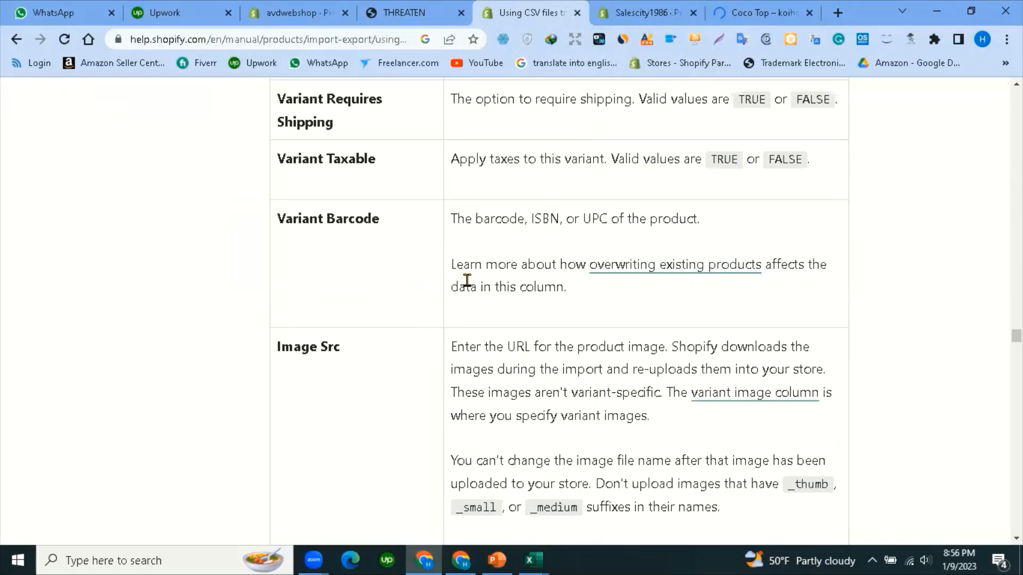
scroll(467, 280, down, 15)
scroll(467, 281, down, 20)
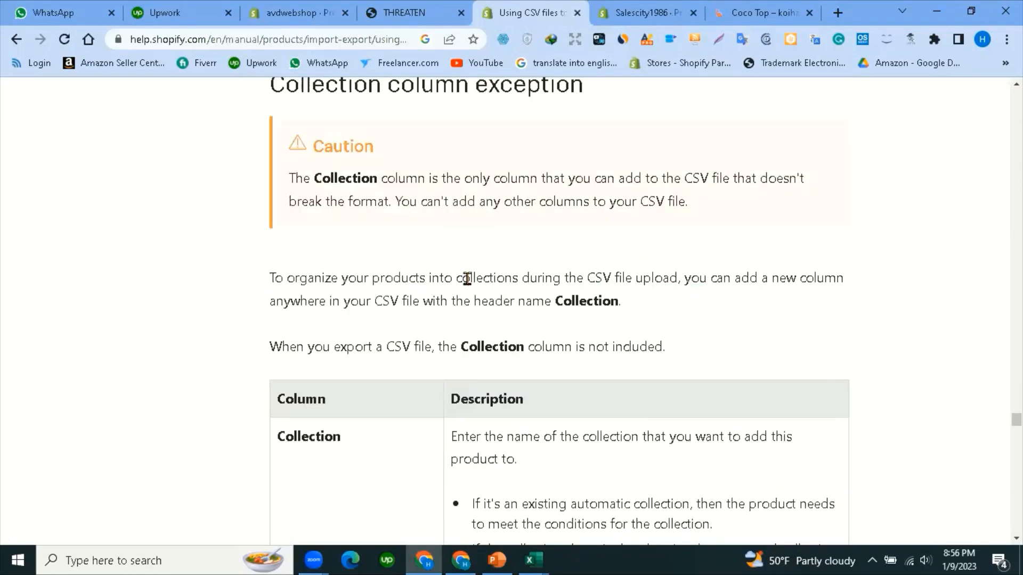
scroll(490, 274, up, 20)
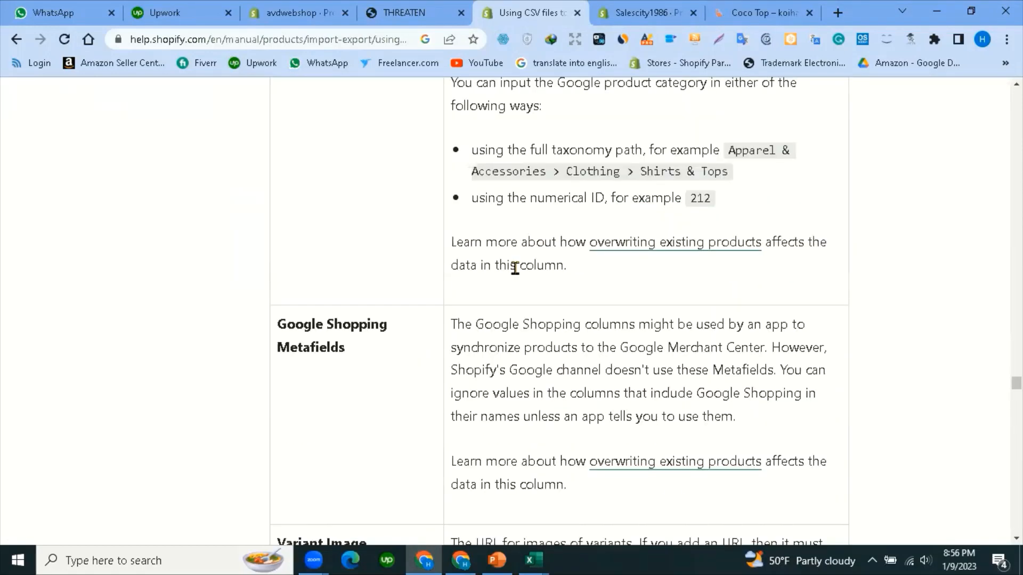
Switch to the Coco Top product page and highlight the product title as an example of the Title column.
scroll(515, 268, up, 20)
click(774, 8)
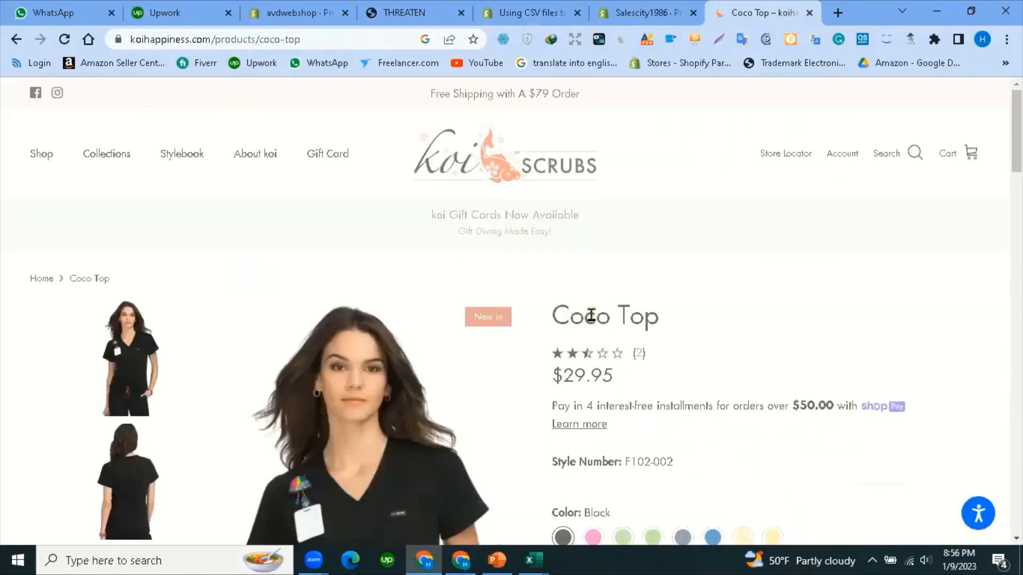
drag(553, 318, 659, 315)
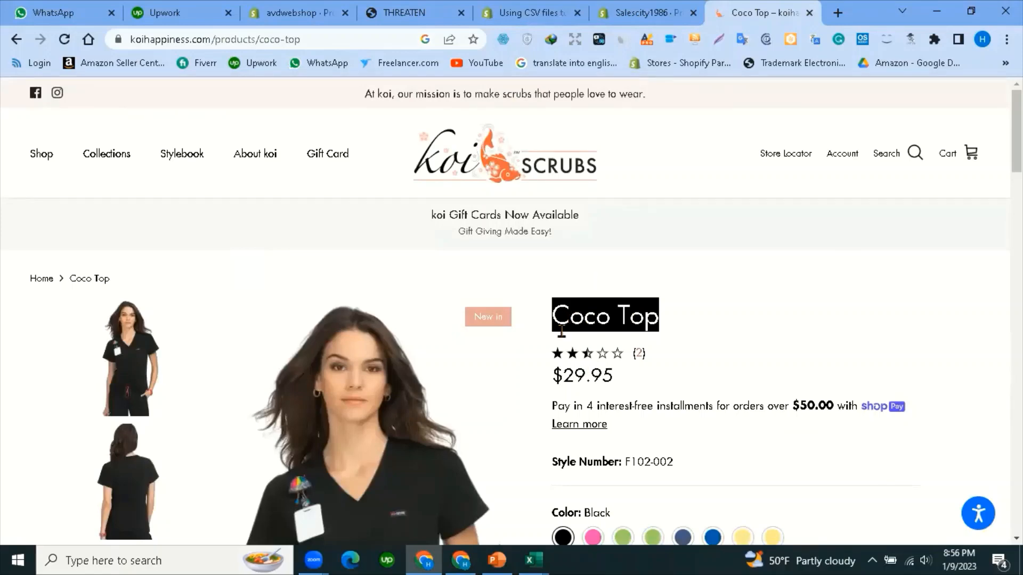
Return to Shopify's CSV help page and find the Title and Body (HTML) rows in the column description table.
click(622, 7)
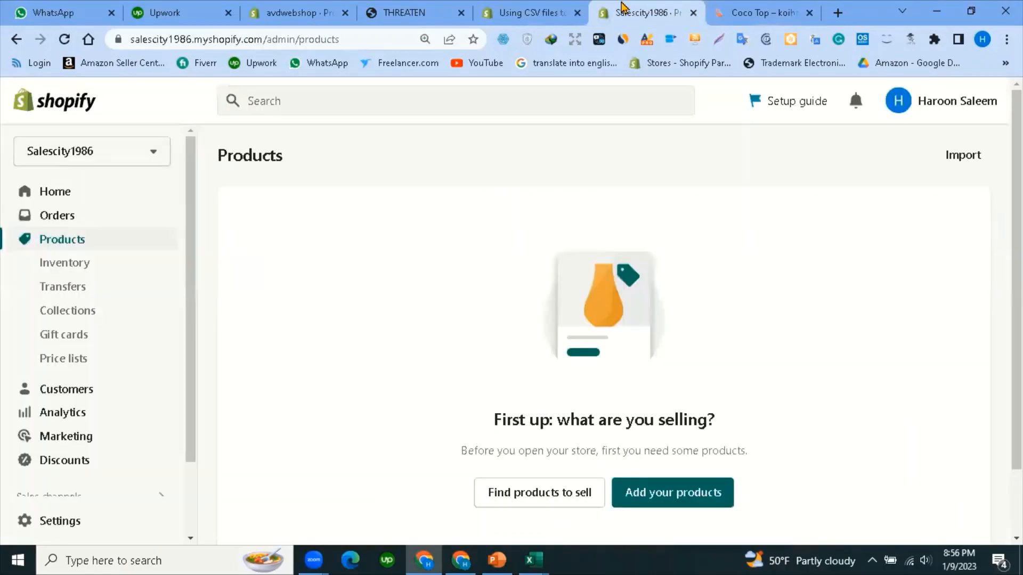
click(531, 6)
scroll(464, 267, up, 8)
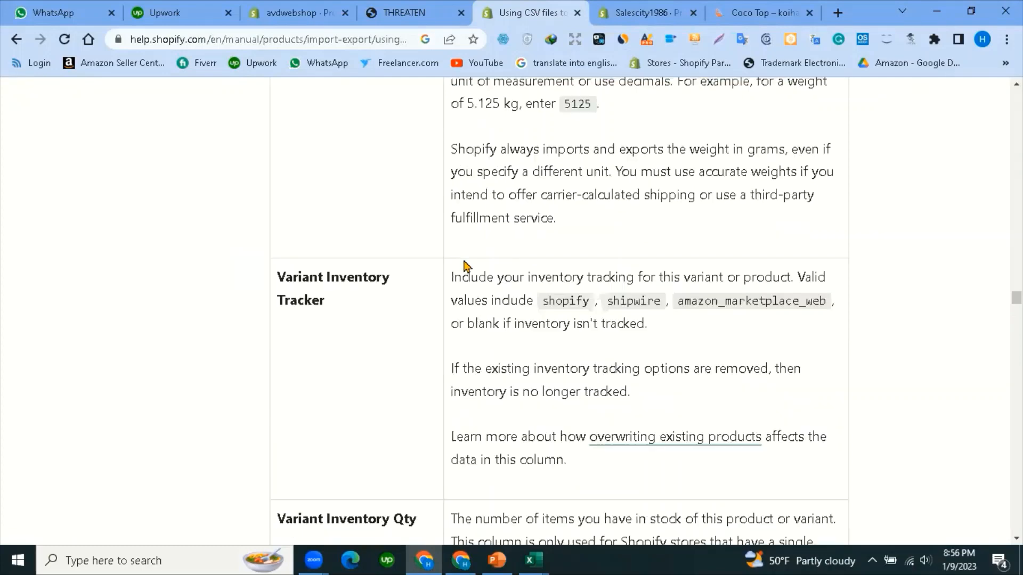
scroll(462, 261, up, 20)
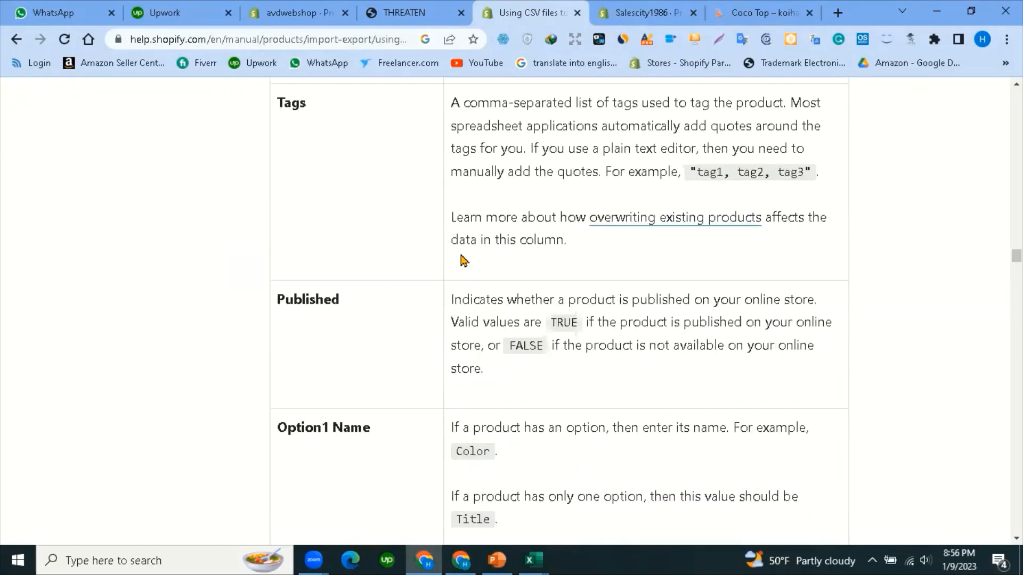
scroll(462, 261, up, 20)
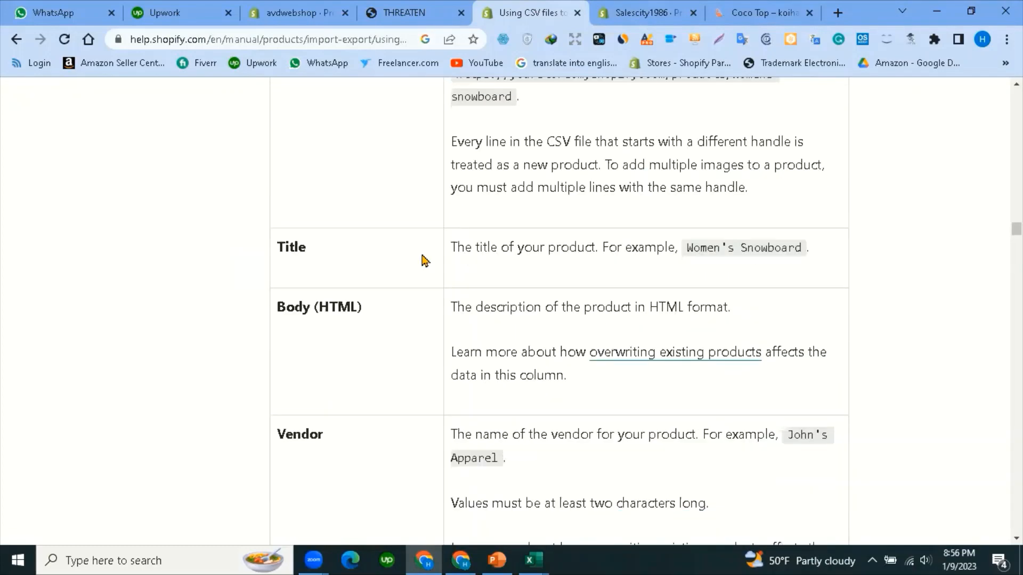
scroll(449, 261, up, 3)
scroll(467, 259, up, 4)
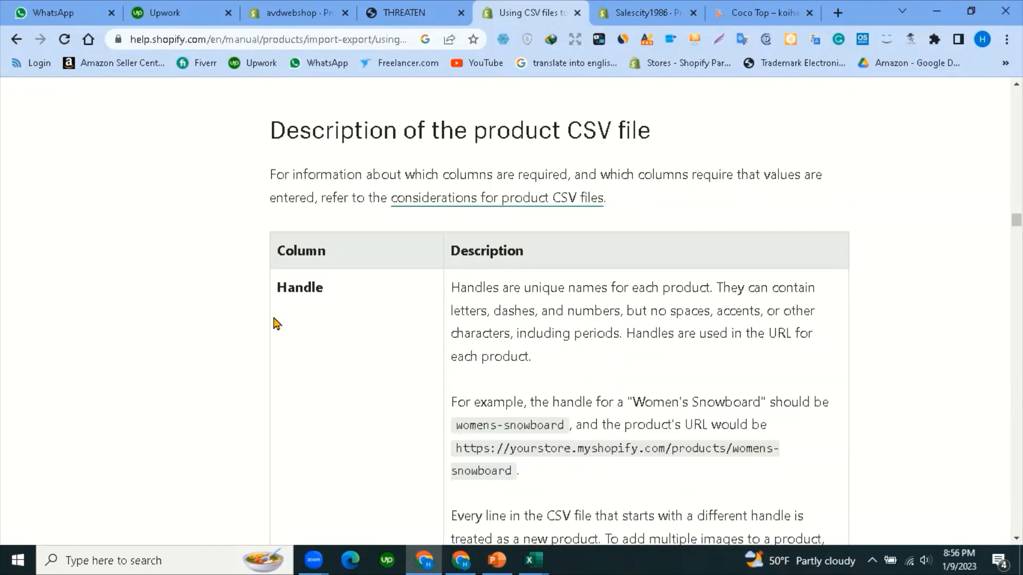
scroll(447, 310, down, 7)
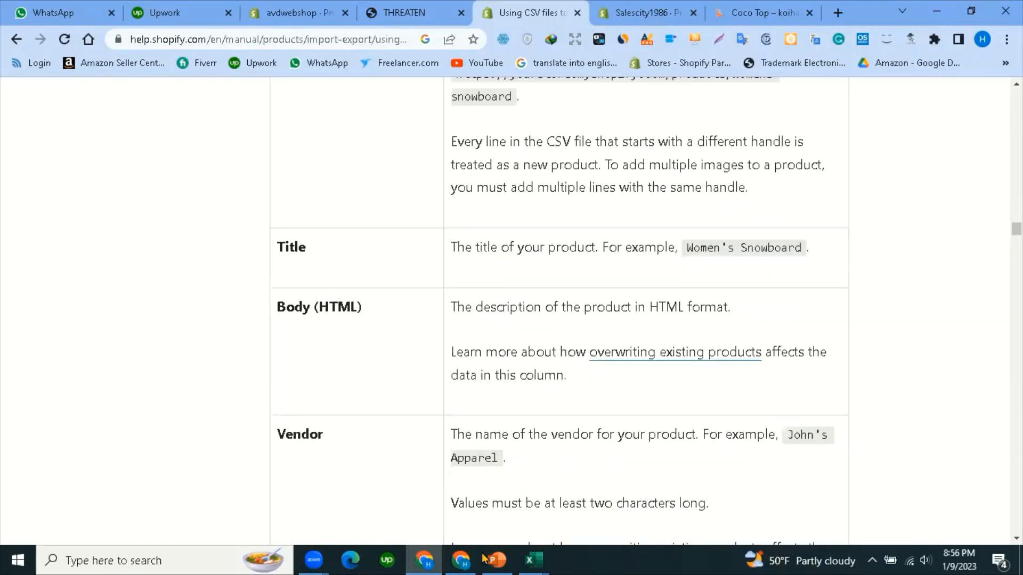
Show the Excel product template beside the browser and select cell C3 in the Body (HTML) column.
click(971, 11)
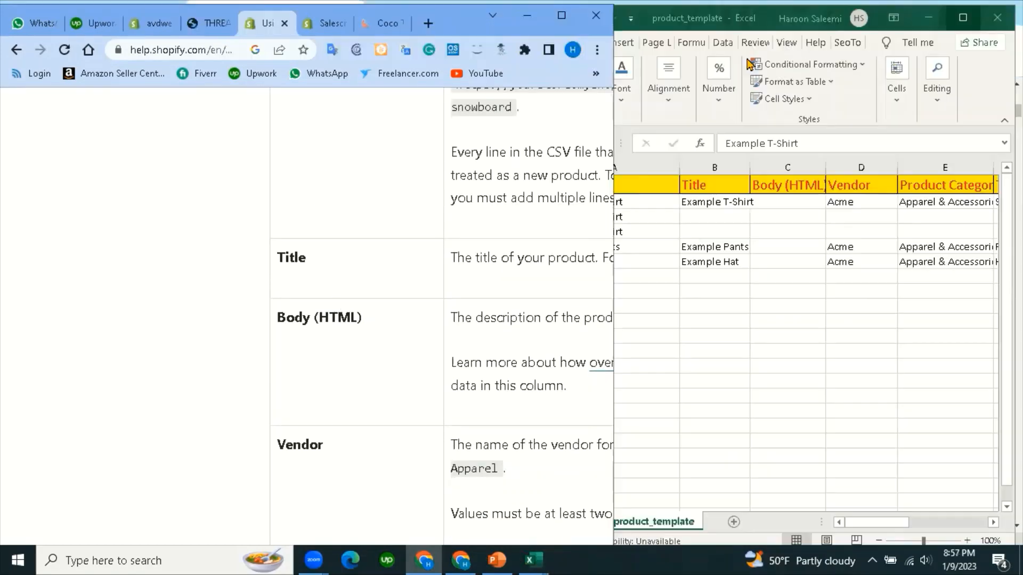
click(709, 276)
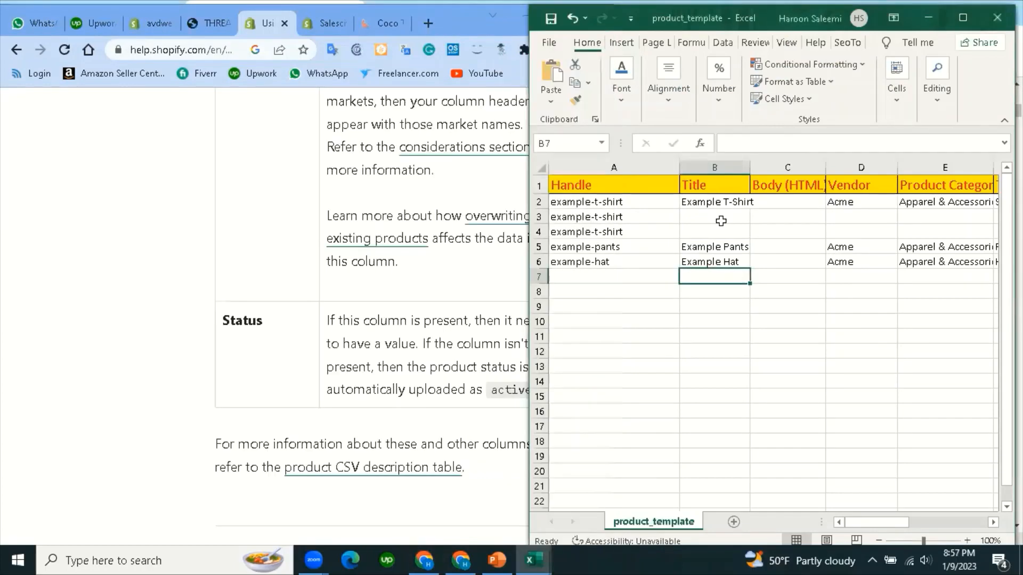
click(717, 203)
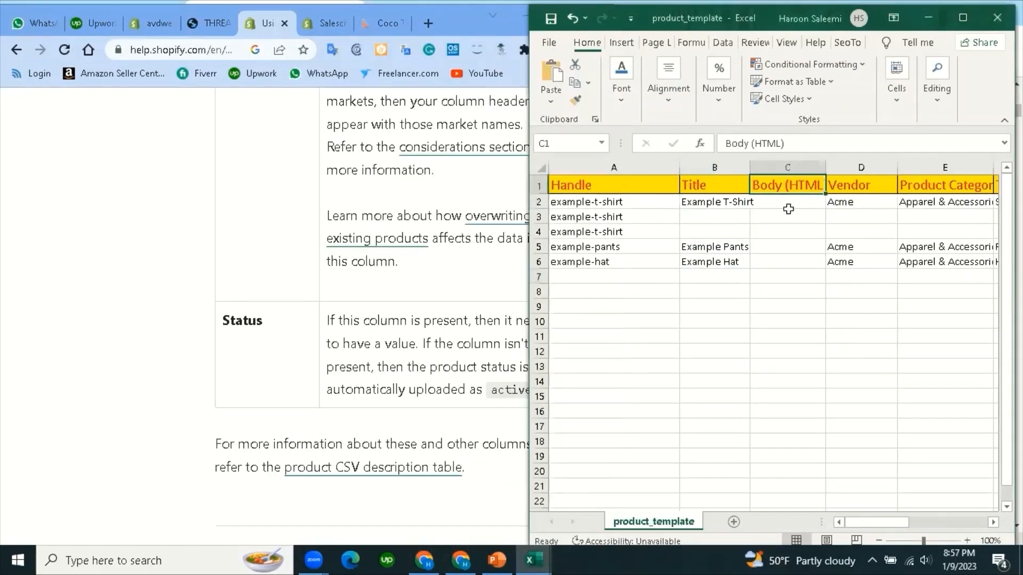
click(788, 215)
Skim the help page's default column values, then bring up the Coco Top product page in a maximized browser window.
scroll(344, 277, up, 3)
scroll(344, 276, up, 4)
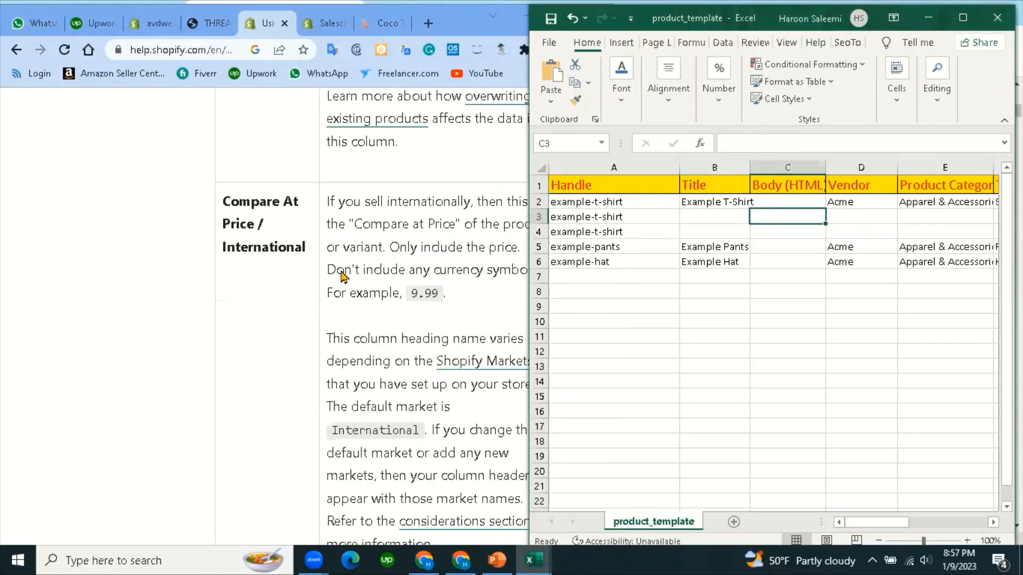
scroll(341, 268, up, 8)
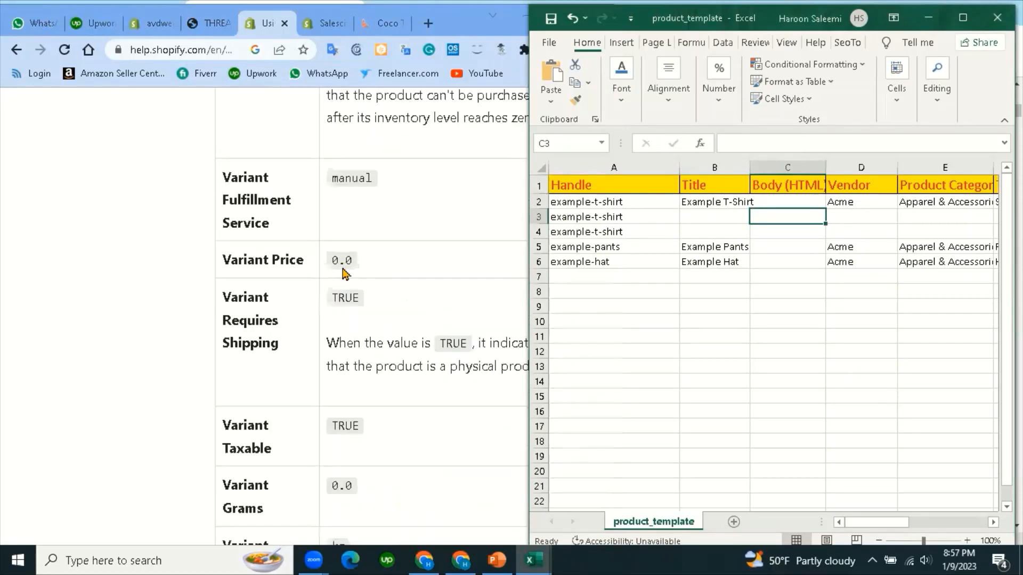
scroll(344, 273, up, 10)
scroll(340, 283, down, 5)
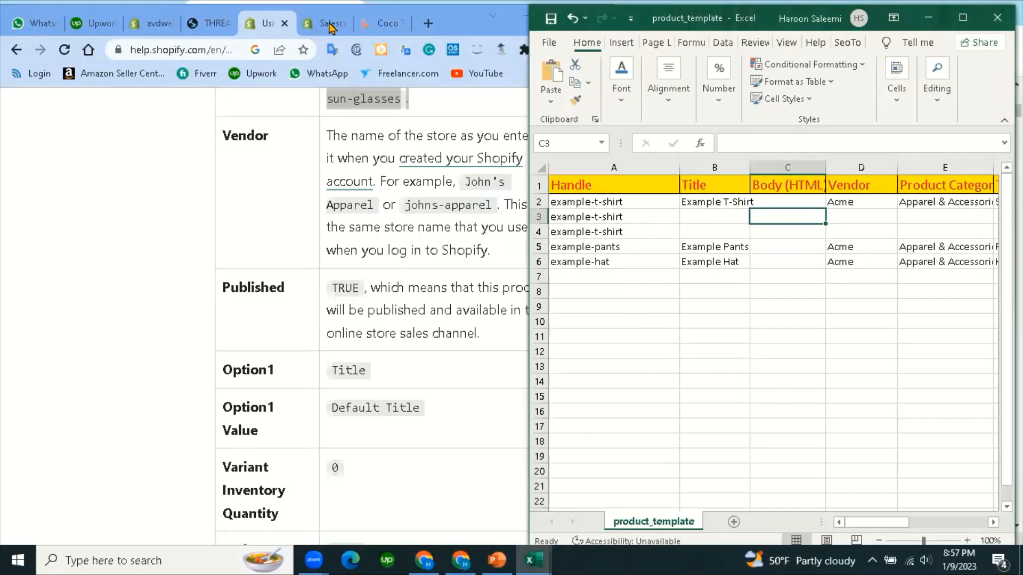
click(329, 27)
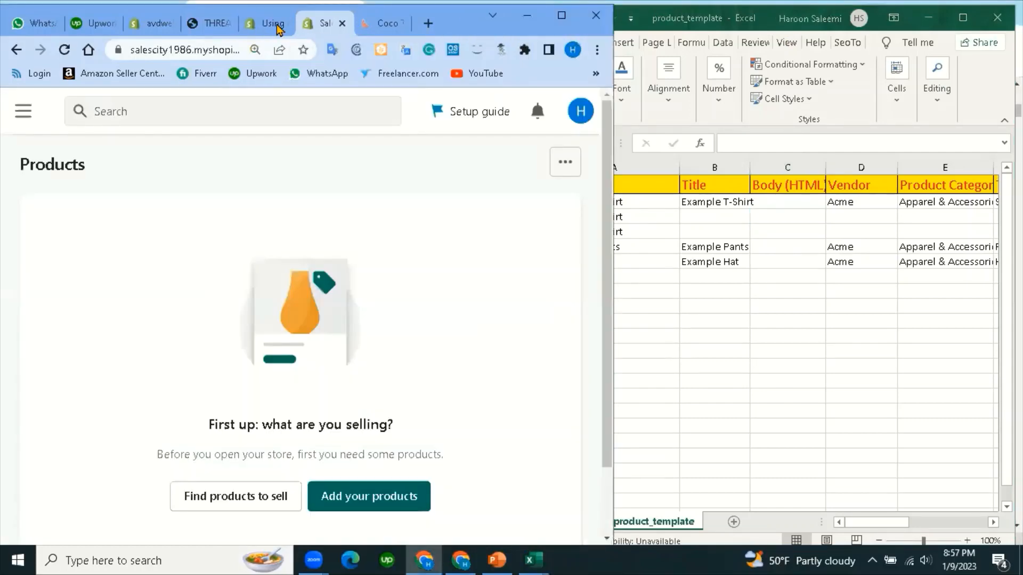
click(277, 26)
click(377, 27)
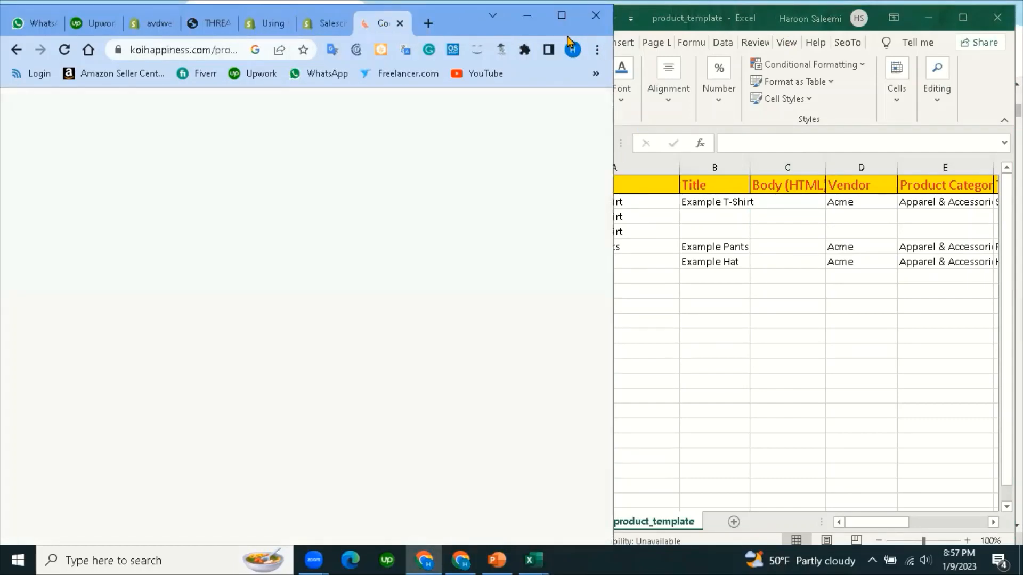
click(556, 17)
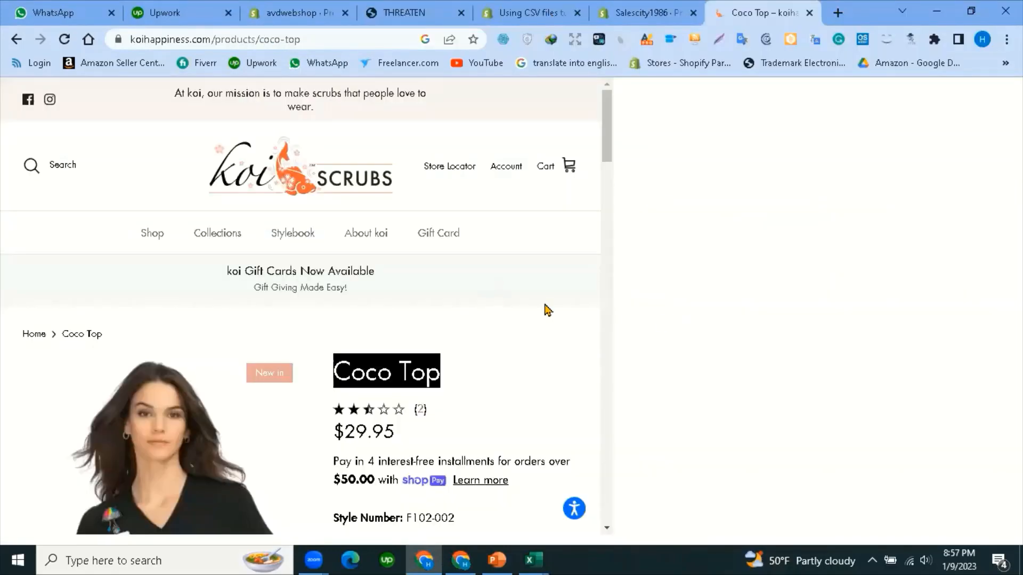
Highlight the full product description and its bullet list under Details on the Coco Top page.
scroll(724, 325, down, 5)
scroll(554, 266, down, 3)
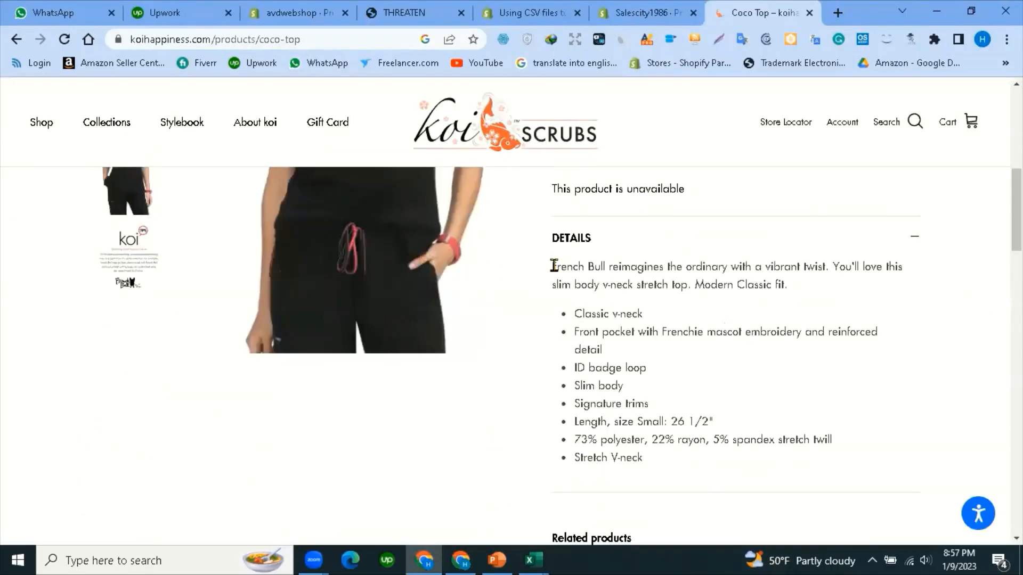
drag(554, 265, 612, 359)
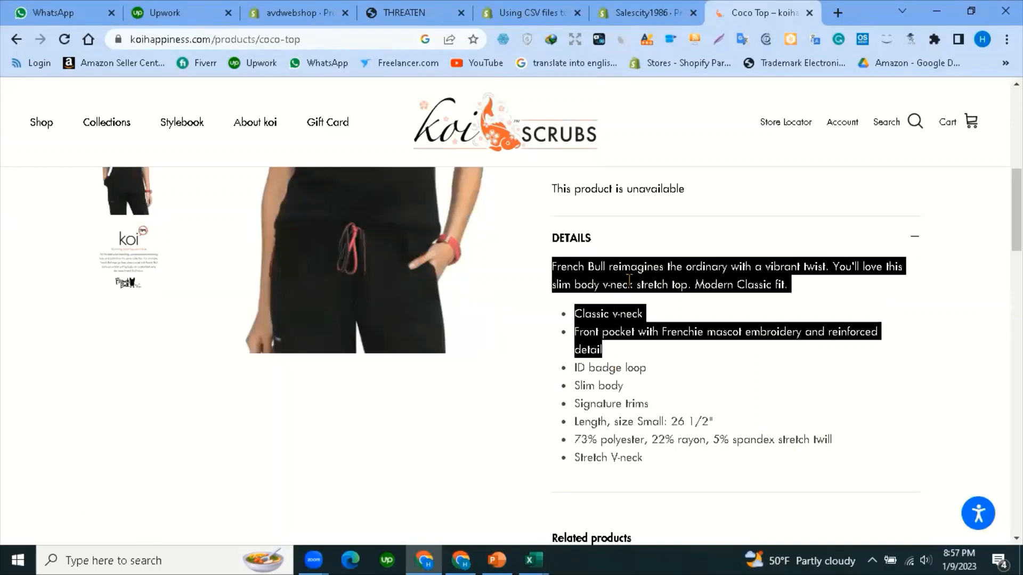
drag(630, 279, 693, 284)
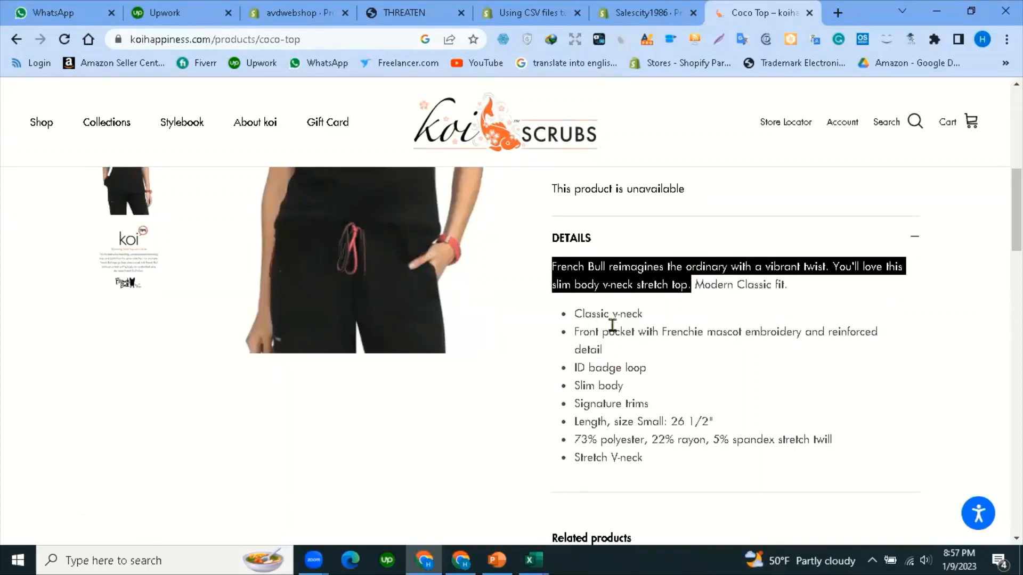
scroll(593, 328, down, 2)
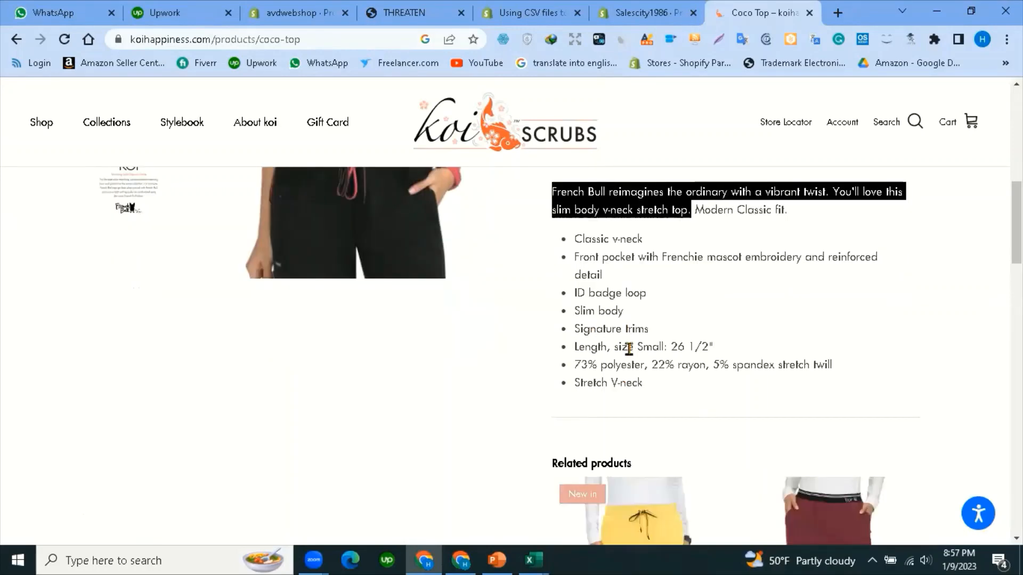
scroll(630, 352, down, 1)
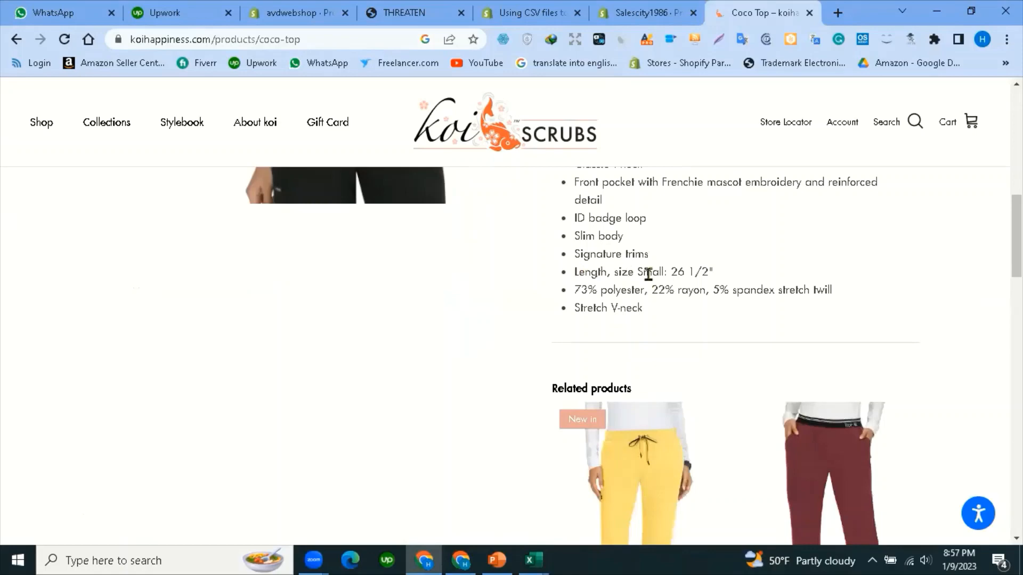
drag(651, 273, 579, 272)
drag(644, 309, 690, 386)
scroll(593, 273, up, 1)
click(581, 246)
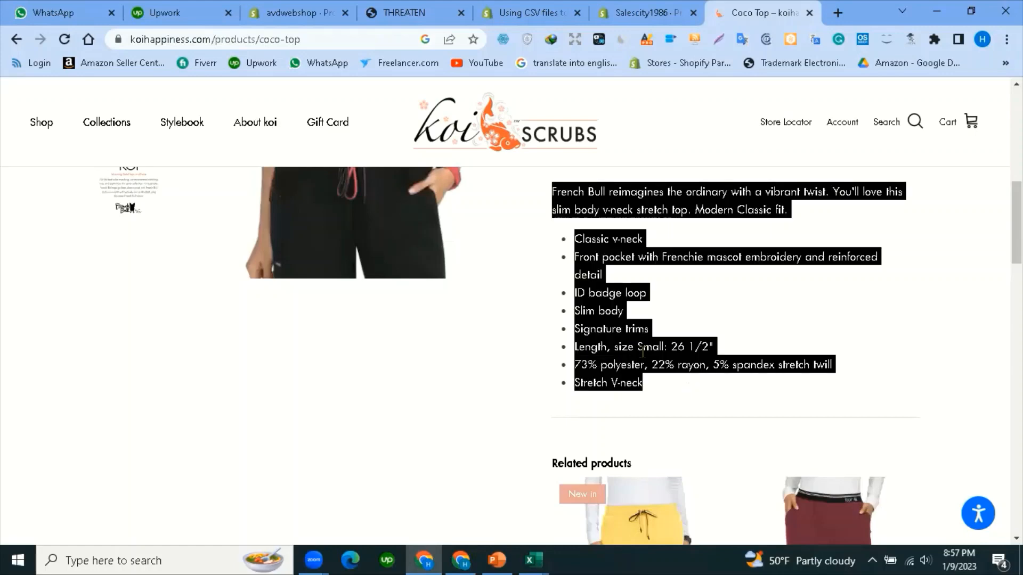
Go back to Shopify's CSV help page and locate the Body (HTML) row in the product CSV file description.
click(613, 145)
click(644, 11)
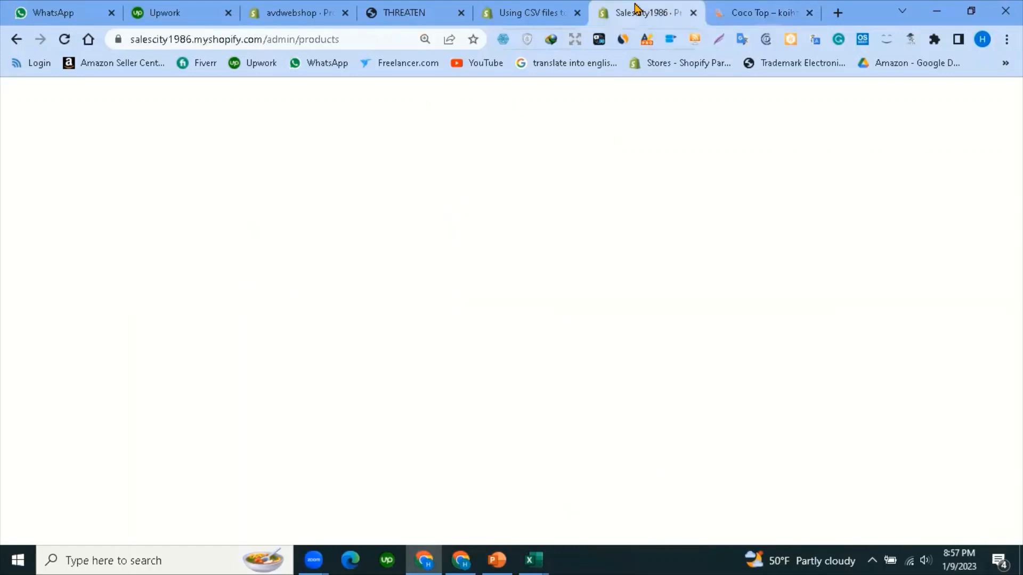
click(568, 8)
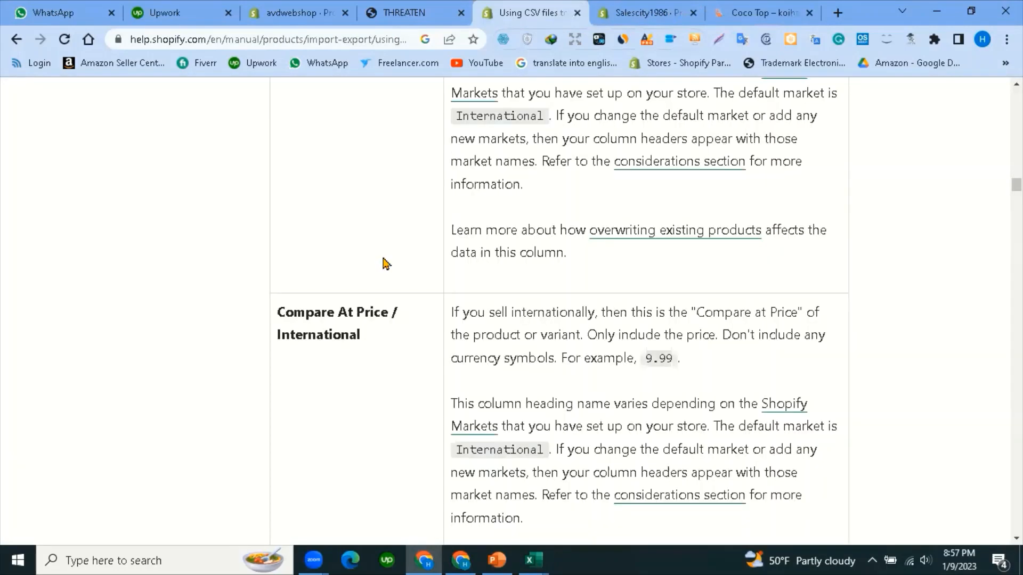
scroll(458, 248, up, 15)
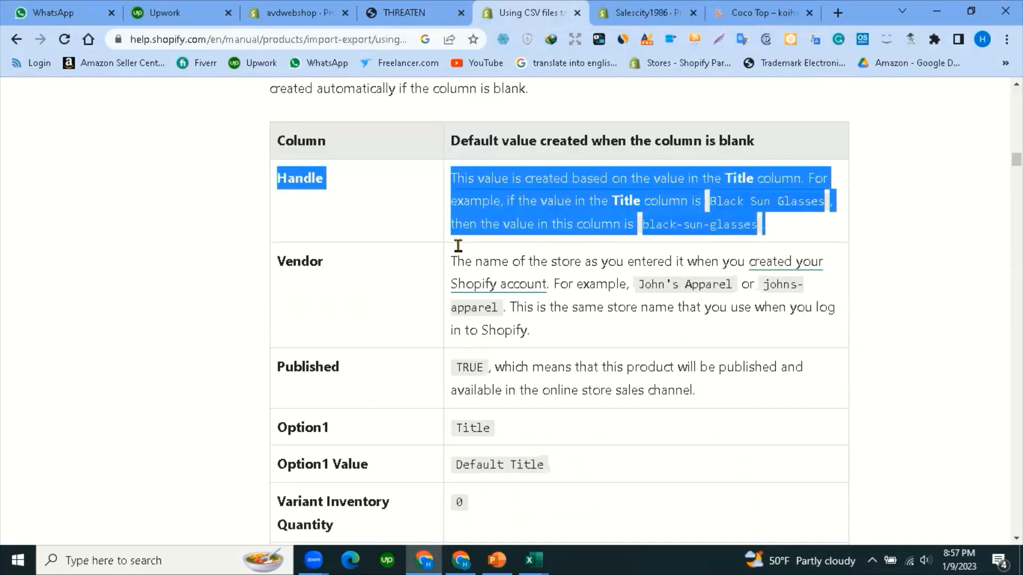
scroll(361, 231, down, 3)
scroll(360, 231, up, 3)
scroll(423, 279, down, 10)
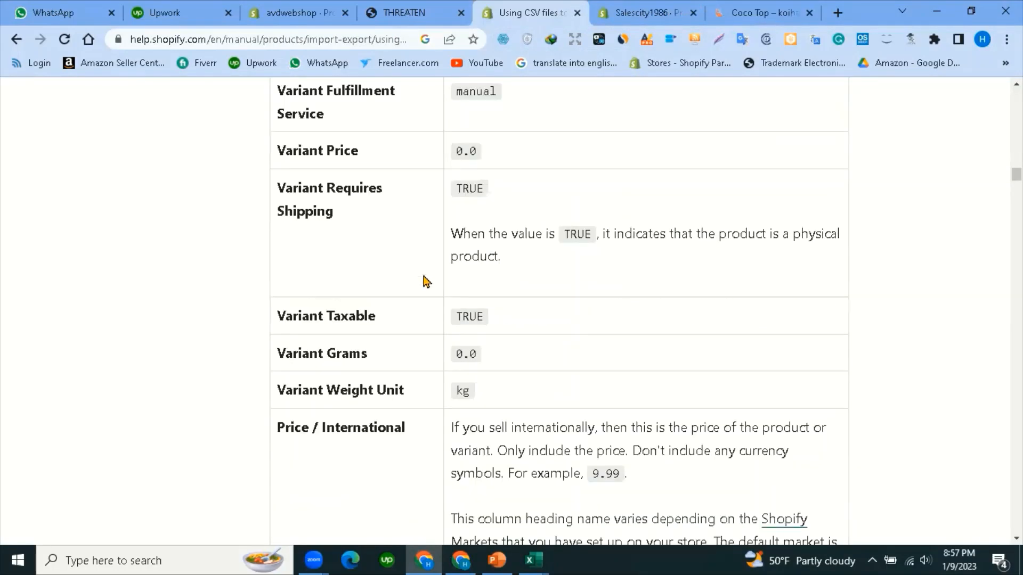
scroll(426, 281, down, 10)
scroll(397, 290, up, 20)
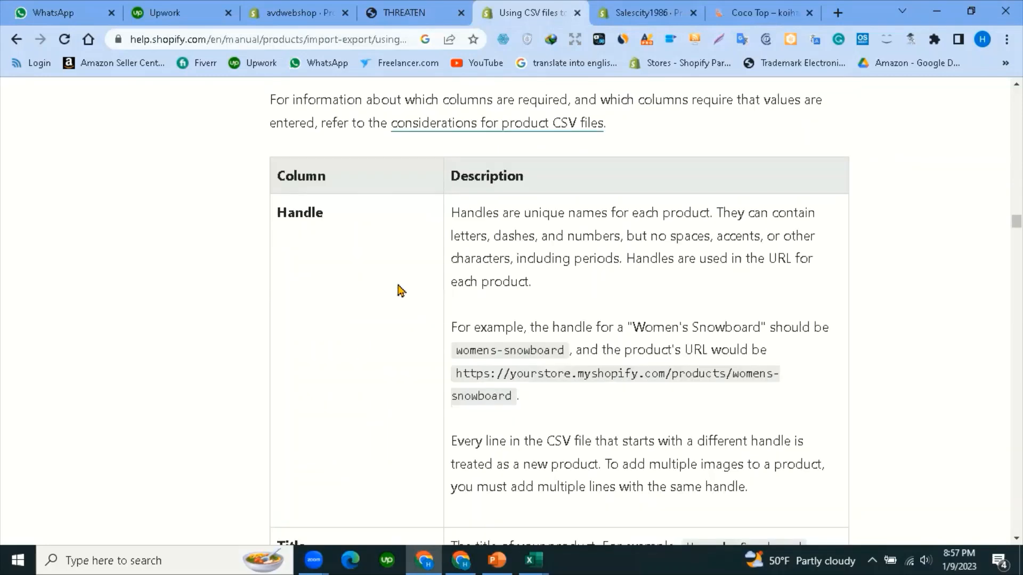
scroll(384, 318, down, 5)
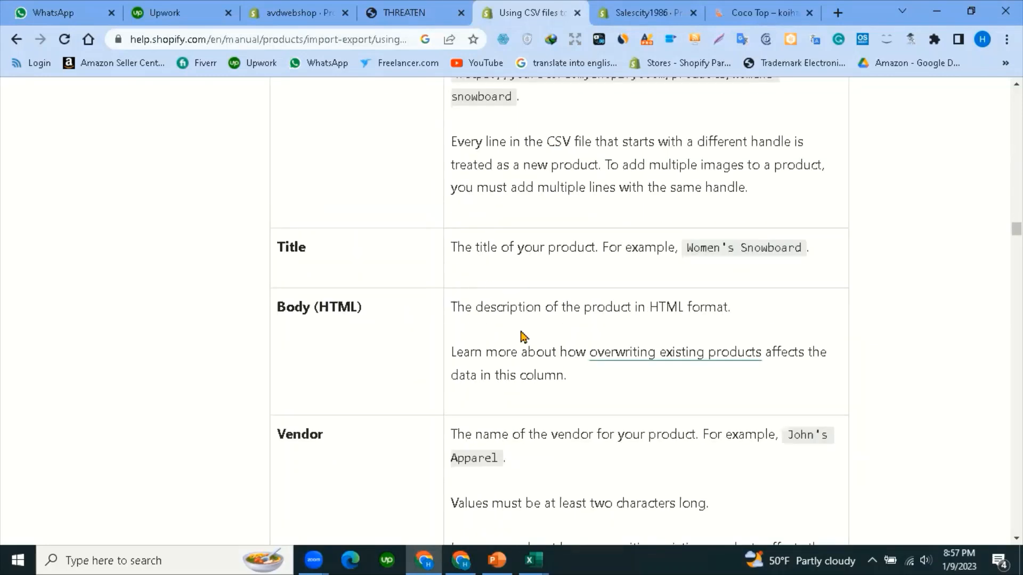
scroll(301, 278, down, 1)
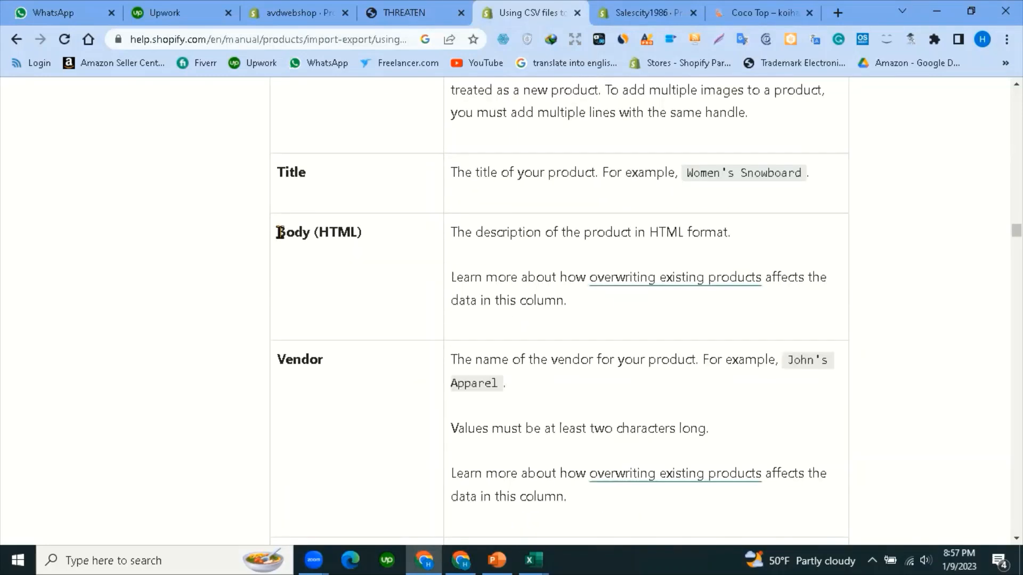
Highlight the Body (HTML) column name and the words "HTML format" in its description.
triple_click(386, 236)
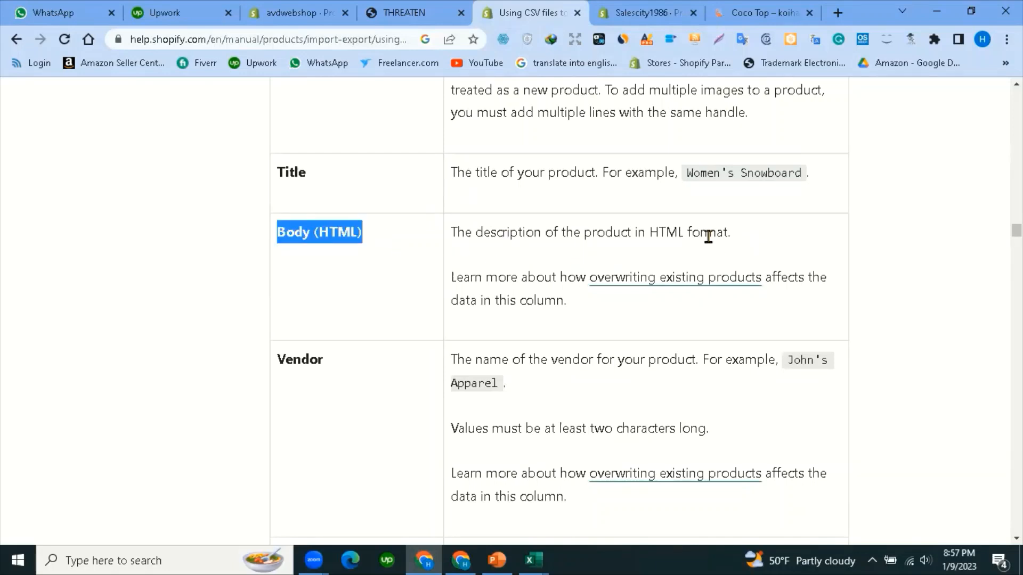
drag(652, 232, 738, 248)
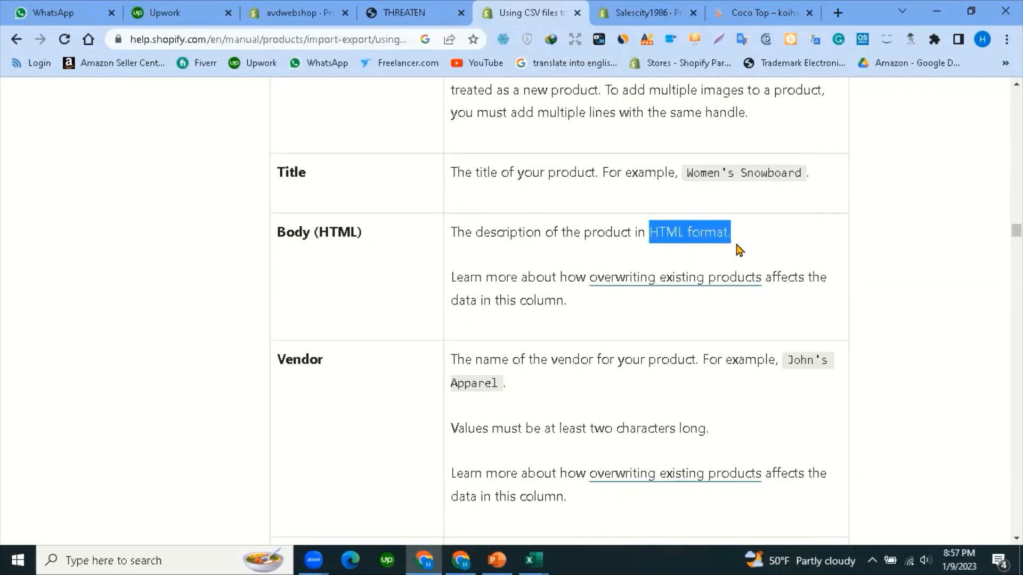
click(724, 267)
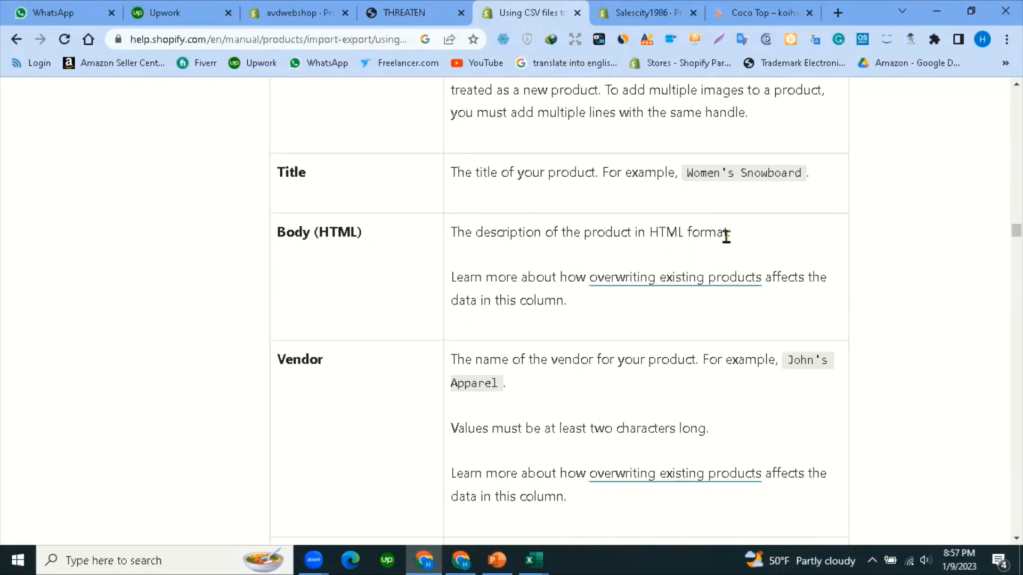
drag(653, 233, 737, 247)
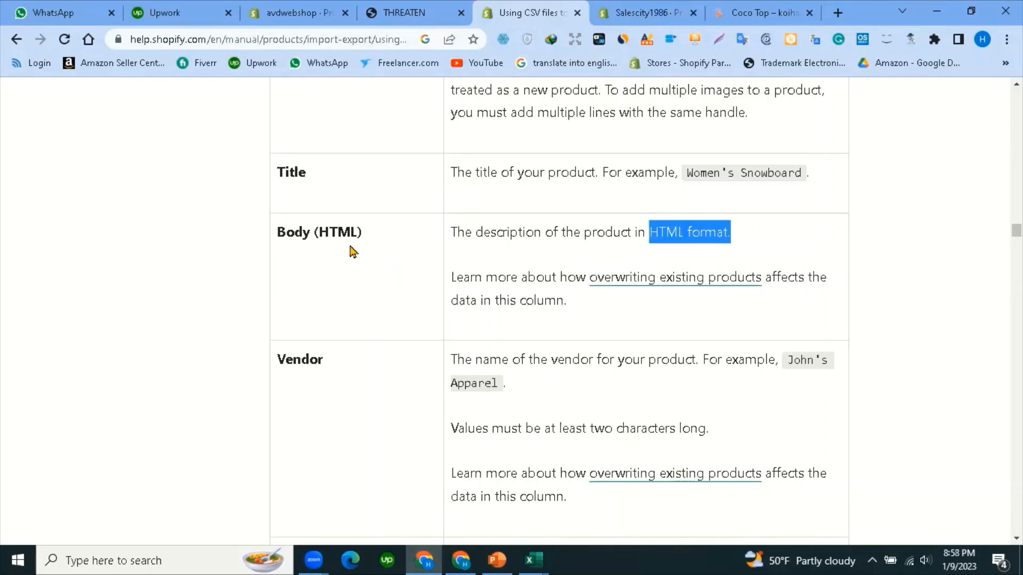
click(511, 235)
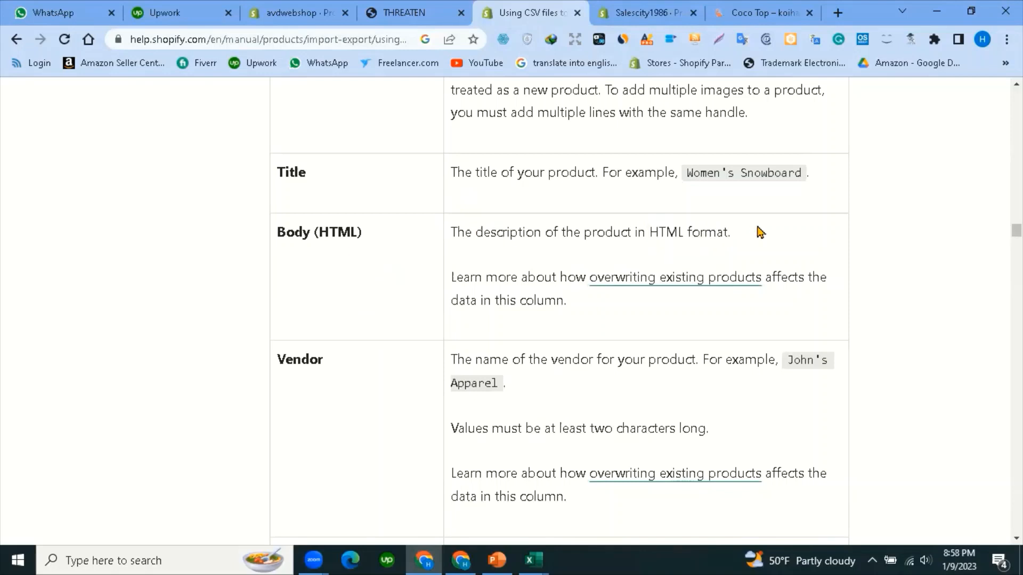
Highlight the Body (HTML) description sentence and the beginning of the Vendor description in the CSV column table.
drag(457, 233, 749, 235)
scroll(299, 292, down, 1)
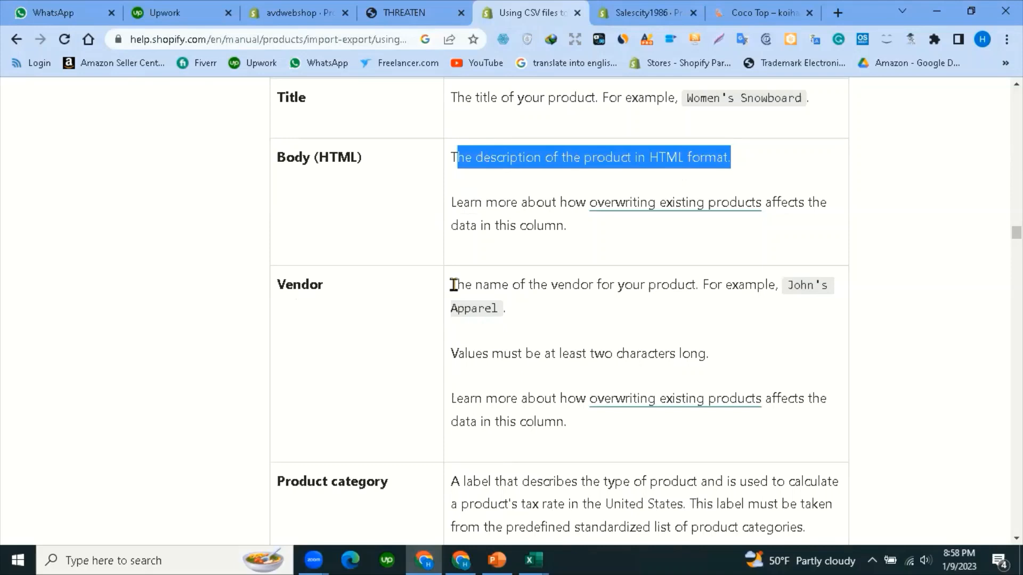
drag(454, 285, 519, 291)
click(350, 331)
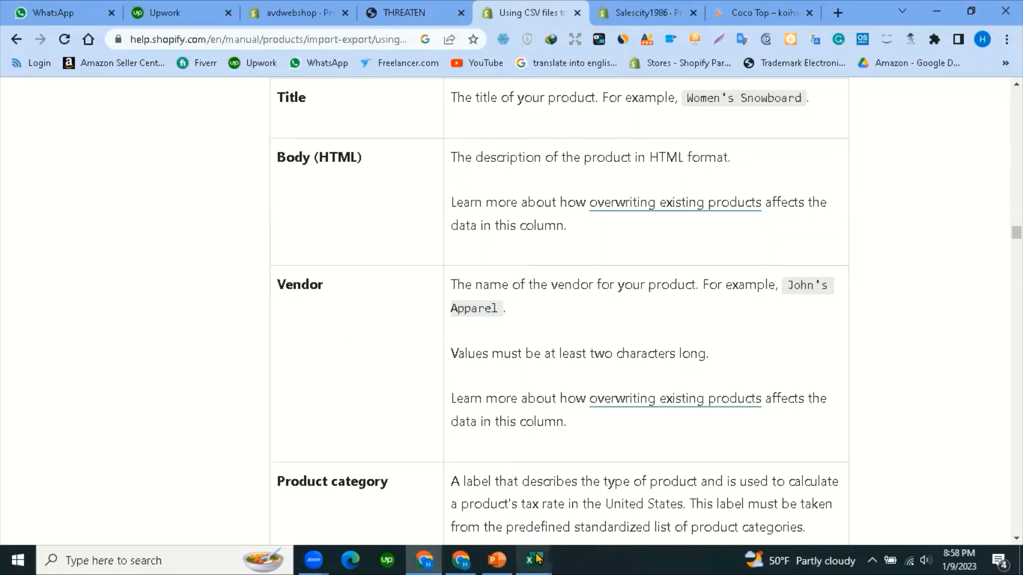
Bring up the product_template workbook in Excel and examine the Vendor header and the example vendor entries beneath it.
mouse_move(539, 559)
click(610, 506)
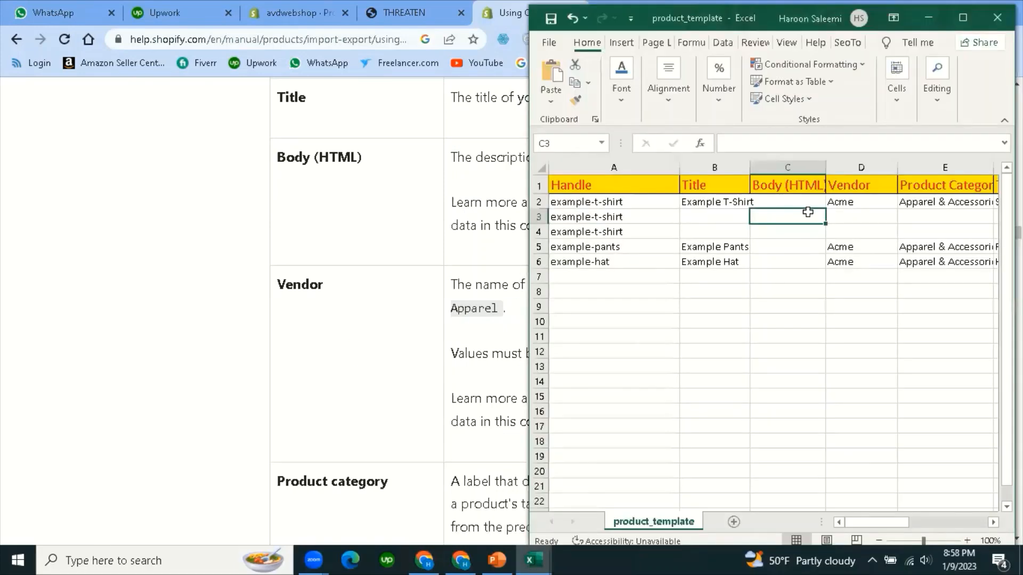
click(870, 185)
click(854, 204)
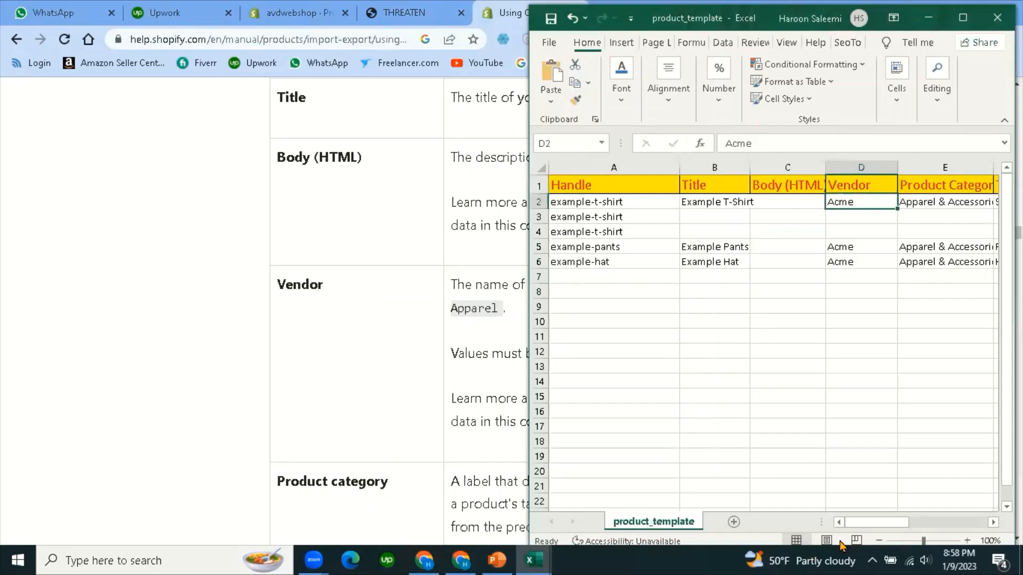
mouse_move(876, 525)
mouse_down()
mouse_move(895, 523)
mouse_move(856, 522)
mouse_up()
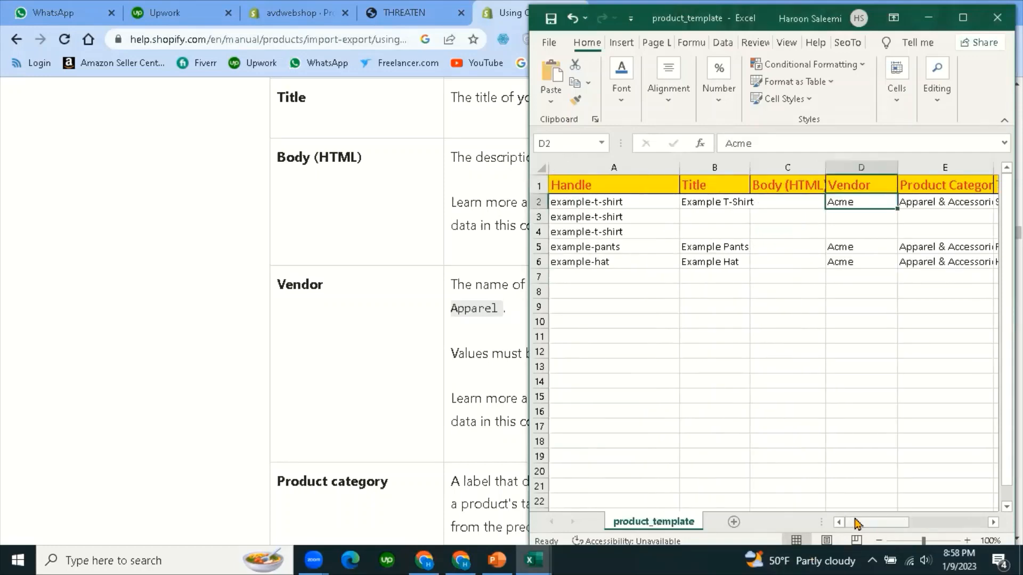
click(850, 307)
click(859, 204)
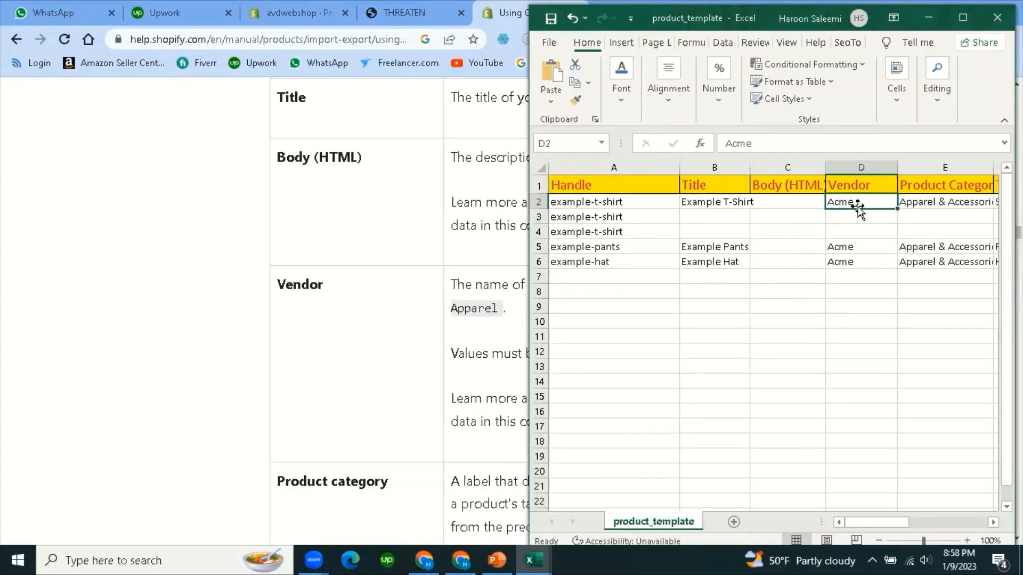
click(831, 288)
click(841, 249)
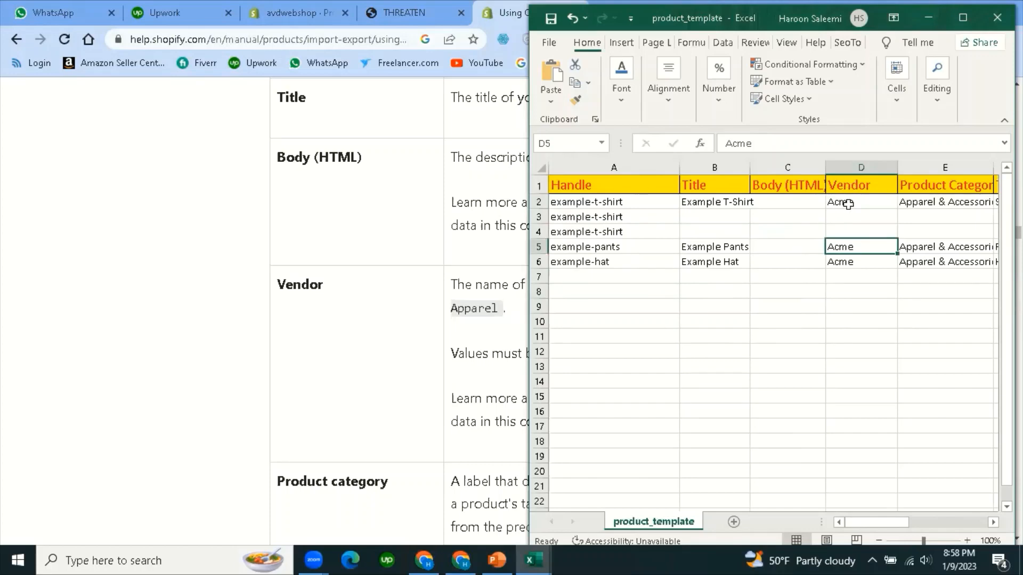
Clear the example vendor names from cells D2 to D7 in the Vendor column.
click(847, 203)
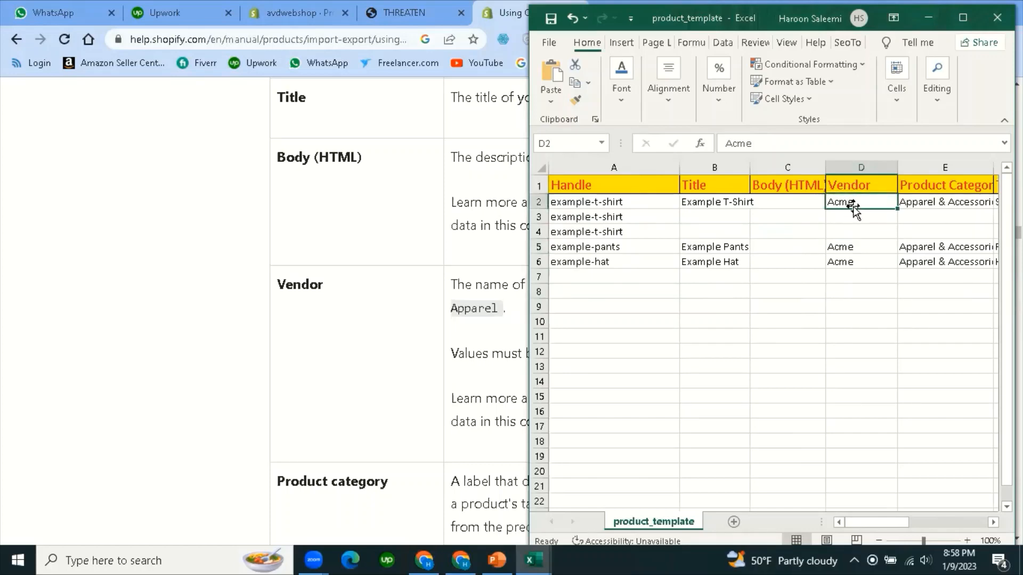
drag(855, 201, 850, 274)
key(Delete)
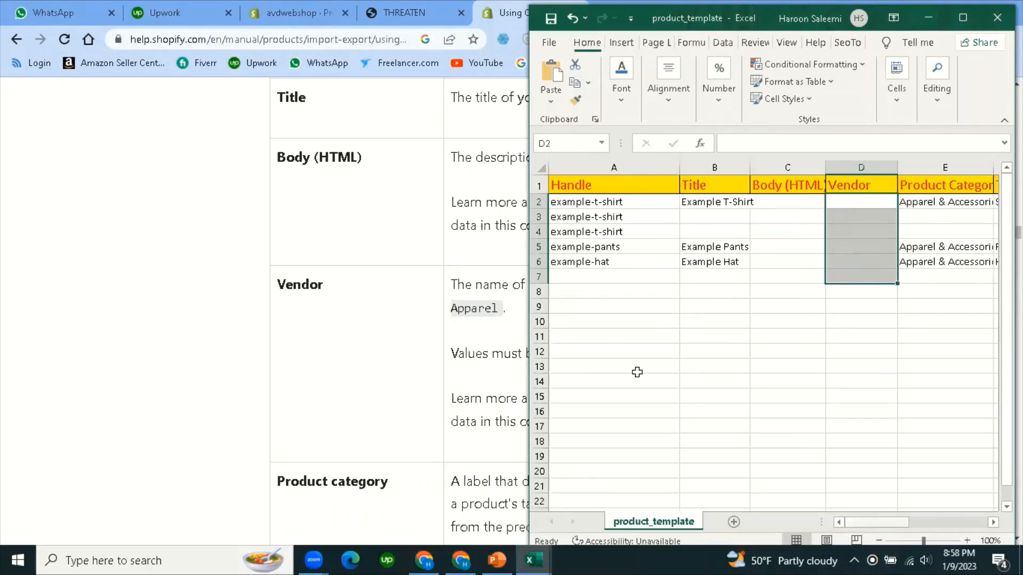
Go to the AVD store product page in the browser and examine the vendor names shown with the related products.
click(508, 12)
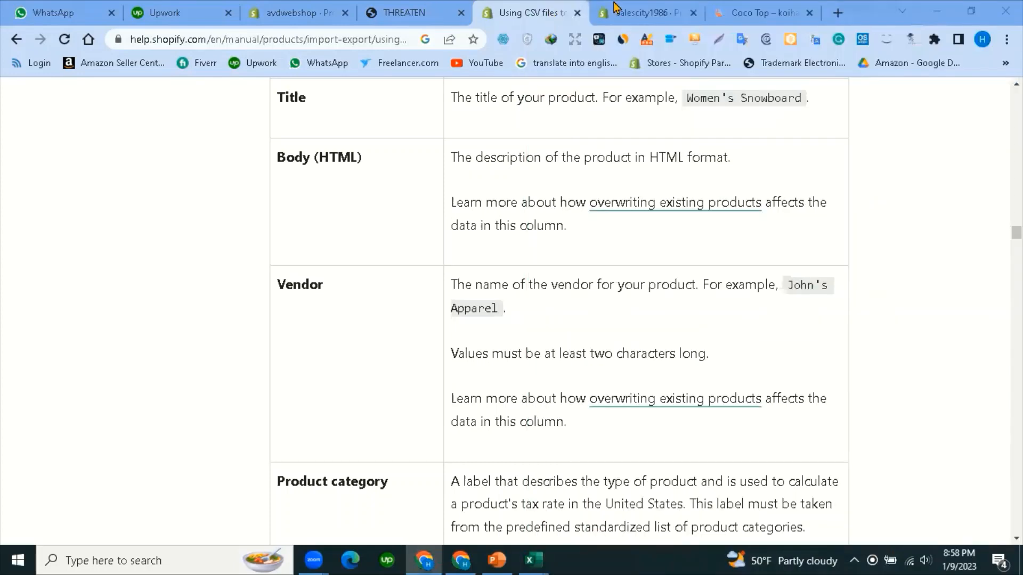
click(642, 12)
click(558, 7)
click(644, 13)
click(405, 12)
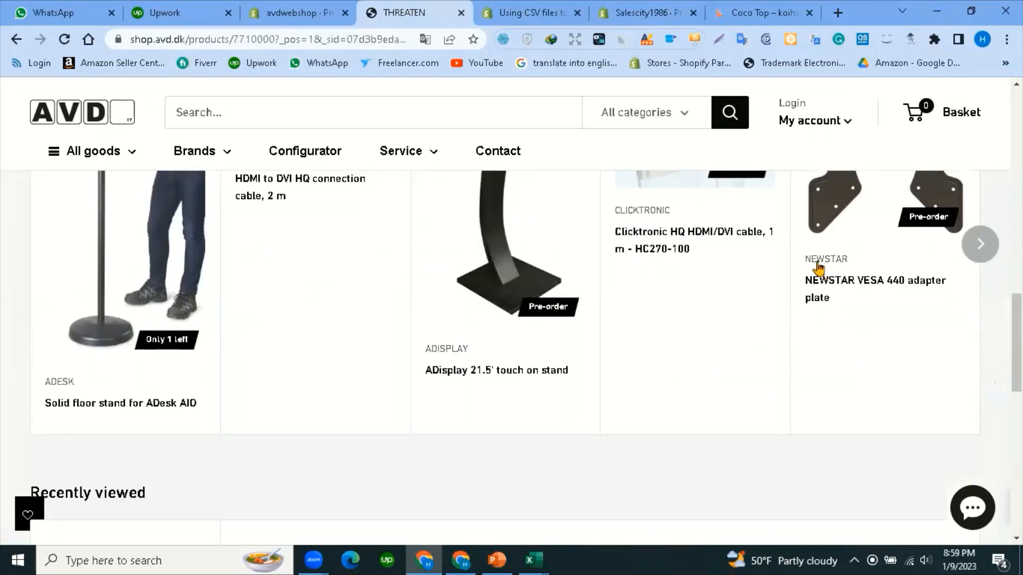
scroll(820, 282, down, 3)
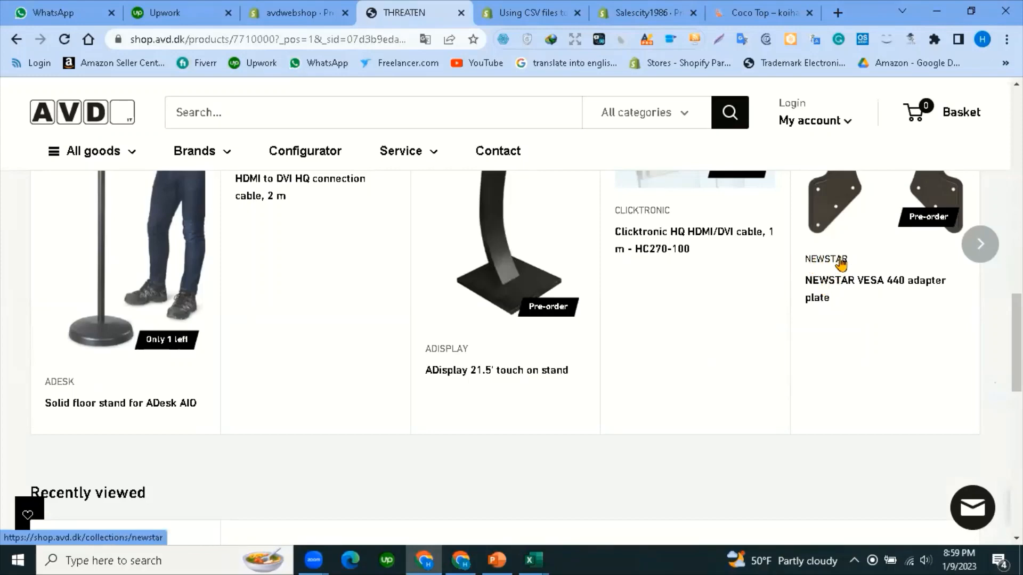
Return to Shopify's CSV help page and highlight the Product category row from its name through the Shopify Product Taxonomy path example.
click(537, 12)
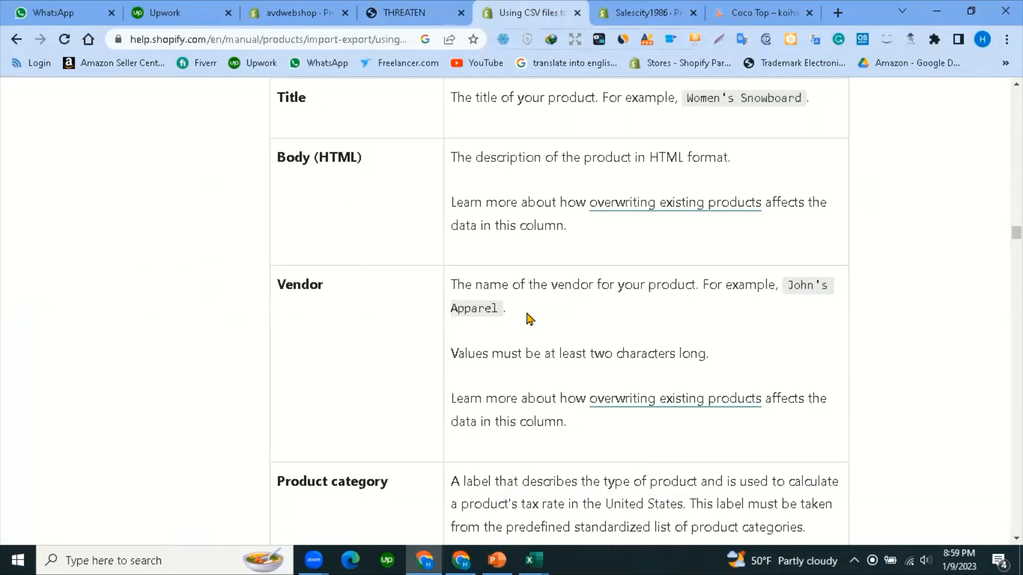
scroll(528, 319, down, 2)
scroll(427, 320, down, 1)
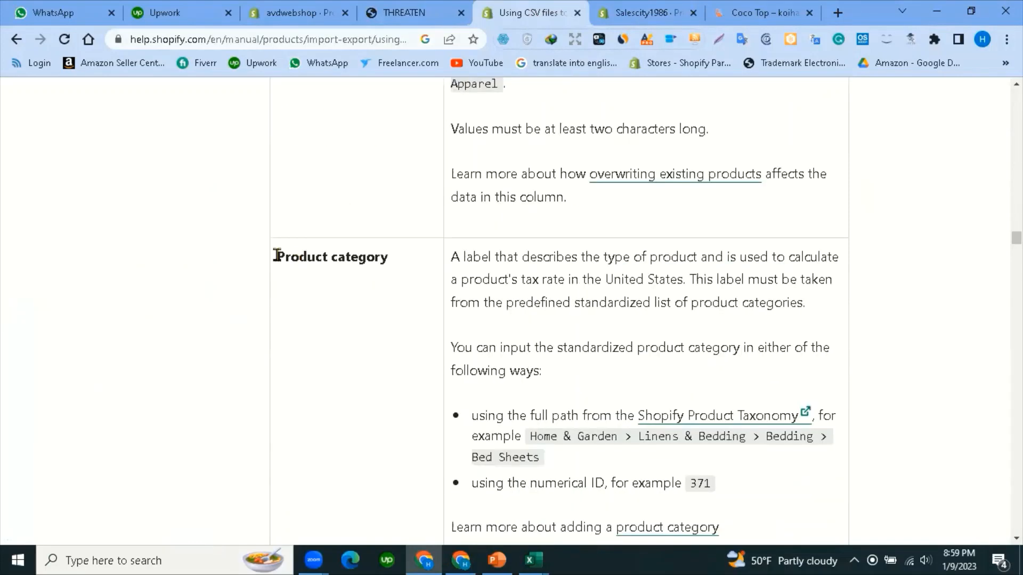
drag(366, 258, 616, 274)
click(500, 282)
scroll(452, 284, down, 1)
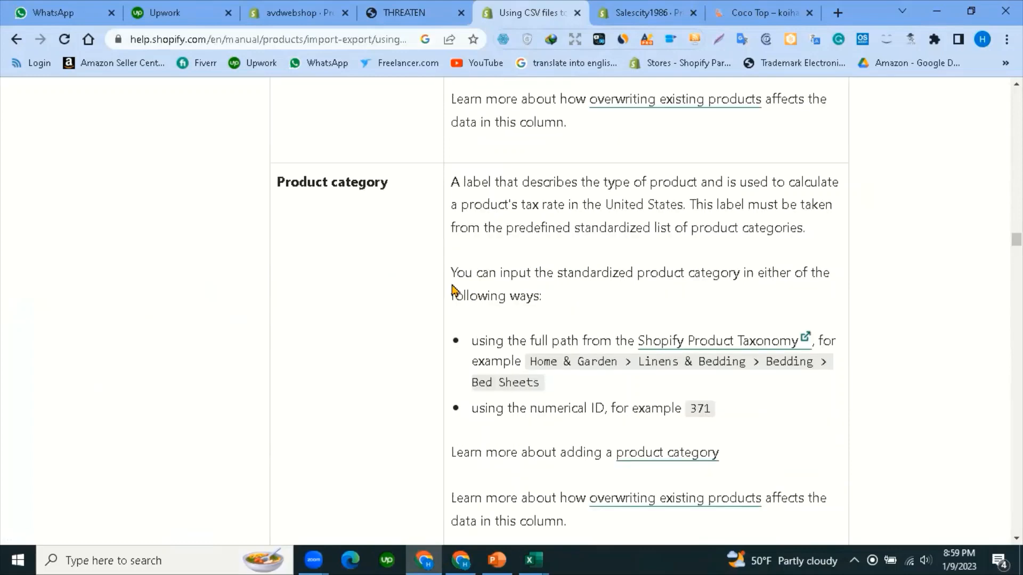
drag(296, 183, 592, 393)
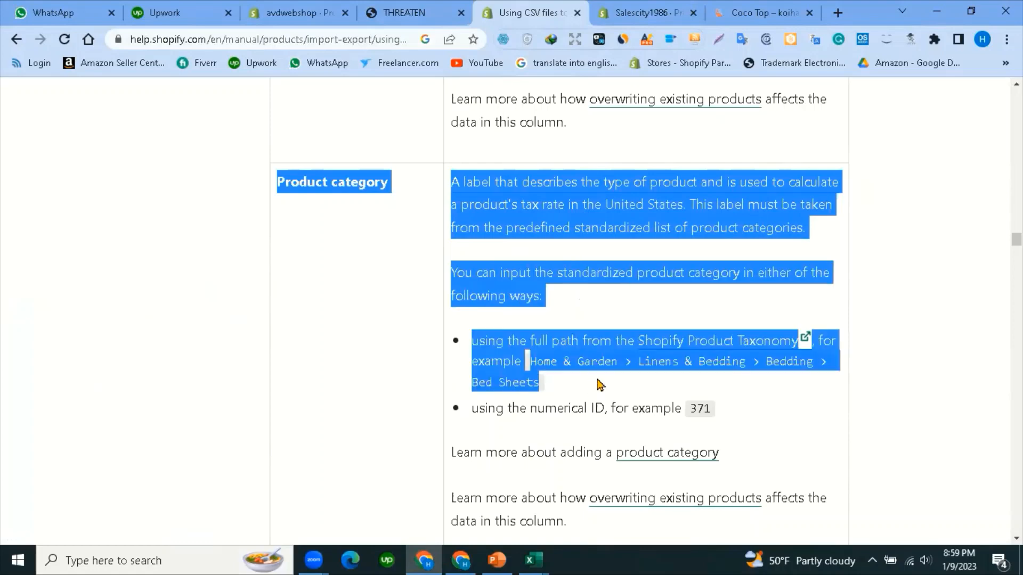
click(570, 205)
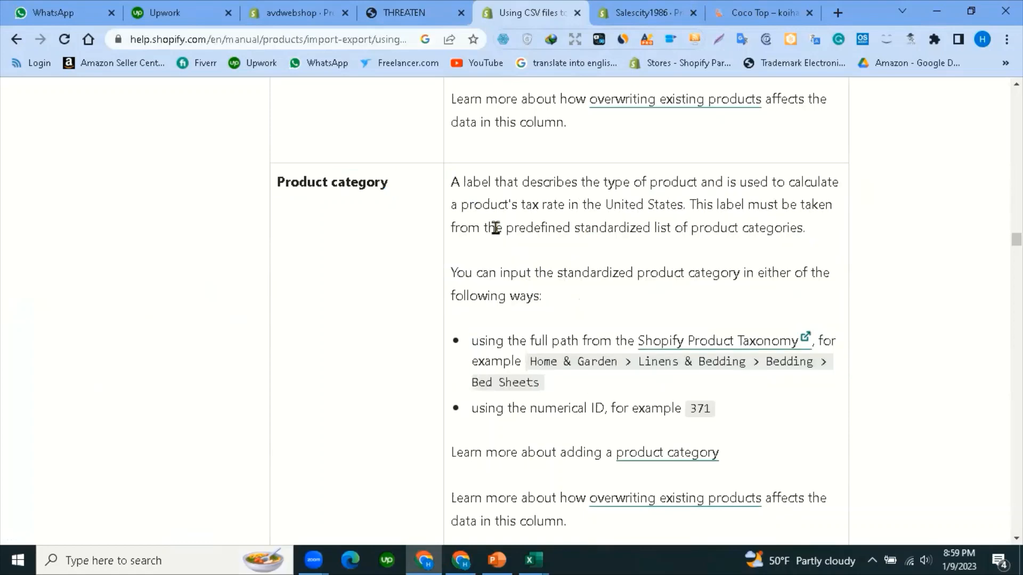
Highlight the Custom product type column name on the help page, and open the AVD store's page of all product categories.
scroll(496, 228, down, 5)
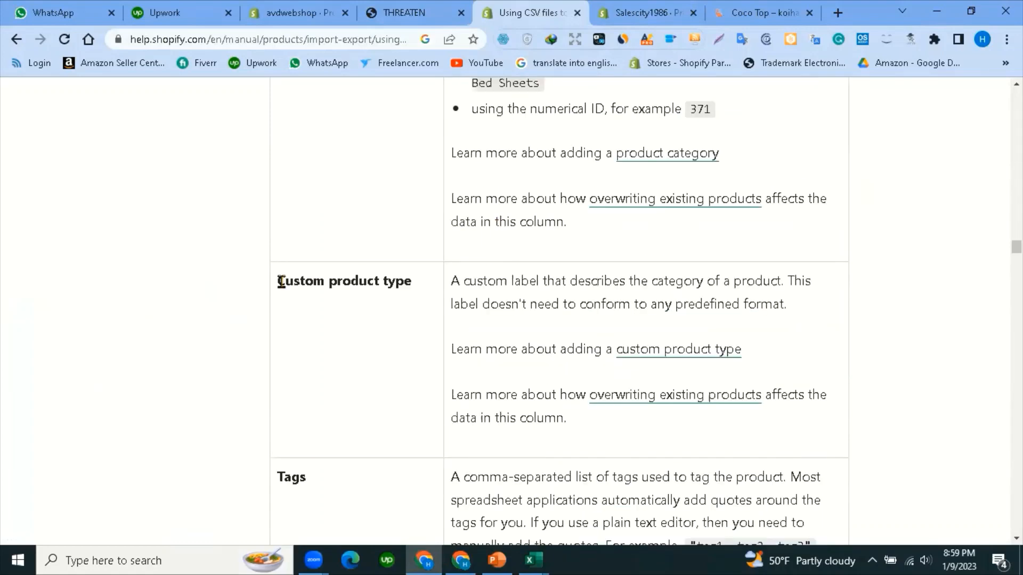
drag(281, 281, 416, 286)
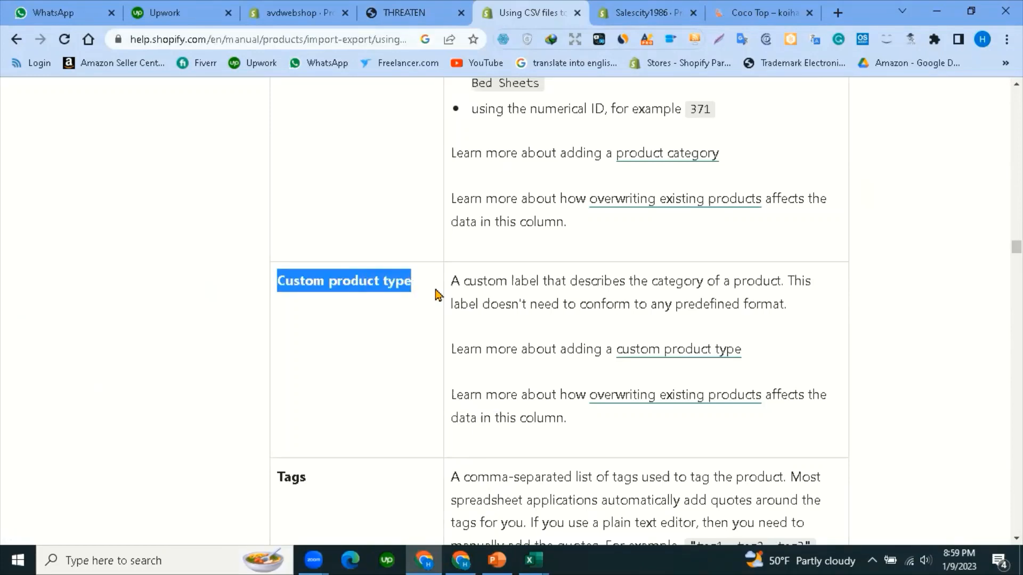
click(400, 13)
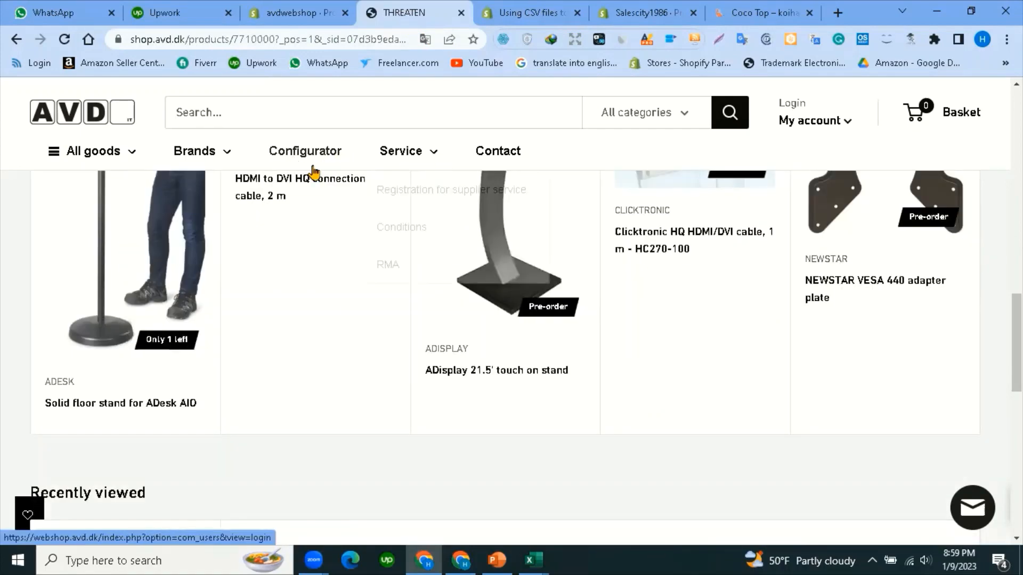
mouse_move(134, 157)
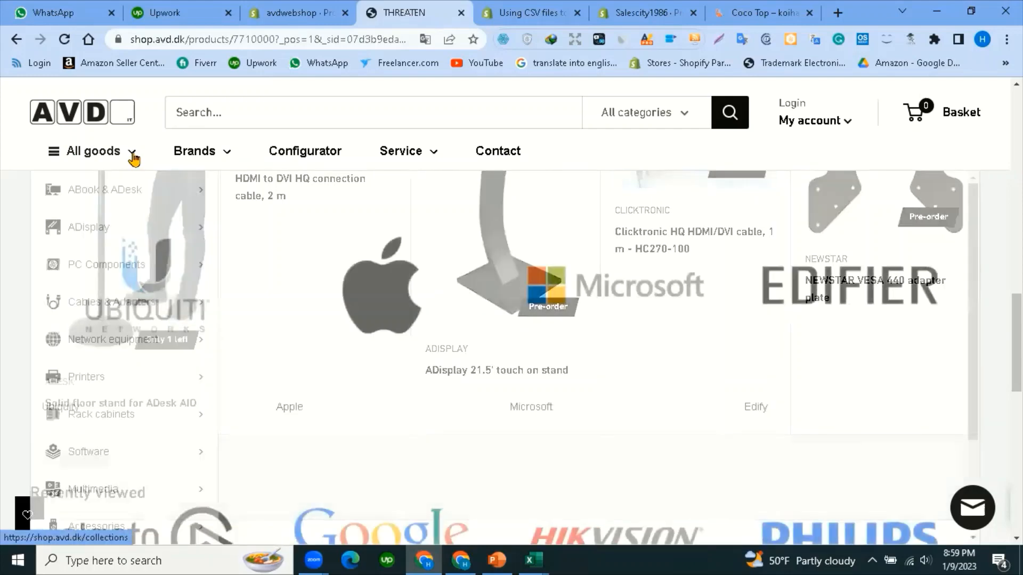
click(127, 156)
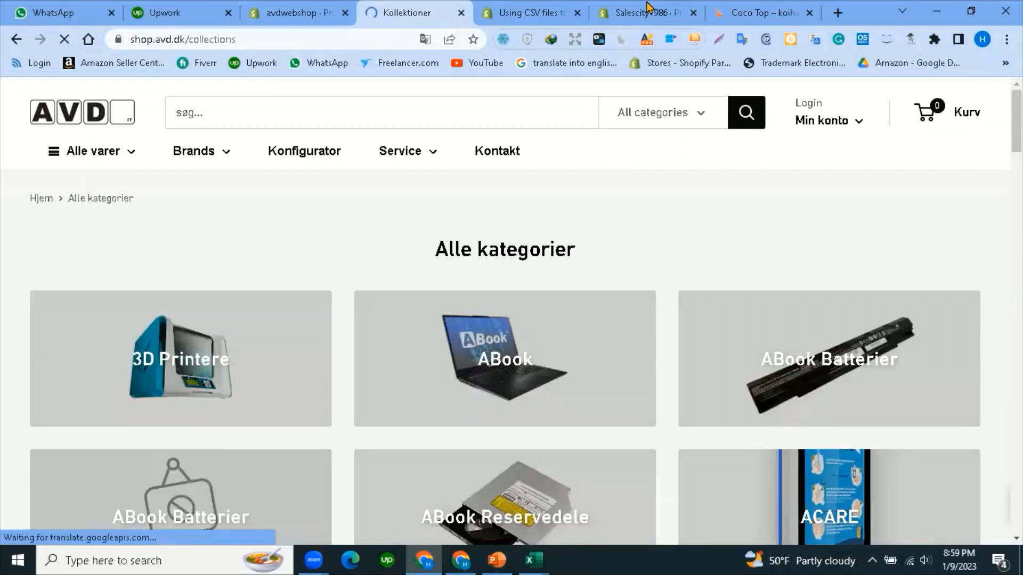
click(647, 7)
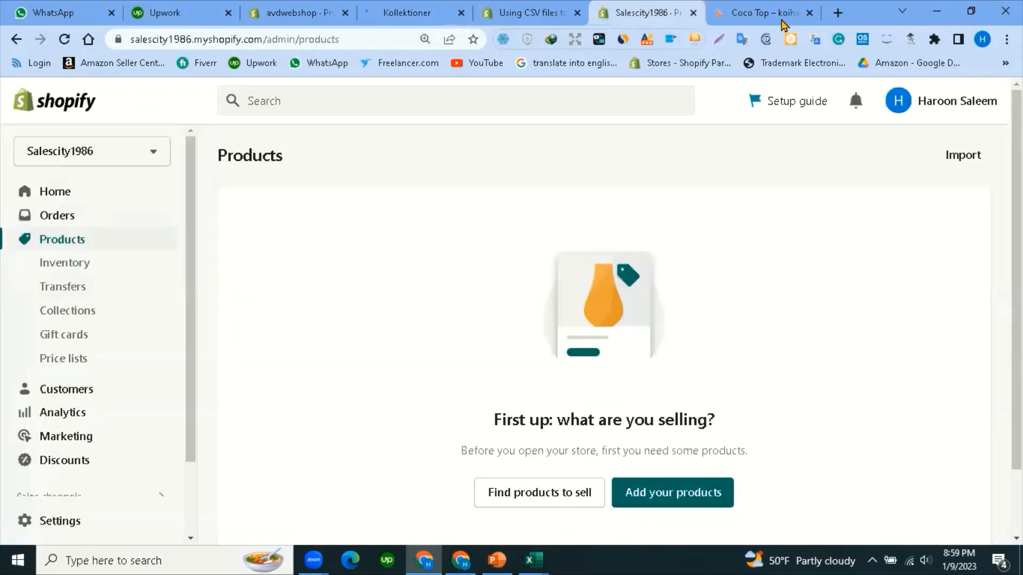
mouse_move(537, 558)
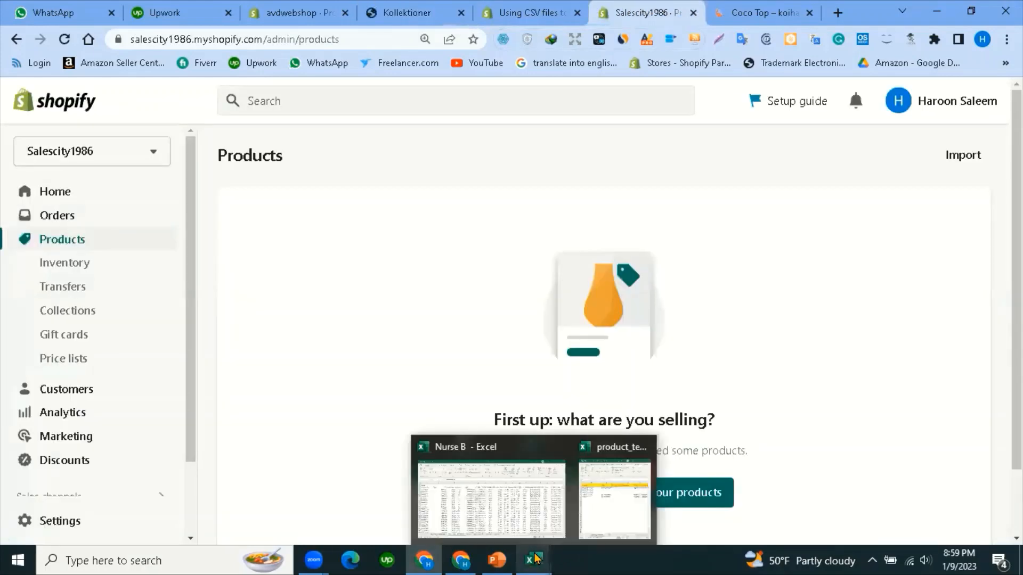
click(537, 506)
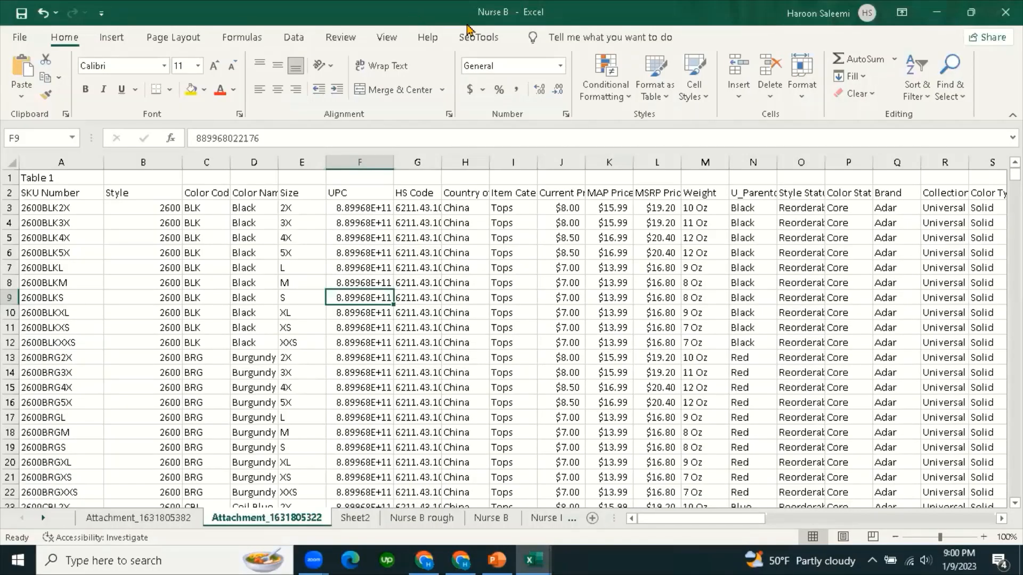
click(458, 558)
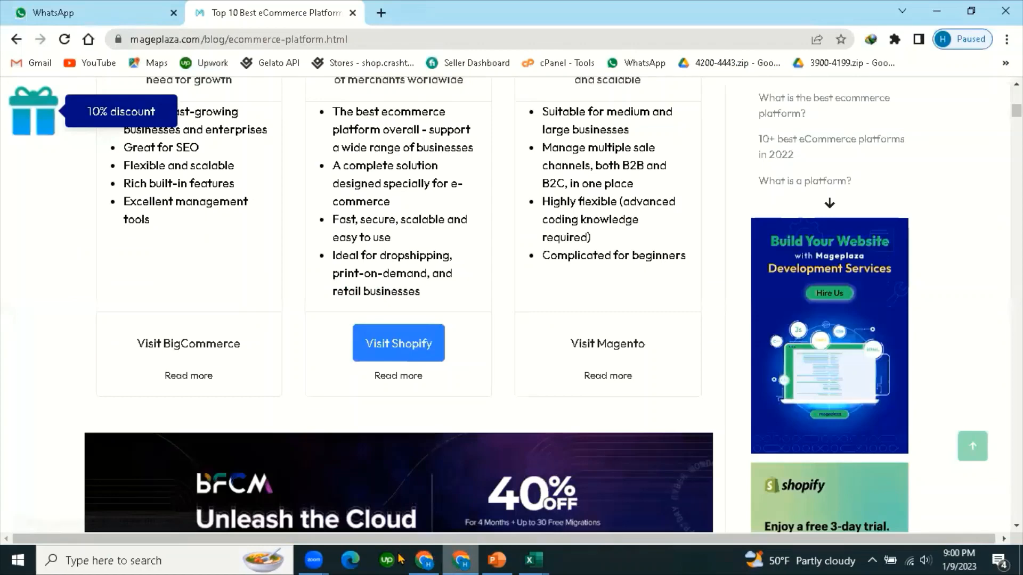
click(432, 559)
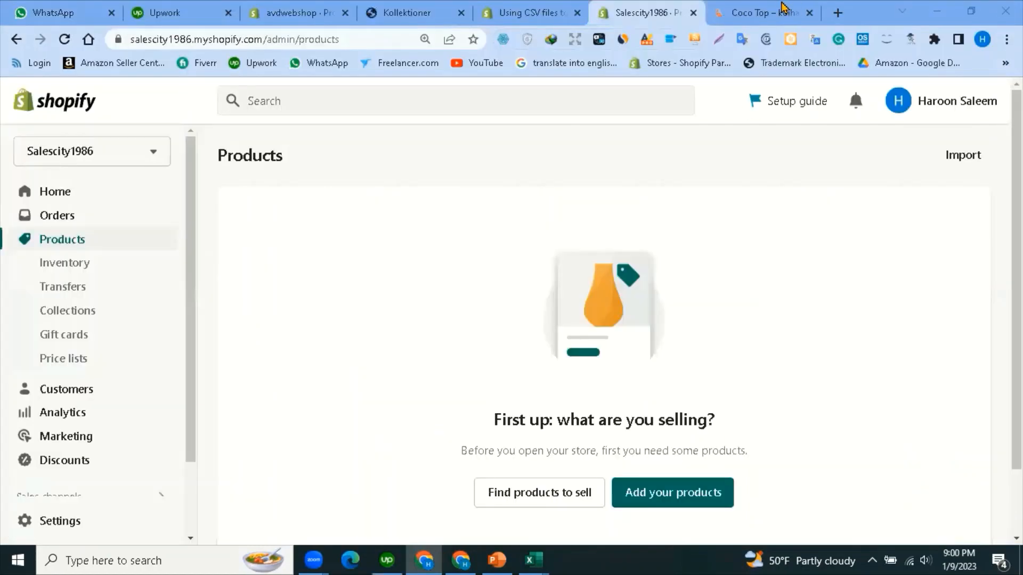
click(784, 9)
click(652, 8)
click(720, 7)
Return to the CSV help page, highlight the Custom product type name with its first description line, and bring up the product_template workbook.
click(516, 8)
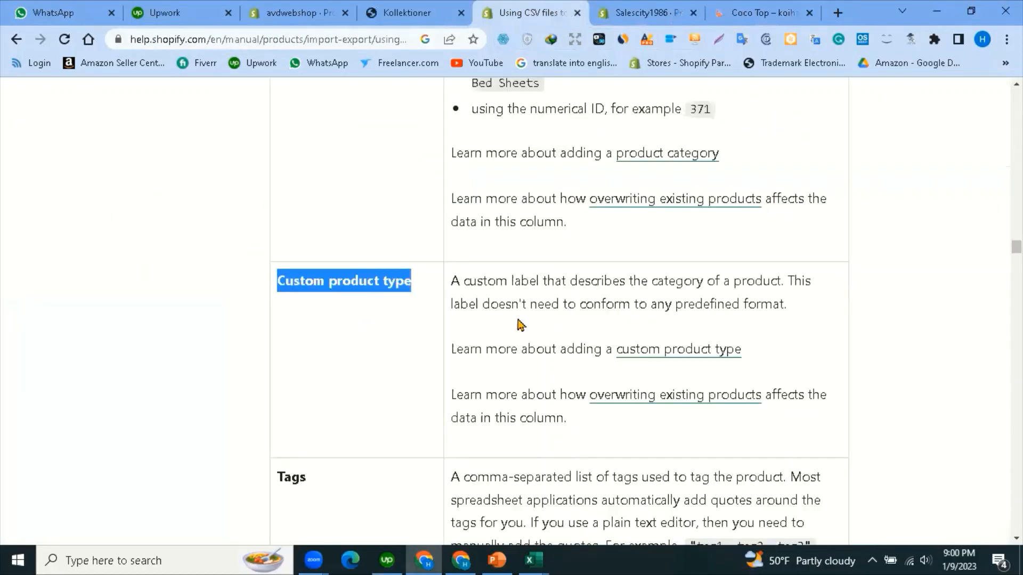
drag(280, 283, 662, 288)
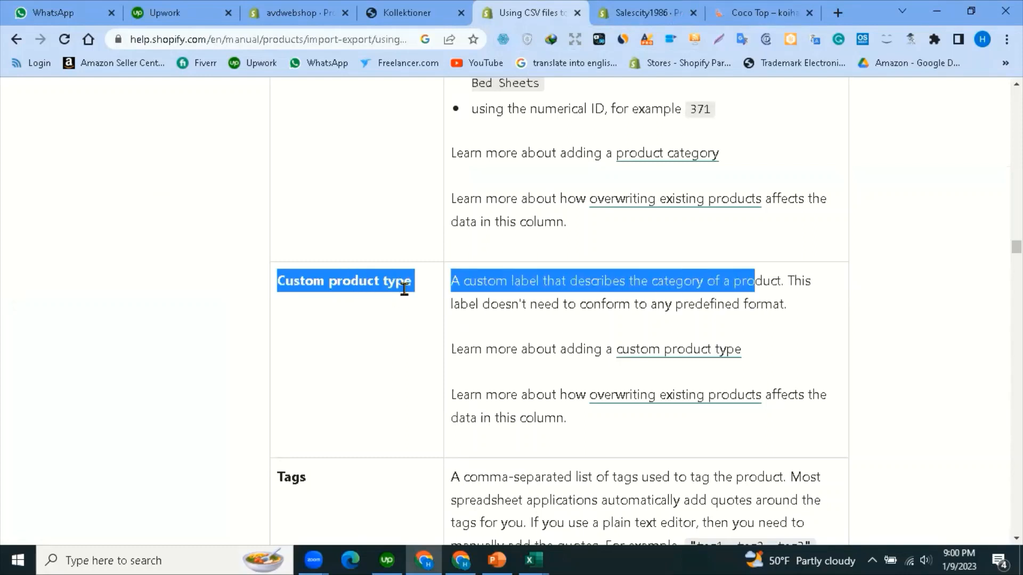
click(535, 560)
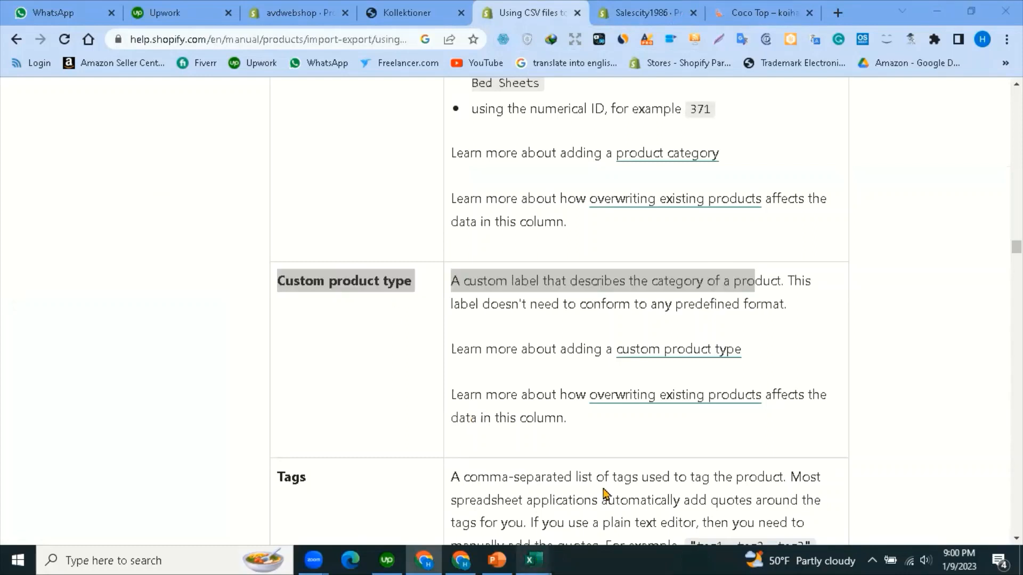
click(607, 495)
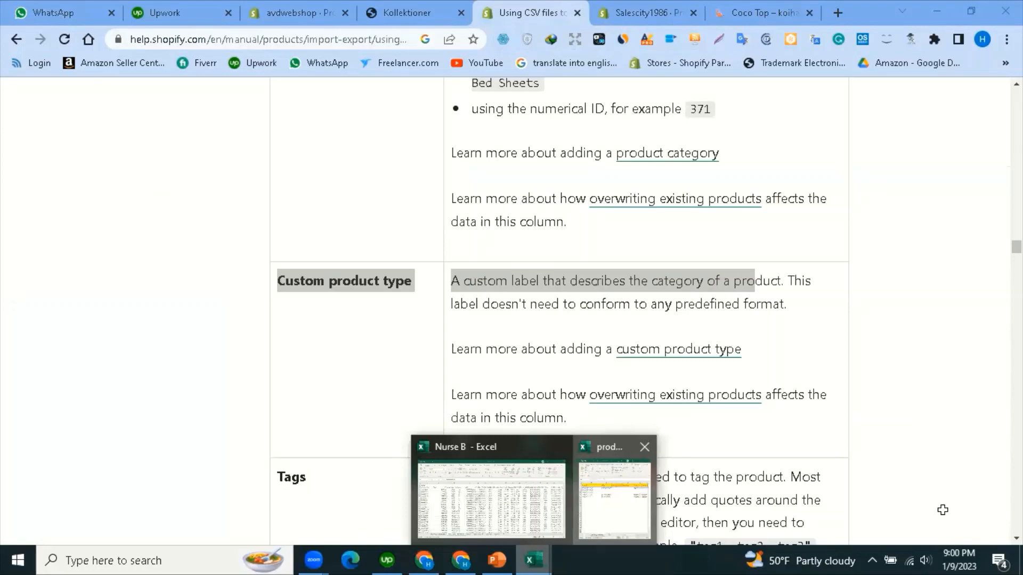
Widen the Product Category column in the template to fit its header, and check the Type header and its first entry.
click(992, 523)
click(992, 522)
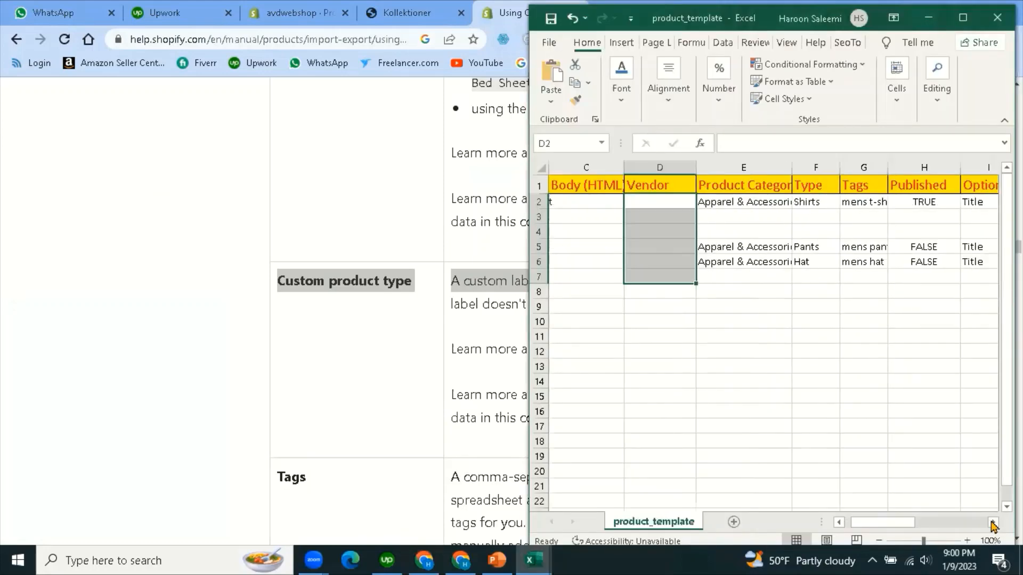
click(770, 189)
drag(793, 167, 821, 167)
click(772, 321)
click(751, 166)
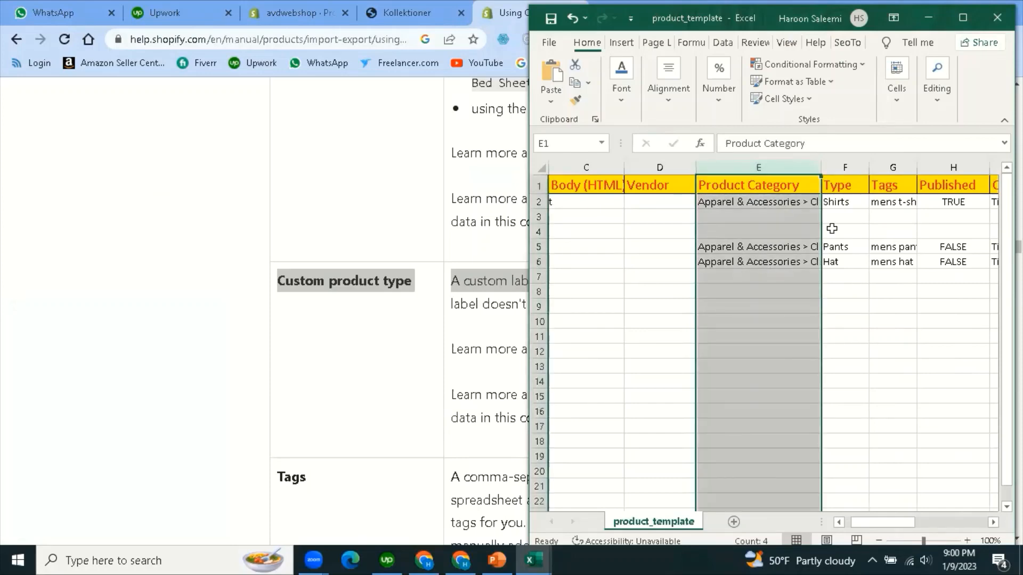
key(Right)
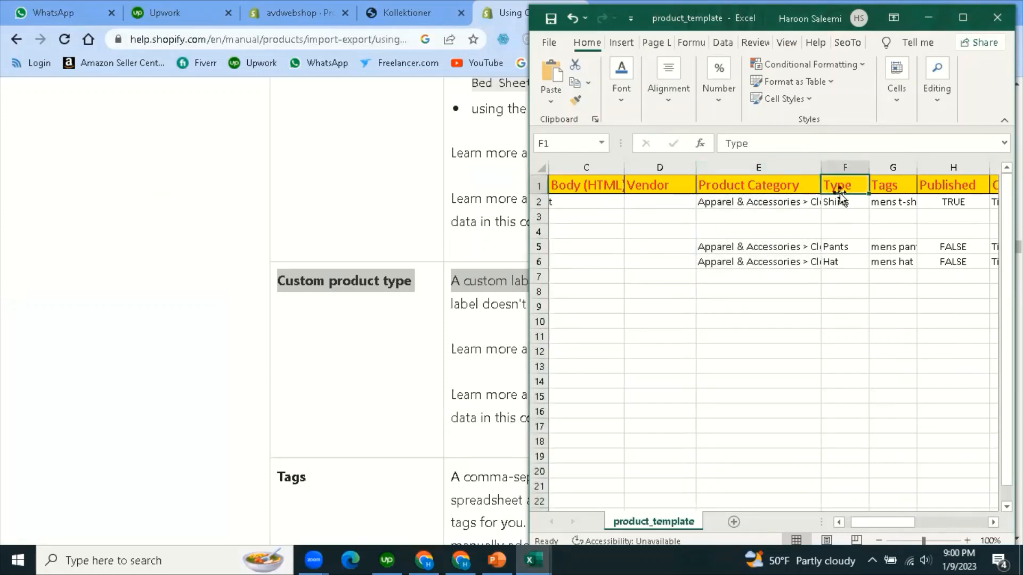
key(Down)
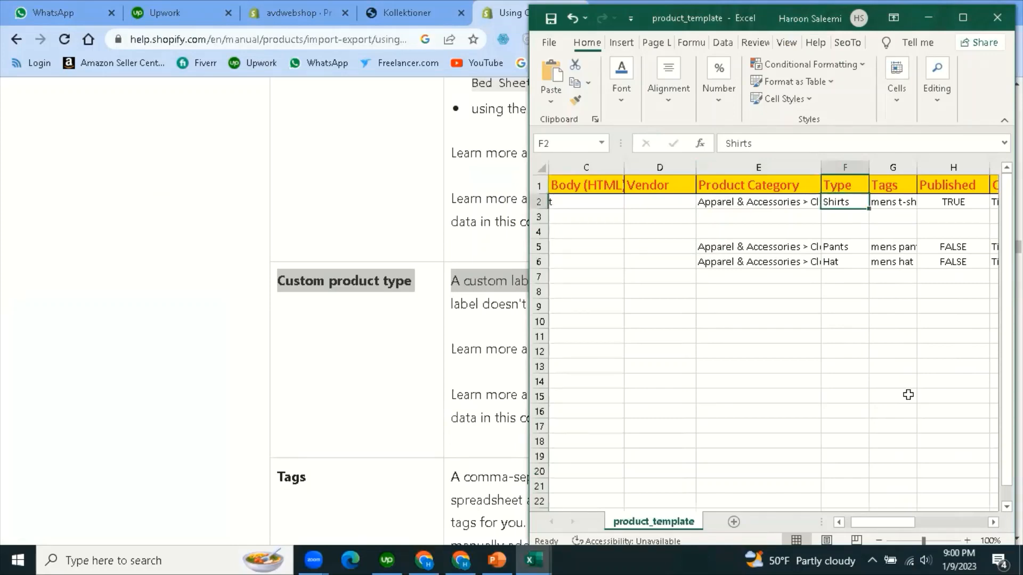
Point out the Type header in the template by briefly opening its cell, and leave its text as it is.
scroll(767, 176, right, 1)
click(749, 185)
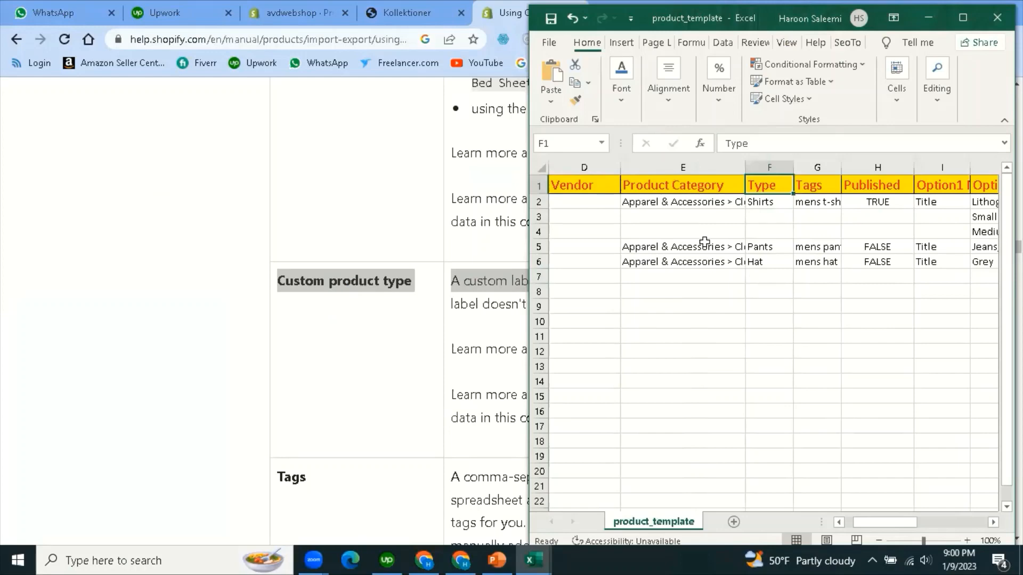
double_click(751, 185)
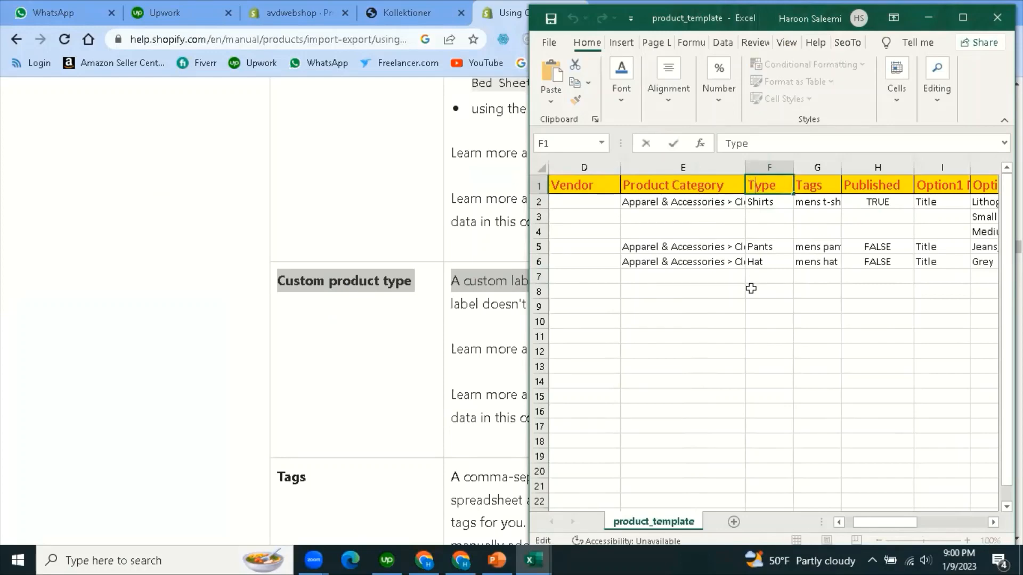
click(751, 289)
Check the Product Category header and highlight the start of its first entry's category path, leaving the cell's content as it is.
click(659, 185)
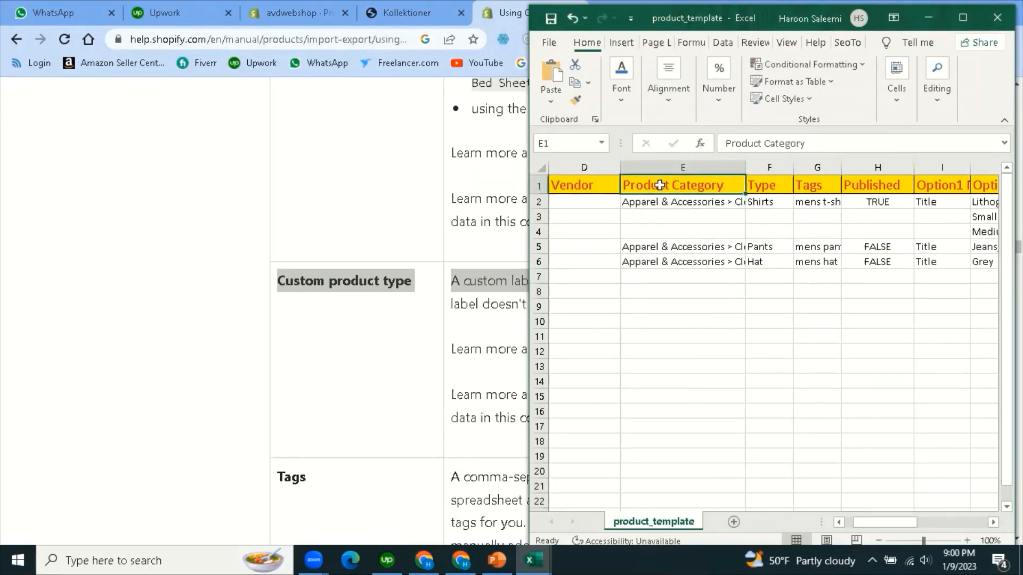
click(666, 205)
click(717, 293)
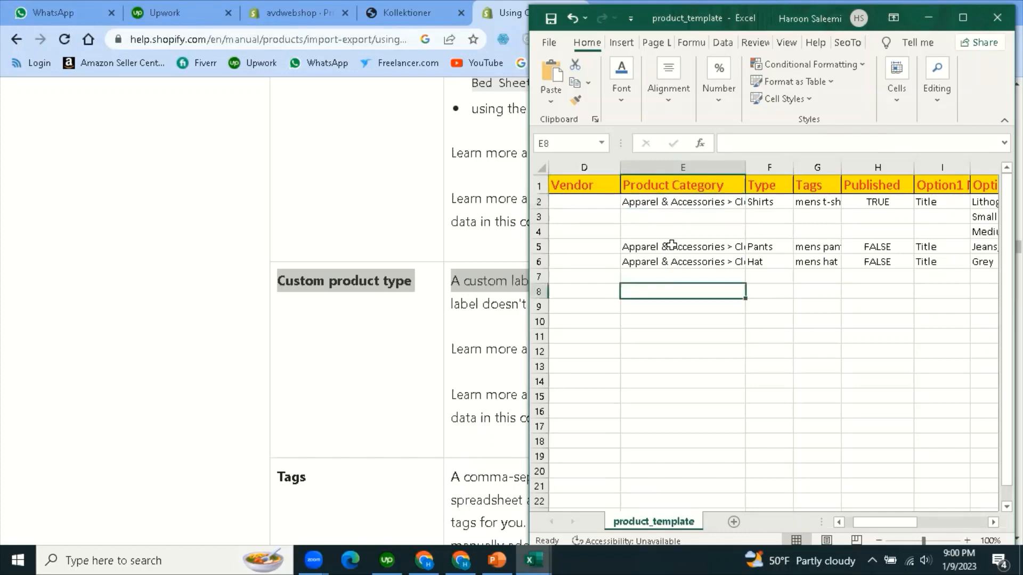
click(678, 202)
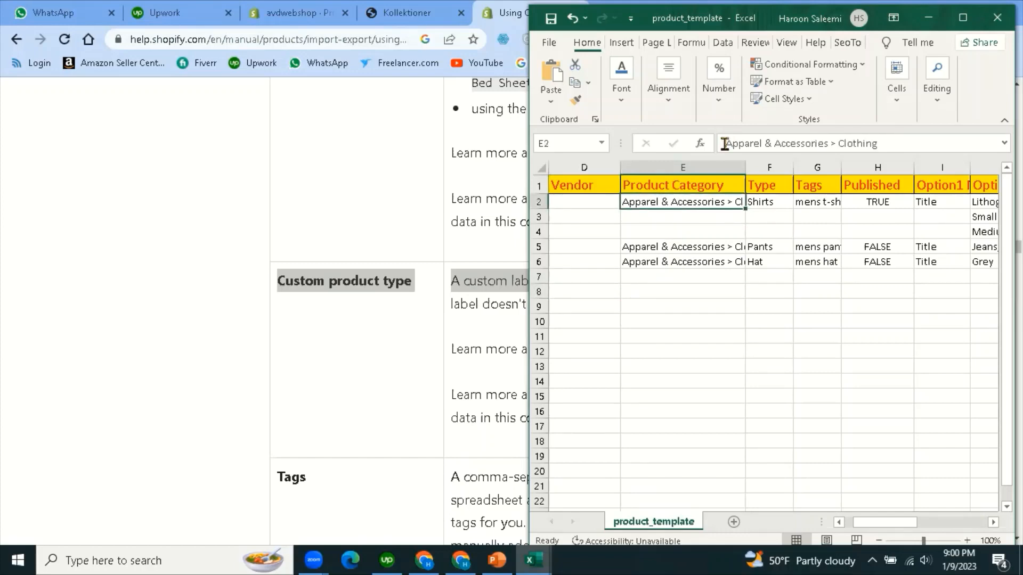
drag(725, 143, 881, 148)
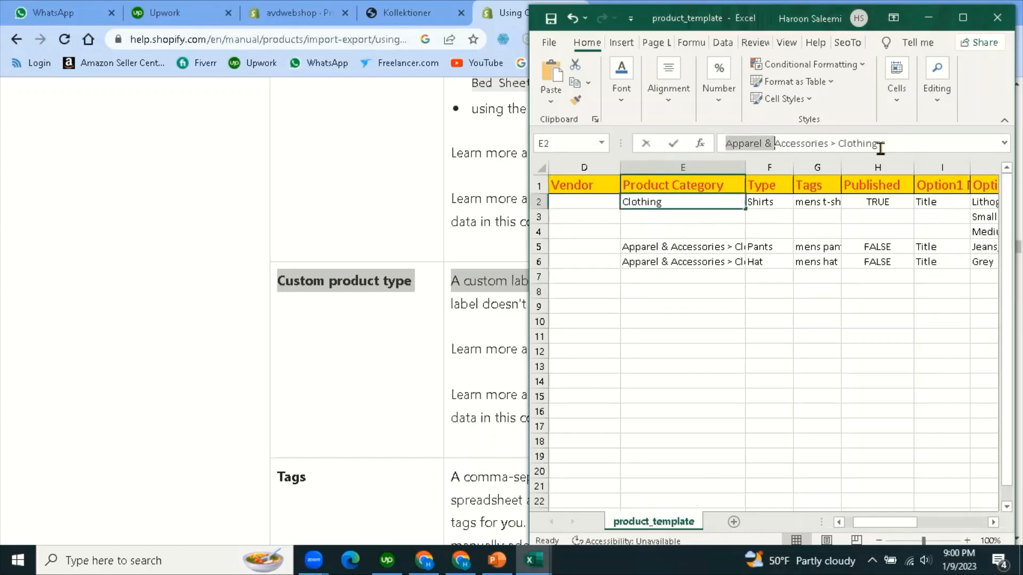
click(767, 336)
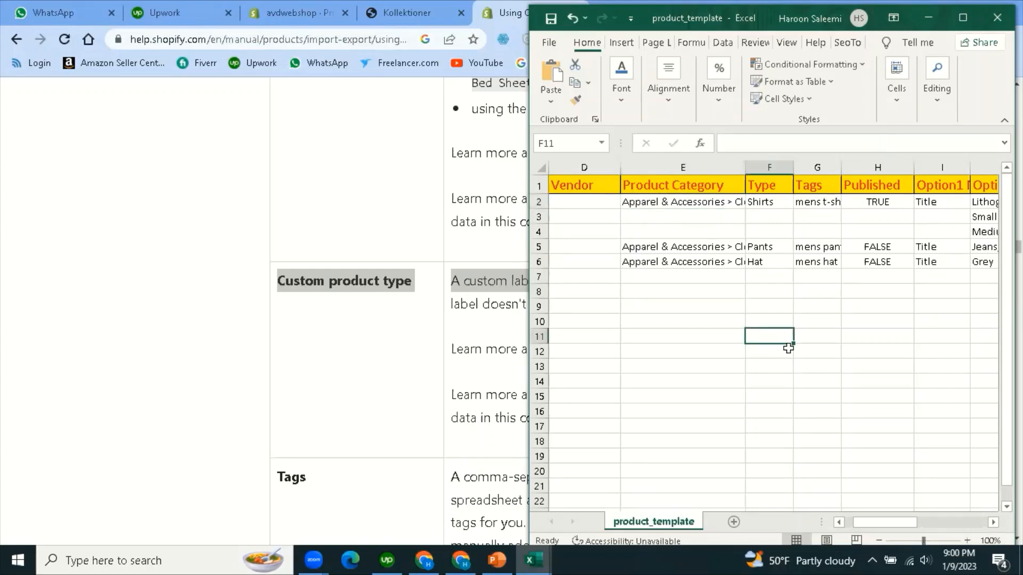
Check the first product's Type entry, Shirts, together with the Type column header.
click(992, 523)
click(772, 341)
click(691, 201)
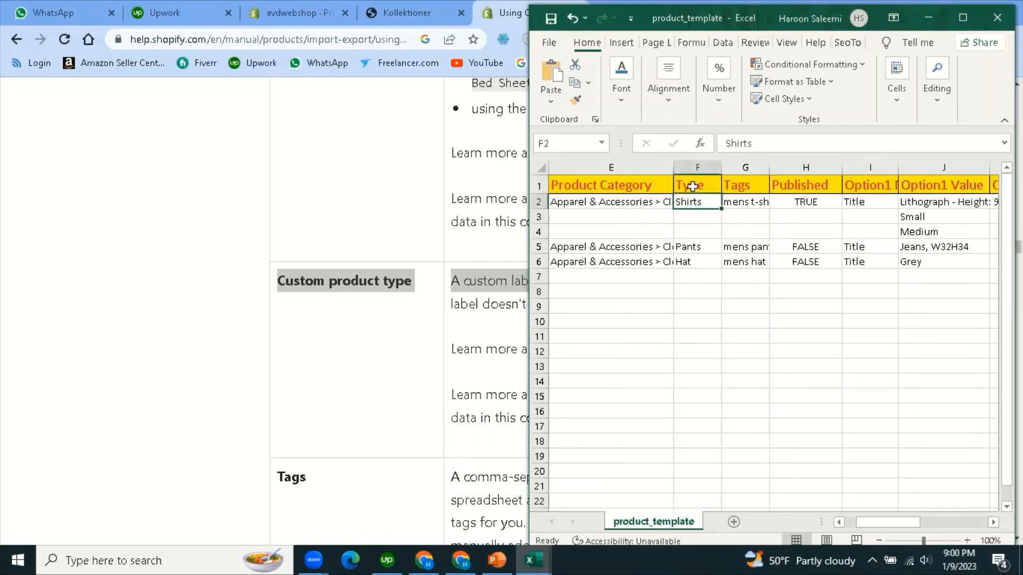
click(690, 185)
Check the Tags header and compare the tags entered for the t-shirt and pants products.
click(735, 185)
click(740, 202)
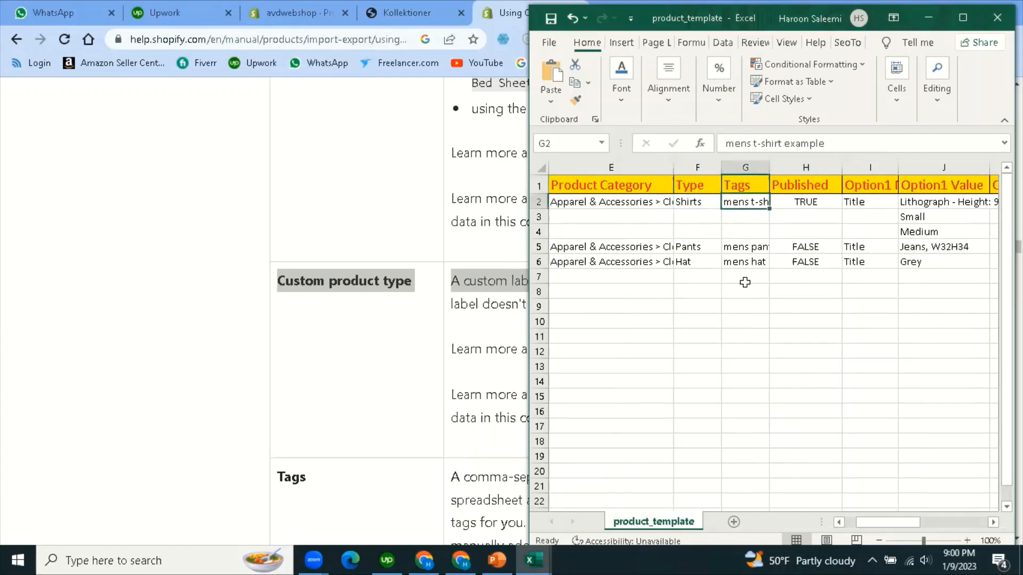
click(740, 245)
click(739, 206)
click(743, 245)
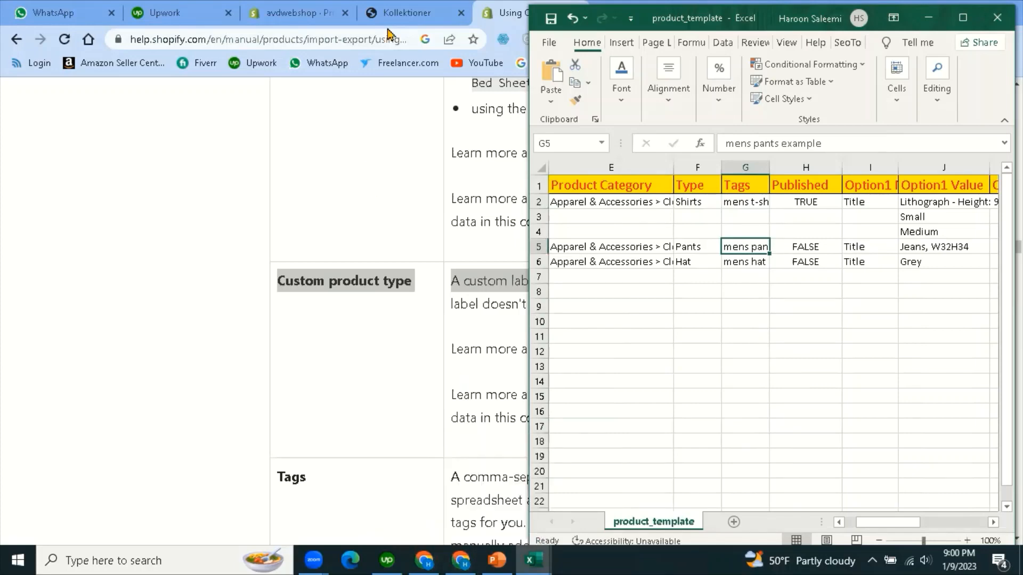
Switch to the Coco Top product page on the koi scrubs store and examine its title and price.
click(395, 10)
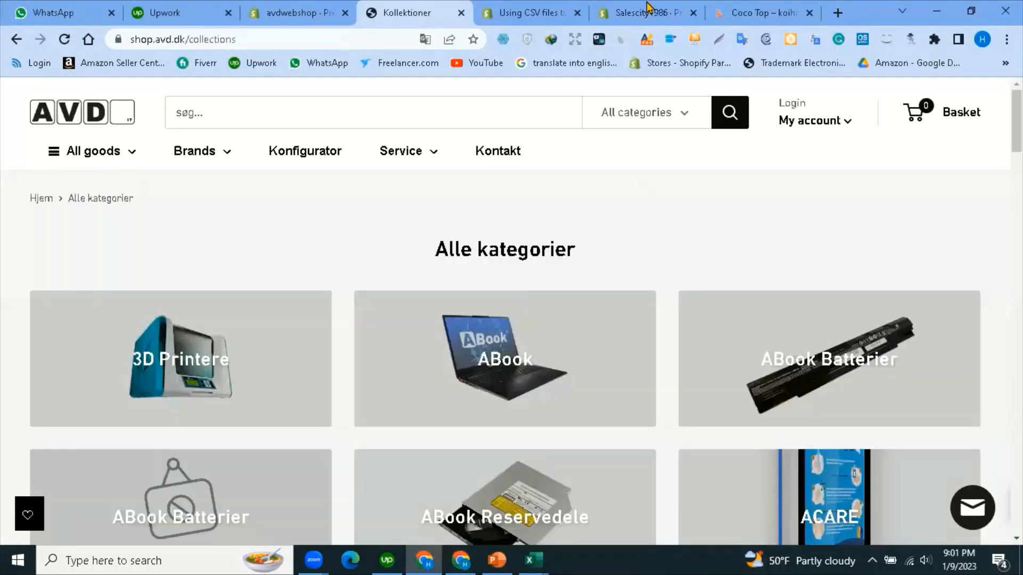
click(766, 8)
scroll(387, 271, up, 3)
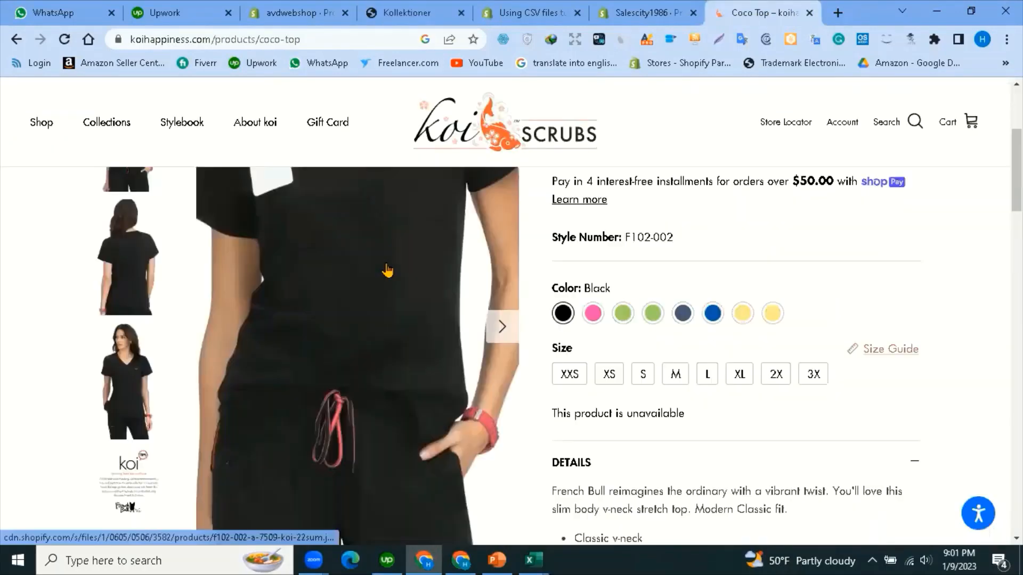
scroll(394, 320, up, 1)
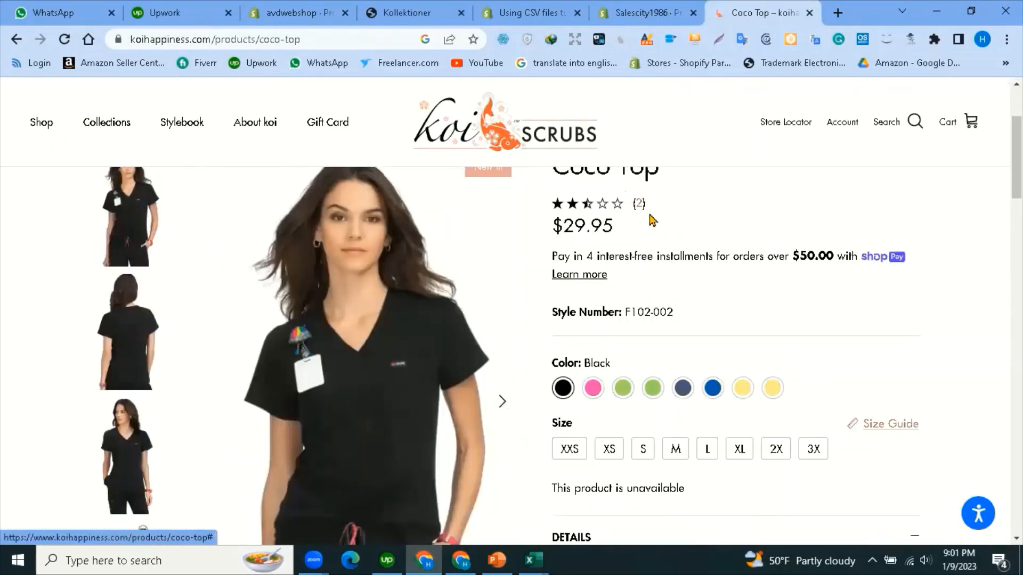
scroll(640, 244, up, 1)
double_click(652, 240)
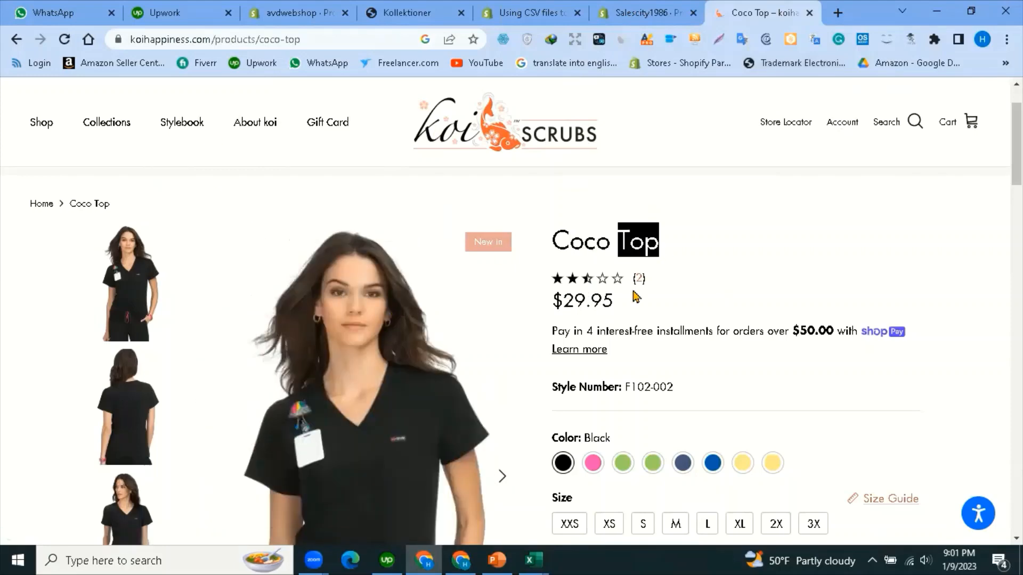
Examine the Coco Top's Details section, highlighting "badge loop" and "Slim body" as features that could serve as tags.
scroll(637, 295, down, 4)
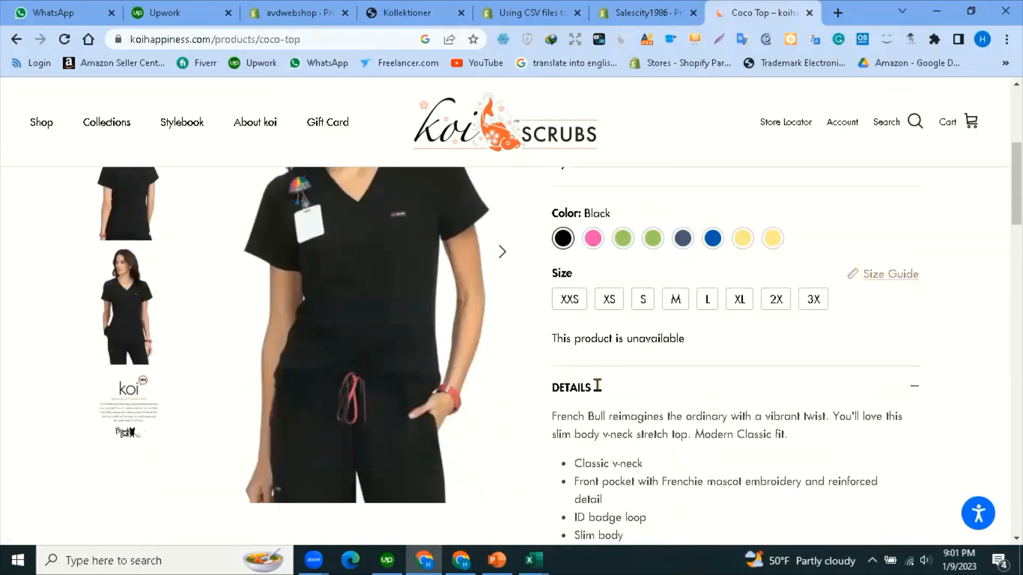
scroll(597, 386, down, 3)
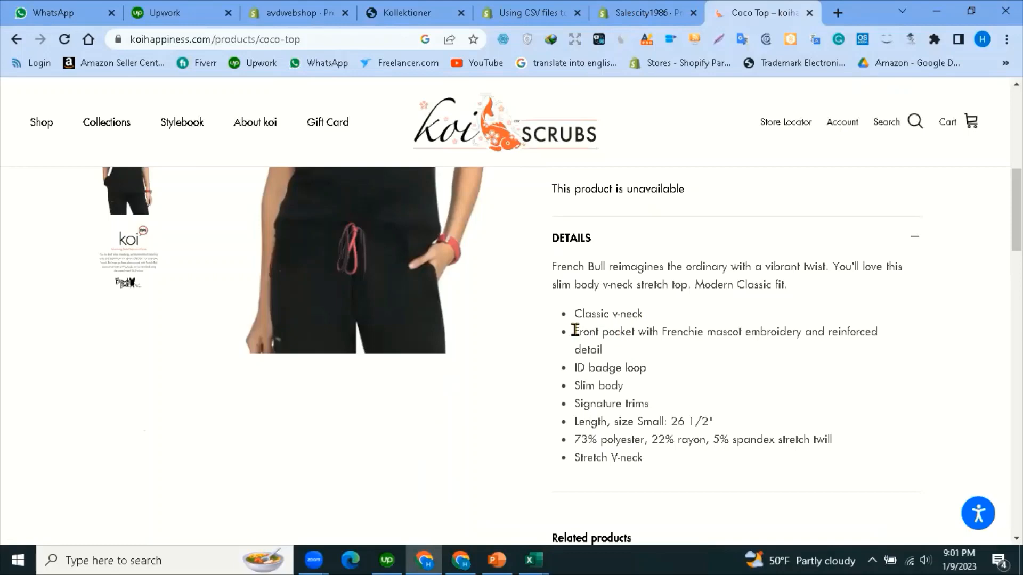
scroll(476, 283, up, 4)
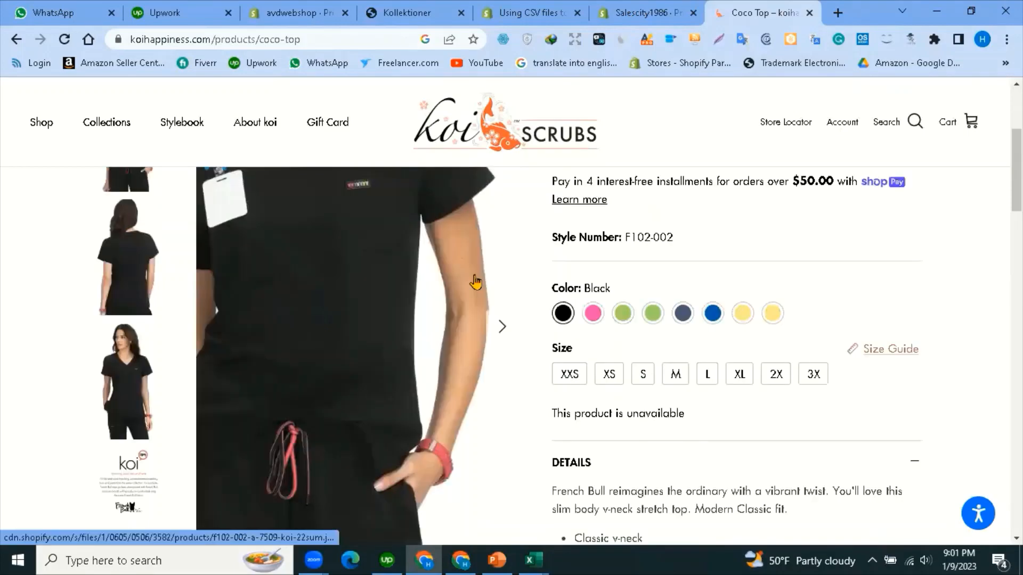
scroll(408, 275, up, 1)
scroll(300, 269, up, 1)
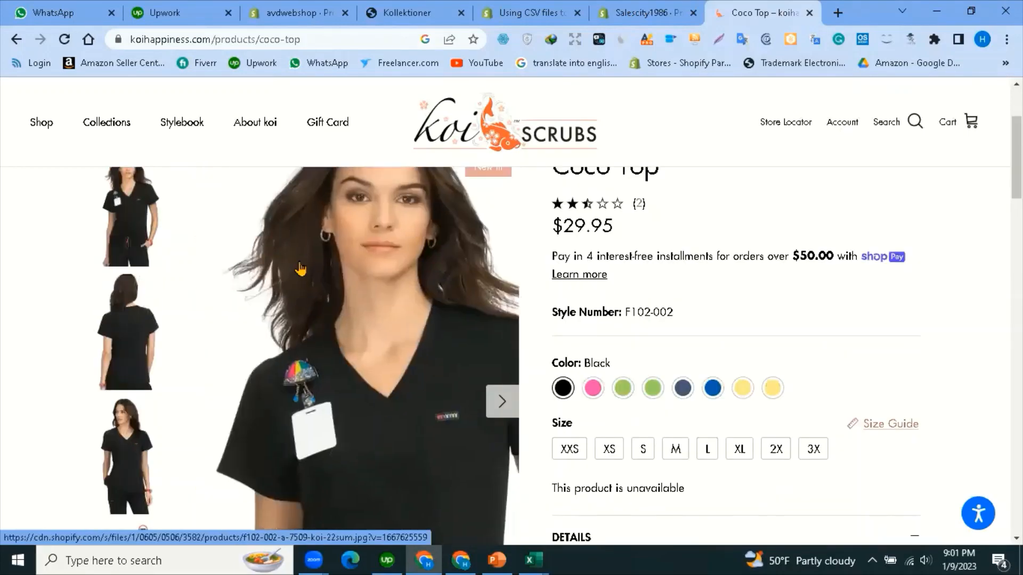
scroll(633, 375, down, 2)
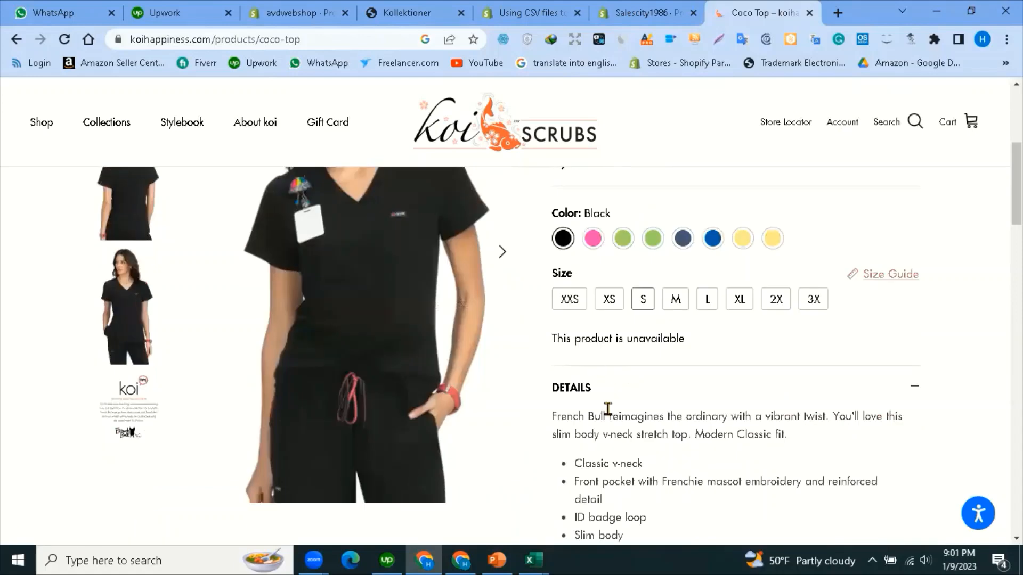
scroll(607, 409, down, 2)
drag(589, 367, 648, 368)
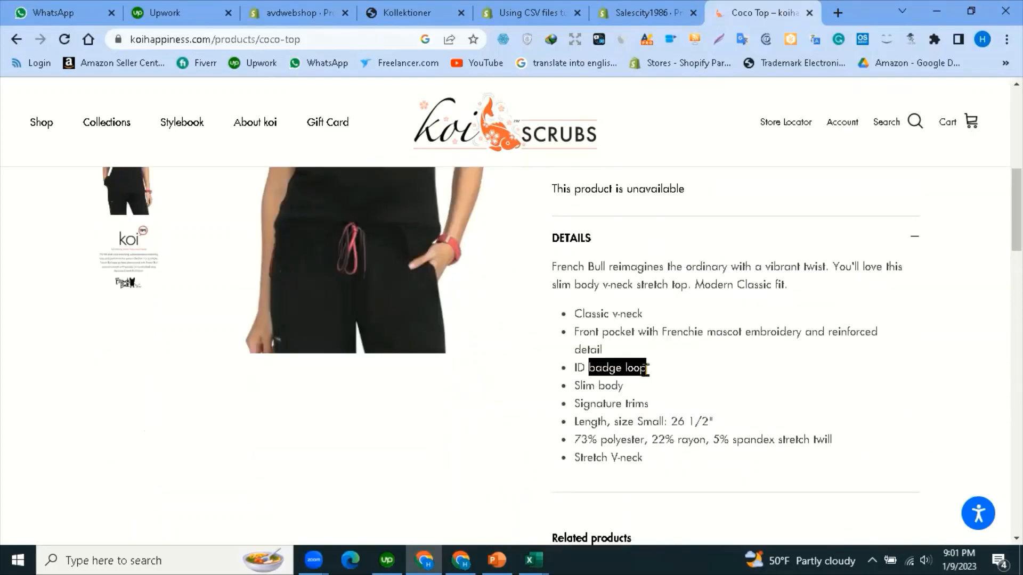
scroll(586, 383, down, 2)
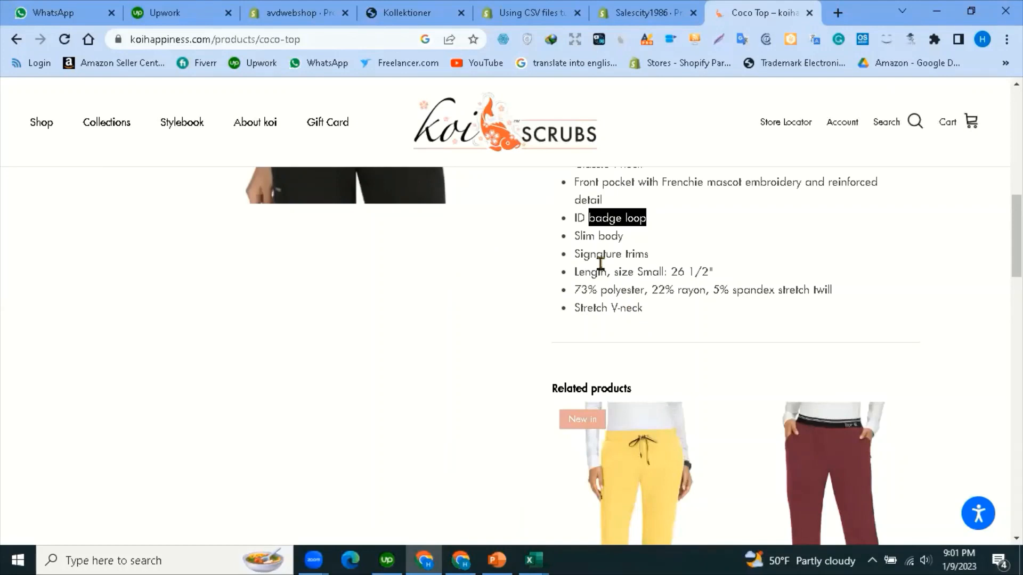
drag(576, 236, 623, 236)
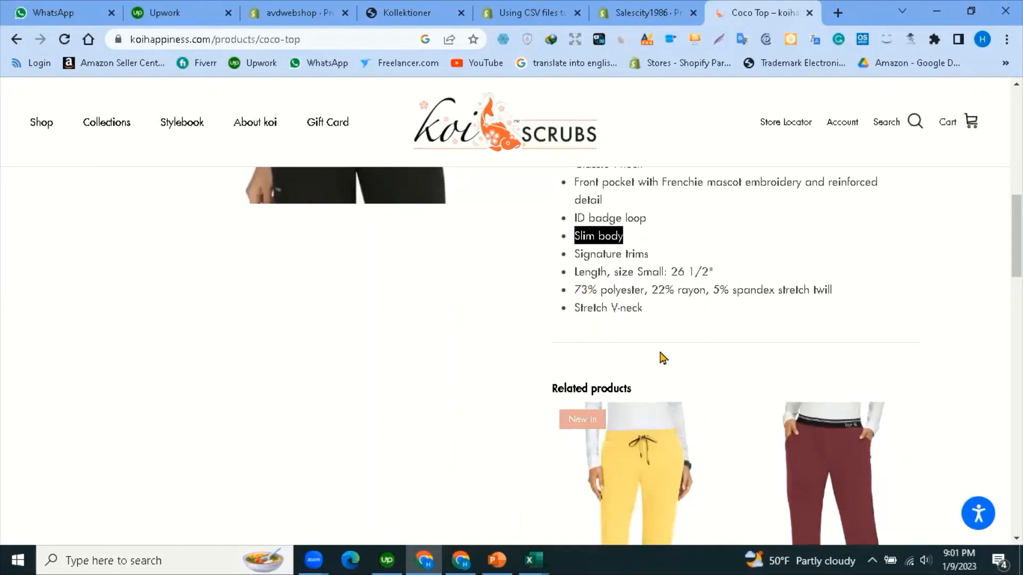
Review the Coco Top's photos, colour and size options and style number alongside its description.
scroll(494, 300, up, 10)
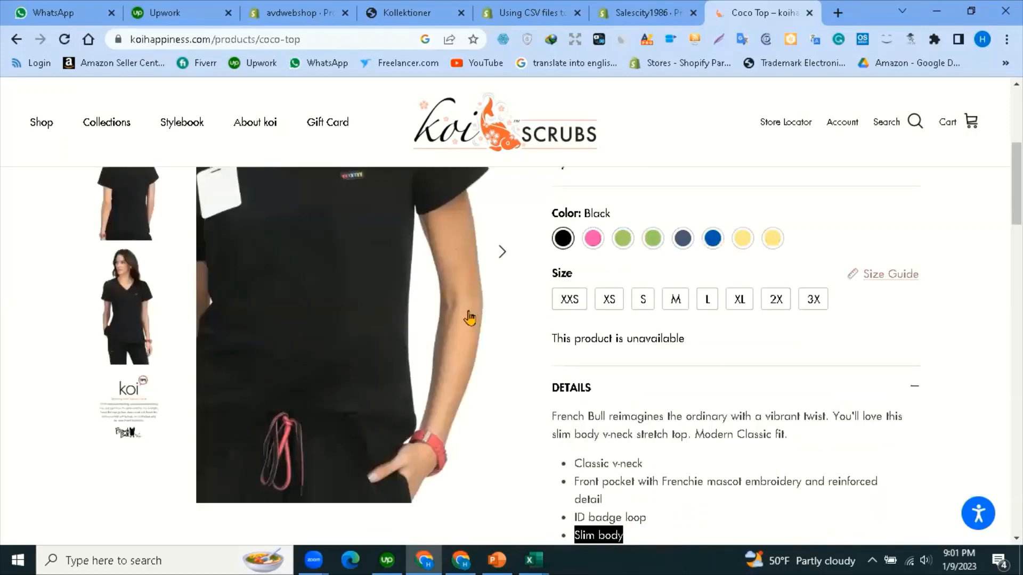
scroll(426, 329, down, 4)
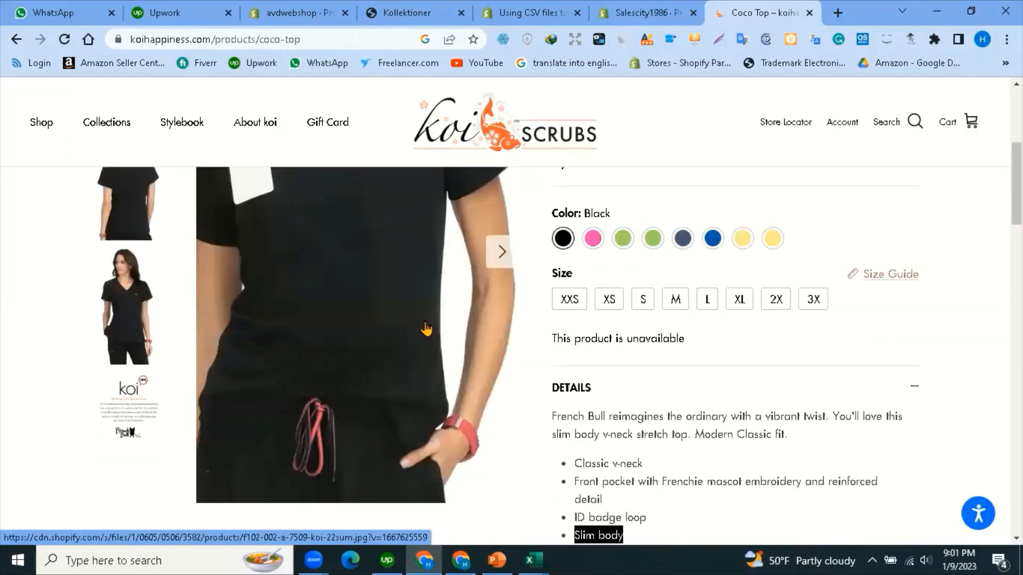
scroll(639, 360, down, 2)
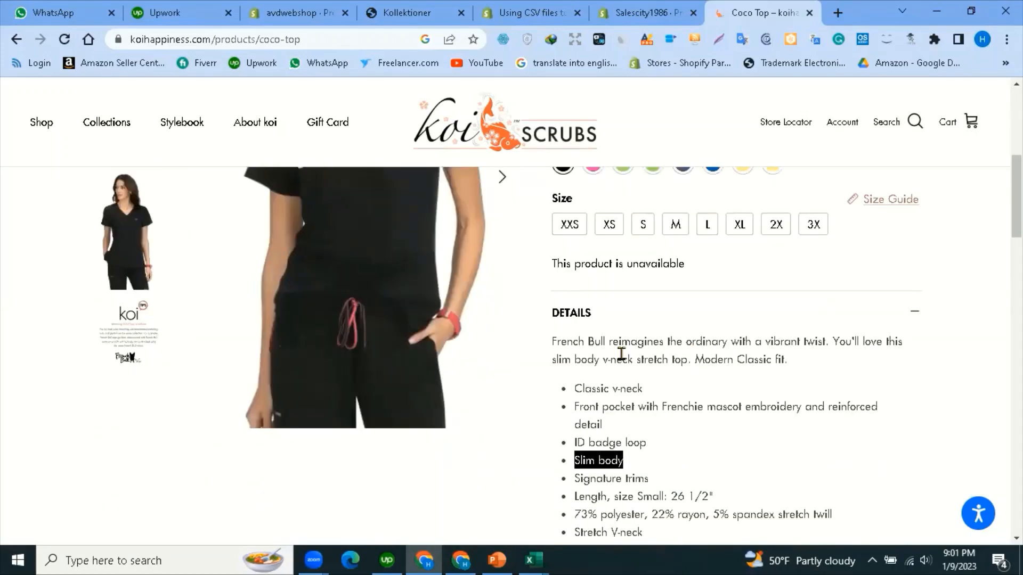
scroll(621, 354, down, 4)
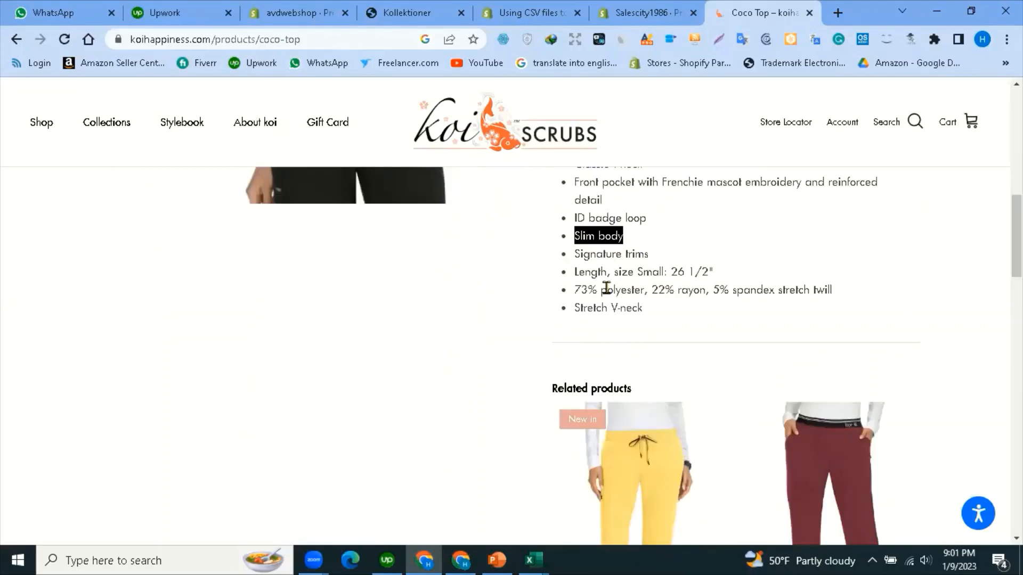
scroll(656, 293, up, 3)
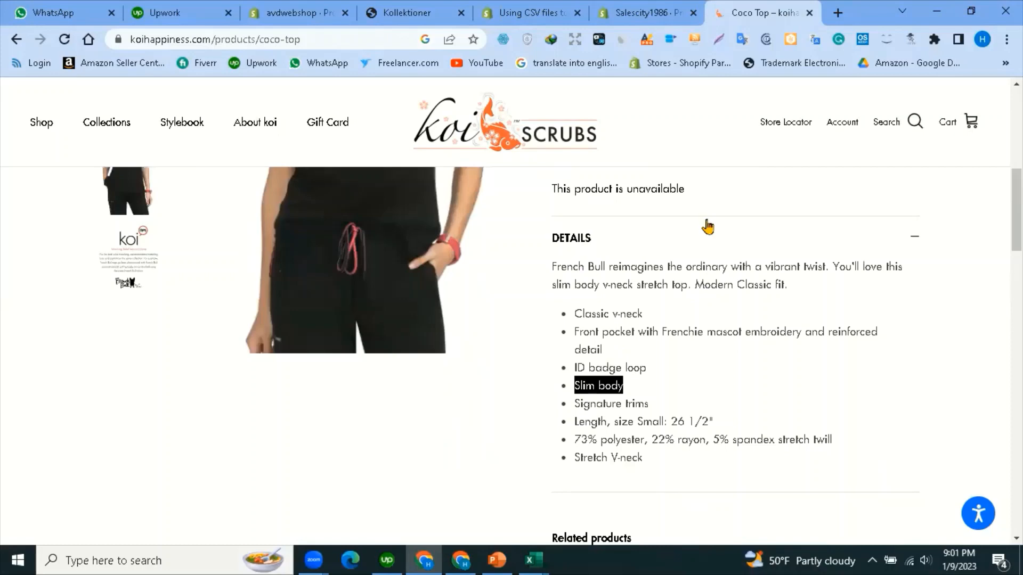
scroll(621, 306, up, 4)
scroll(645, 213, up, 3)
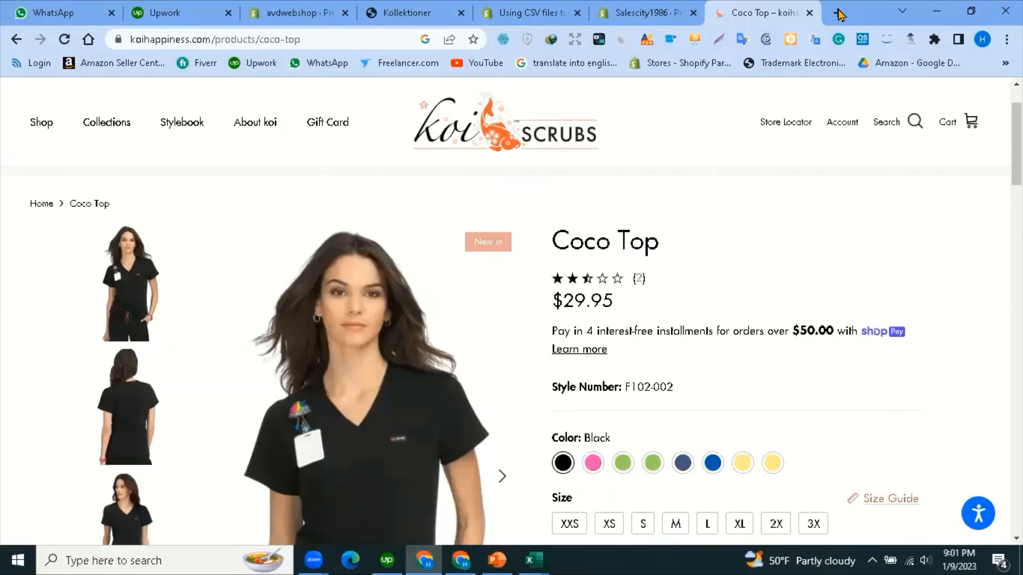
scroll(585, 336, down, 2)
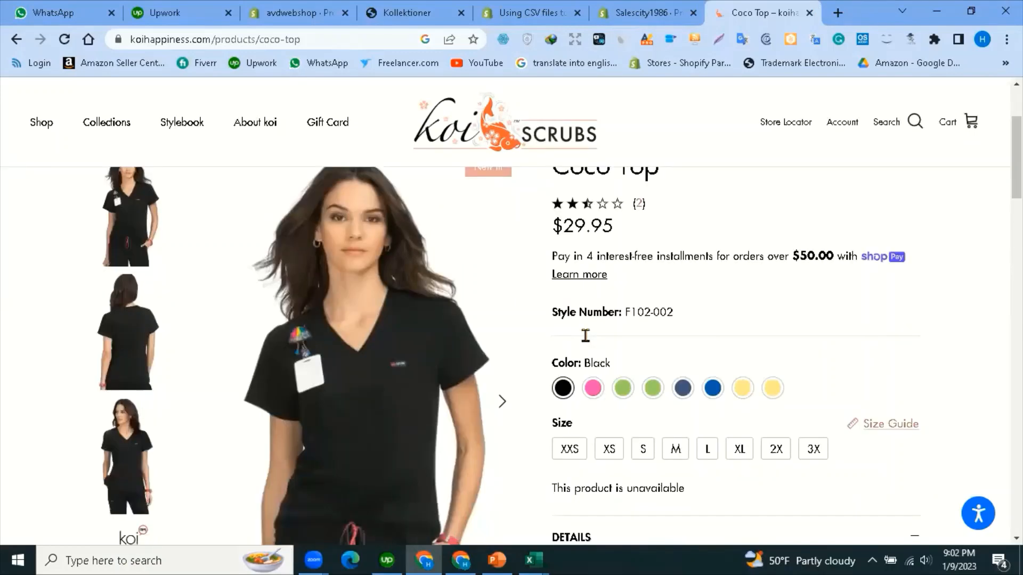
scroll(792, 149, up, 3)
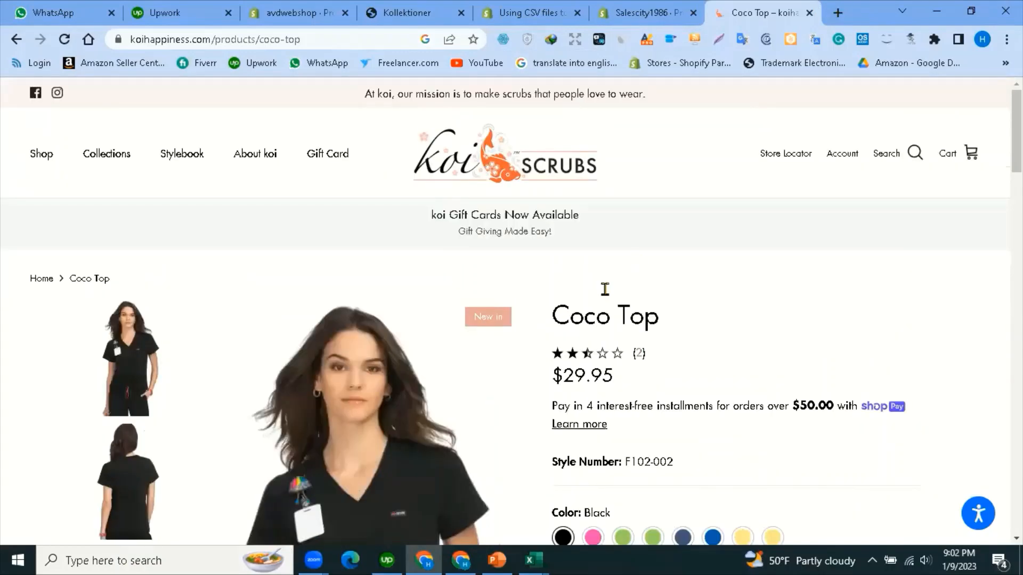
scroll(605, 289, down, 3)
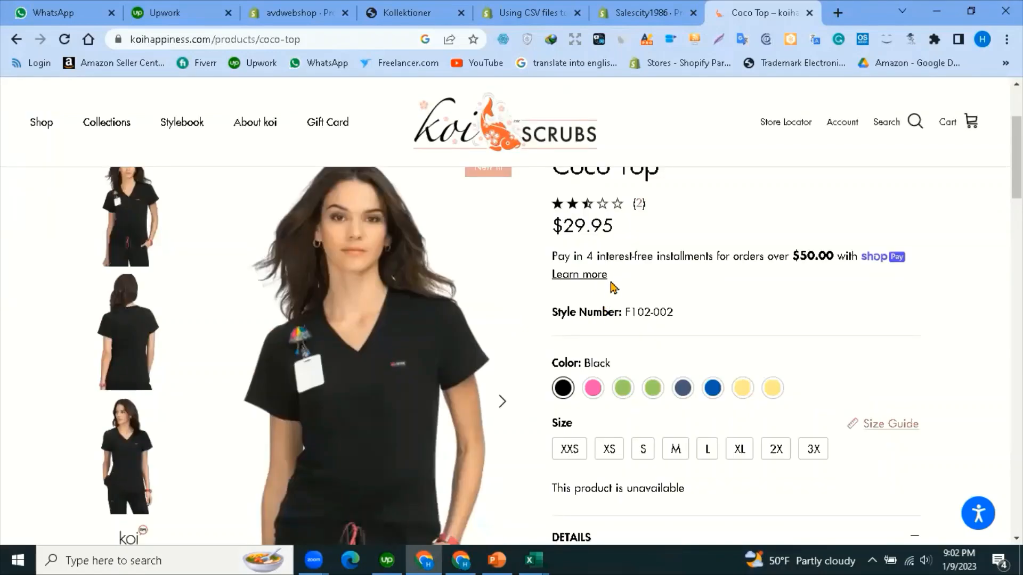
click(653, 11)
click(766, 11)
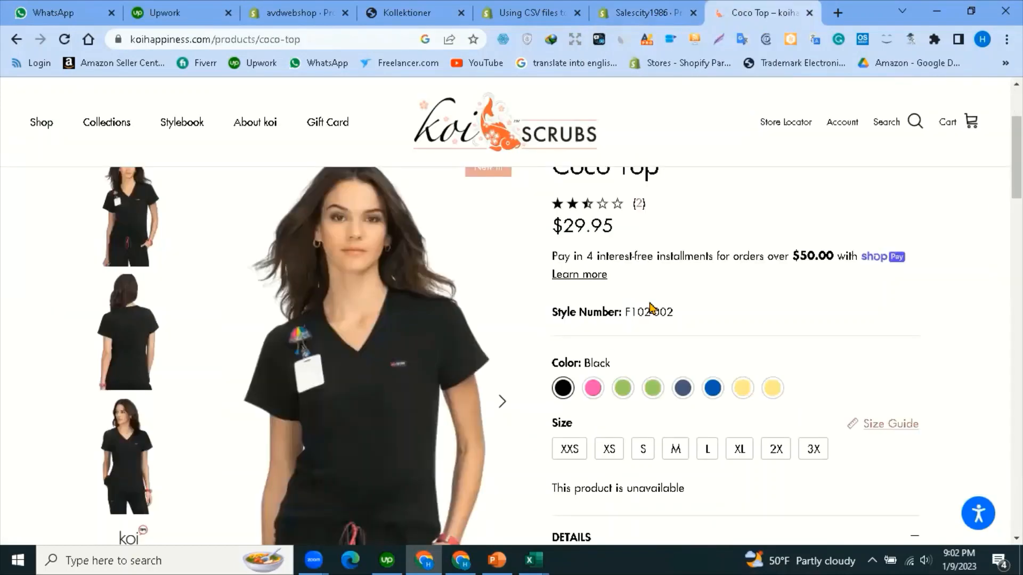
scroll(605, 343, down, 4)
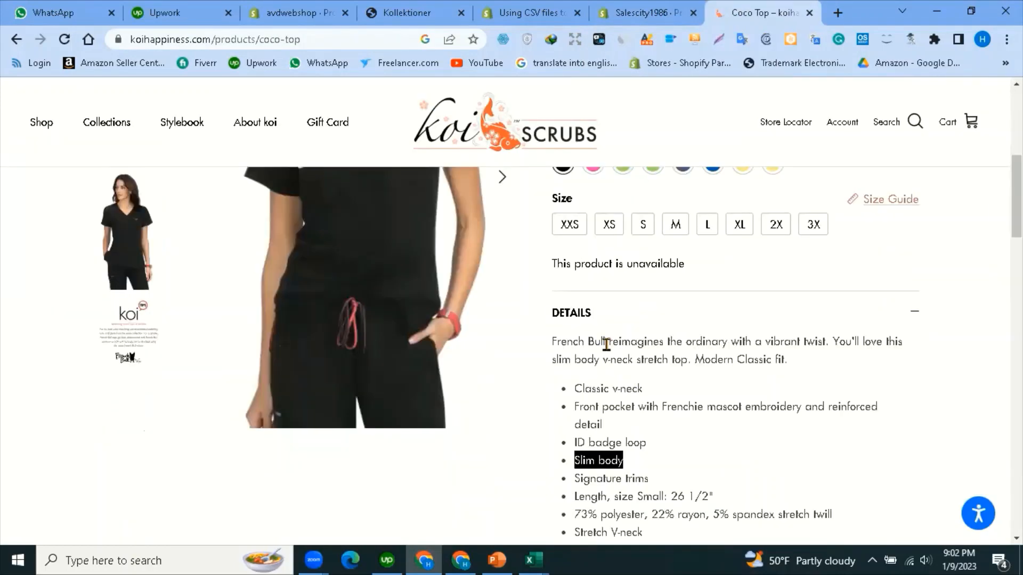
Return to the product_template workbook in Excel and inspect the Tags and Published columns for the first product.
click(535, 559)
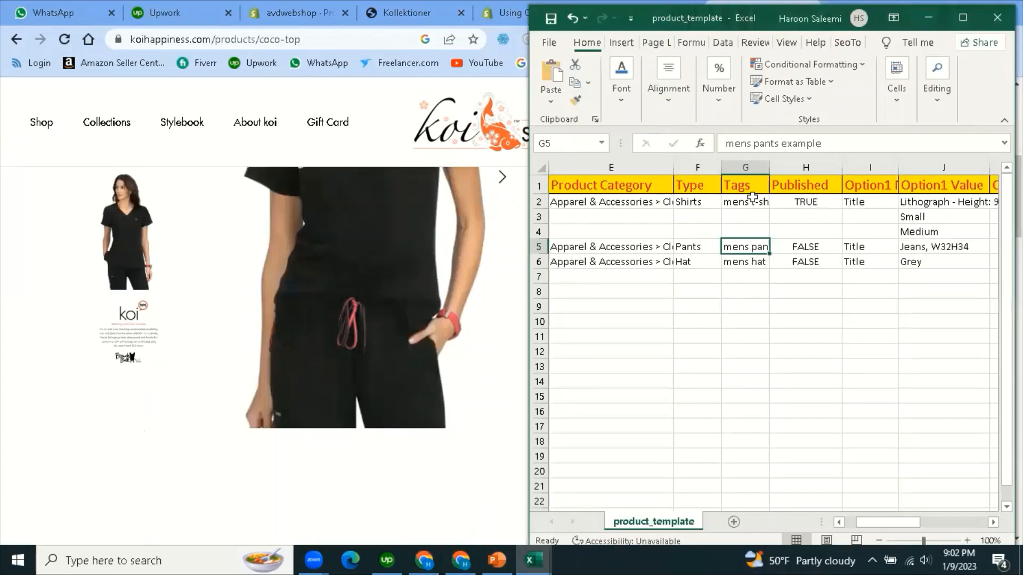
click(748, 203)
click(747, 185)
click(797, 187)
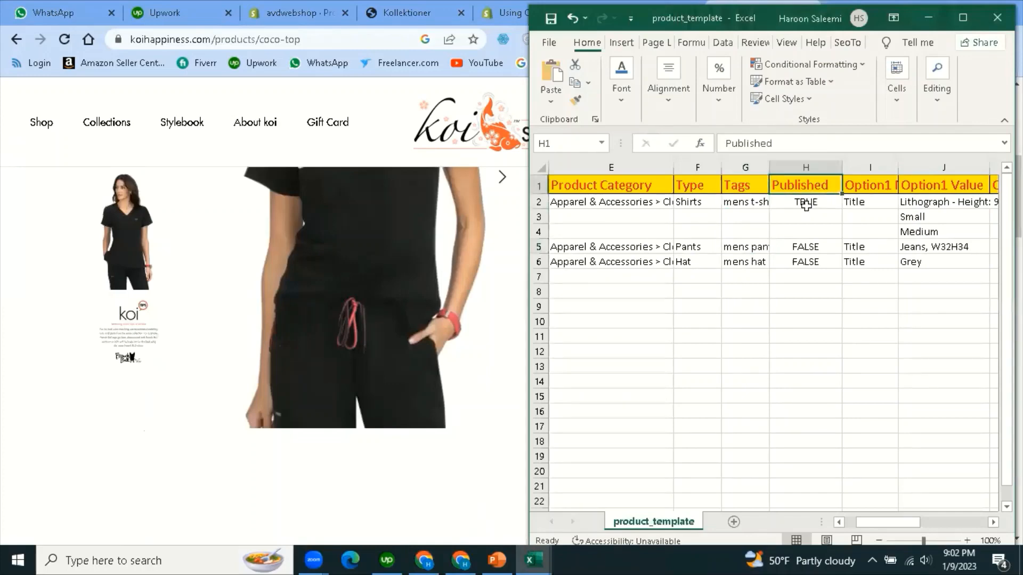
click(806, 203)
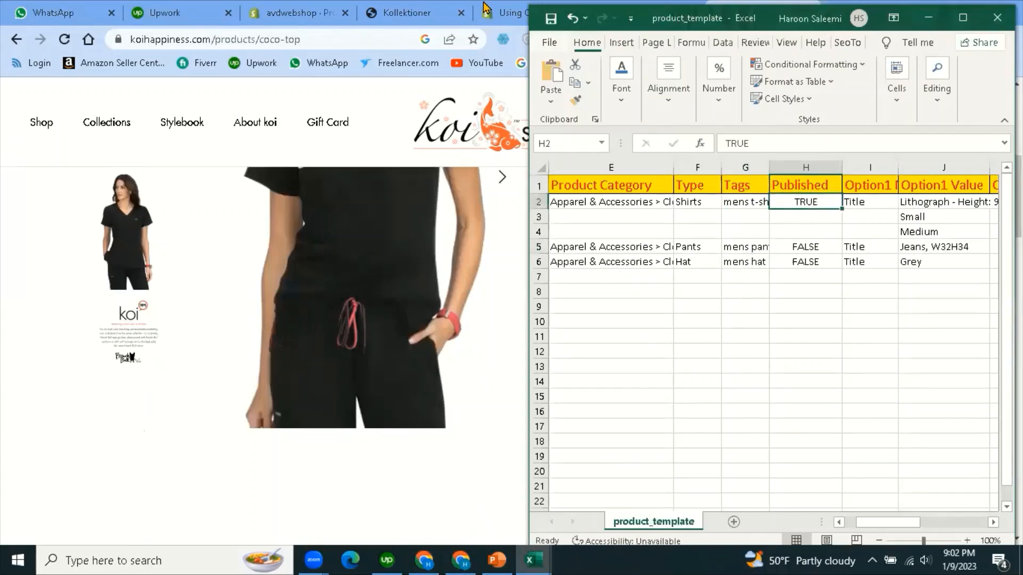
Switch to the Shopify CSV help page and read the Published entry, highlighting its valid values TRUE and FALSE.
click(506, 9)
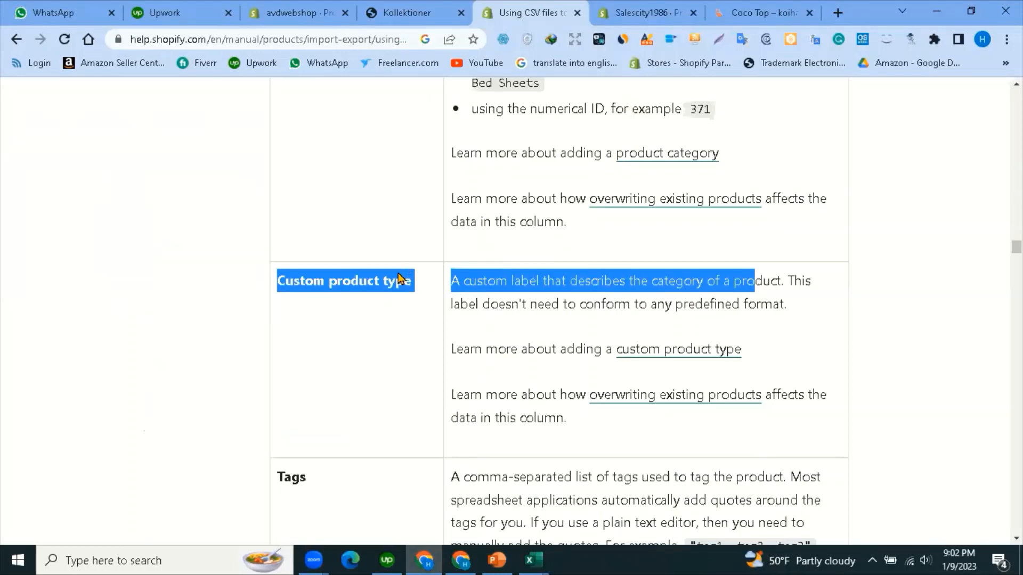
scroll(471, 261, down, 7)
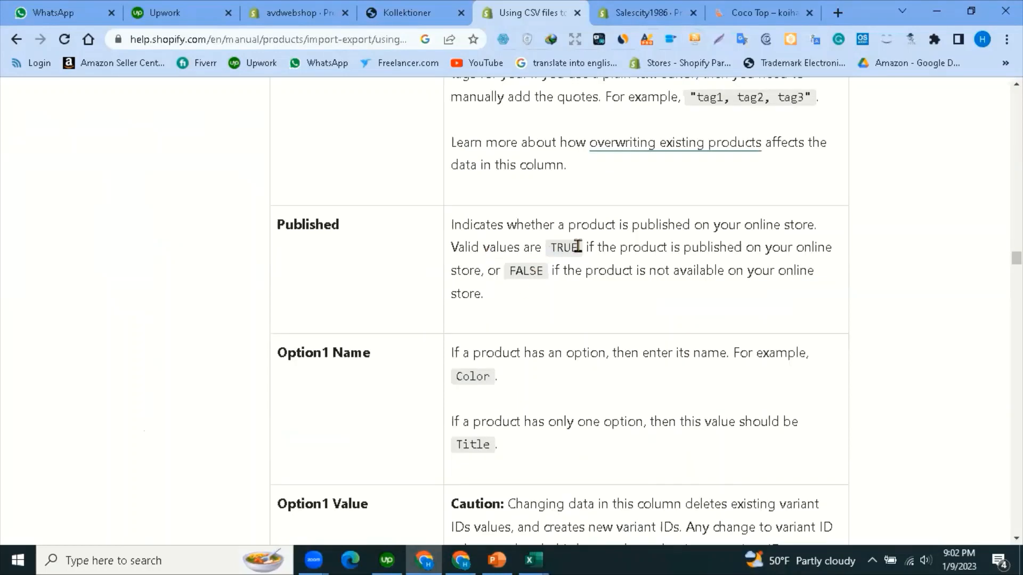
double_click(563, 247)
click(504, 263)
double_click(578, 247)
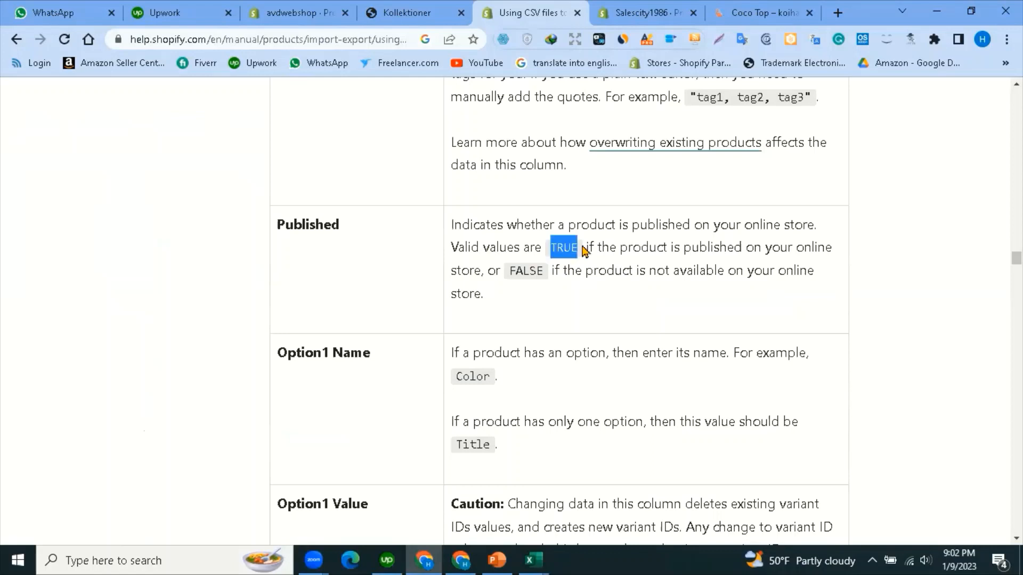
click(504, 286)
drag(508, 272, 546, 281)
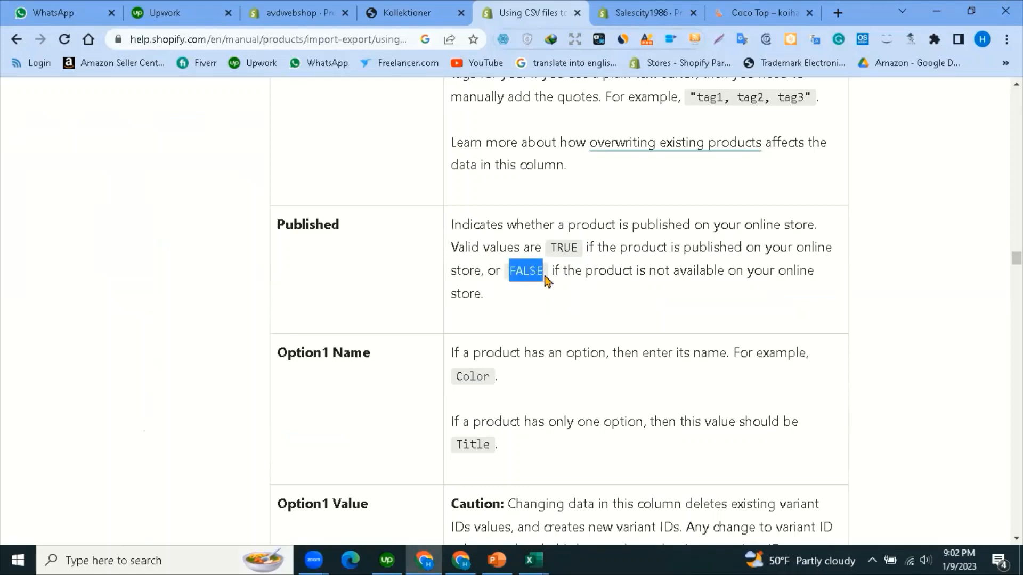
click(526, 273)
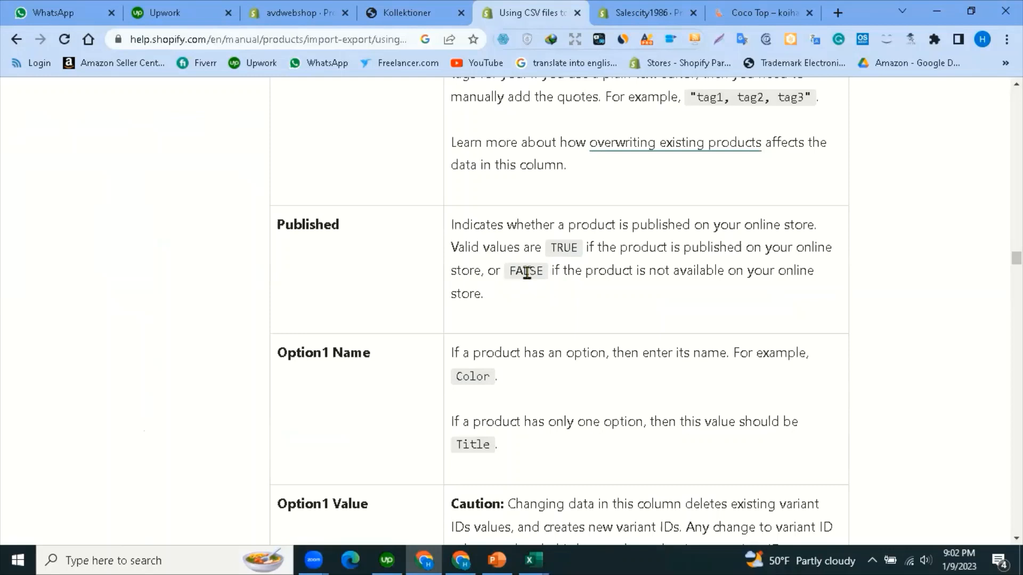
Return to the product_template workbook and check the Published column's values and header against the Option1 columns beside it.
click(538, 559)
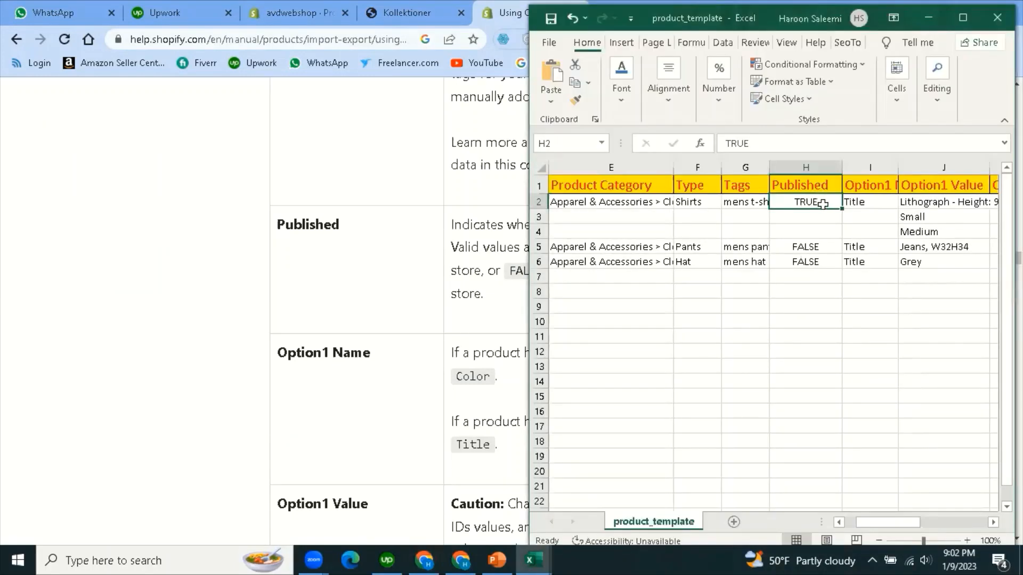
click(810, 260)
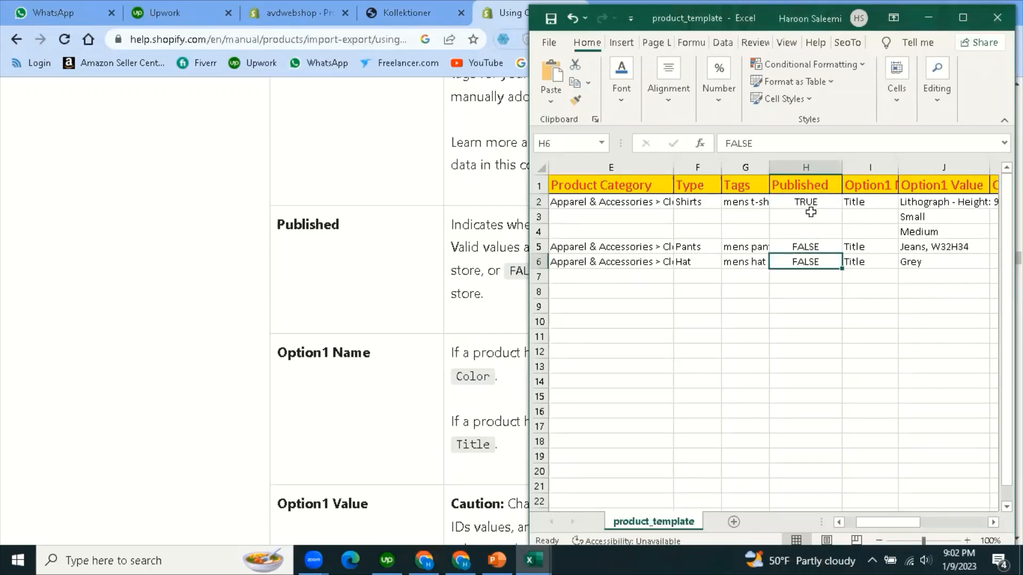
click(811, 206)
click(803, 184)
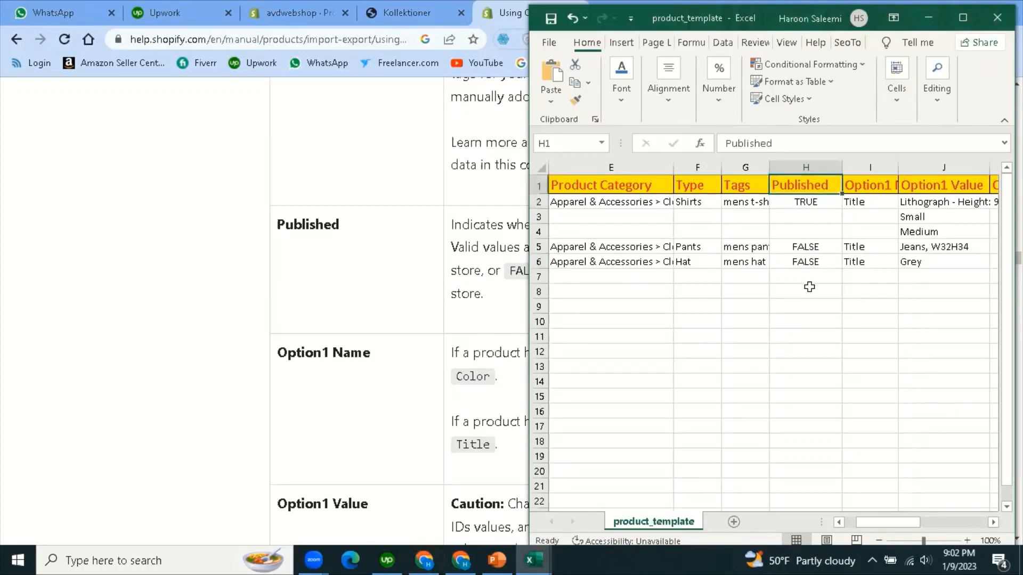
drag(888, 527, 890, 526)
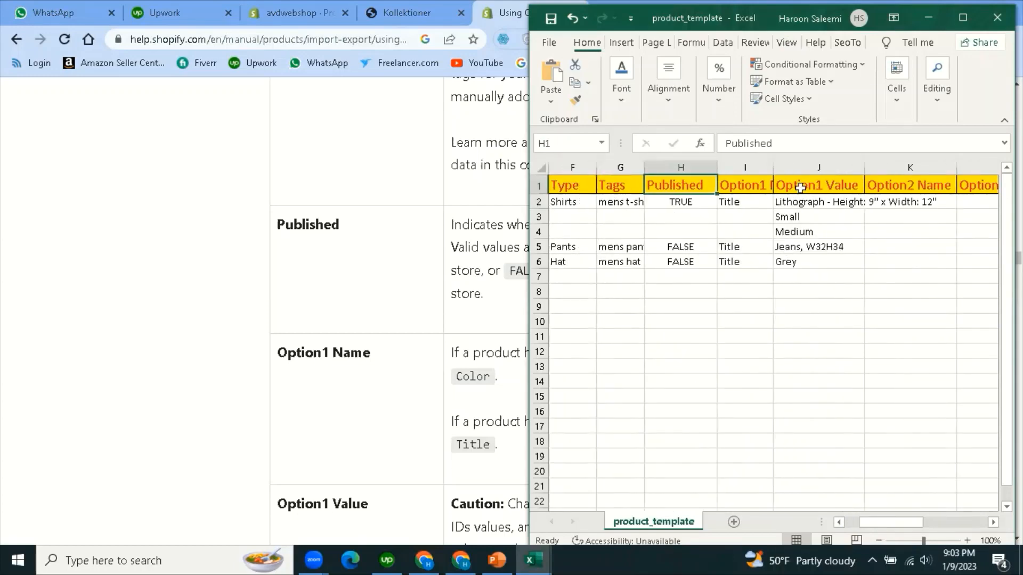
Locate the Option1 Name column in the template, then switch to the Shopify CSV help page and read its Option1 Name entry.
click(755, 185)
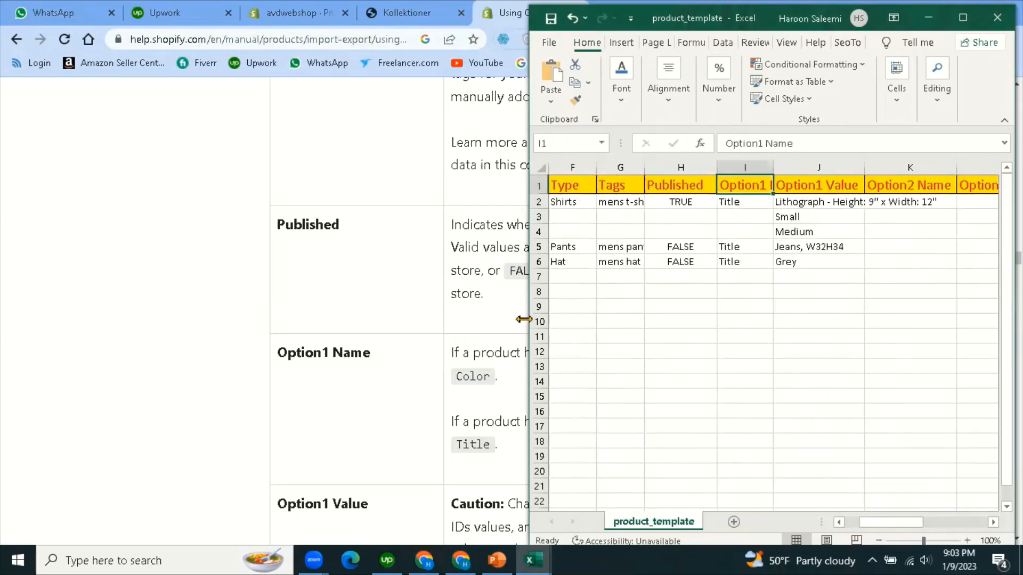
click(375, 283)
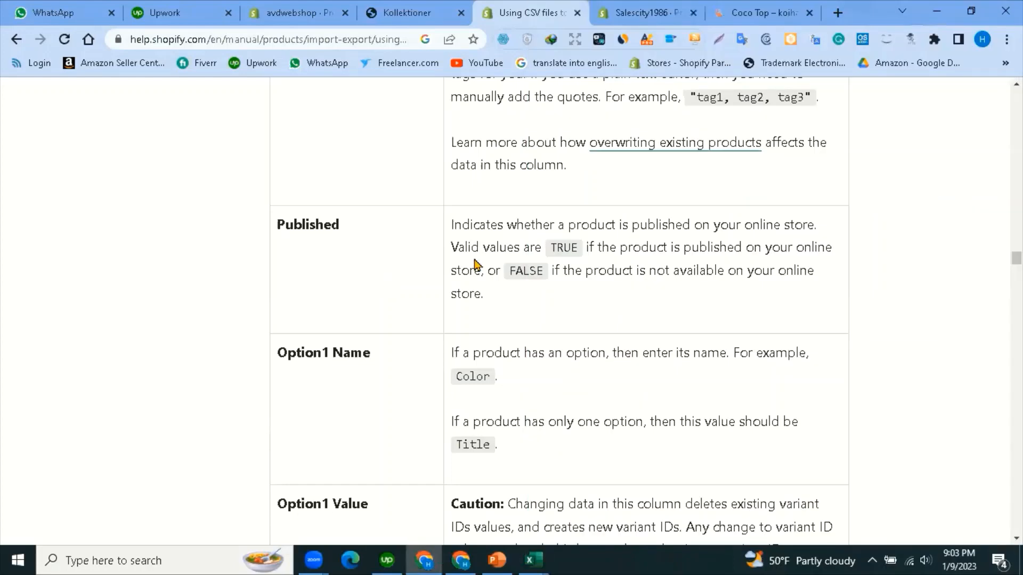
scroll(452, 206, down, 3)
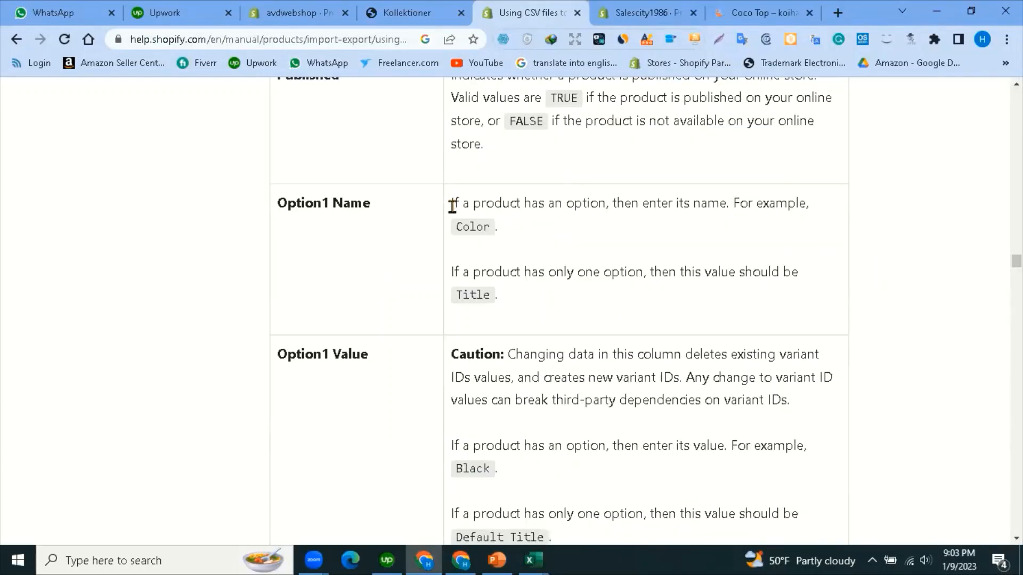
drag(451, 205, 536, 265)
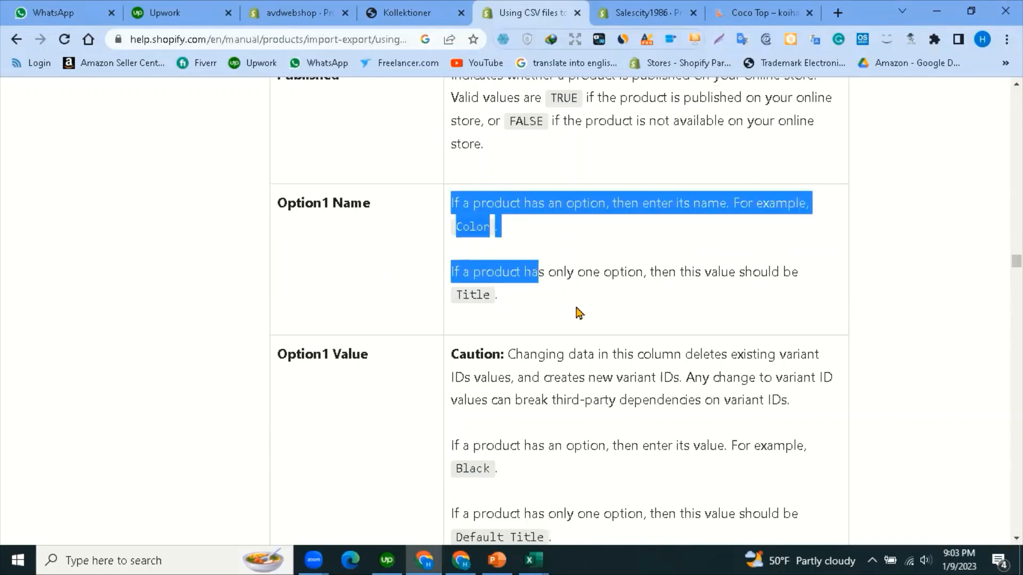
click(500, 313)
drag(451, 203, 535, 325)
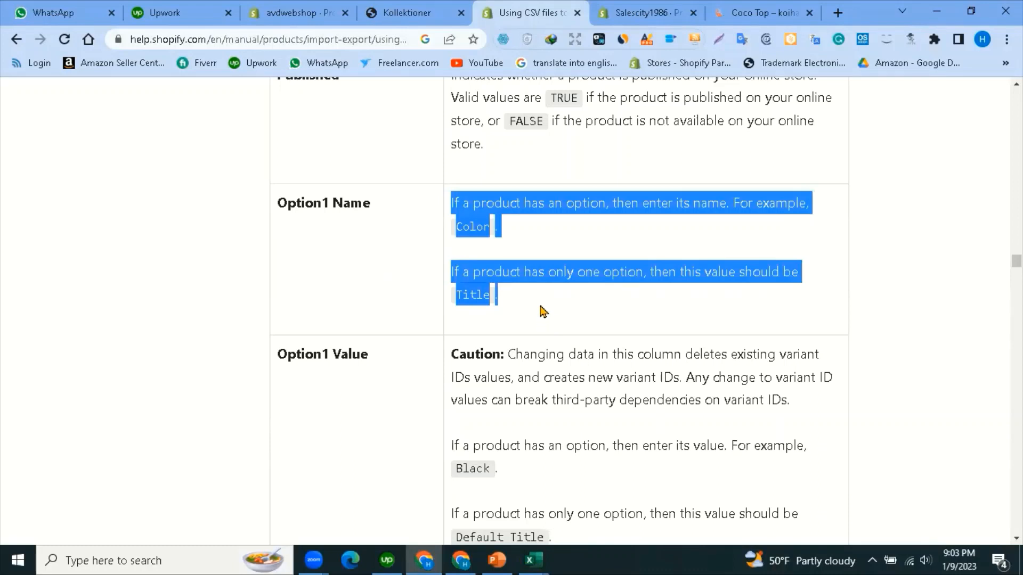
click(513, 245)
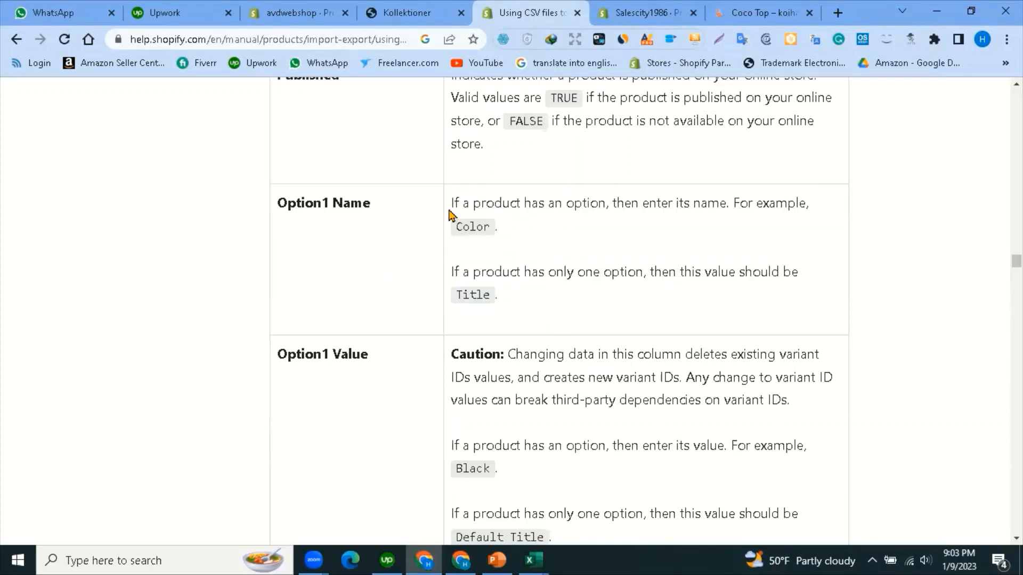
drag(449, 213, 502, 308)
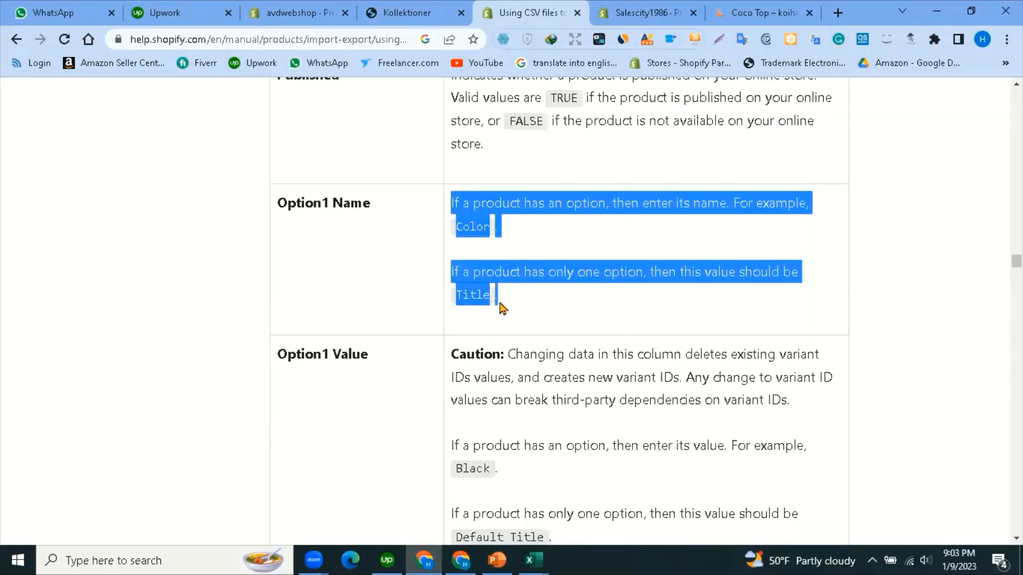
click(429, 283)
scroll(426, 293, down, 1)
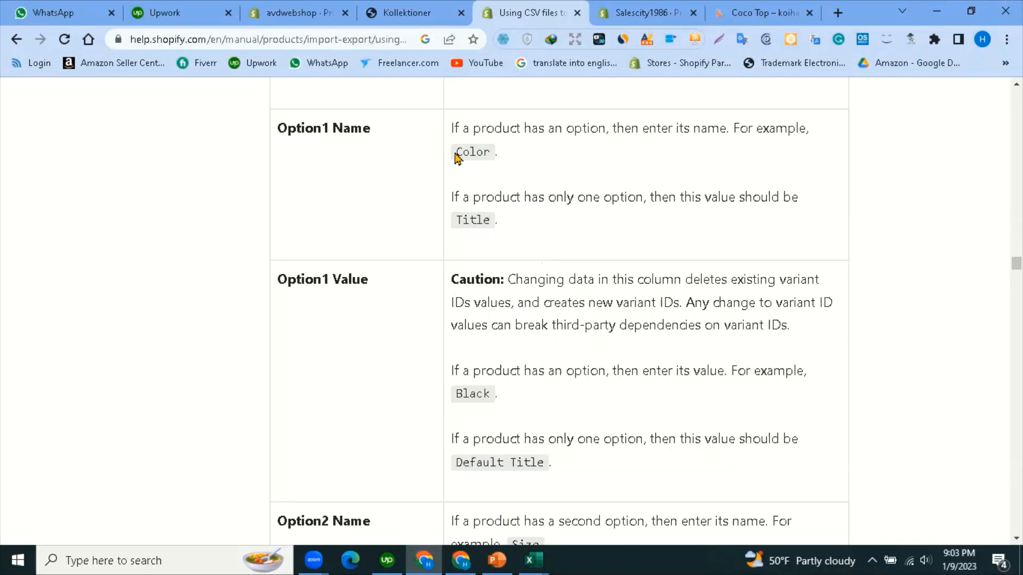
Highlight the example value Color and the single-option rule in the help page's Option1 Name entry.
double_click(494, 155)
scroll(519, 194, up, 3)
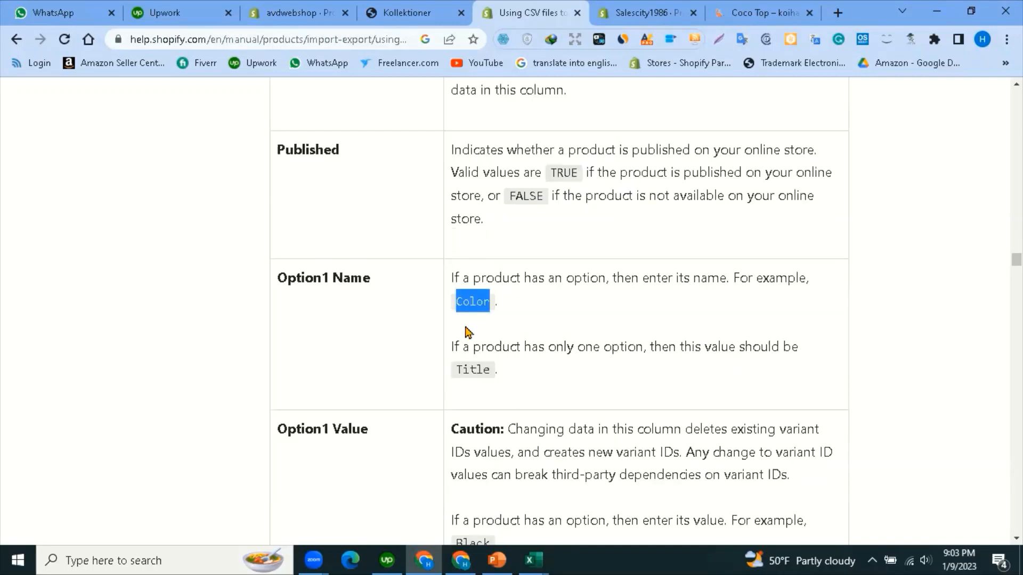
drag(287, 283, 389, 288)
click(480, 313)
scroll(479, 313, down, 1)
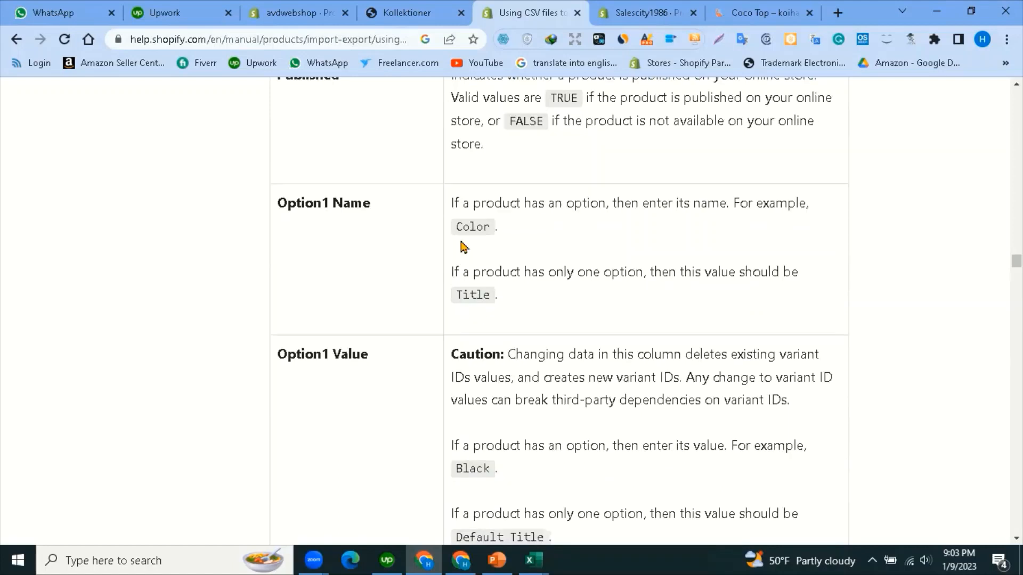
double_click(492, 229)
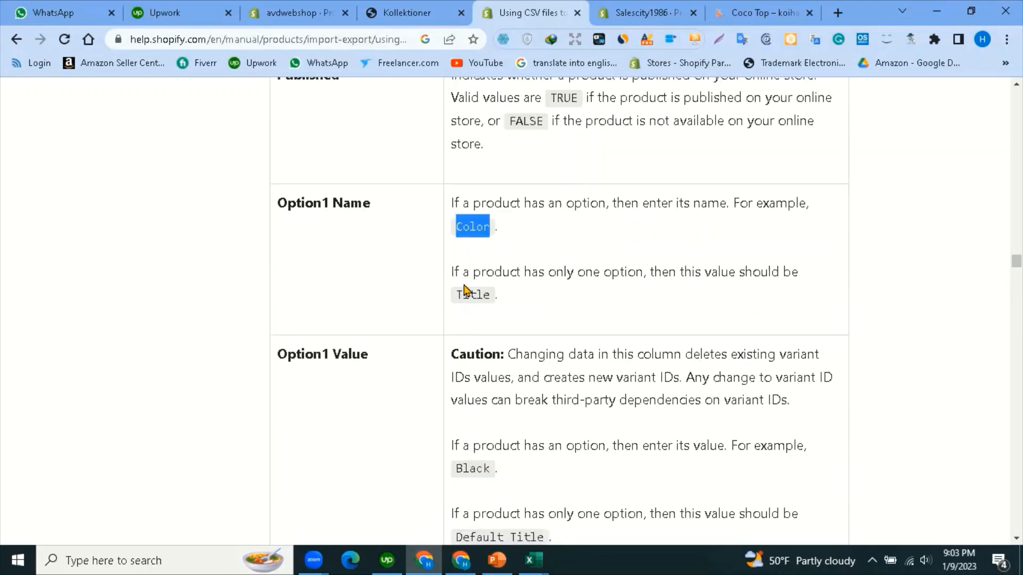
drag(454, 274, 486, 270)
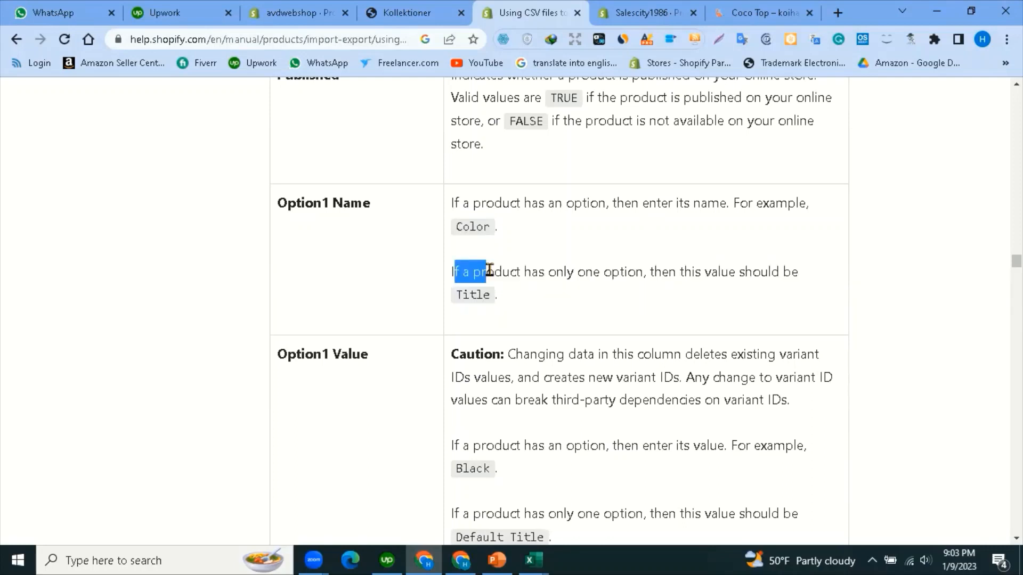
click(457, 229)
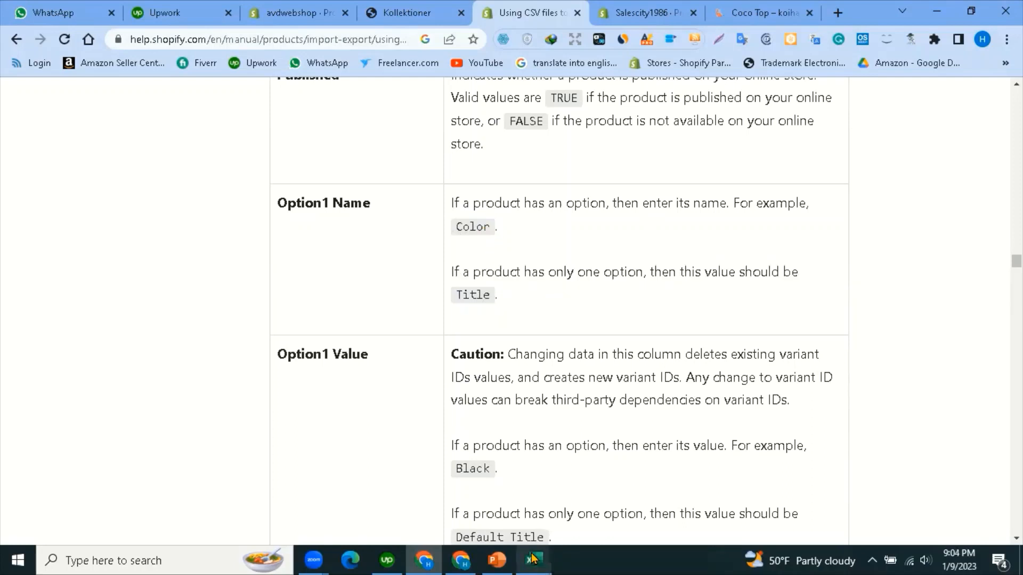
Switch to the Nurse B workbook in Excel and examine the option columns on its Nurse B sheet.
mouse_move(533, 557)
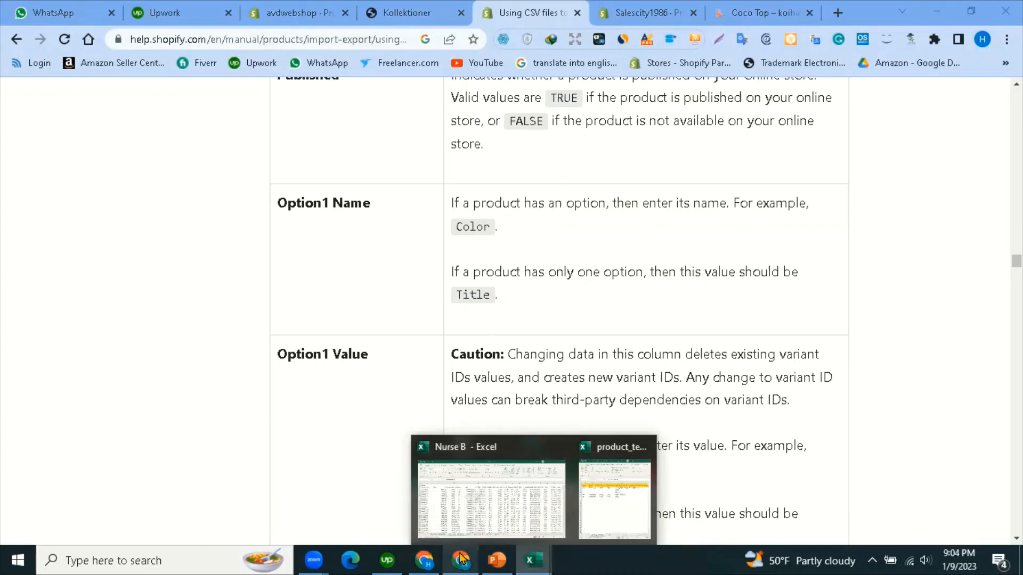
click(490, 508)
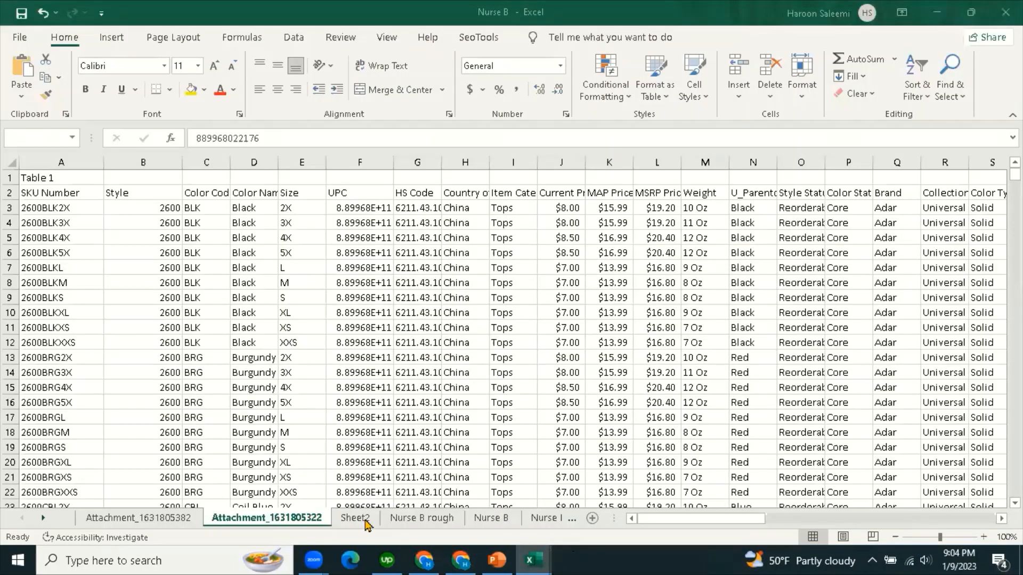
click(487, 522)
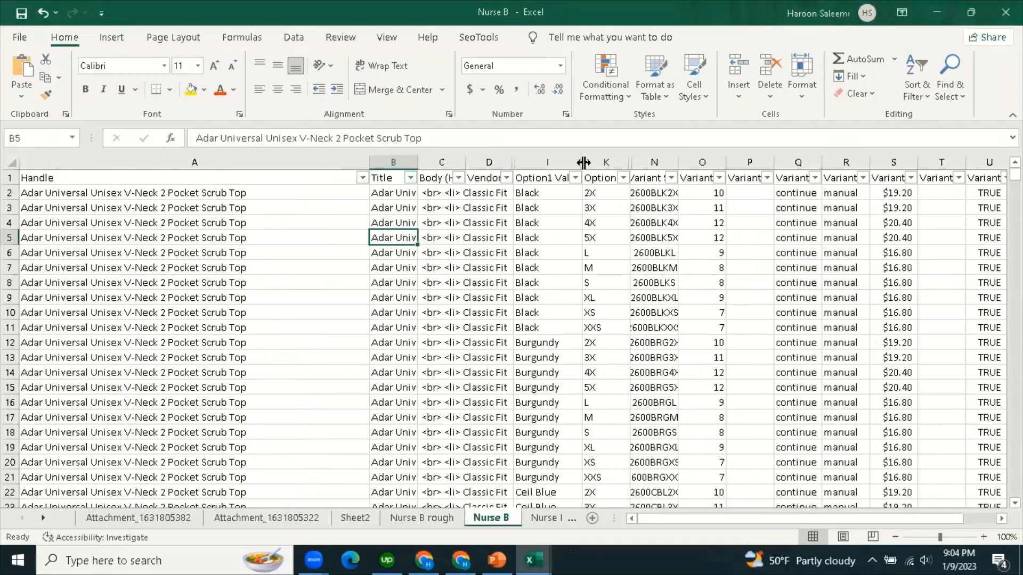
click(543, 161)
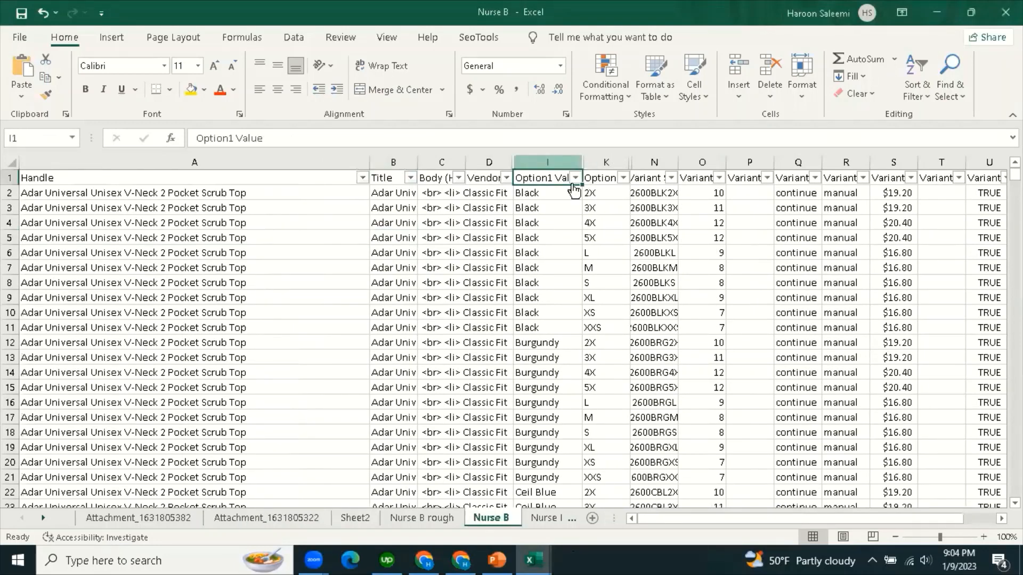
drag(549, 162, 687, 164)
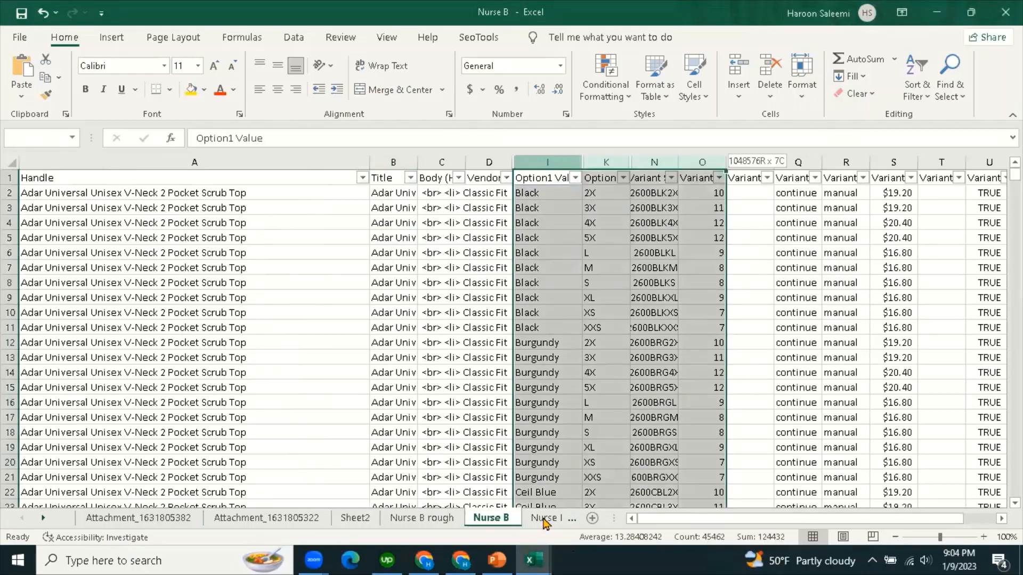
Open the Nurse B2 sheet and widen the Option1 Name column so its full header fits.
click(546, 519)
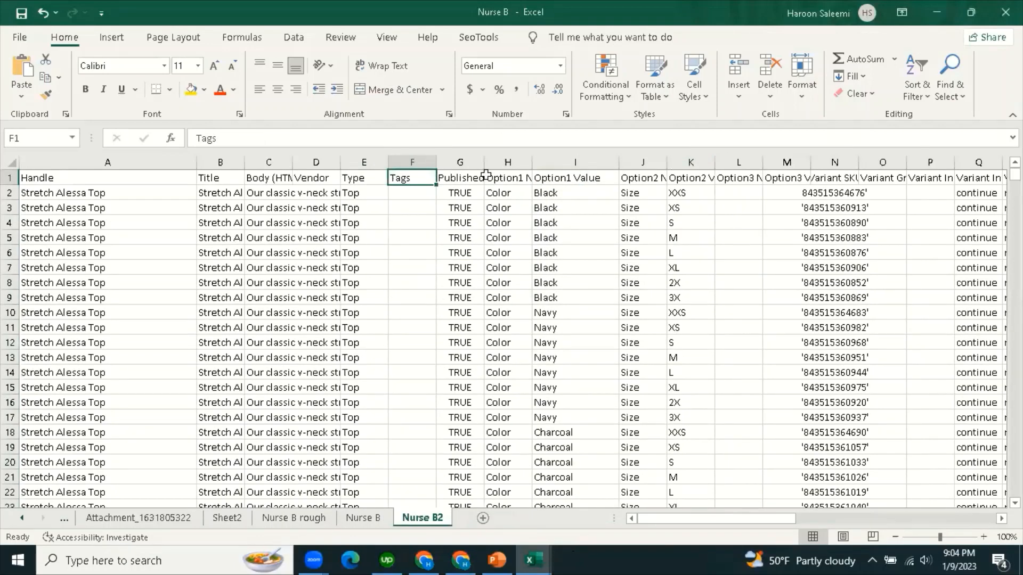
click(553, 193)
click(526, 178)
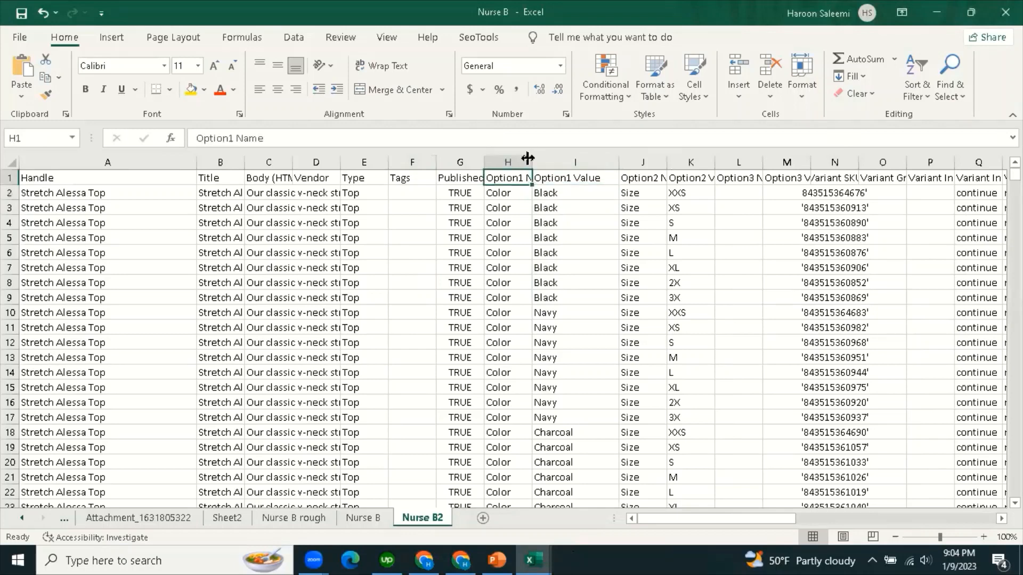
drag(555, 161, 604, 161)
click(589, 297)
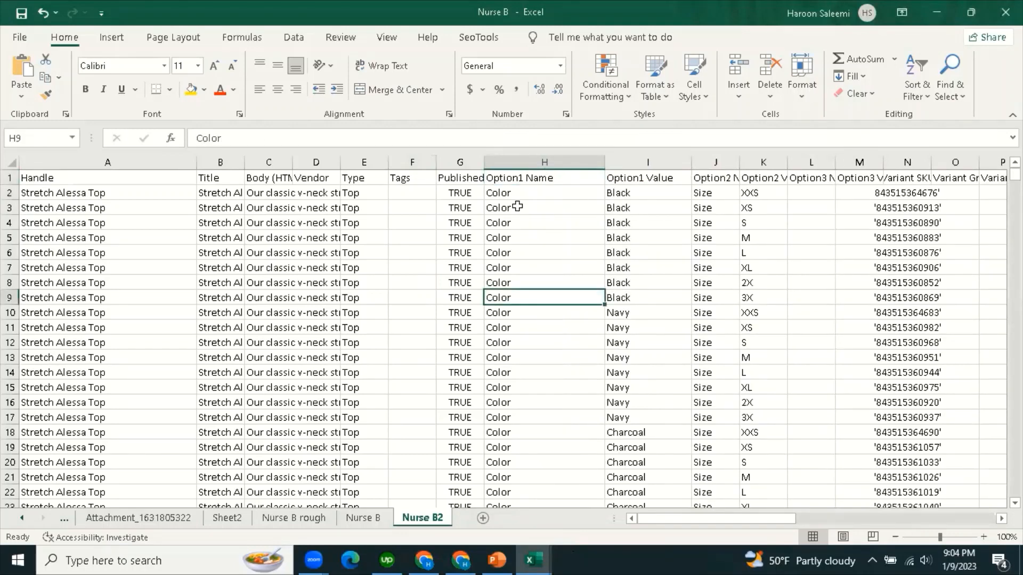
Inspect the Option1 Name header and its Color entries alongside the first product's Option1 Value.
click(505, 195)
key(Right)
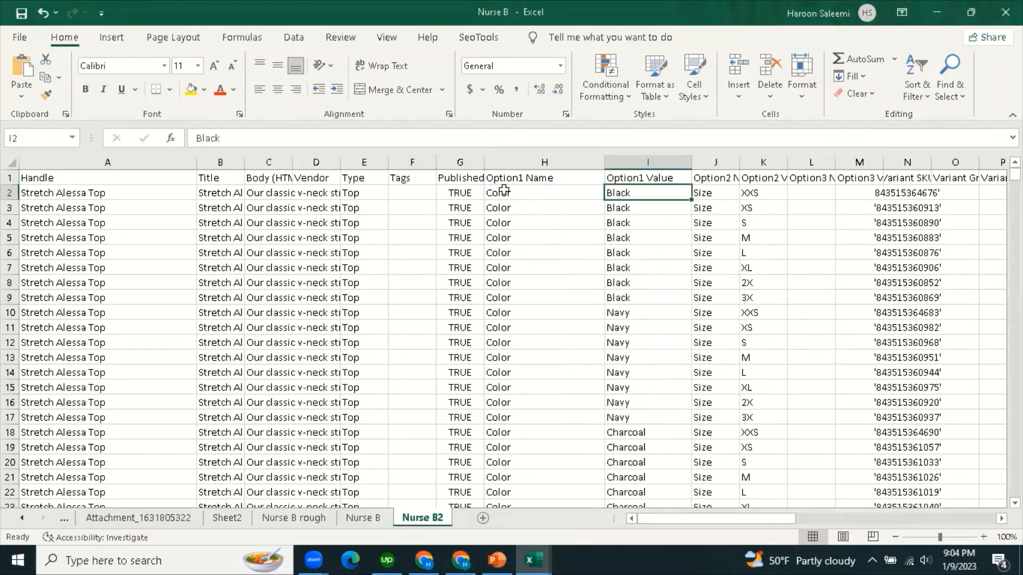
click(520, 192)
click(529, 176)
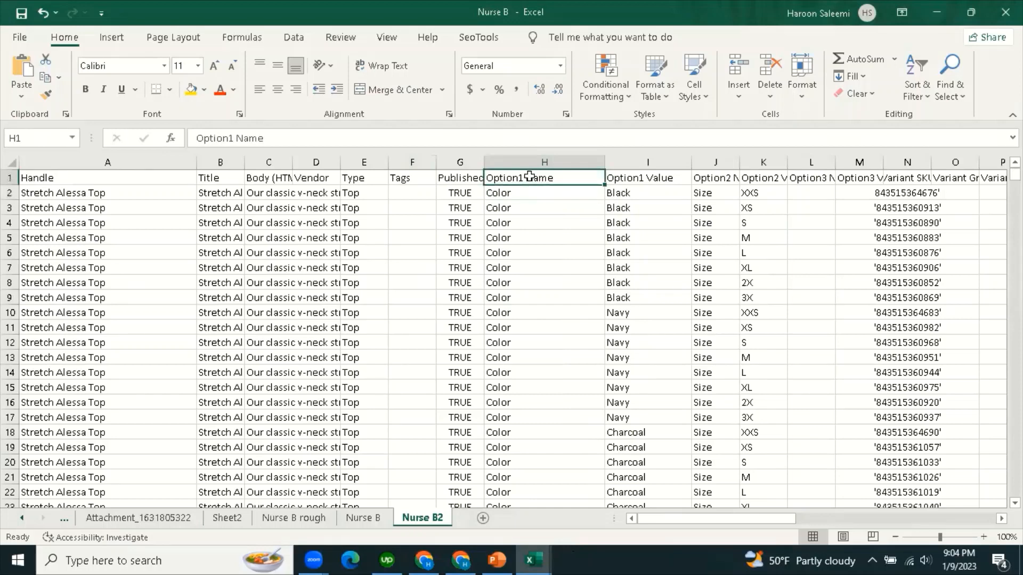
click(511, 193)
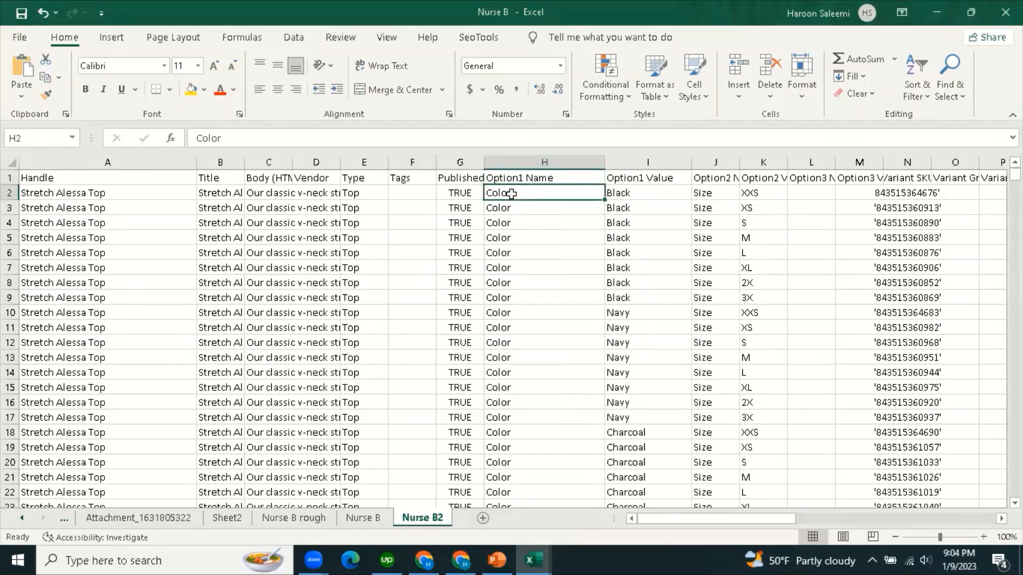
click(508, 221)
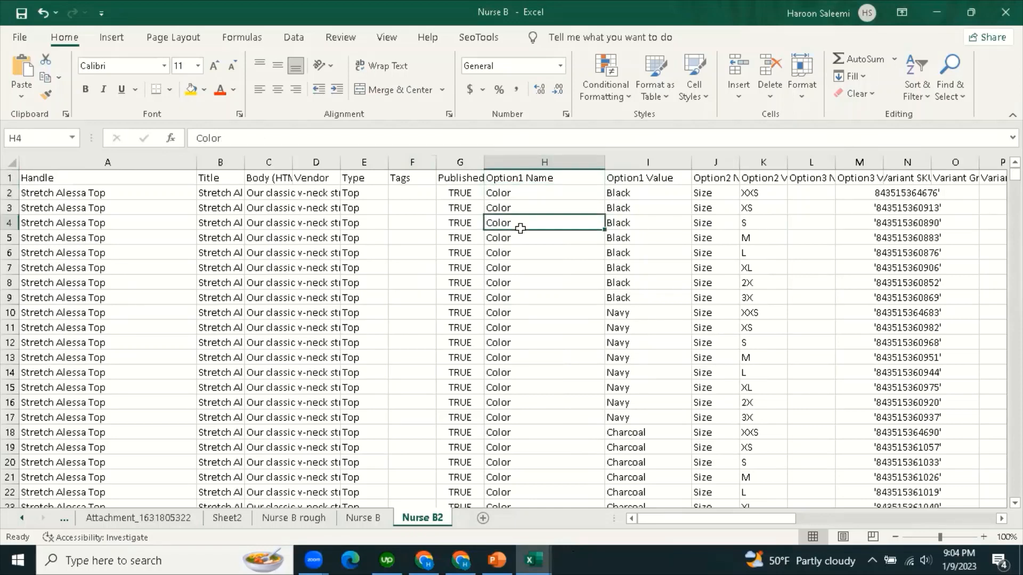
Widen the Option2 Name column so its full header fits.
drag(719, 520, 729, 521)
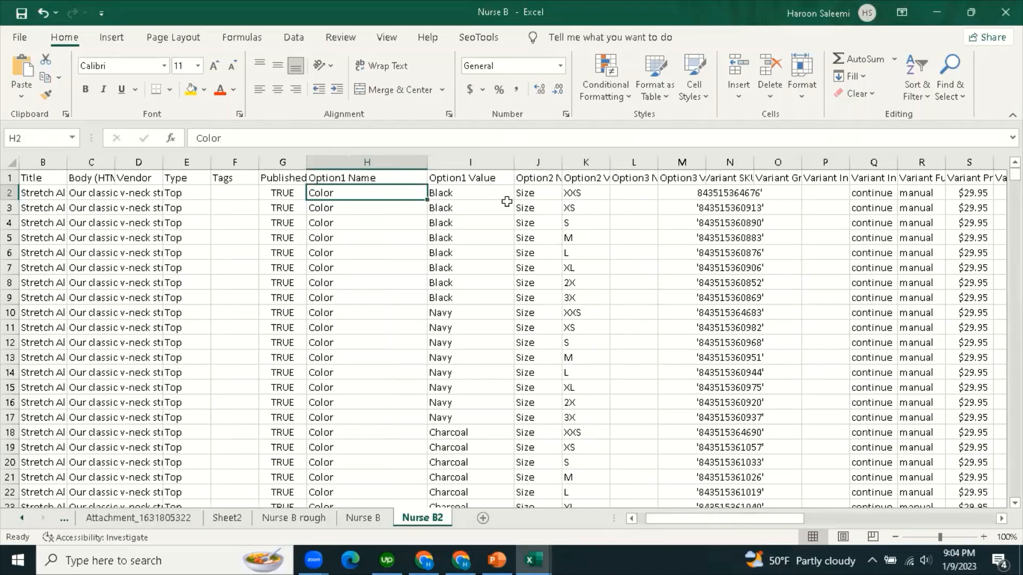
click(534, 179)
drag(562, 161, 587, 161)
click(523, 254)
Examine the Size entries under Option2 Name and compare the Color and Size names with their values for the black variants.
click(536, 195)
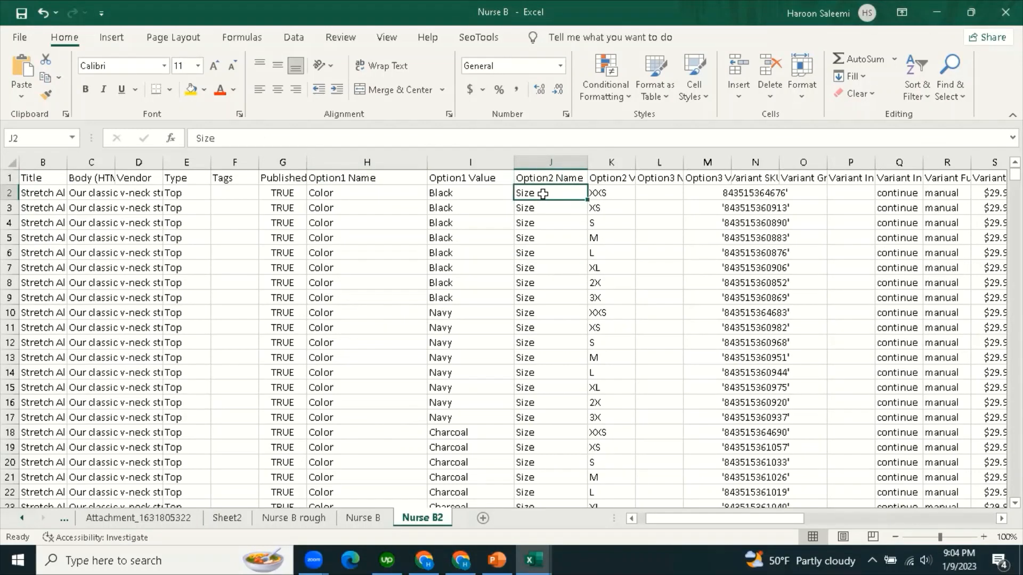
click(550, 279)
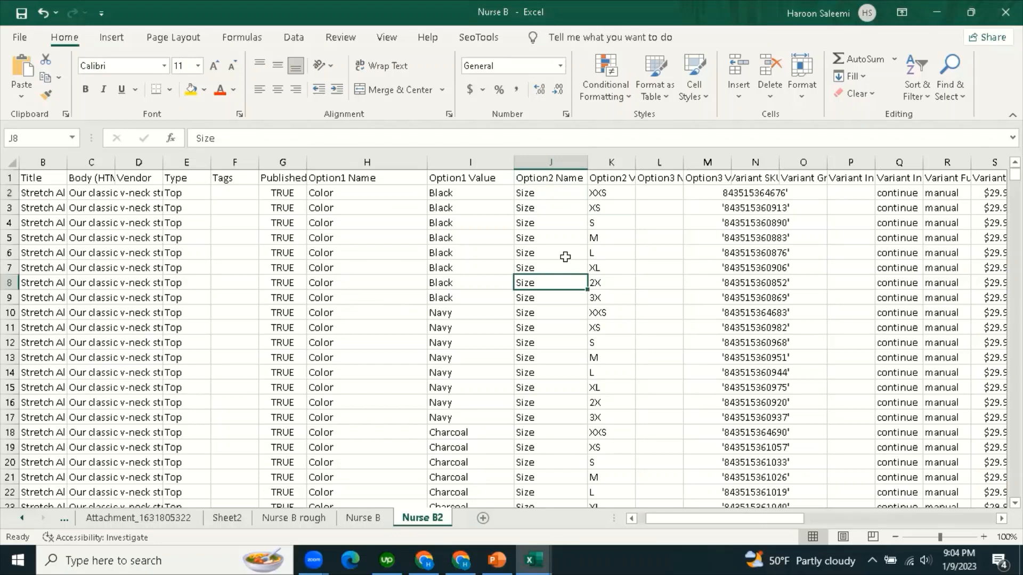
click(613, 194)
drag(329, 195, 327, 252)
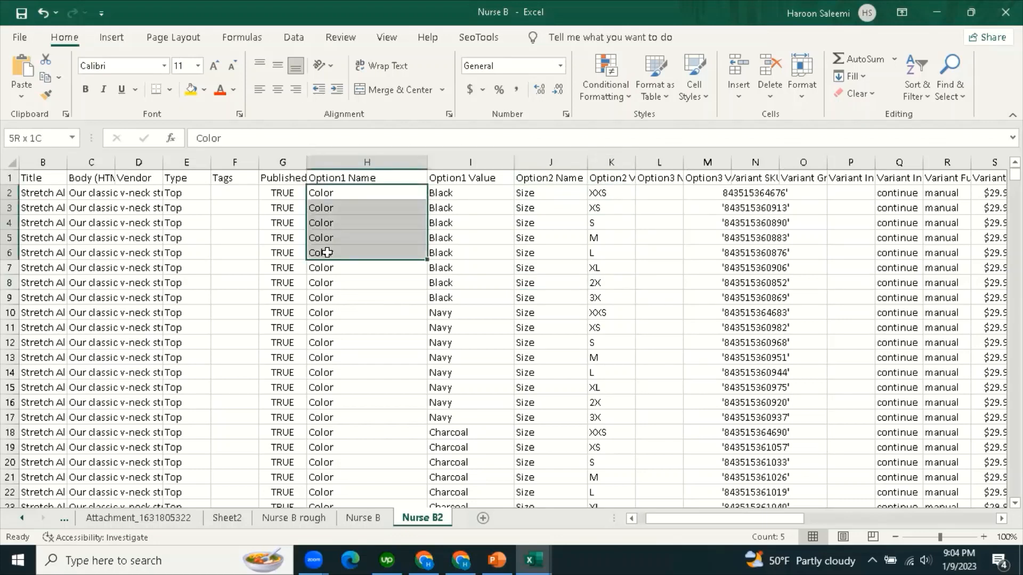
click(351, 196)
drag(441, 194, 596, 297)
click(671, 326)
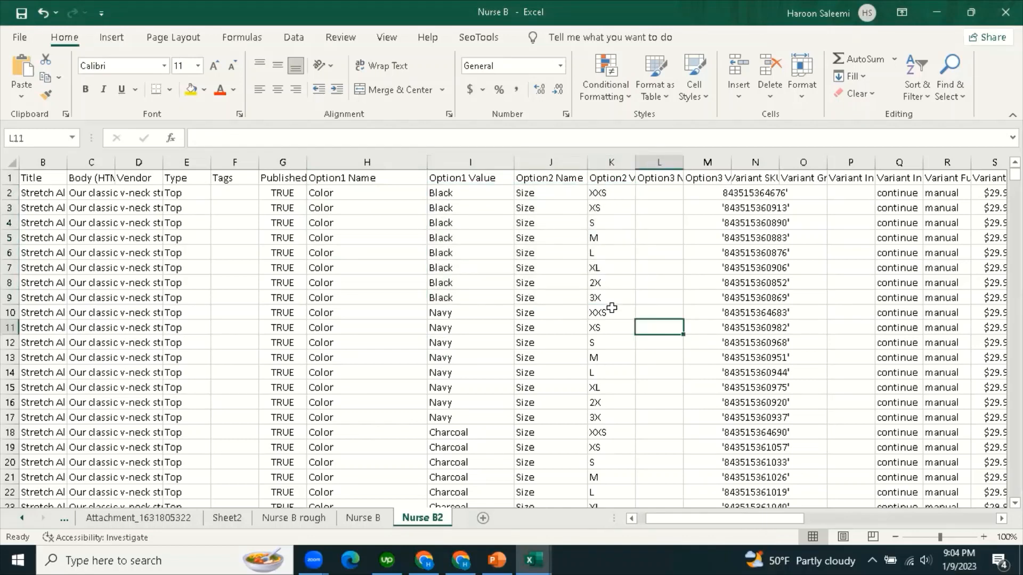
Highlight the Option2 Value sizes XXS to 3X that belong to the black variants.
drag(612, 193, 612, 297)
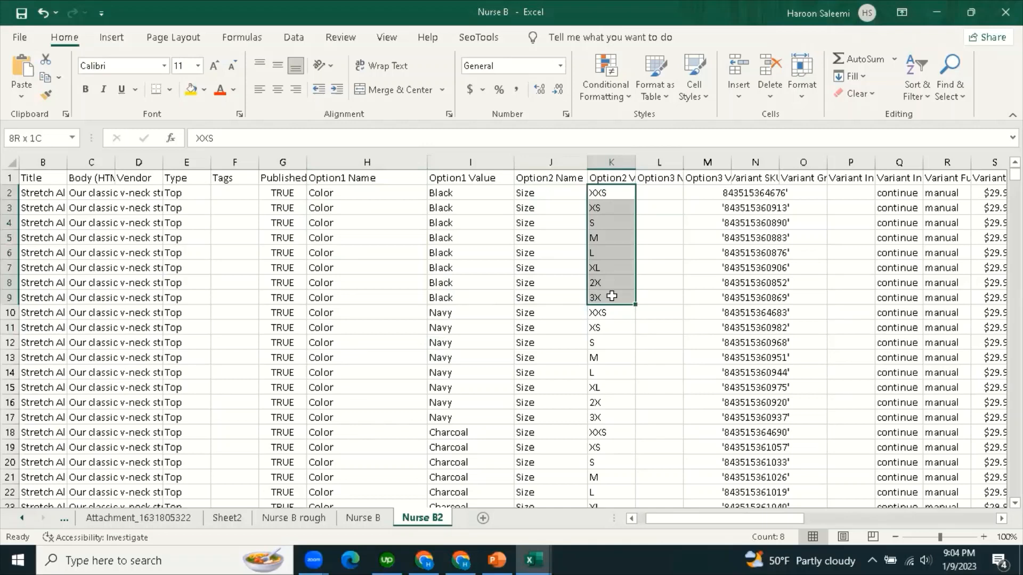
drag(612, 296, 612, 297)
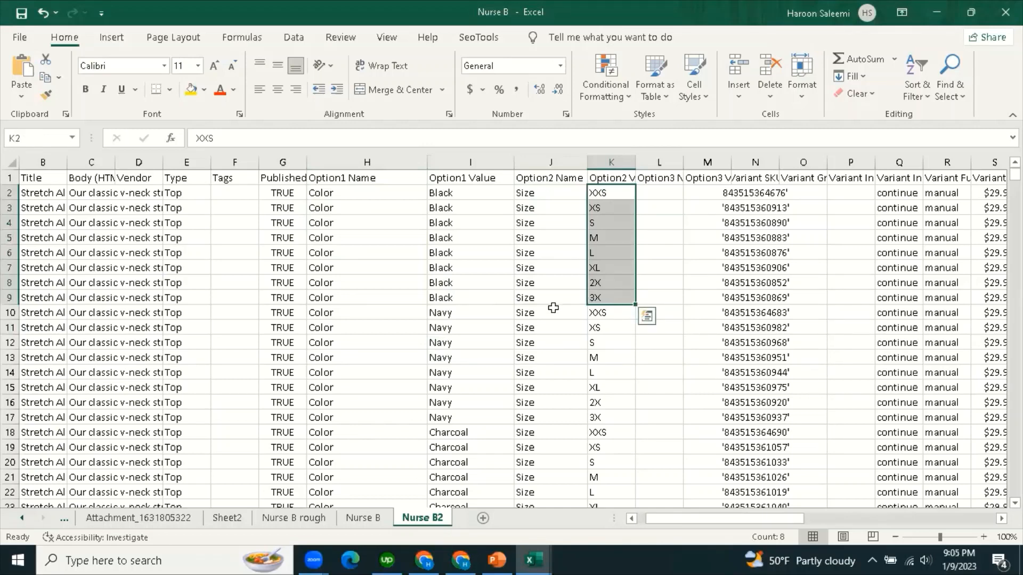
key(alt+Tab)
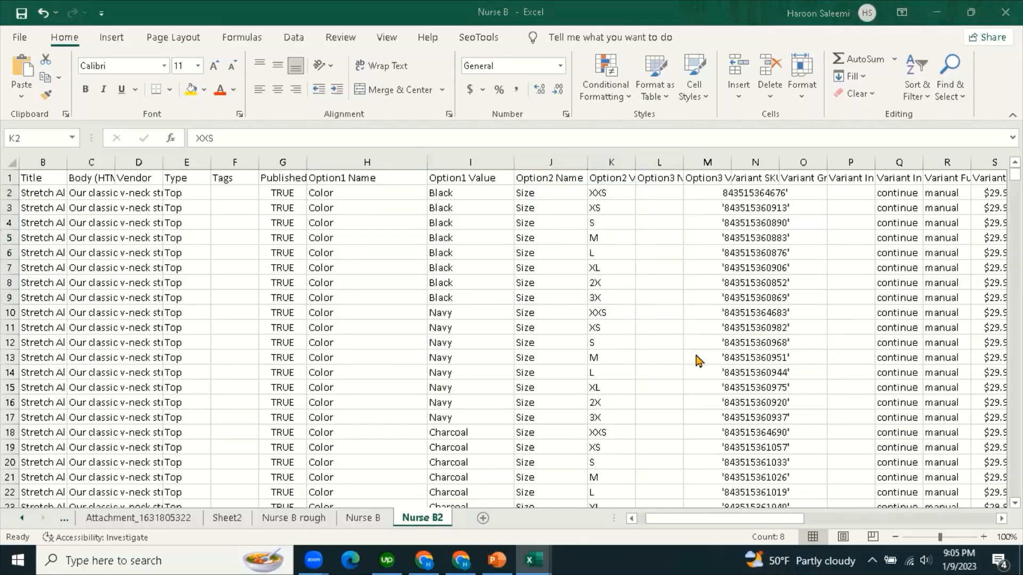
click(714, 282)
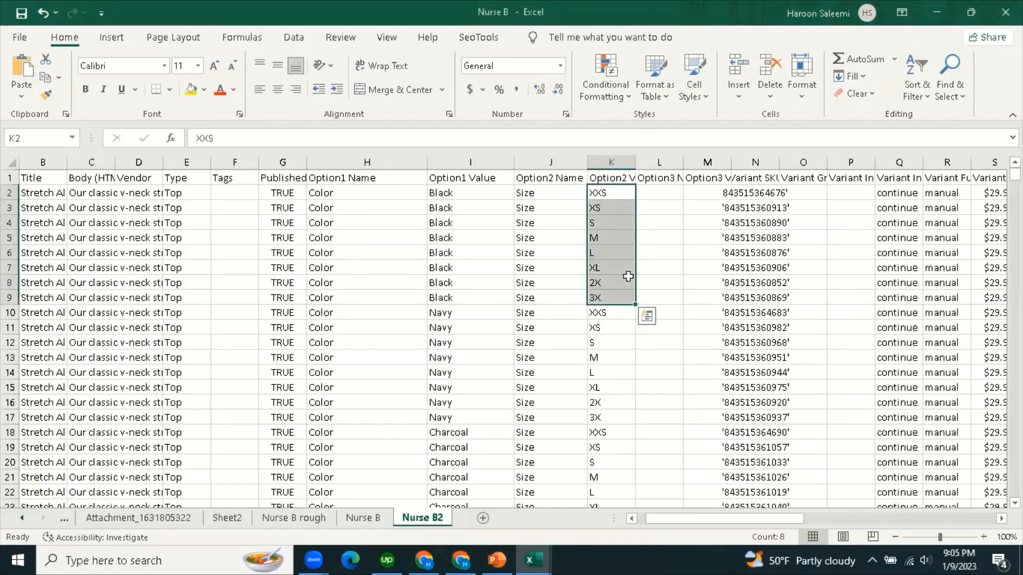
Inspect the Option3 Name header and the cells below it beside the Option2 Value column.
drag(716, 524, 740, 525)
click(515, 181)
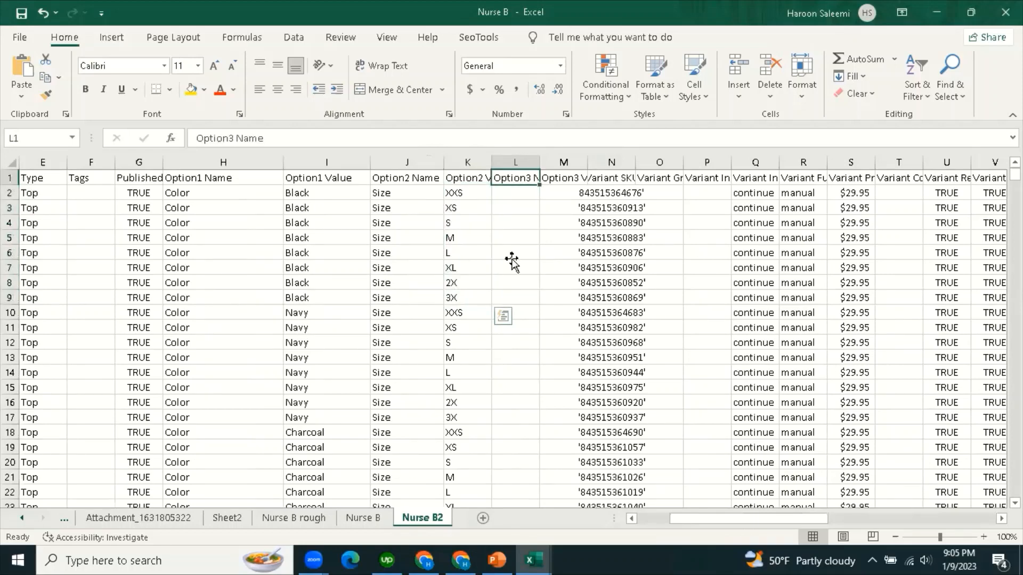
click(512, 261)
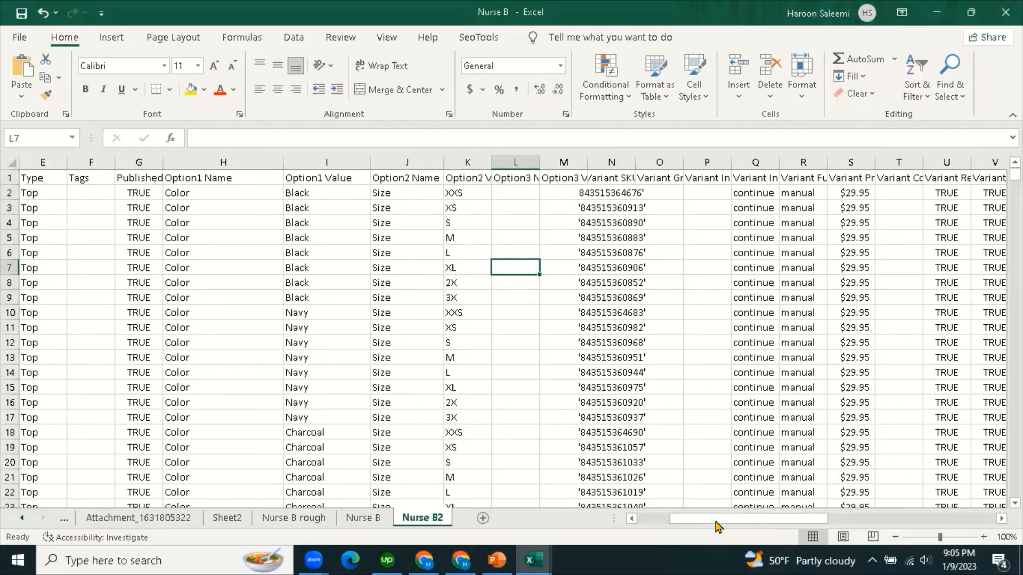
drag(739, 522, 716, 522)
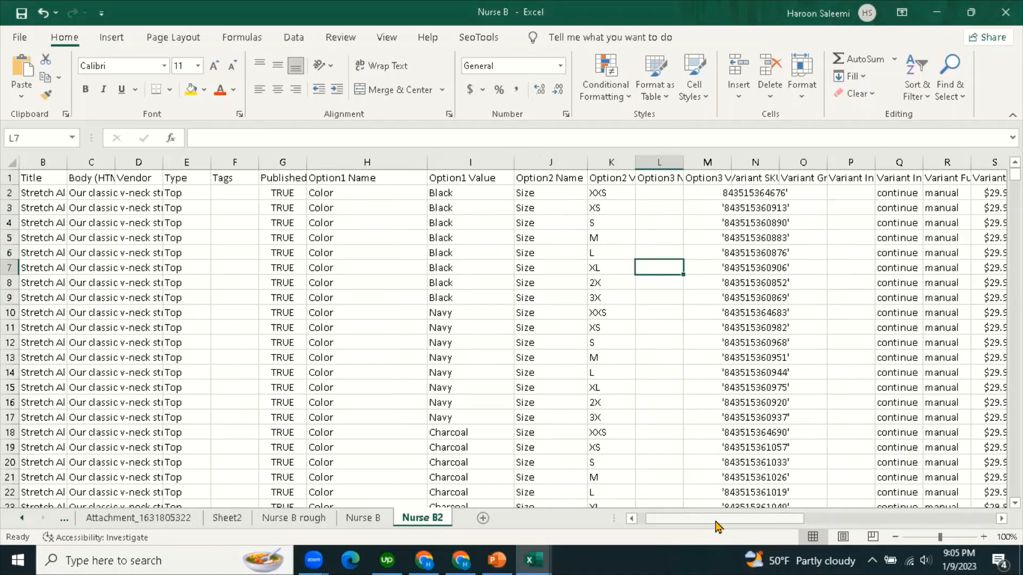
key(alt+Tab)
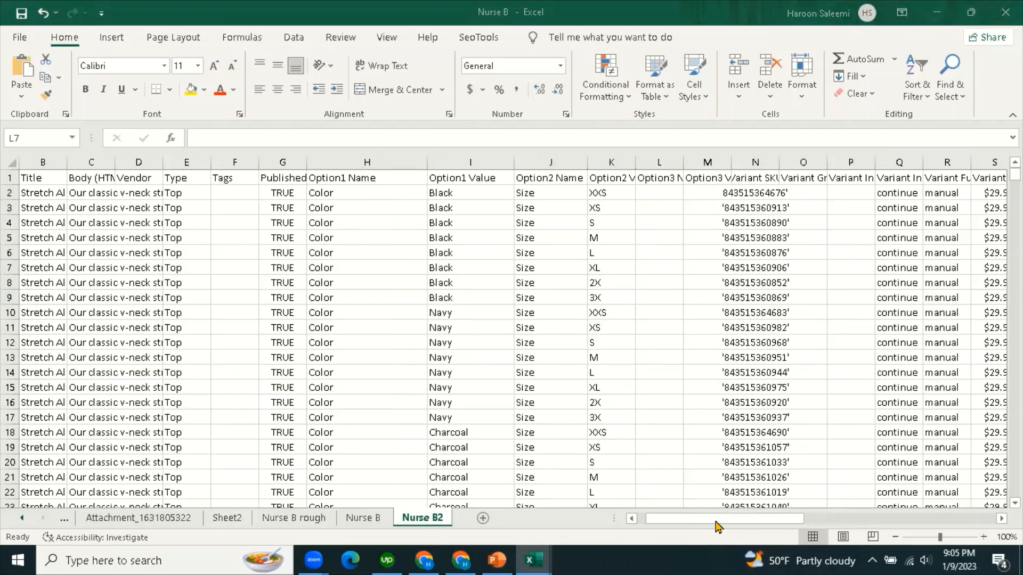
click(614, 366)
Copy rows 1 to 7 of the Nurse B2 sheet, covering the header row and the first six Stretch Alessa Top variants.
drag(751, 519, 697, 520)
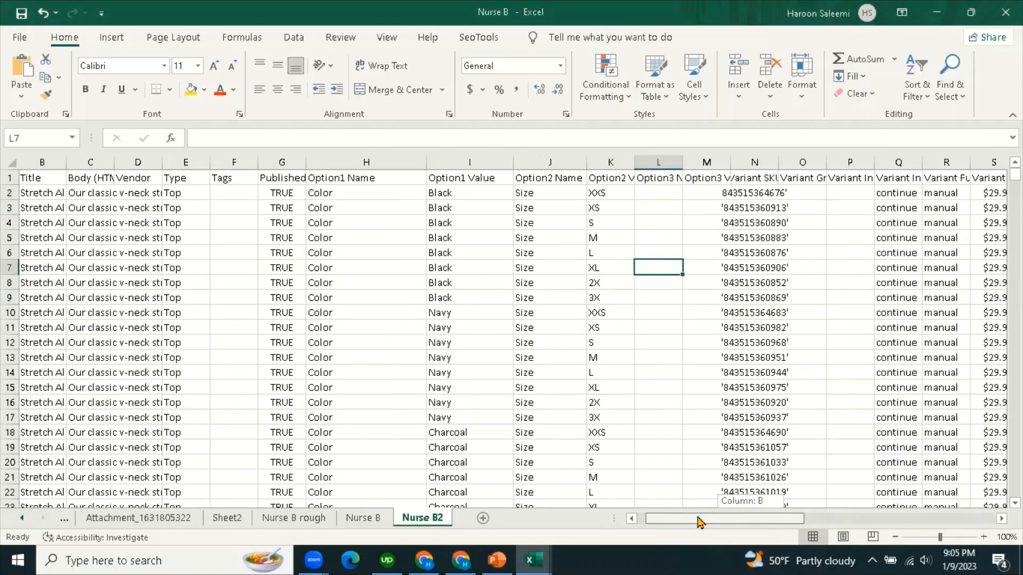
click(365, 283)
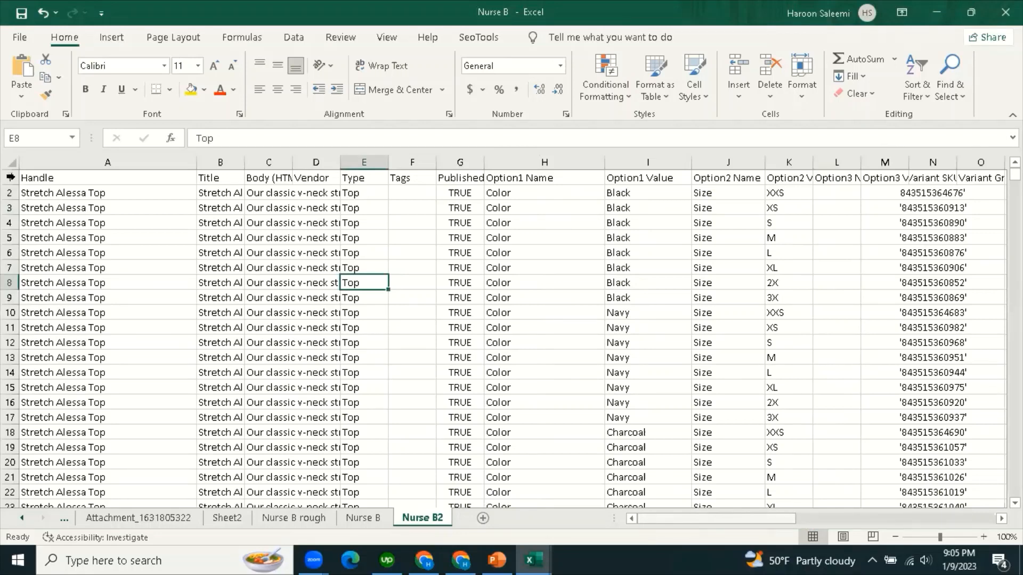
drag(10, 177, 5, 266)
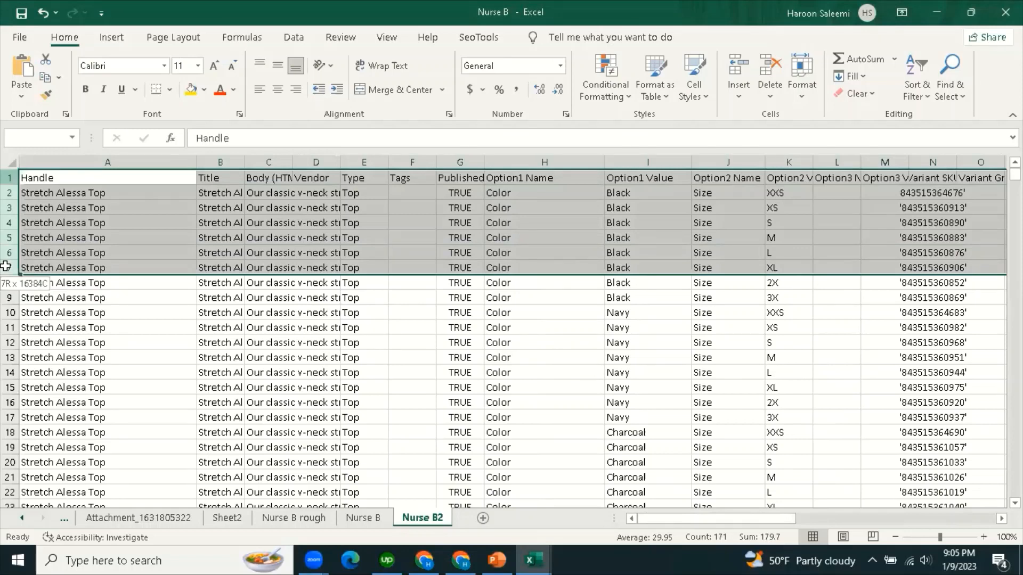
drag(9, 267, 9, 267)
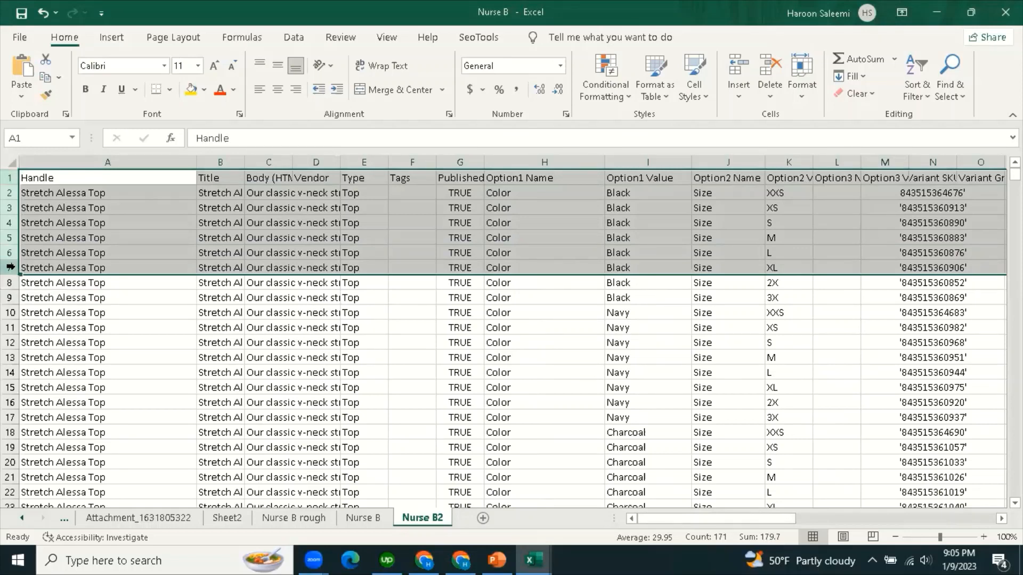
key(ctrl+c)
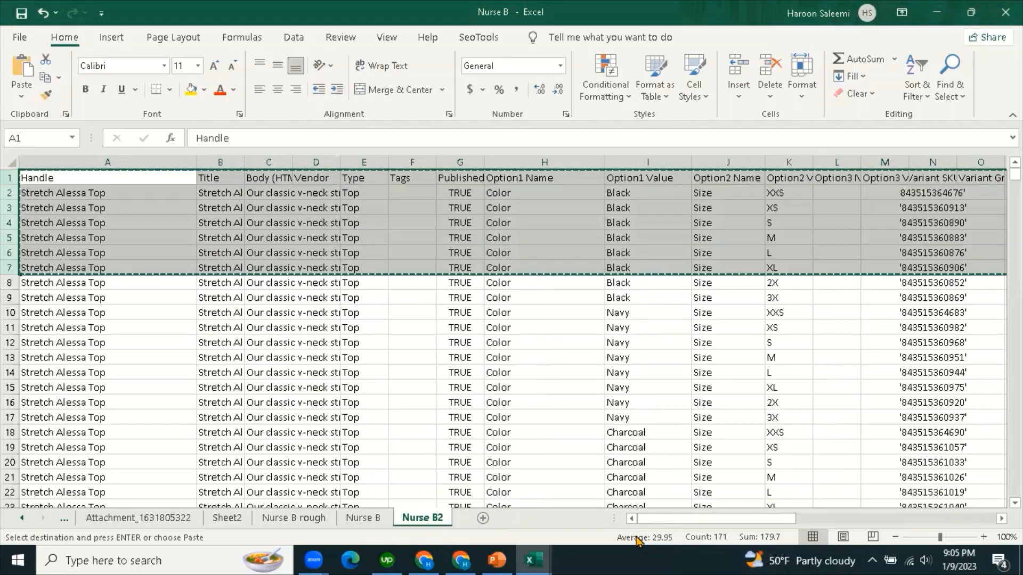
Add a new worksheet and paste the copied header and variant rows starting at cell A1.
click(483, 518)
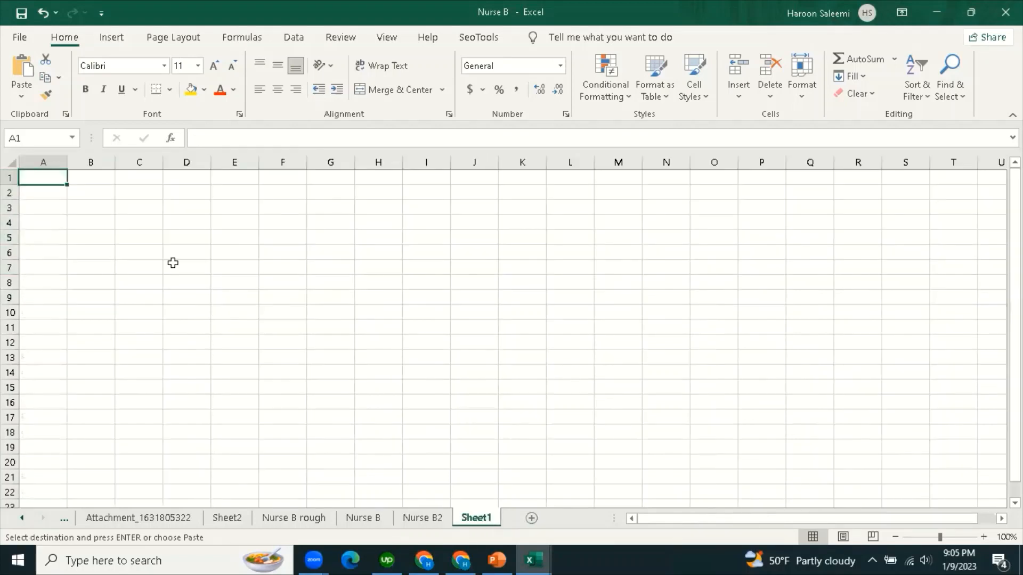
key(ctrl+v)
click(448, 327)
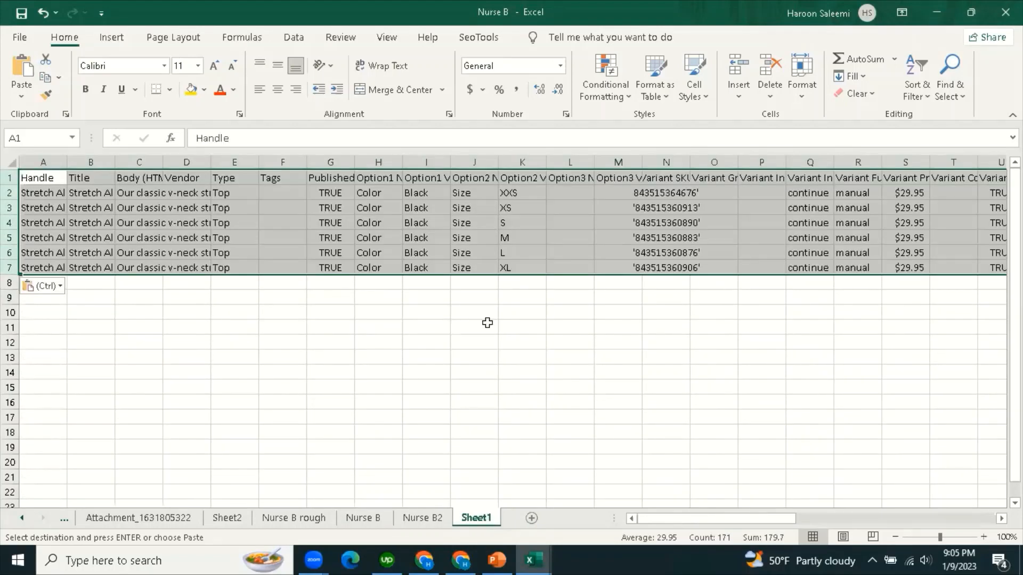
click(464, 268)
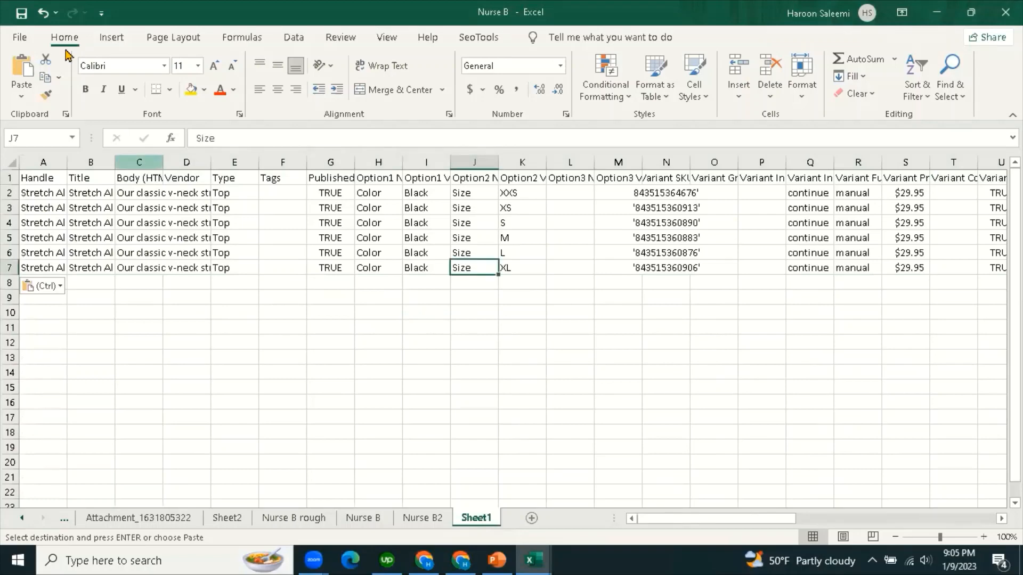
Save only the active sheet to the Desktop as Nurse B in CSV UTF-8 (Comma delimited) format.
click(62, 244)
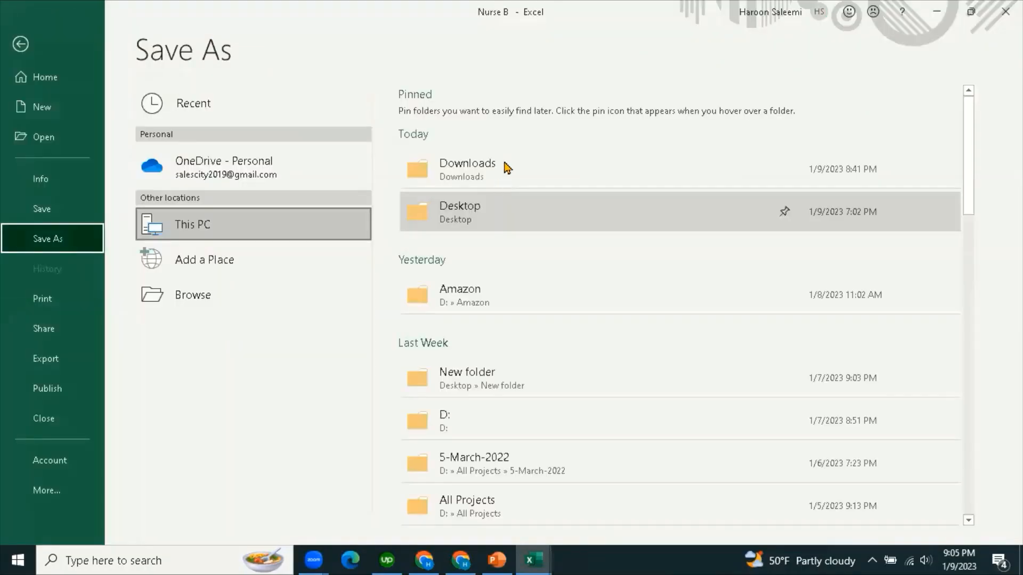
click(492, 207)
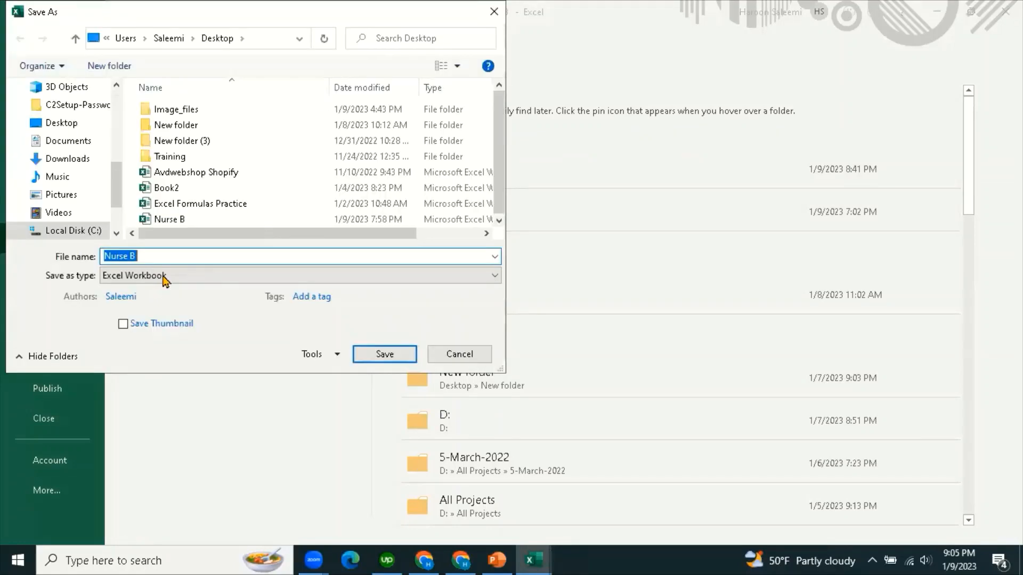
click(164, 276)
click(145, 52)
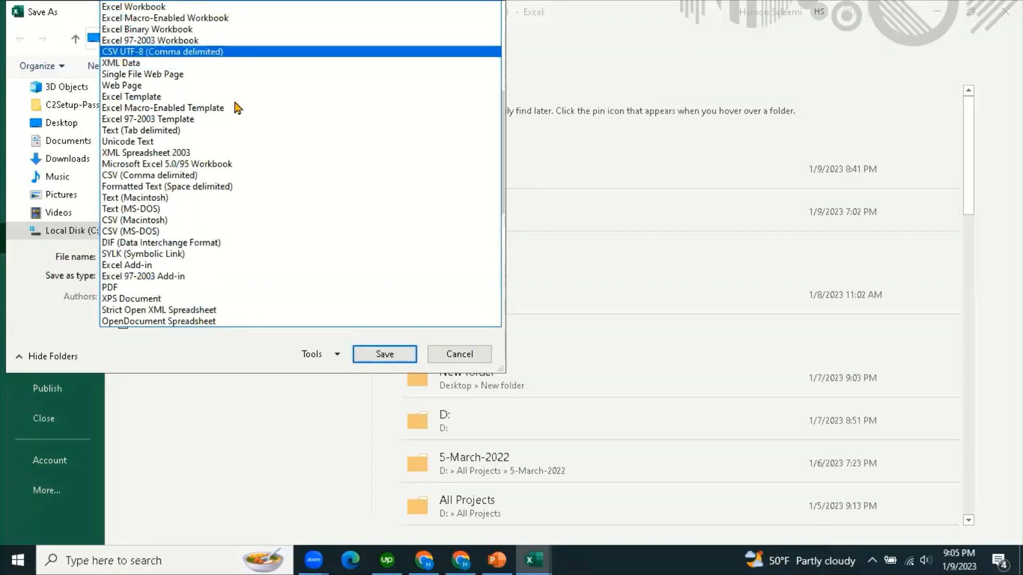
click(388, 351)
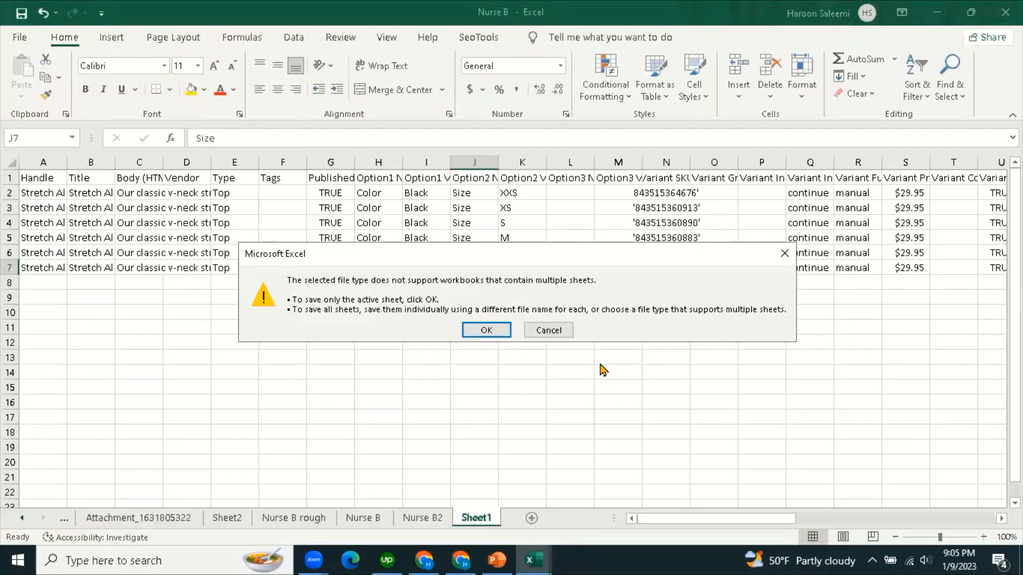
click(484, 330)
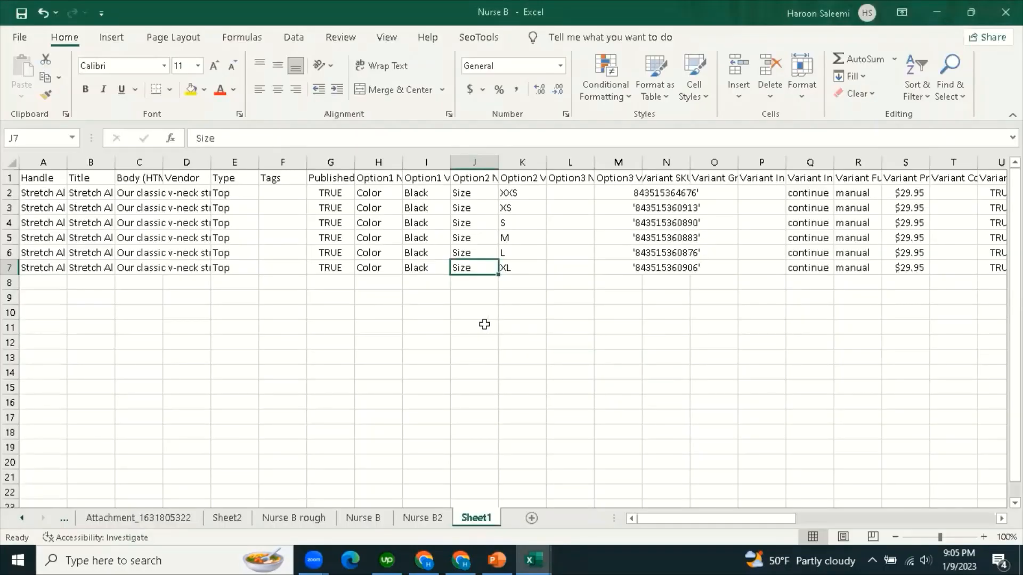
click(421, 323)
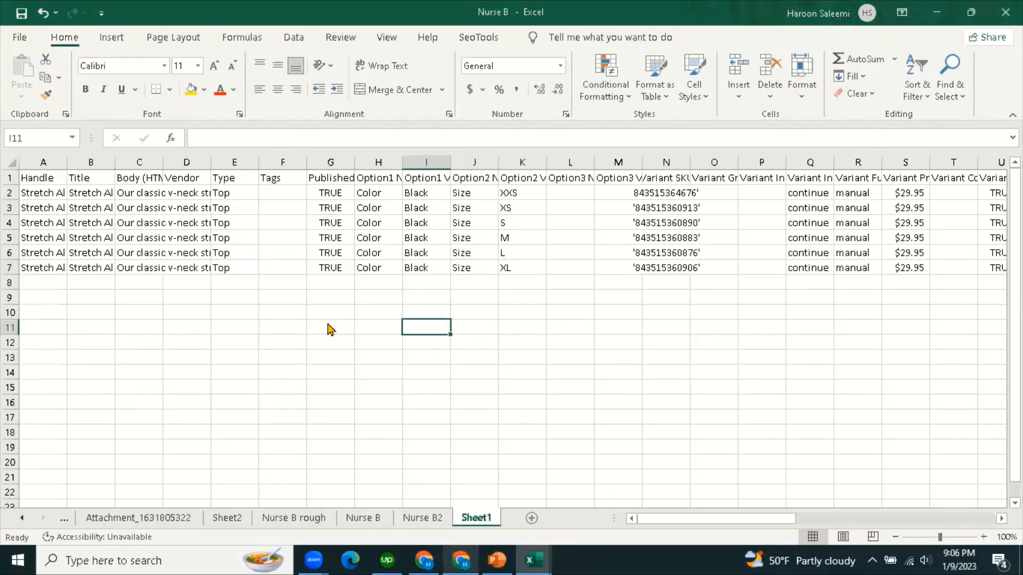
Switch to the Shopify admin in Chrome and start a CSV product import from the Products page.
key(alt+Tab)
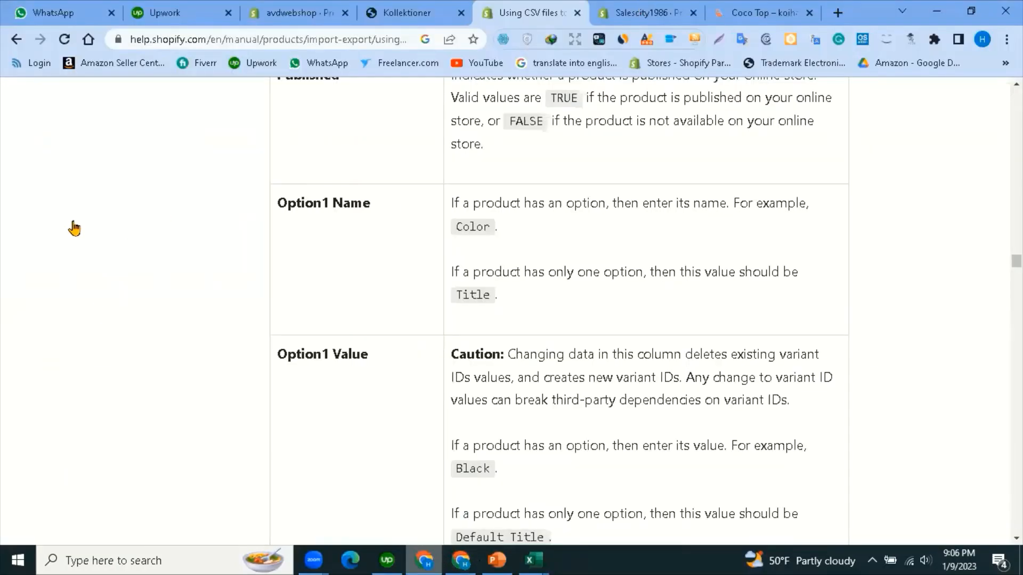
key(ctrl+Tab)
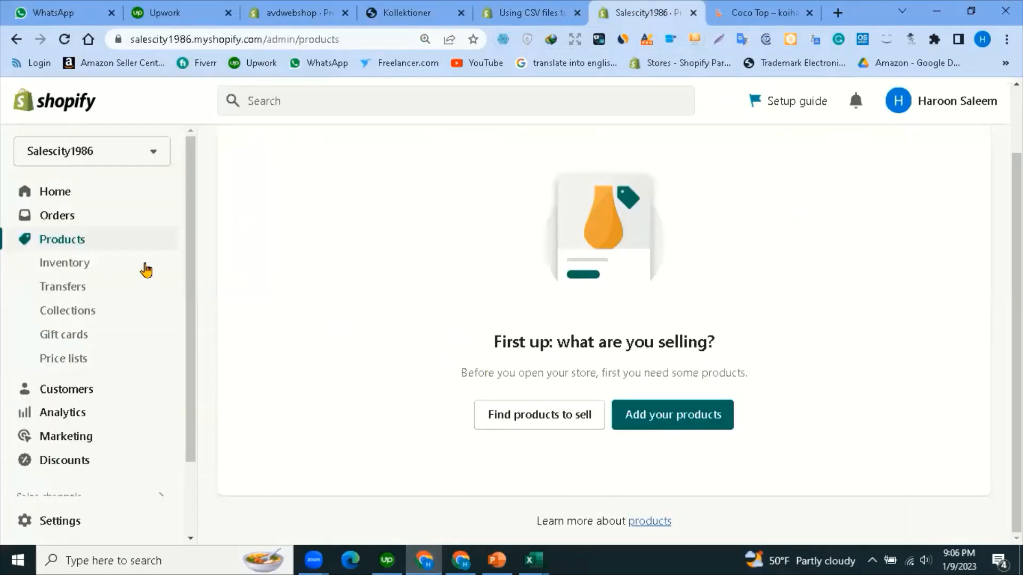
click(69, 238)
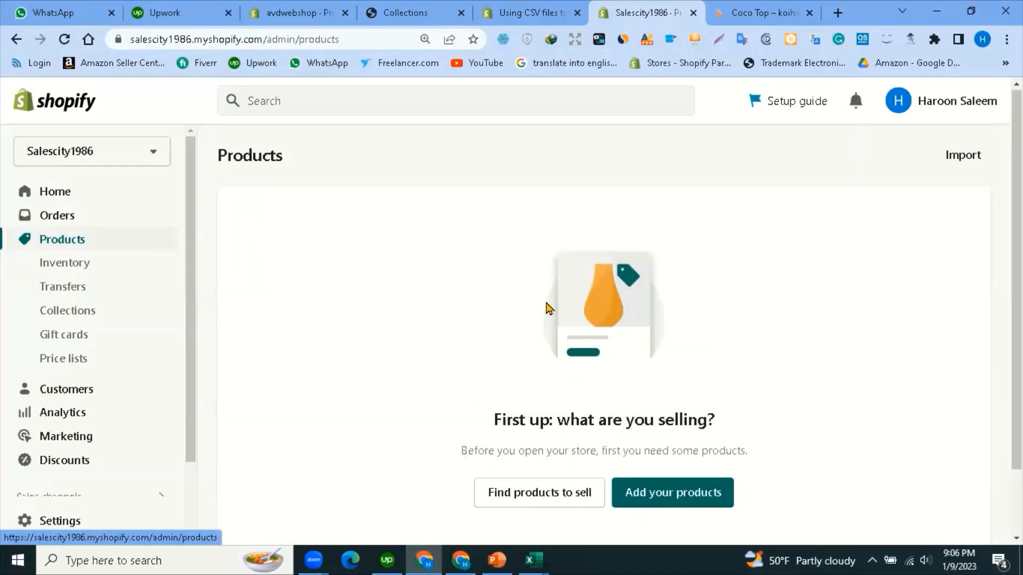
scroll(549, 309, down, 2)
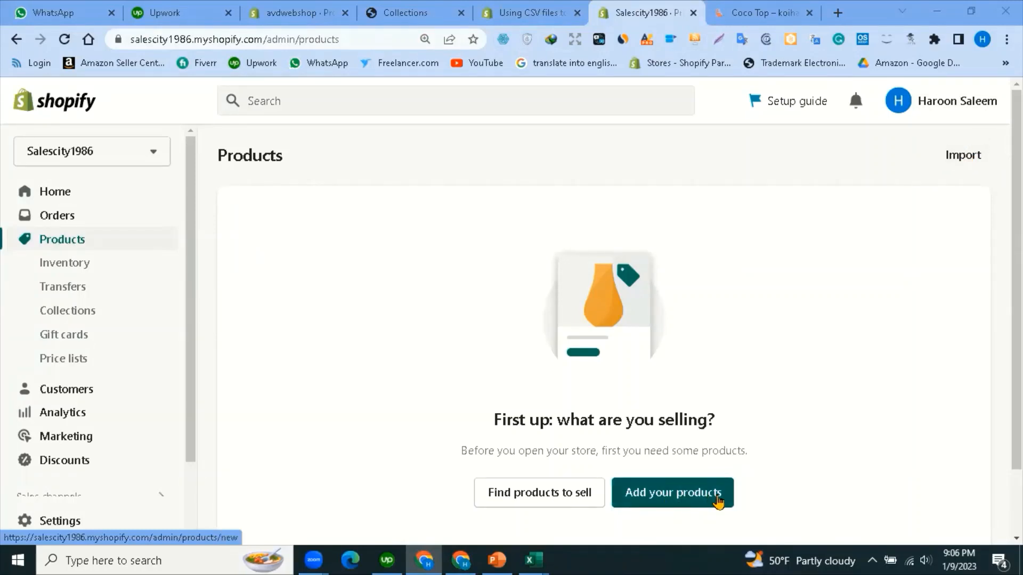
click(965, 159)
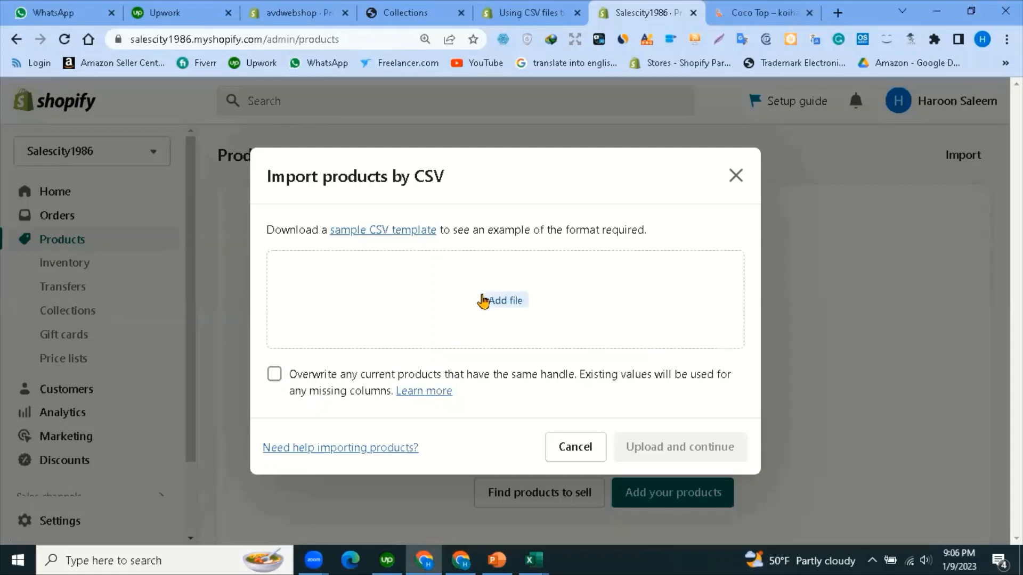
Add the Nurse B CSV file from the Desktop to the product import and upload it without overwriting existing products.
drag(266, 230, 456, 234)
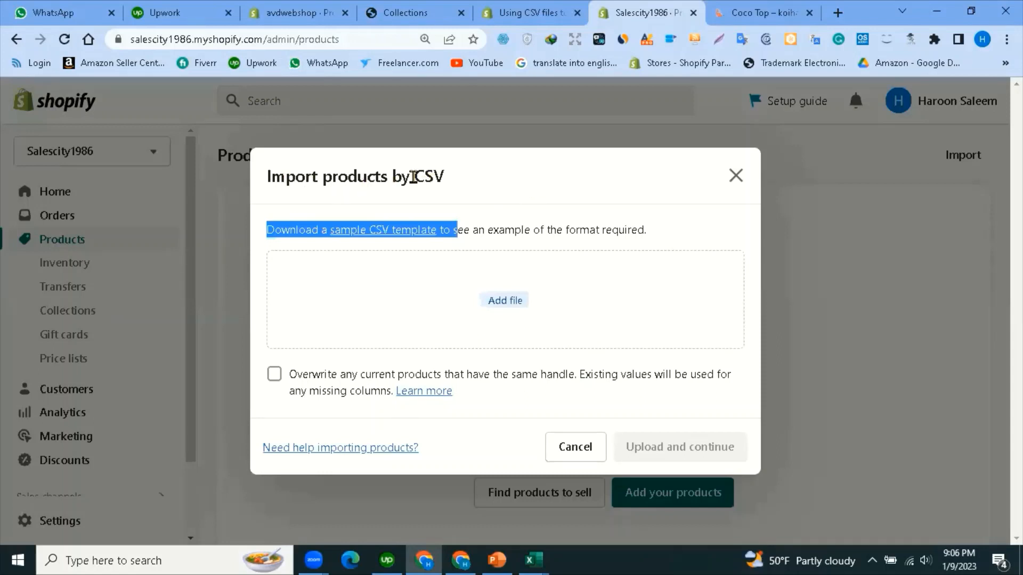
double_click(445, 176)
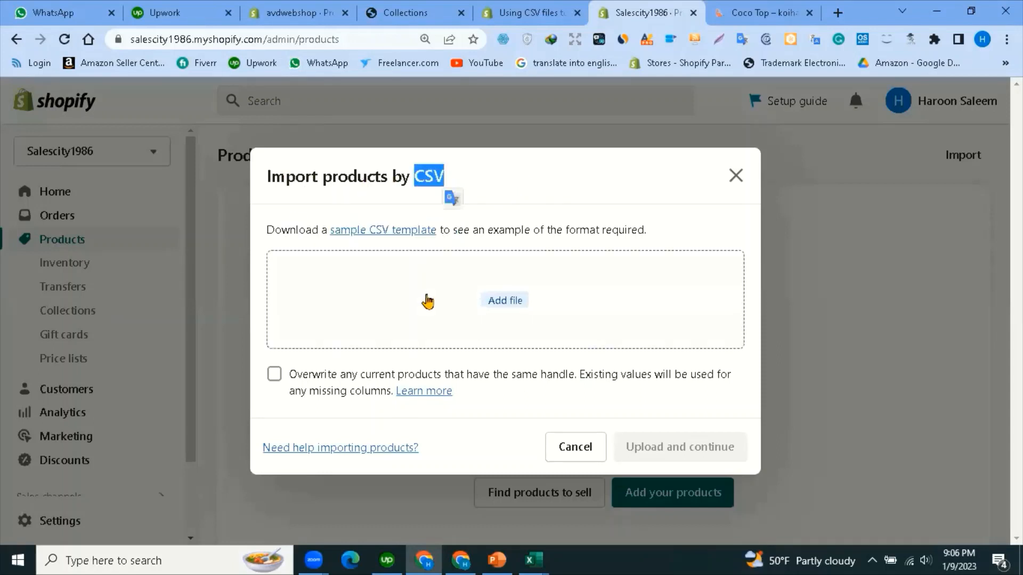
click(504, 303)
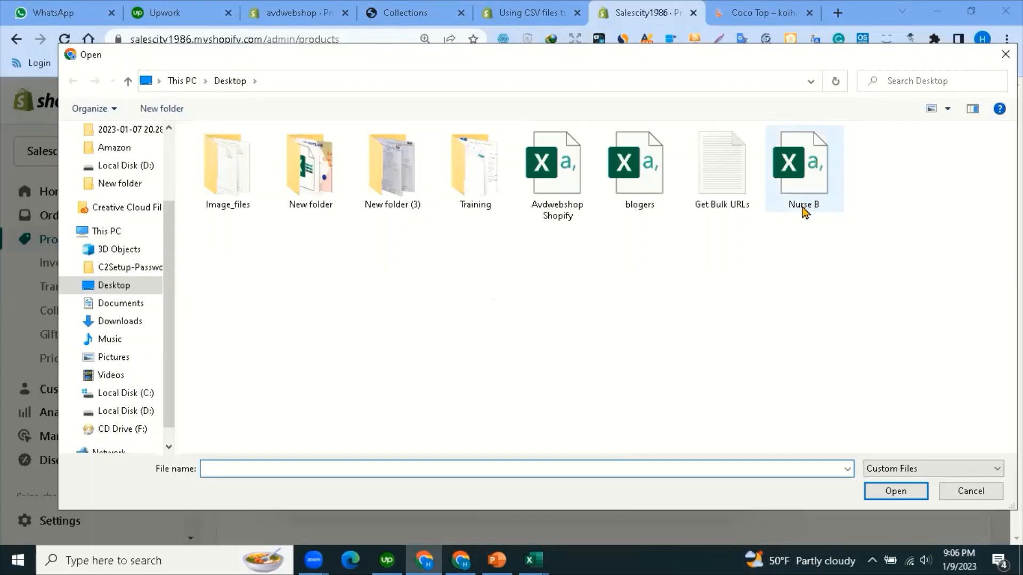
click(812, 176)
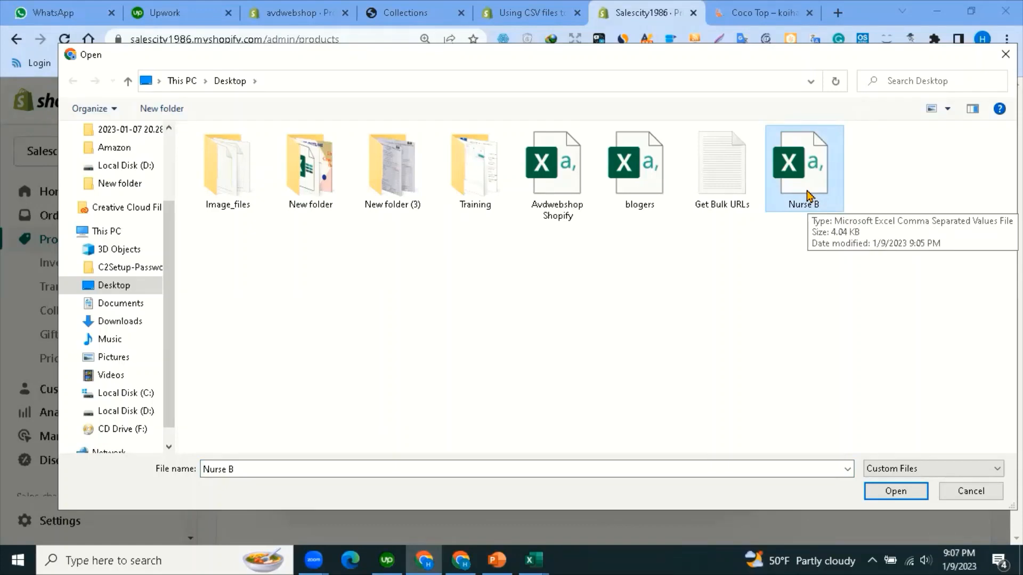
click(889, 493)
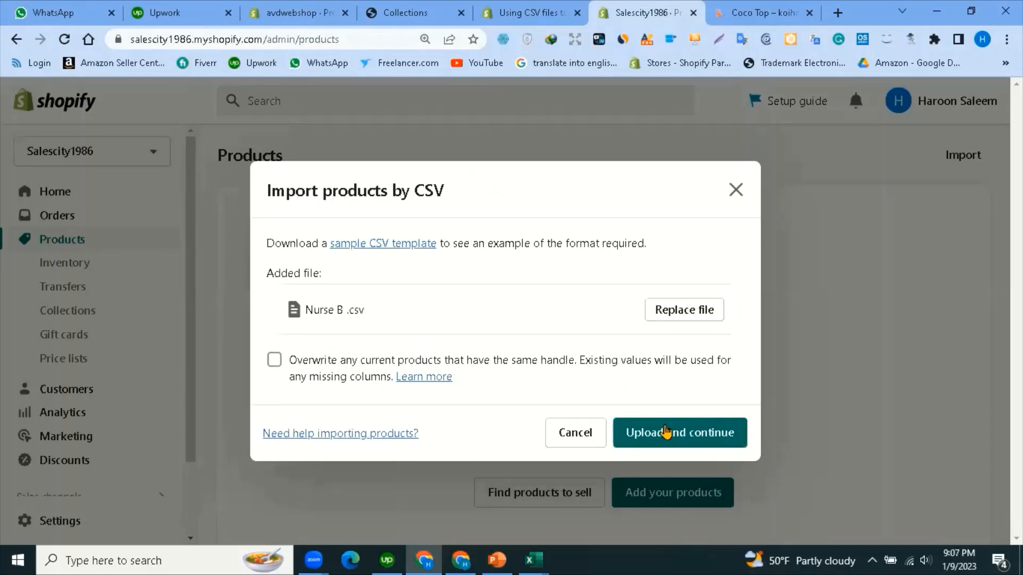
click(666, 434)
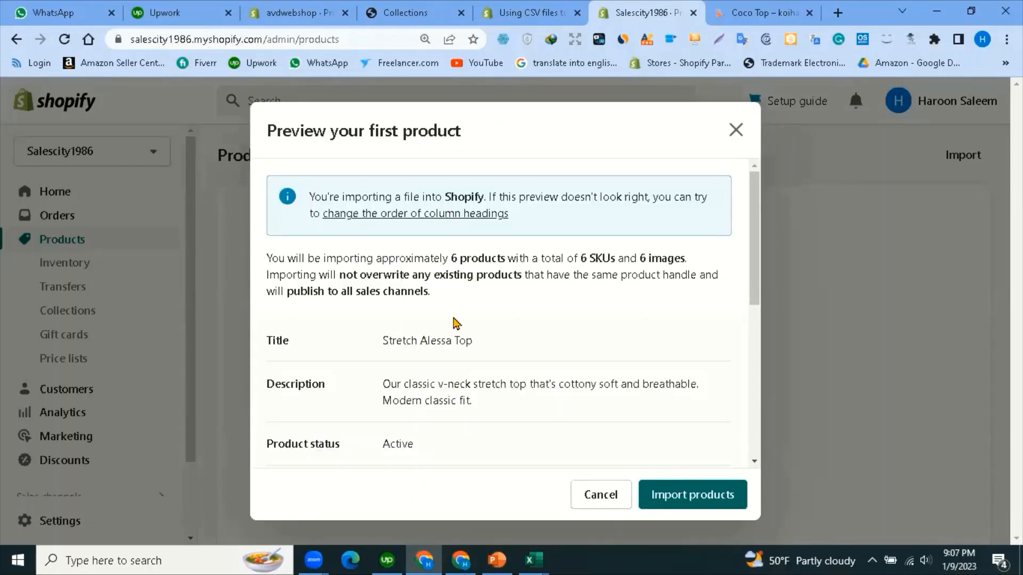
Review the import summary's product, SKU and image counts and the first product's status in the preview.
drag(449, 260, 683, 262)
click(626, 261)
scroll(376, 445, down, 3)
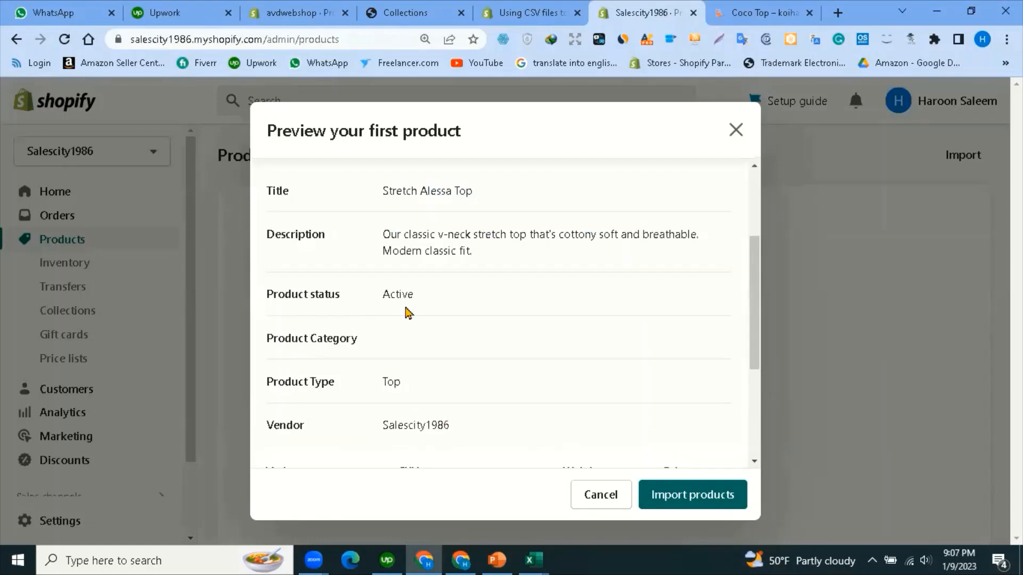
drag(273, 294, 471, 307)
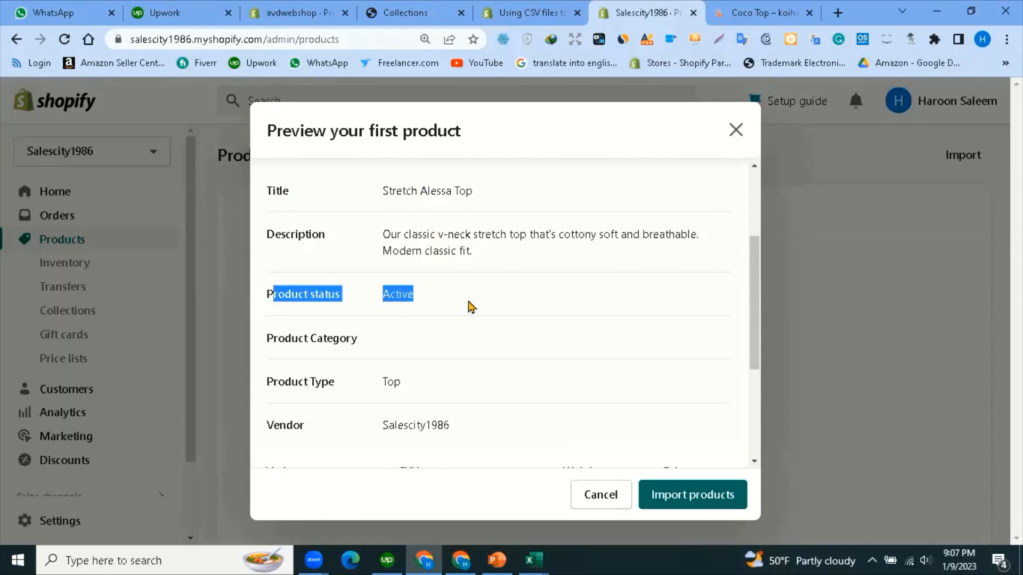
click(414, 297)
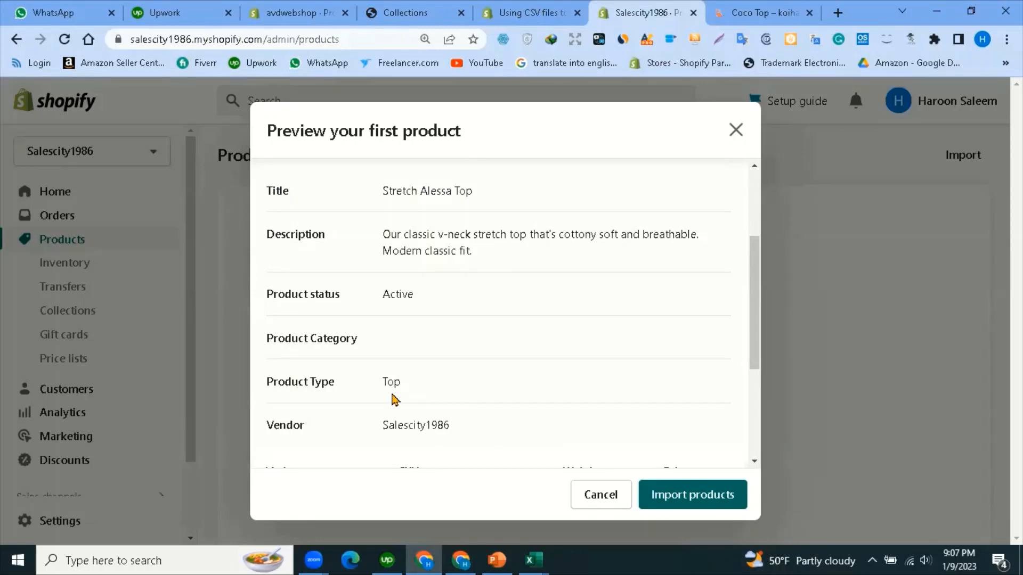
Check the vendor and the variant SKUs and prices in the preview, and start importing the products.
scroll(393, 400, down, 3)
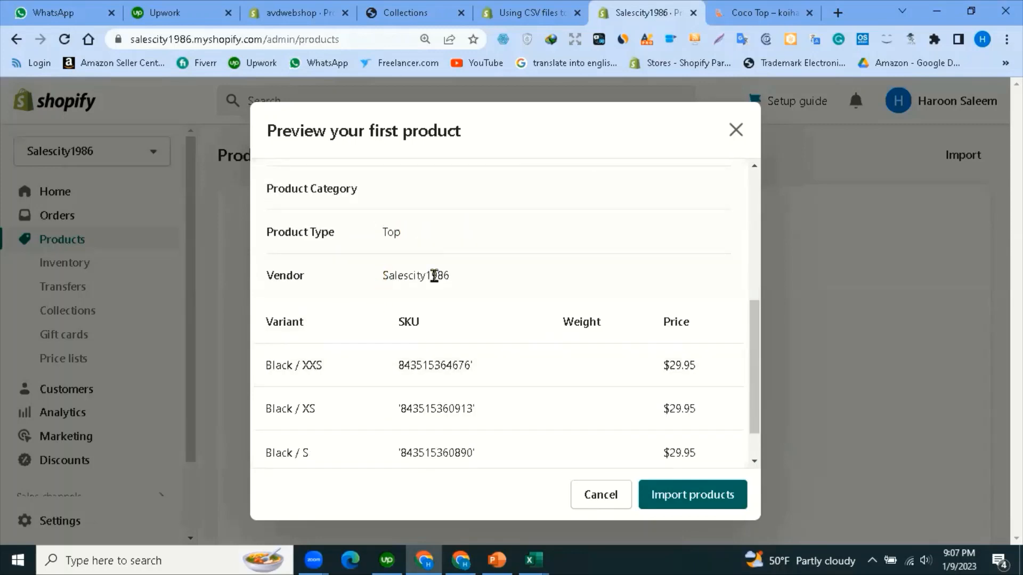
double_click(465, 278)
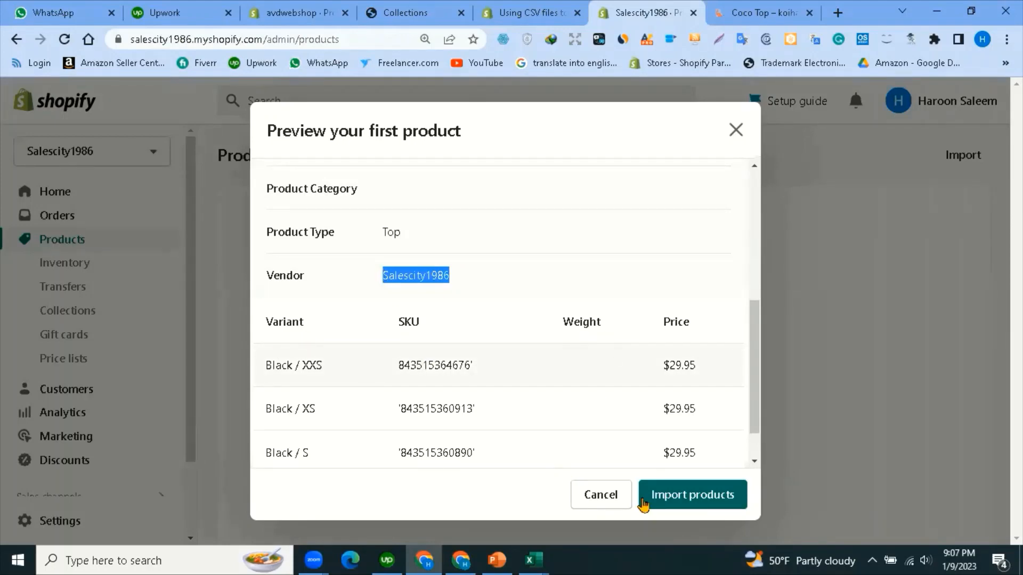
scroll(685, 498, down, 1)
click(690, 498)
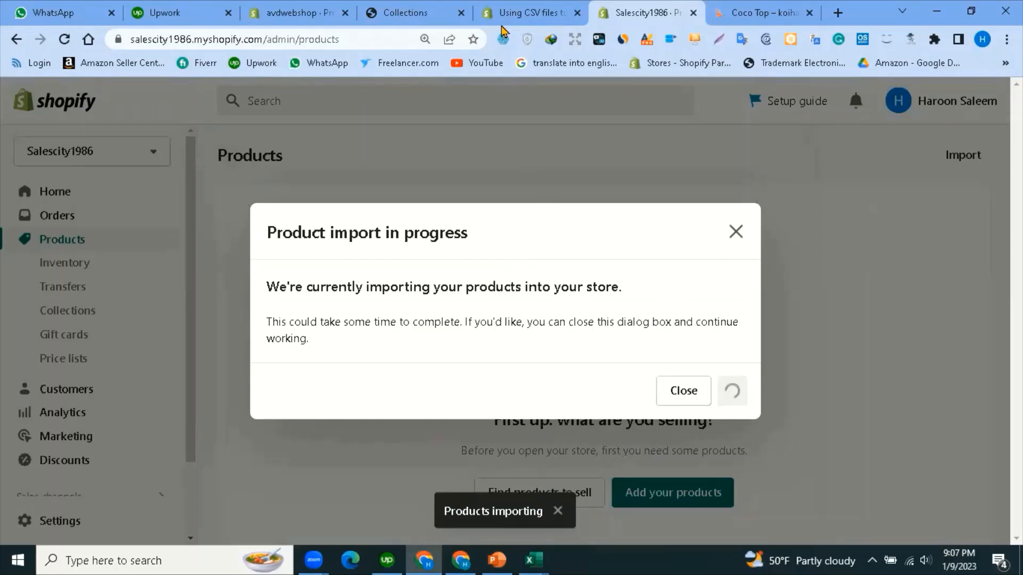
Try to open the Stretch Alessa Top's online store preview in a separate tab from the Products page.
click(511, 6)
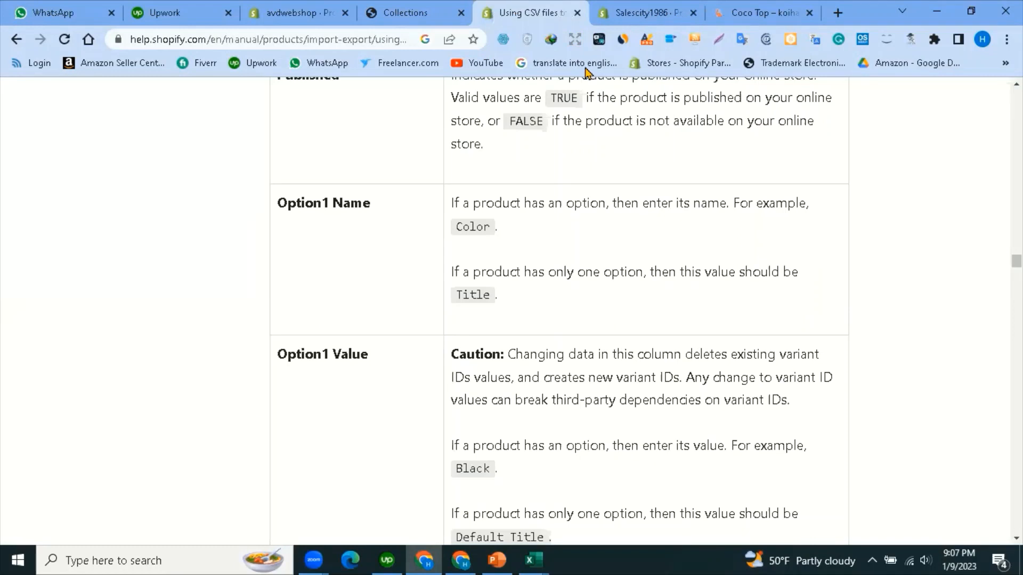
click(635, 6)
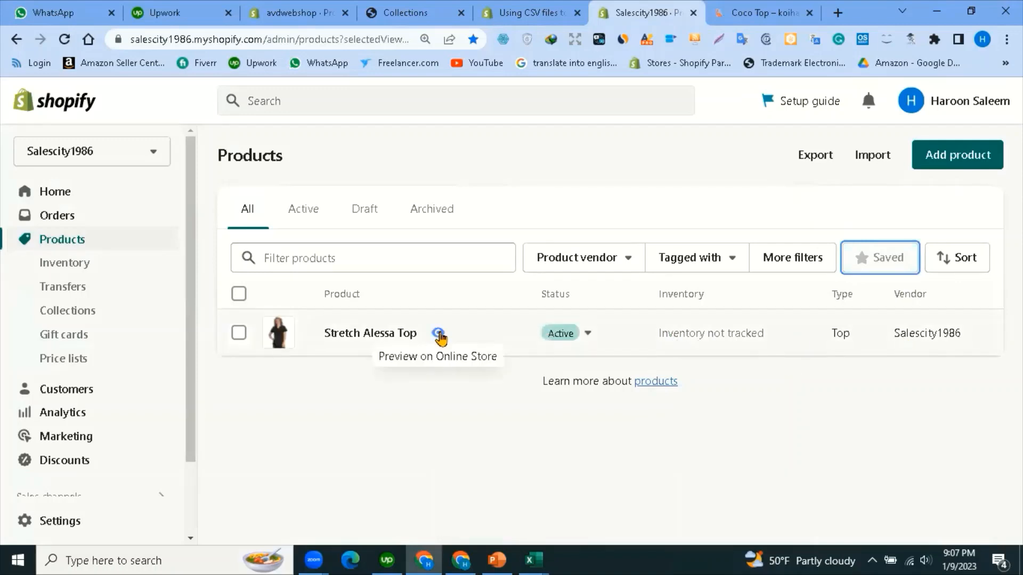
right_click(438, 332)
click(482, 342)
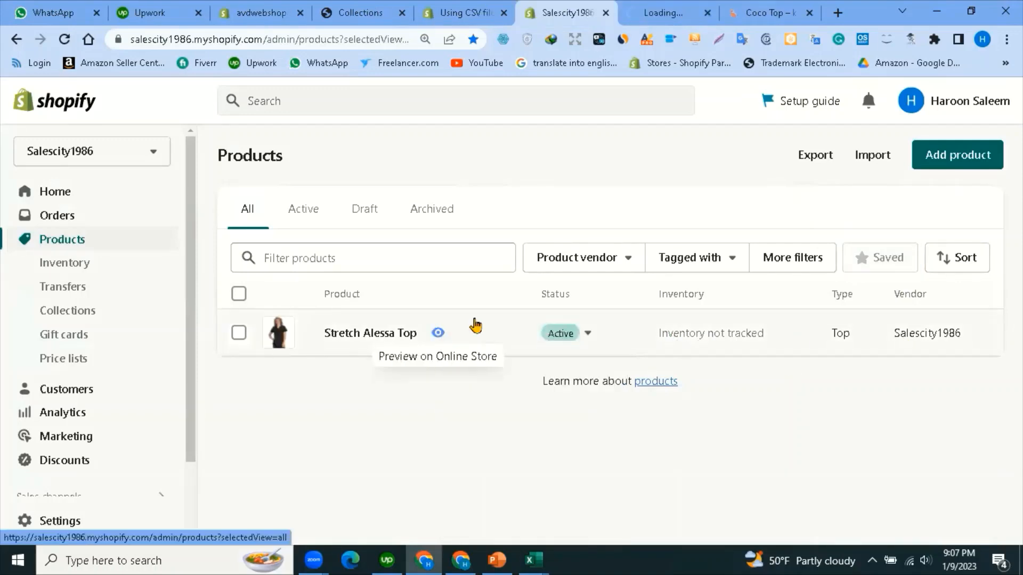
click(666, 11)
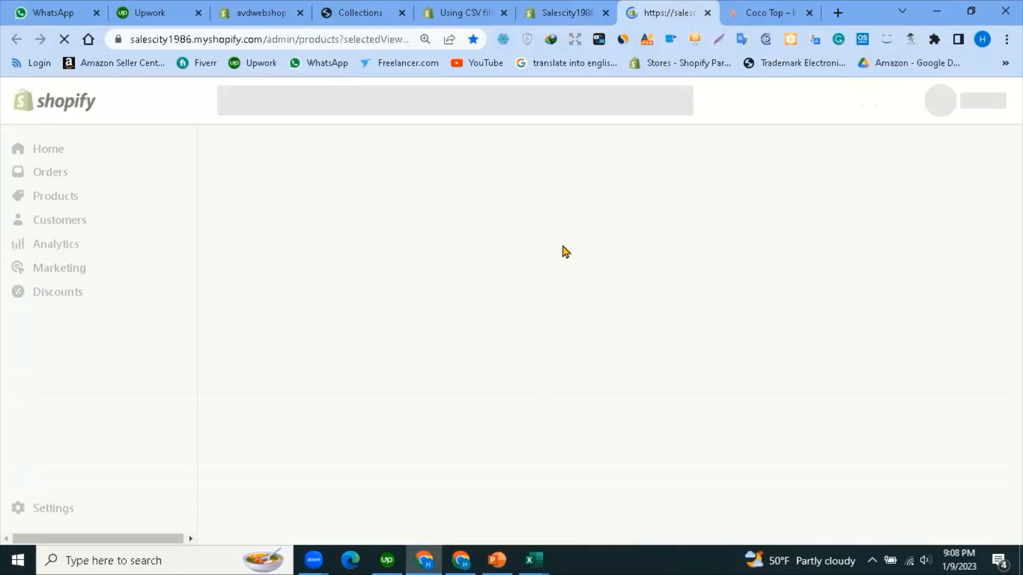
click(565, 8)
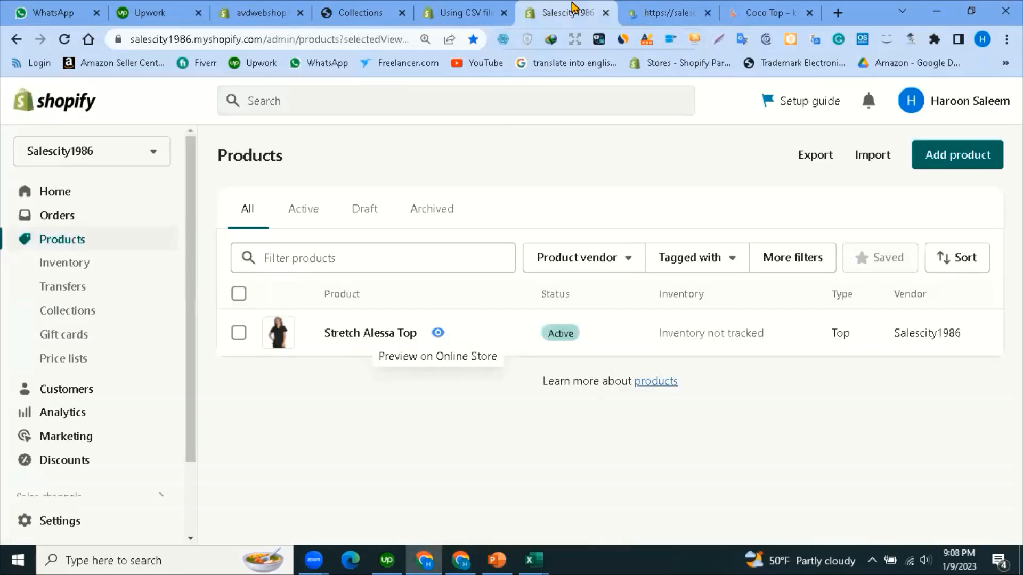
click(651, 8)
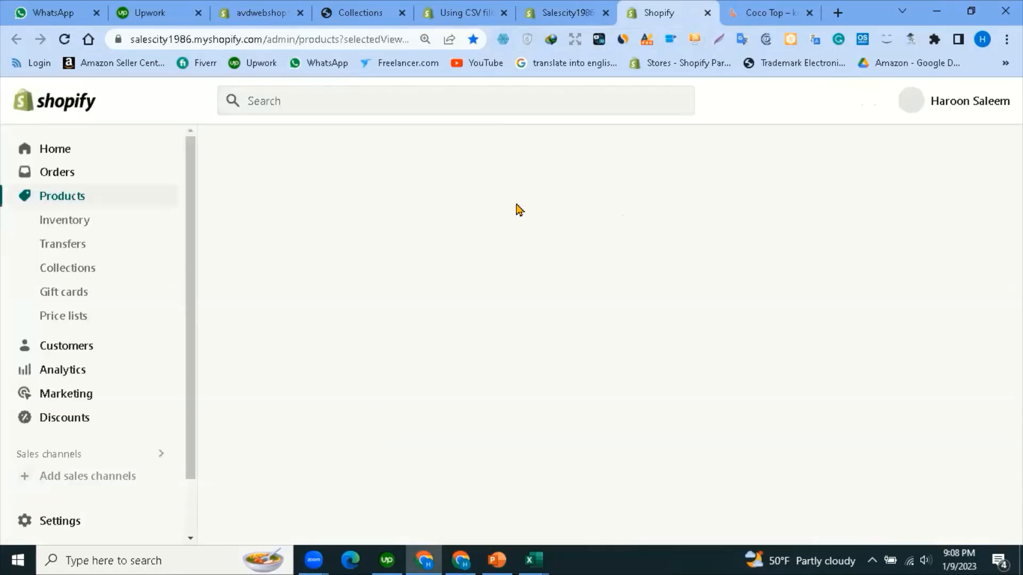
click(574, 7)
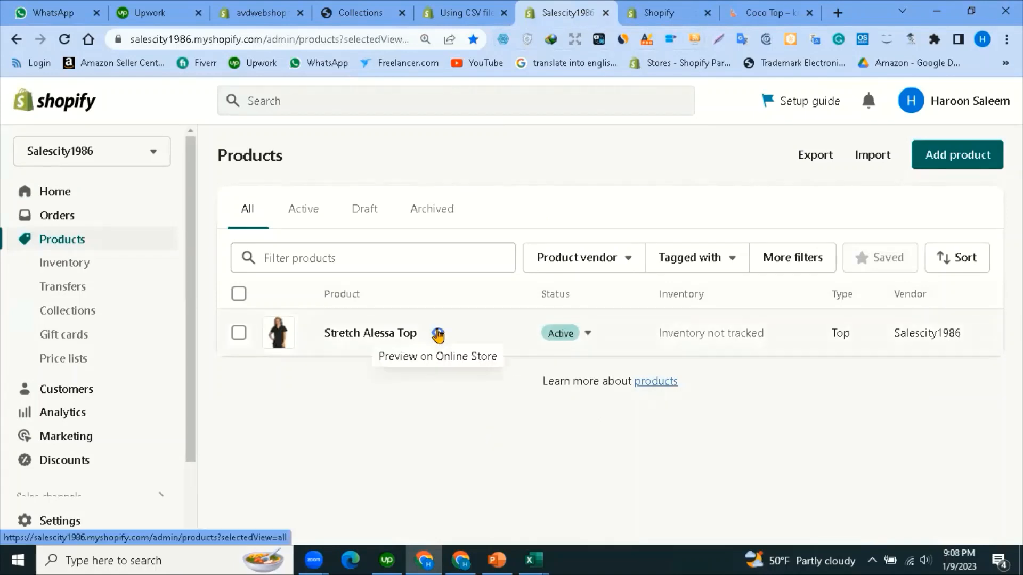
click(649, 15)
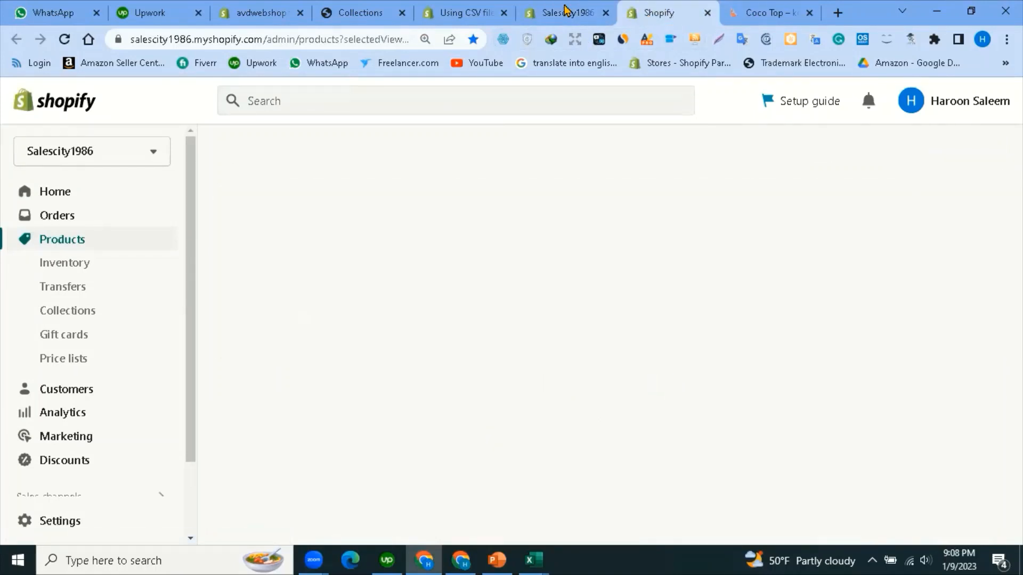
click(565, 8)
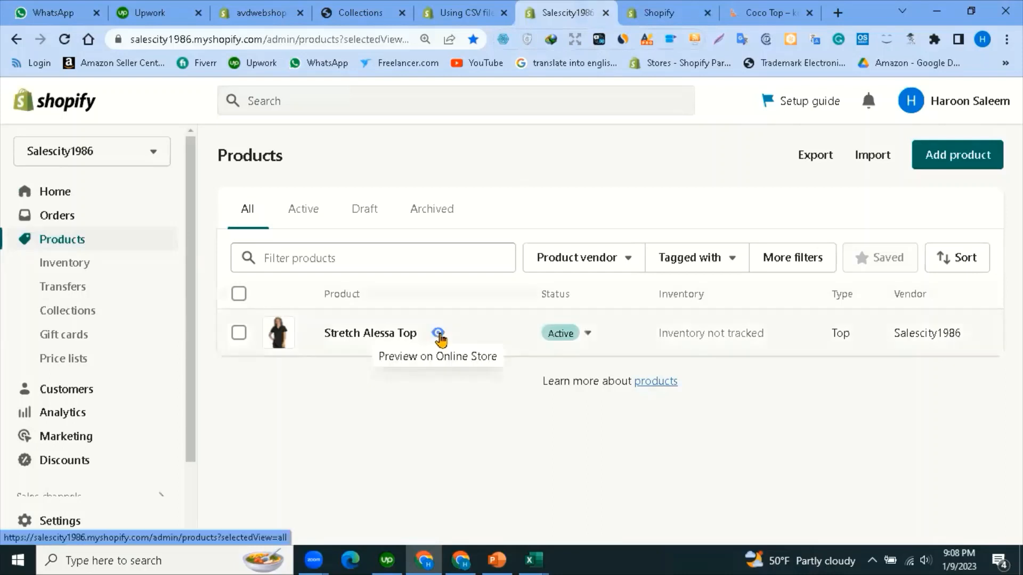
Preview the Stretch Alessa Top on the online store, closing the duplicate admin tab and showing the product page.
click(439, 334)
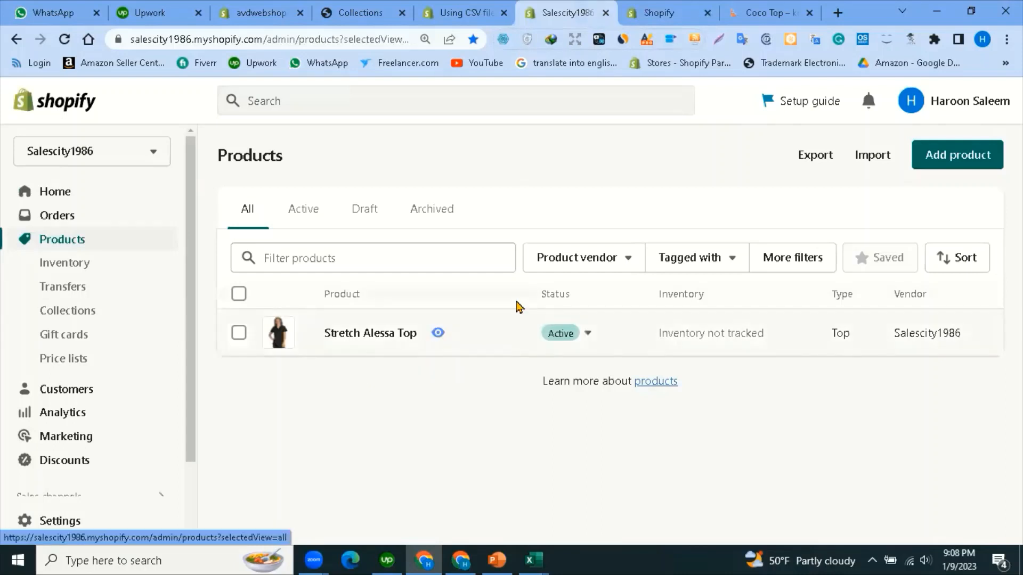
click(663, 10)
key(ctrl+w)
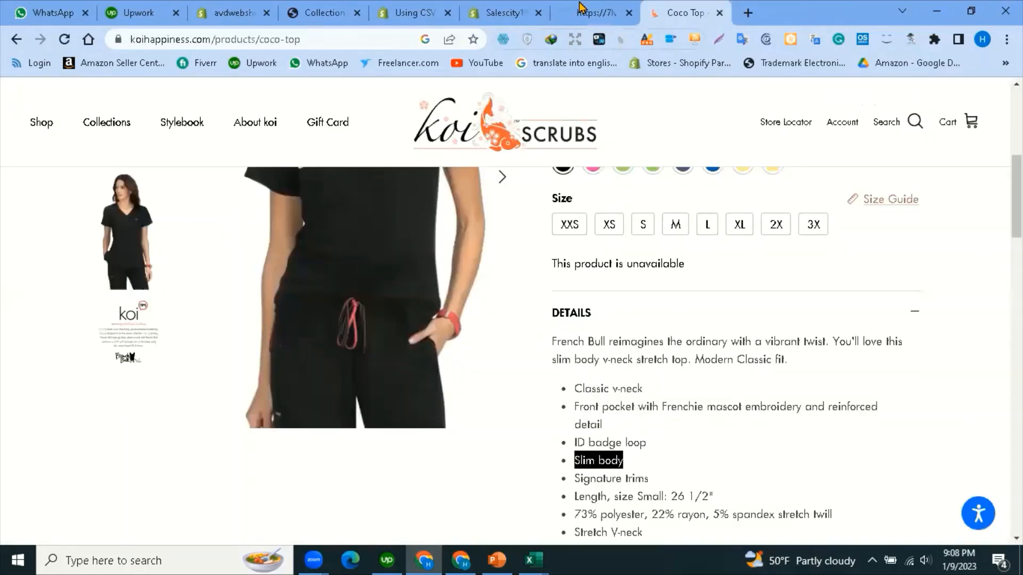
click(610, 9)
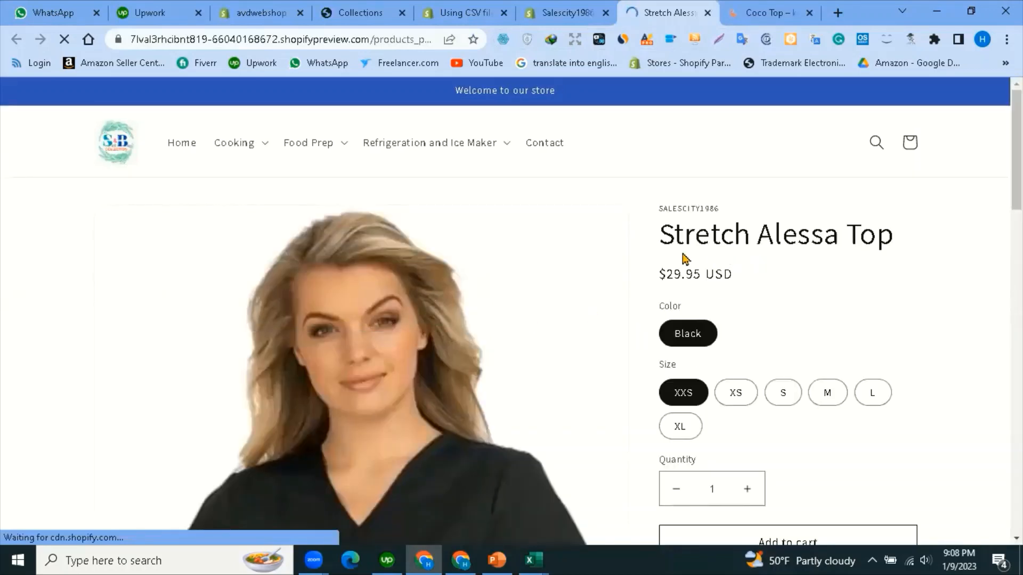
Try several size options of the Stretch Alessa Top, including S, M and L, and return to XXS.
scroll(533, 388, down, 2)
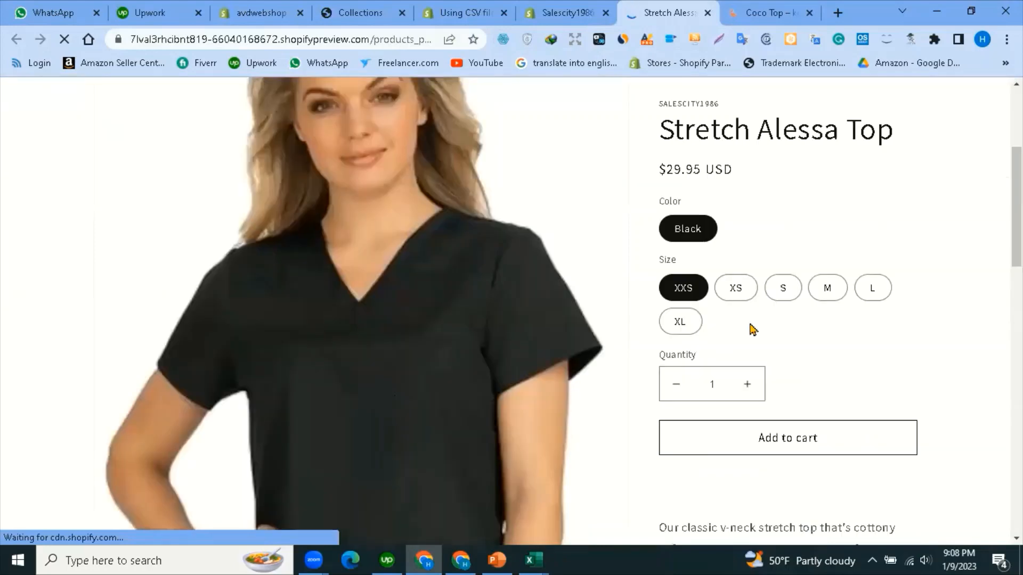
scroll(636, 346, up, 1)
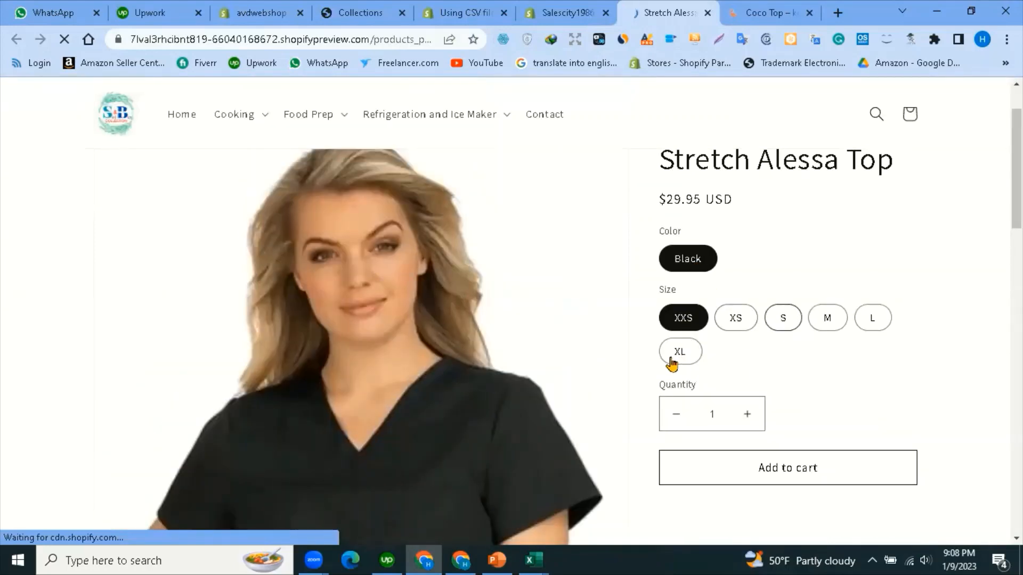
click(701, 354)
scroll(714, 341, down, 1)
click(796, 292)
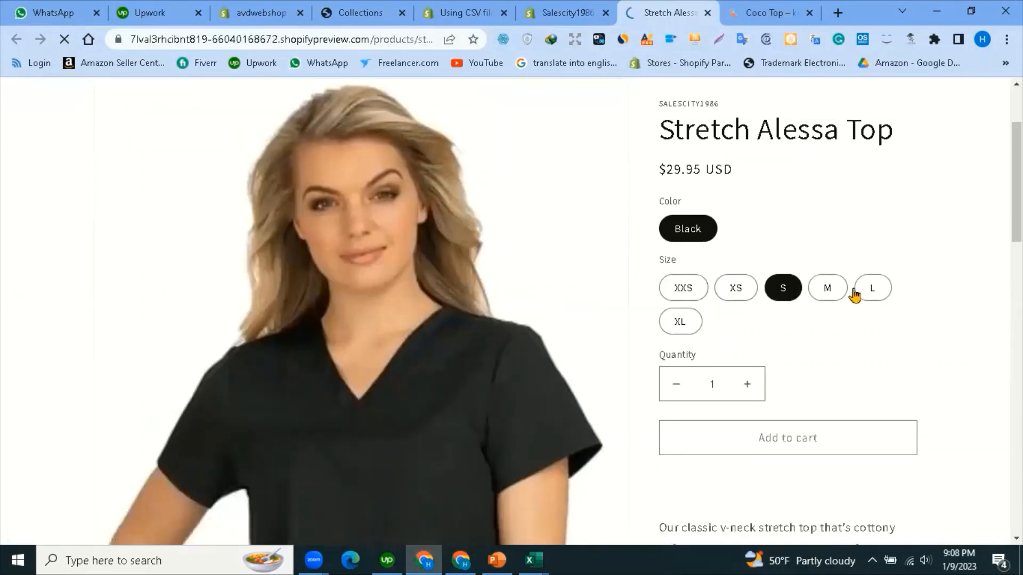
click(845, 292)
click(862, 291)
click(682, 288)
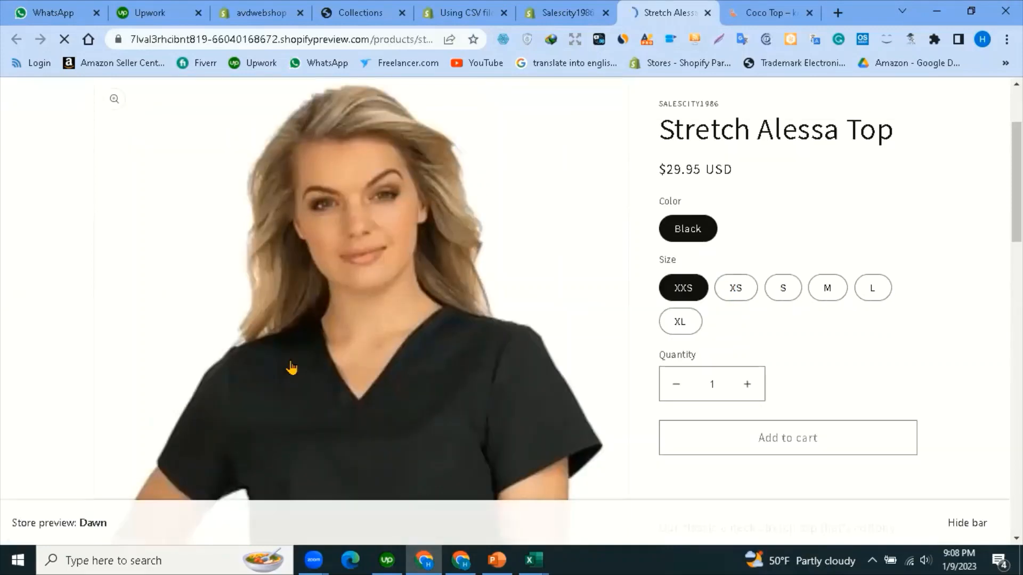
Examine the product page's image, description and lower content sections in the store preview.
scroll(309, 367, down, 5)
scroll(657, 304, down, 4)
scroll(726, 315, up, 5)
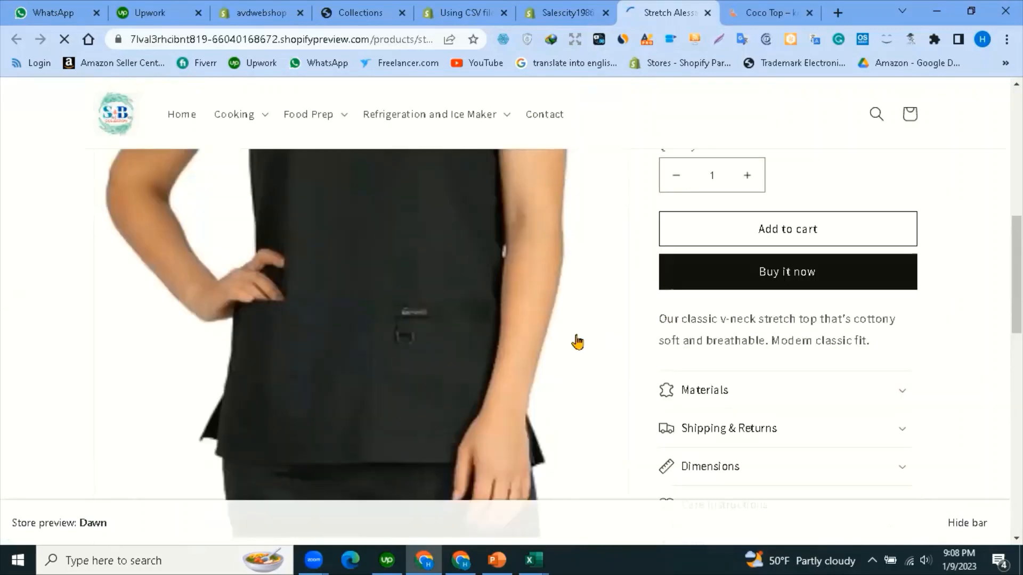
scroll(745, 248, down, 1)
scroll(229, 368, down, 7)
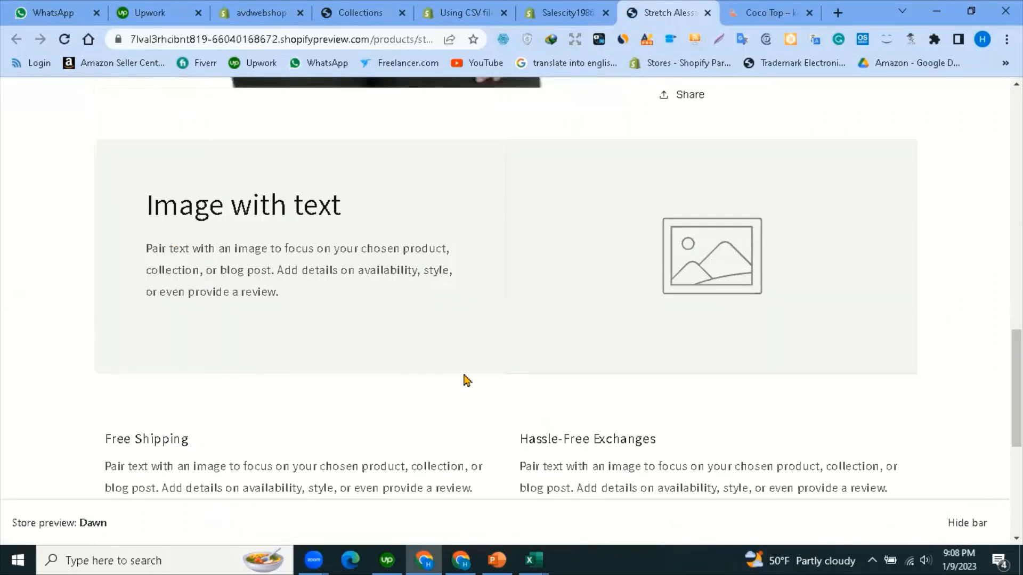
scroll(466, 379, down, 6)
scroll(557, 392, up, 10)
scroll(557, 391, up, 5)
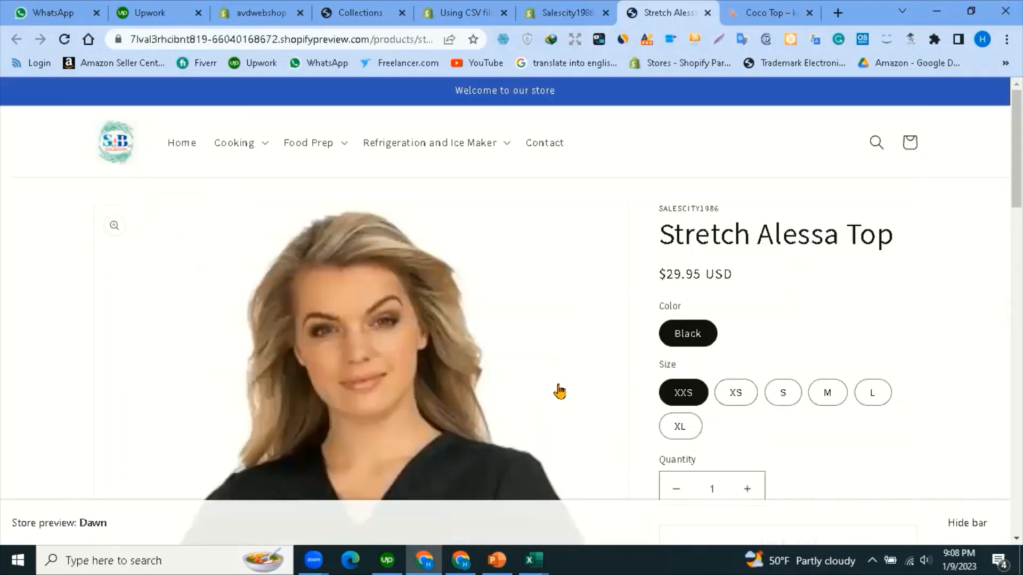
Check the imported vendor, product title and price on the Stretch Alessa Top page.
double_click(713, 213)
drag(661, 241, 905, 242)
drag(663, 270, 763, 279)
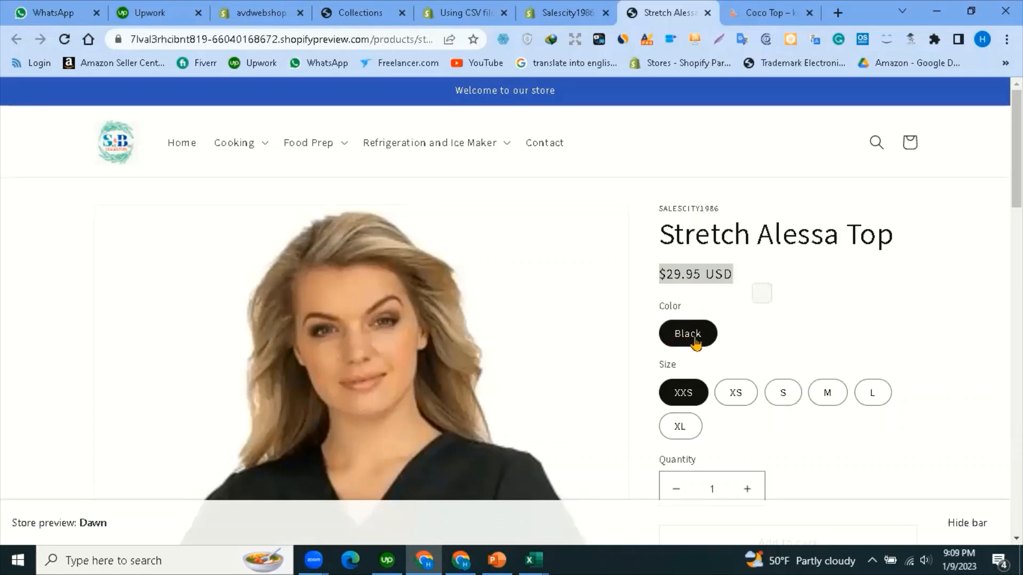
Compare the Option1 Name and Option1 Value cells in Excel's Nurse B sheet with the Color option on the Chrome product page.
click(533, 559)
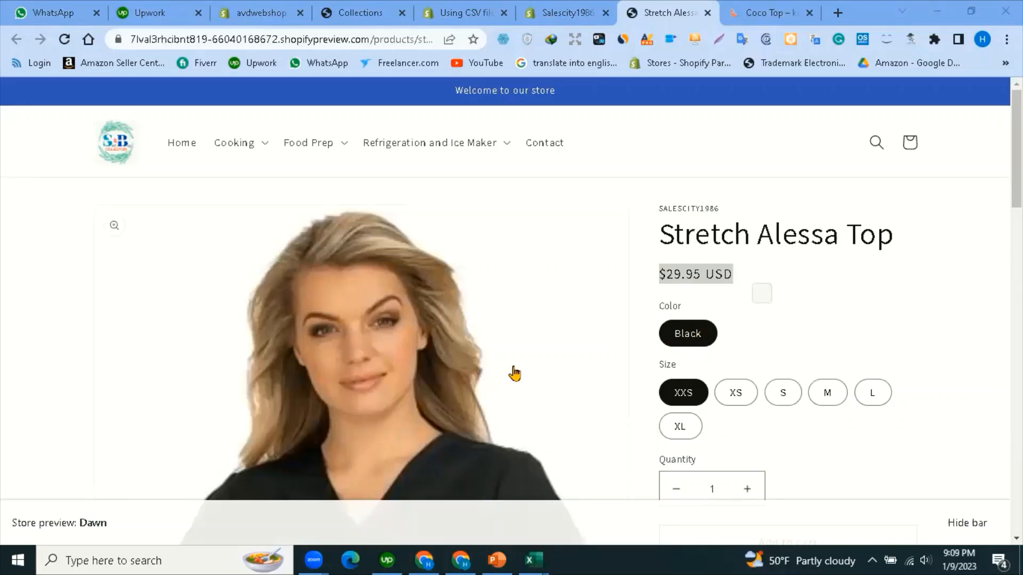
click(531, 558)
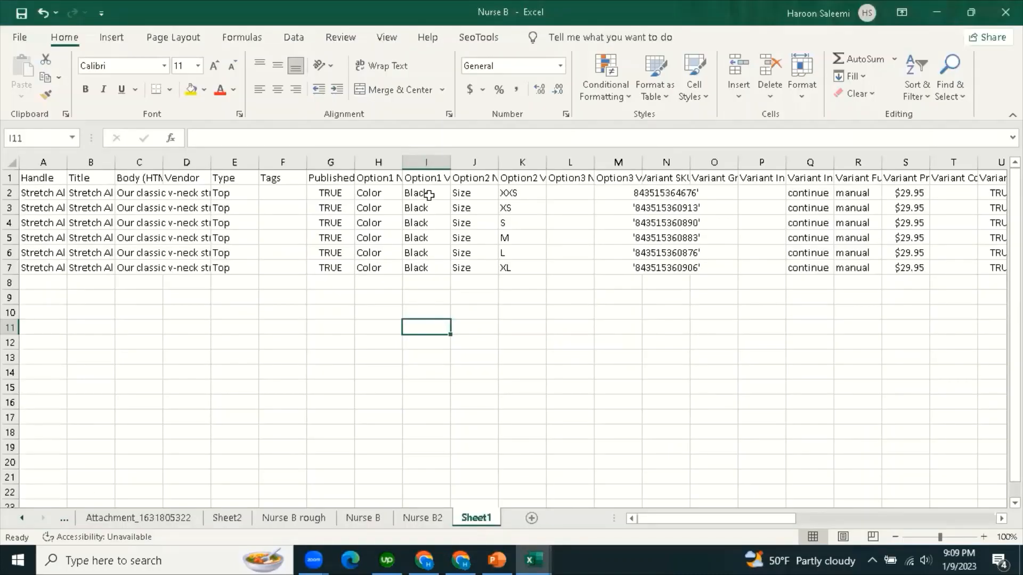
click(429, 195)
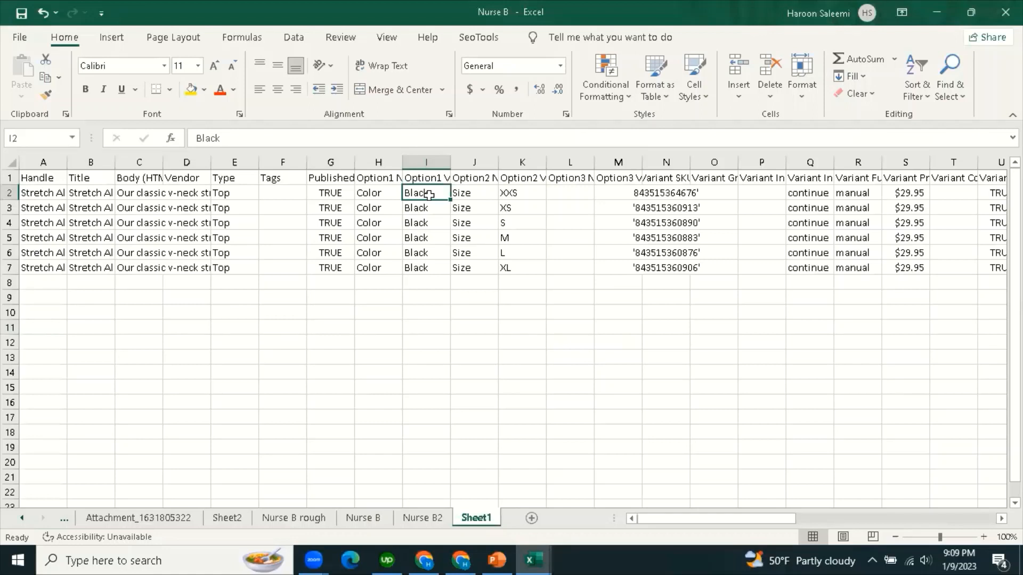
click(393, 175)
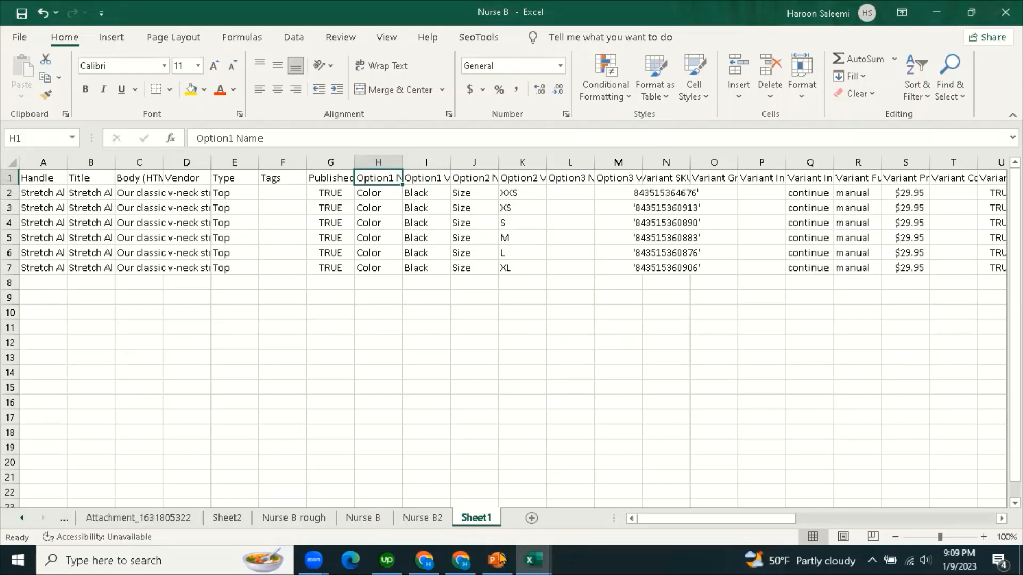
mouse_move(433, 559)
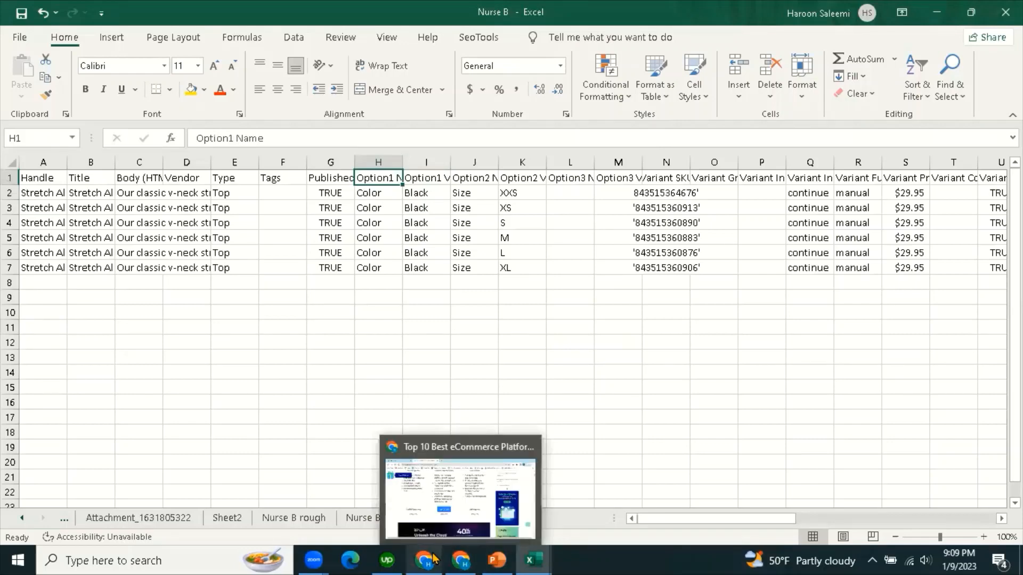
click(433, 559)
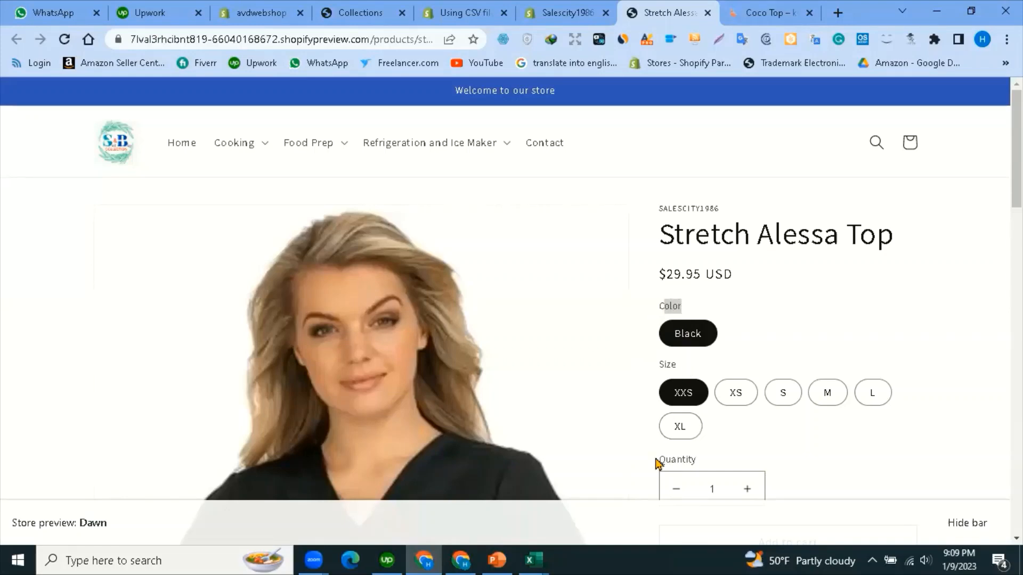
scroll(672, 416, down, 1)
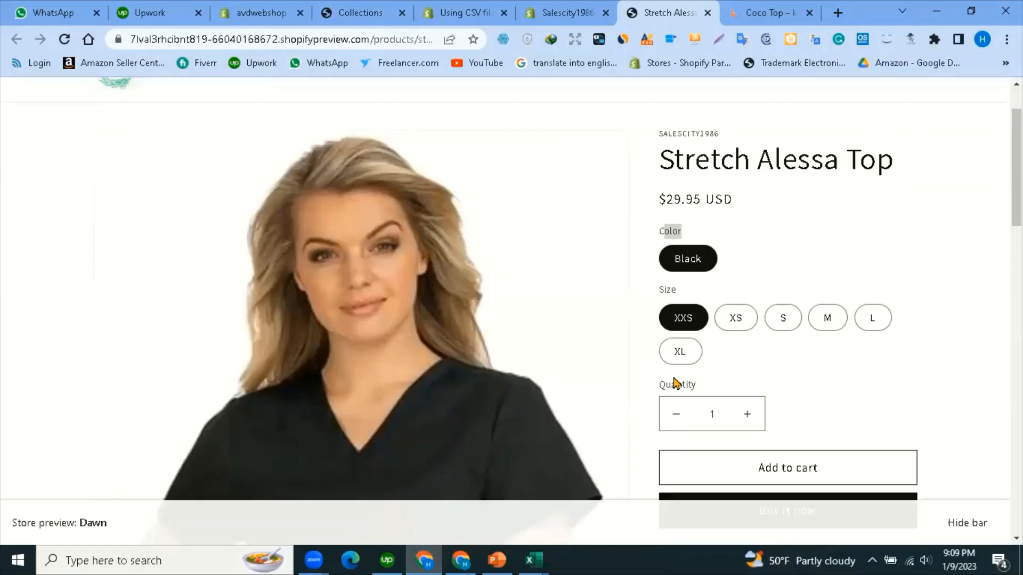
Bring up the product_template workbook in Excel and the Using CSV files help article in Chrome.
mouse_move(532, 559)
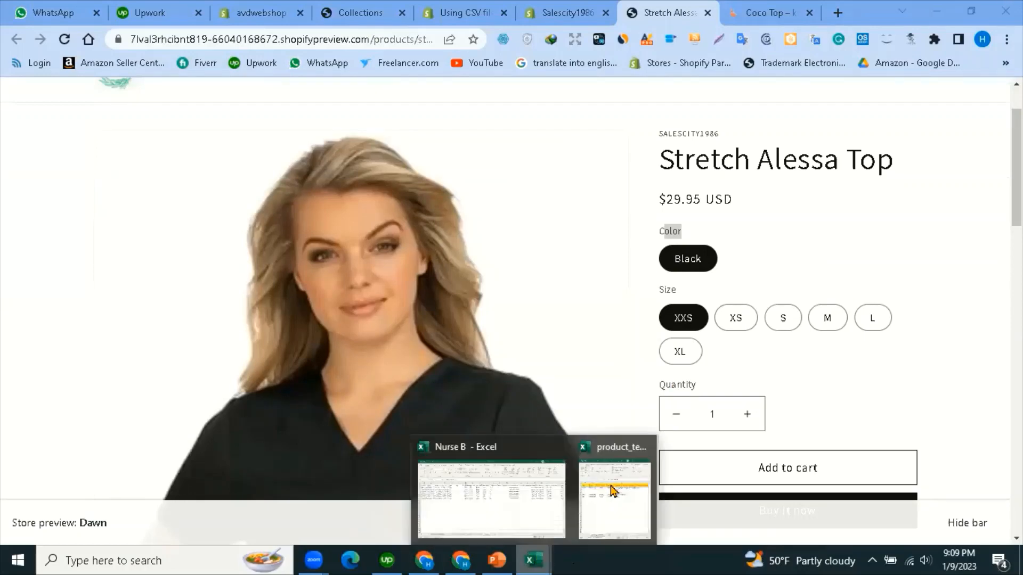
click(613, 490)
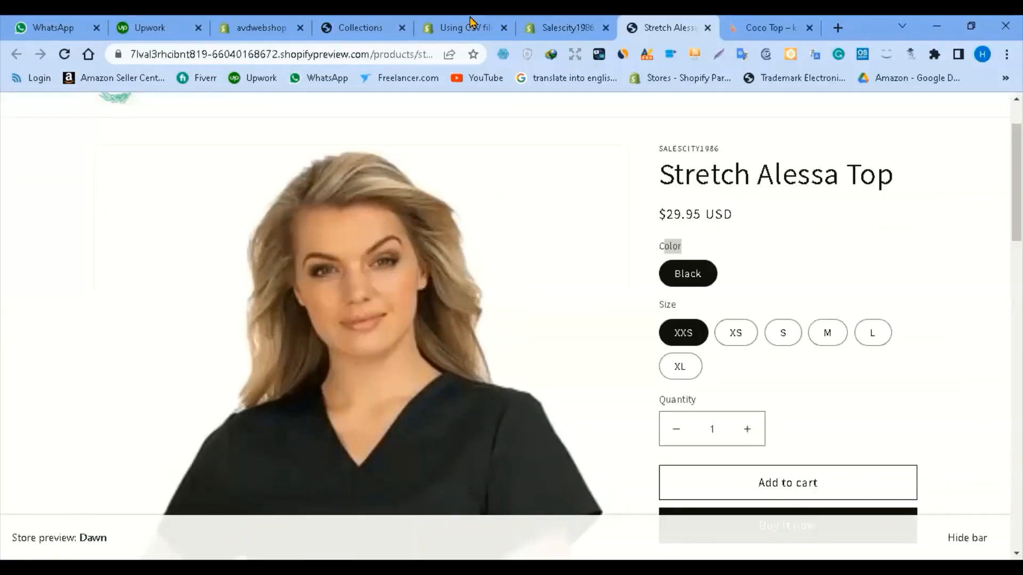
click(470, 22)
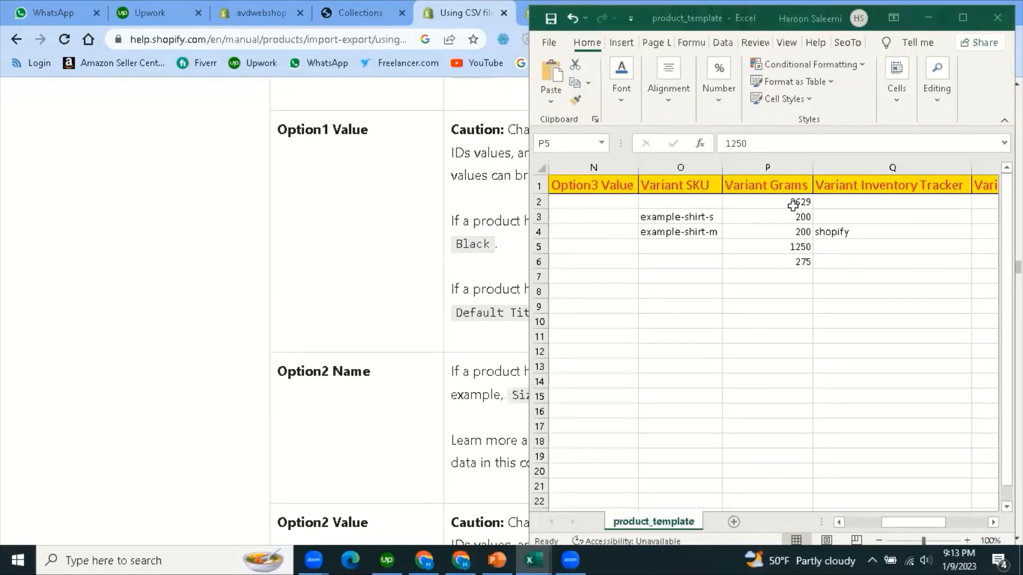
Examine the example weights in the Variant Grams column of the product_template sheet.
click(793, 205)
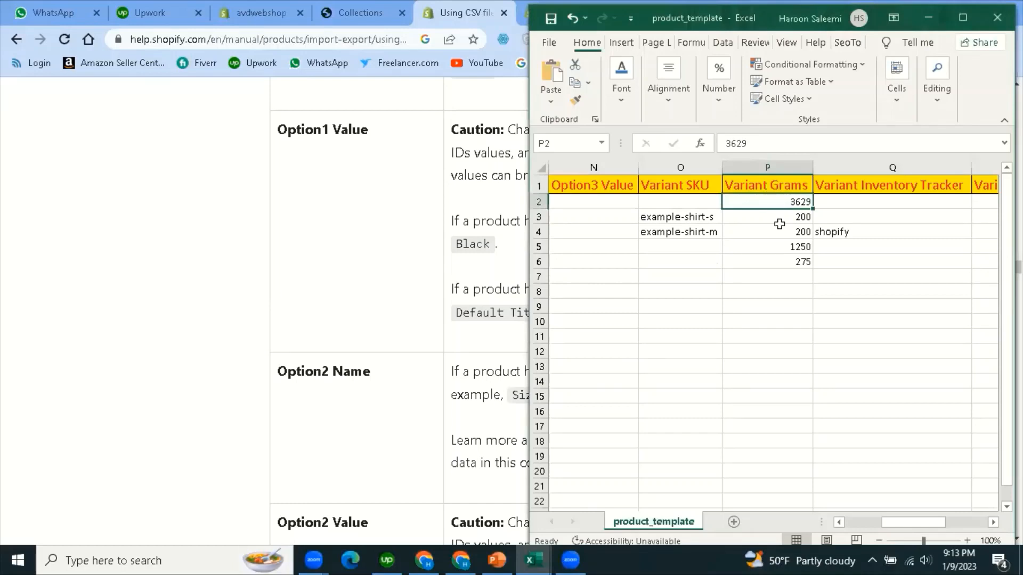
key(Down)
key(Down)
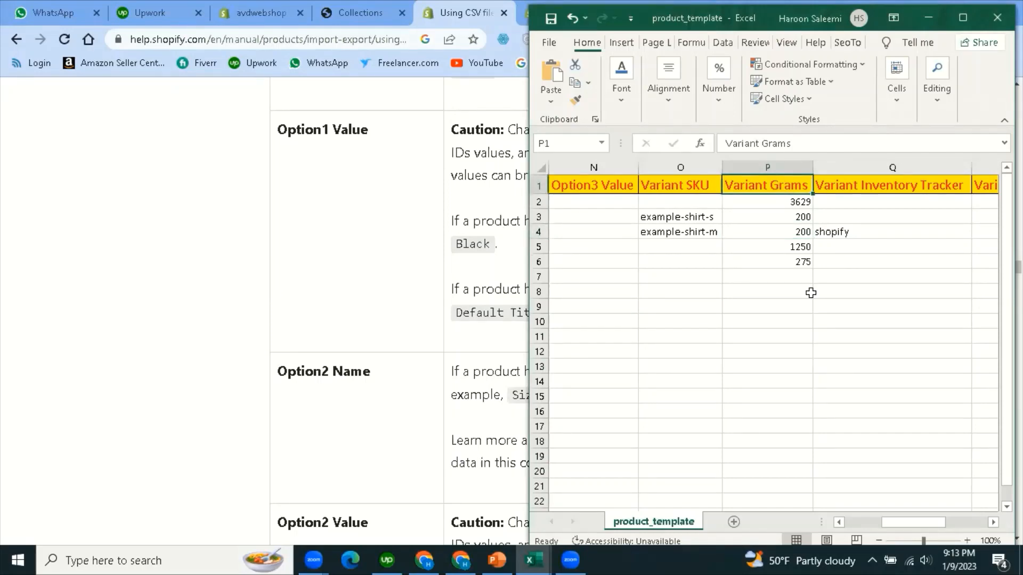
click(784, 201)
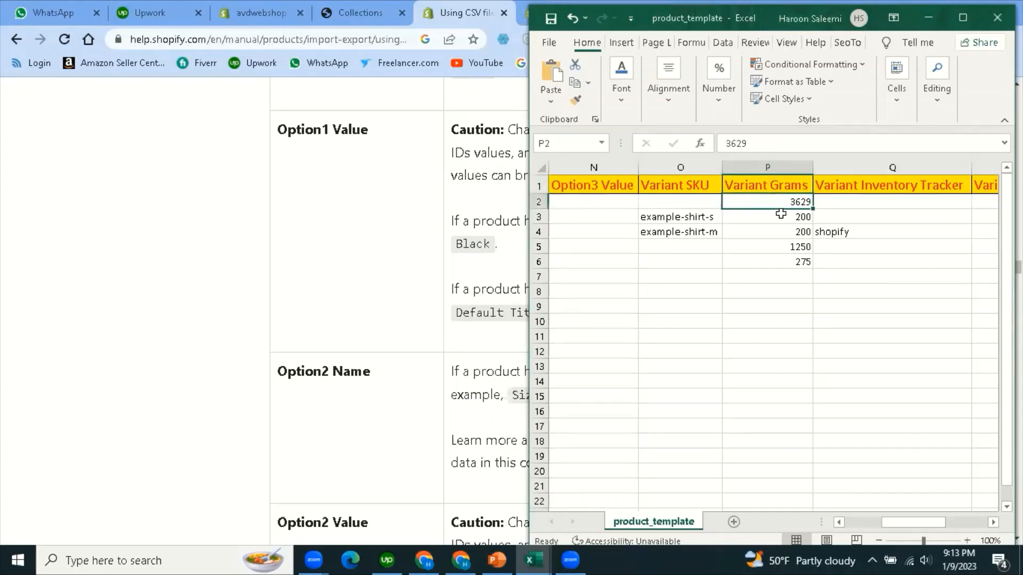
key(Down)
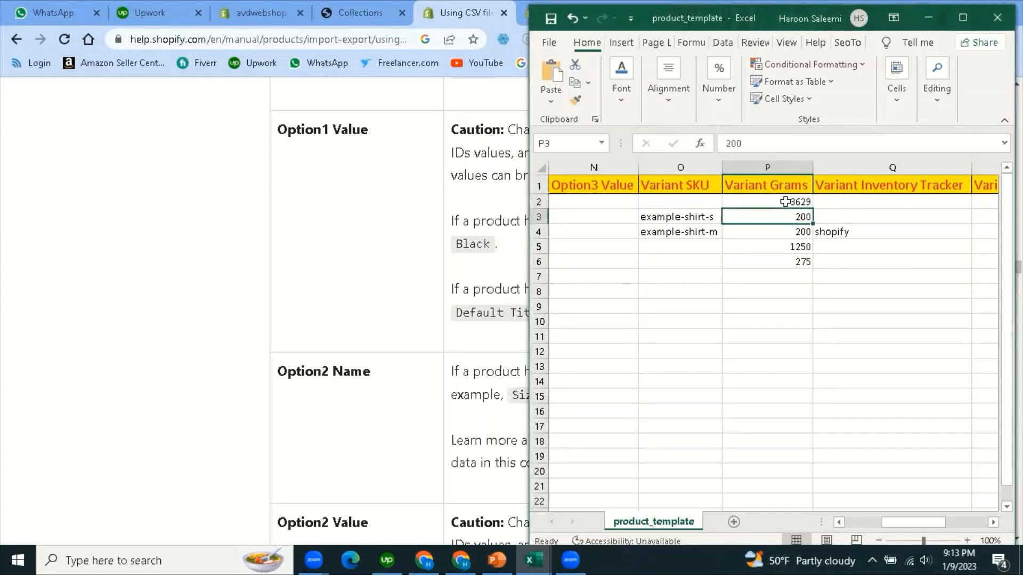
click(785, 201)
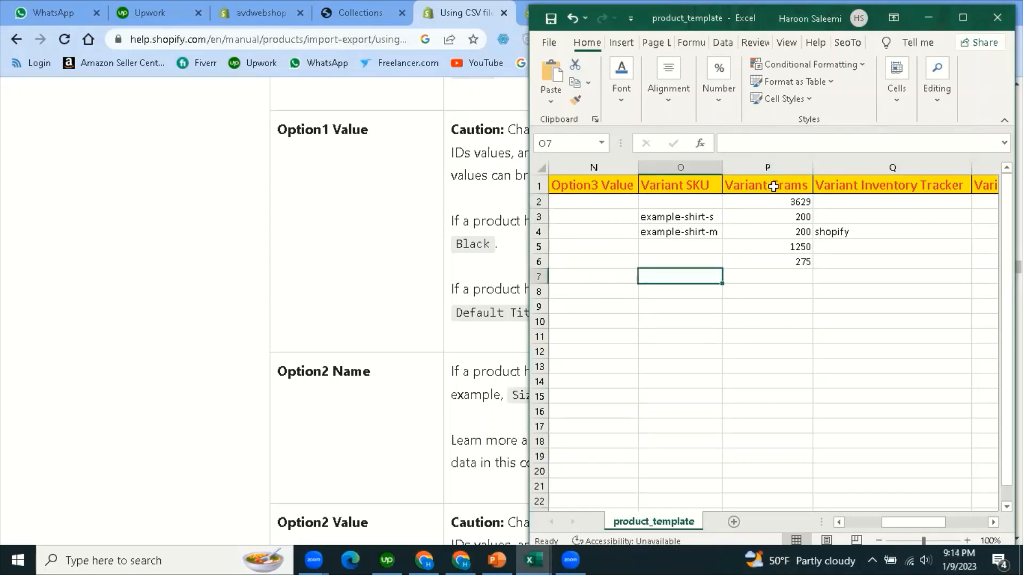
Examine the Variant Inventory Tracker column of the product_template sheet alongside the Stretch Alessa Top's inventory status in Shopify's product list.
click(773, 187)
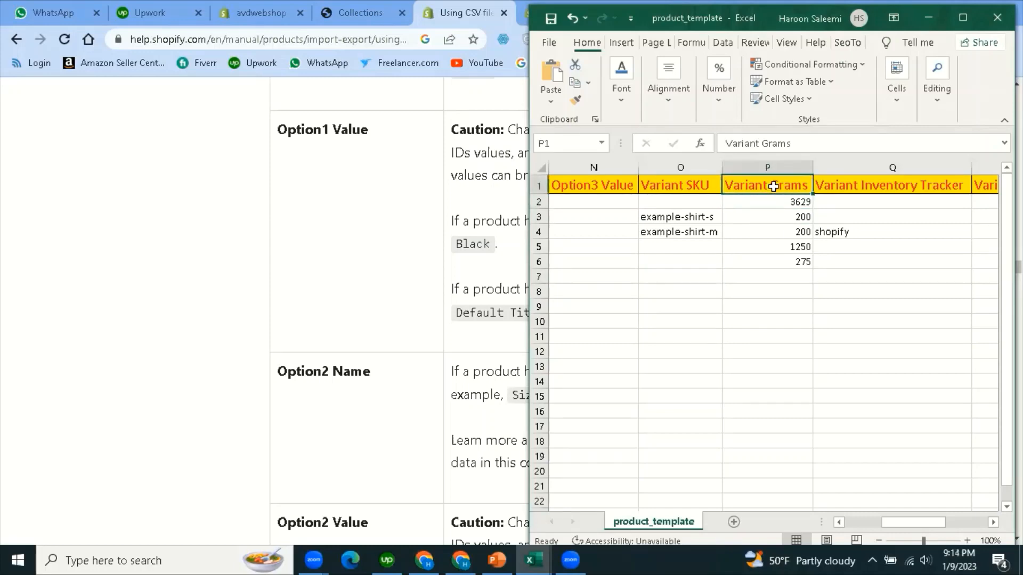
key(Right)
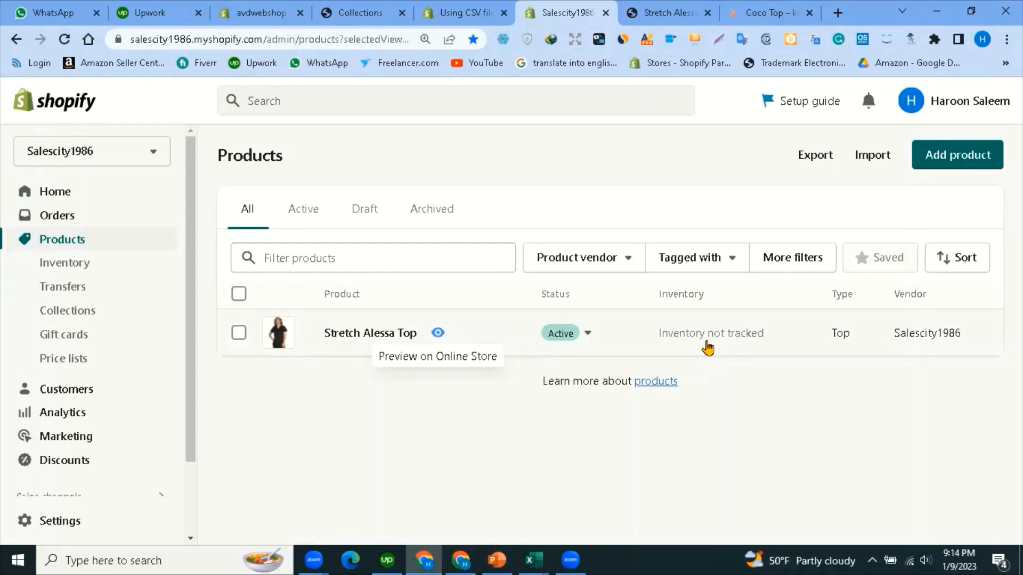
click(533, 558)
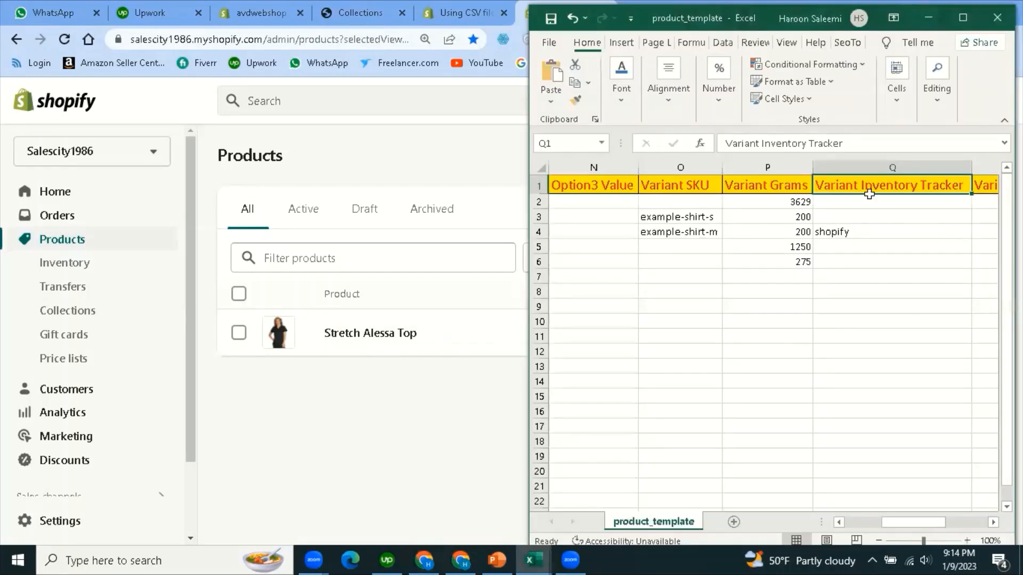
click(870, 204)
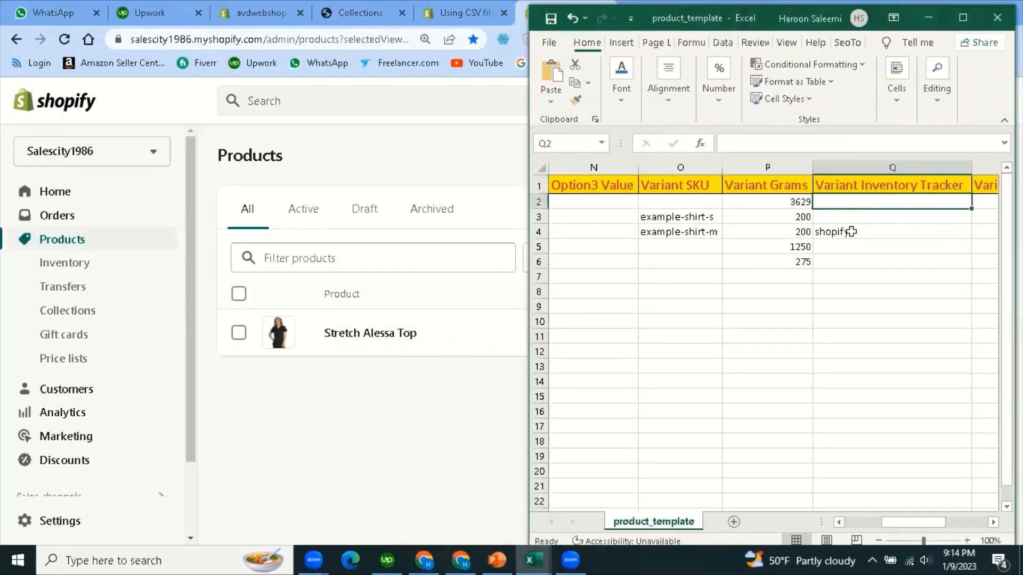
click(850, 232)
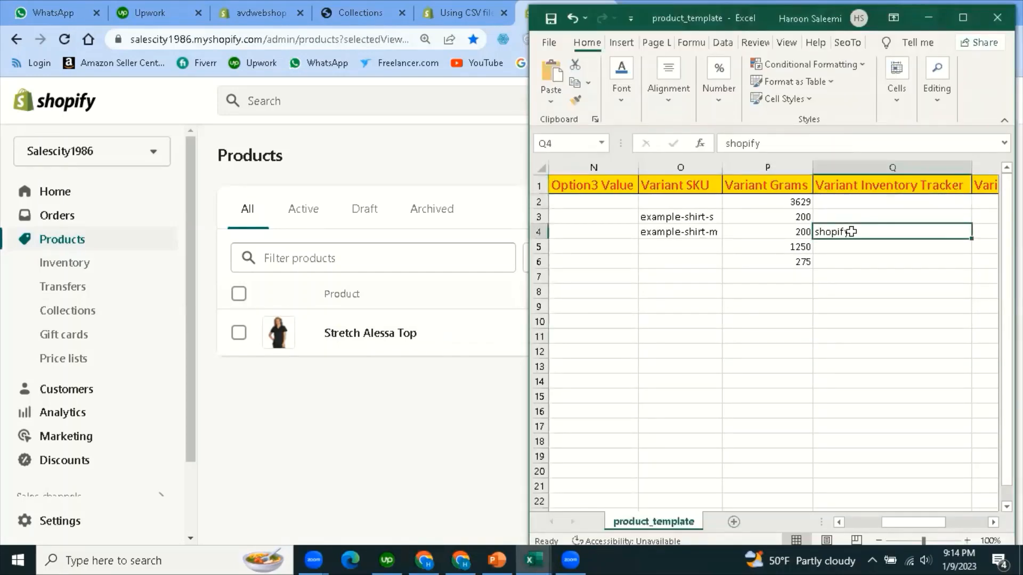
click(844, 200)
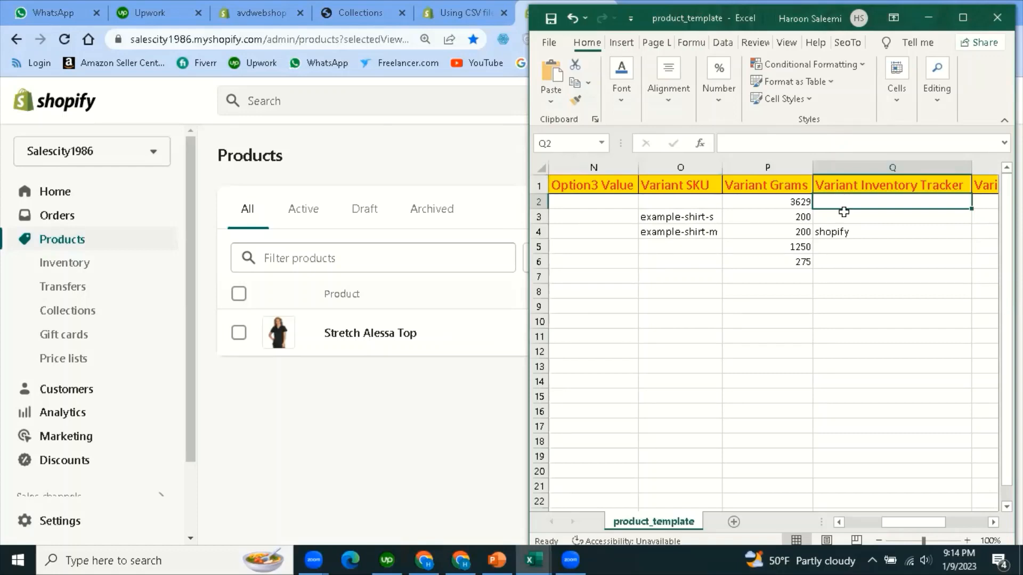
key(Down)
key(Down)
key(Down)
key(Down)
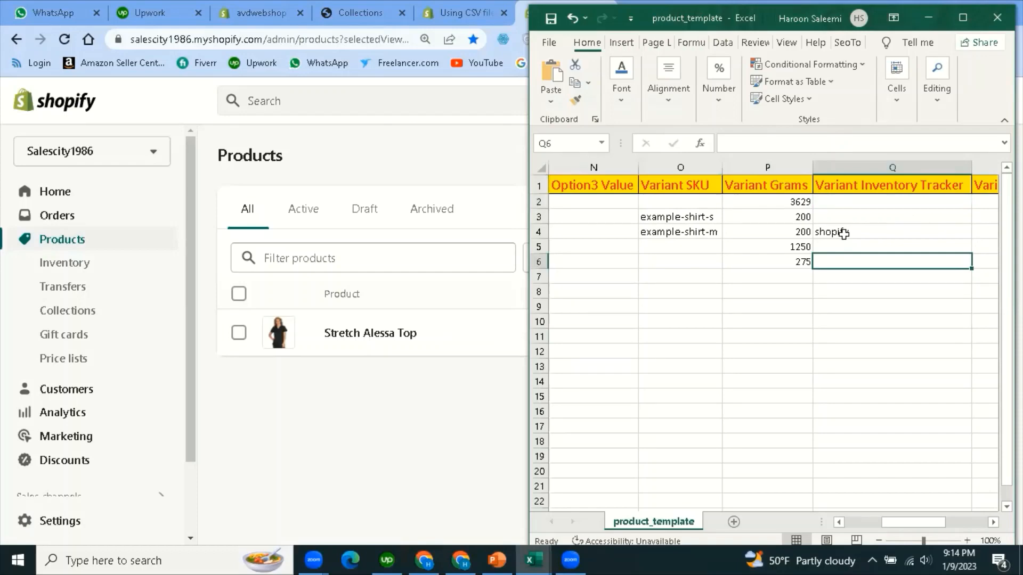
click(847, 232)
Switch to the Nurse B workbook in Excel and widen the Variant Inventory Tracker column on Sheet1.
click(540, 555)
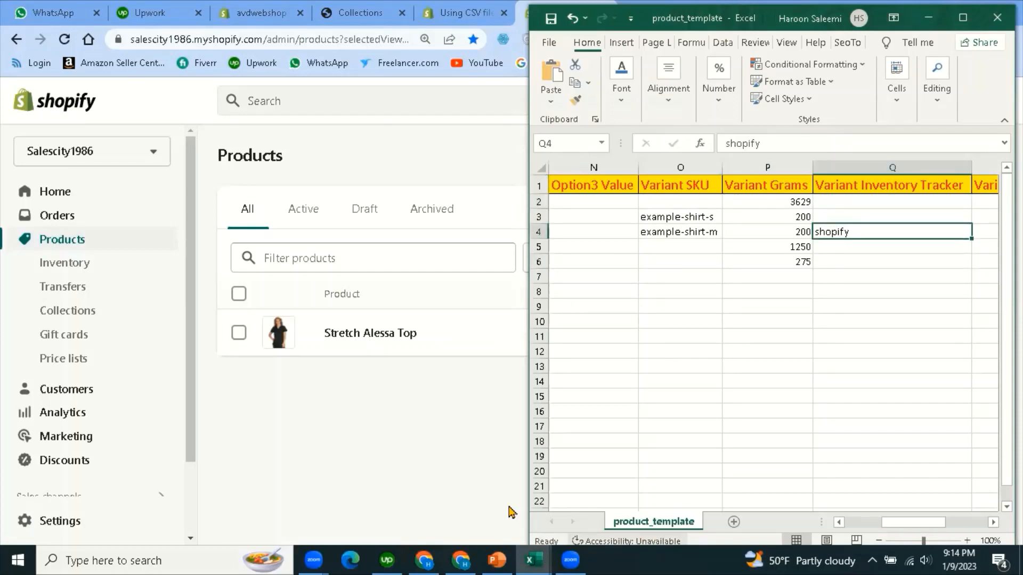
click(509, 507)
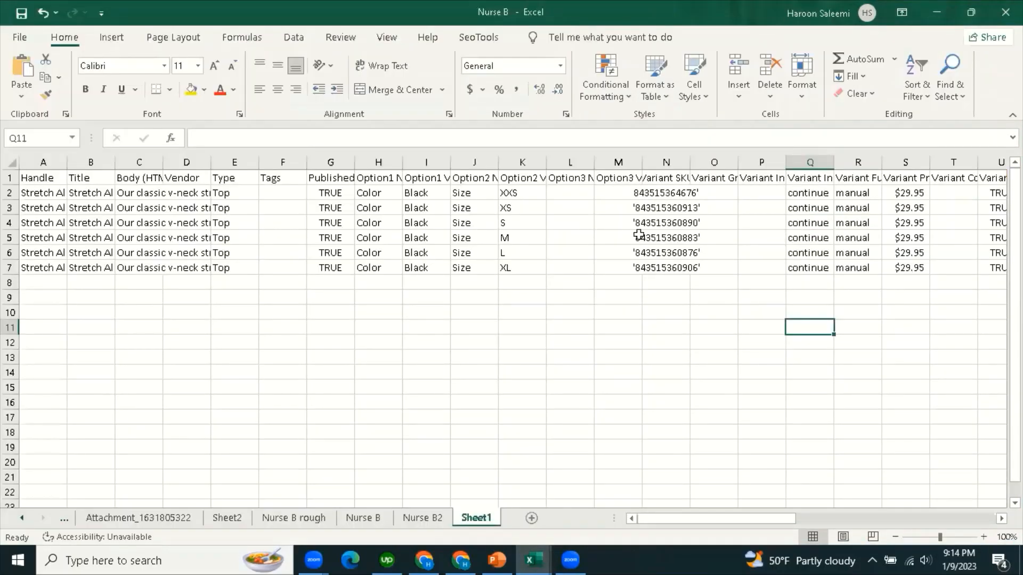
click(713, 179)
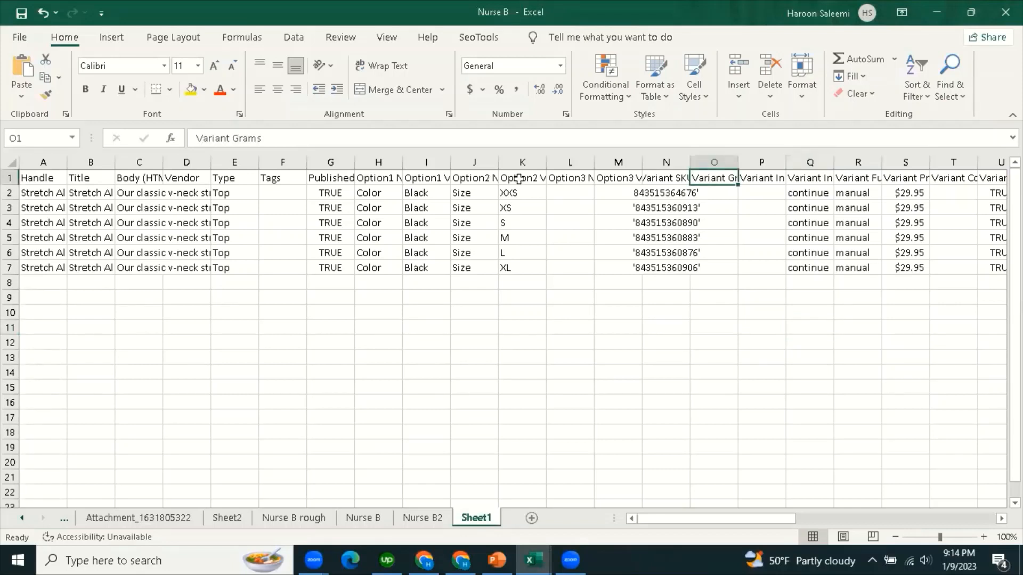
click(521, 179)
click(687, 178)
click(707, 180)
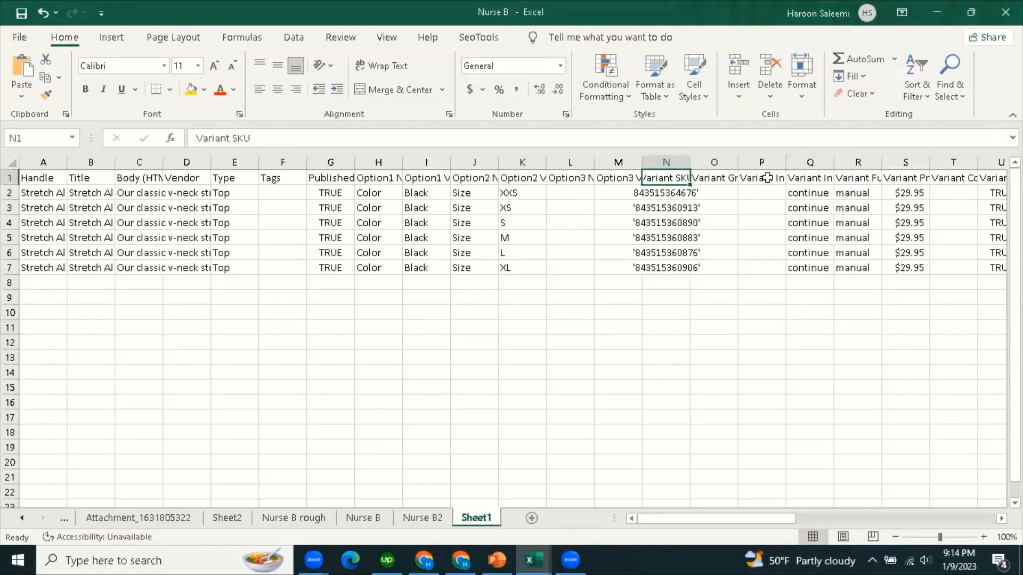
click(767, 178)
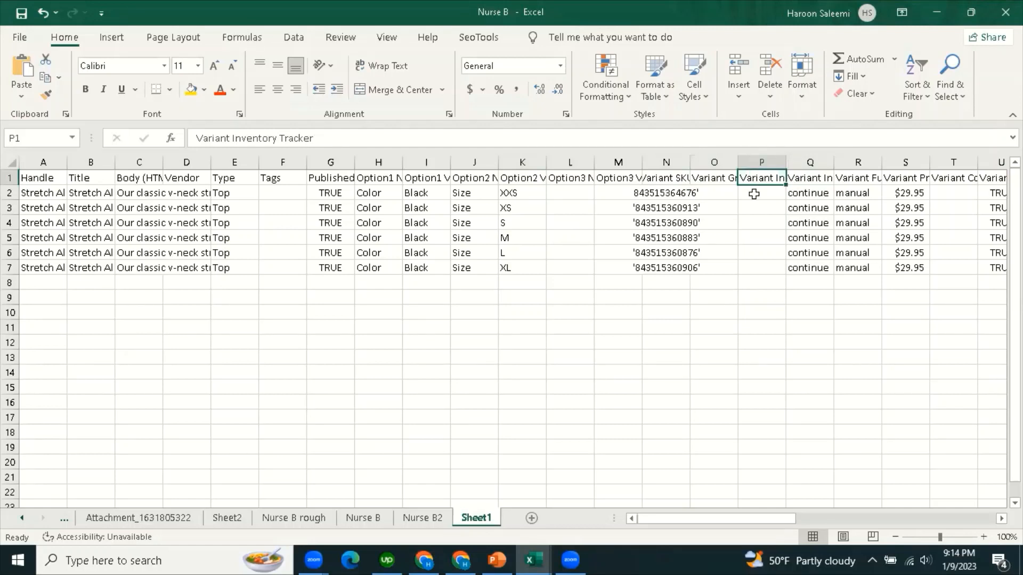
drag(786, 162, 774, 212)
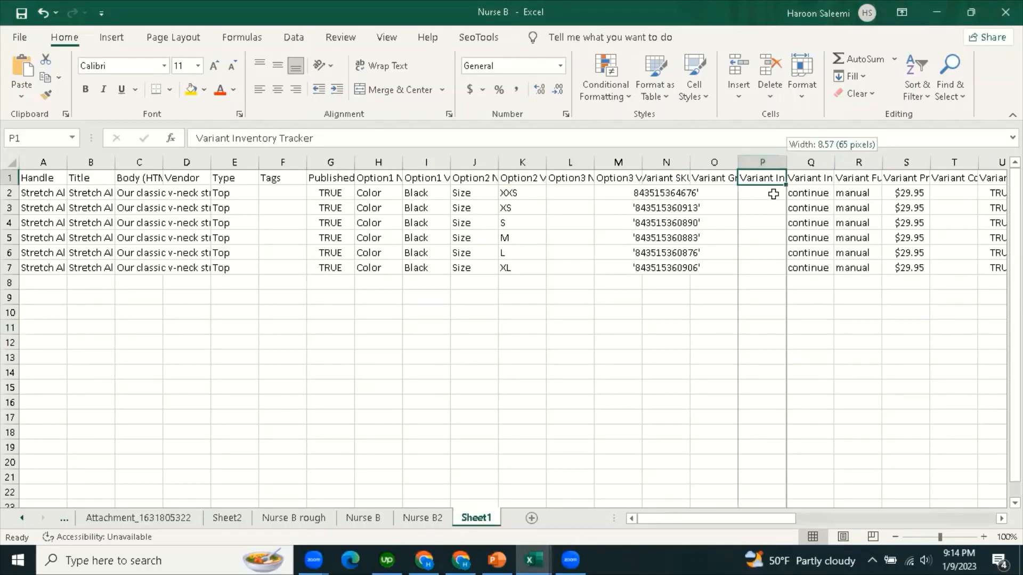
drag(787, 162, 828, 162)
Enter shopify as the Variant Inventory Tracker in P2, fill it down through P7, and save the Nurse B workbook.
click(775, 253)
click(773, 194)
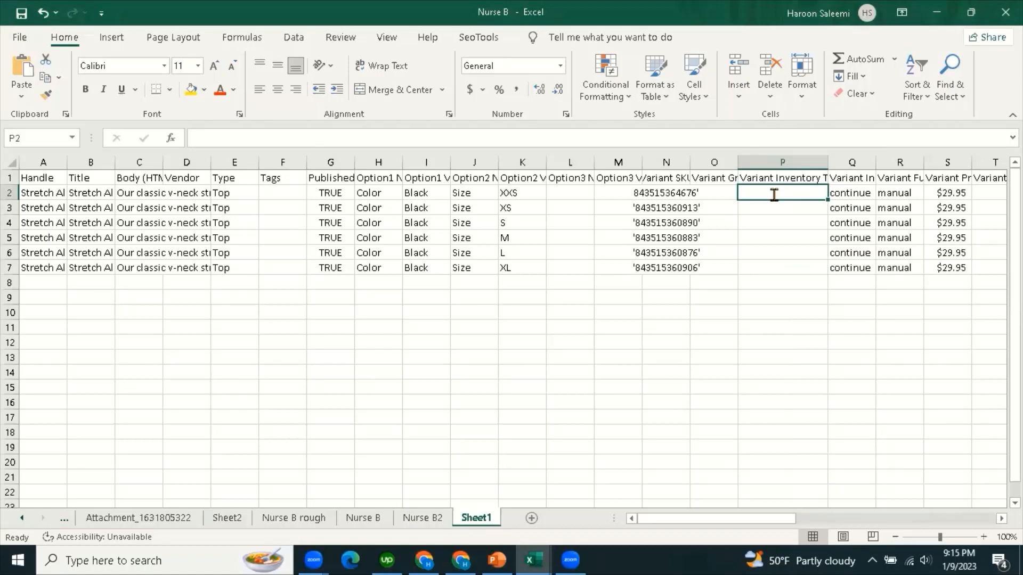
text(shopify)
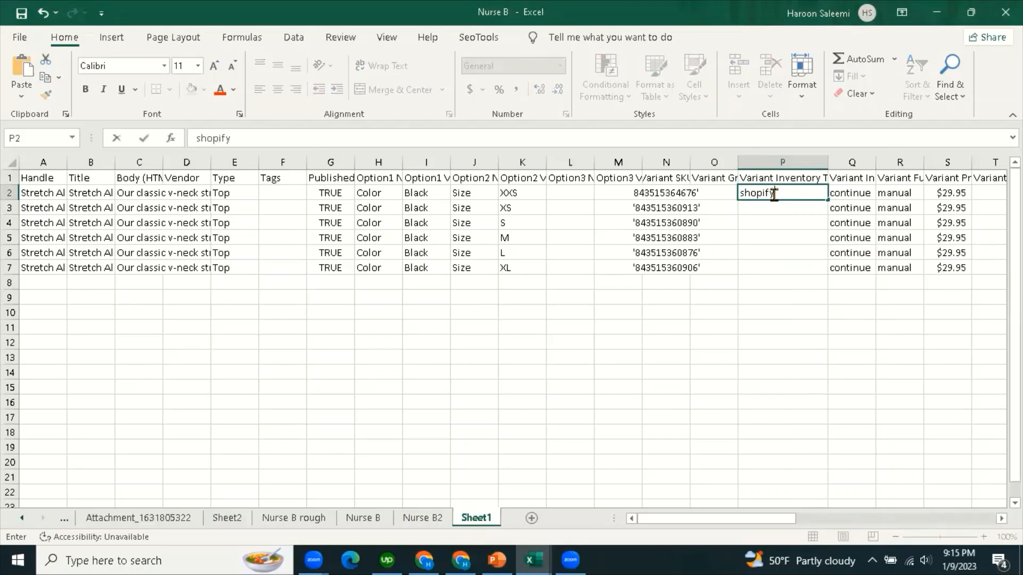
click(778, 309)
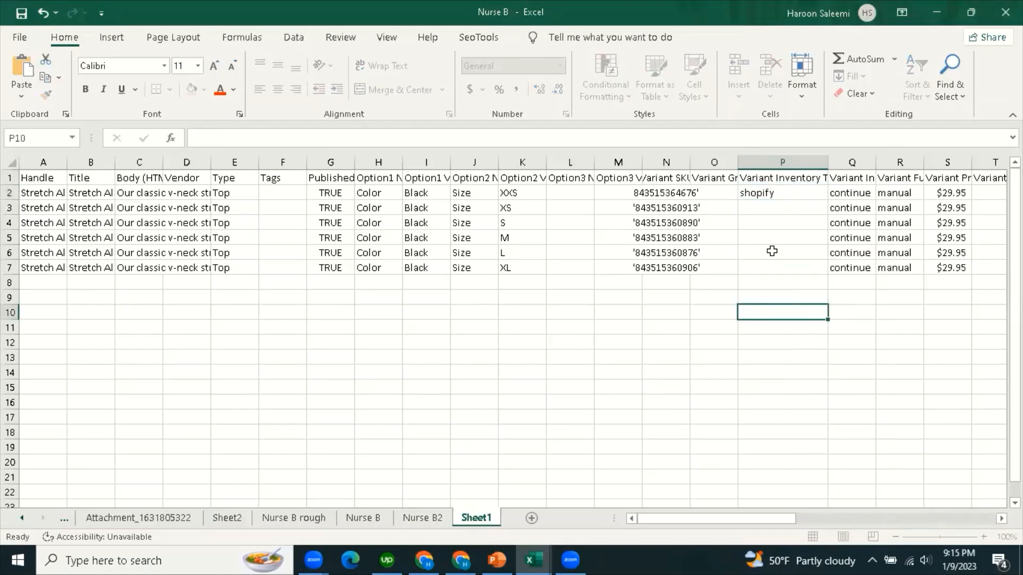
key(ctrl+Up)
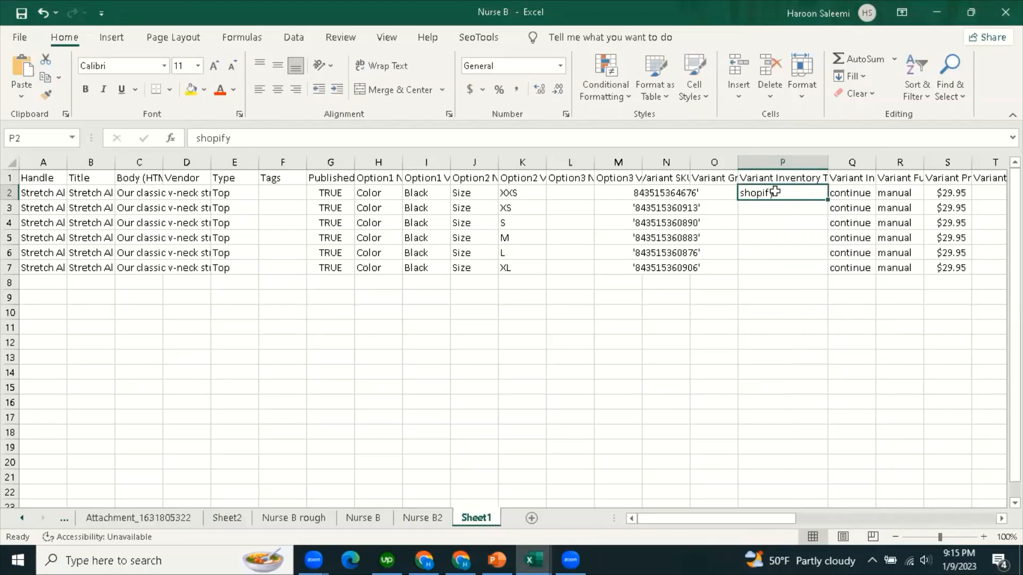
click(774, 248)
key(ctrl+Up)
drag(826, 203, 823, 271)
click(741, 338)
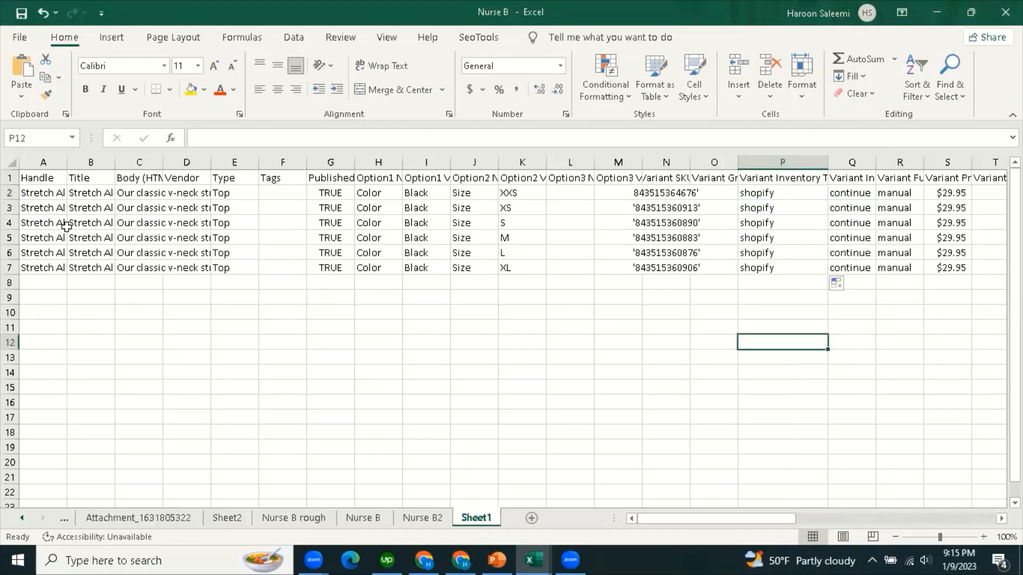
click(22, 18)
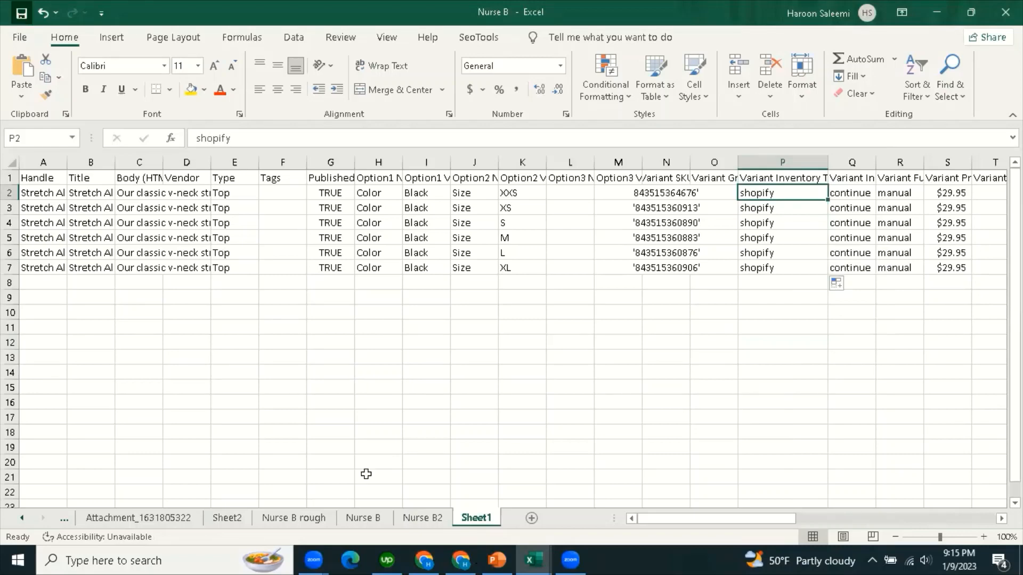
click(330, 385)
In Shopify's product list in Chrome, upload Nurse B .csv for import, with overwriting of products that have the same handle enabled.
click(424, 559)
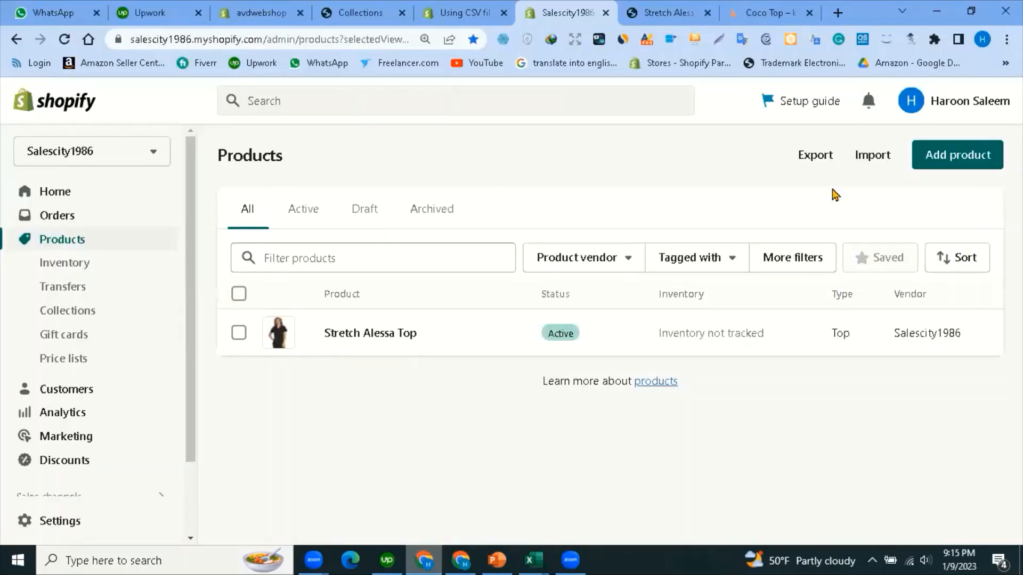
click(873, 158)
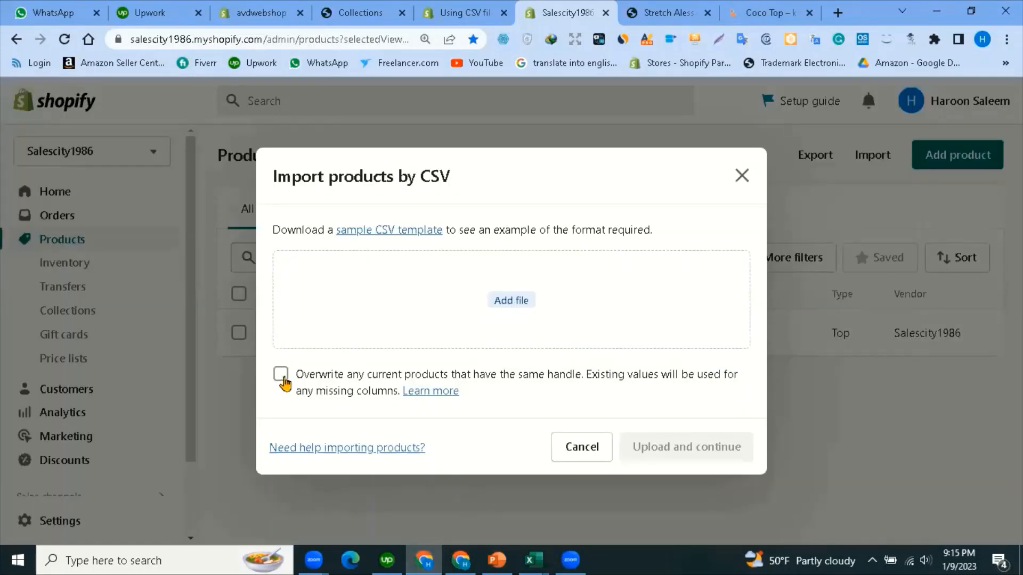
click(486, 377)
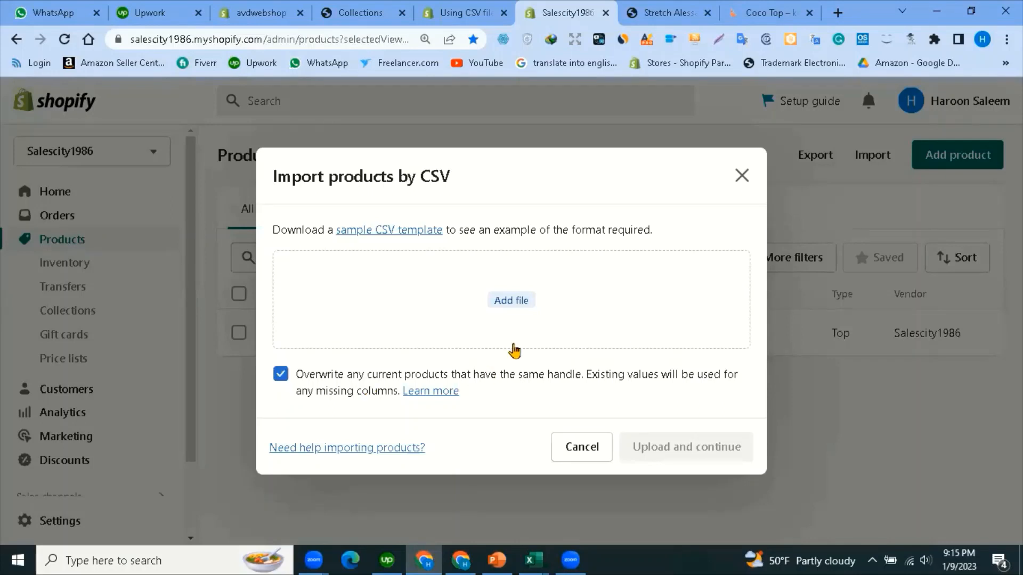
click(512, 303)
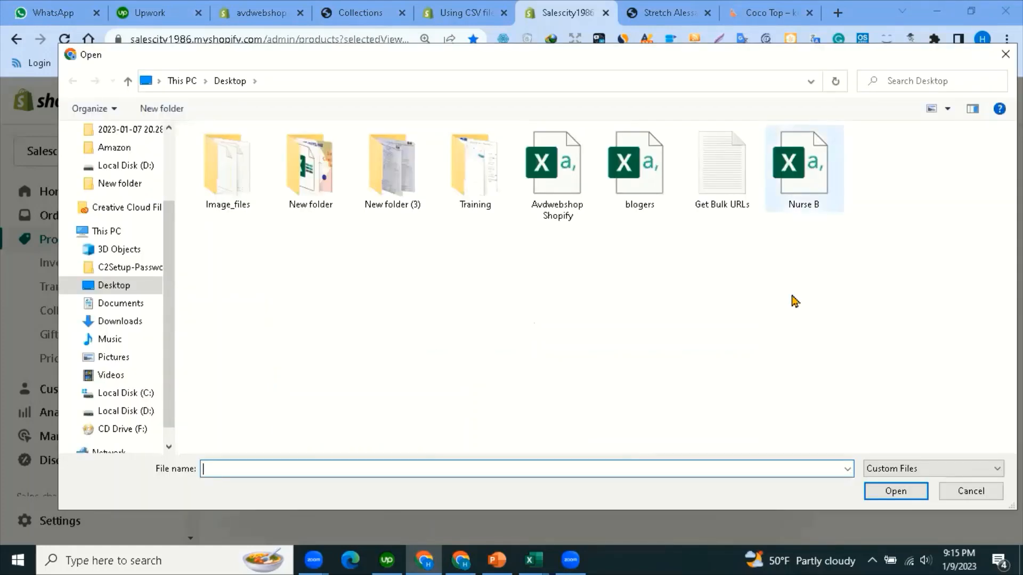
click(802, 186)
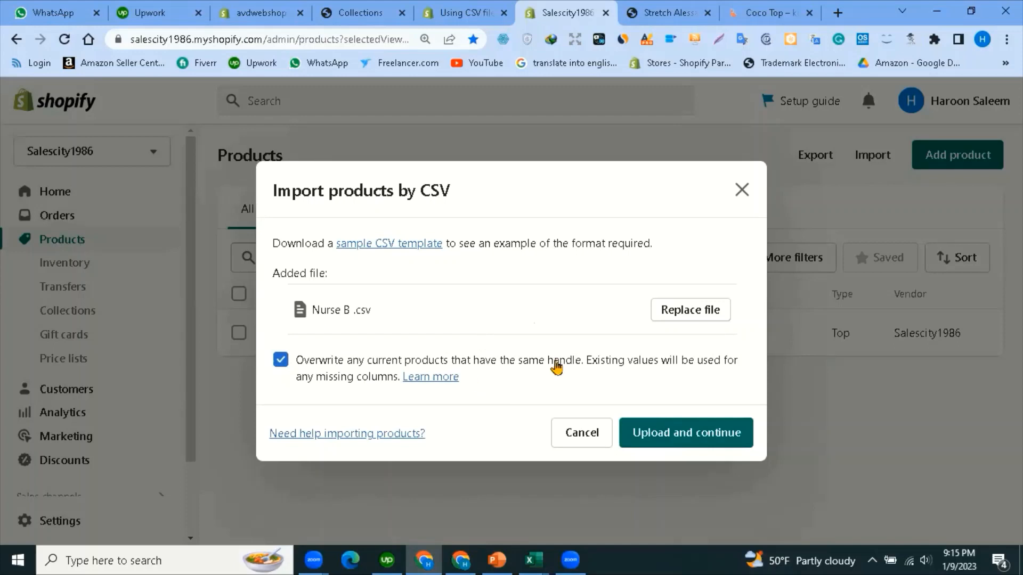
click(702, 434)
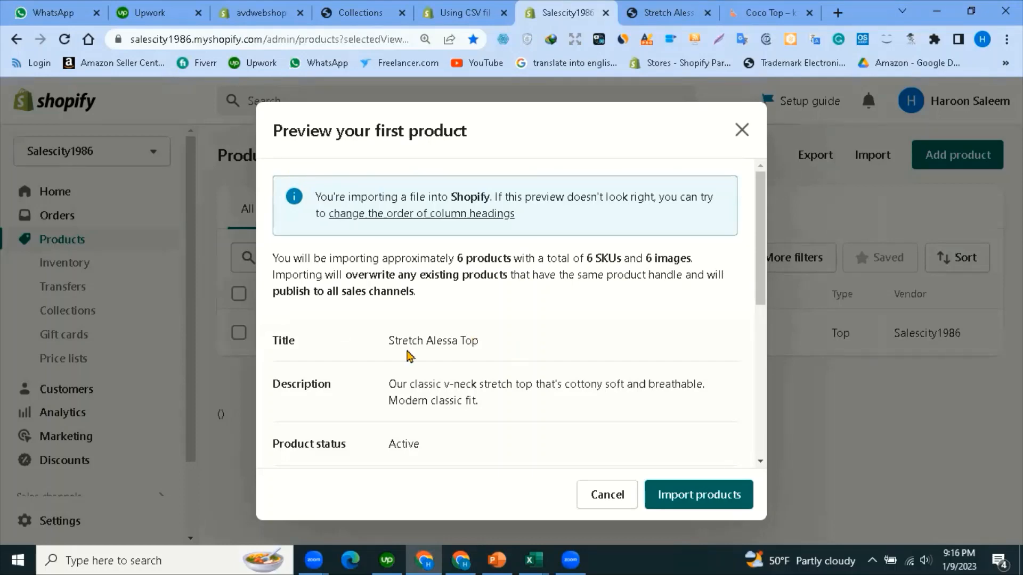
Review the Stretch Alessa Top details and variants in the import preview, and import the products.
scroll(381, 356, down, 5)
scroll(401, 418, up, 3)
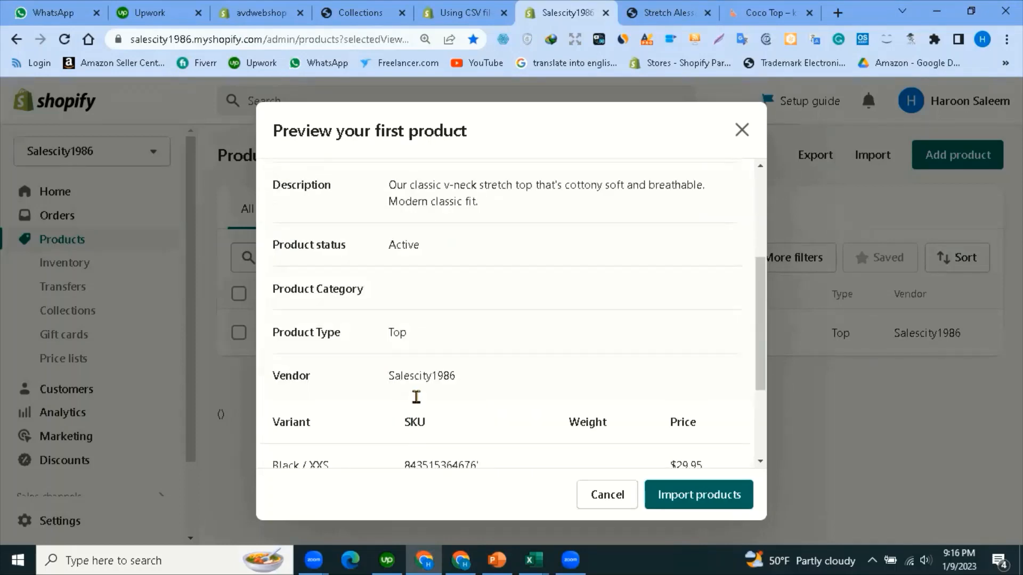
scroll(466, 403, down, 3)
scroll(692, 509, up, 6)
click(701, 496)
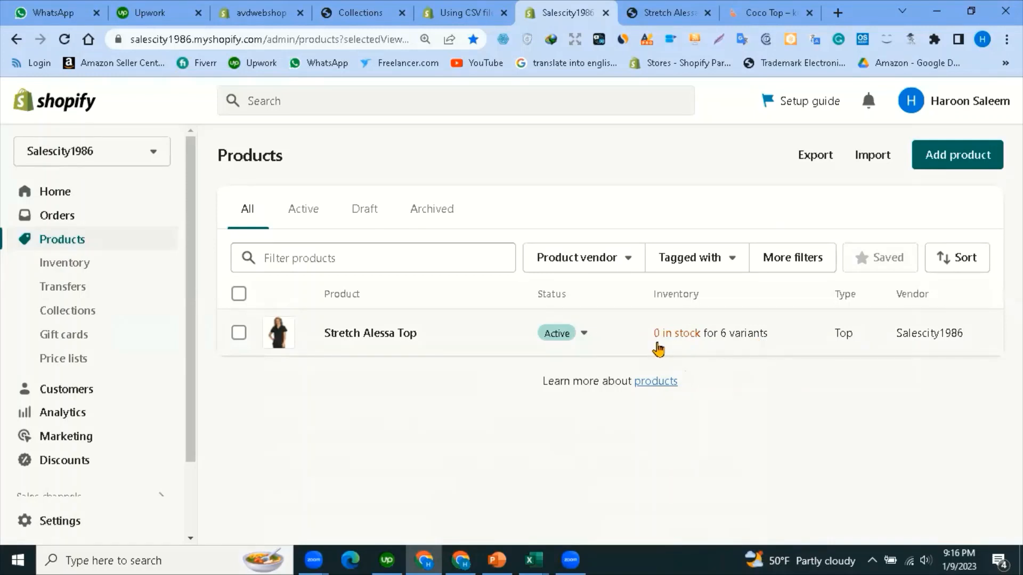
Switch to the product_template workbook in Excel and examine its Variant Inventory Qty column next to Variant Inventory Tracker.
click(542, 555)
click(609, 503)
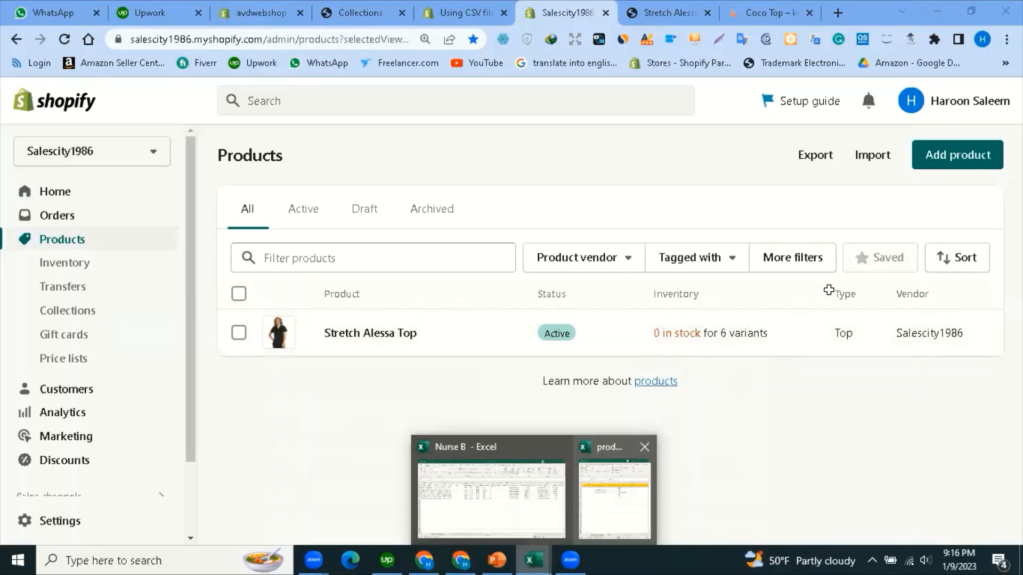
click(871, 188)
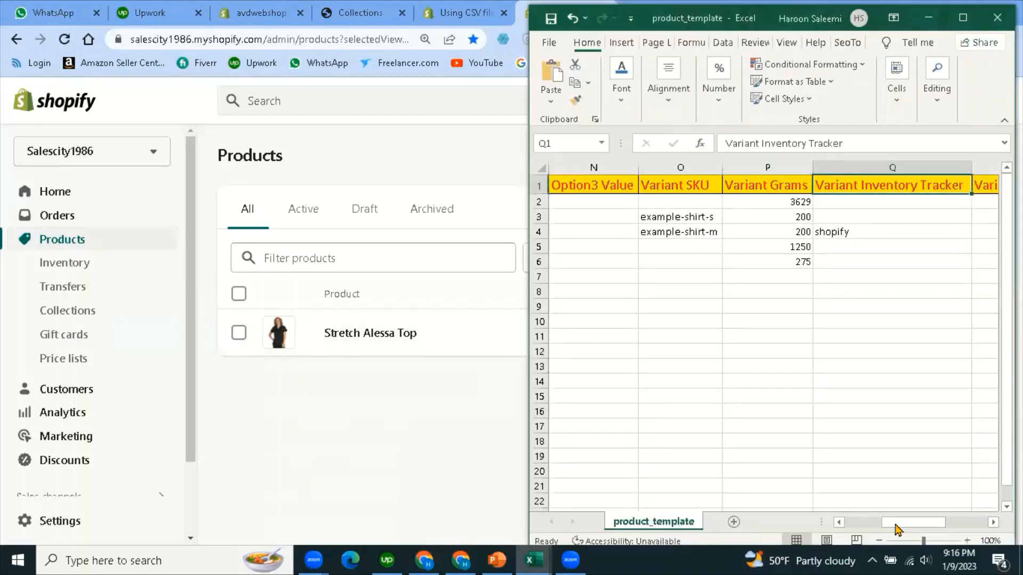
drag(898, 527, 905, 527)
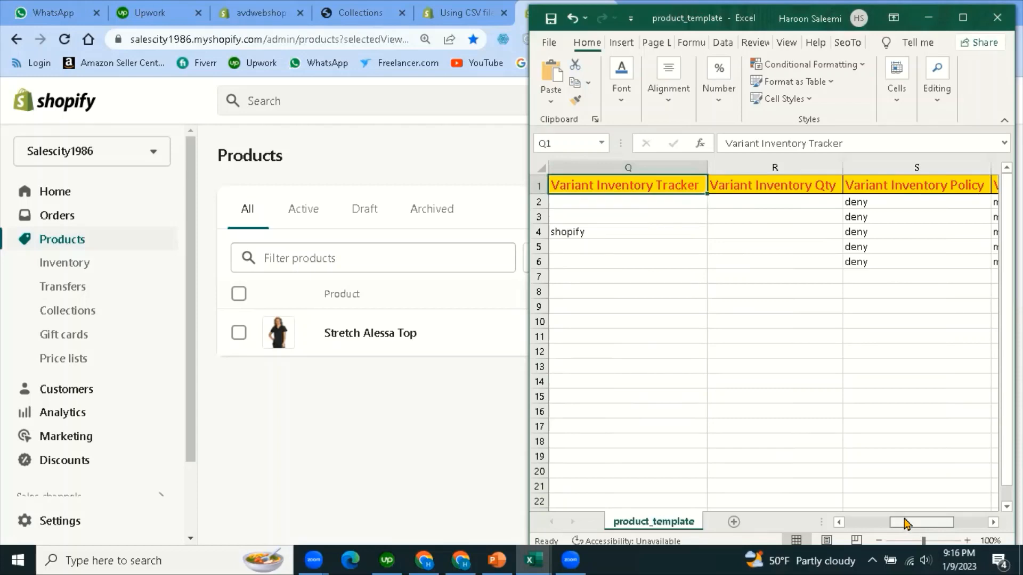
click(811, 317)
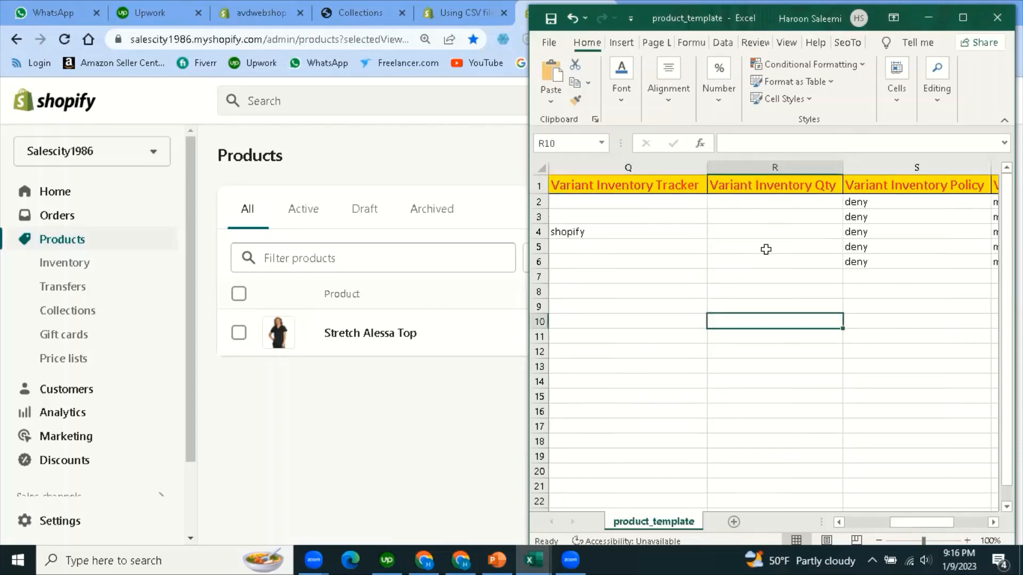
key(ctrl+Up)
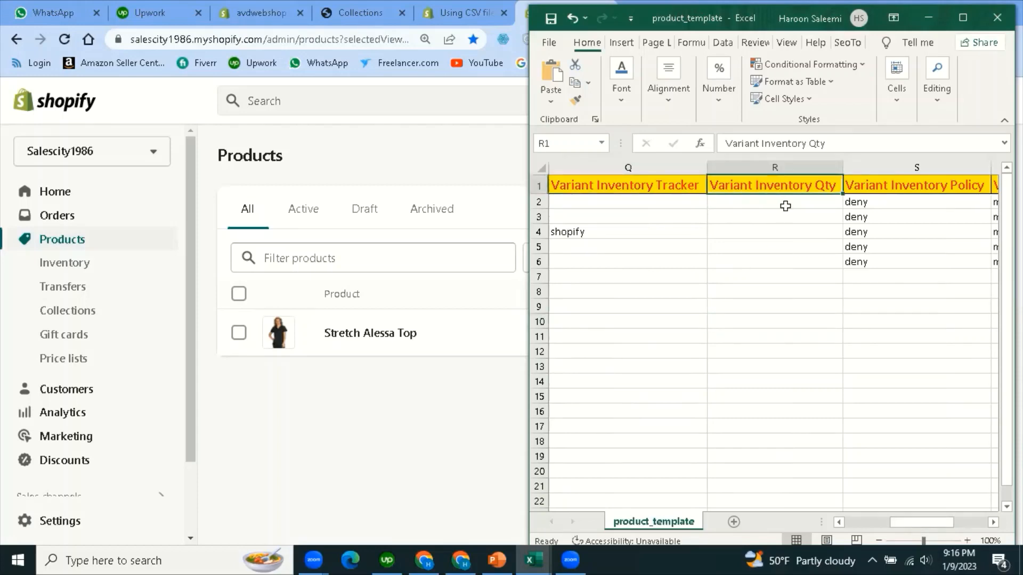
click(778, 244)
click(745, 202)
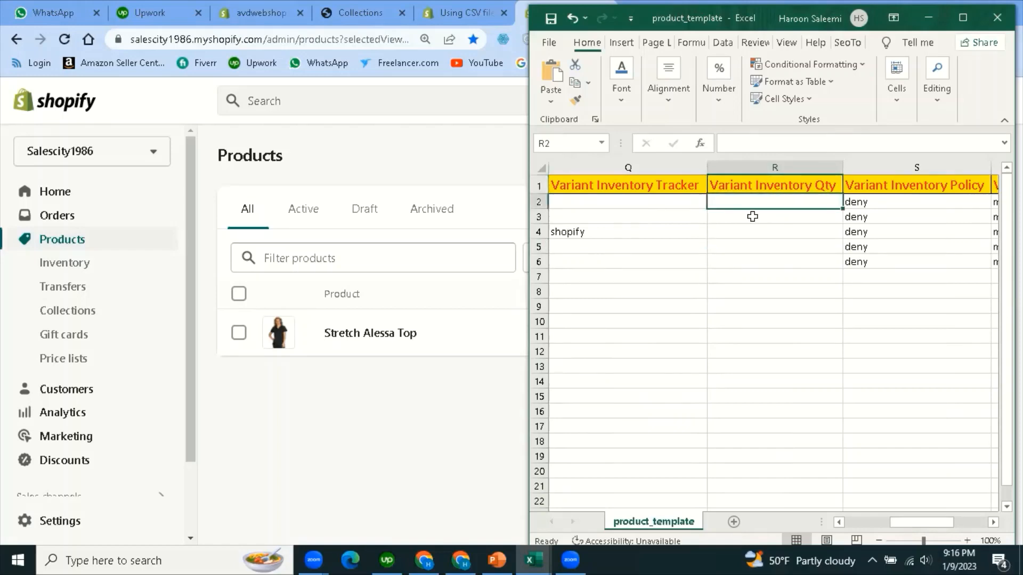
click(734, 274)
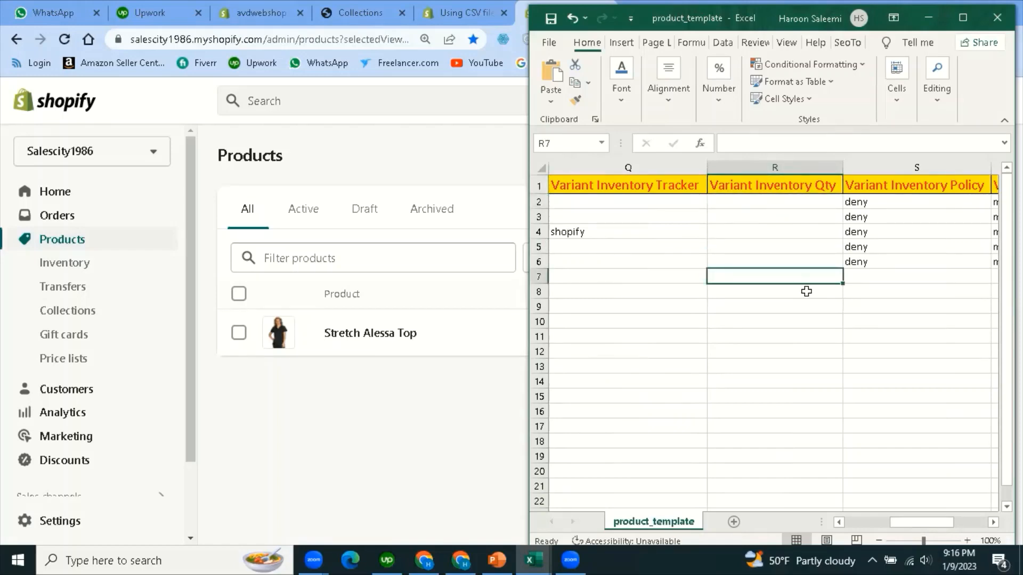
click(767, 247)
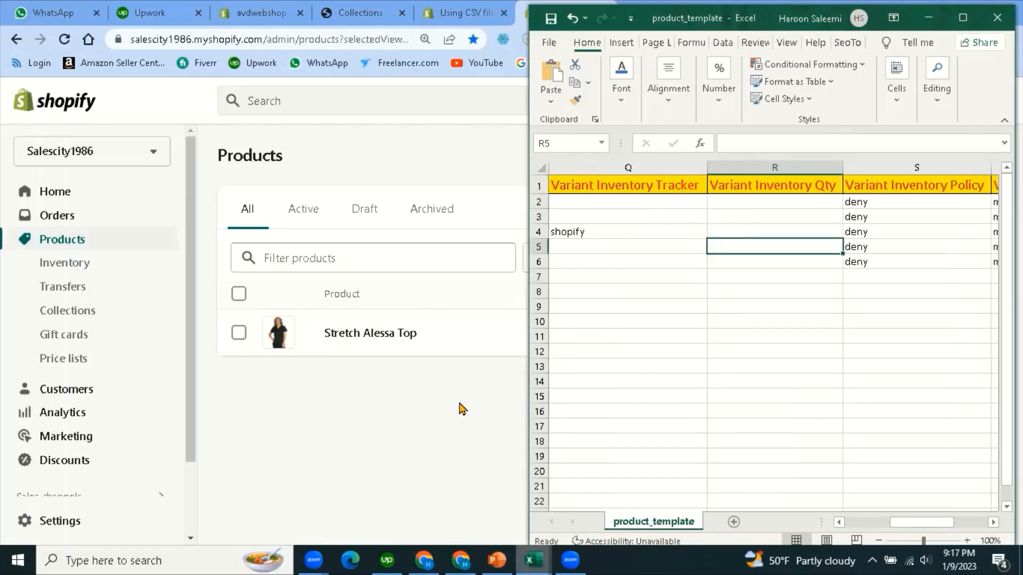
Switch to the Nurse B workbook and insert an empty column Q between Variant Inventory Tracker and Variant Inventory Policy.
key(alt+Tab)
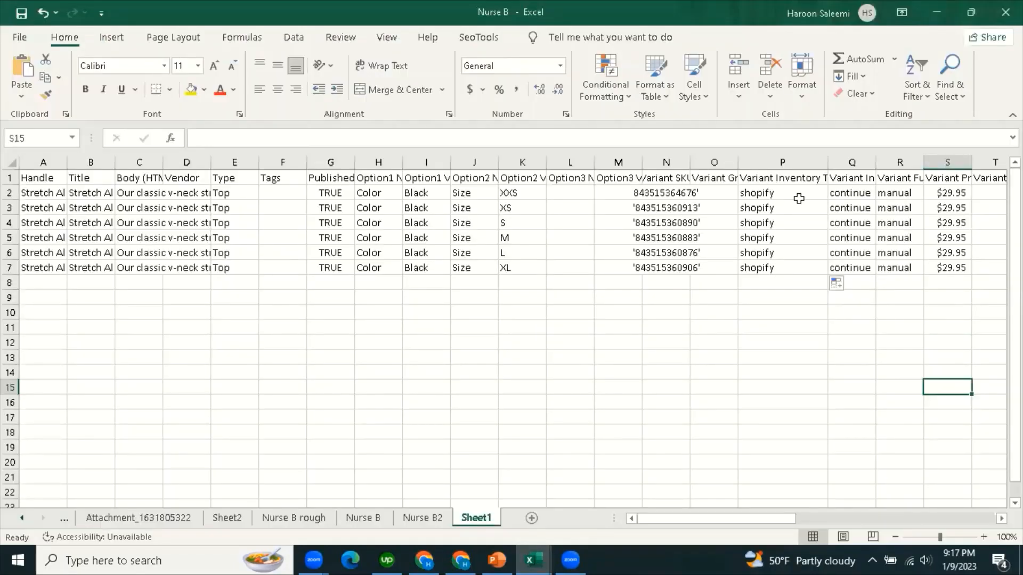
click(799, 198)
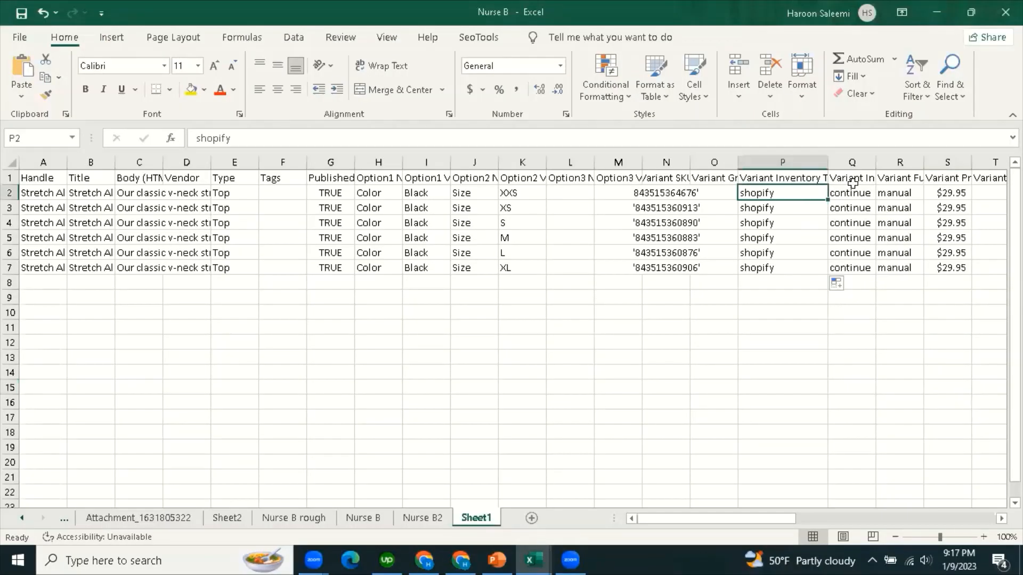
click(802, 179)
click(852, 179)
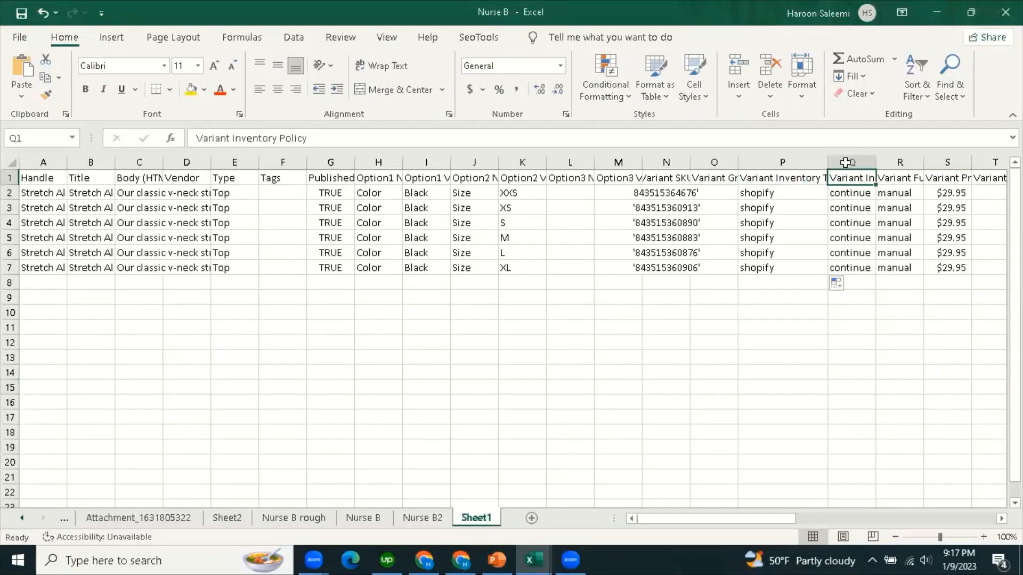
click(846, 162)
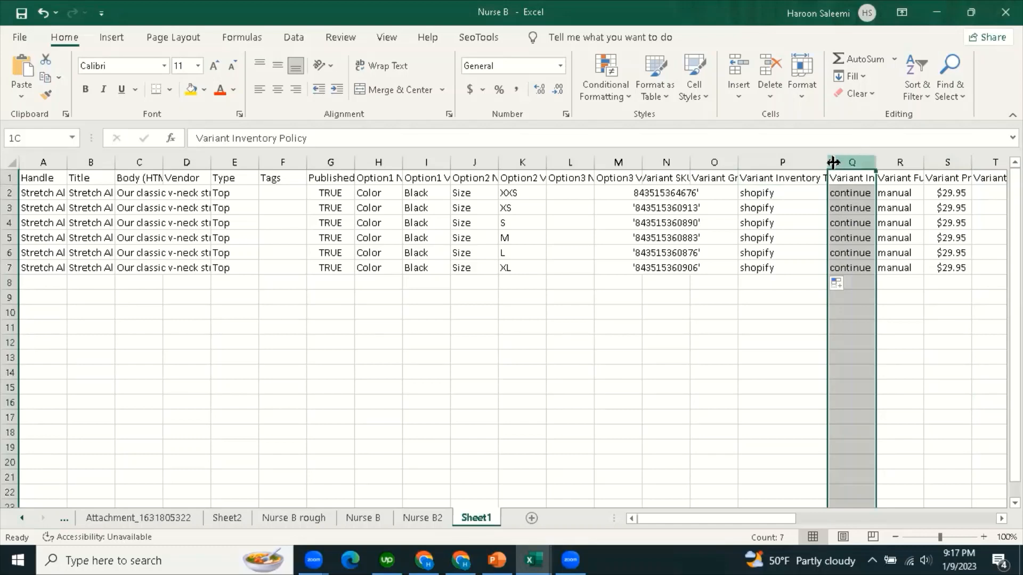
drag(834, 163, 819, 164)
click(817, 240)
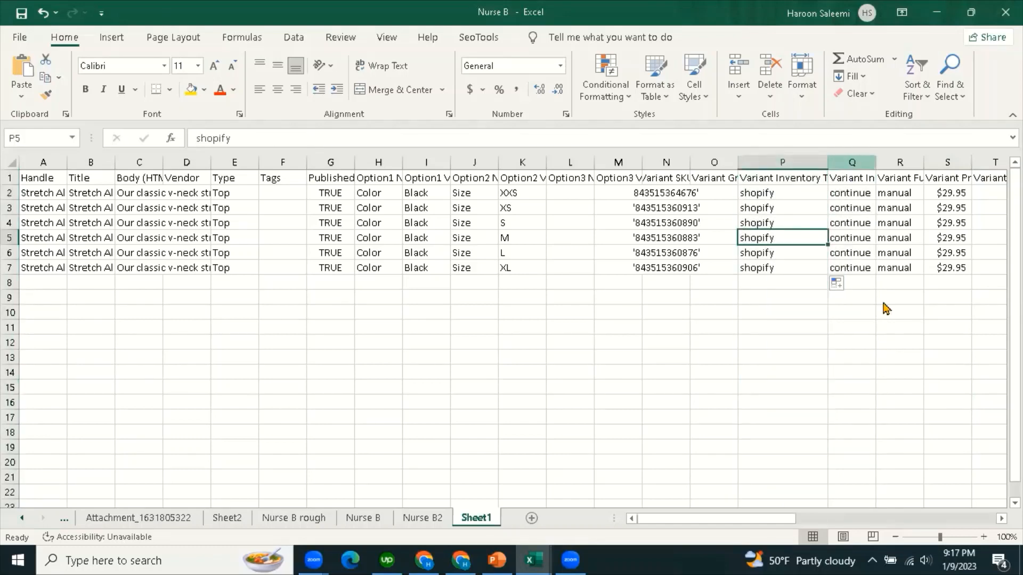
right_click(844, 163)
click(884, 288)
click(742, 339)
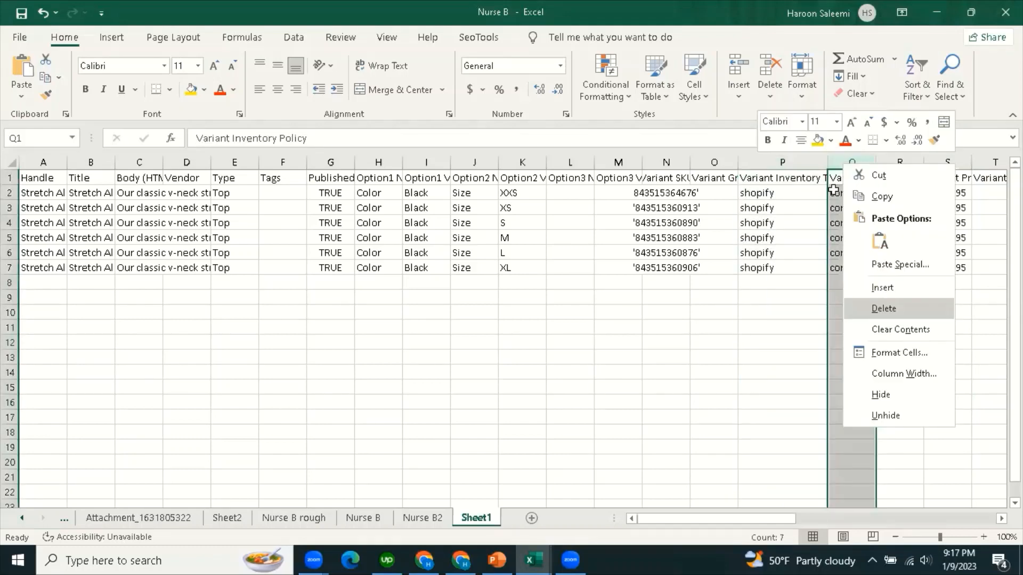
Copy the Variant Inventory Tracker header from P1 into Q1 and reword it as Variant Inventory Quantity.
click(796, 176)
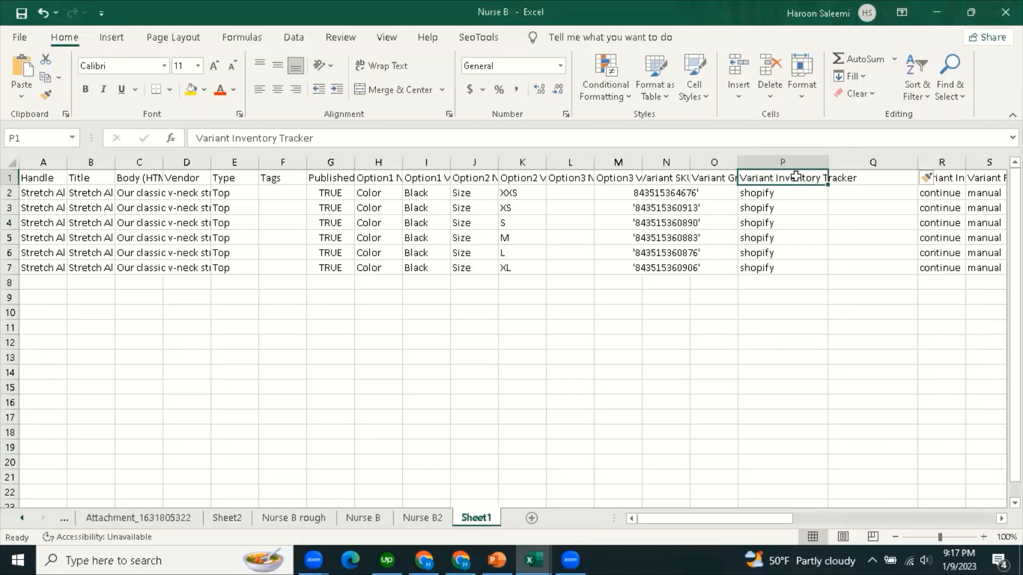
key(ctrl+c)
click(882, 179)
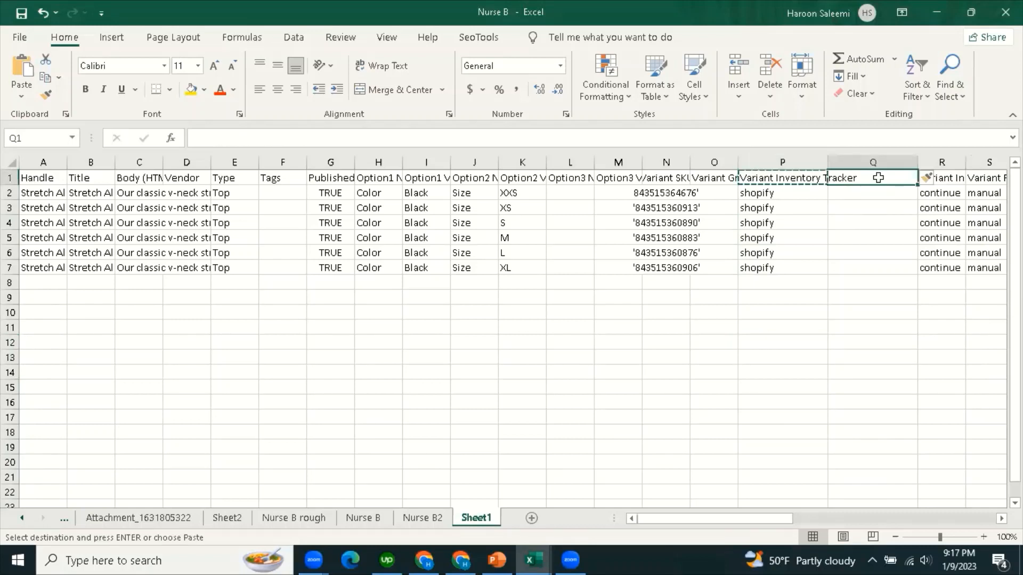
key(ctrl+v)
click(335, 136)
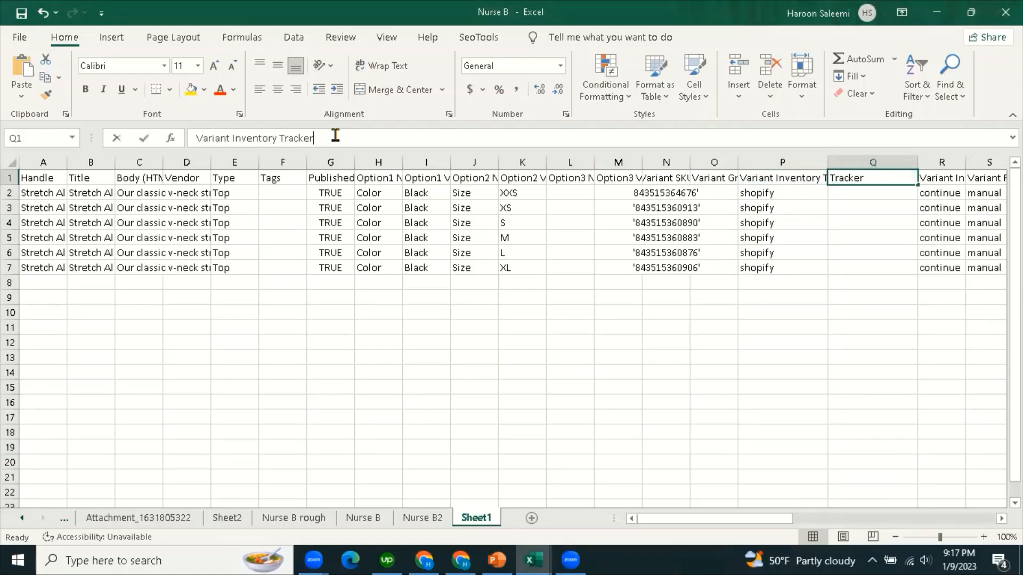
key(BackSpace)
key(BackSpace)
key(BackSpace)
key(BackSpace)
key(BackSpace)
key(BackSpace)
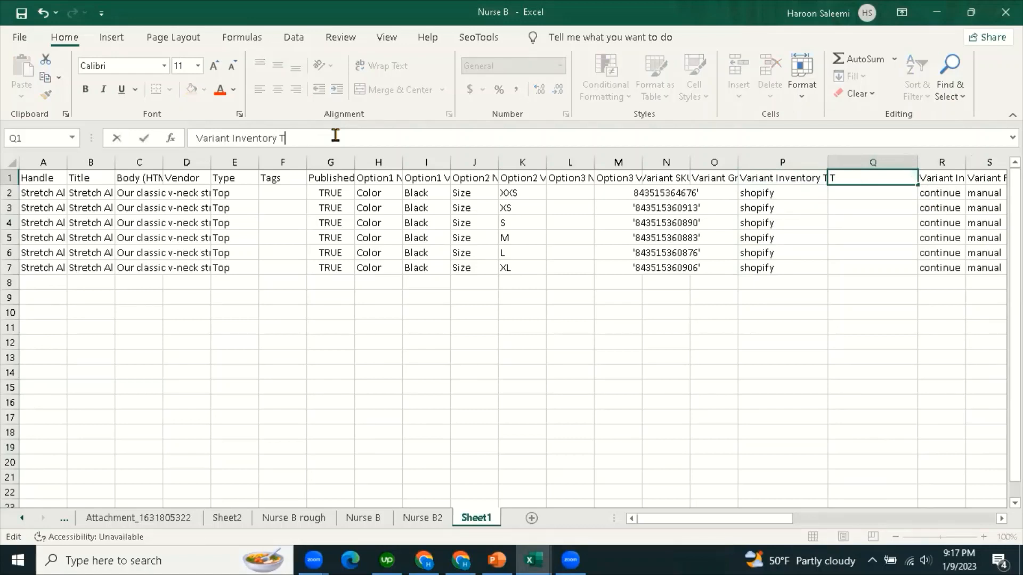
key(BackSpace)
text(Quantity)
click(714, 402)
click(859, 177)
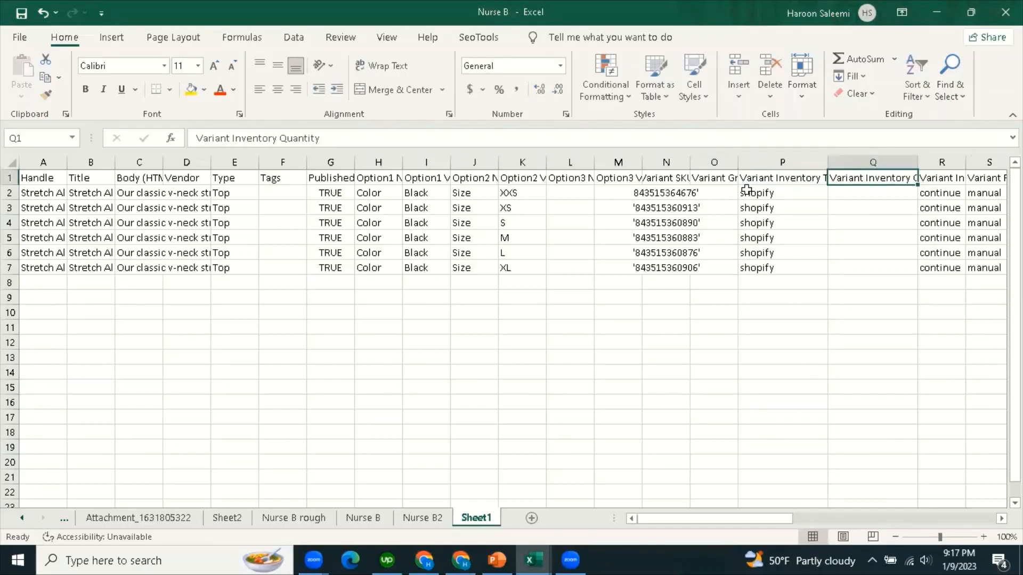
double_click(321, 138)
click(858, 400)
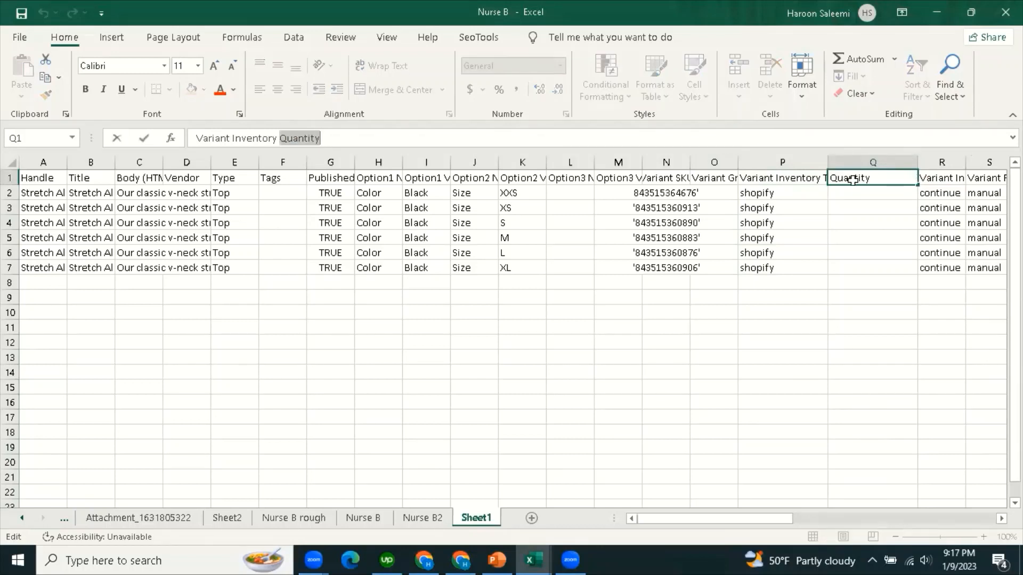
key(ctrl+Up)
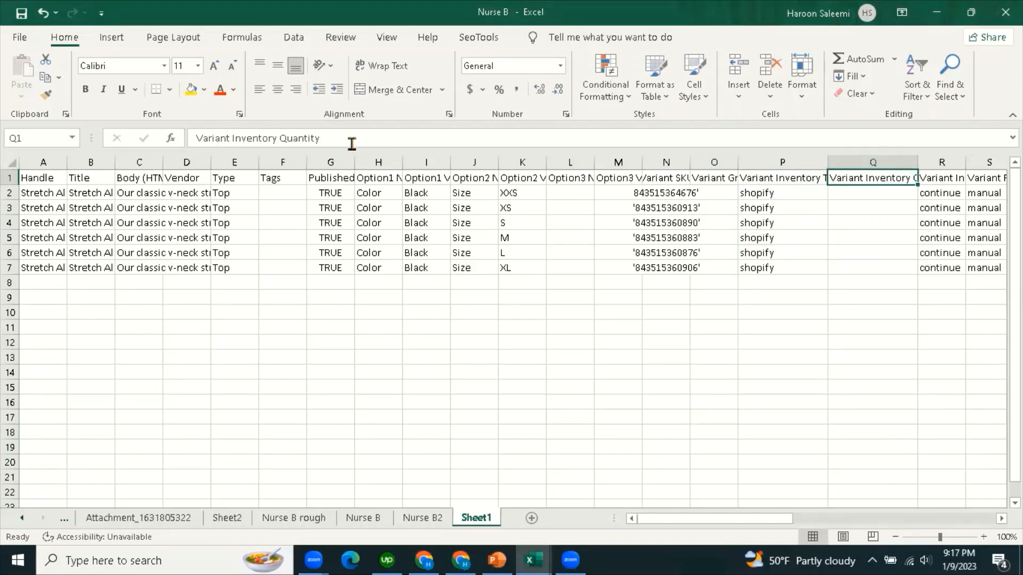
Switch to the product_template workbook and check the exact wording of the inventory quantity header in R1.
click(530, 559)
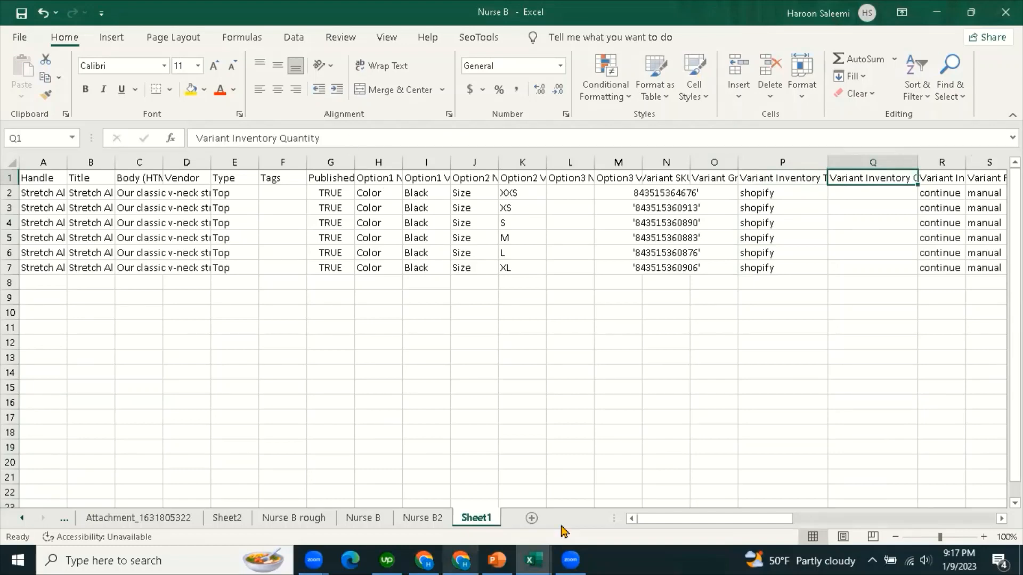
click(626, 500)
click(704, 303)
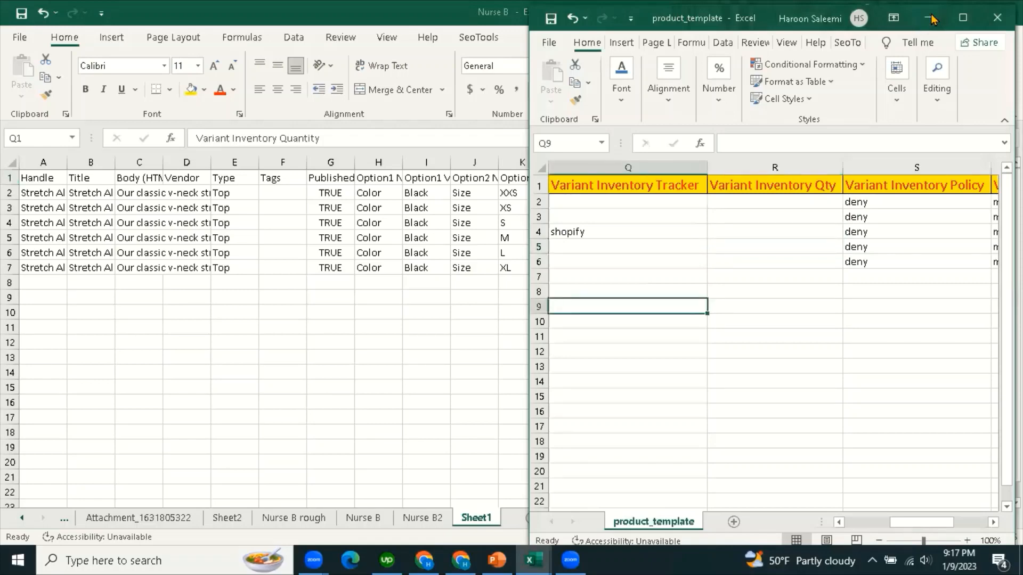
click(788, 183)
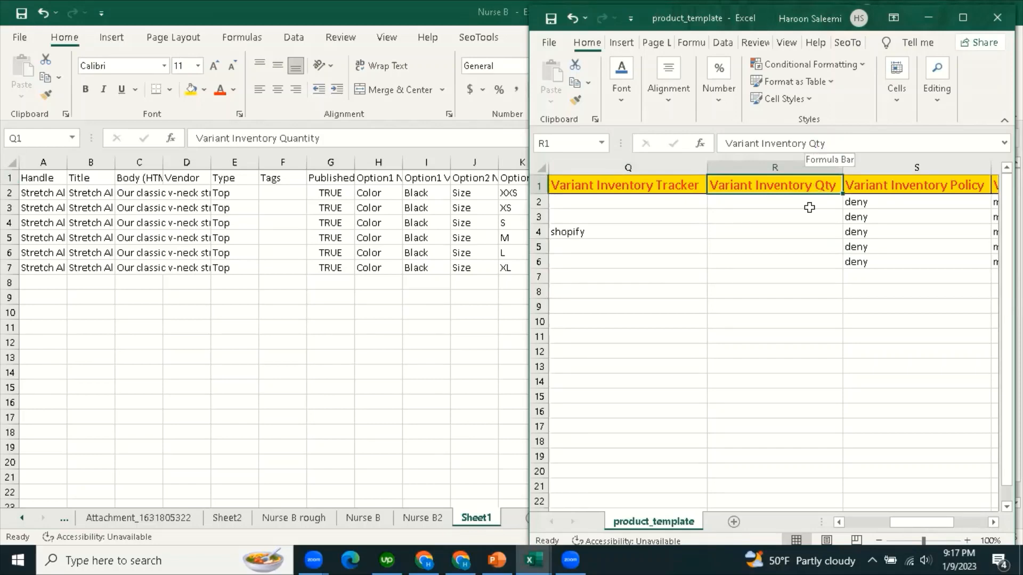
key(Down)
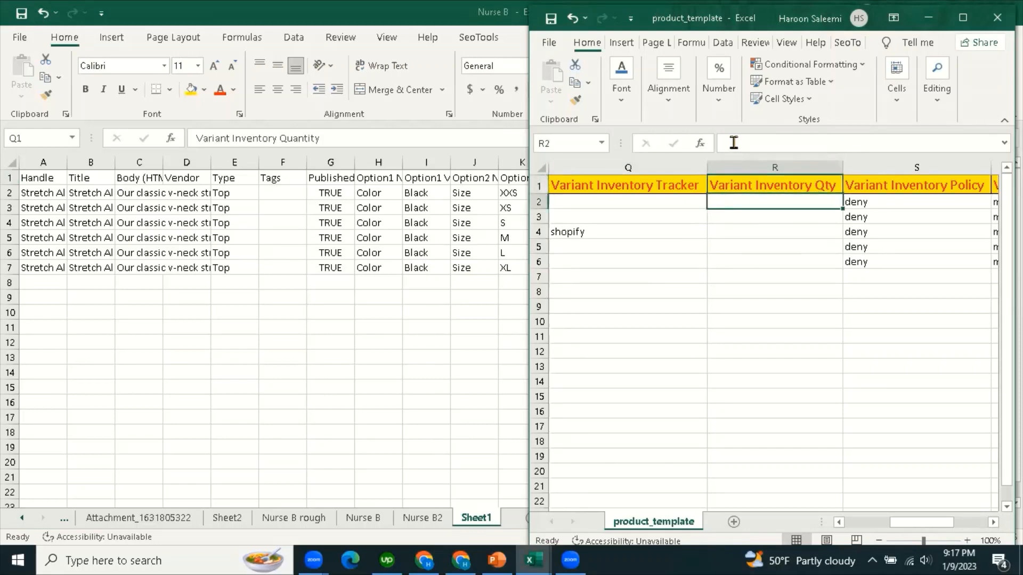
key(Up)
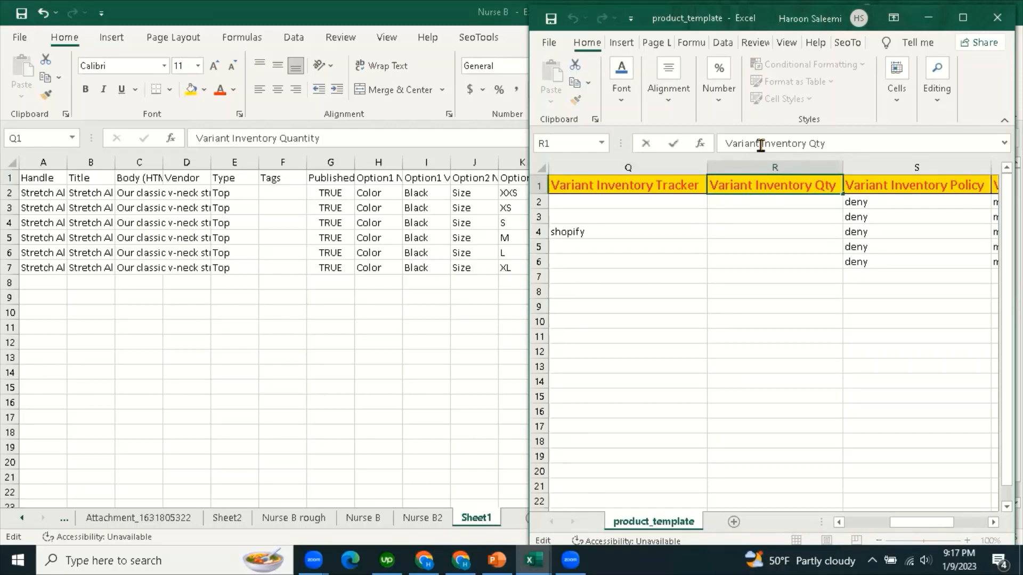
click(761, 144)
key(shift+Home)
click(741, 144)
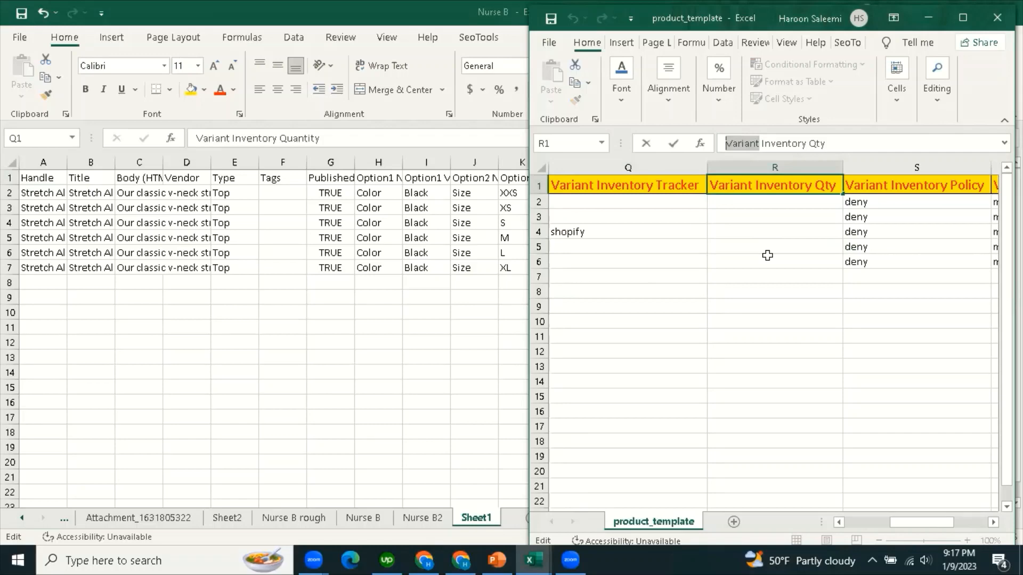
click(743, 186)
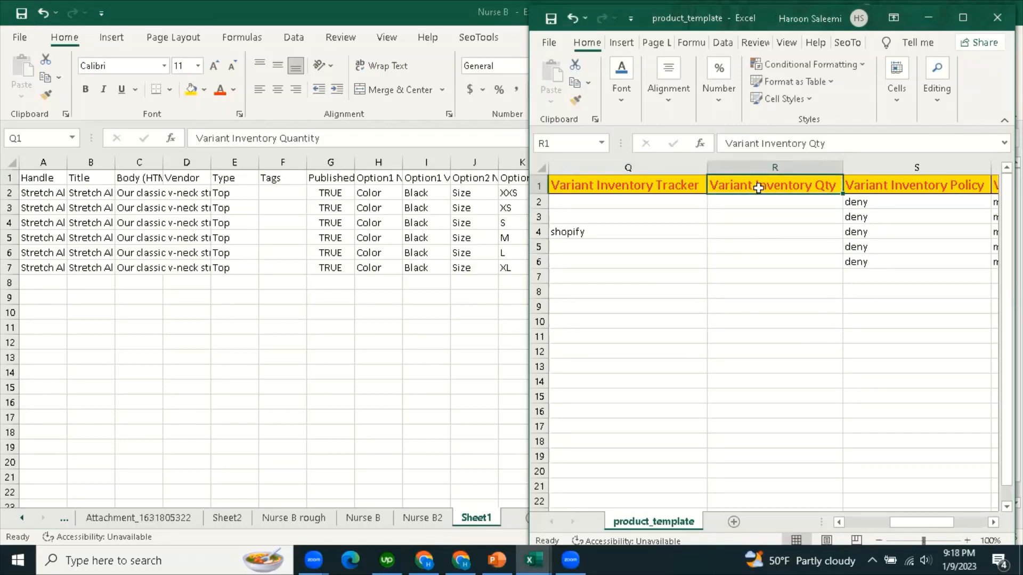
click(761, 251)
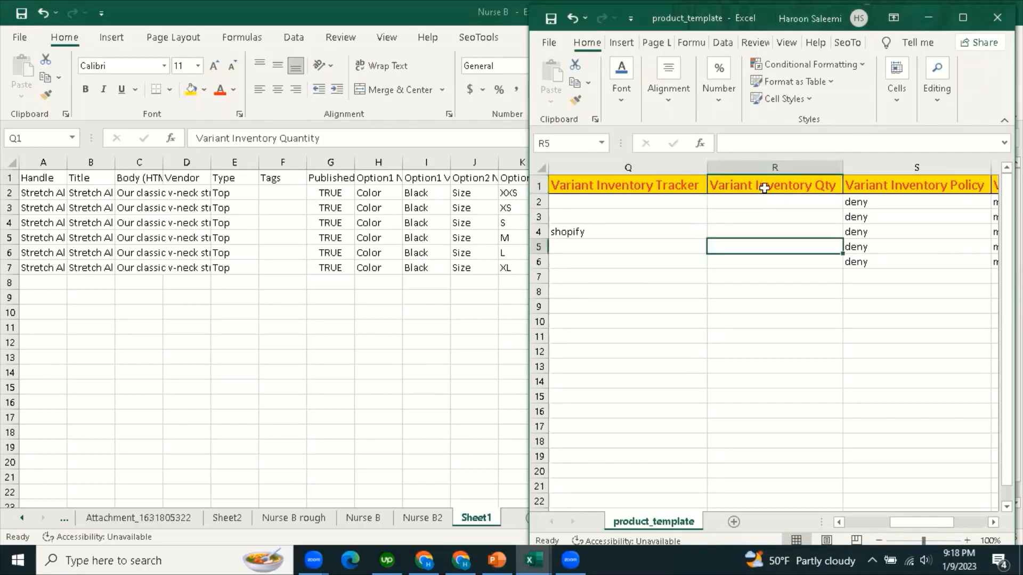
click(764, 189)
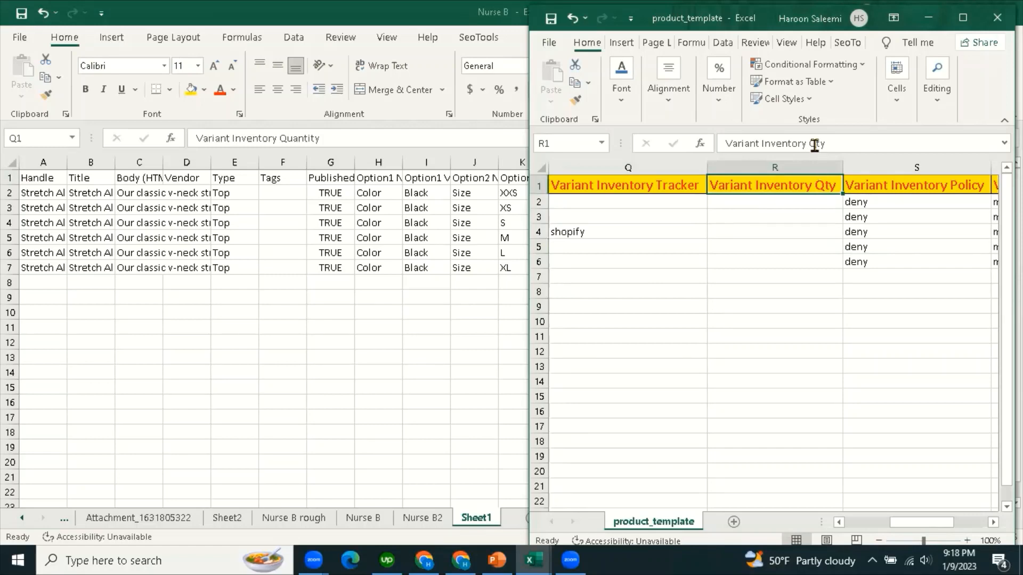
Return to the Nurse B workbook and shorten the header in Q1 to Variant Inventory Qty.
click(465, 306)
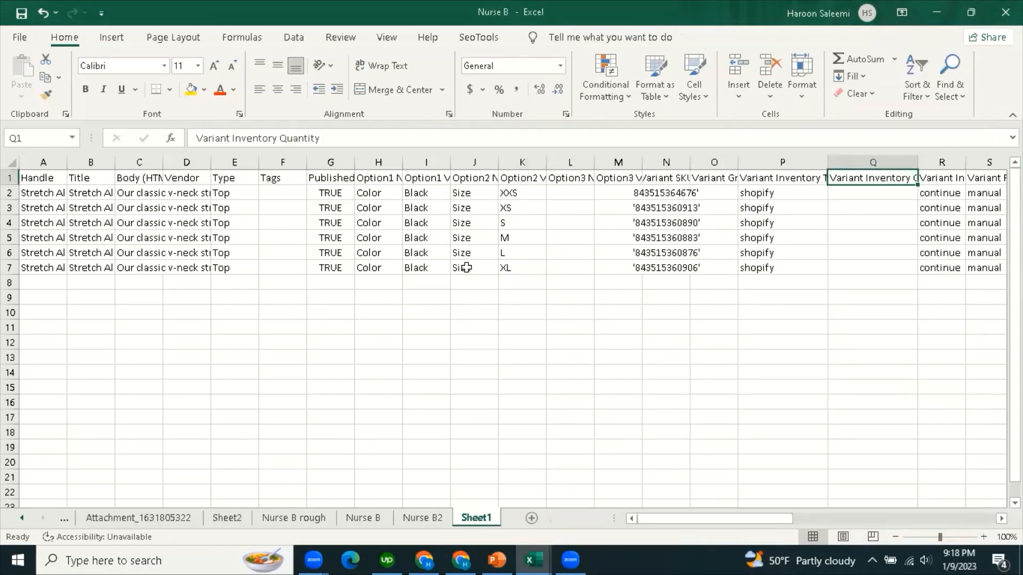
click(290, 139)
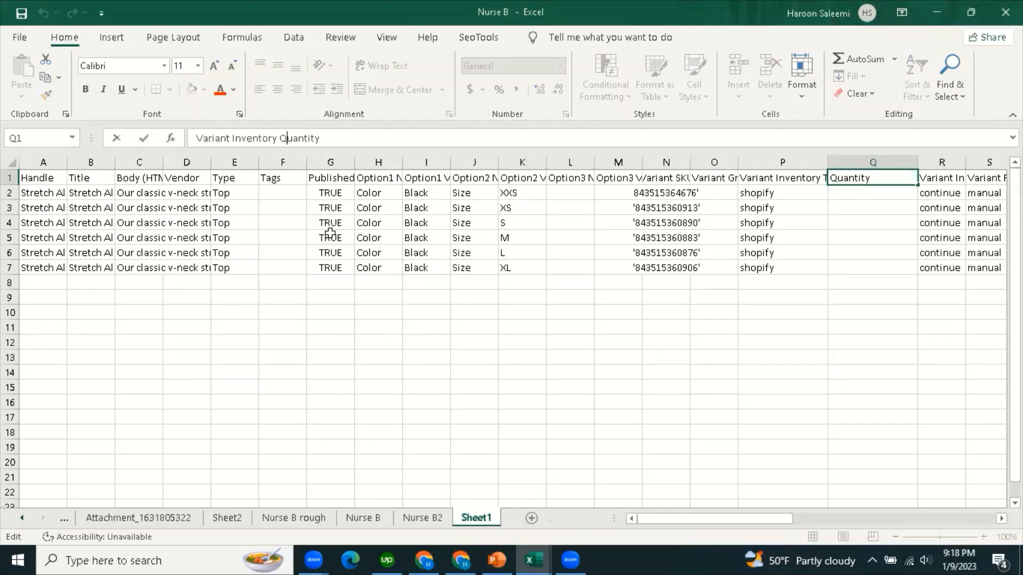
key(BackSpace)
key(BackSpace)
key(BackSpace)
key(BackSpace)
key(BackSpace)
click(900, 401)
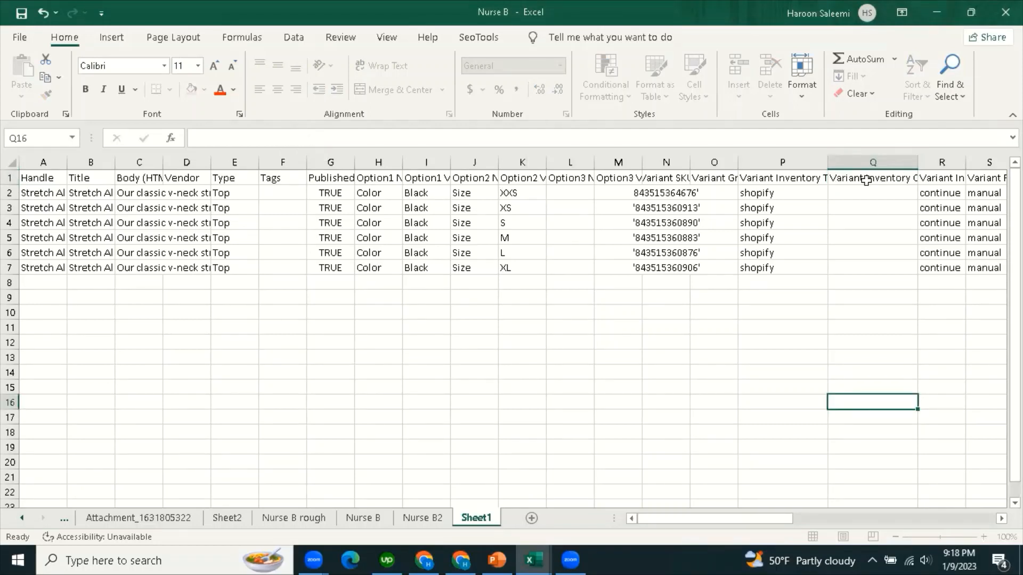
click(866, 181)
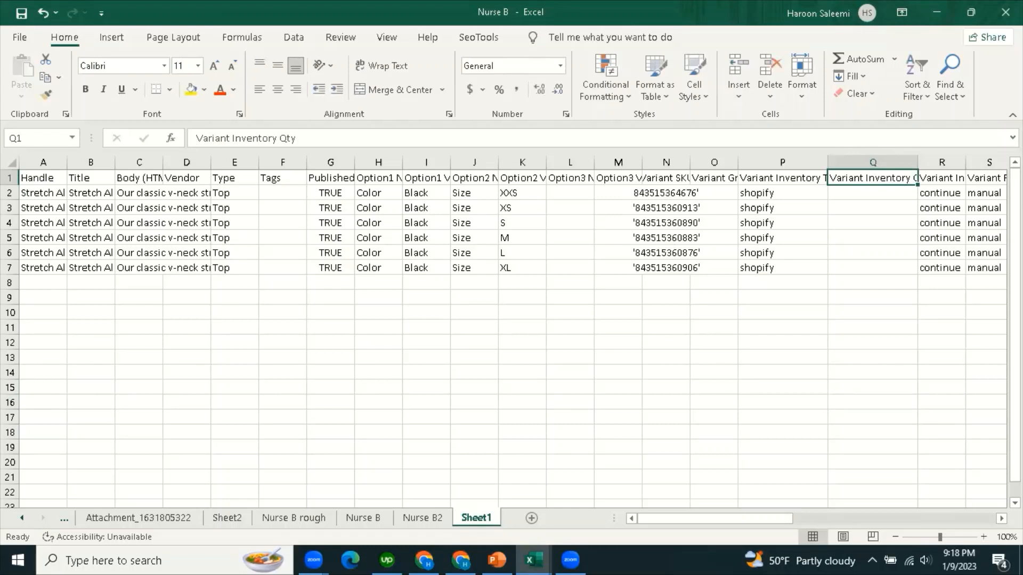
Enter the inventory quantities 5, 2, 3, 6 and 5 for the XXS to L variants in Q2:Q6.
scroll(733, 391, right, 1)
click(733, 390)
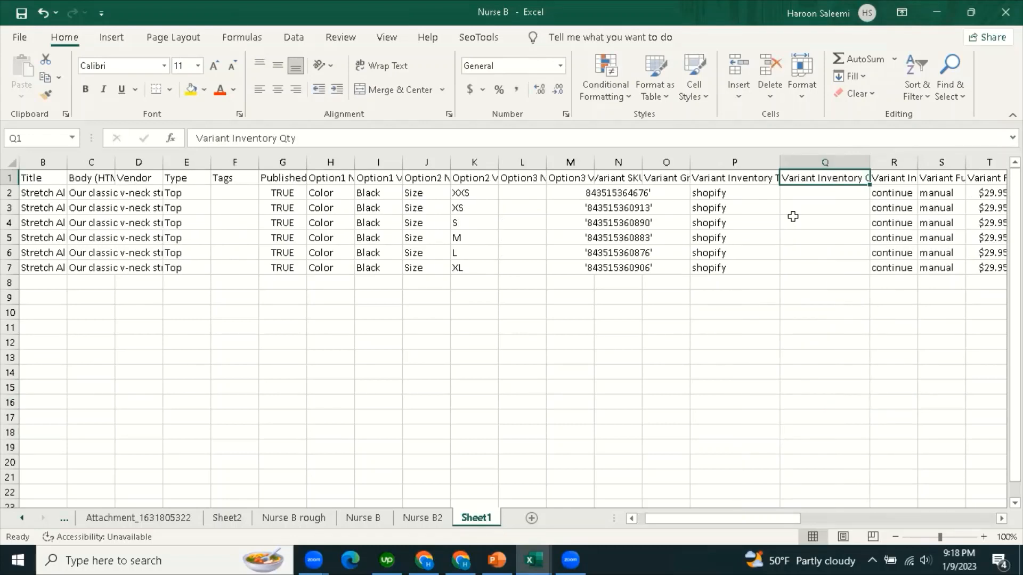
click(816, 197)
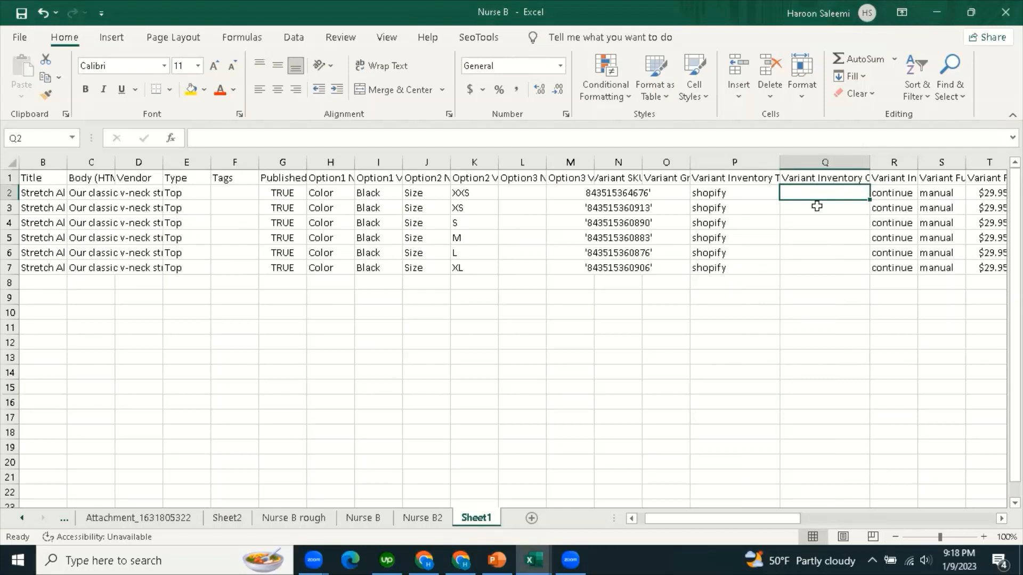
key(Up)
key(Down)
click(807, 250)
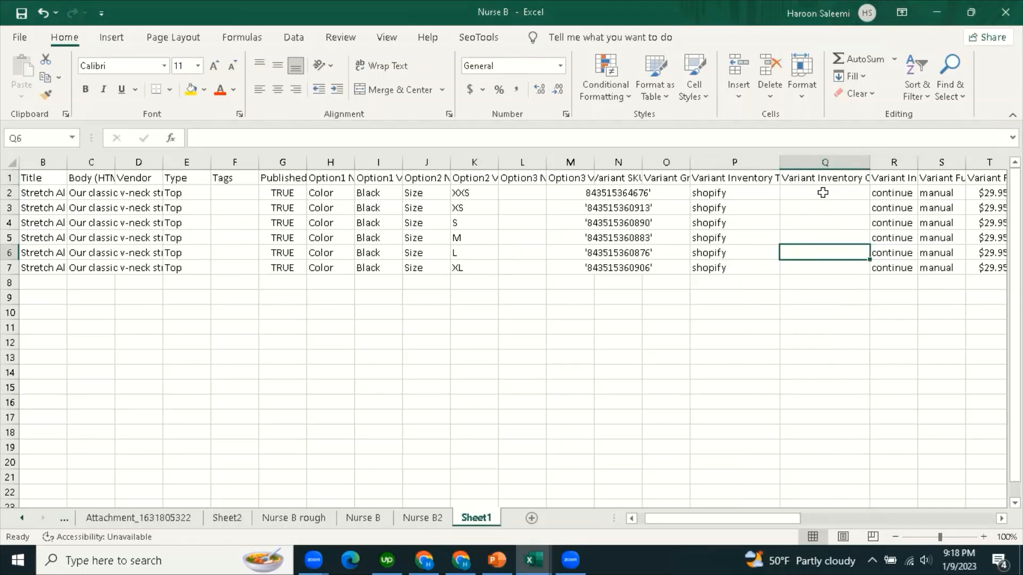
click(824, 193)
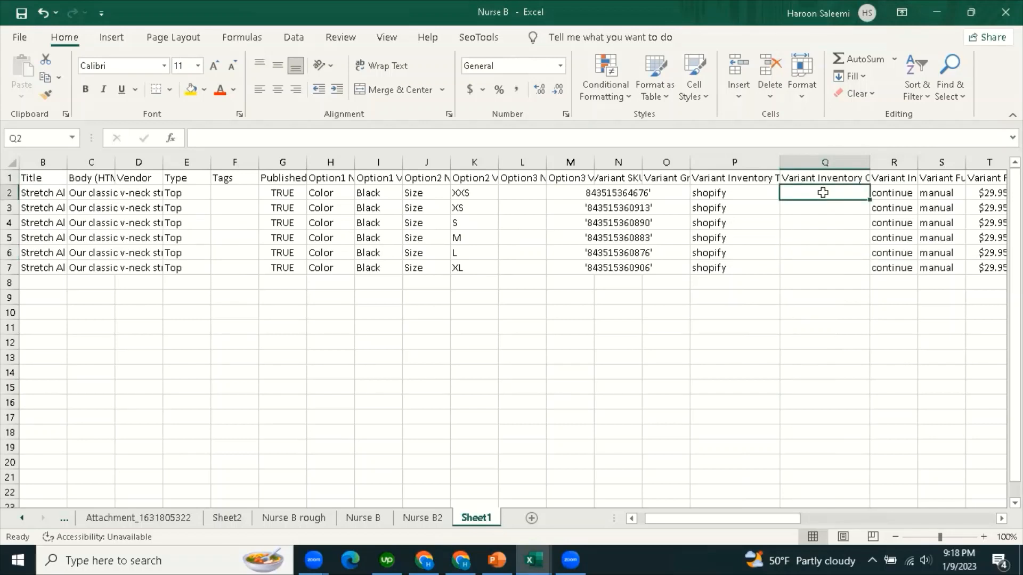
text(5)
key(Return)
text(2)
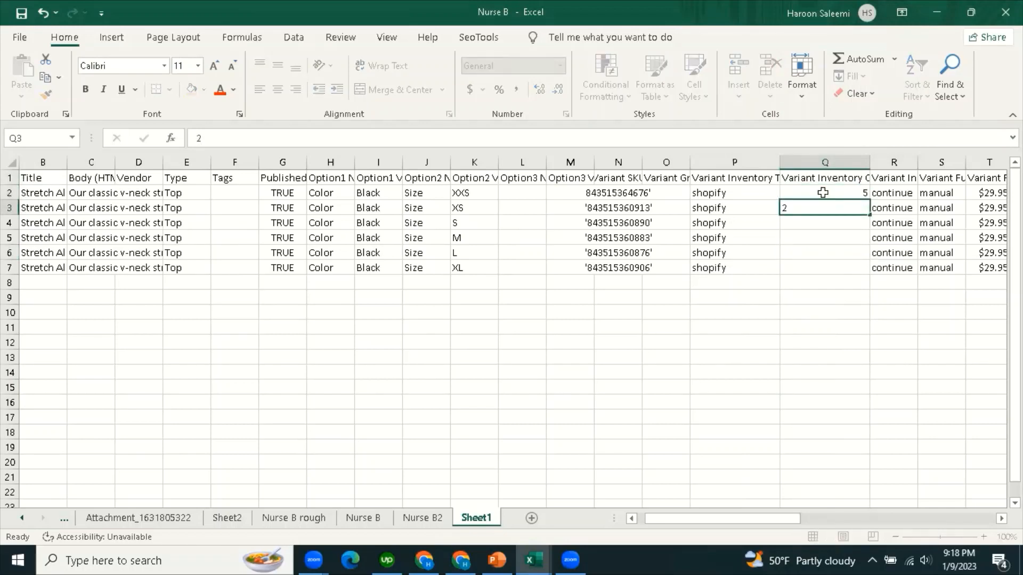
key(Return)
text(3)
key(Return)
text(6)
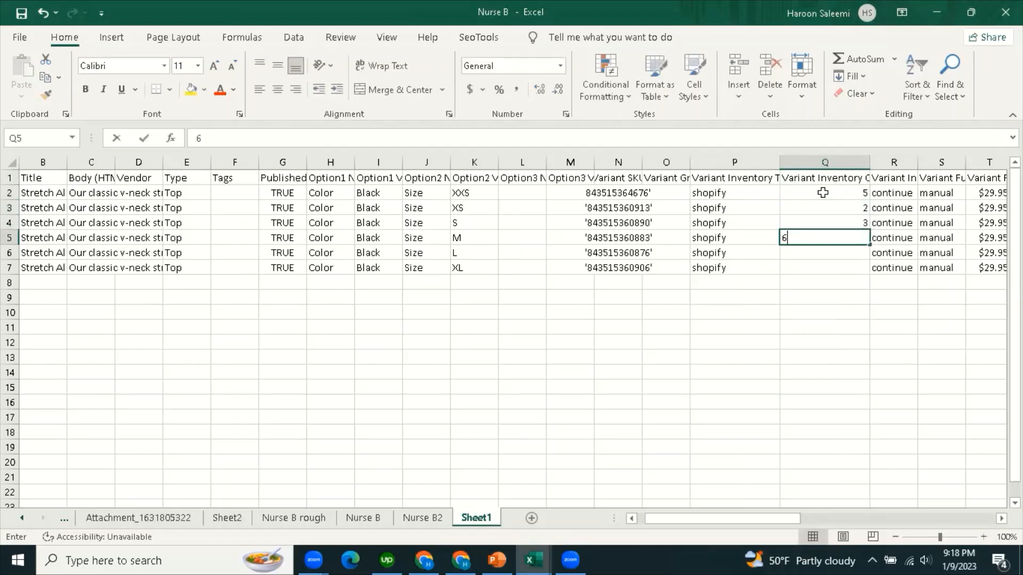
key(Return)
text(5)
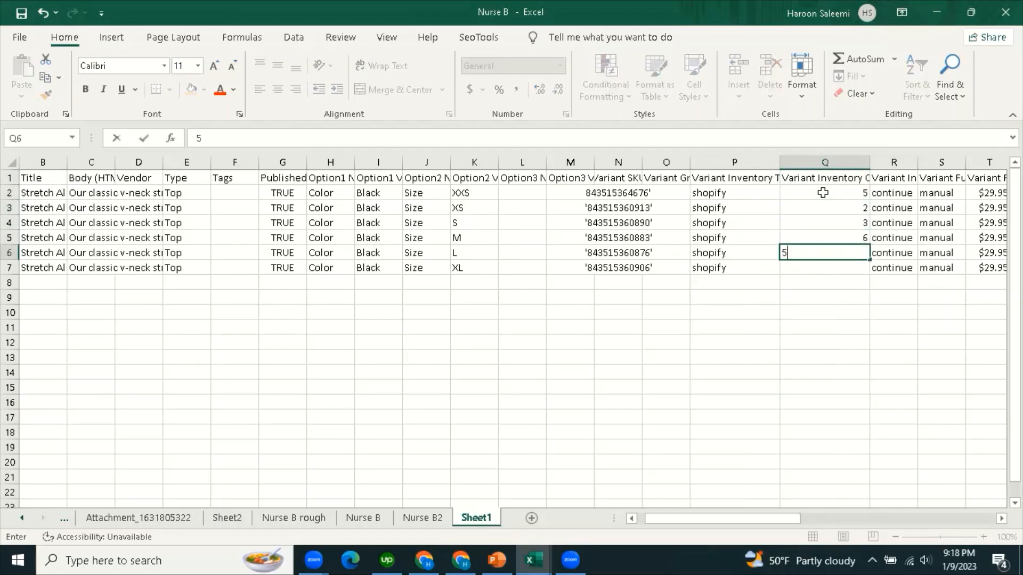
click(894, 432)
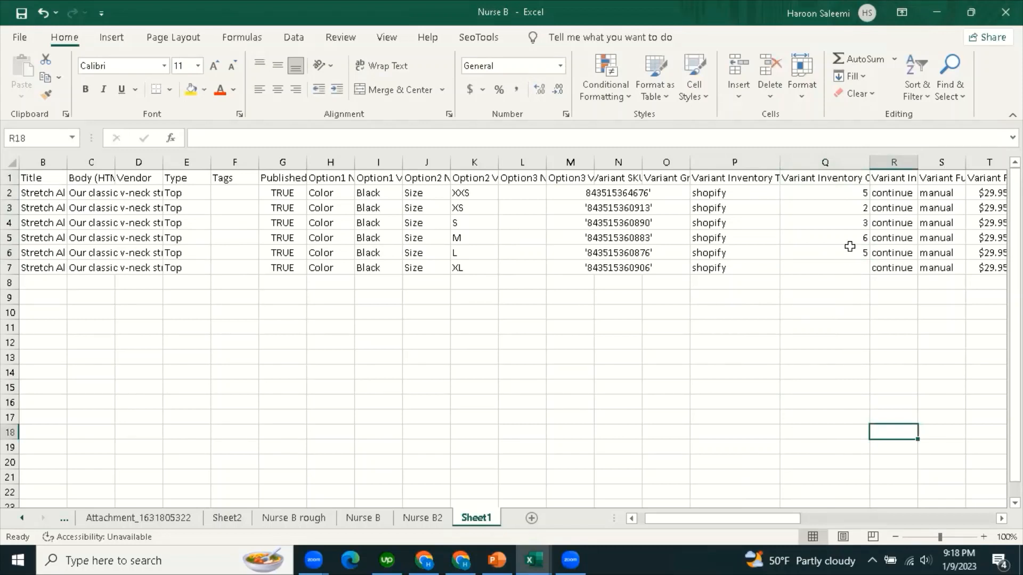
Enter an inventory quantity of 5 for the XL variant in Q7 and save the Nurse B workbook.
click(840, 268)
click(865, 256)
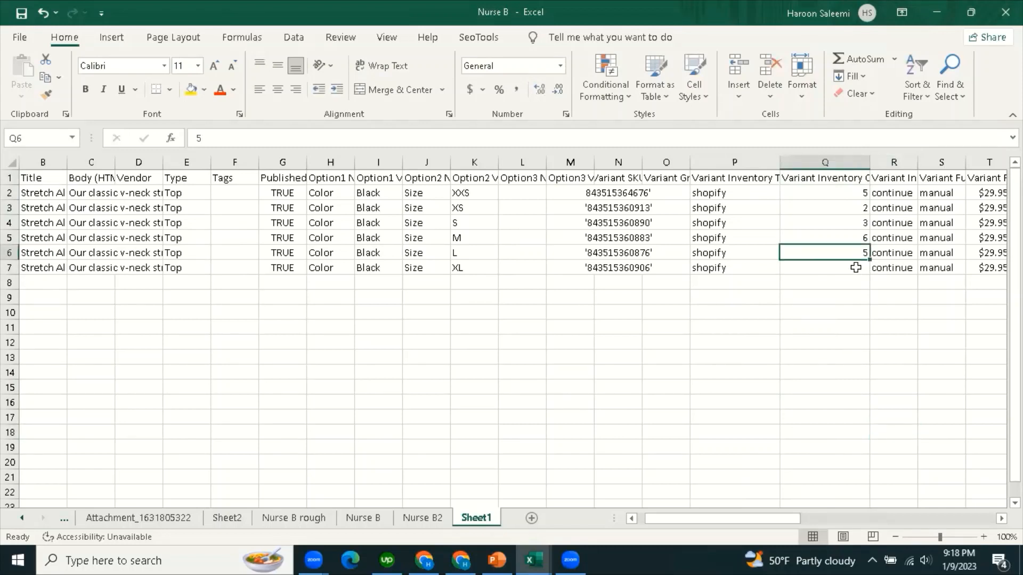
click(857, 292)
click(860, 269)
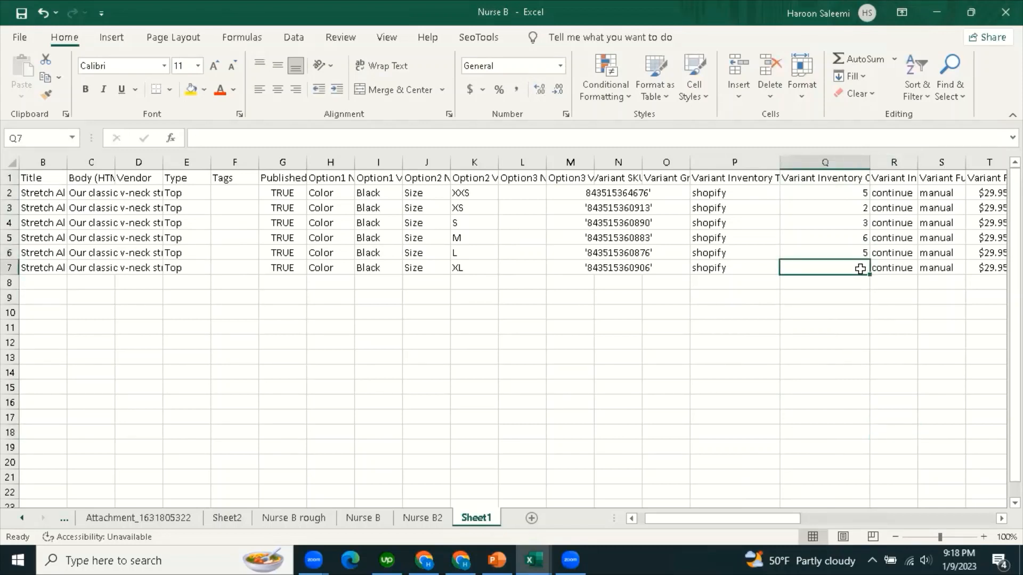
click(857, 327)
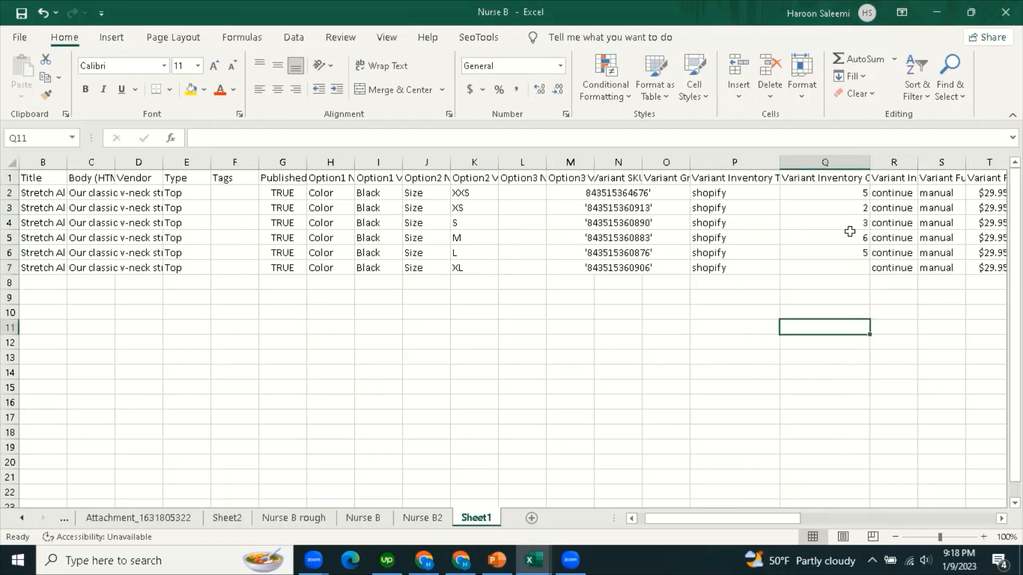
click(851, 265)
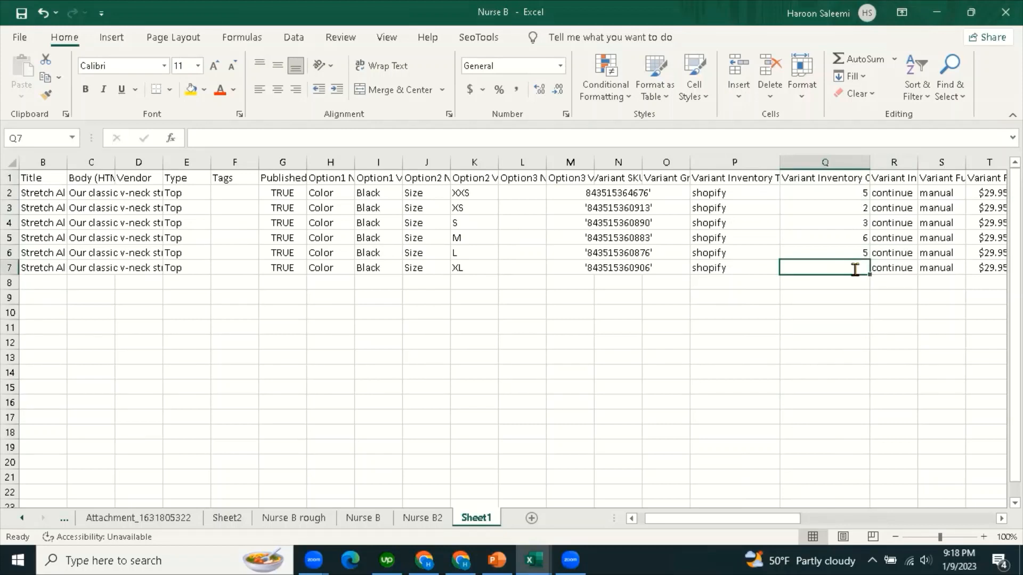
text(5)
click(824, 387)
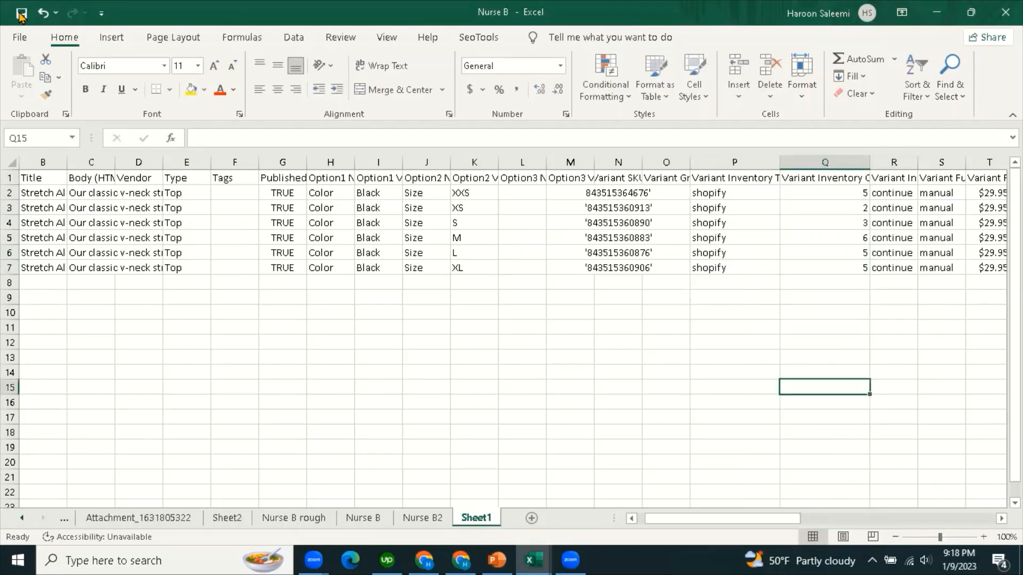
click(21, 14)
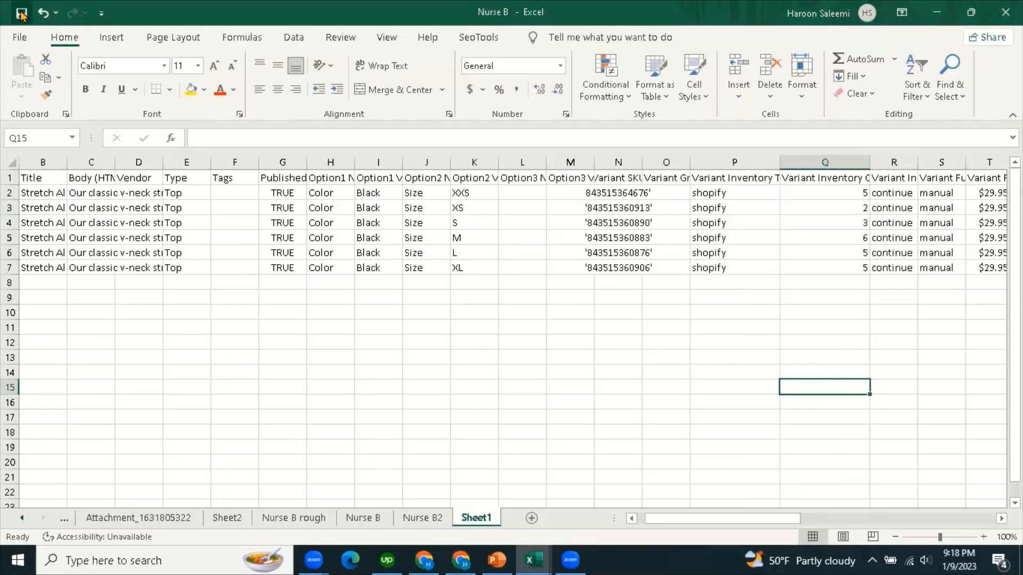
click(522, 328)
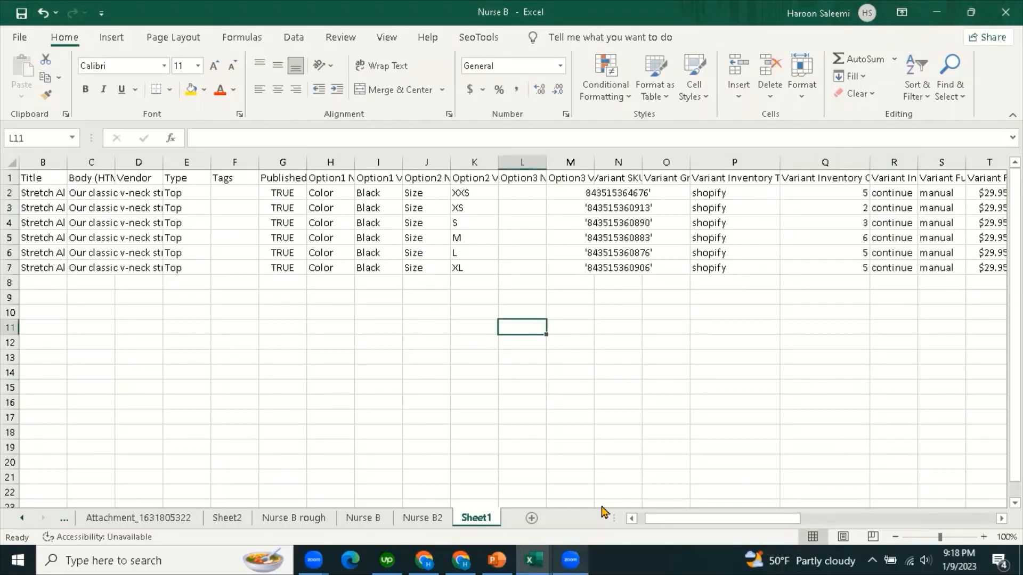
Switch to the Shopify Products page in Chrome and set up a CSV import of Nurse B from the Desktop that overwrites products with matching handles.
click(461, 559)
click(424, 558)
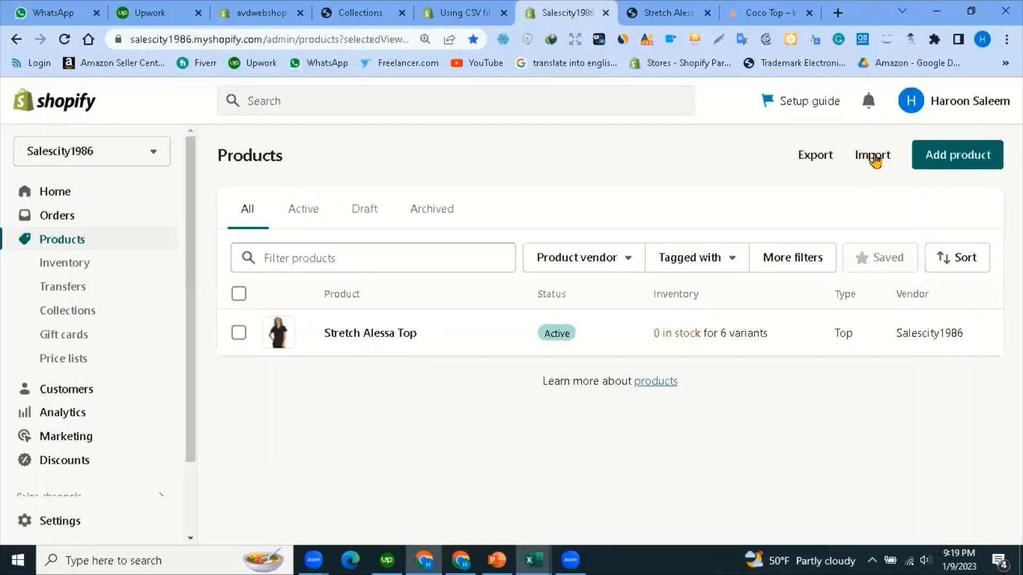
click(873, 156)
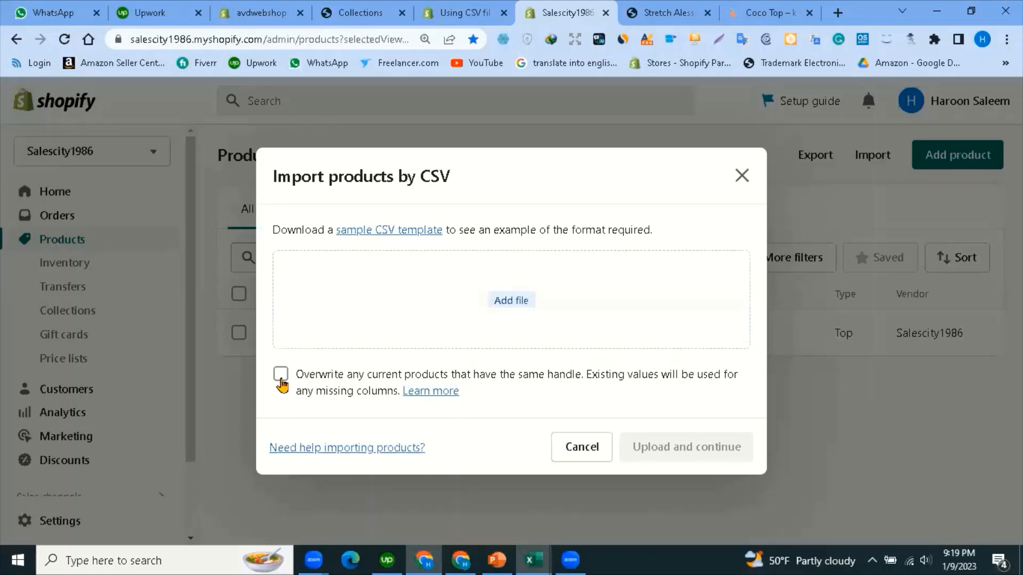
click(281, 375)
click(515, 303)
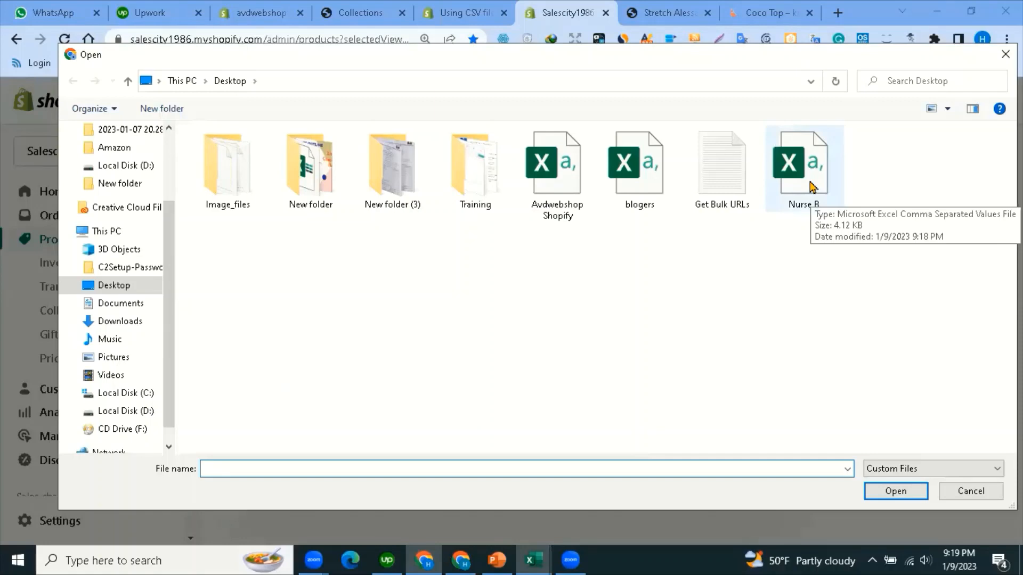
click(812, 186)
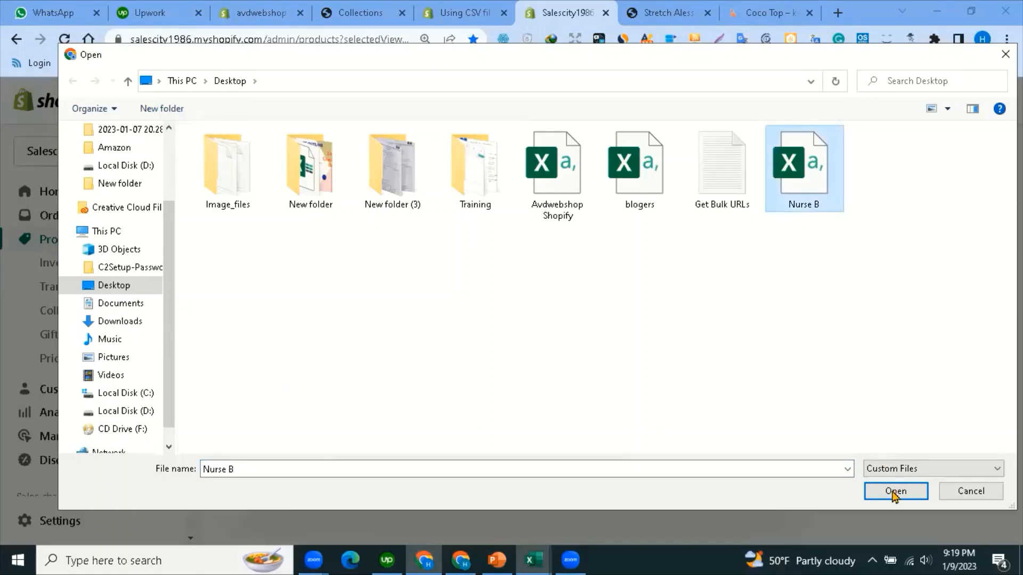
click(897, 491)
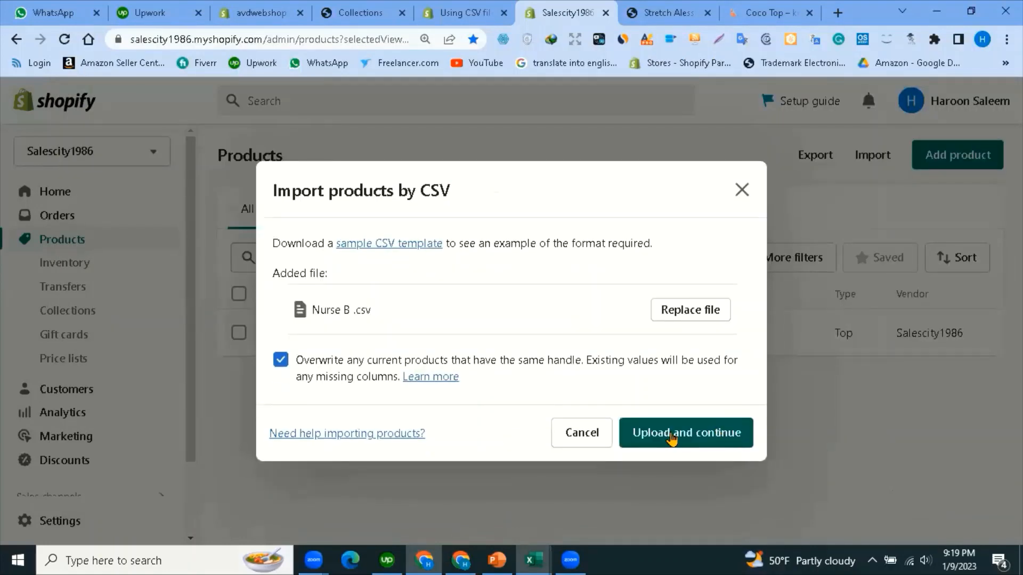
Upload the Nurse B CSV, look through the product preview and import the products into the store.
click(707, 443)
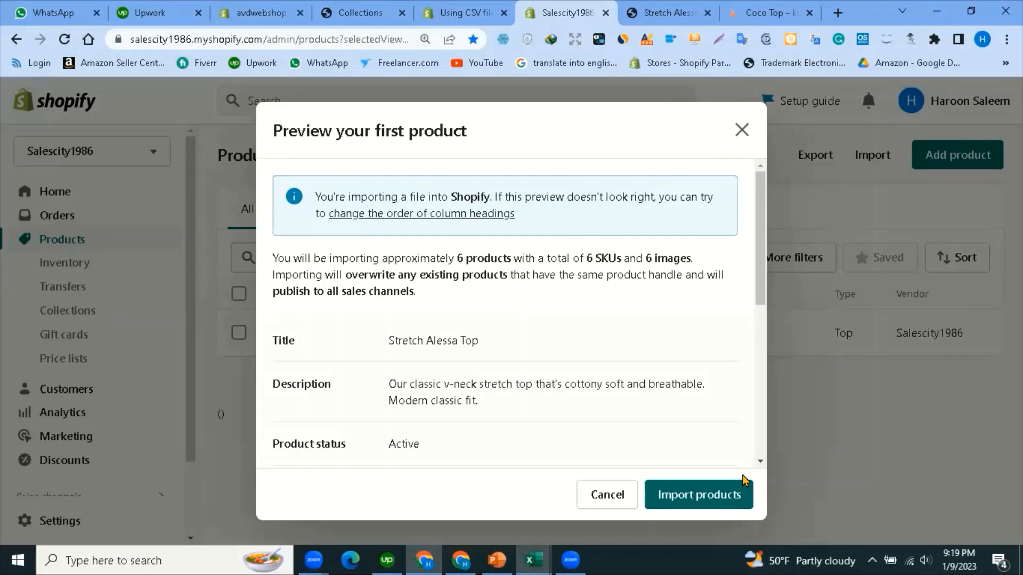
scroll(744, 481, down, 3)
click(705, 494)
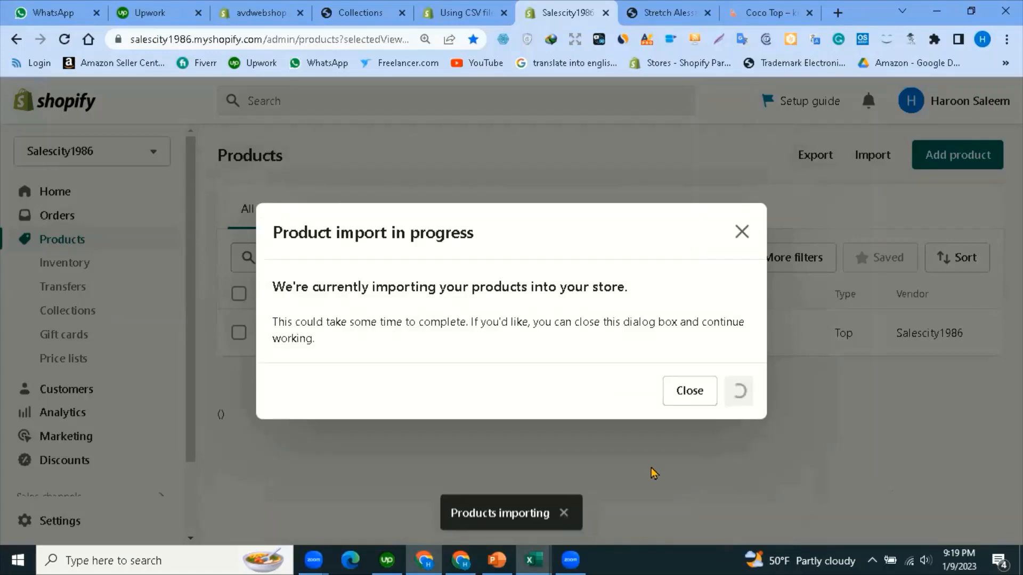
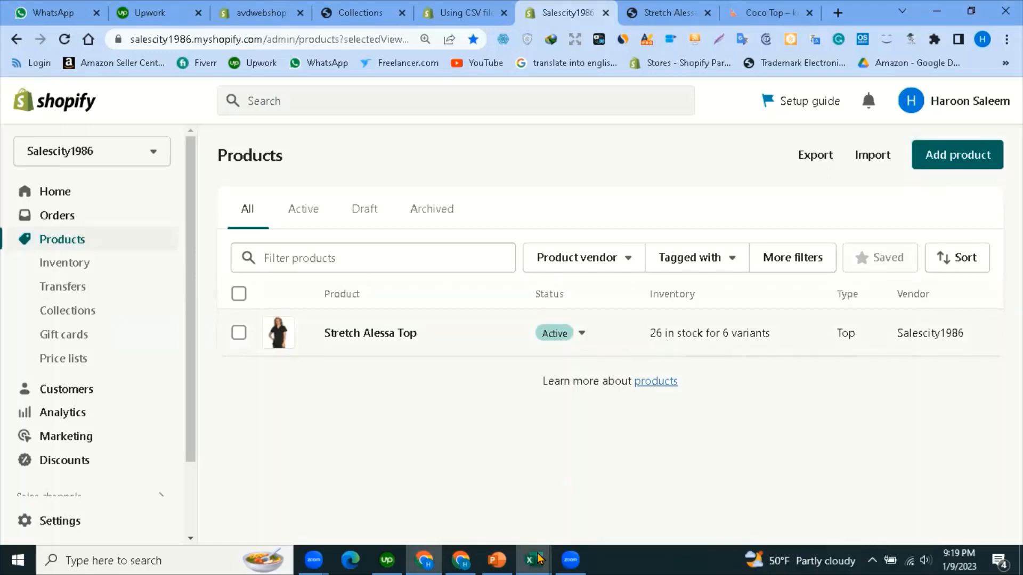
Return to the Nurse B workbook in Excel and check the total of the inventory quantities in Q2:Q7.
mouse_move(533, 559)
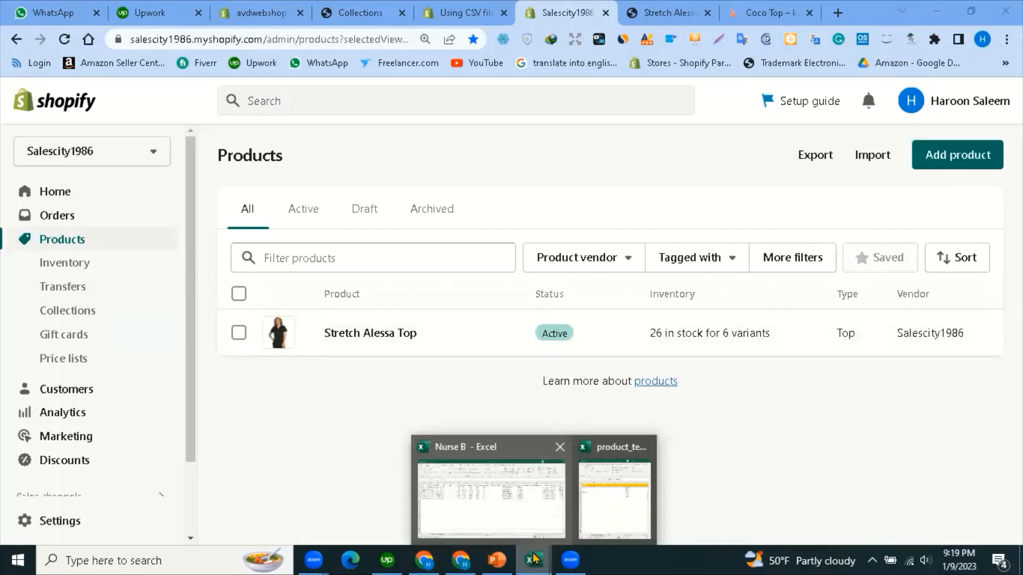
click(610, 496)
key(alt+Tab)
click(840, 329)
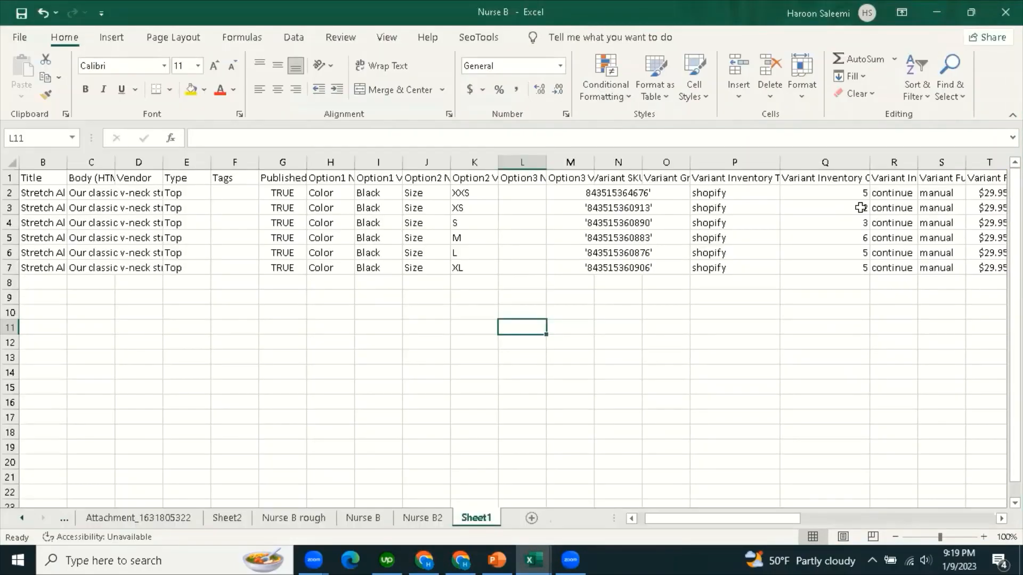
drag(856, 193, 855, 208)
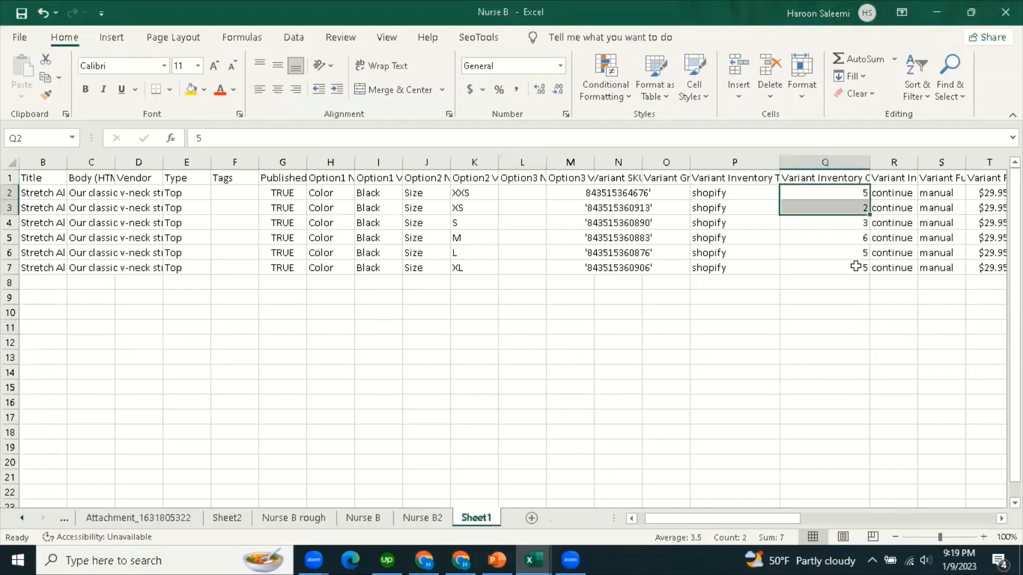
shift+click(856, 266)
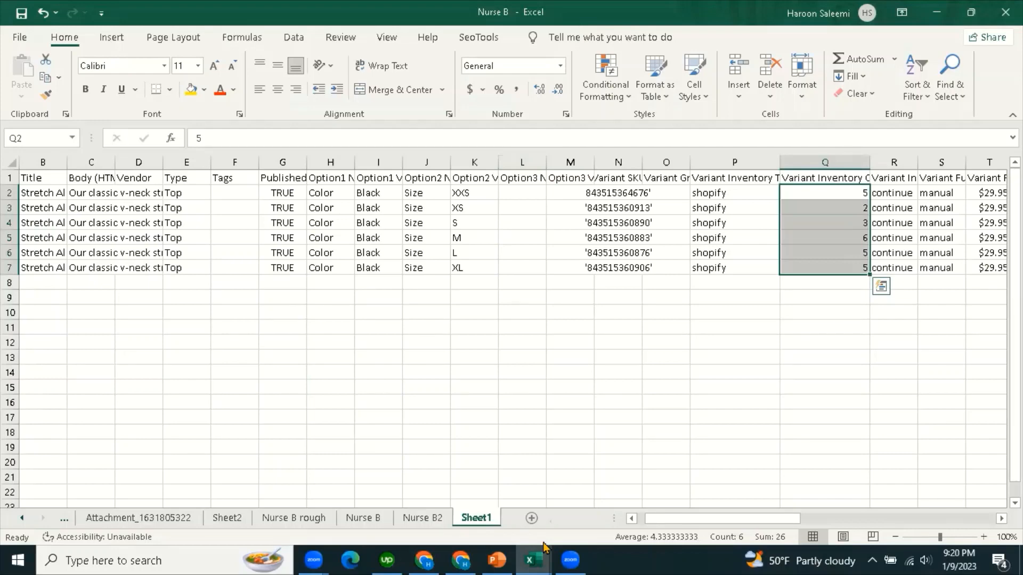
click(825, 327)
Switch to the product_template workbook and review the Variant Inventory Qty and Variant Inventory Policy columns and the policy value in S2.
mouse_move(529, 557)
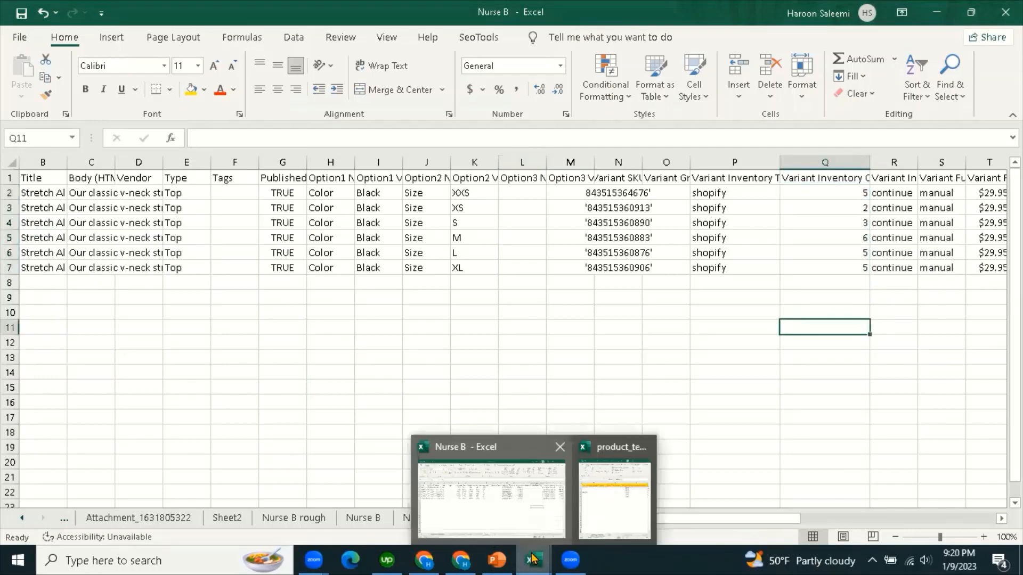
click(634, 486)
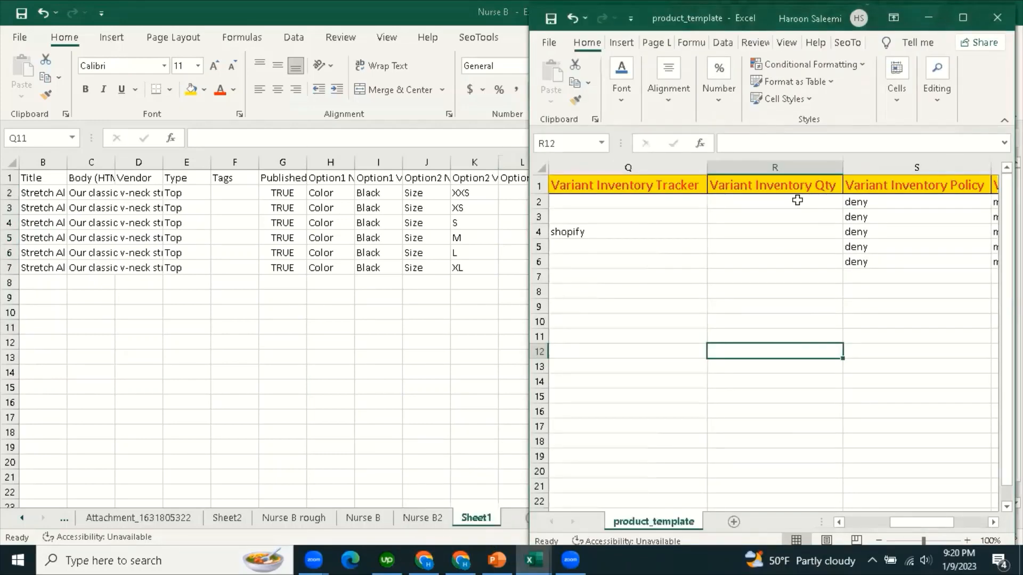
click(796, 190)
click(783, 277)
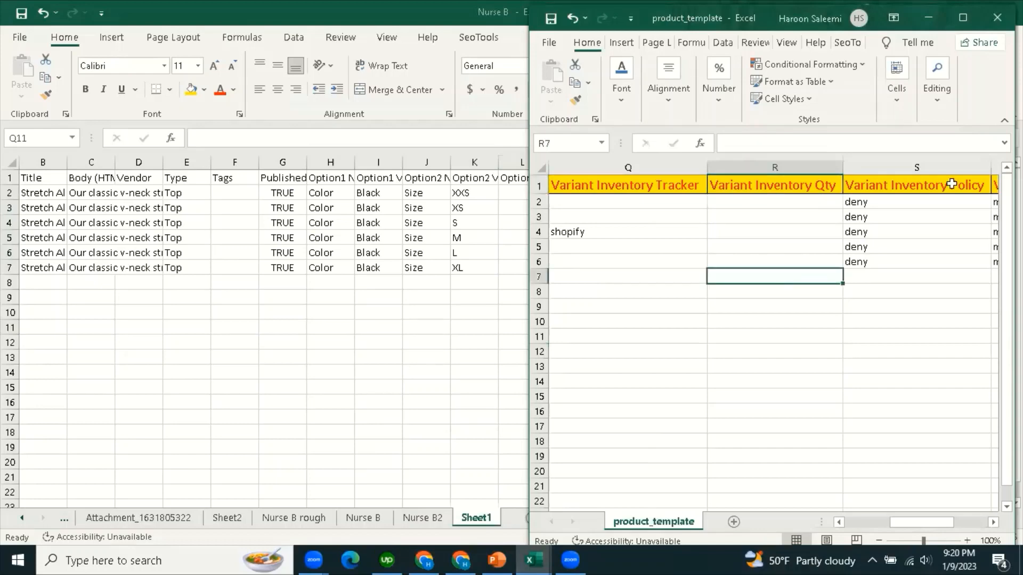
click(908, 189)
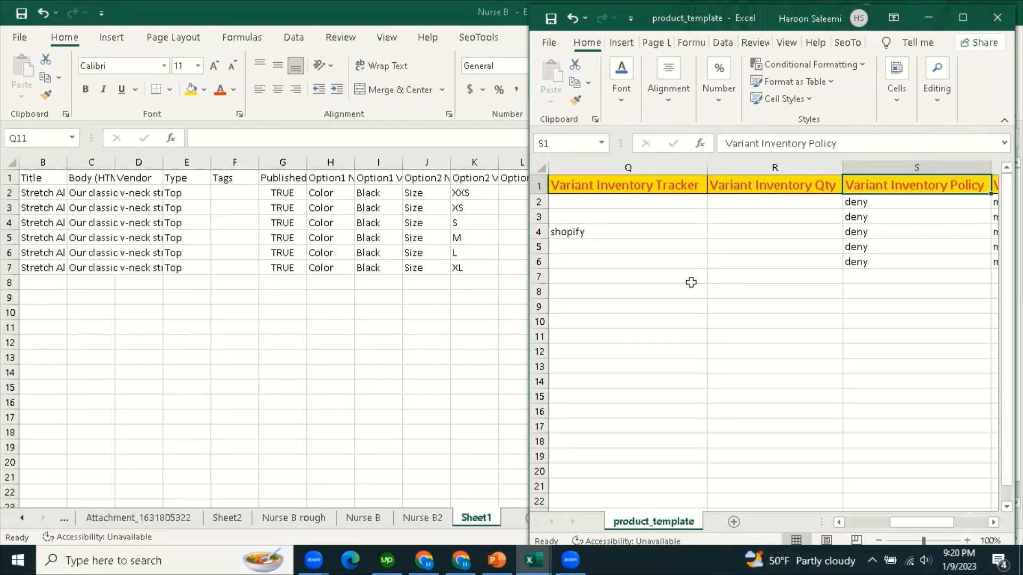
click(772, 306)
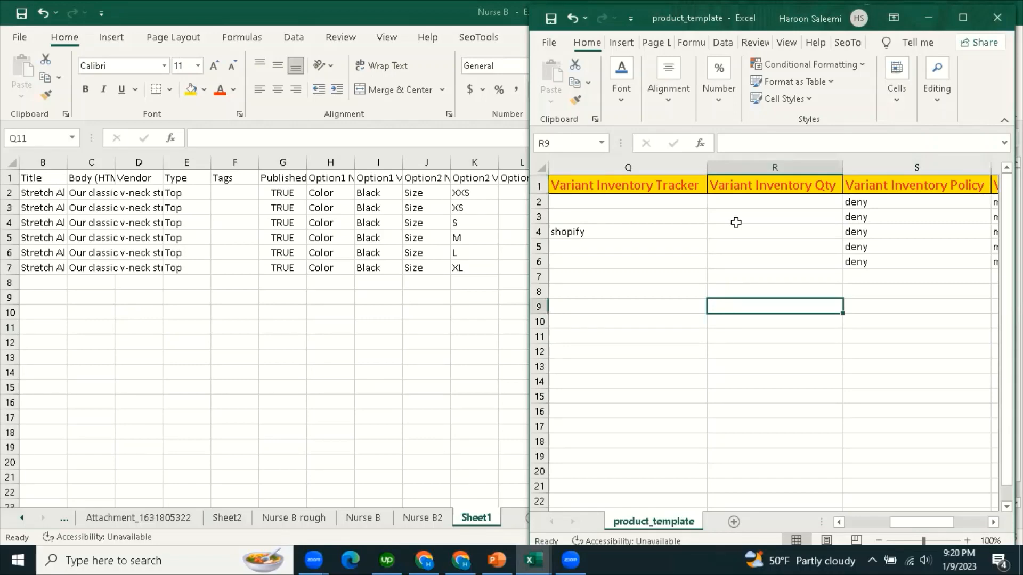
click(873, 203)
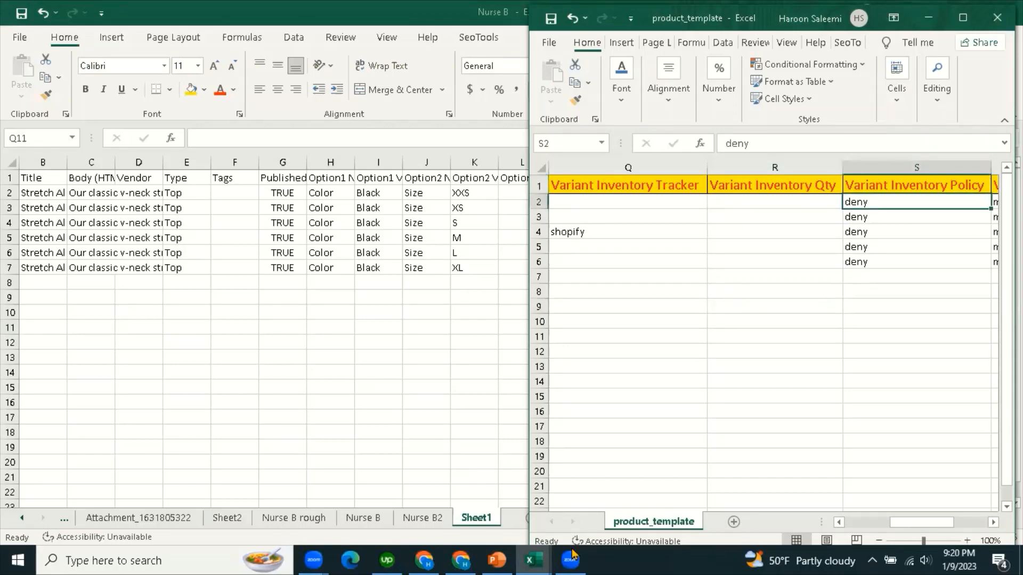
Go back to the Nurse B workbook, then bring up the Shopify Products page in Chrome.
click(534, 557)
click(533, 557)
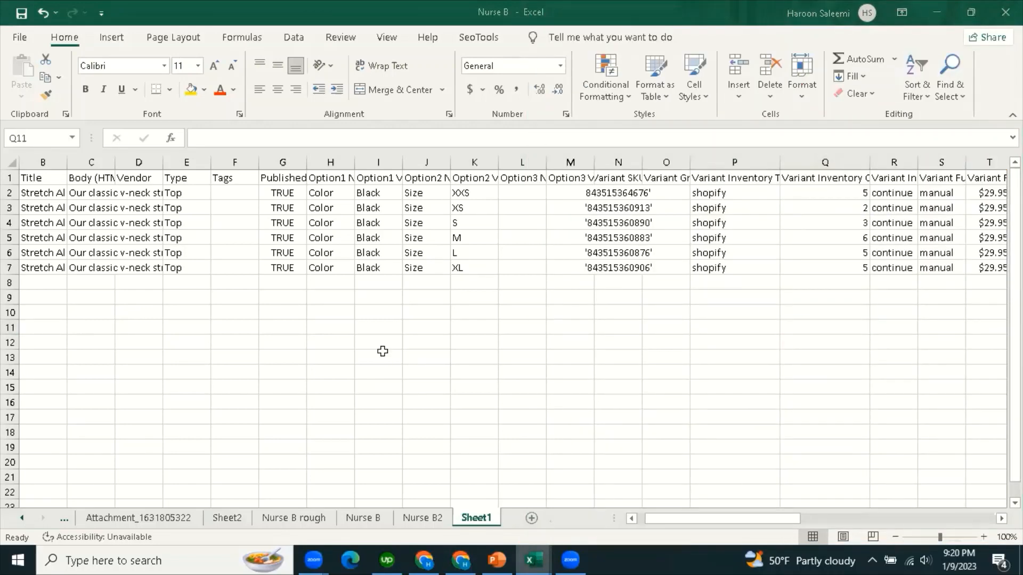
click(467, 558)
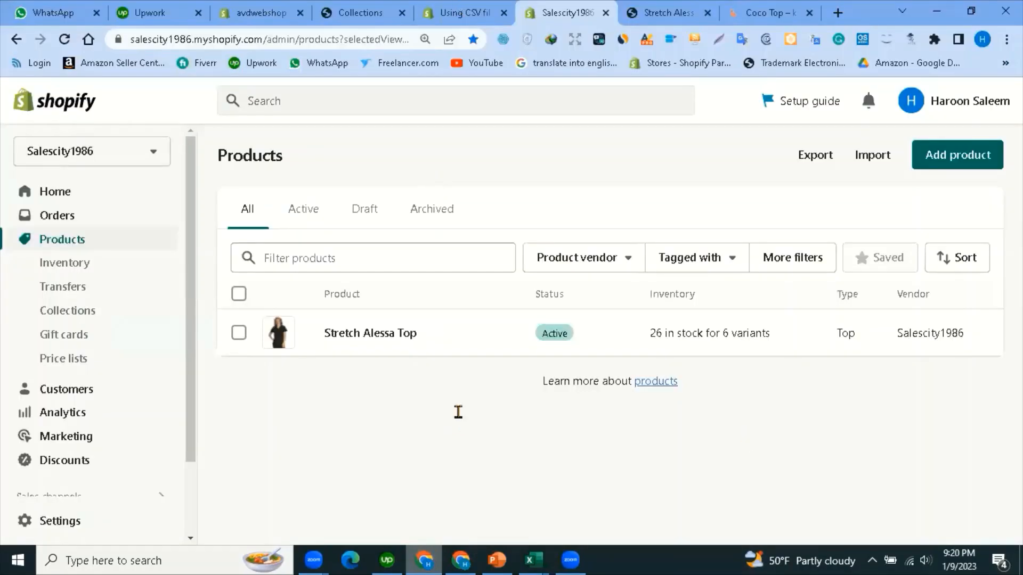
Return to the Shopify CSV help article and find the description of the Variant Inventory Policy column.
key(ctrl+shift+Tab)
scroll(464, 412, down, 7)
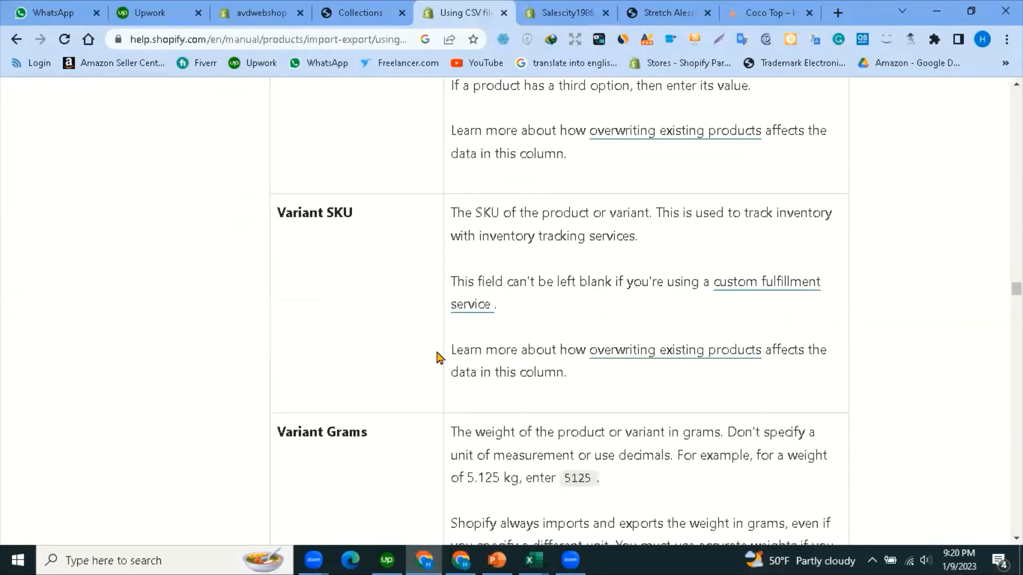
scroll(441, 359, down, 7)
scroll(410, 351, down, 4)
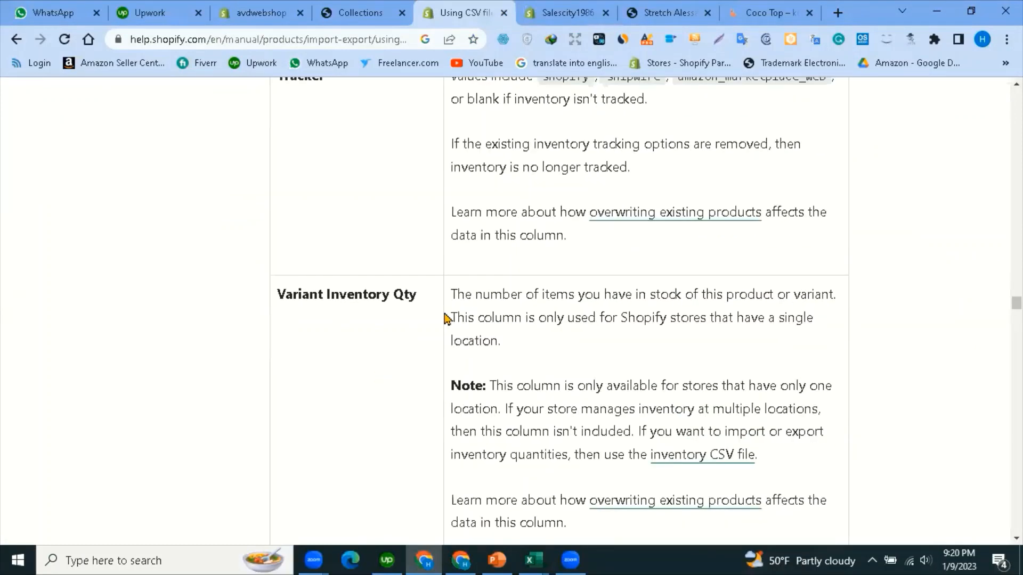
scroll(421, 293, down, 7)
drag(451, 209, 673, 211)
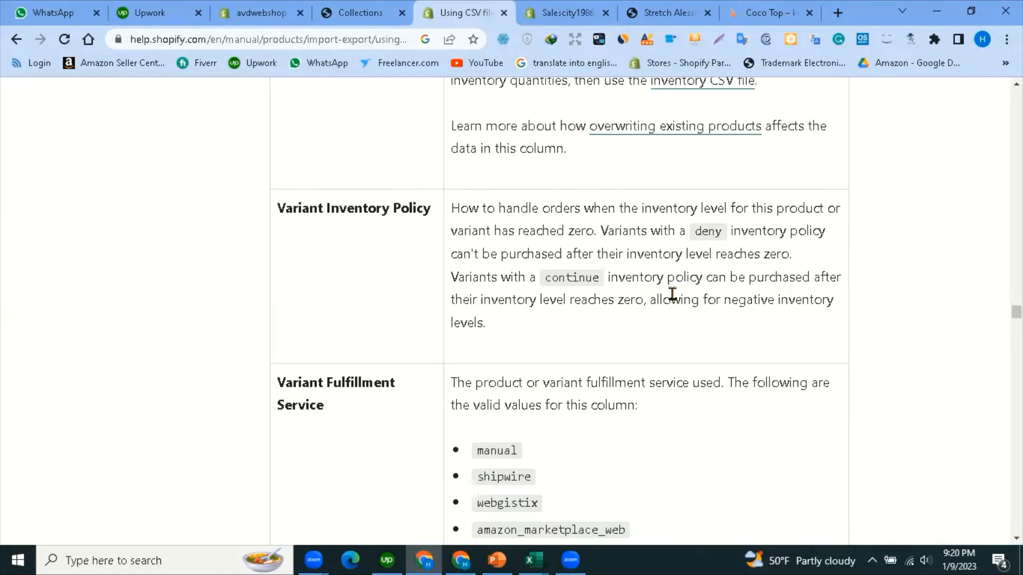
Read how the deny and continue policies handle orders when a variant's inventory reaches zero.
click(697, 239)
double_click(709, 233)
double_click(549, 279)
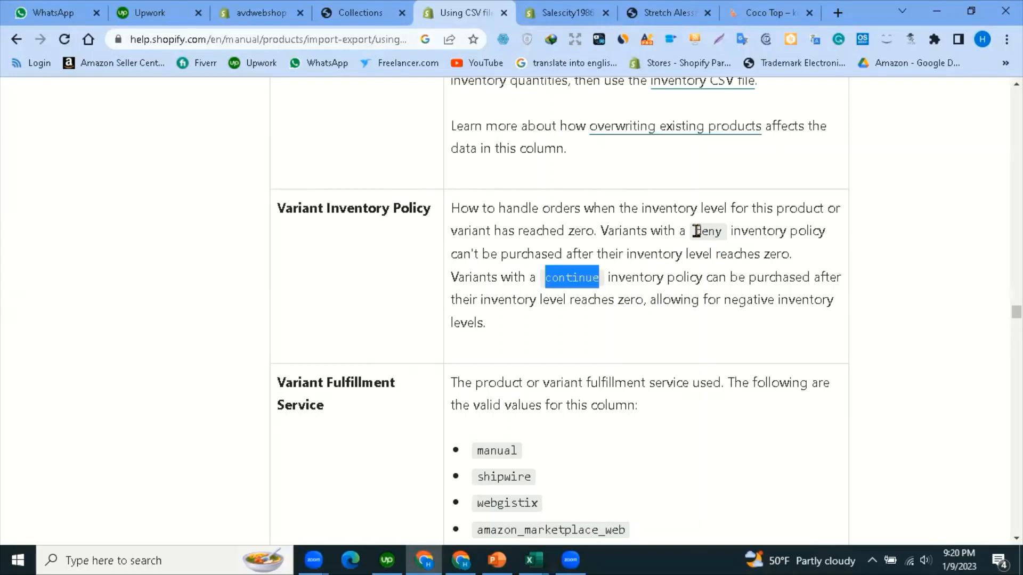
double_click(720, 233)
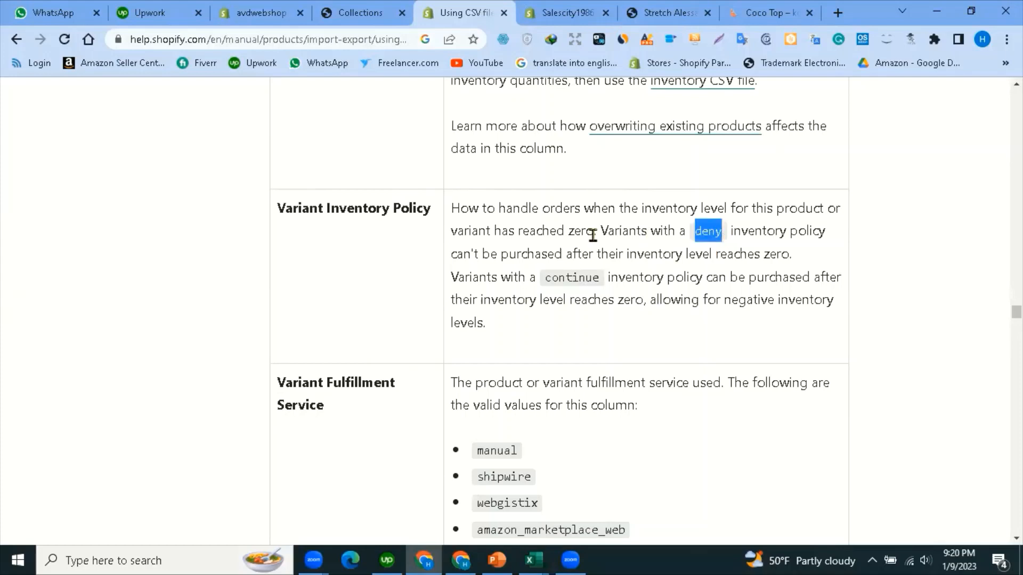
drag(593, 233, 567, 231)
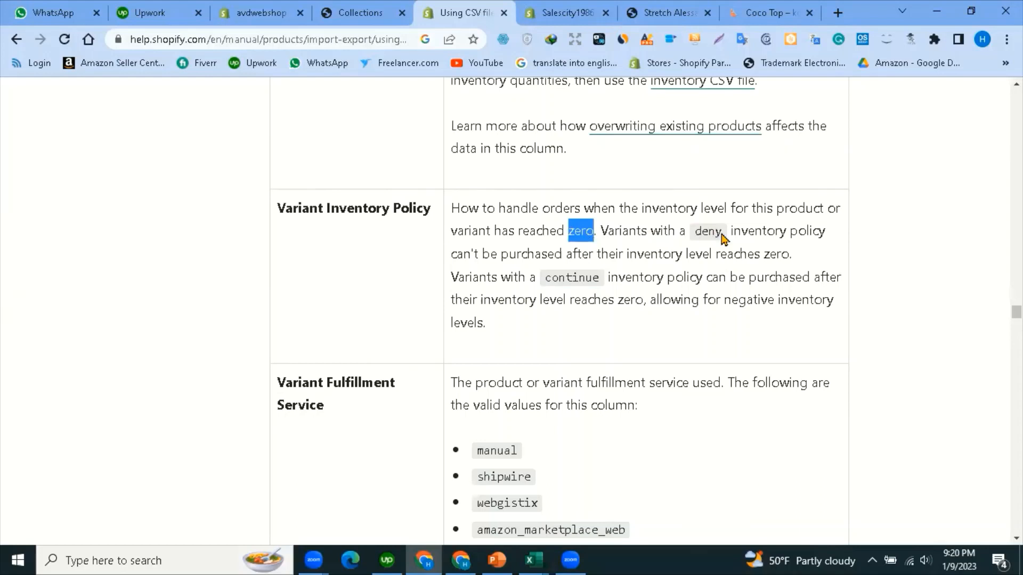
drag(694, 230, 724, 236)
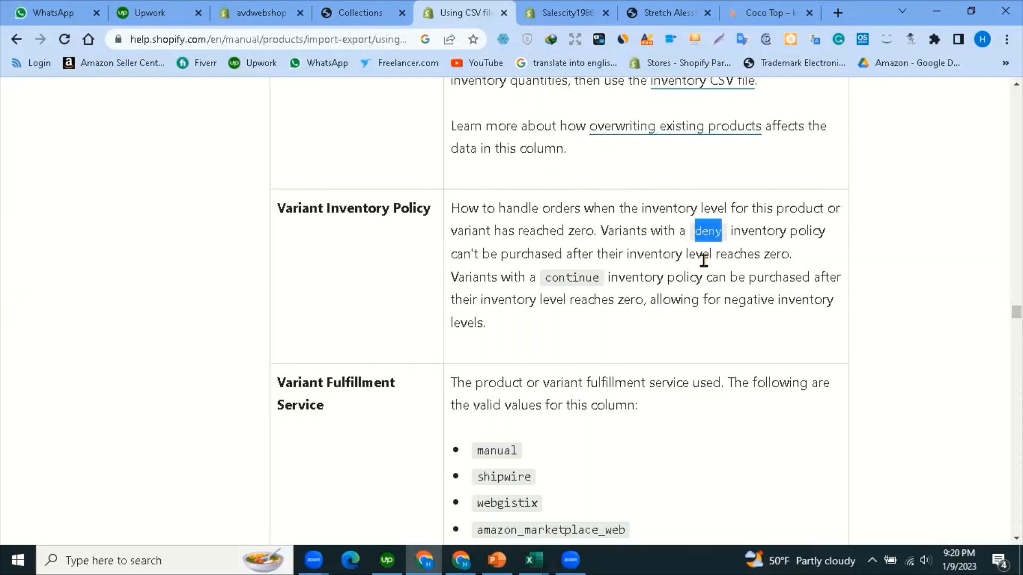
drag(707, 300, 704, 299)
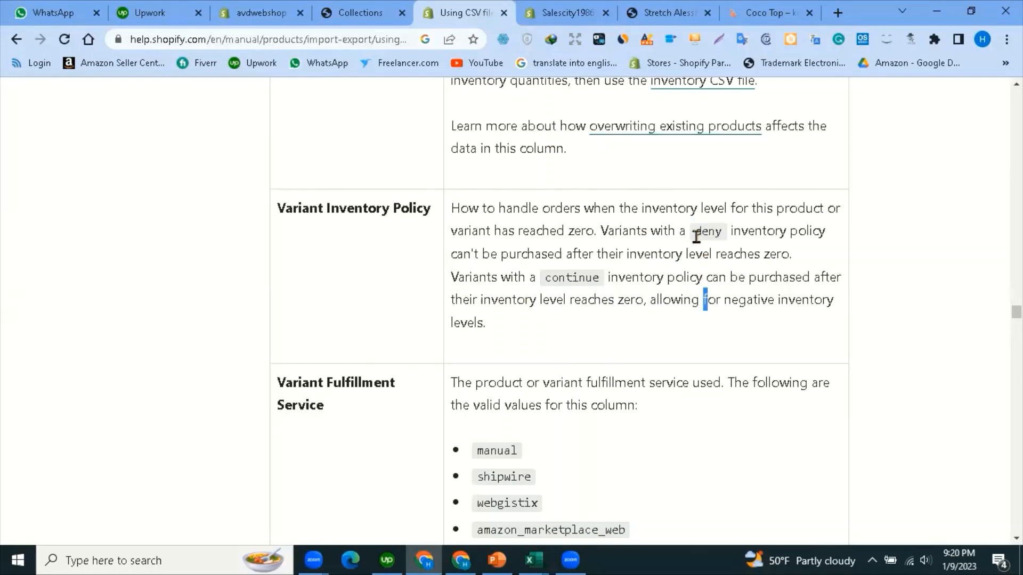
double_click(721, 230)
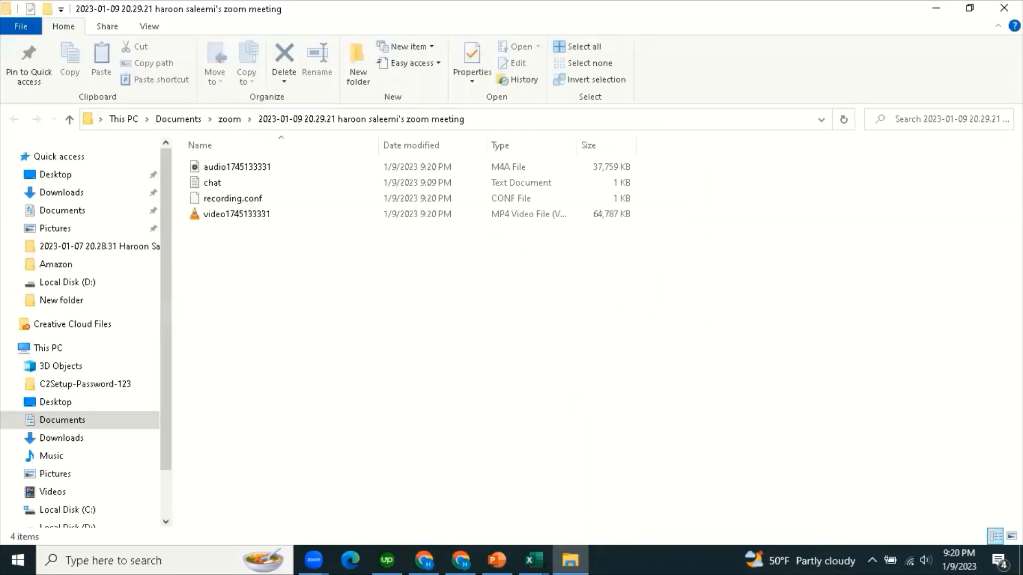
Close the File Explorer window that popped up and reread the continue and deny values in the Variant Inventory Policy description.
click(1004, 8)
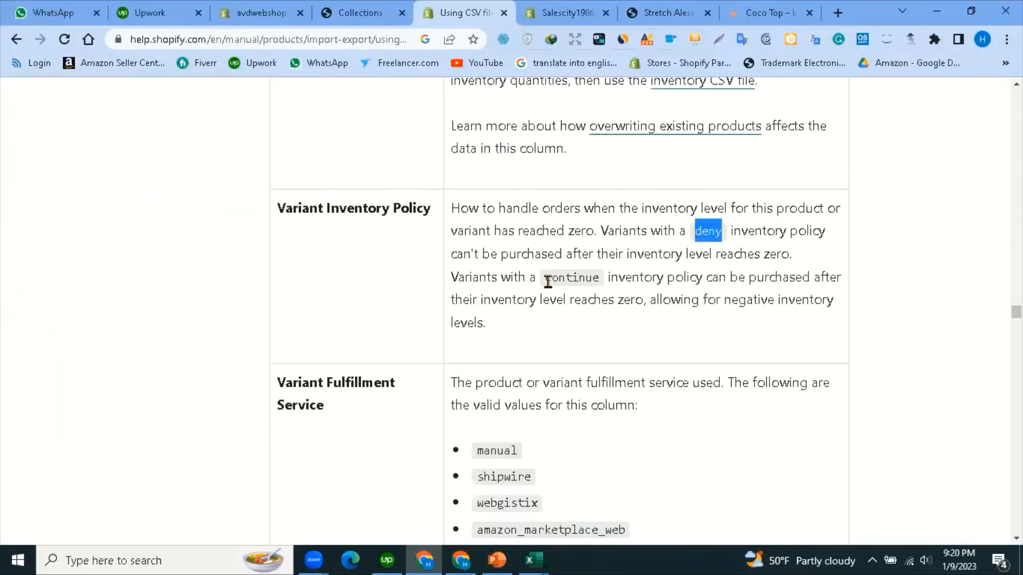
click(547, 281)
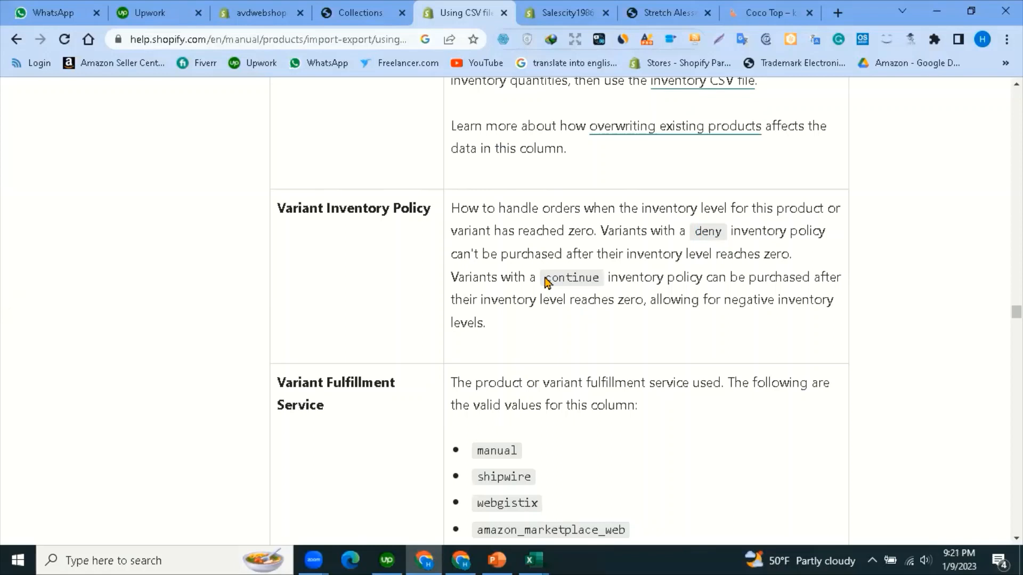
double_click(600, 281)
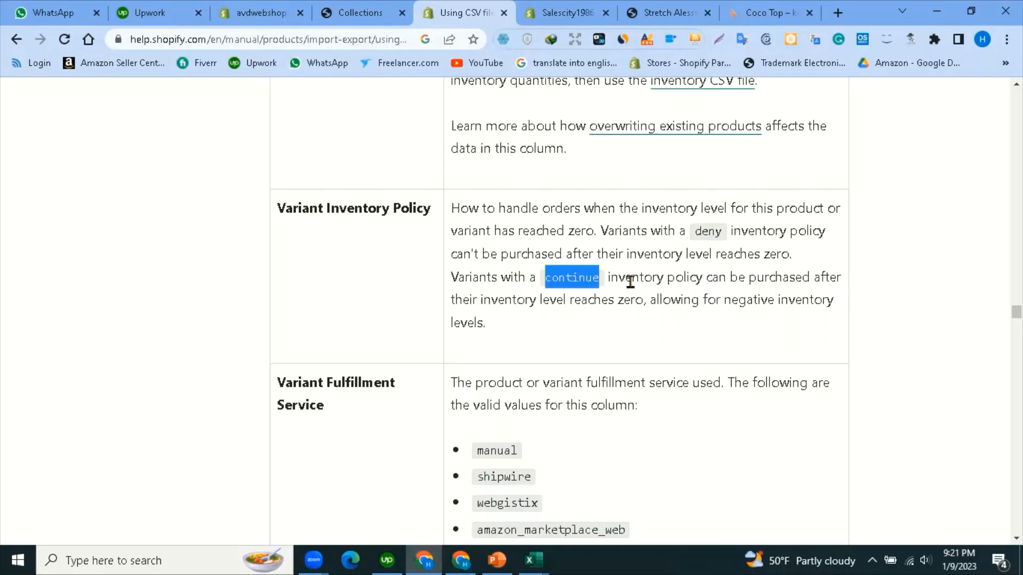
click(693, 233)
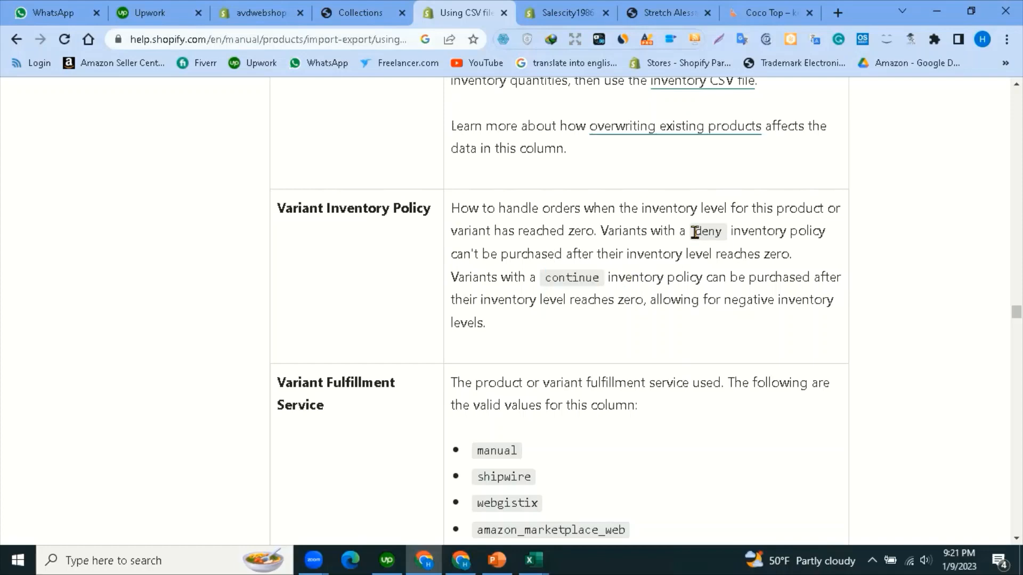
Switch to the Nurse B workbook in Excel and review the Variant Inventory Qty and Variant Inventory Policy values in row 2.
click(530, 560)
click(522, 514)
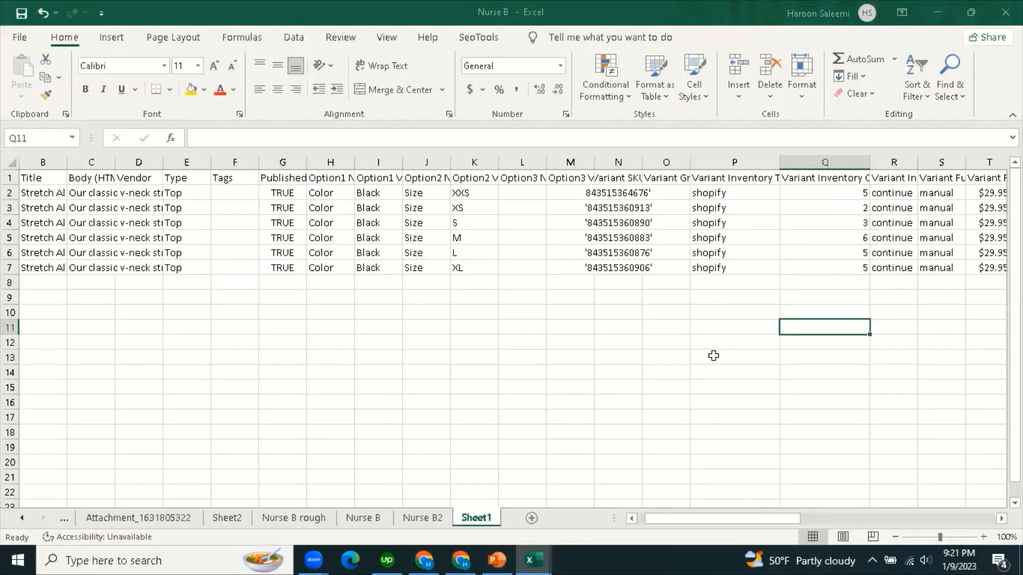
click(889, 196)
click(876, 339)
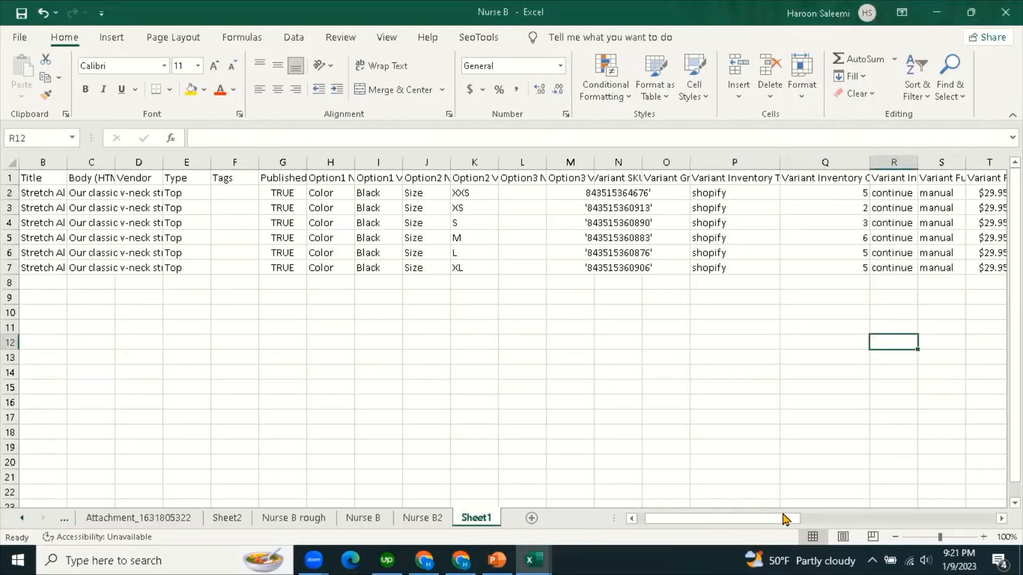
drag(785, 519, 833, 520)
click(733, 382)
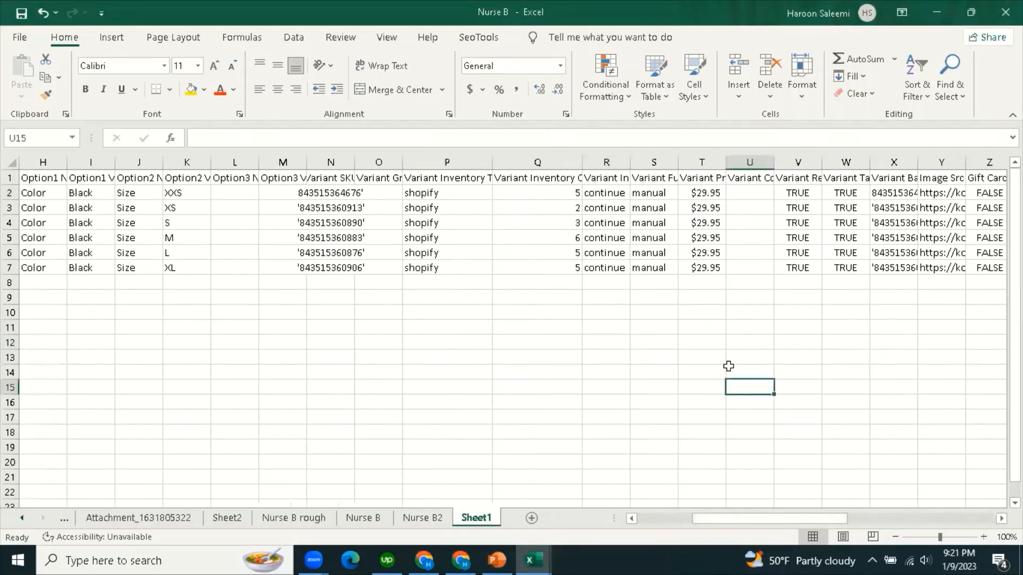
click(600, 194)
click(564, 193)
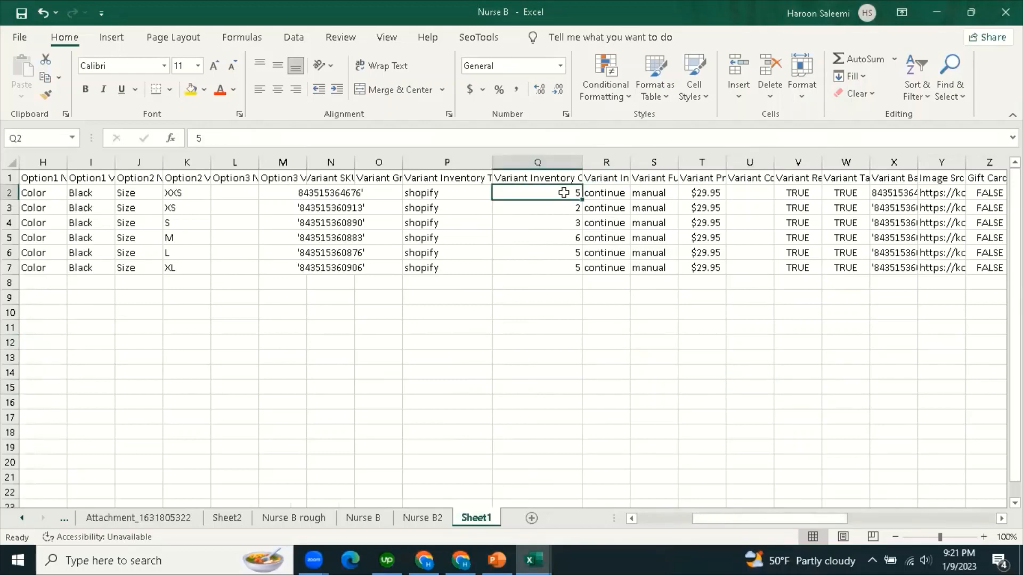
Glance back at the help article and the product_template workbook, then return to Sheet1 of the Nurse B workbook.
click(427, 559)
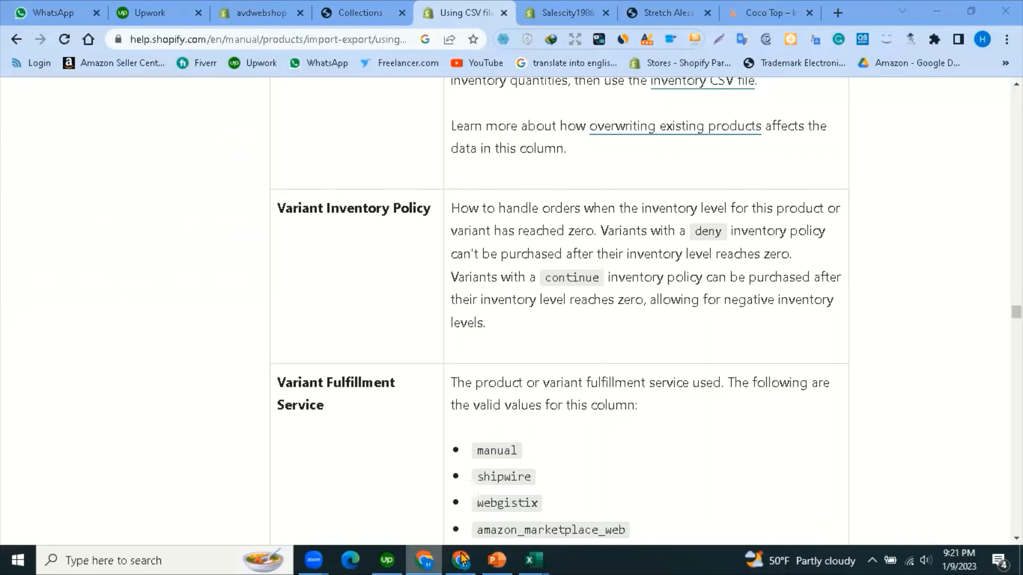
mouse_move(532, 557)
click(605, 515)
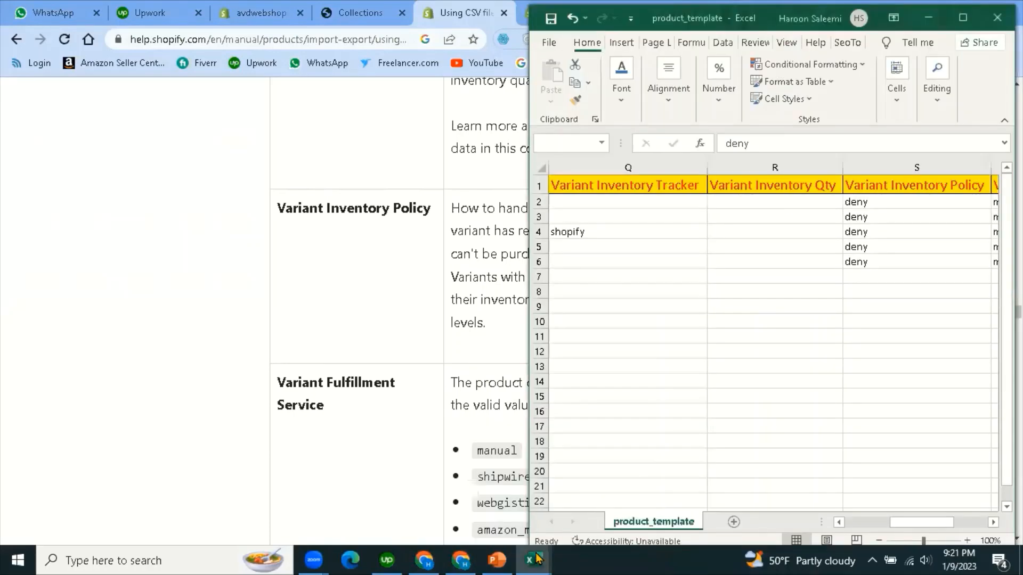
click(538, 558)
click(516, 481)
click(654, 312)
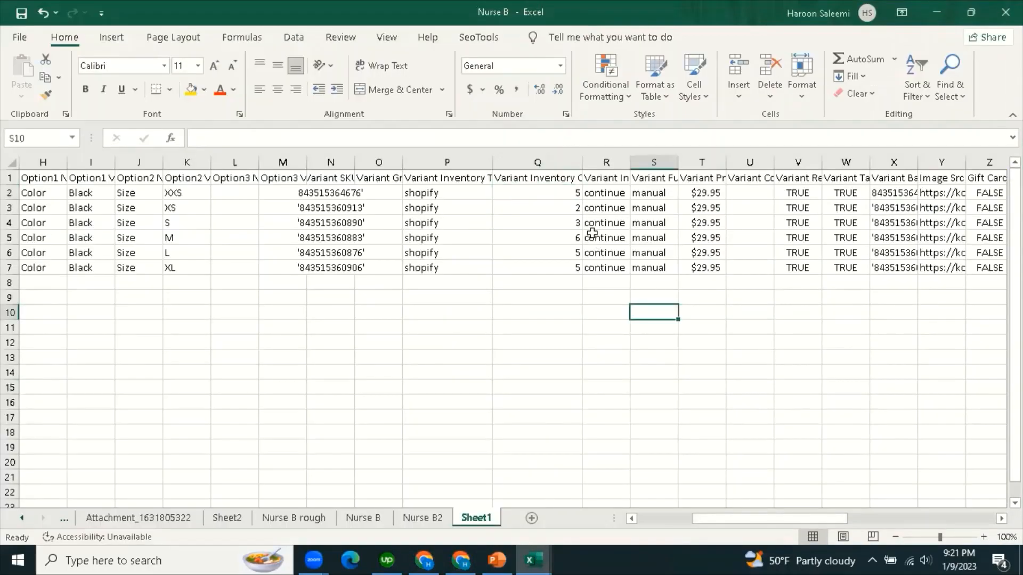
Set the Variant Inventory Qty of the XXS and XS variants in Q2 and Q3 to 0.
click(607, 193)
click(563, 192)
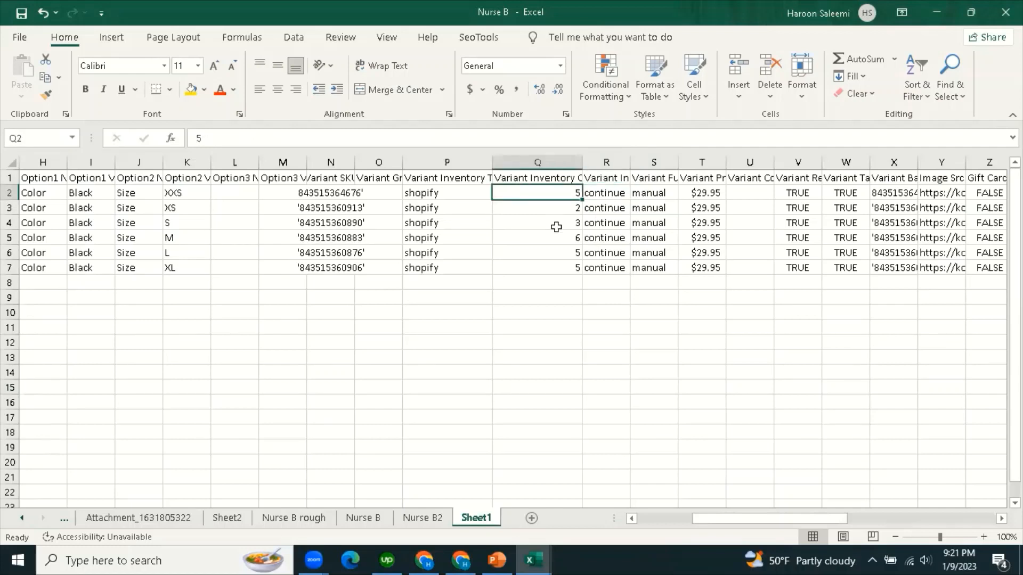
text(0)
key(Return)
text(0)
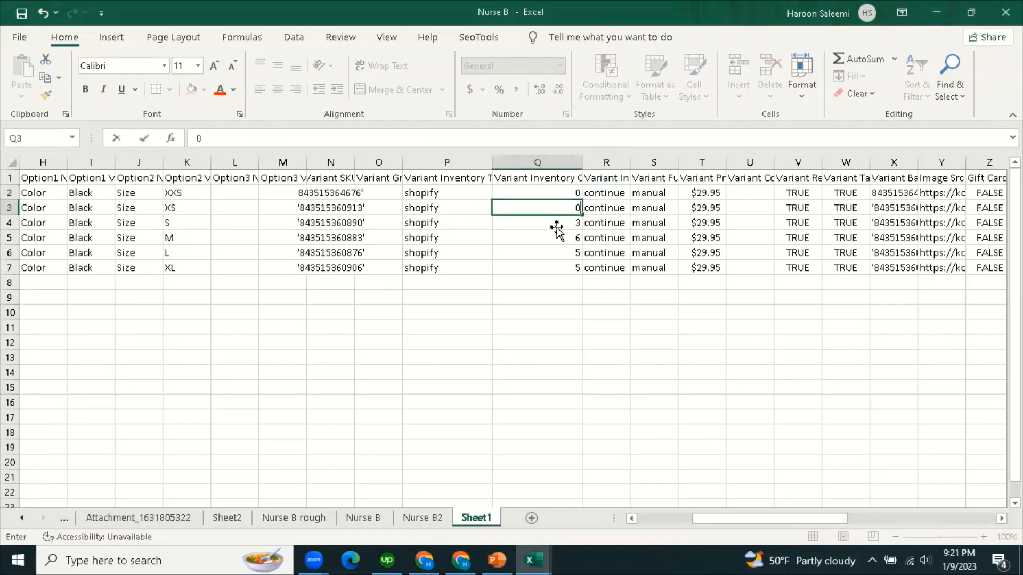
key(Return)
Check the size values in column K against the inventory quantities of the S to XL variants in Q4:Q7.
drag(197, 198, 203, 203)
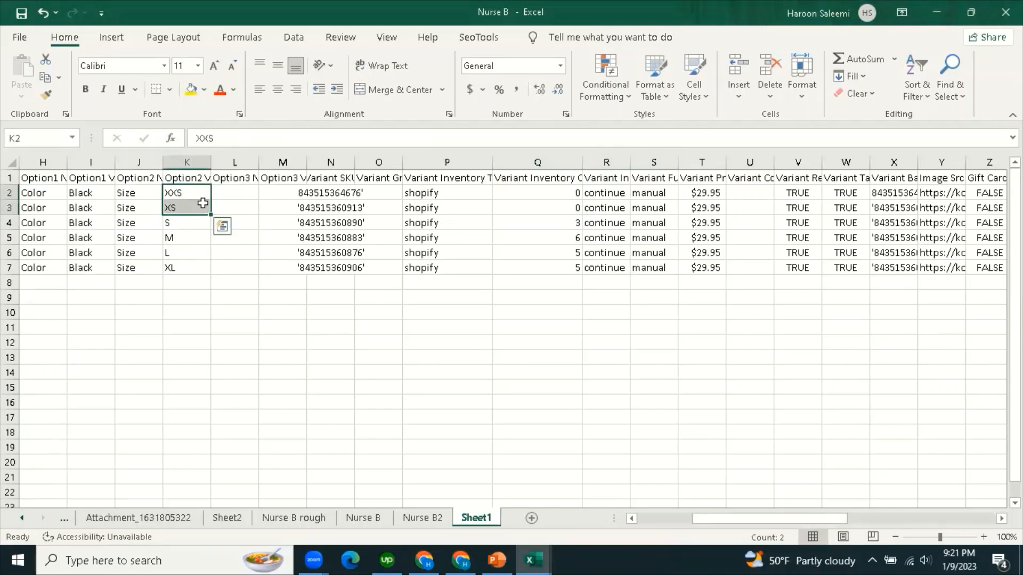
click(172, 208)
click(173, 279)
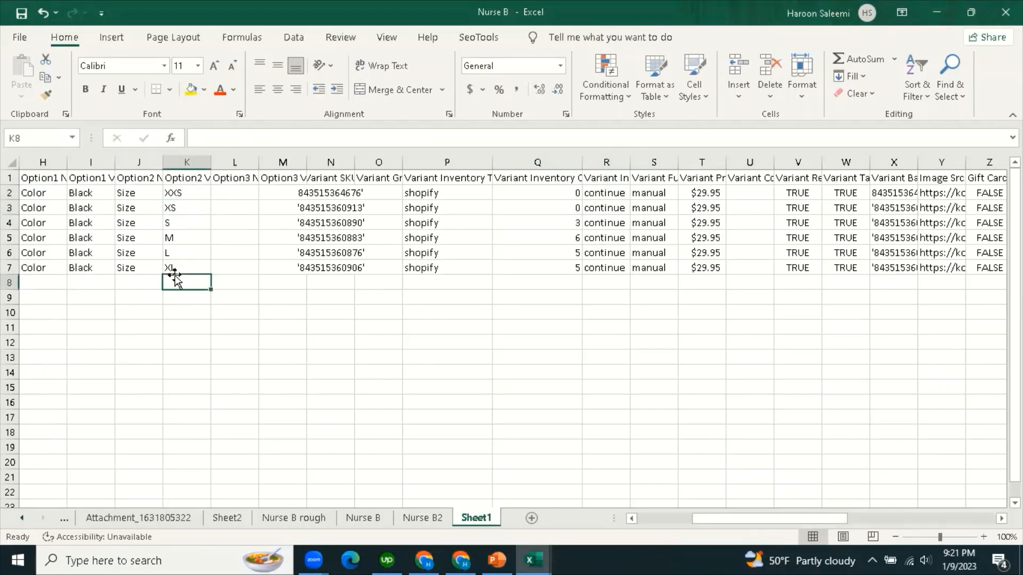
click(186, 211)
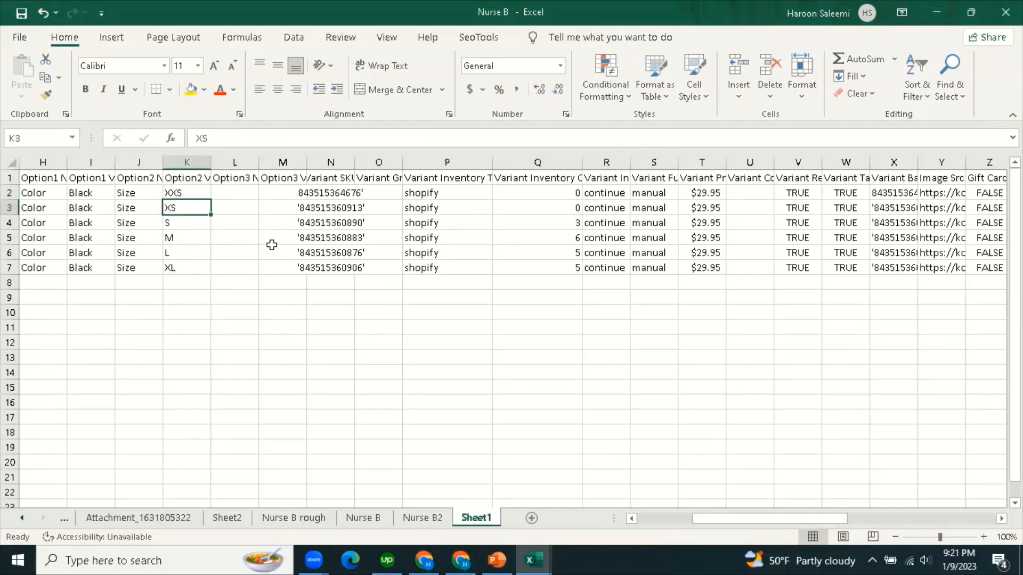
click(573, 228)
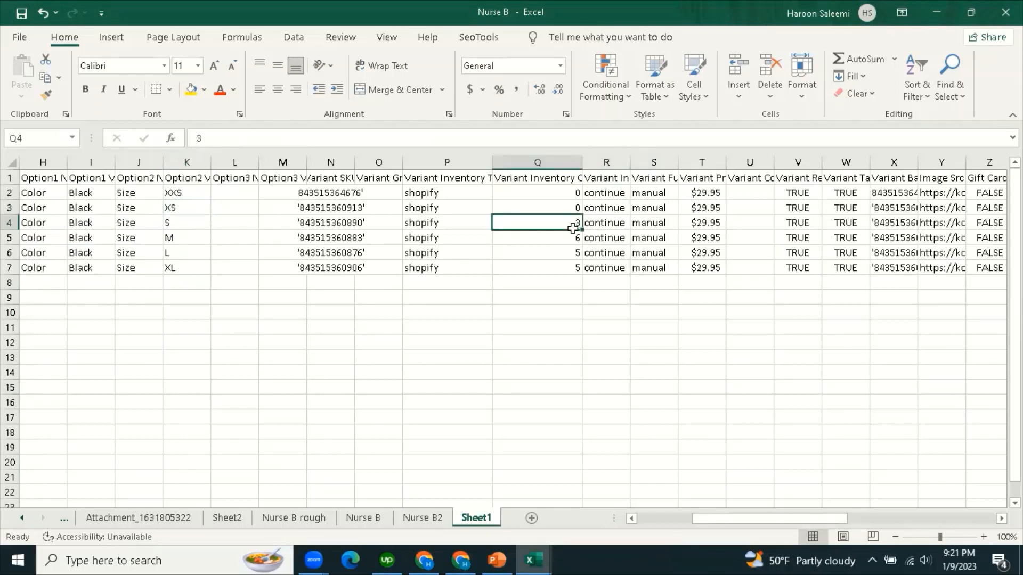
drag(573, 228, 568, 263)
click(585, 331)
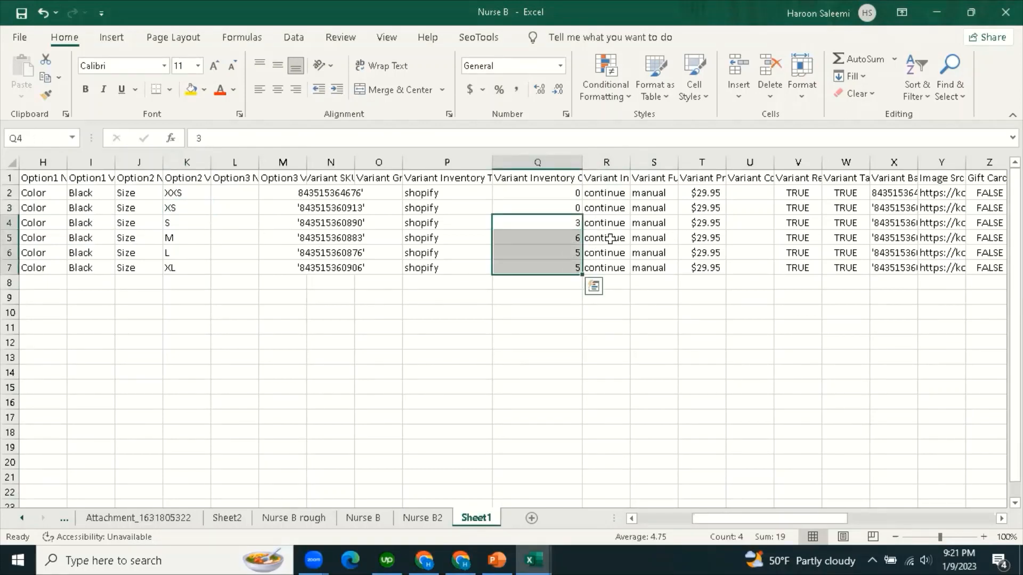
Set the Variant Inventory Policy of the XXS and XS variants in R2 and R3 to deny.
click(615, 195)
text(deny)
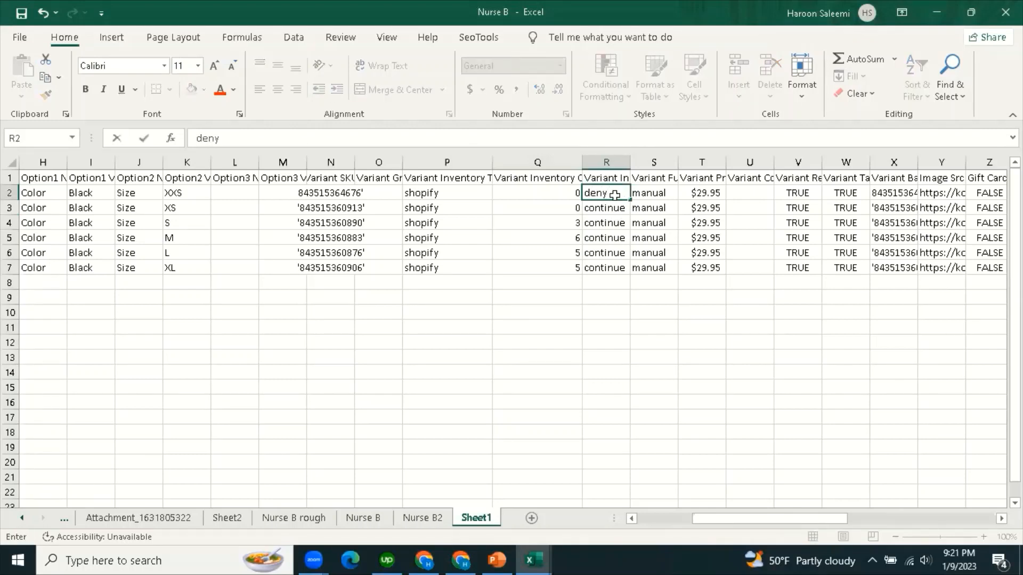
key(Return)
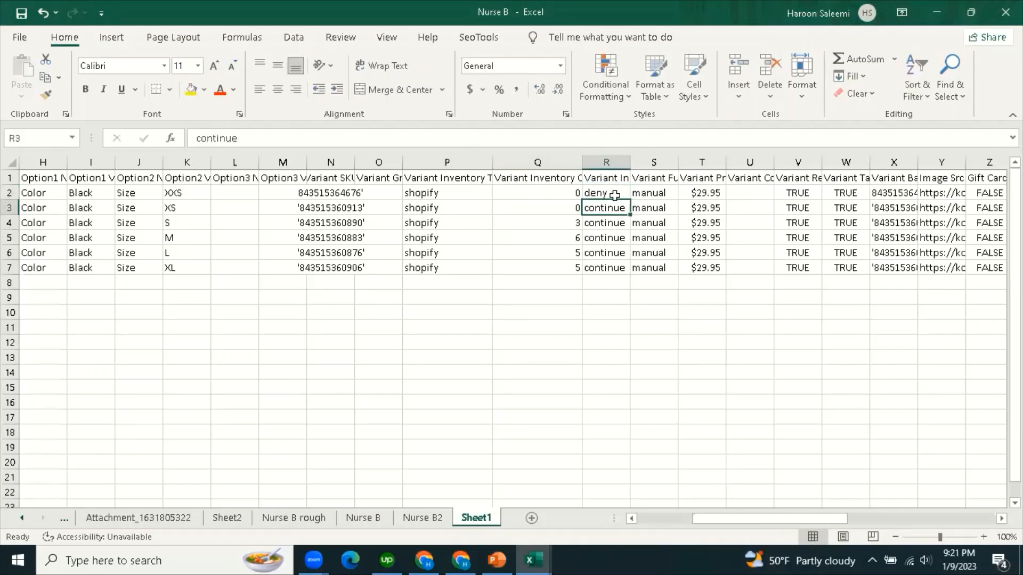
text(deny)
click(653, 342)
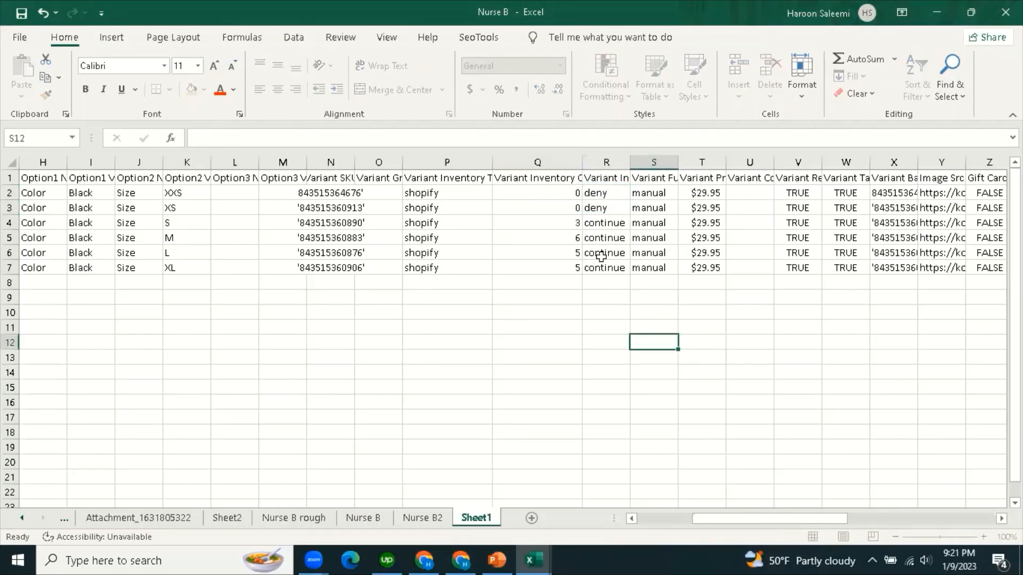
Fill the deny policy from R3 down to R7 and check the Variant Inventory Policy column.
click(607, 208)
drag(629, 217, 625, 274)
click(575, 329)
click(613, 181)
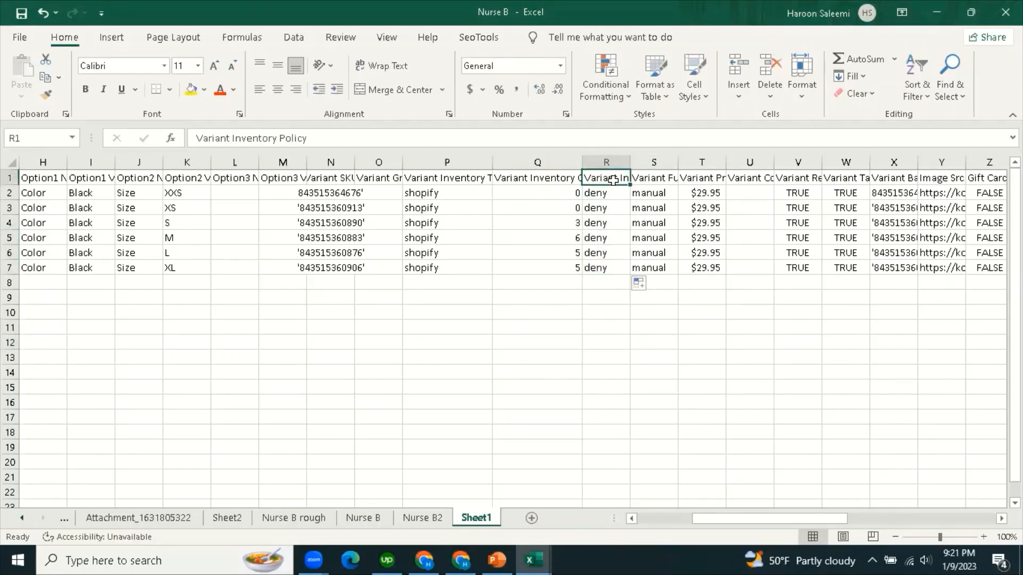
click(611, 285)
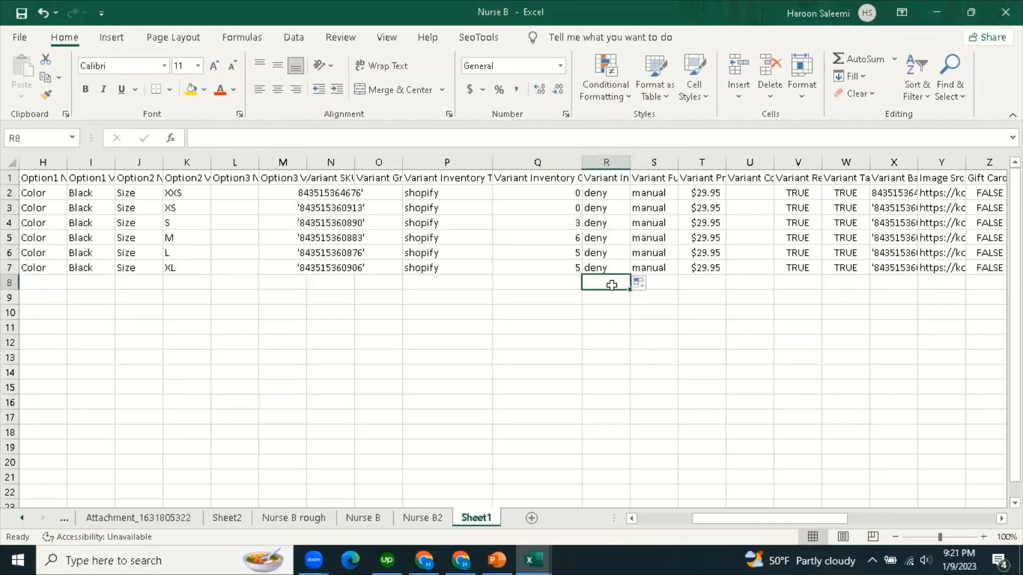
click(617, 197)
click(617, 353)
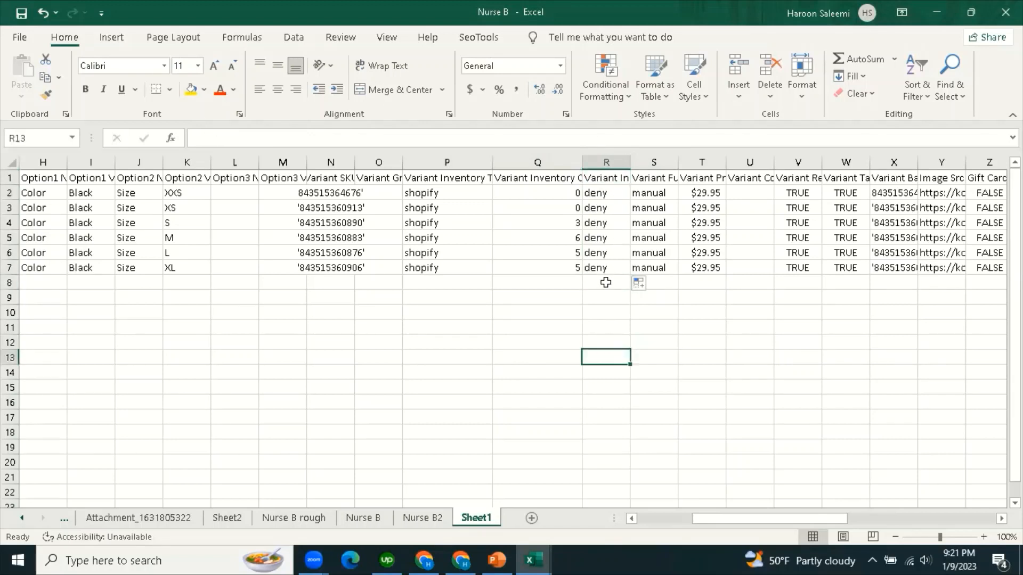
Fill the 0 quantity from Q3 down through Q7 in the Variant Inventory Qty column.
click(576, 213)
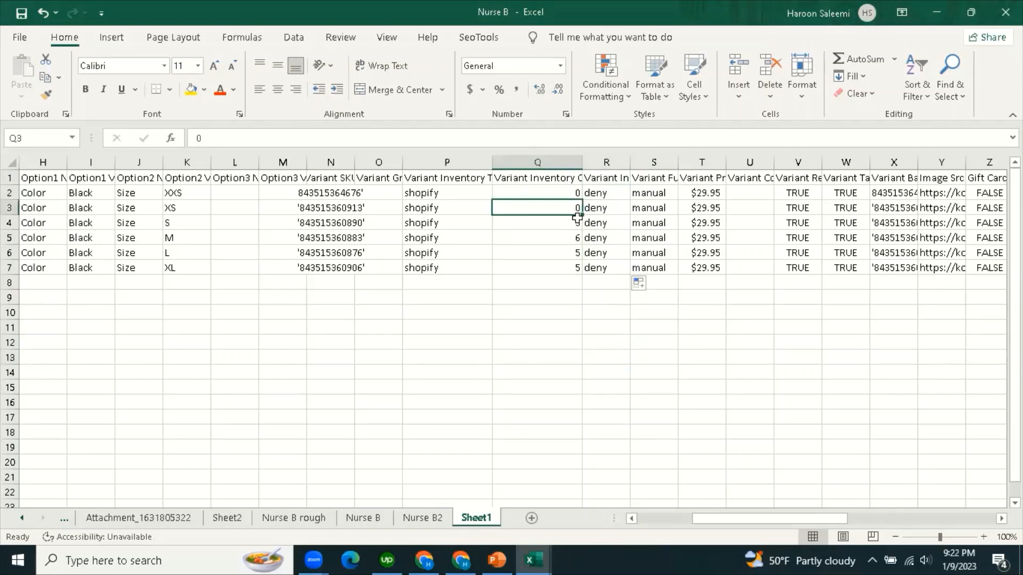
drag(581, 216, 581, 271)
click(616, 369)
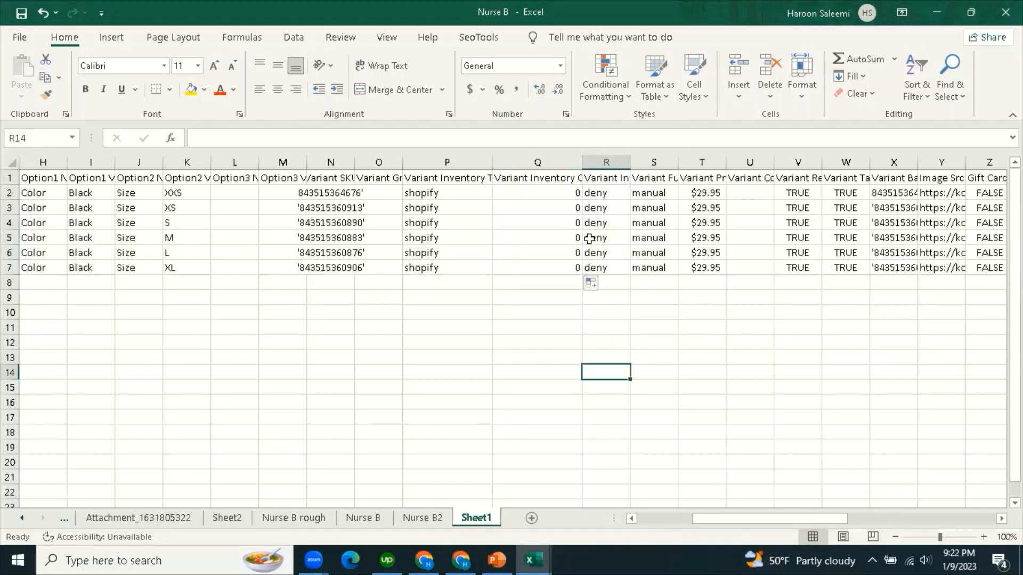
Set the Variant Inventory Policy of the M variant in R5 to continue and fill it down to R7.
click(593, 240)
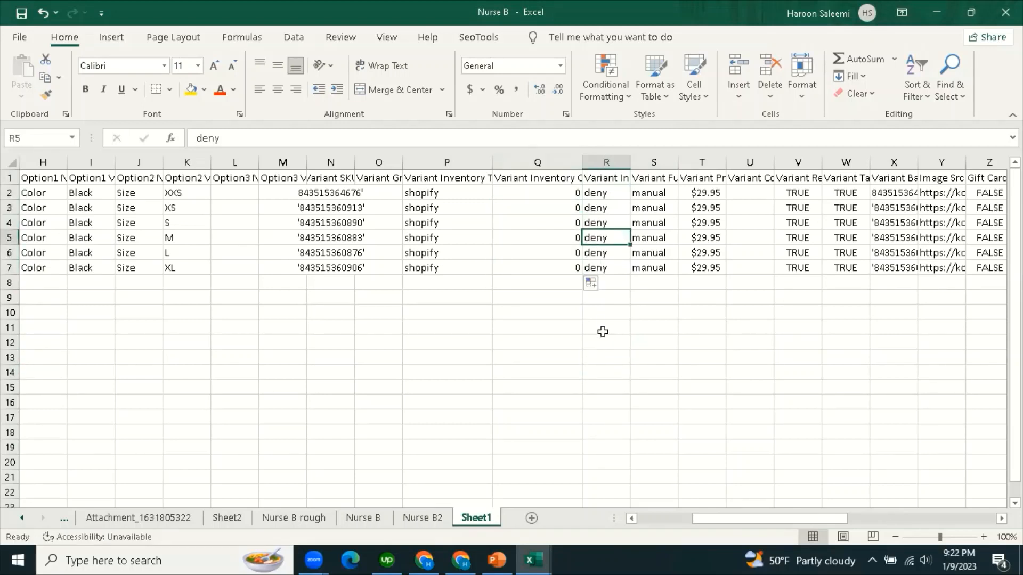
text(con)
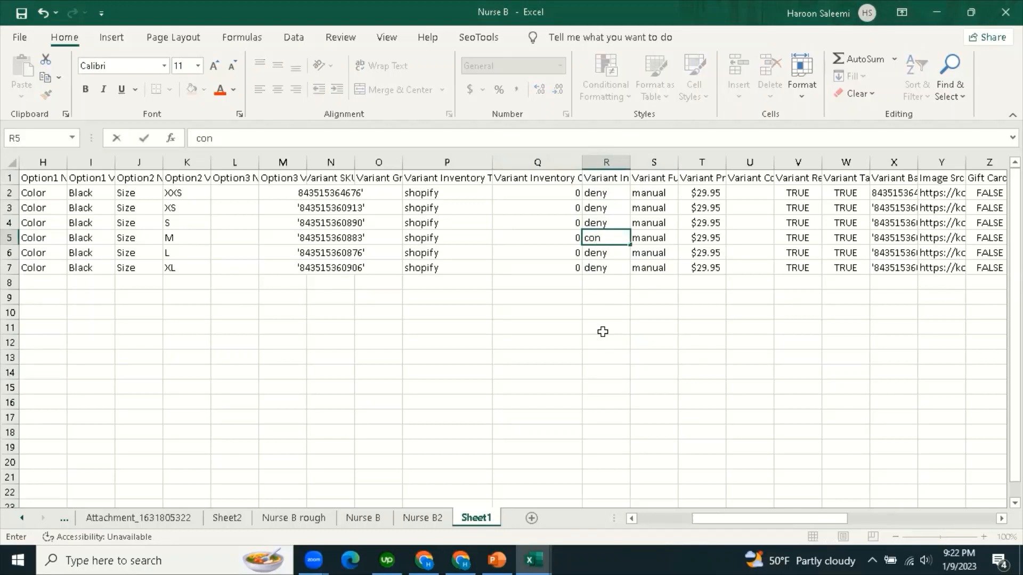
text(tinyeue)
click(604, 331)
click(598, 237)
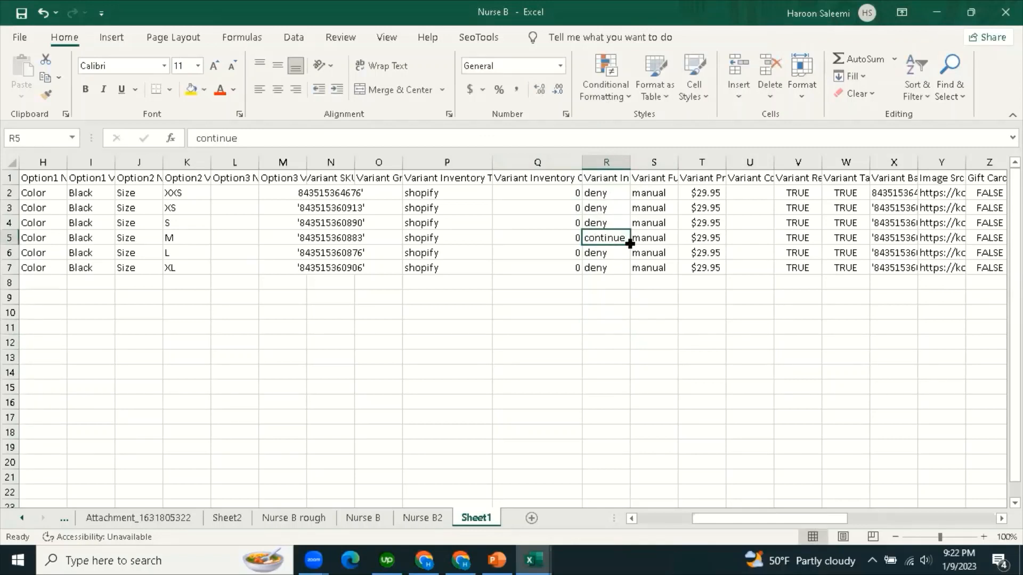
drag(630, 244, 630, 274)
click(614, 369)
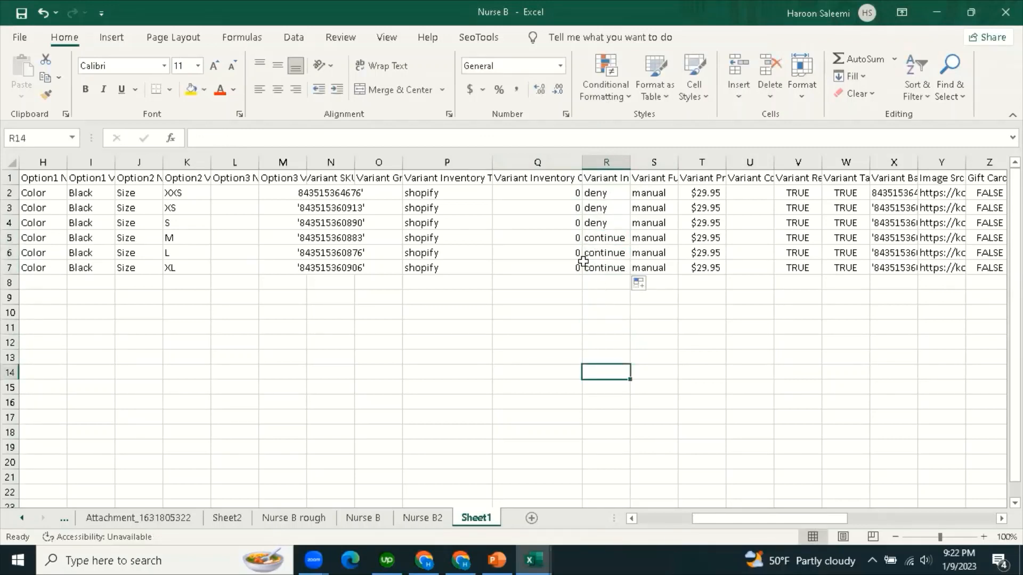
Compare the Variant Inventory Qty values in Q2:Q7 with the deny and continue policies in R2:R7.
click(550, 181)
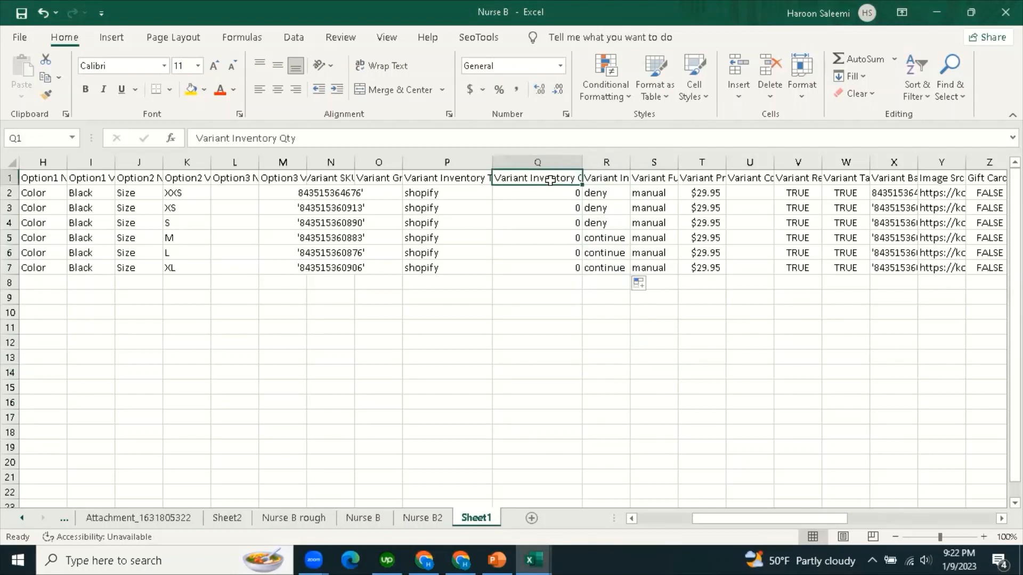
drag(556, 195, 558, 265)
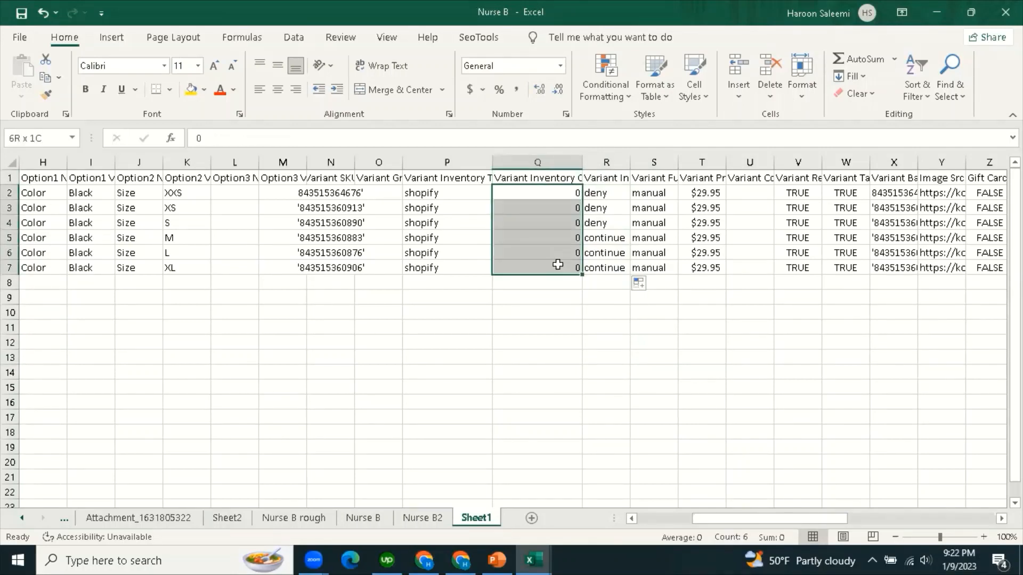
click(614, 355)
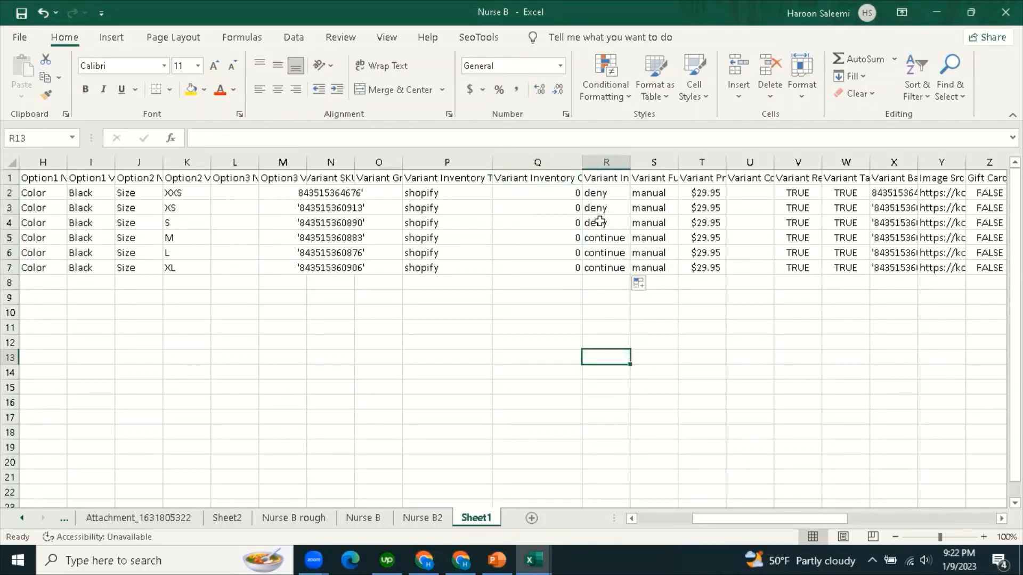
drag(596, 193, 602, 215)
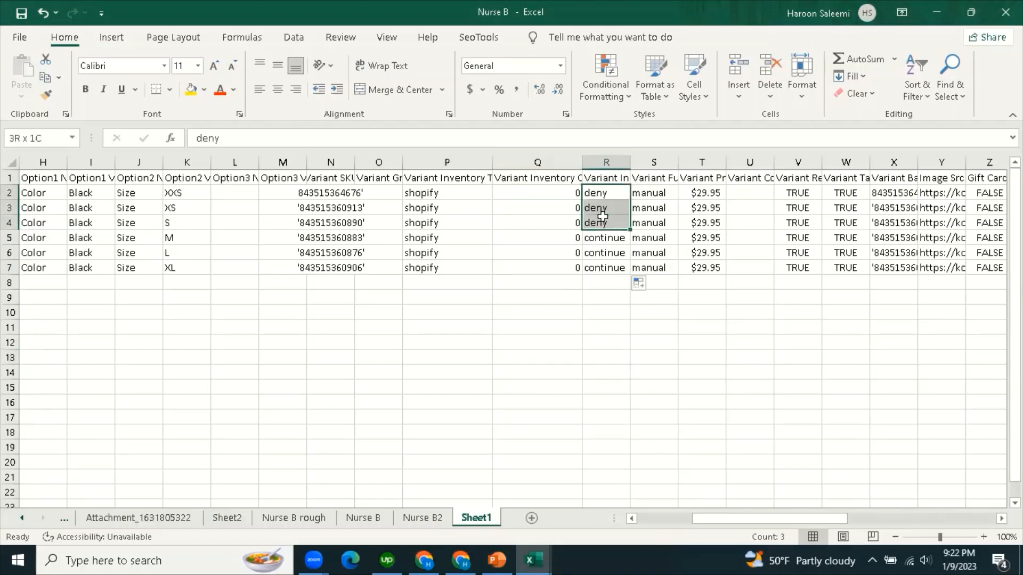
click(599, 341)
click(602, 240)
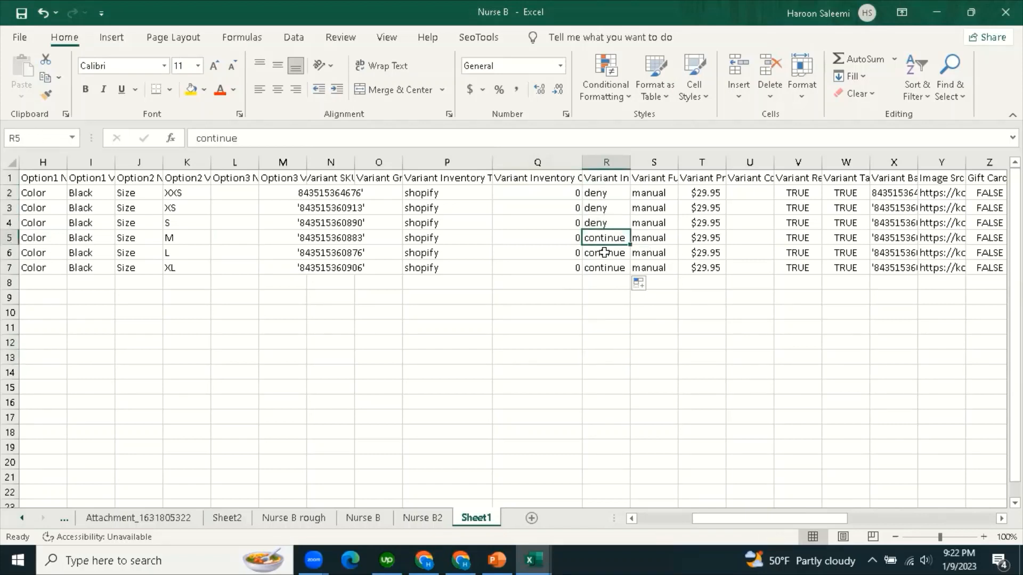
drag(603, 253, 603, 268)
click(593, 328)
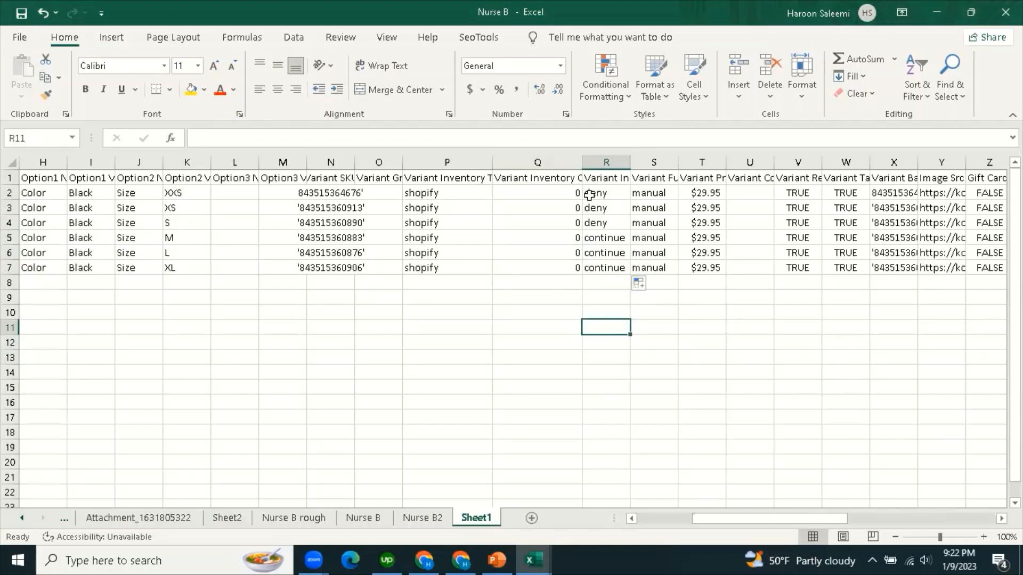
drag(593, 195, 755, 224)
click(556, 194)
click(673, 340)
drag(604, 236, 607, 266)
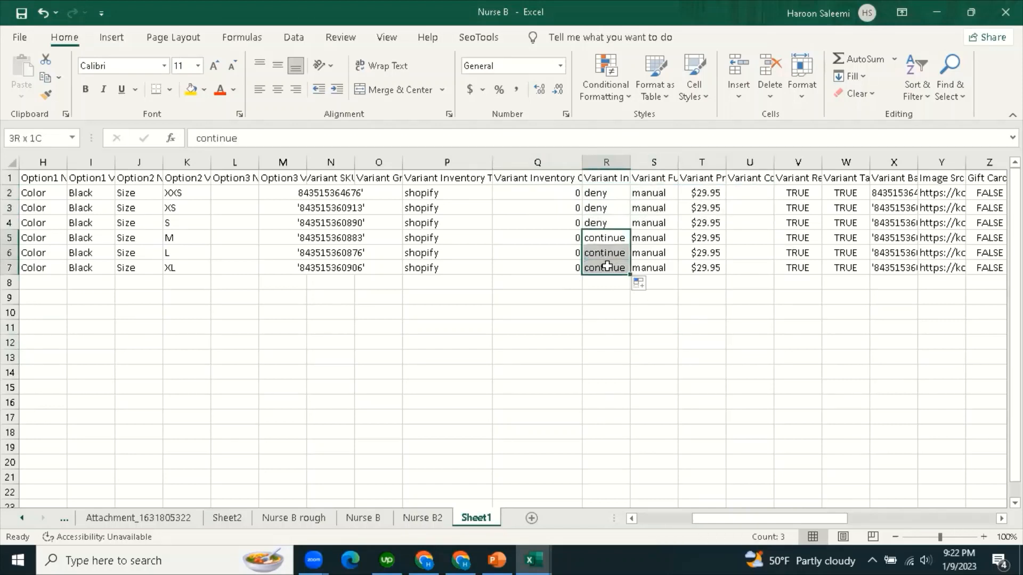
Widen column R to fit its full Variant Inventory Policy header.
click(605, 180)
double_click(631, 161)
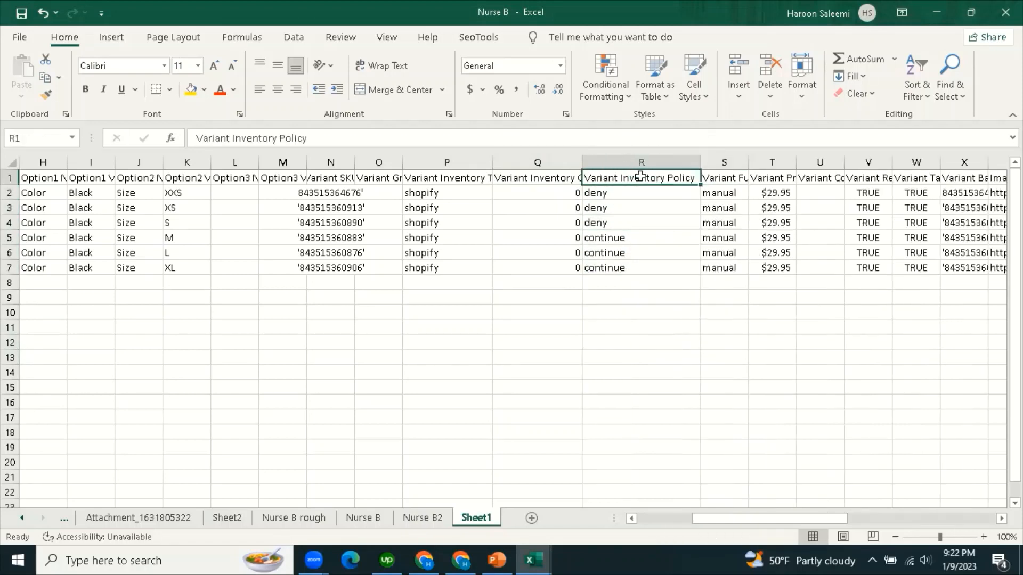
click(611, 312)
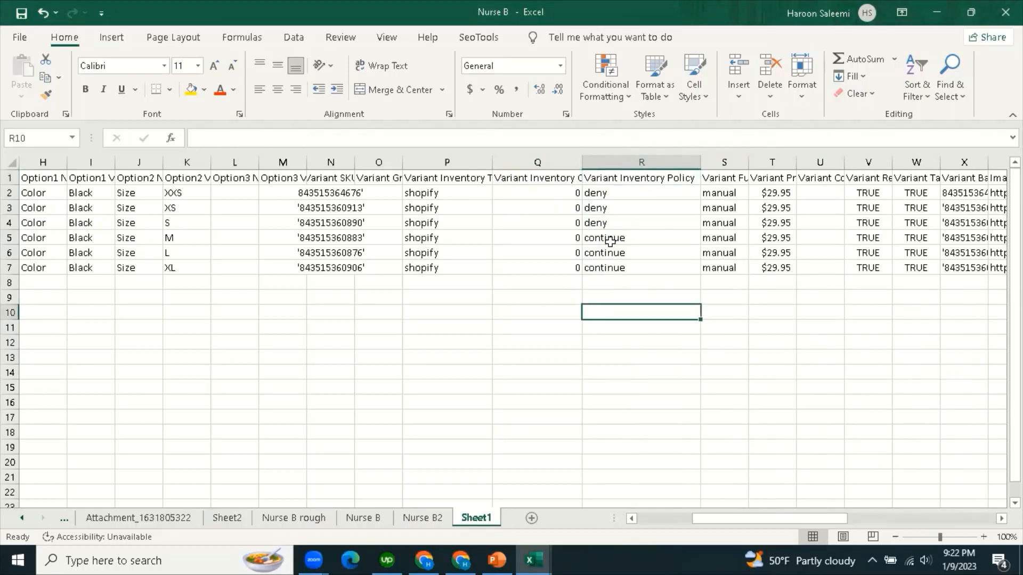
Check the continue policies in R5:R7 against the sizes and inventory quantities of the M, L and XL variants.
drag(607, 237, 607, 267)
click(542, 237)
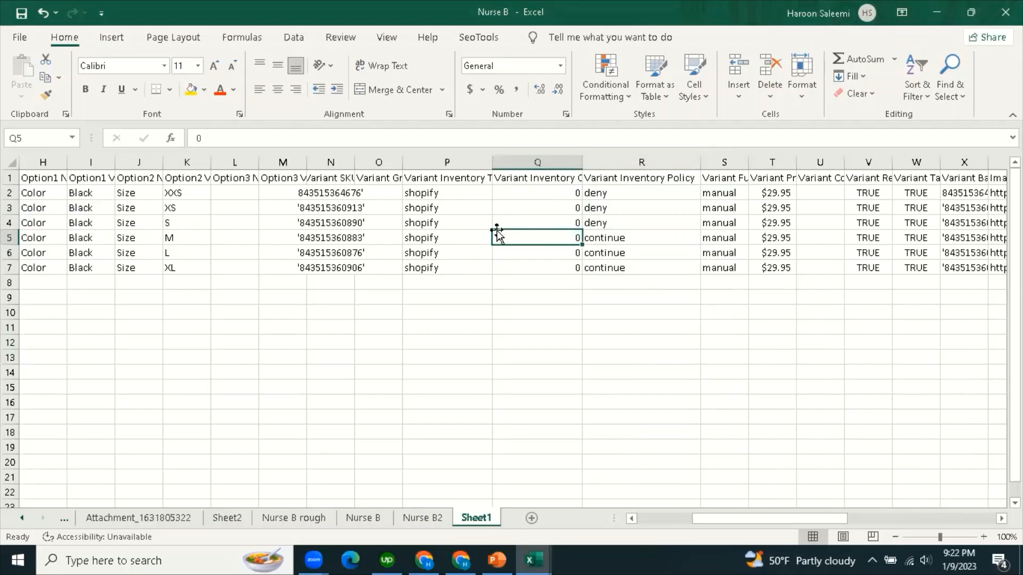
drag(188, 239, 544, 282)
click(569, 378)
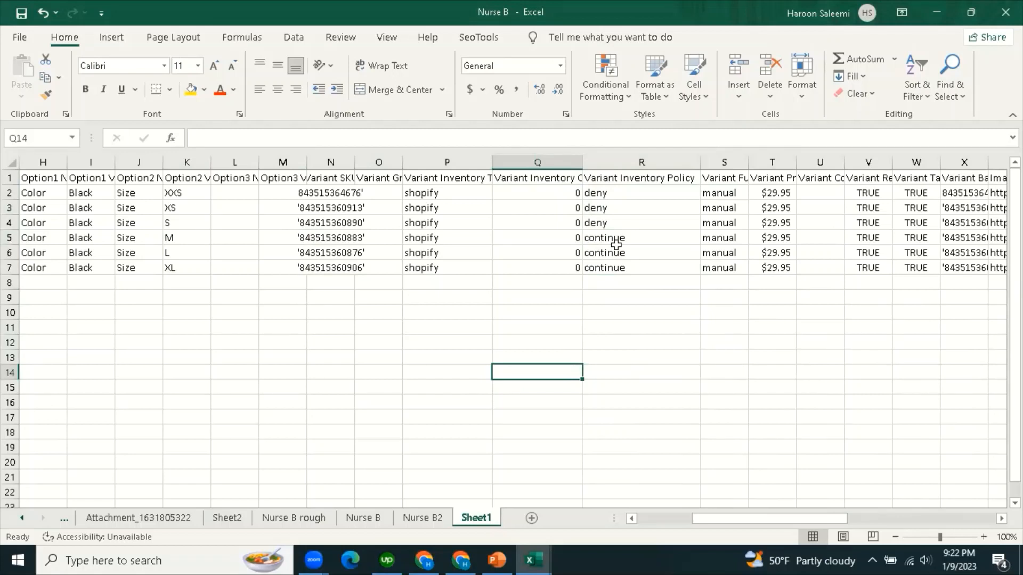
drag(605, 240, 780, 266)
click(727, 327)
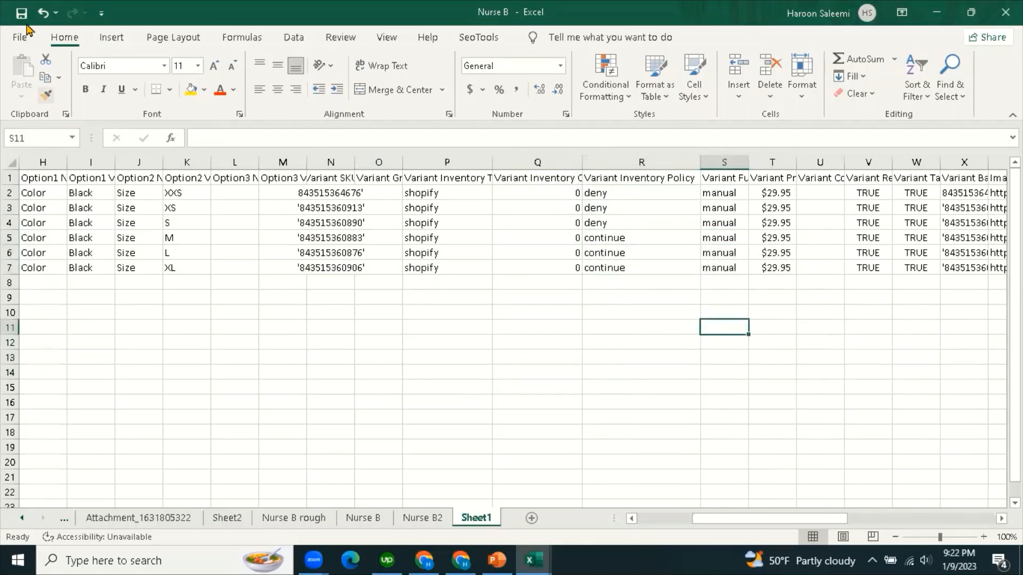
Switch to the Shopify admin in Chrome and add Nurse B .csv to a product import that overwrites current products with the same handle.
click(459, 559)
click(425, 560)
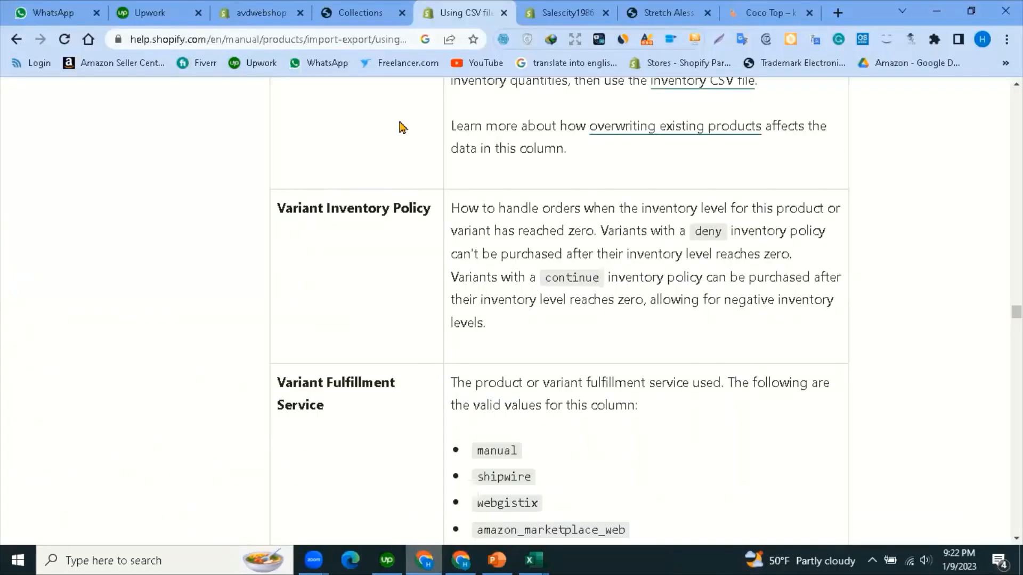
click(569, 11)
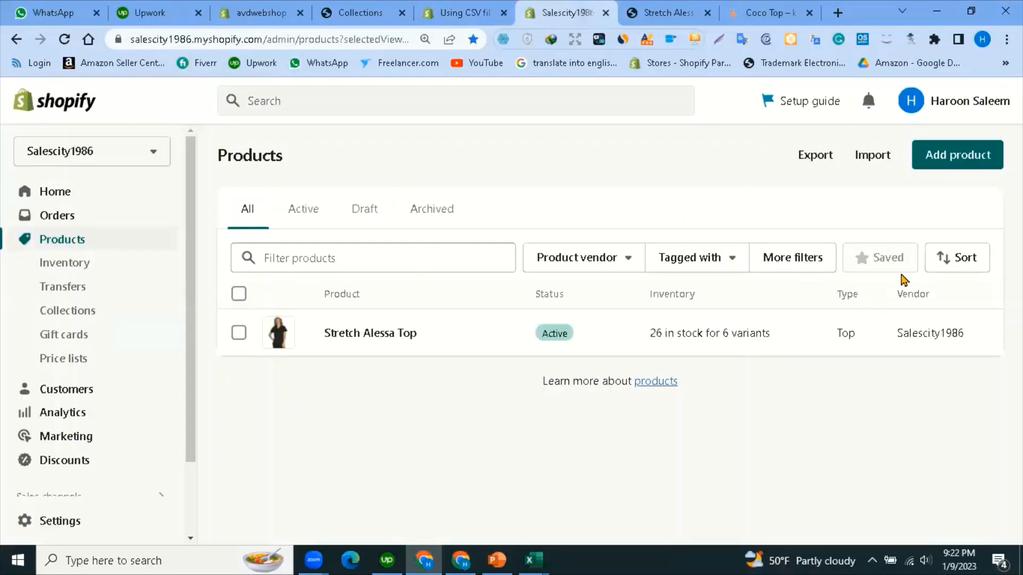
click(871, 158)
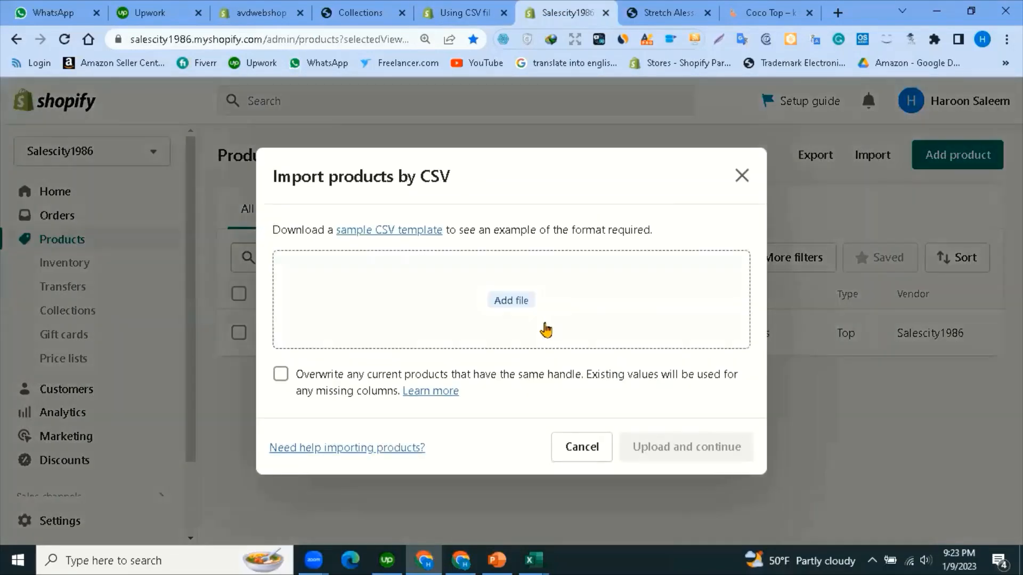
click(286, 378)
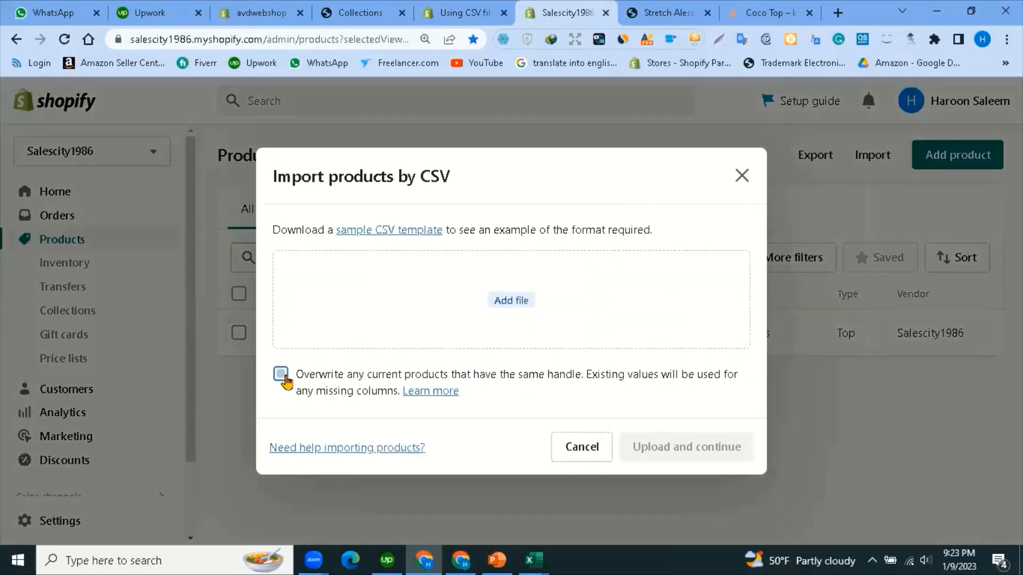
click(513, 301)
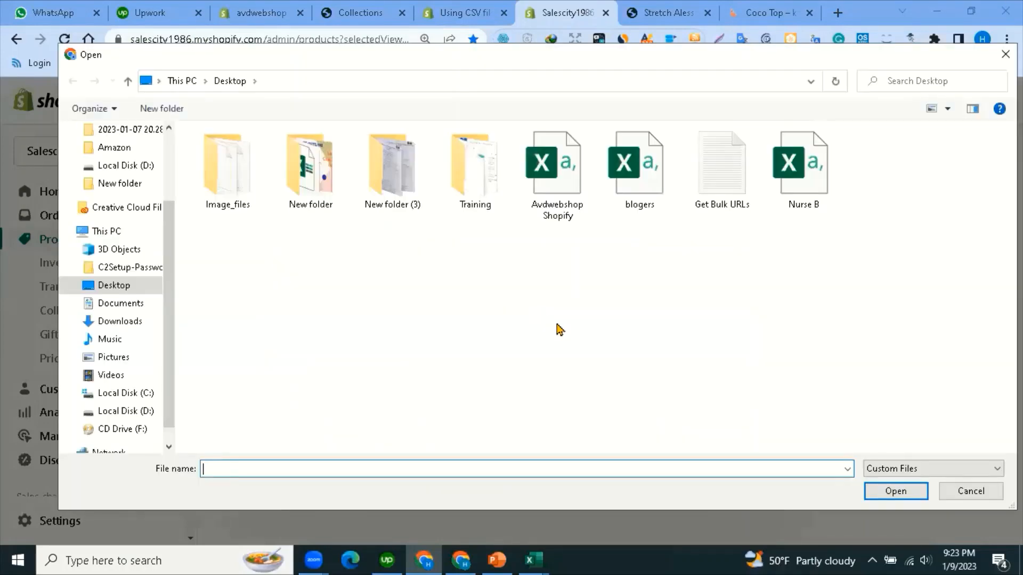
click(838, 202)
click(900, 492)
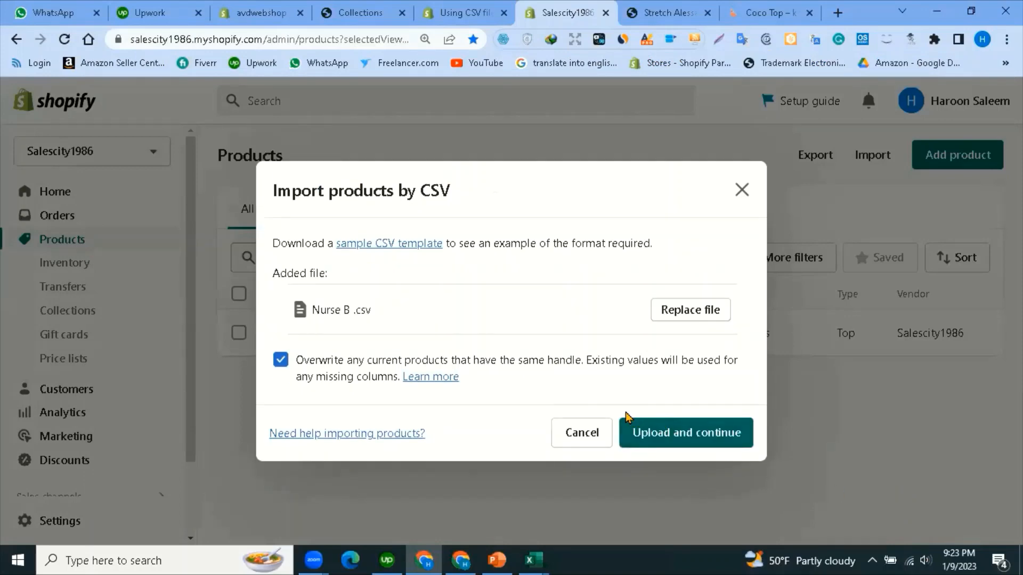
Upload the CSV file, review the preview of the first product and import the products.
click(690, 436)
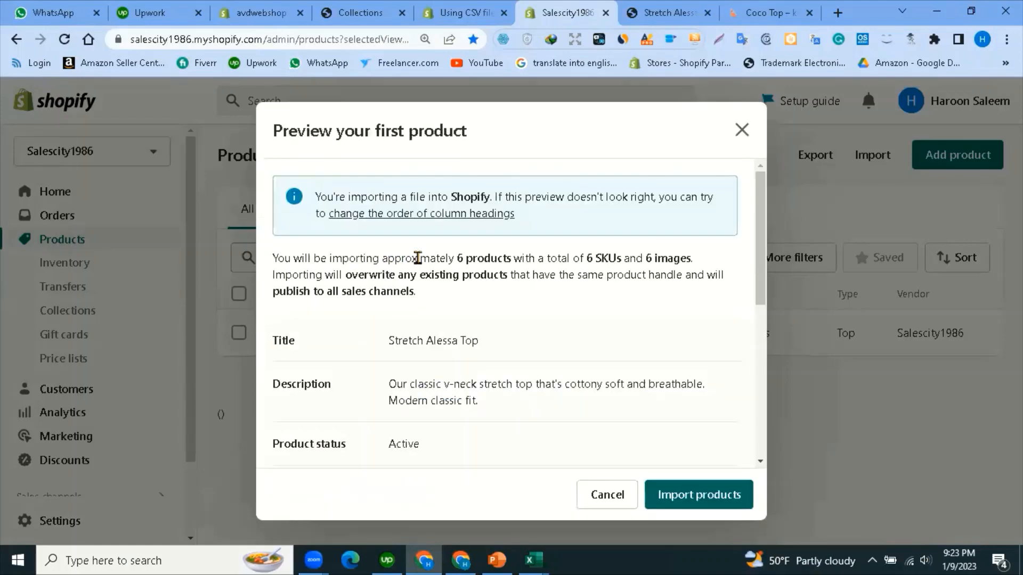
scroll(484, 341, down, 8)
click(717, 498)
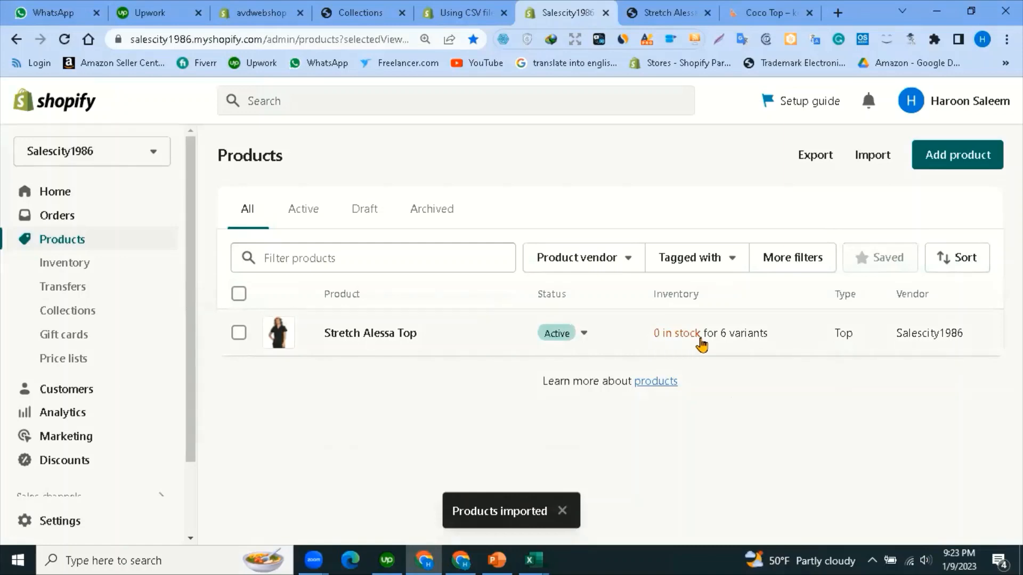
Close the old Stretch Alessa Top and Coco Top pages and return to the Shopify product list.
click(445, 337)
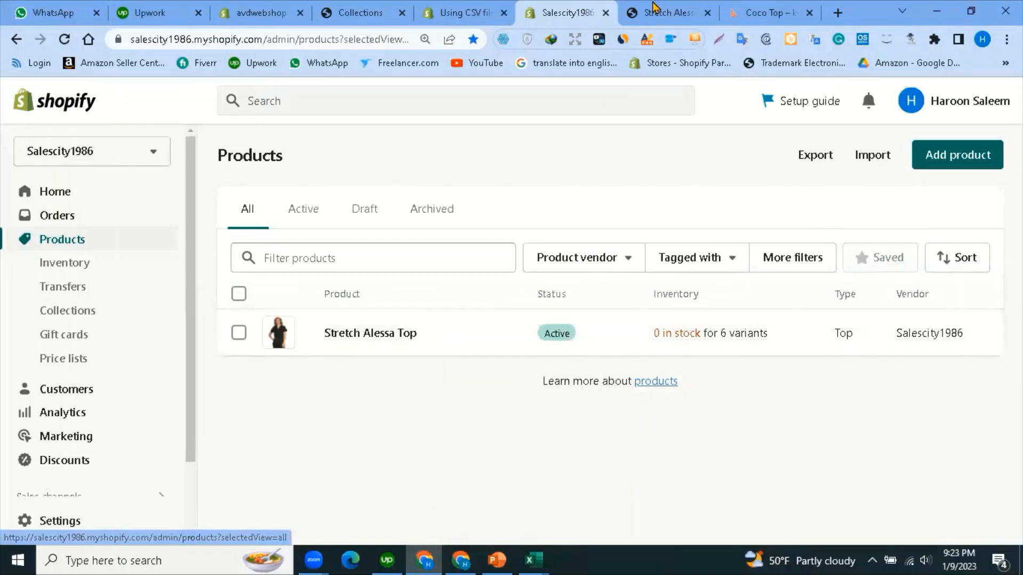
click(707, 13)
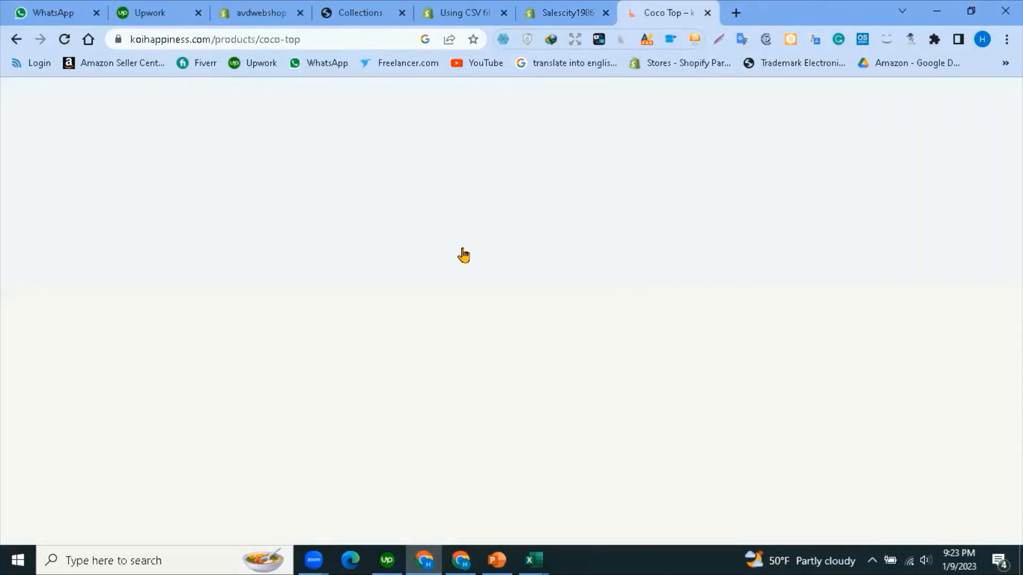
click(568, 13)
click(753, 7)
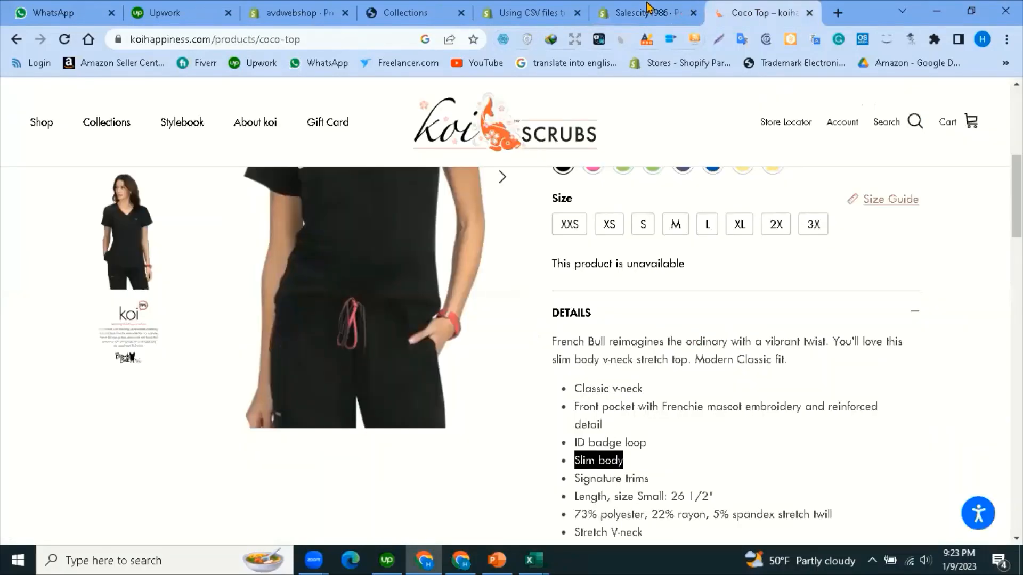
click(650, 10)
click(756, 13)
middle_click(761, 19)
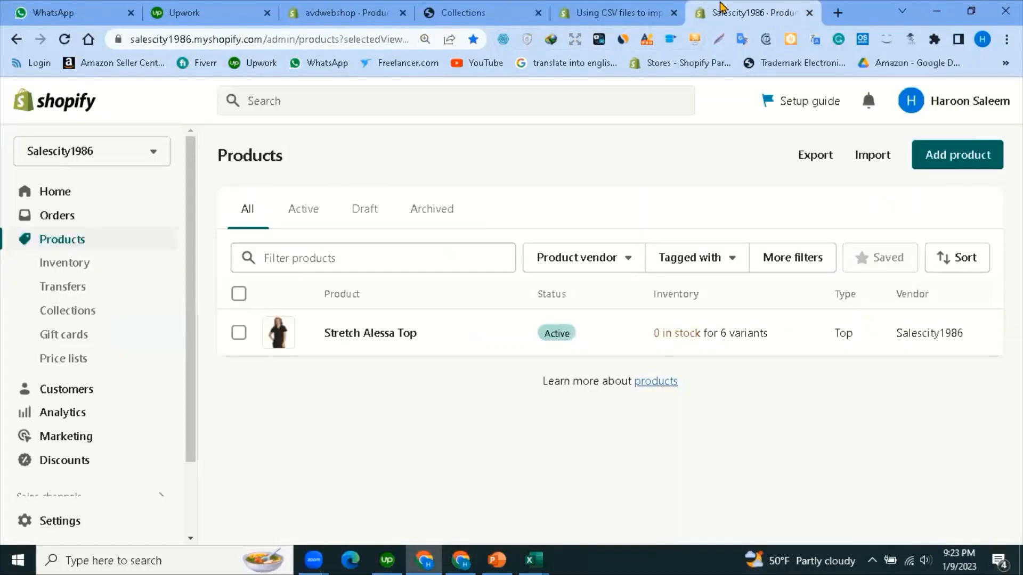
right_click(439, 336)
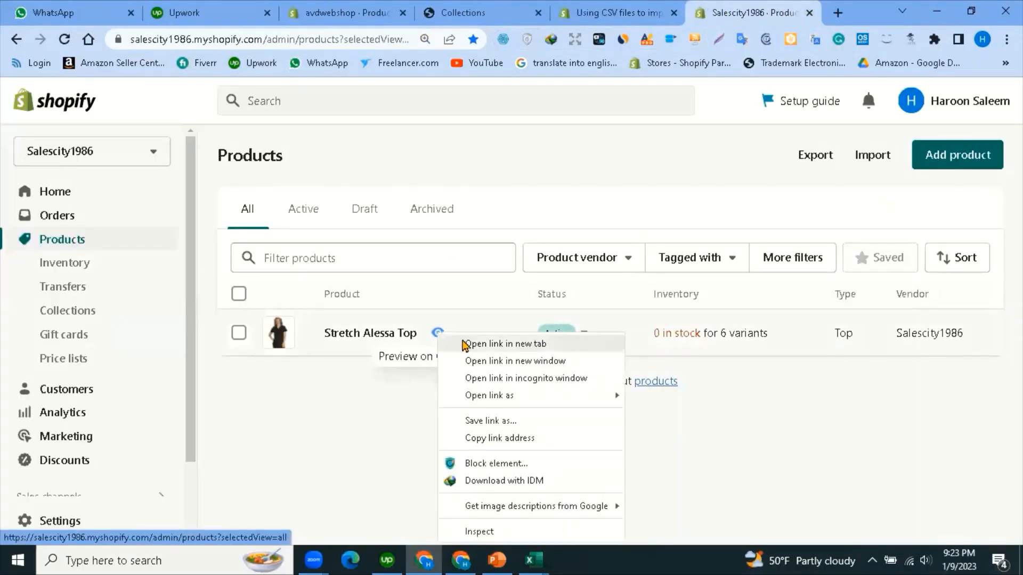
click(474, 344)
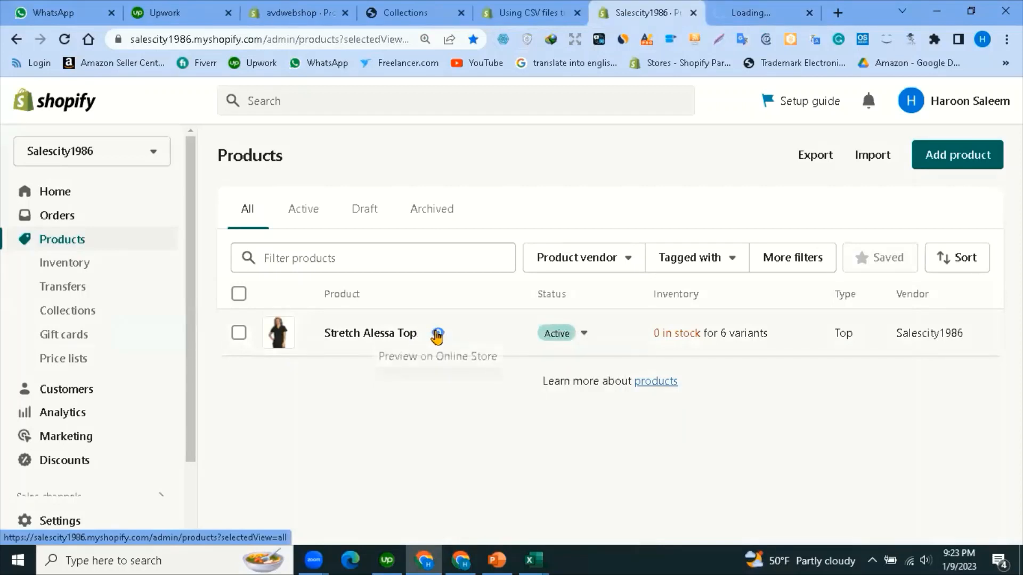
click(743, 6)
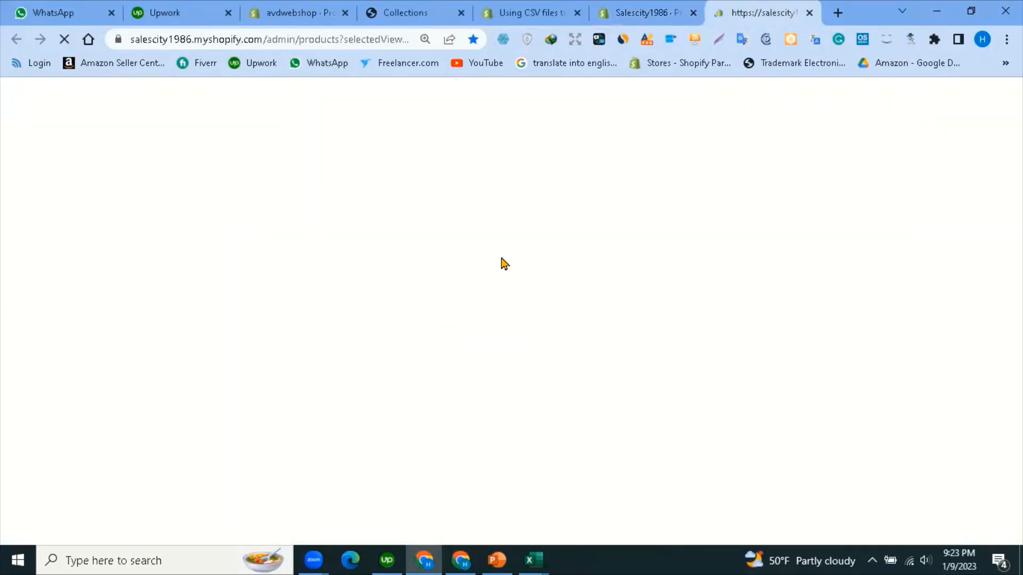
click(809, 13)
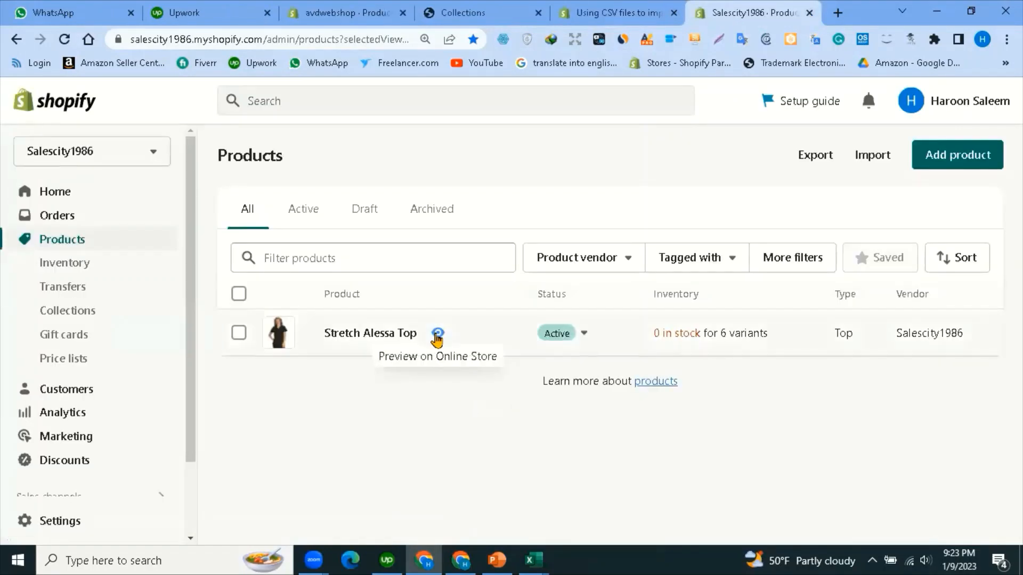
Preview Stretch Alessa Top on the online store and check the availability of size XXS.
click(438, 335)
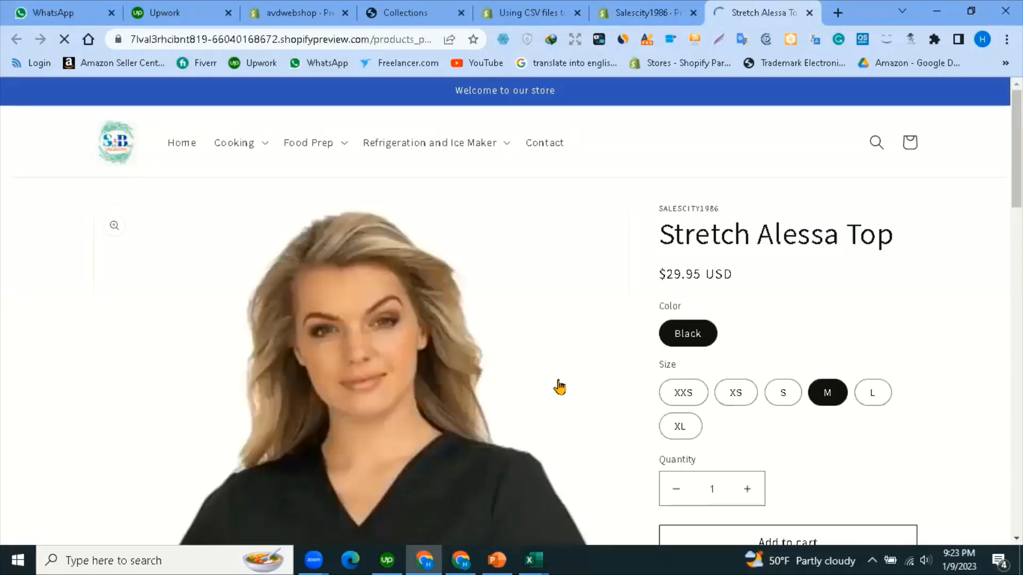
scroll(839, 415, down, 2)
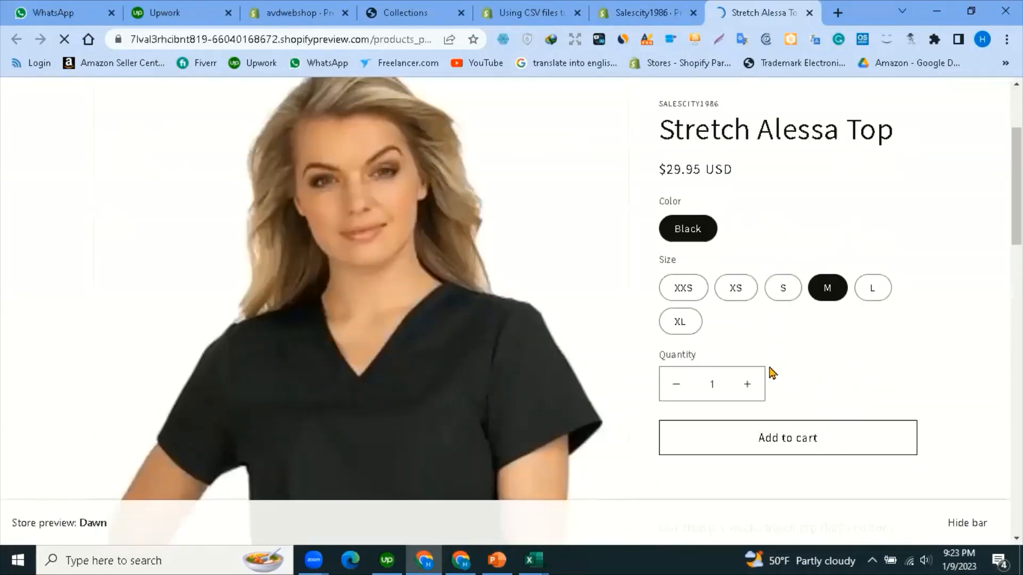
click(683, 290)
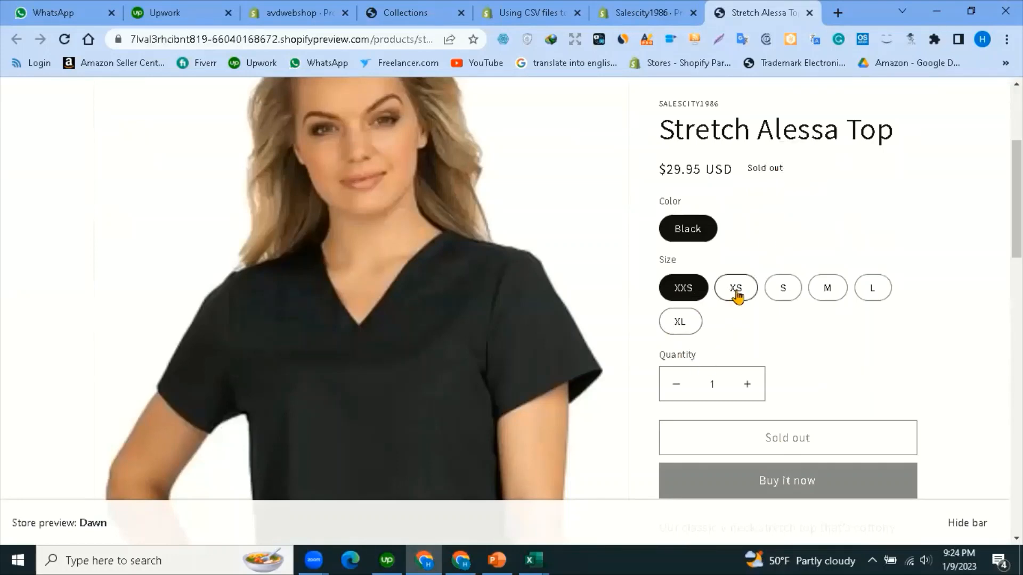
Switch to the Nurse B workbook in Excel and review the Variant Inventory Policy entries for sizes XXS, XS and S.
mouse_move(532, 559)
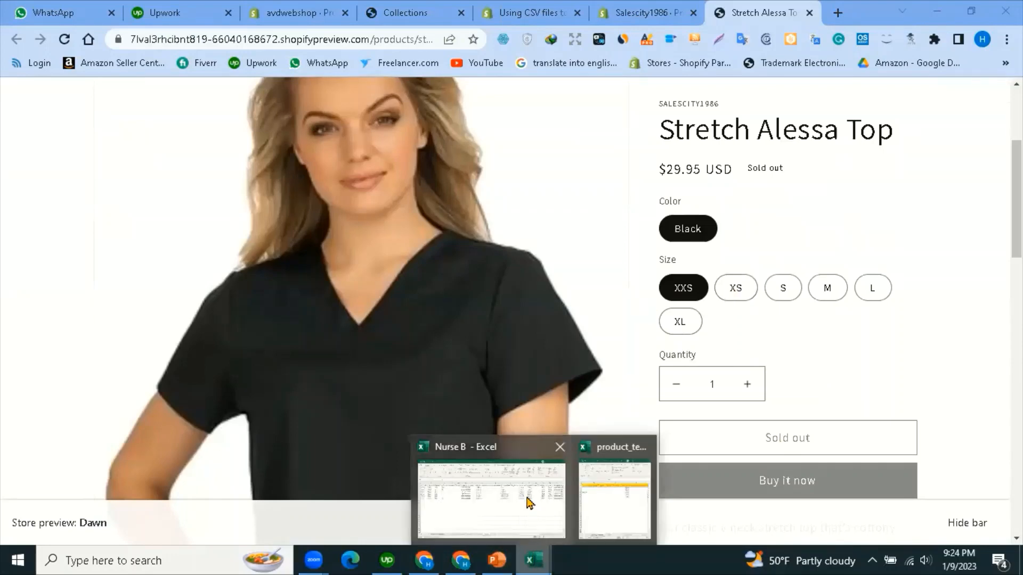
click(529, 503)
click(599, 195)
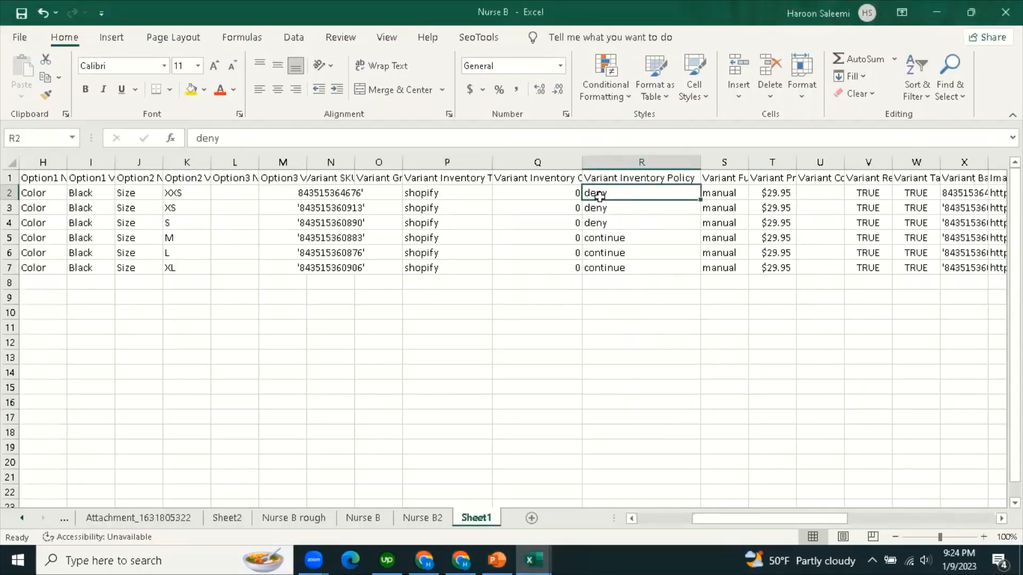
click(607, 182)
drag(604, 193, 607, 218)
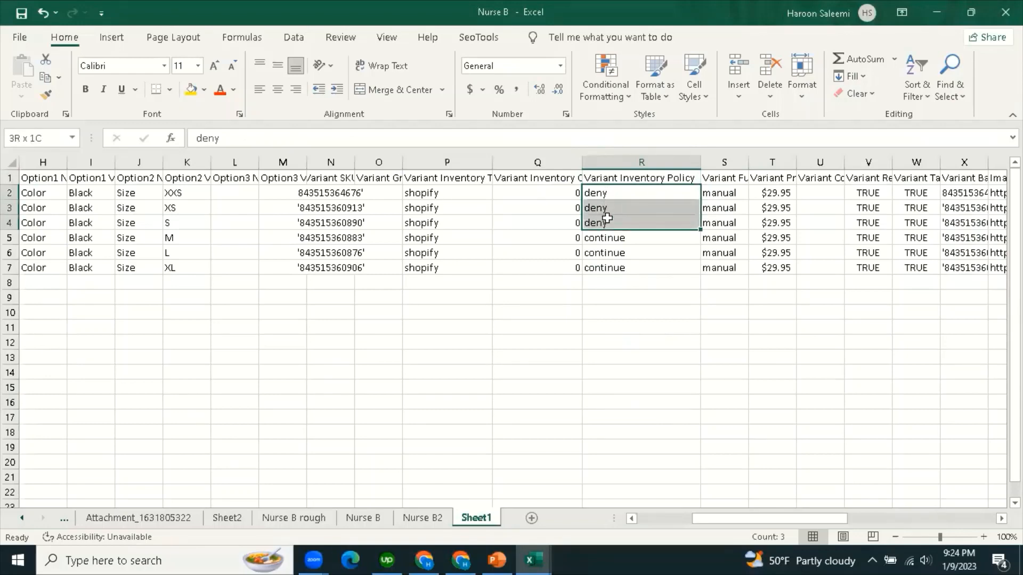
key(ctrl+v)
drag(180, 194, 184, 218)
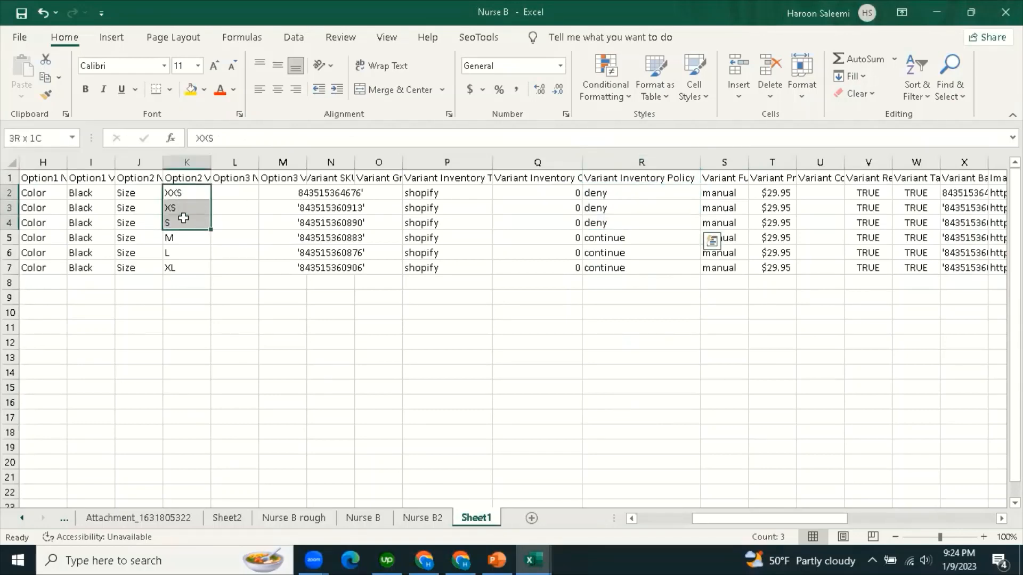
drag(599, 194, 601, 219)
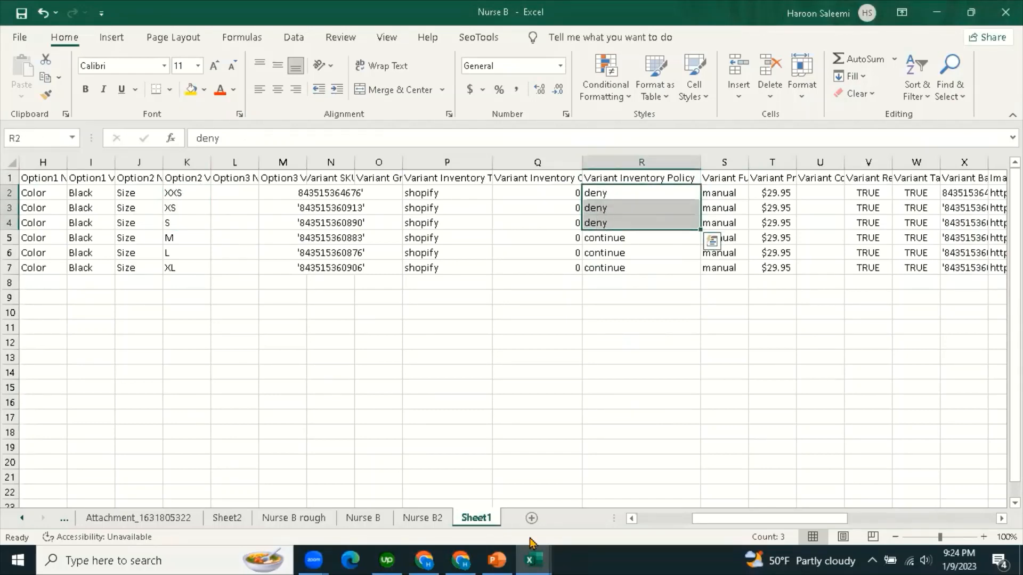
Return to the Stretch Alessa Top store preview in Chrome and check the availability of sizes XS, S and M.
click(460, 559)
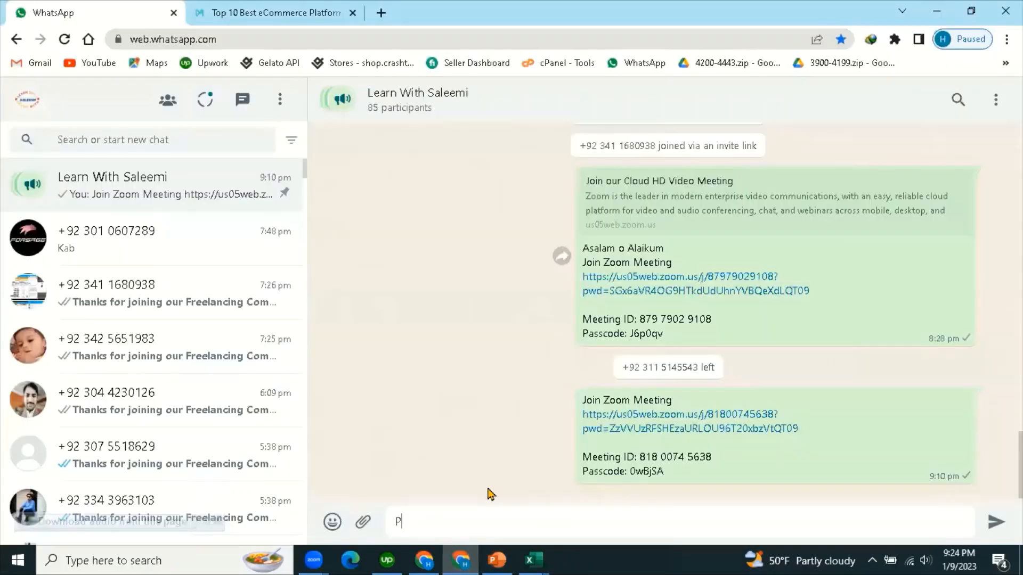
click(424, 560)
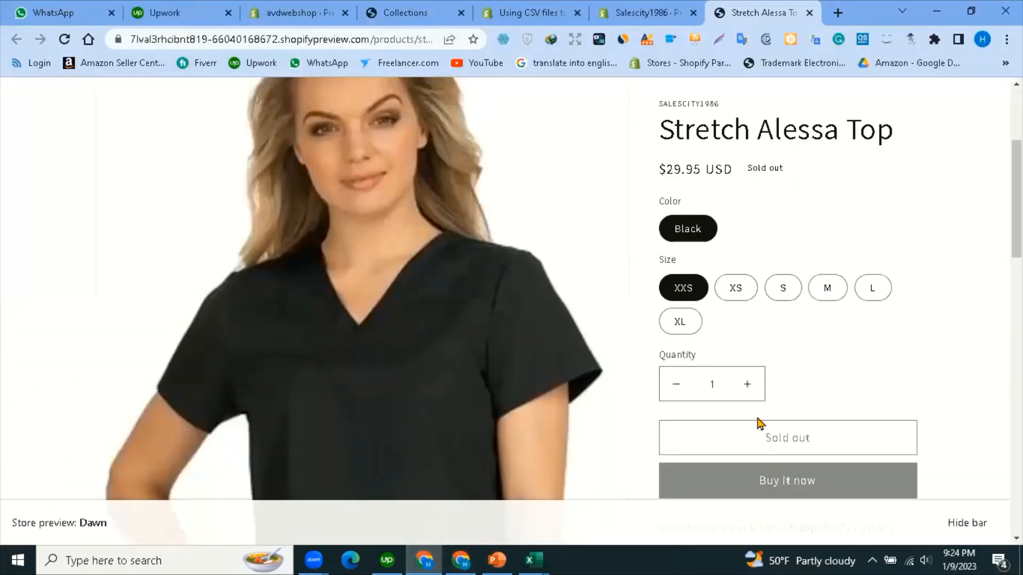
click(736, 291)
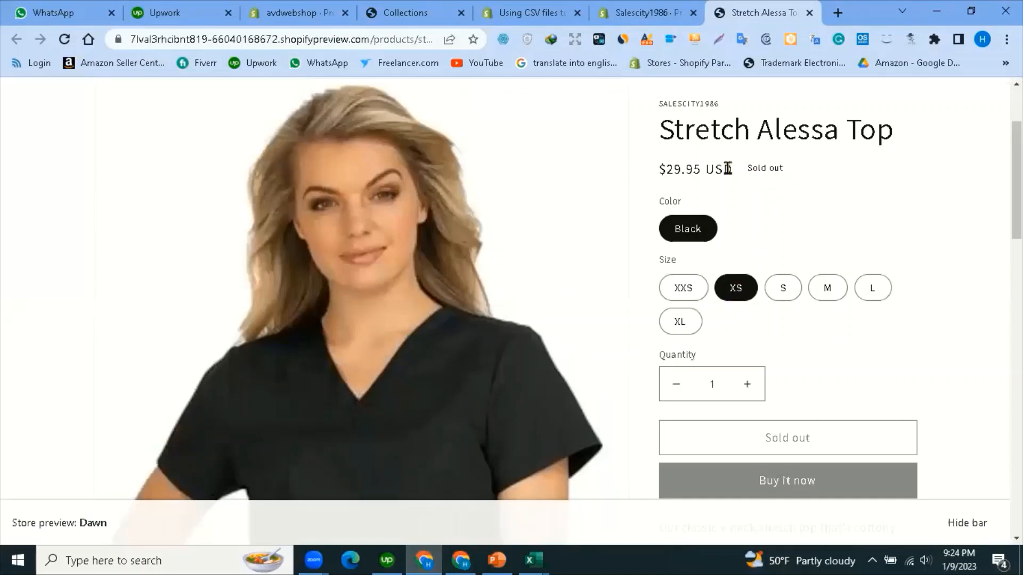
click(782, 293)
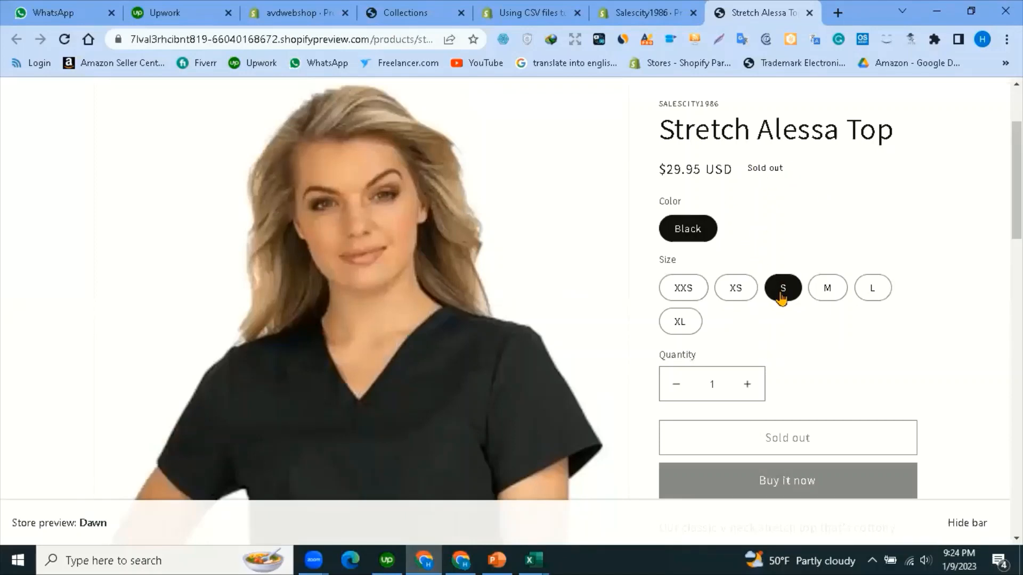
click(830, 292)
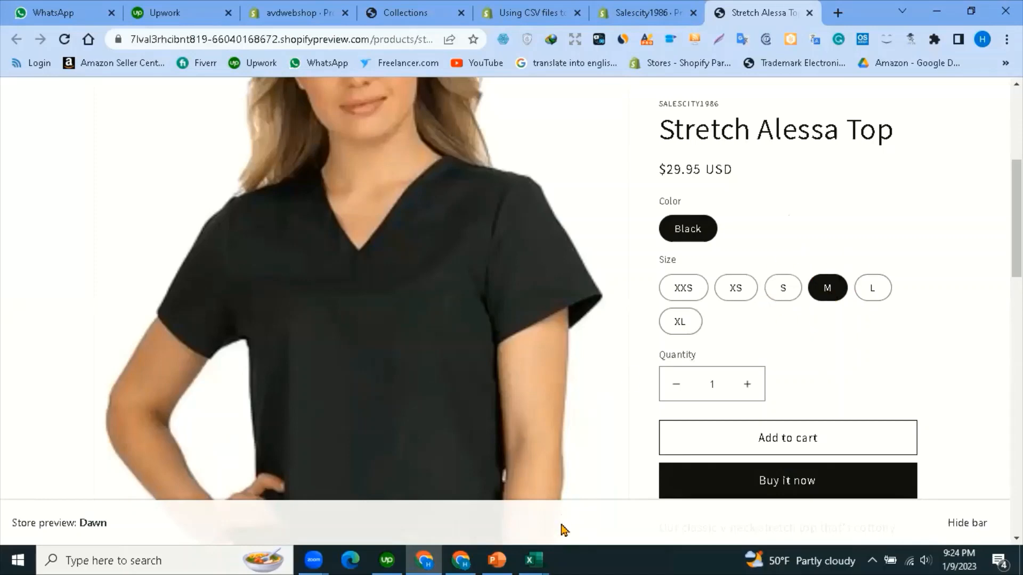
Switch to the product_template workbook in Excel and examine its Variant Inventory Policy and Variant Fulfillment Service columns.
mouse_move(537, 560)
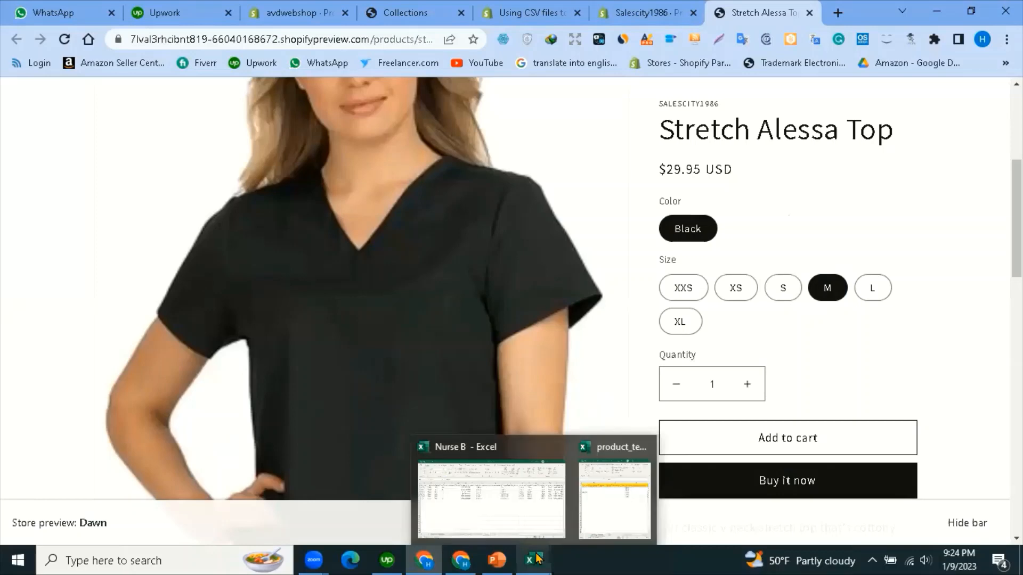
click(621, 489)
click(686, 332)
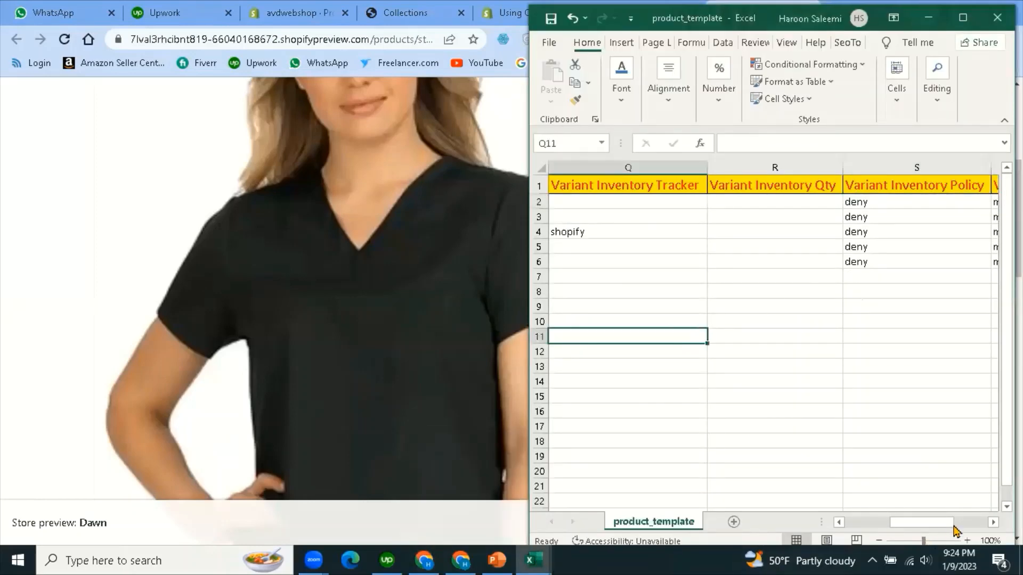
drag(938, 527, 907, 526)
click(725, 441)
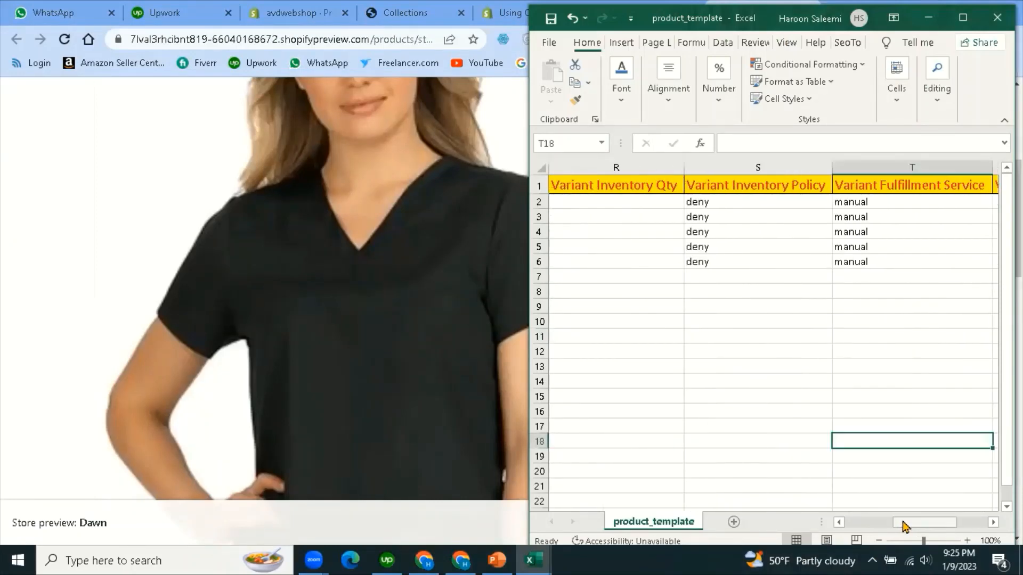
click(726, 354)
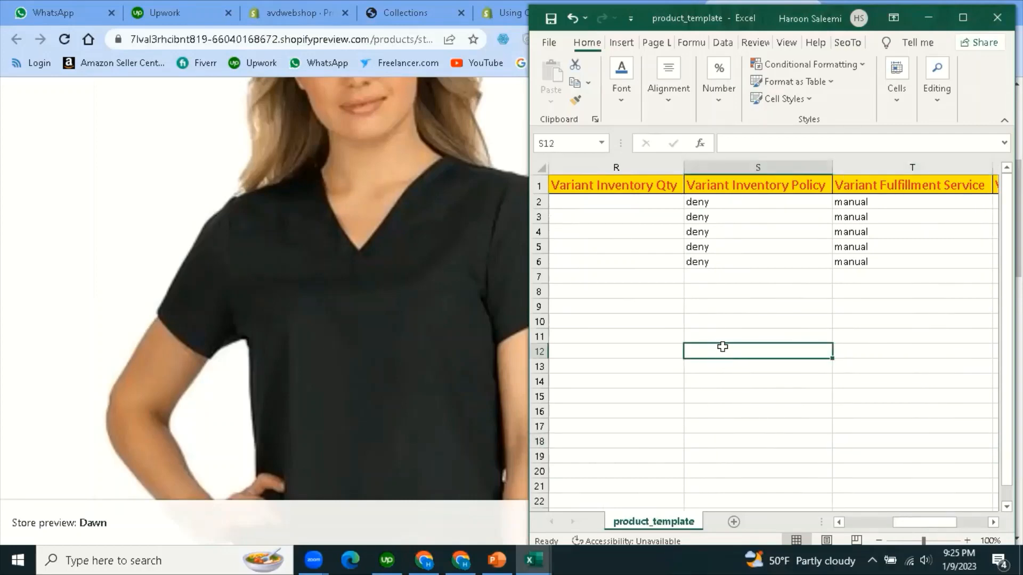
Examine the Variant Inventory Policy column and its entries in the product_template workbook.
click(721, 302)
click(753, 192)
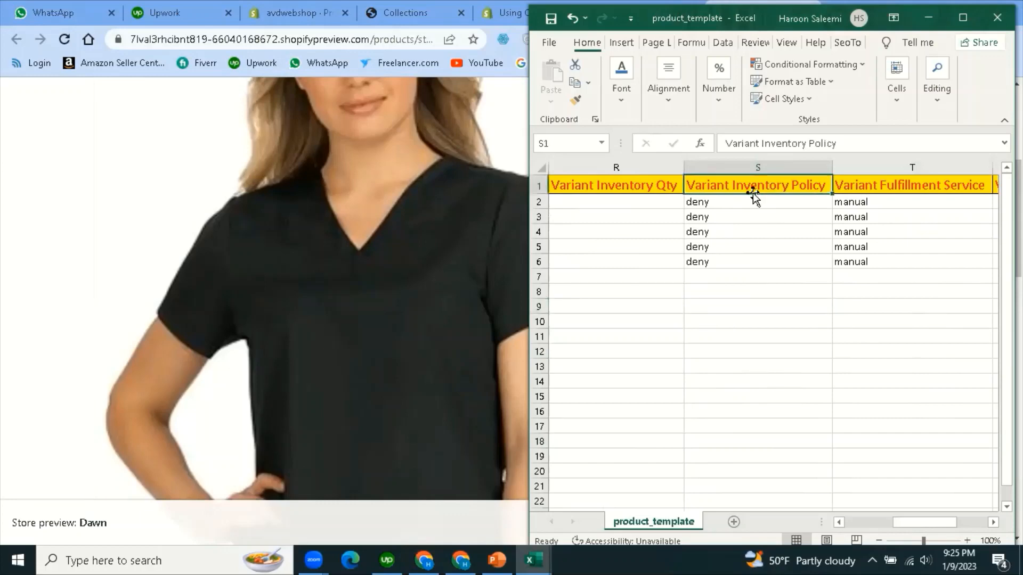
click(753, 291)
click(725, 207)
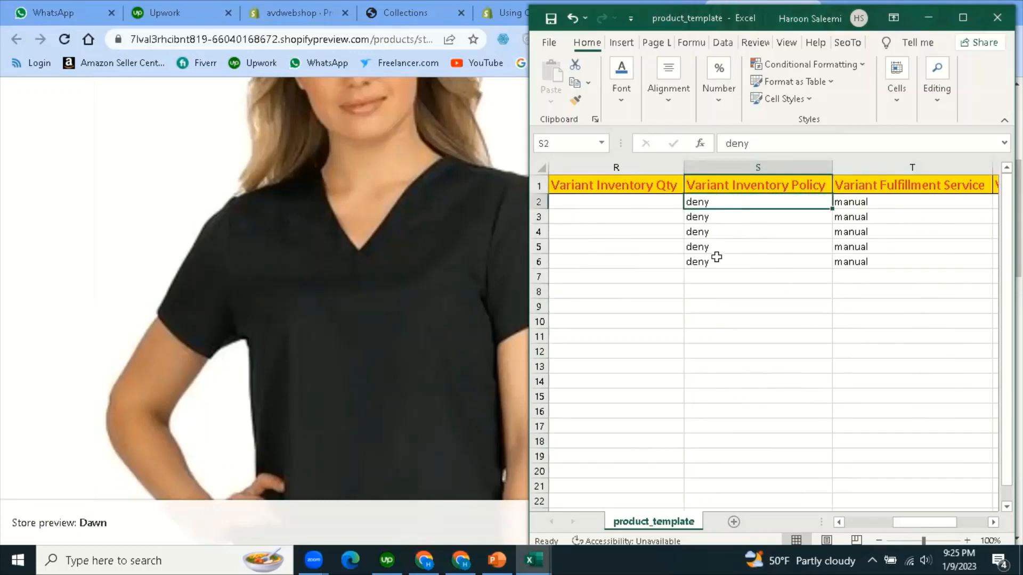
click(776, 368)
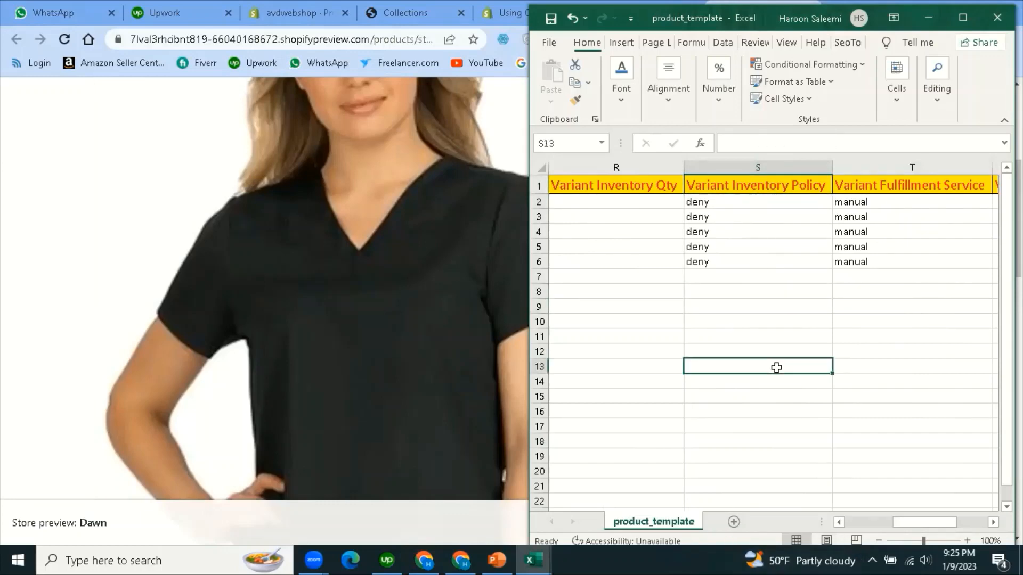
click(753, 185)
click(807, 335)
click(752, 185)
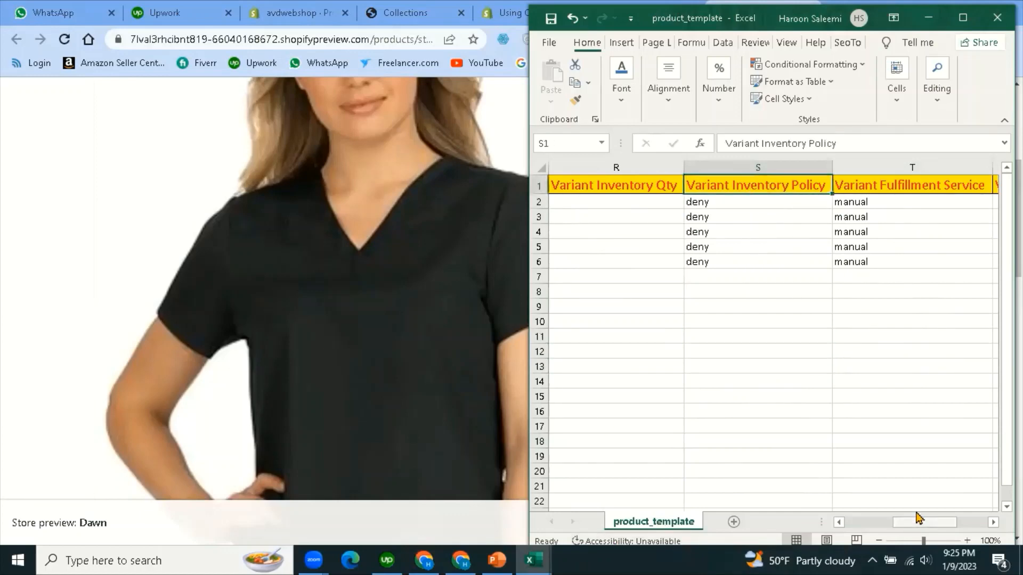
Switch to the Nurse B workbook and auto-fit the width of the Variant Fulfillment Service column on Sheet1.
mouse_move(536, 558)
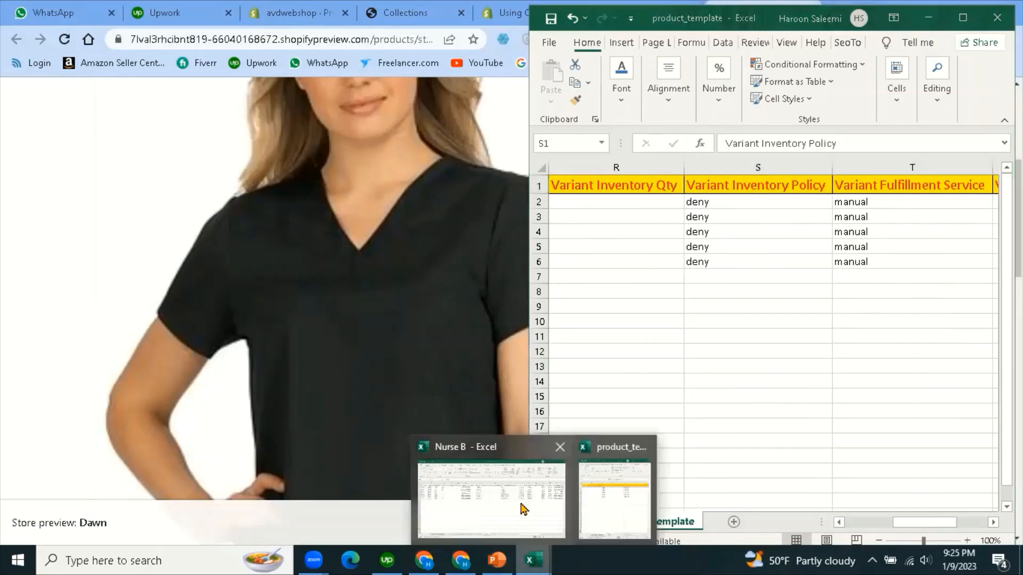
click(520, 507)
click(751, 369)
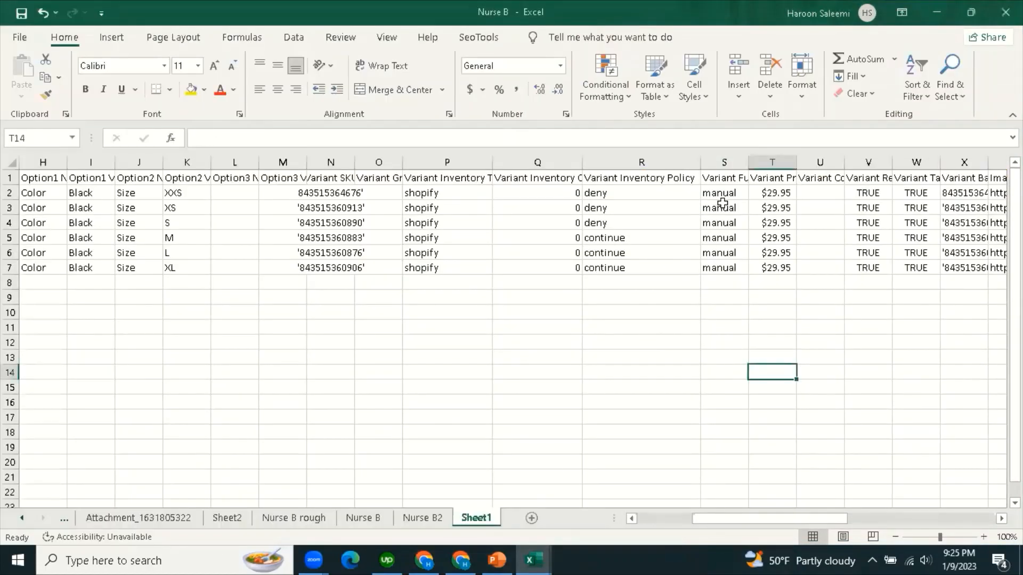
click(731, 178)
drag(746, 160, 746, 161)
double_click(746, 161)
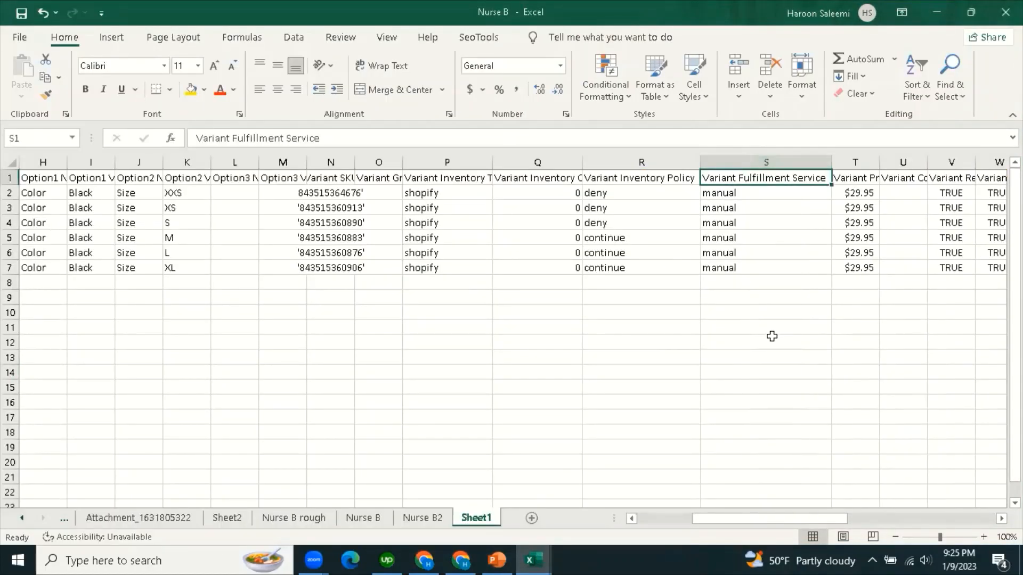
Review the Variant Fulfillment Service heading and the value given for each size variant in column S.
click(771, 330)
click(767, 181)
click(772, 329)
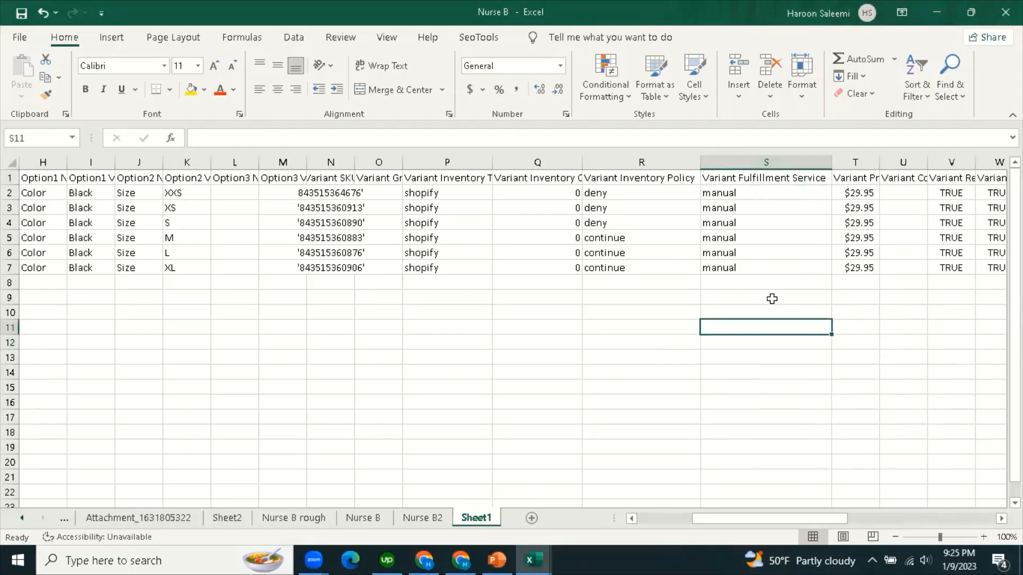
click(760, 179)
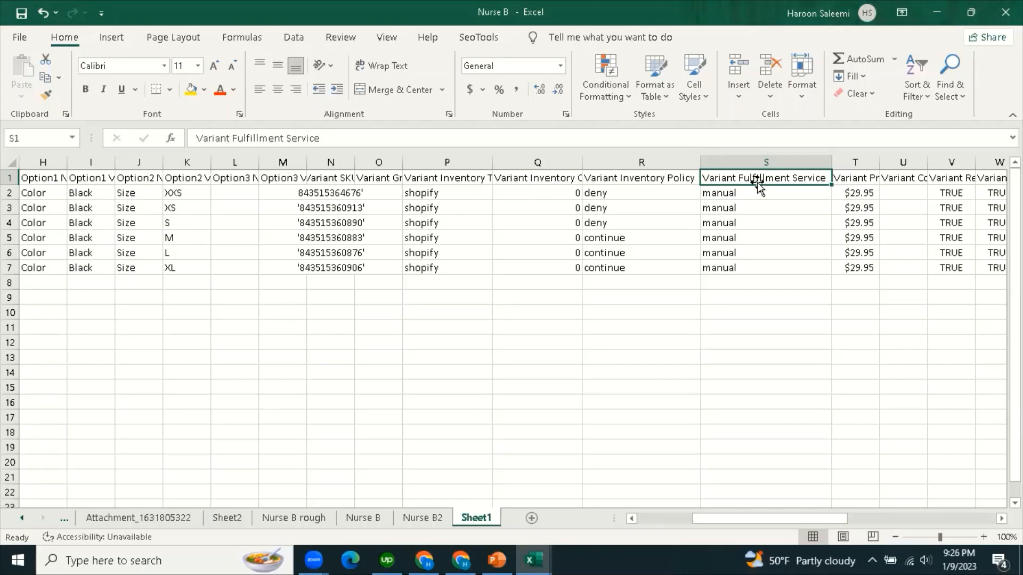
click(794, 329)
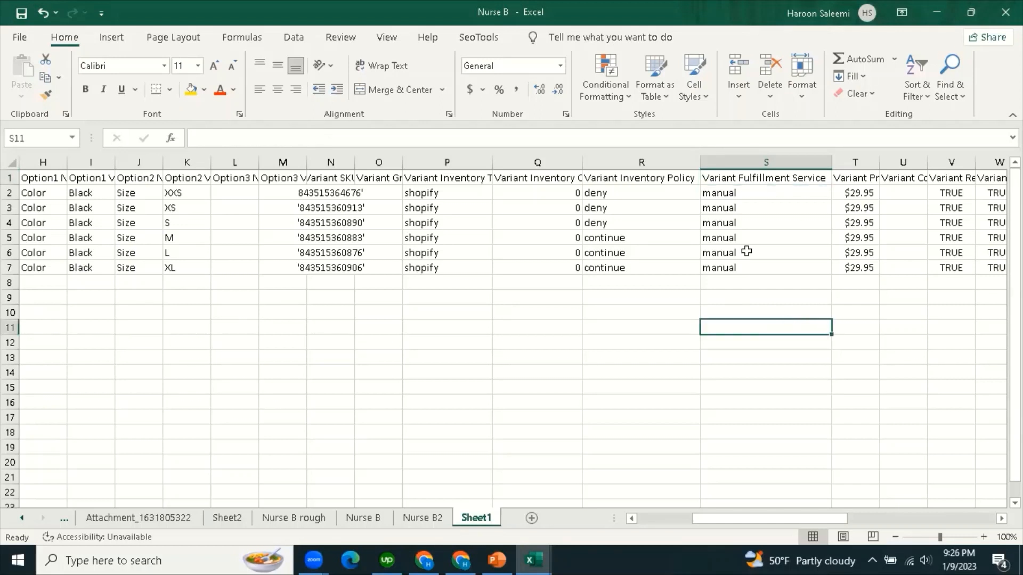
click(736, 197)
click(740, 267)
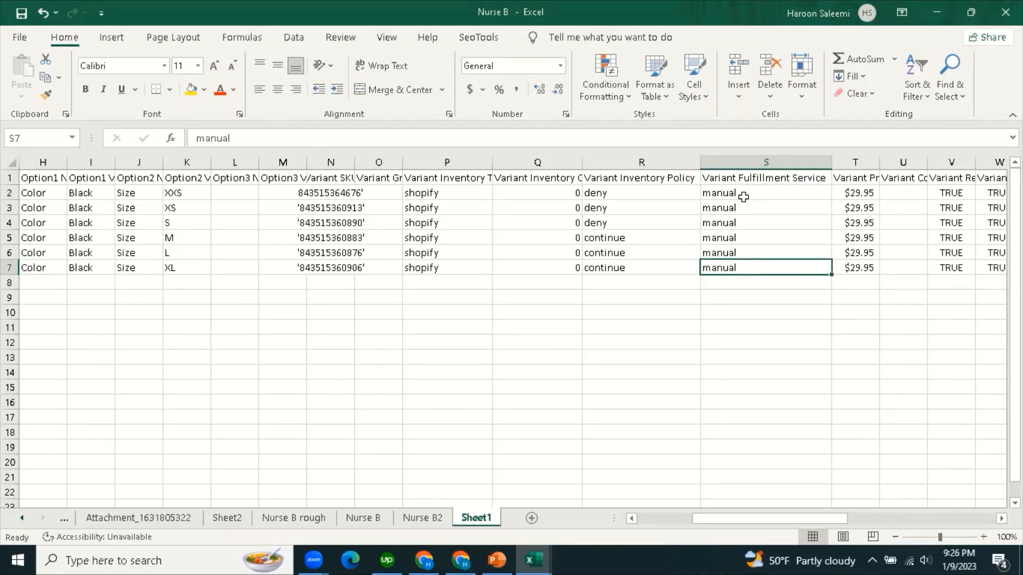
click(742, 196)
click(746, 252)
click(738, 195)
click(625, 324)
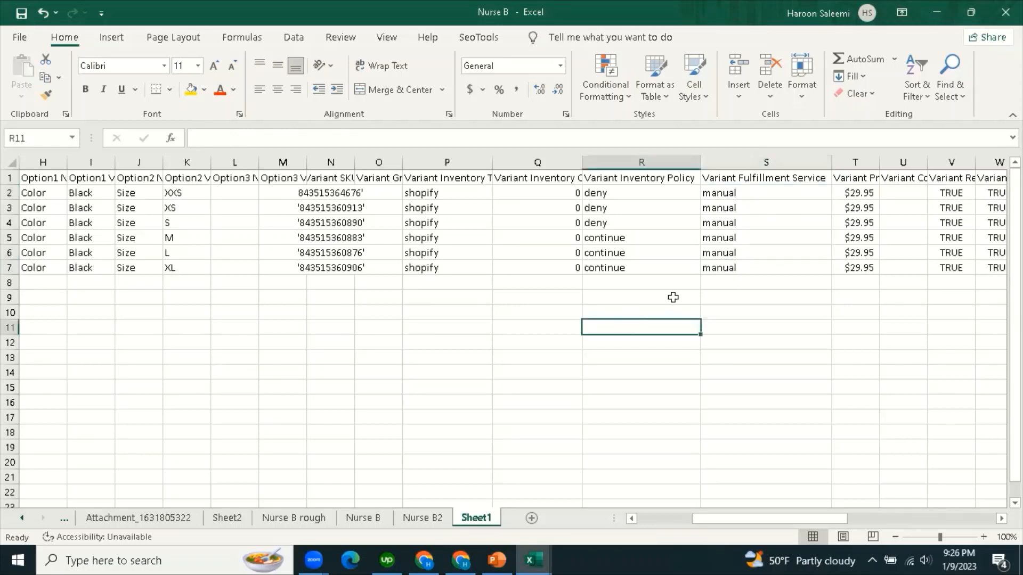
click(734, 218)
click(740, 194)
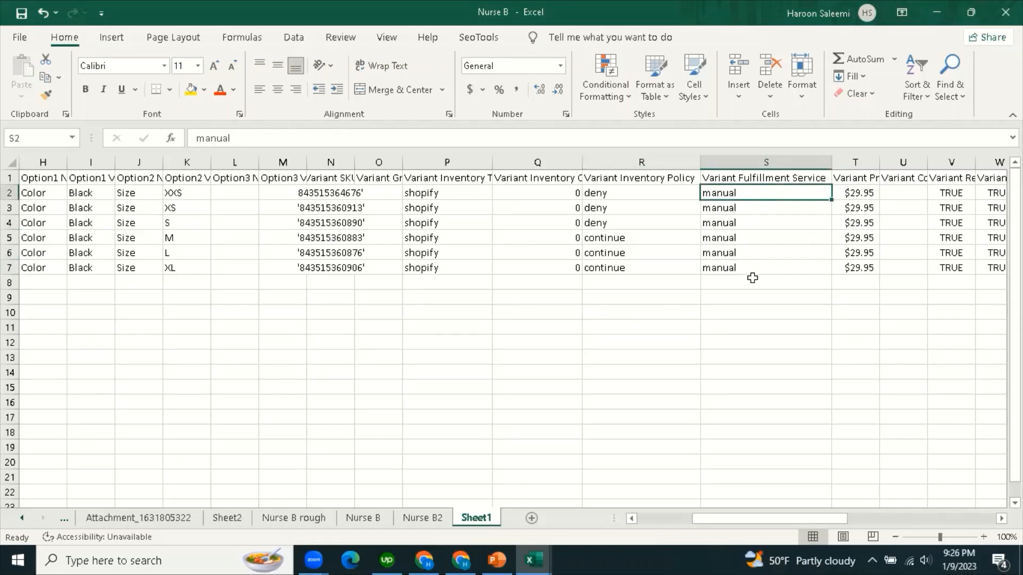
click(753, 177)
click(752, 251)
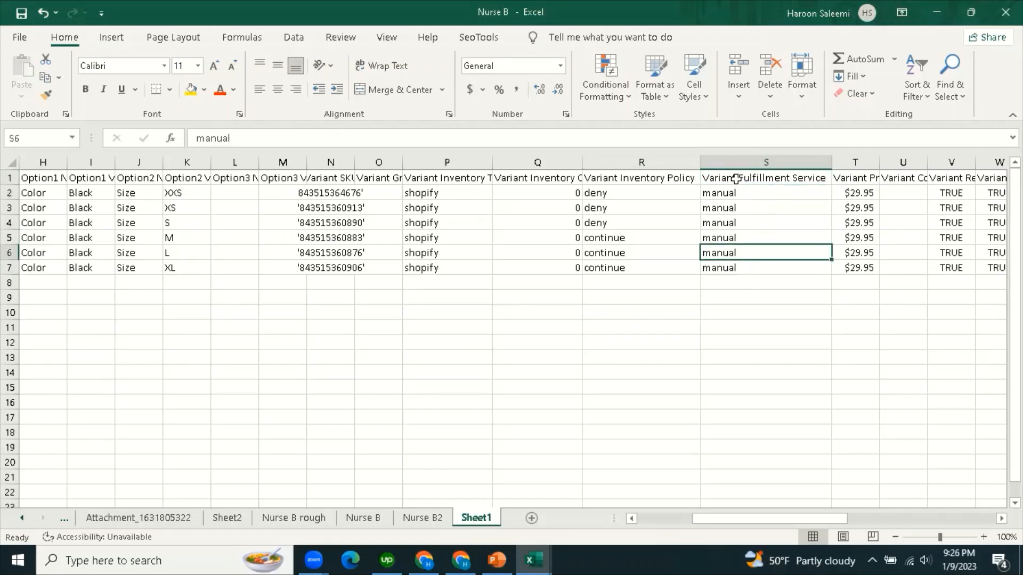
click(750, 195)
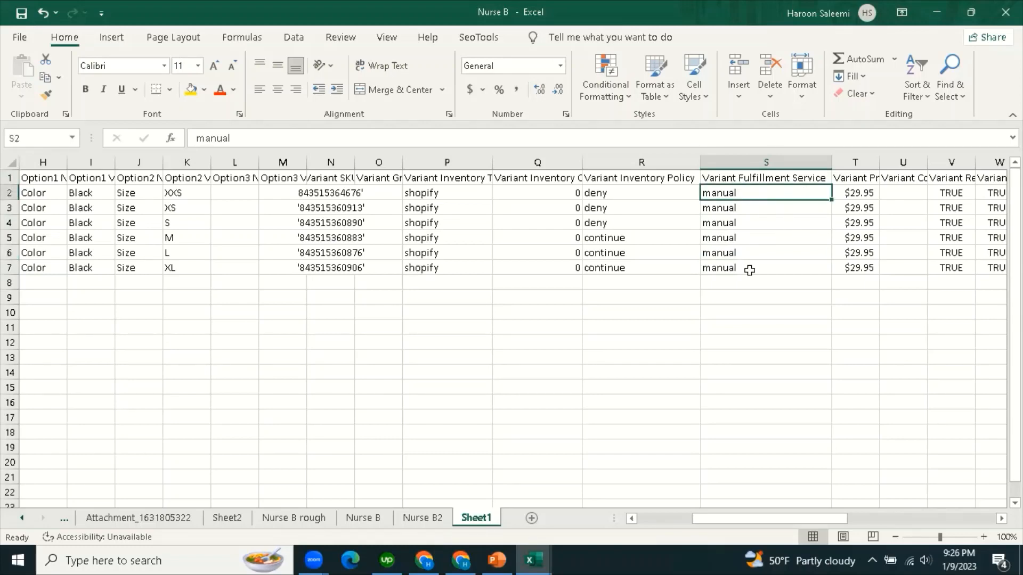
Auto-fit the widths of the Variant Price and Variant Compare At Price columns to show their full headings.
drag(807, 520, 847, 522)
click(752, 432)
click(631, 177)
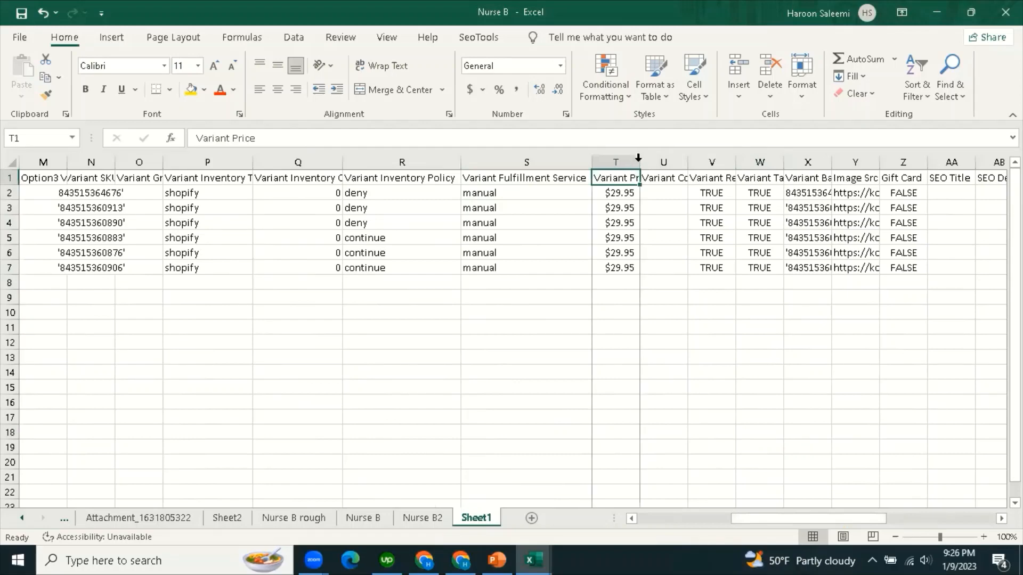
double_click(640, 162)
click(682, 309)
click(694, 162)
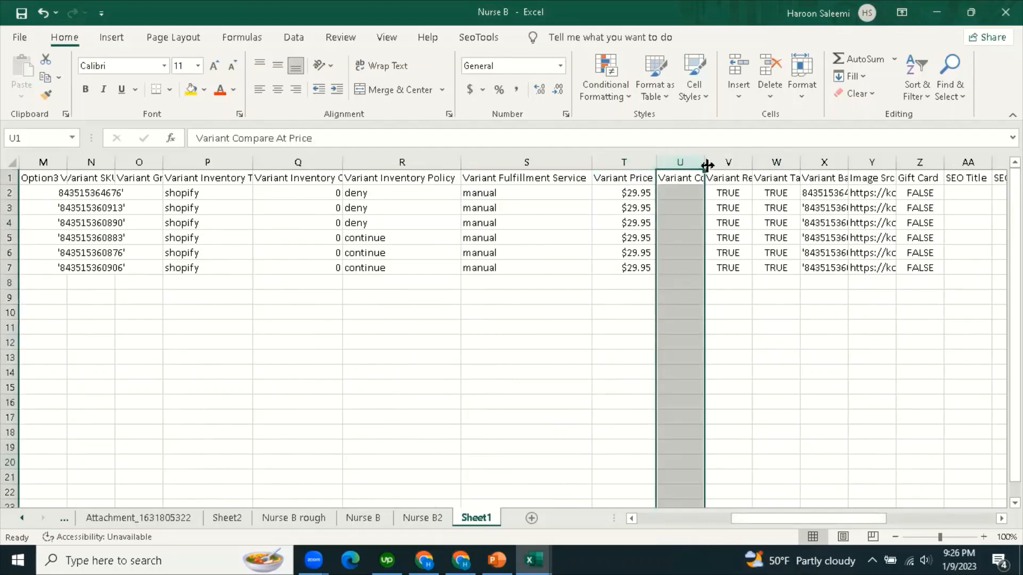
double_click(704, 162)
click(623, 357)
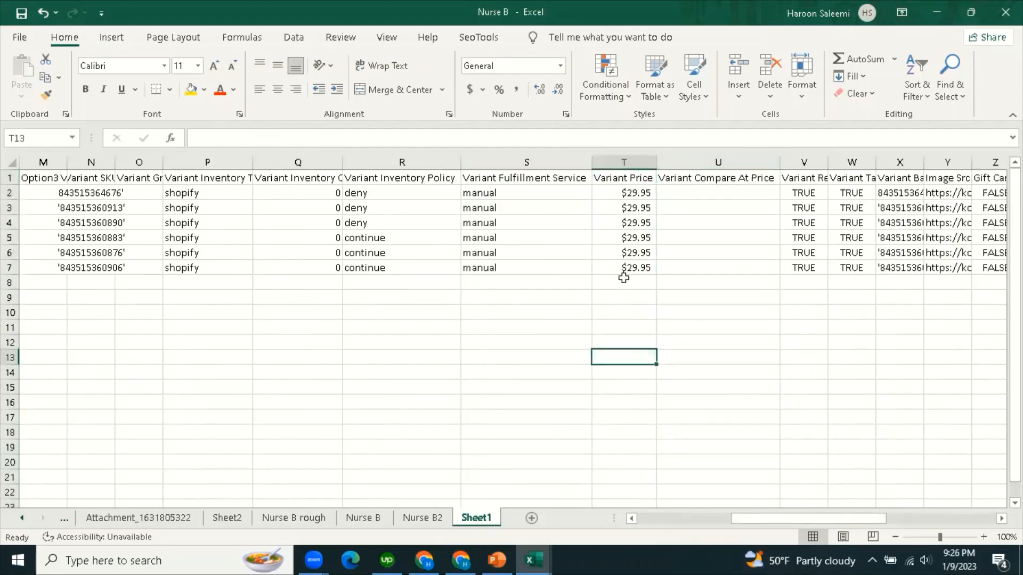
Compare the Variant Price column with the Variant Compare At Price column, focusing on the first variant's row.
click(631, 178)
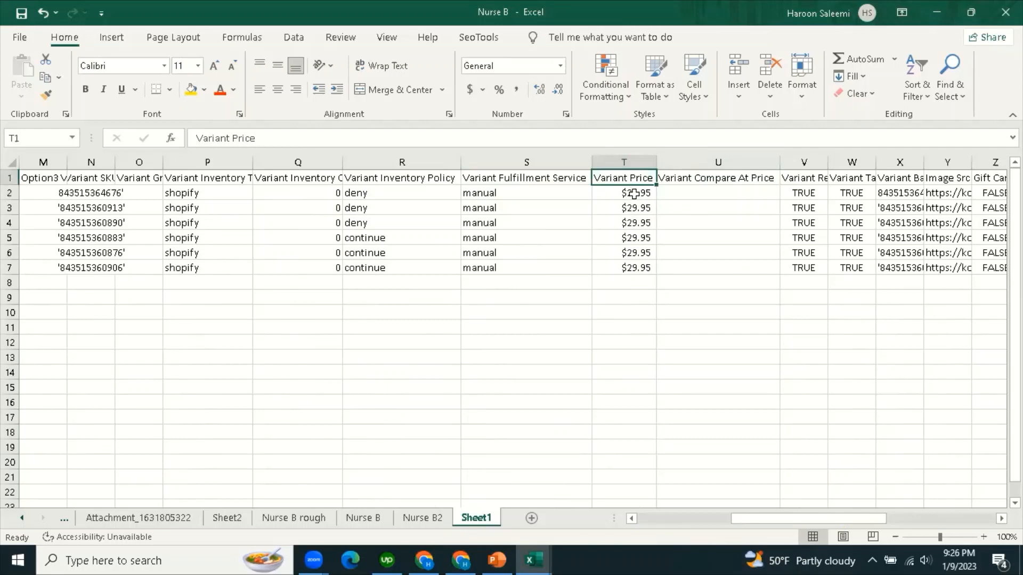
click(694, 180)
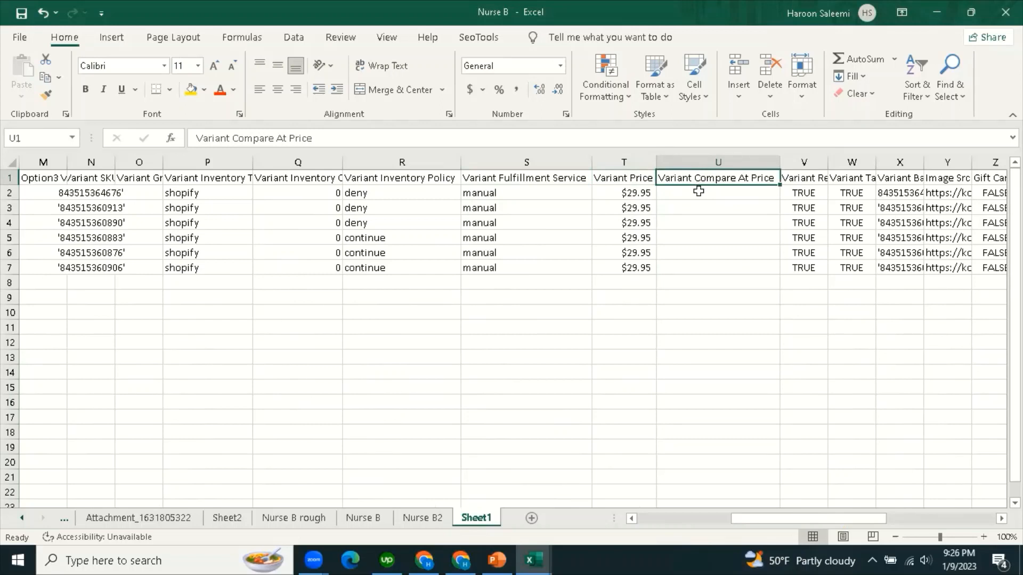
click(725, 197)
click(701, 286)
click(705, 197)
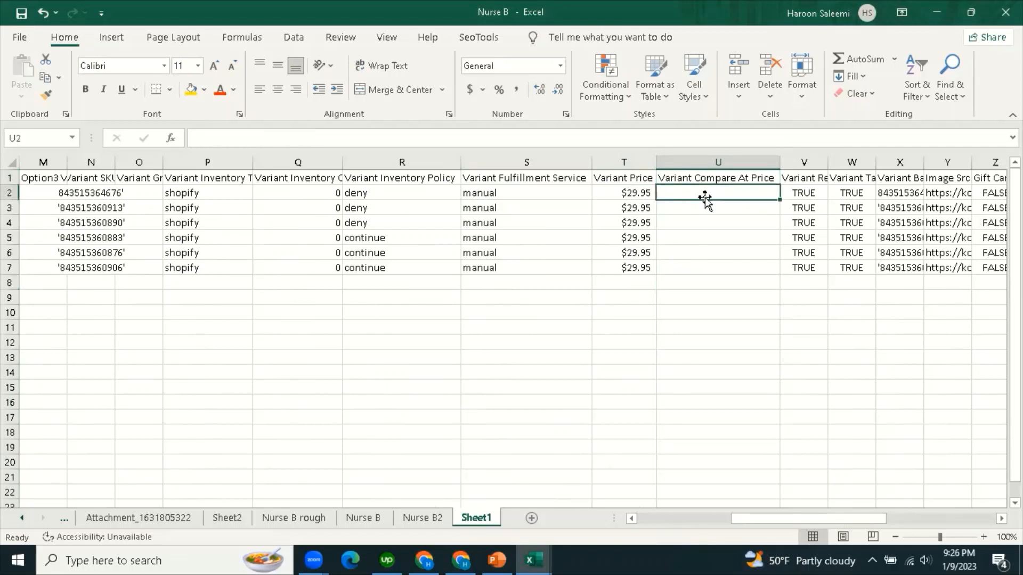
click(632, 196)
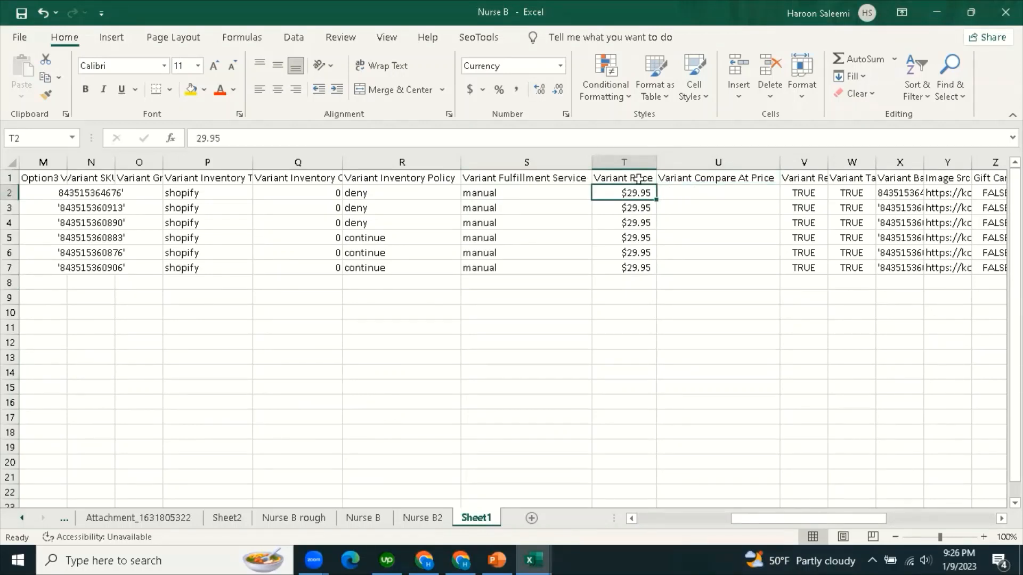
click(639, 177)
click(687, 193)
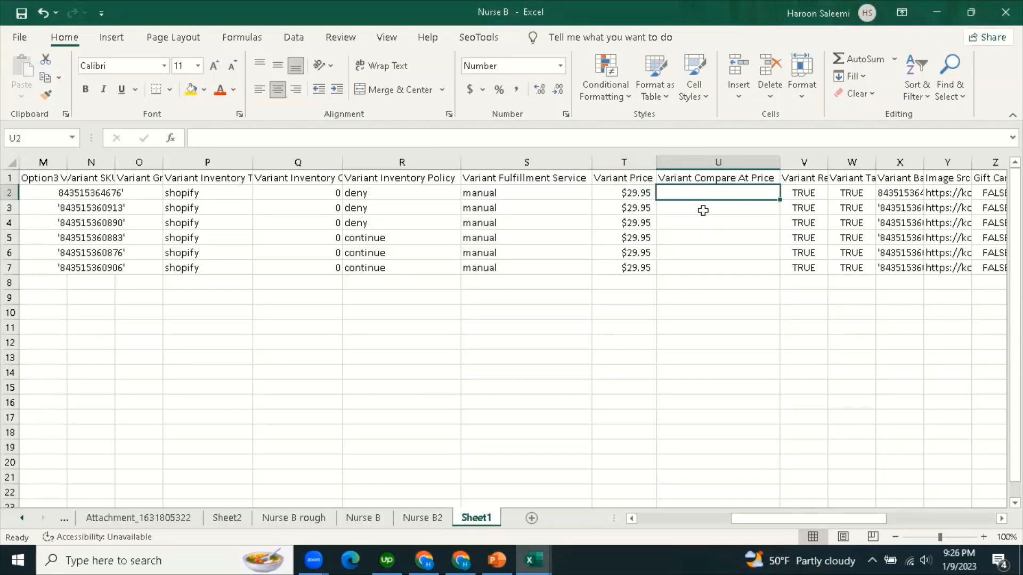
click(628, 196)
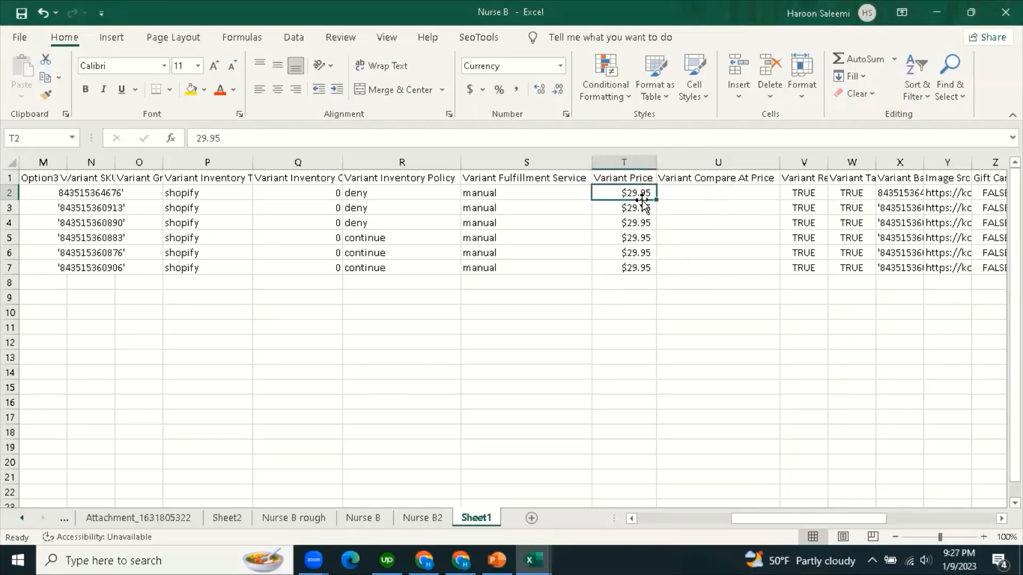
click(633, 327)
click(626, 195)
click(715, 193)
click(633, 194)
Set the Variant Price to 129.95 in cell T3 and 229.95 in cell T4.
double_click(630, 207)
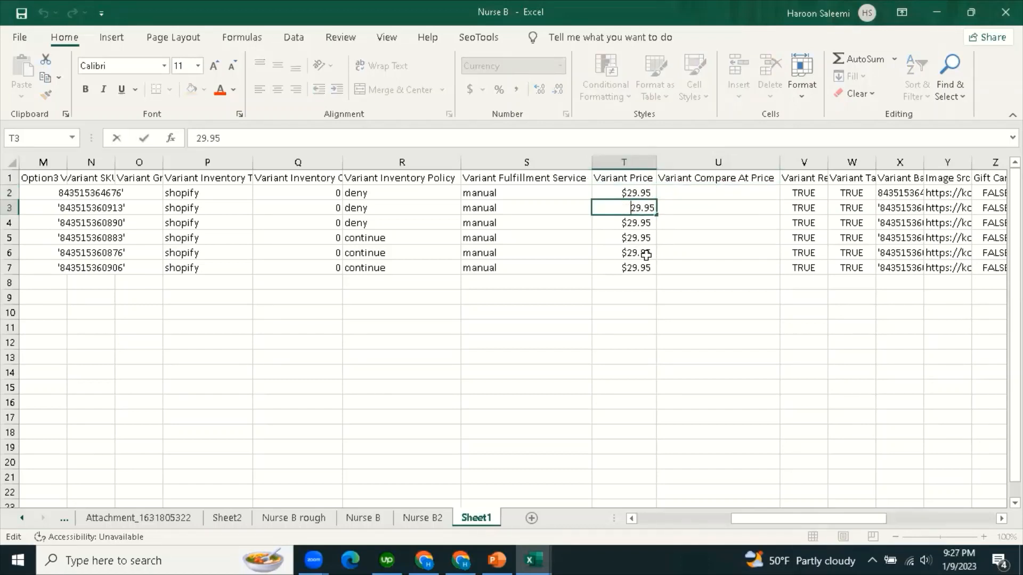
text(1)
key(Return)
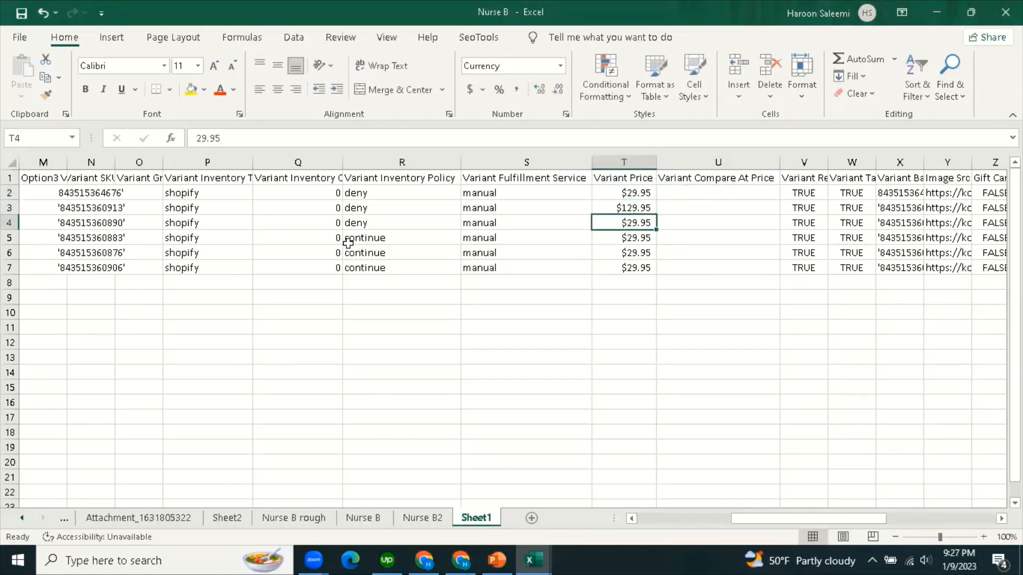
key(F2)
key(Home)
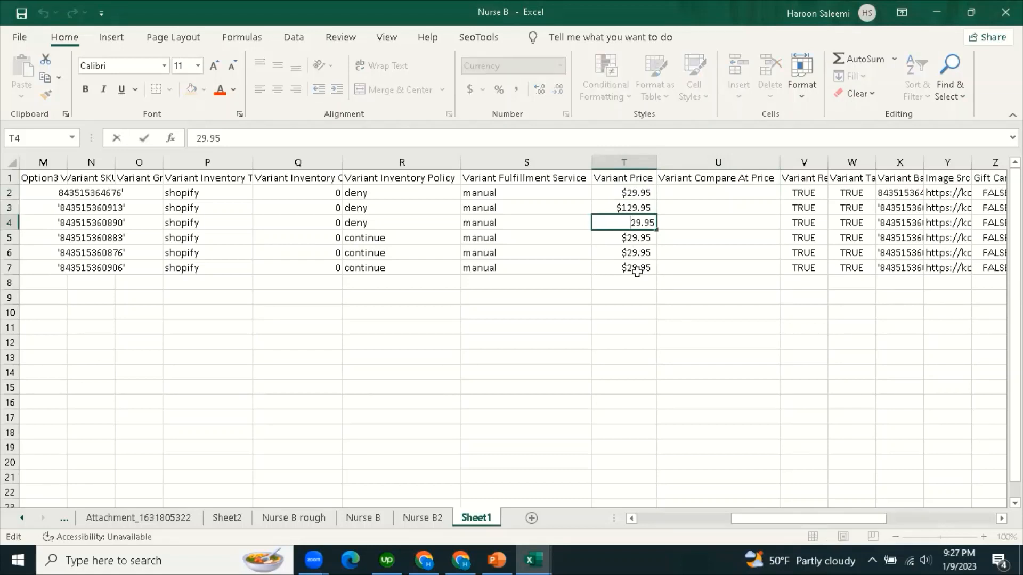
text(2)
click(633, 341)
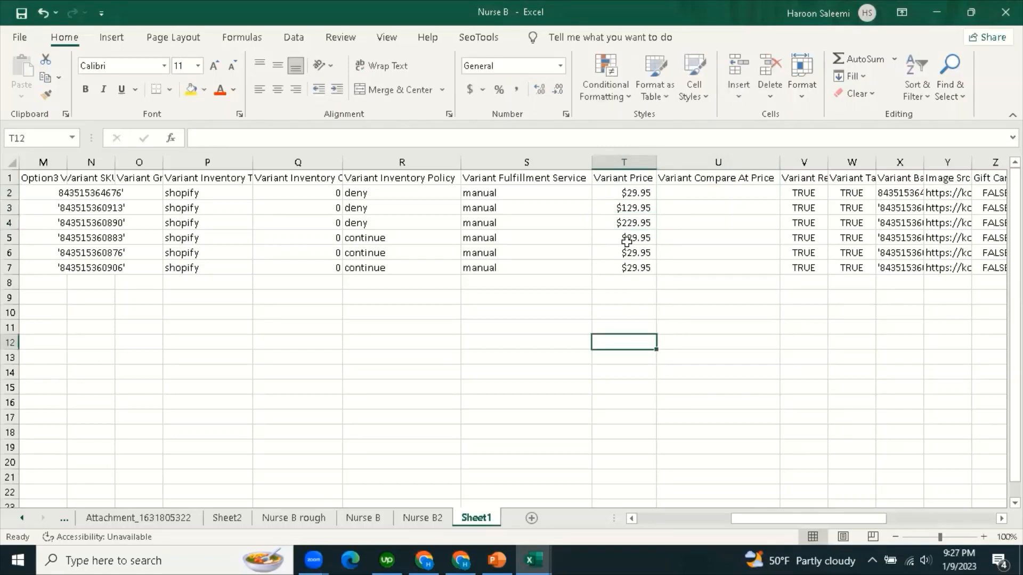
Set the Variant Price to 329.95 in cell T5, 429.95 in T6 and 529.95 in T7.
double_click(627, 238)
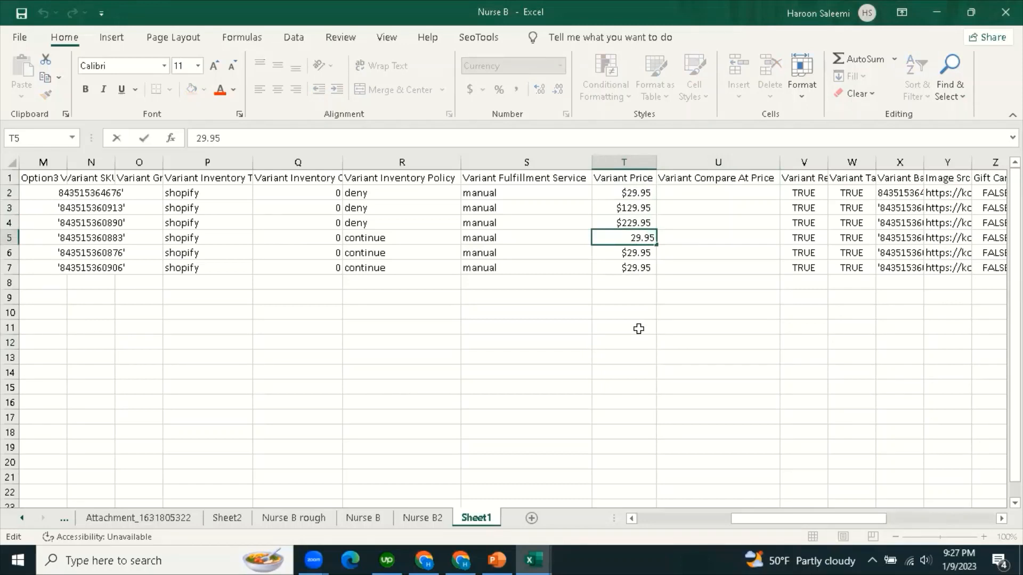
text(3)
key(Return)
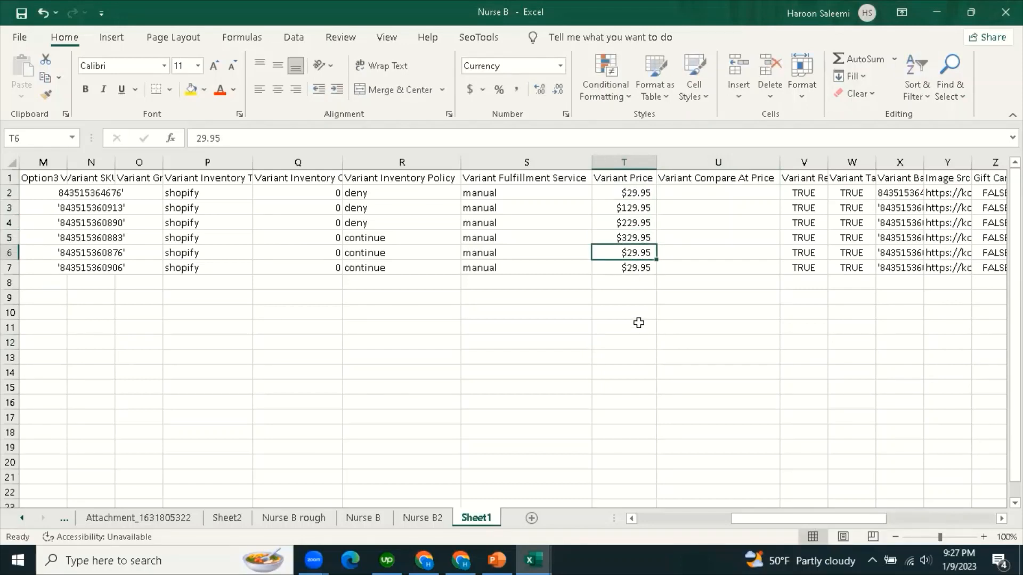
double_click(628, 252)
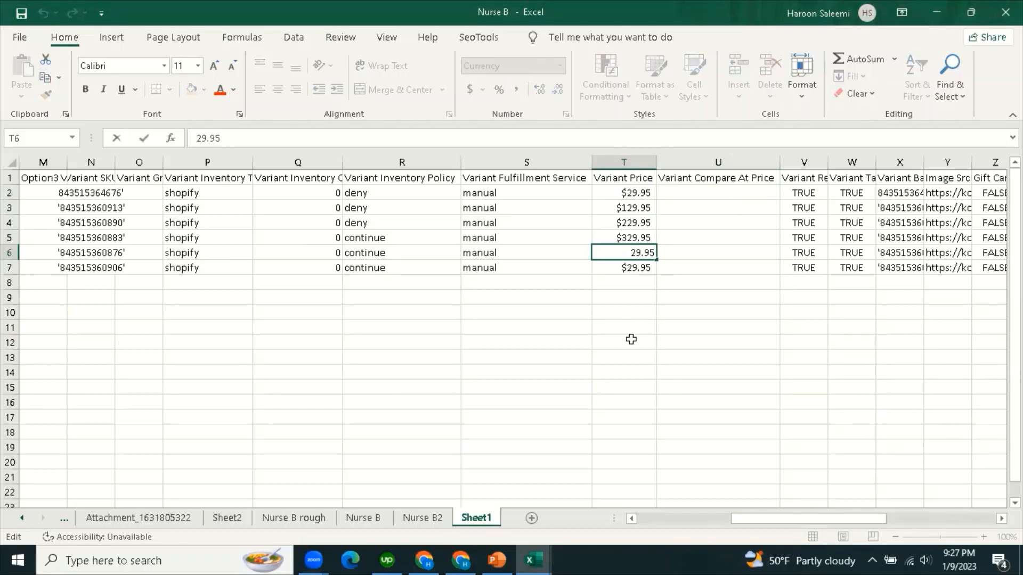
text(4)
key(Return)
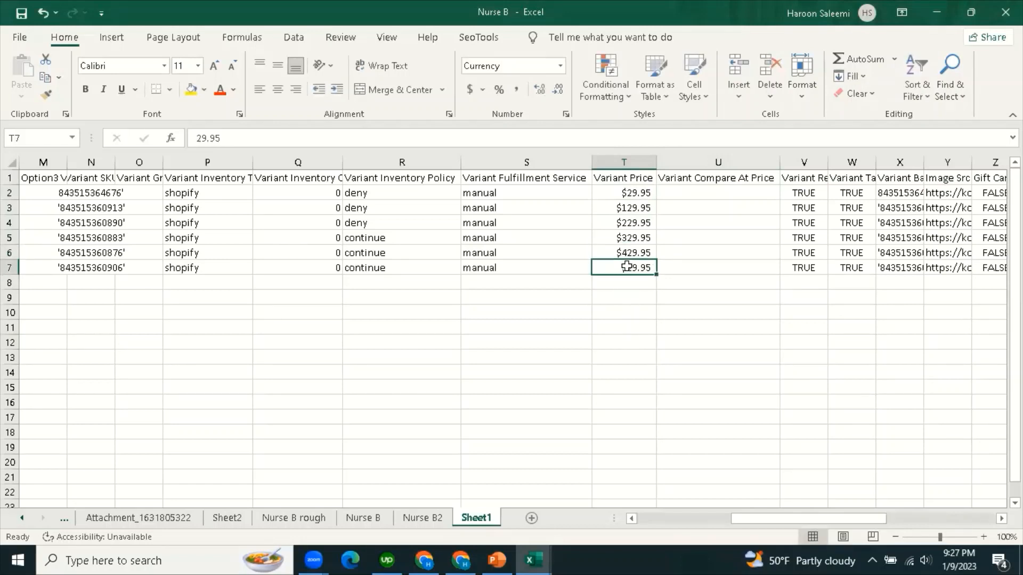
double_click(627, 267)
text(5)
key(Return)
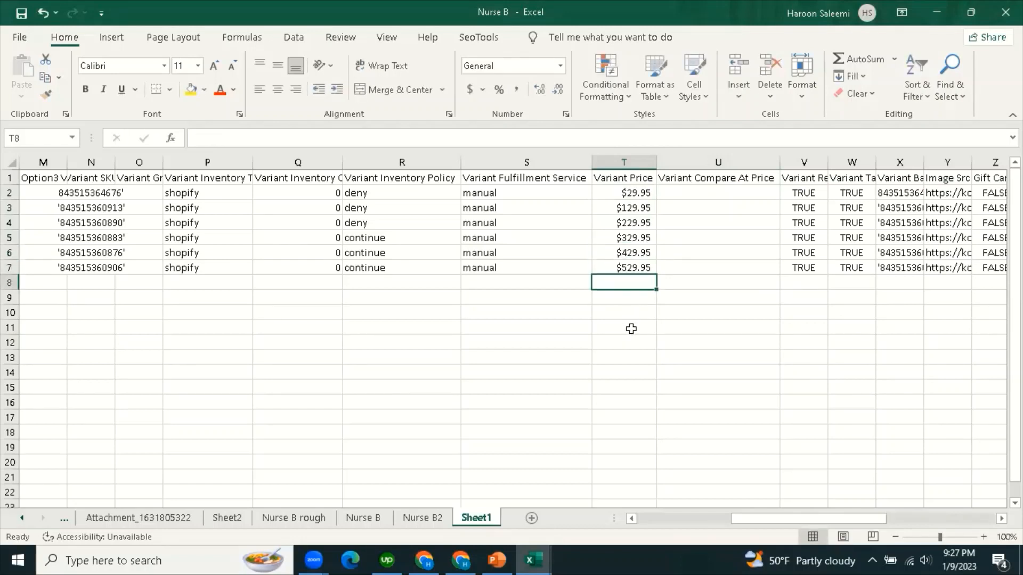
click(702, 405)
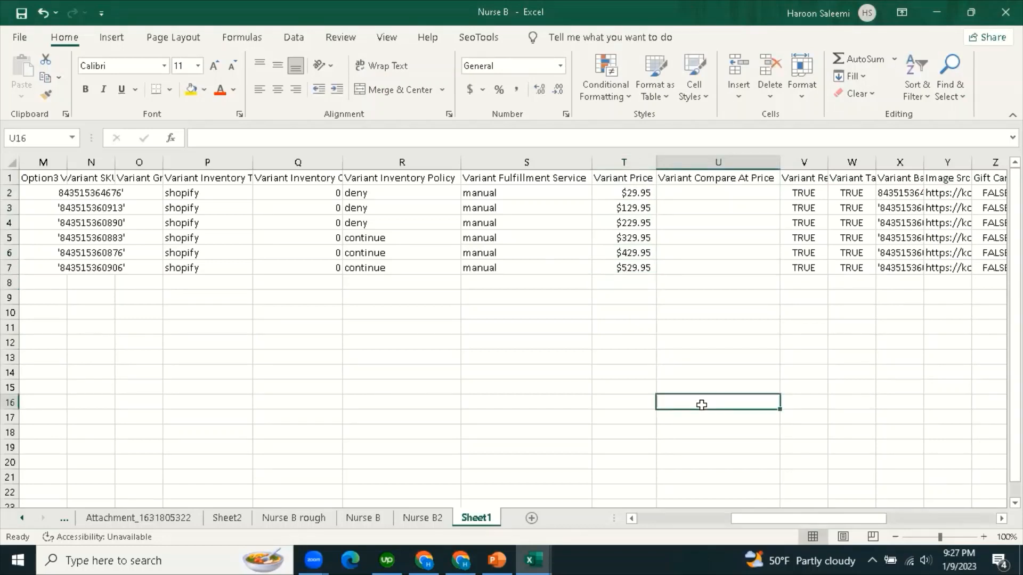
click(723, 195)
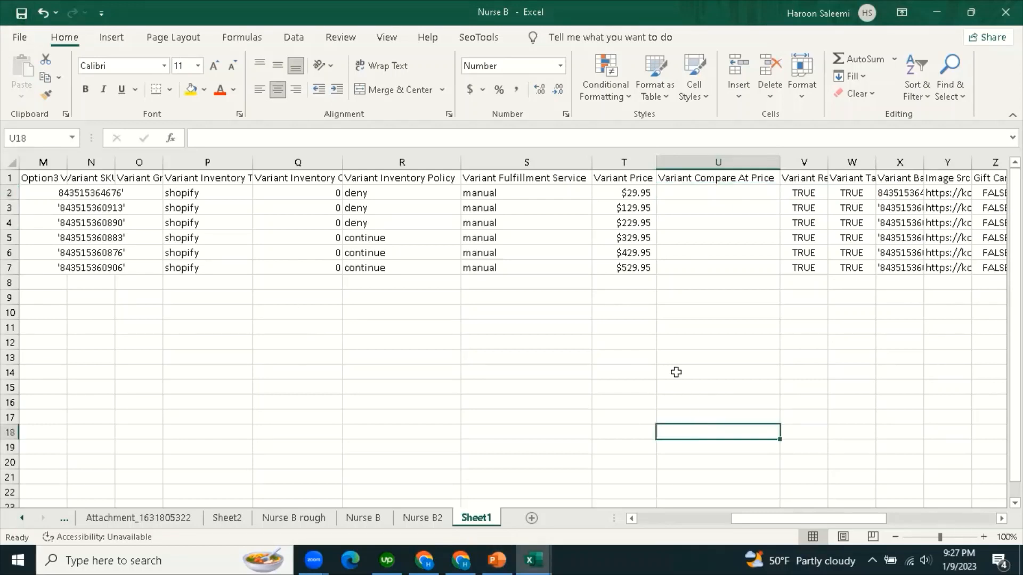
Switch to the Shopify help page on CSV files in Chrome and read the Variant Price and Variant Compare at Price descriptions.
click(663, 432)
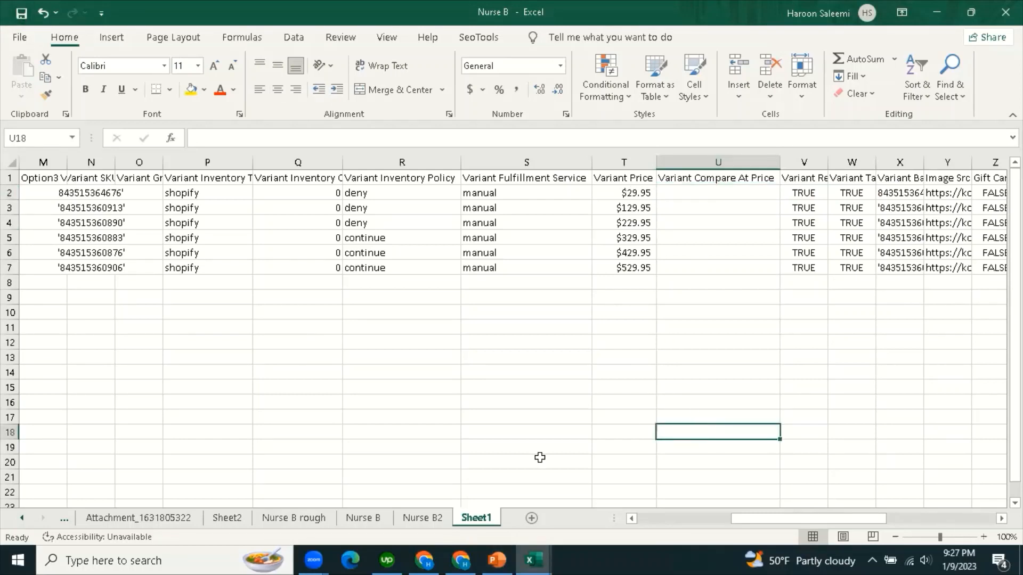
click(462, 559)
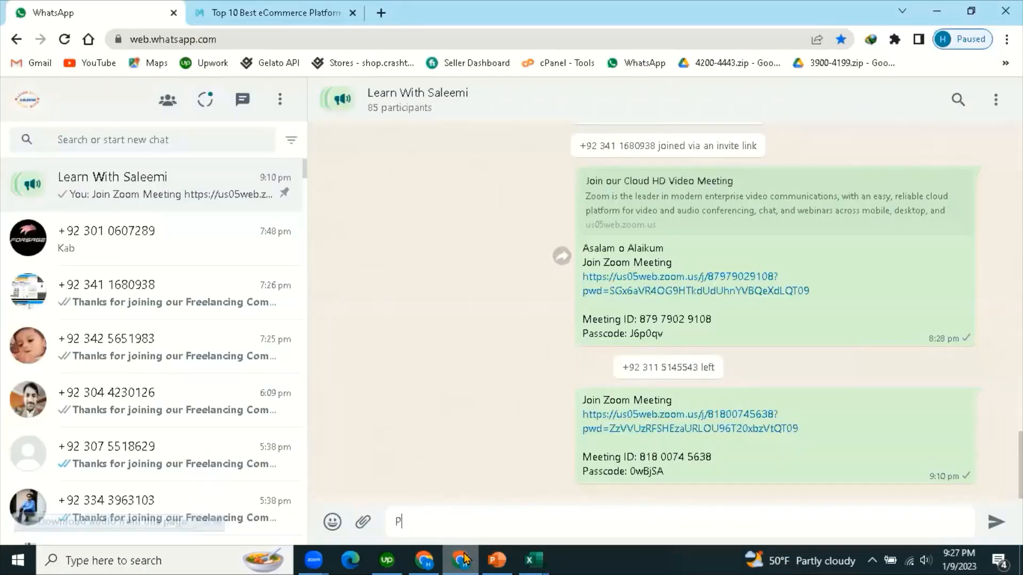
click(467, 558)
click(465, 559)
click(430, 558)
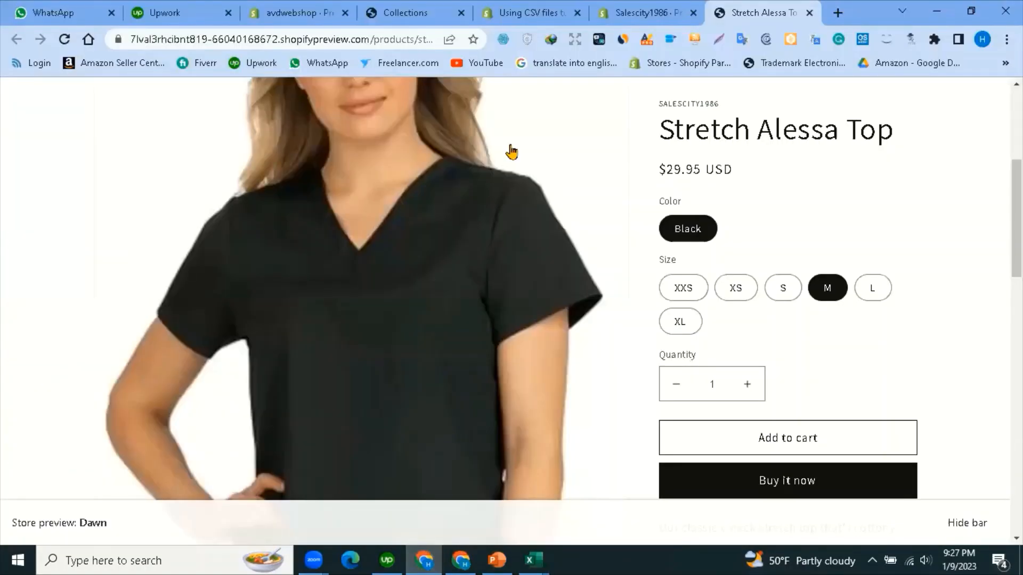
click(533, 13)
scroll(405, 421, down, 5)
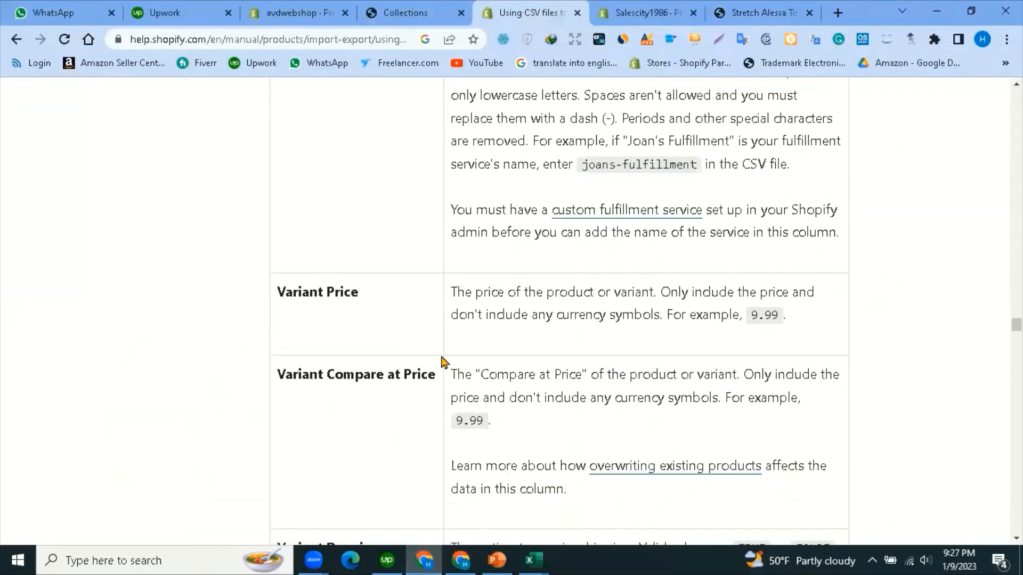
scroll(442, 363, up, 2)
scroll(501, 416, down, 2)
scroll(538, 347, down, 1)
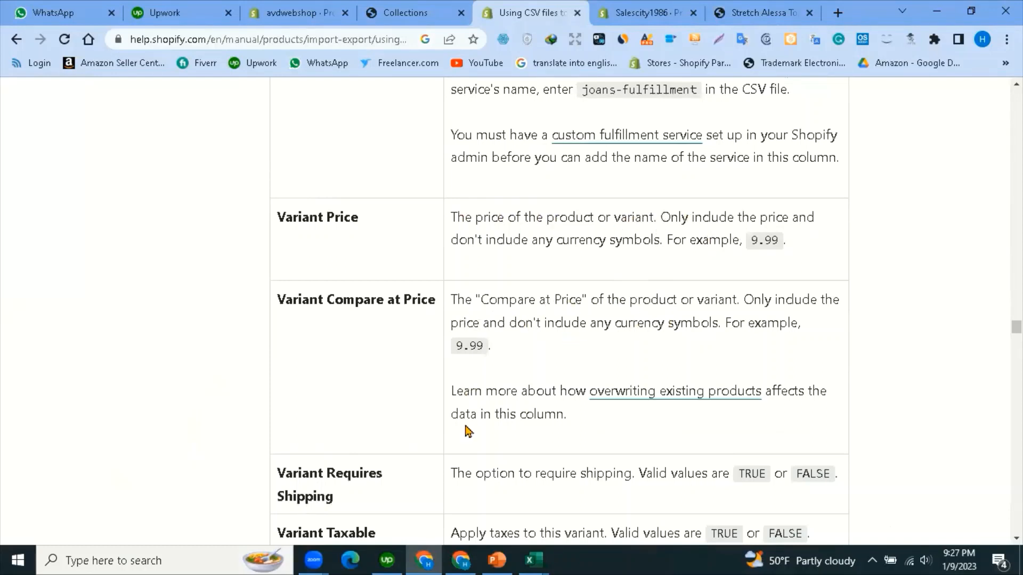
scroll(501, 415, down, 1)
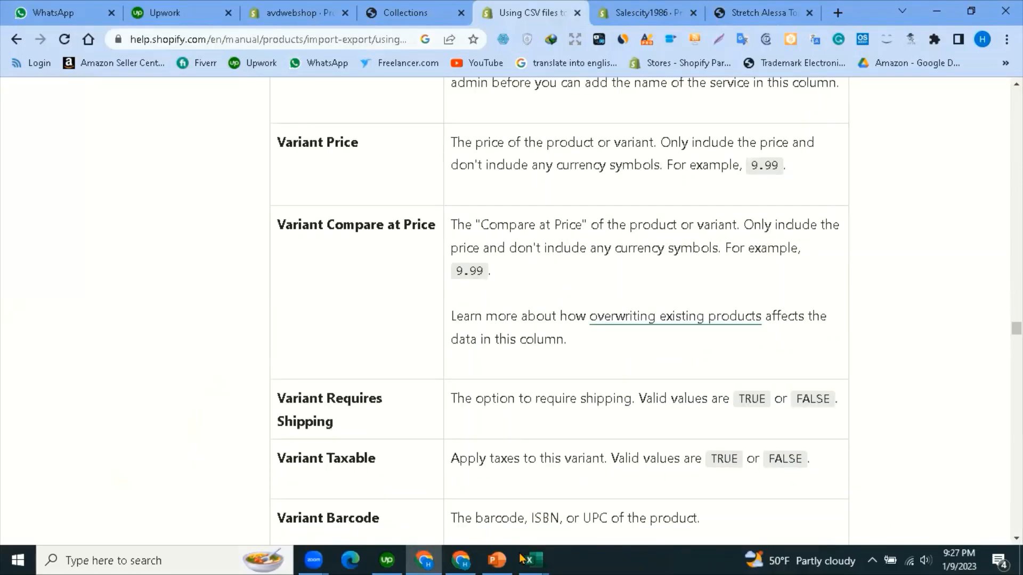
Switch back to Sheet1 of the Nurse B workbook in Excel.
click(460, 560)
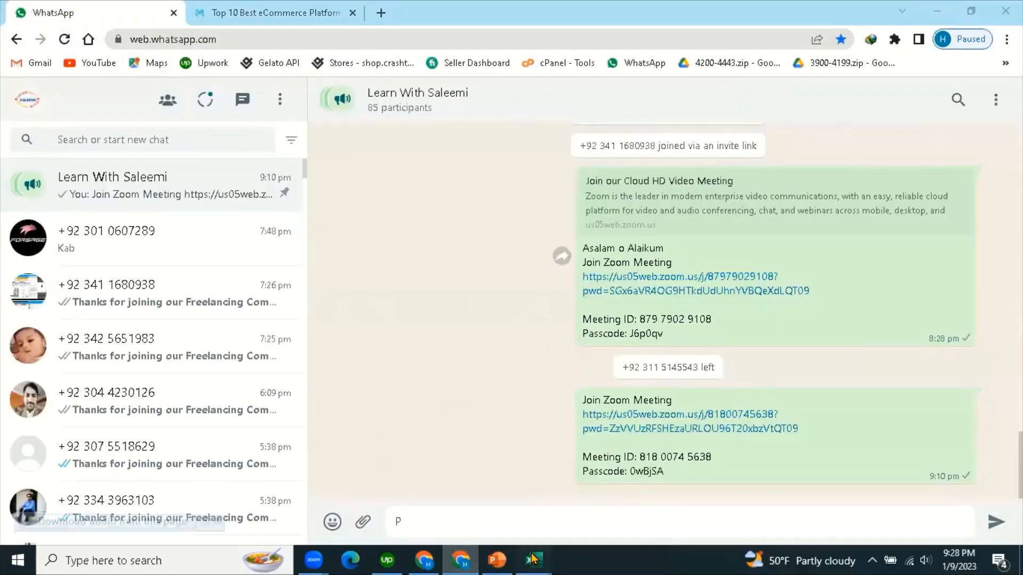
mouse_move(533, 558)
click(616, 517)
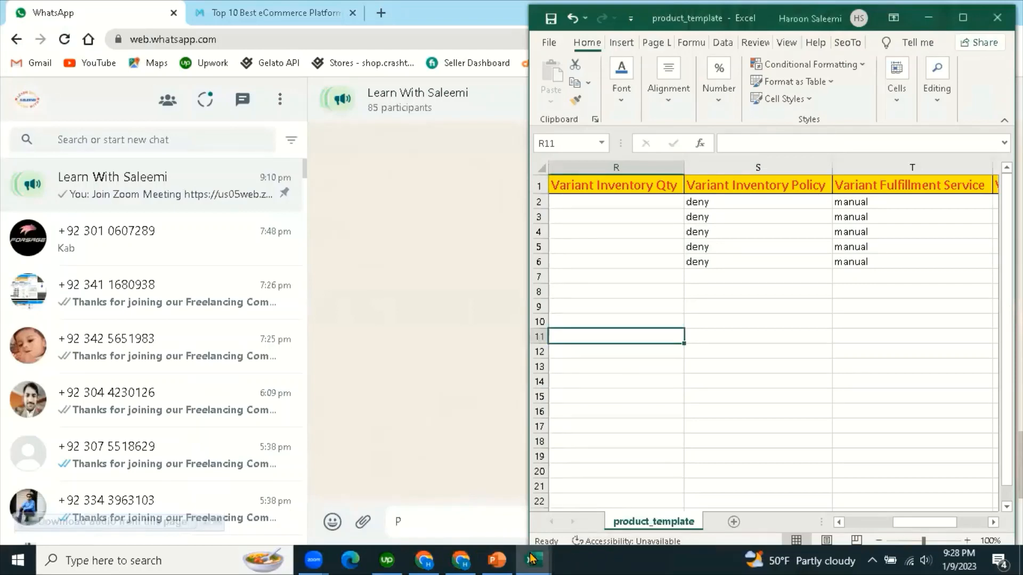
click(505, 503)
click(730, 354)
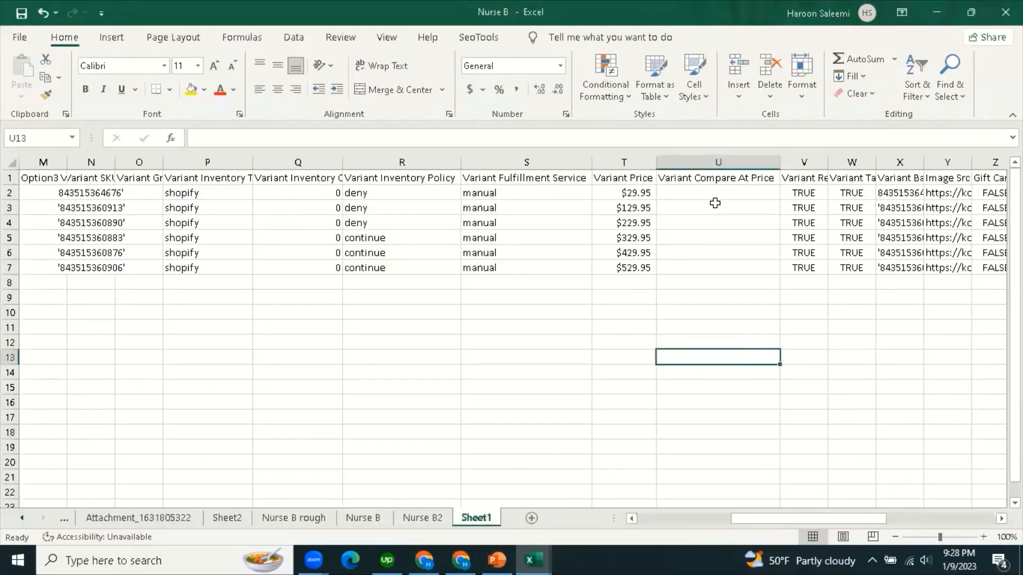
Compare the Variant Price values in T2:T7 with the Variant Compare At Price cells beside them.
click(708, 189)
click(722, 178)
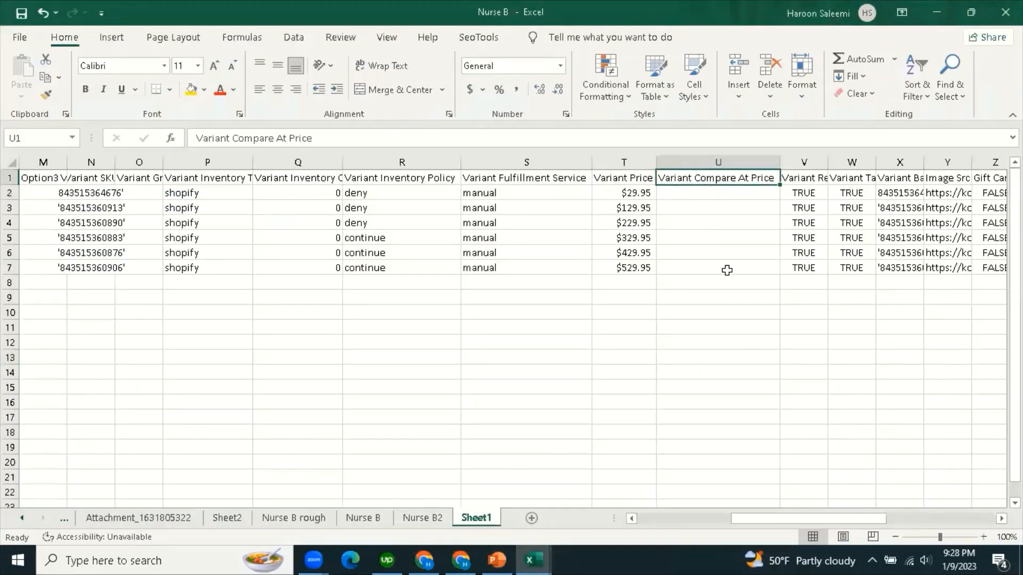
click(726, 270)
click(707, 194)
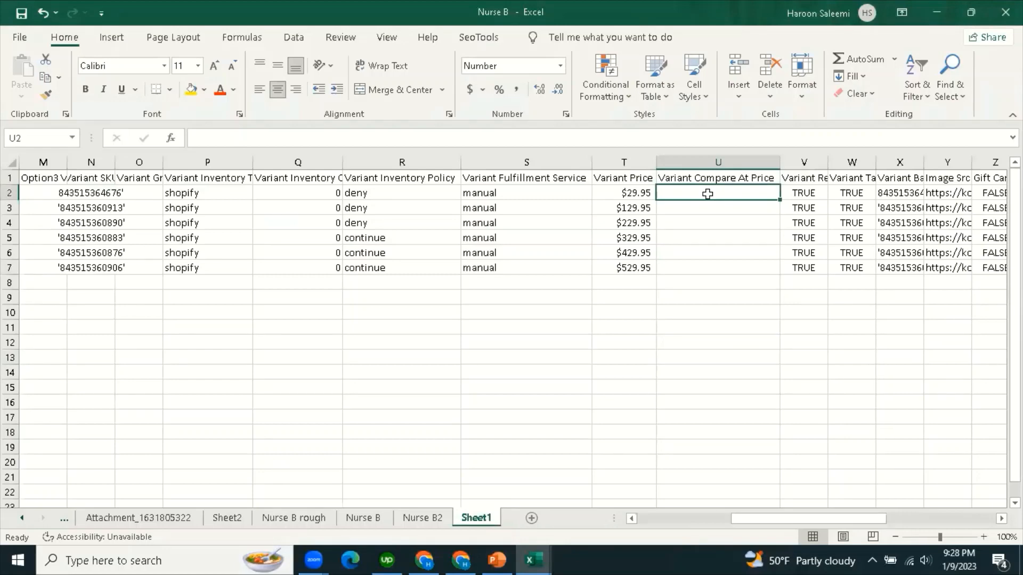
click(700, 263)
click(700, 195)
drag(636, 189, 640, 267)
click(692, 342)
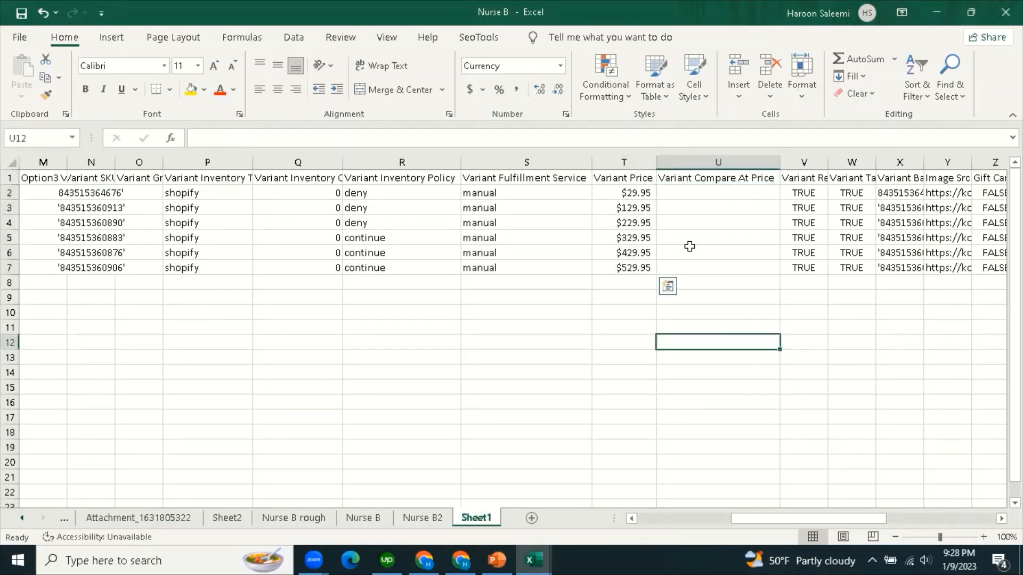
click(698, 178)
click(696, 195)
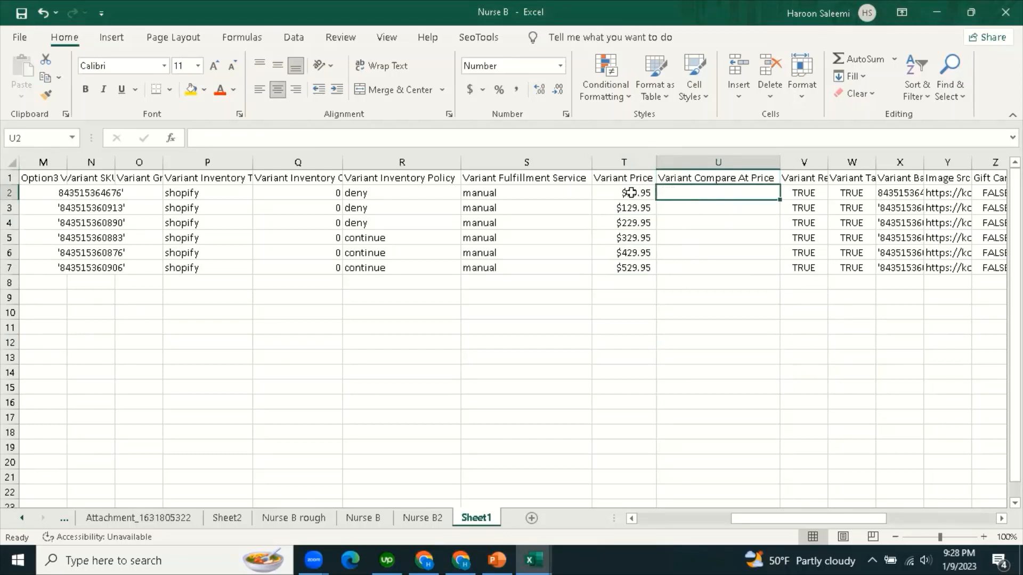
drag(630, 193, 634, 267)
Set the Variant Compare At Price to 45 in cell U2, 145 in U3 and 245 in U4.
click(721, 193)
text(45)
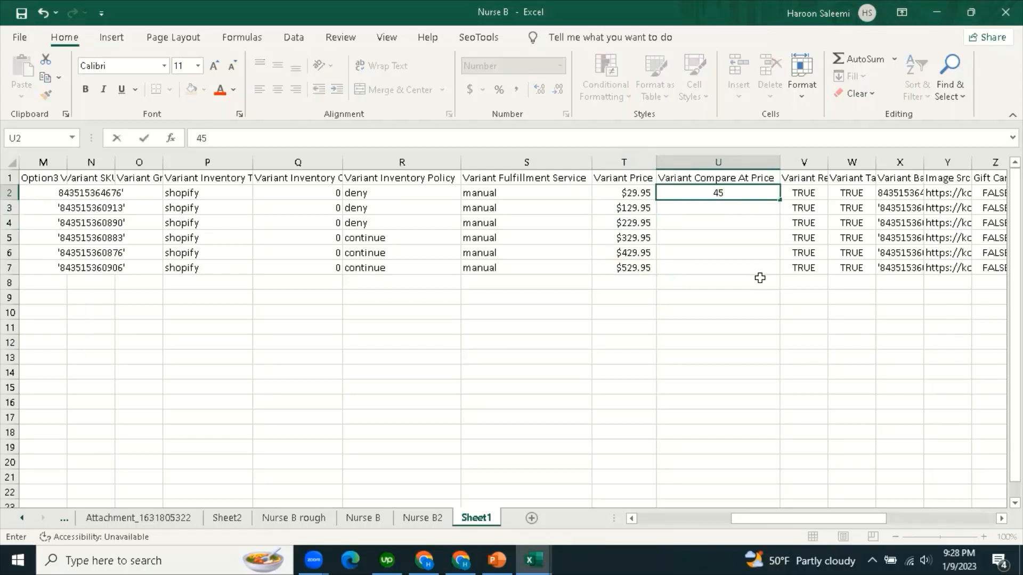
click(760, 278)
click(741, 192)
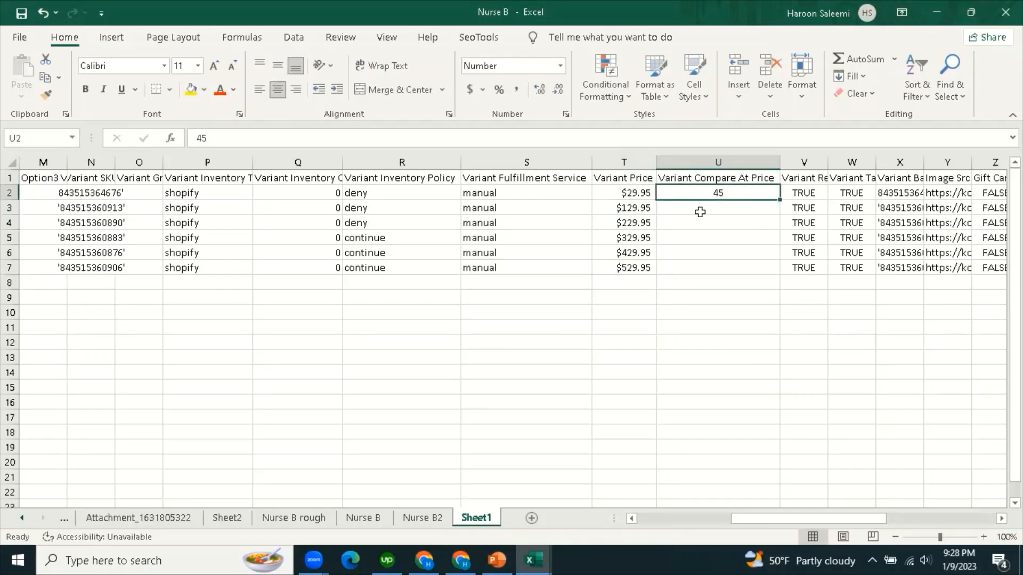
click(718, 208)
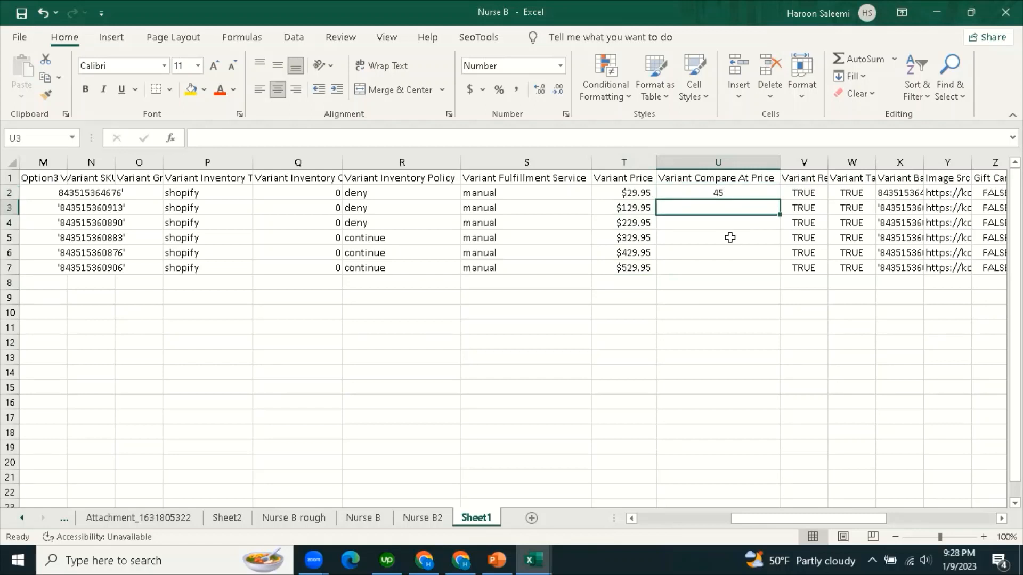
text(145)
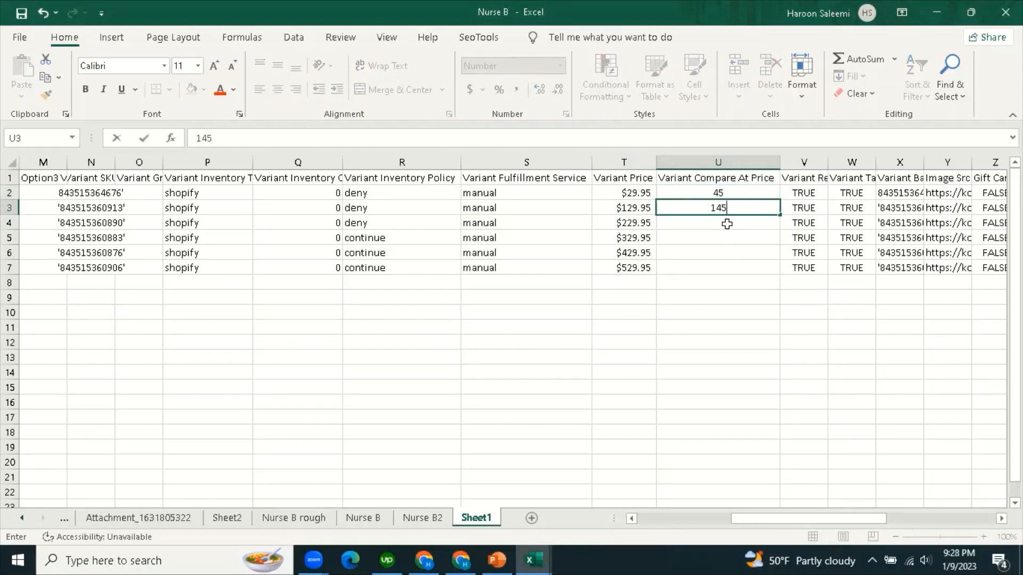
click(727, 224)
text(245)
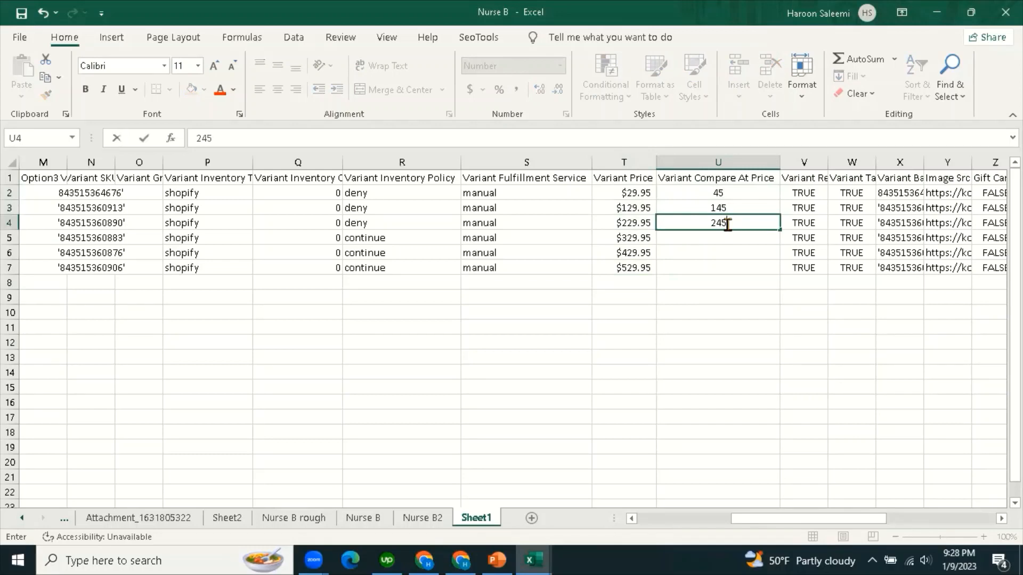
key(Return)
Set the Variant Compare At Price to 345 in cell U5, 445 in U6 and 545 in U7.
text(3)
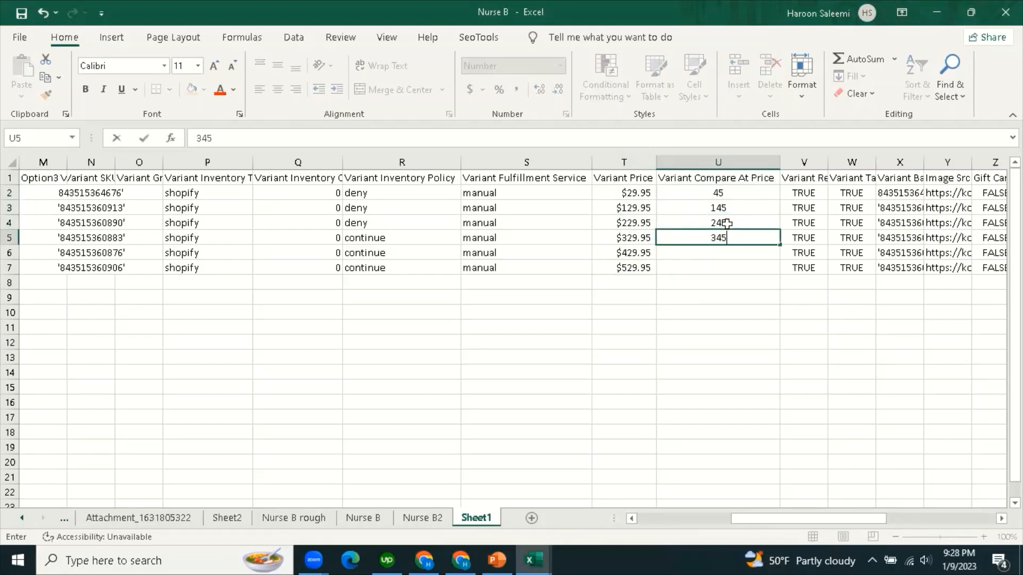
text(45)
key(Return)
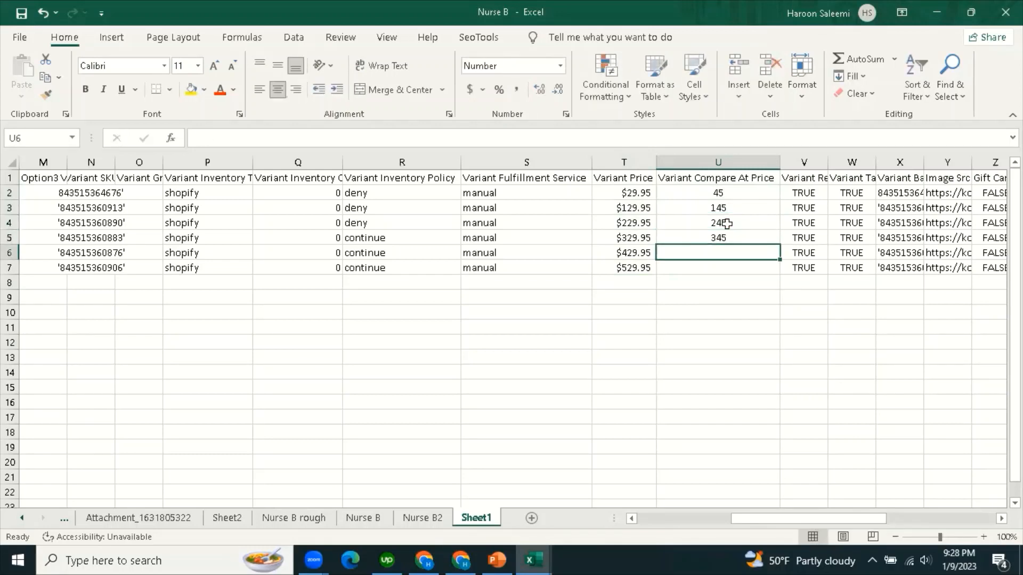
text(445)
key(Return)
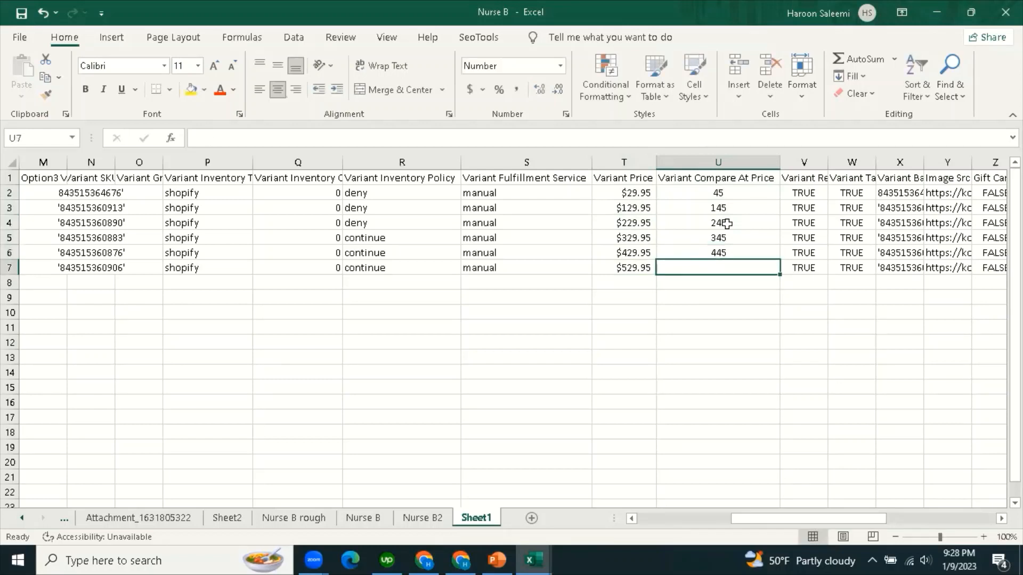
text(545)
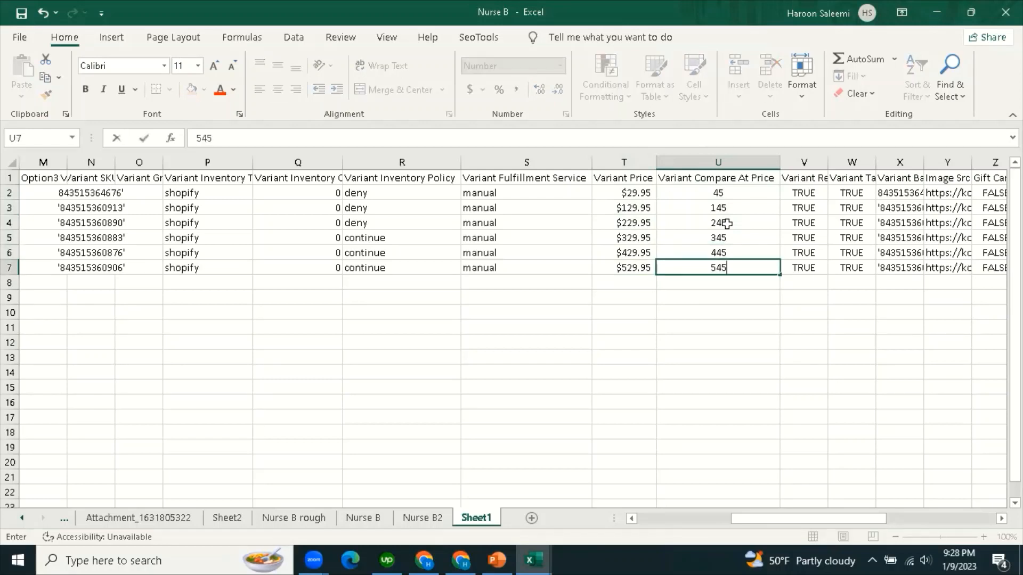
click(678, 390)
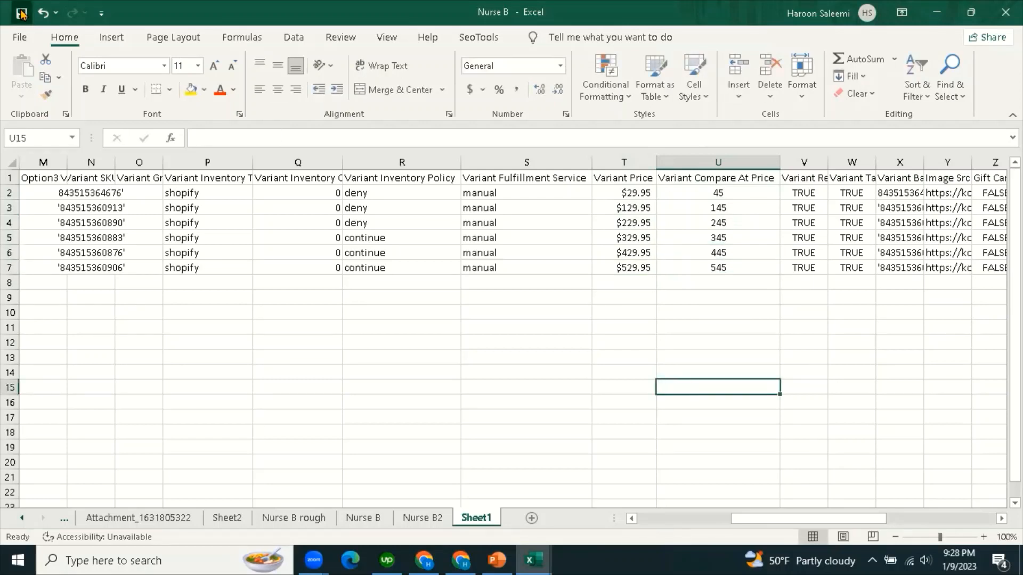
click(542, 326)
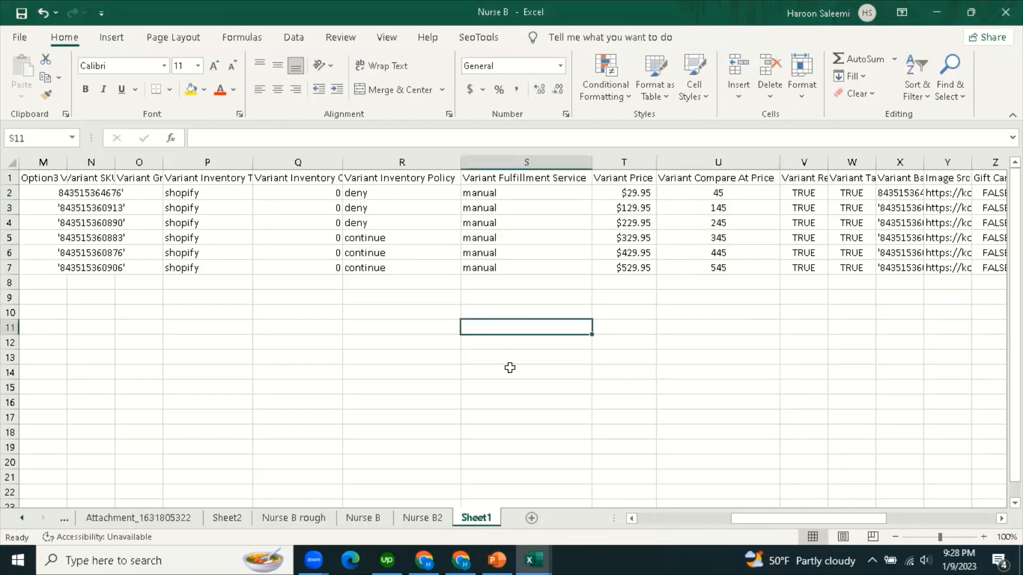
Switch to the Shopify admin in Chrome and start a product import by CSV from the Products page.
click(468, 558)
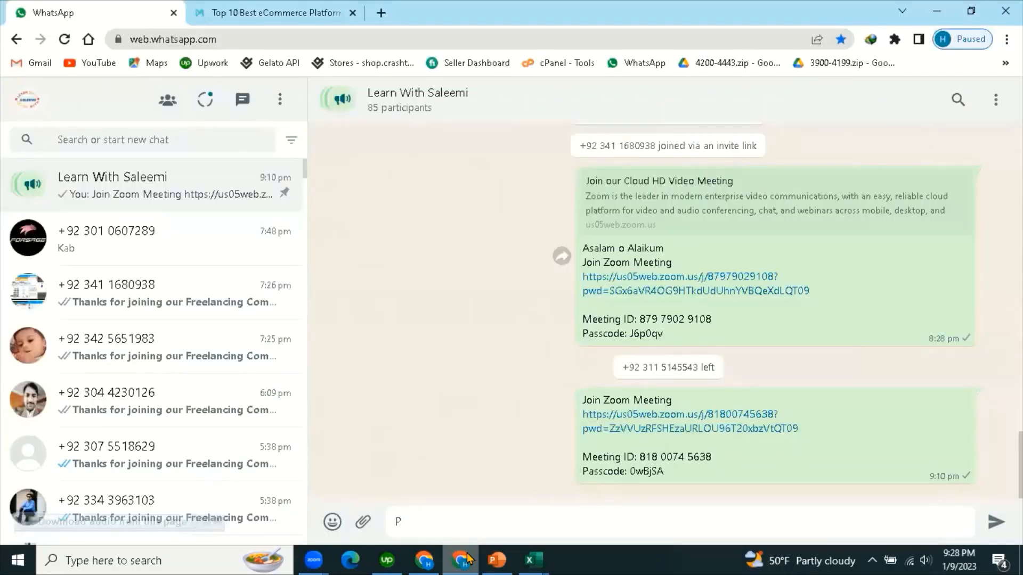
click(424, 559)
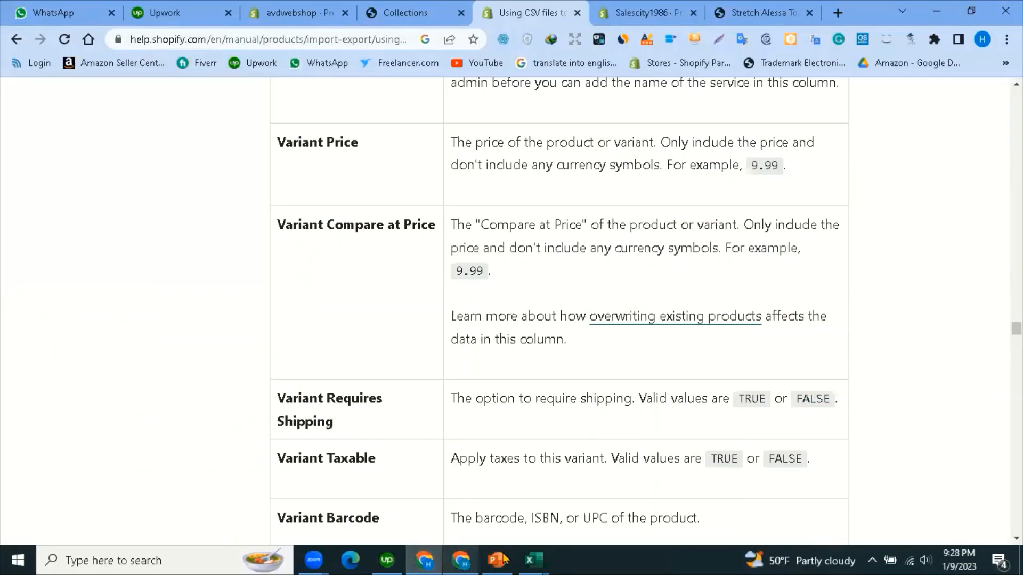
click(652, 7)
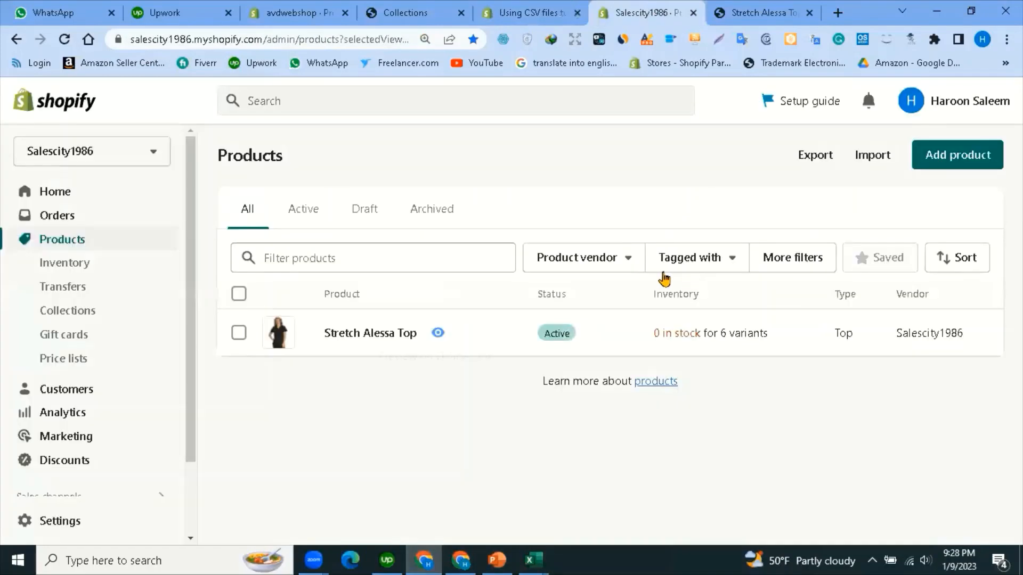
click(877, 158)
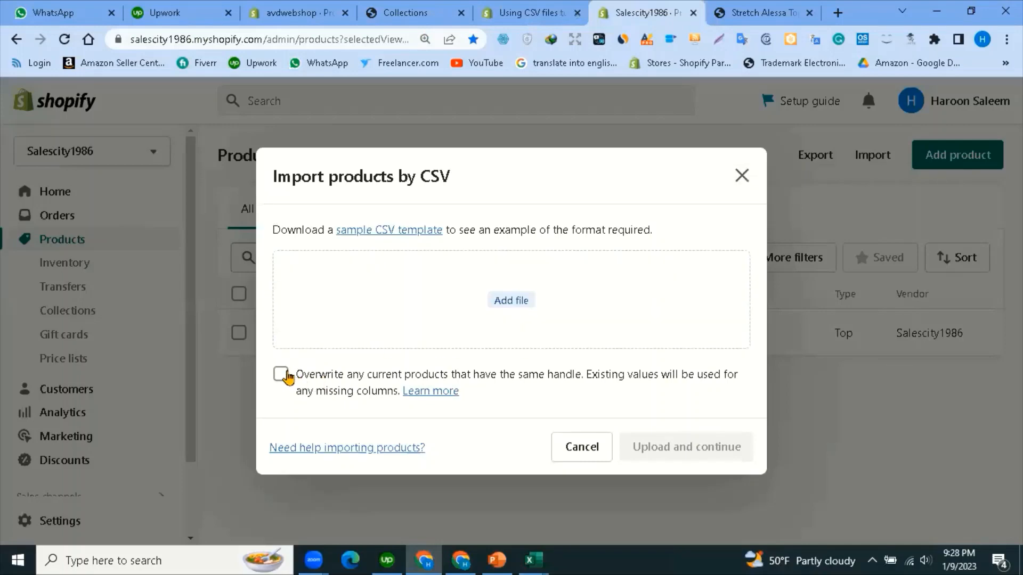
Enable overwriting of current products with the same handle and upload the Nurse B CSV file from the Desktop.
click(283, 375)
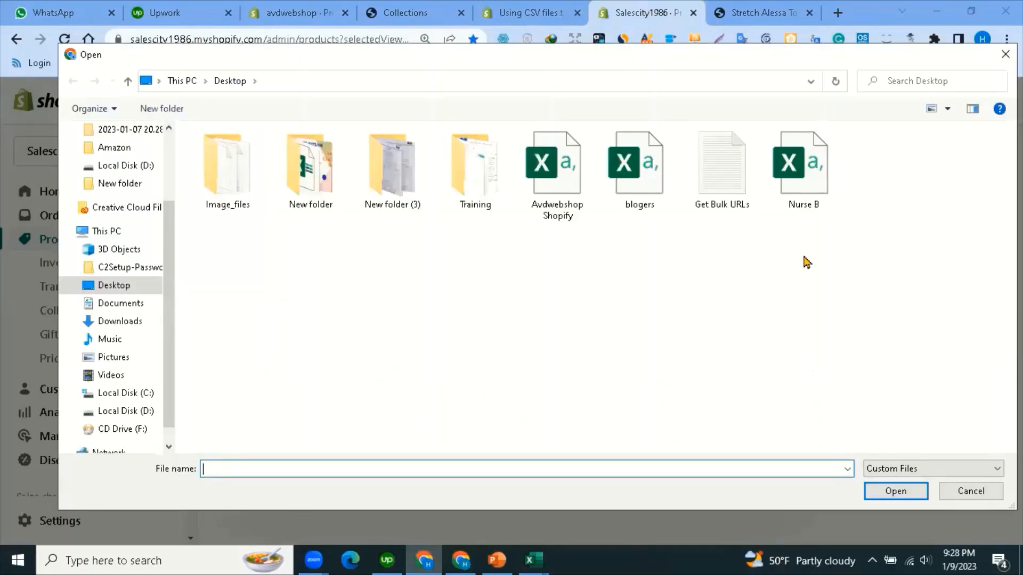
click(797, 178)
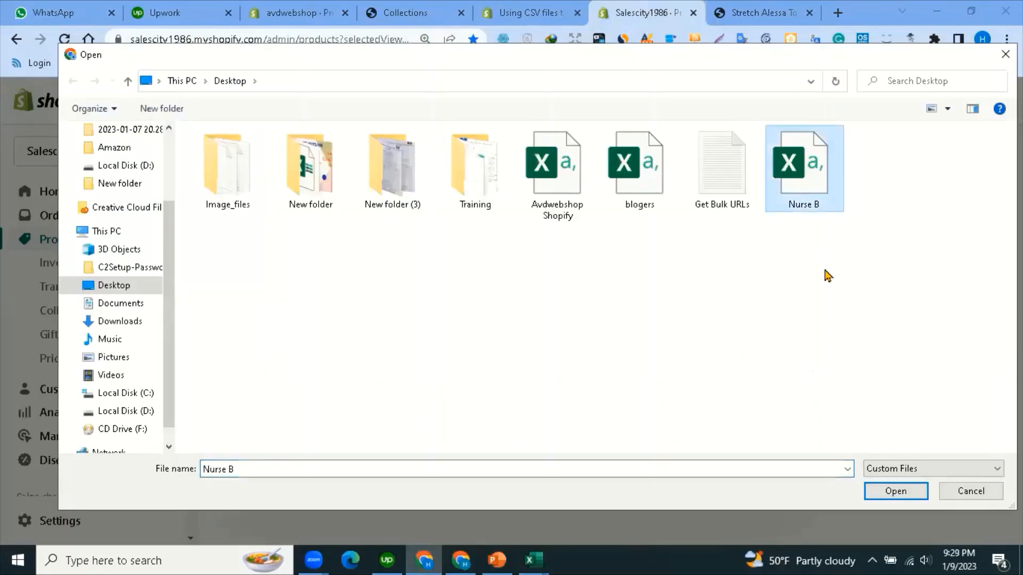
click(904, 492)
click(681, 434)
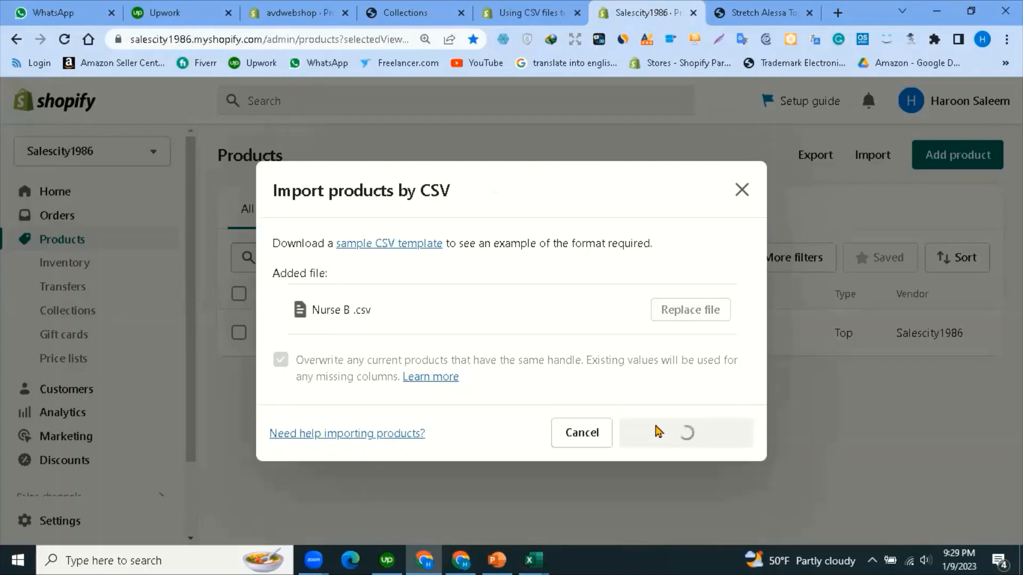
Review the first product's preview, import the products, and open the online store preview of Stretch Alessa Top.
scroll(472, 345, down, 5)
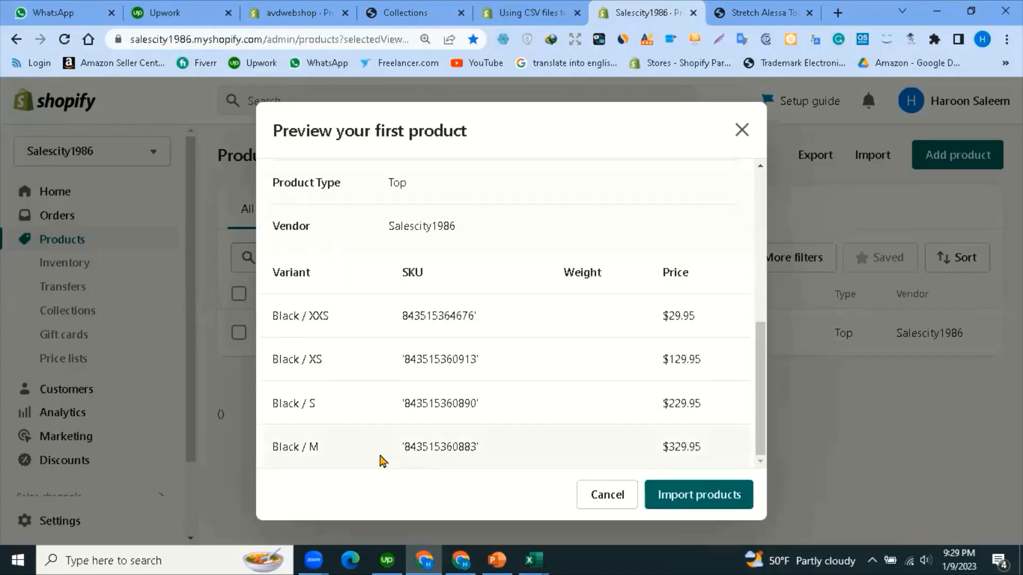
scroll(495, 388, up, 5)
click(701, 497)
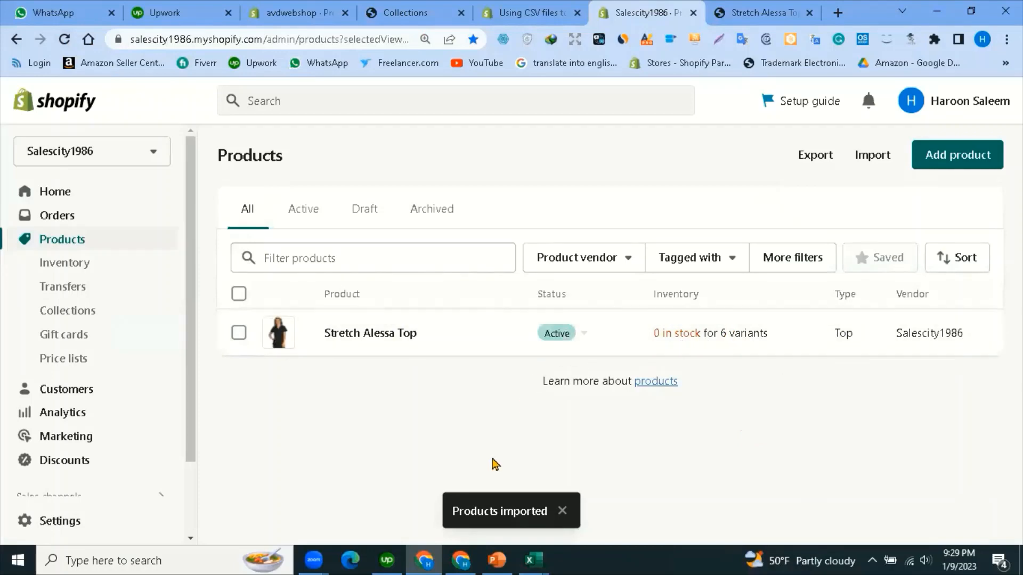
click(563, 511)
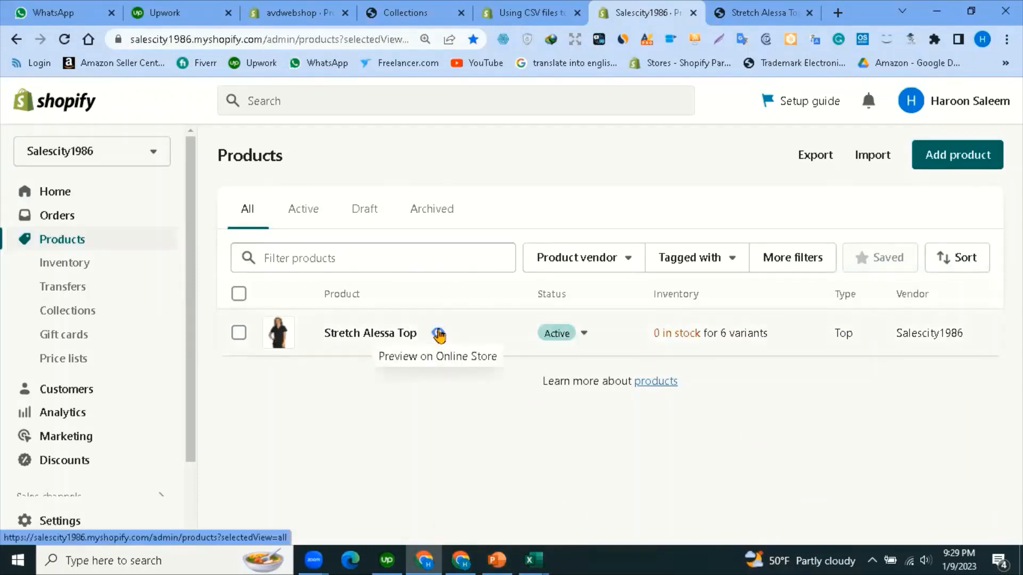
click(438, 334)
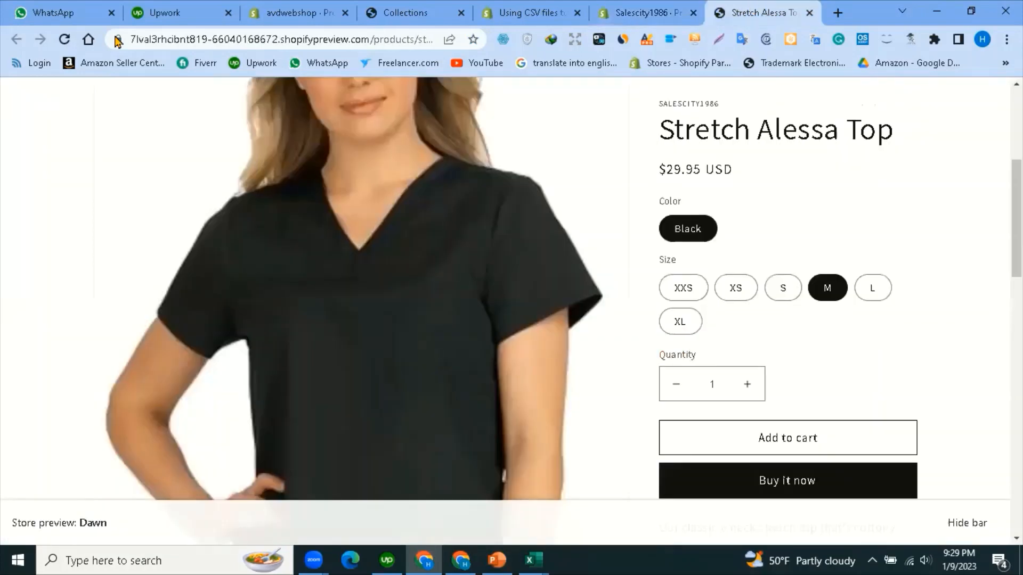
Reload the Stretch Alessa Top store preview and check the size M variant's compare-at price and selling price.
click(64, 40)
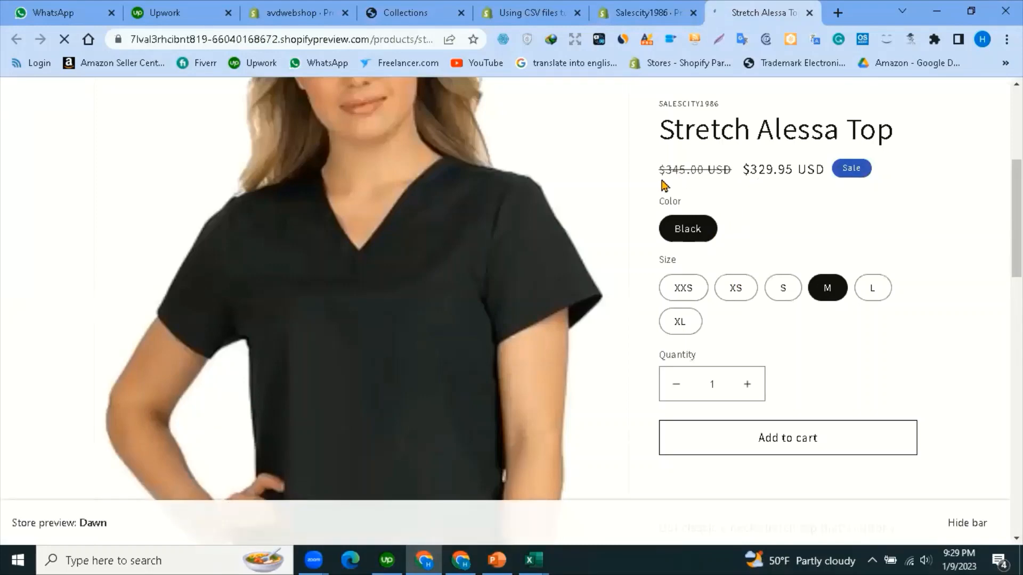
drag(665, 171, 731, 169)
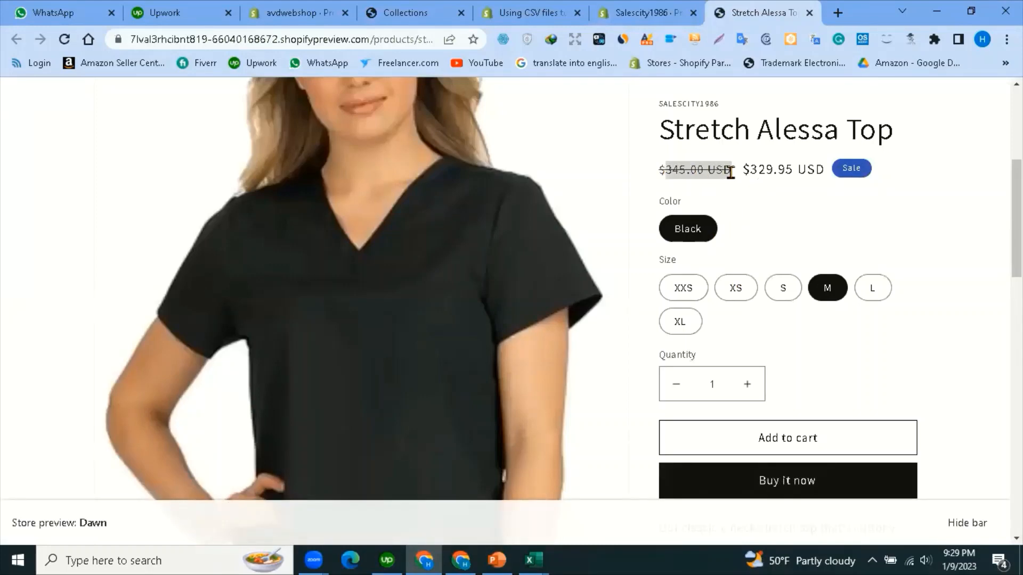
click(658, 172)
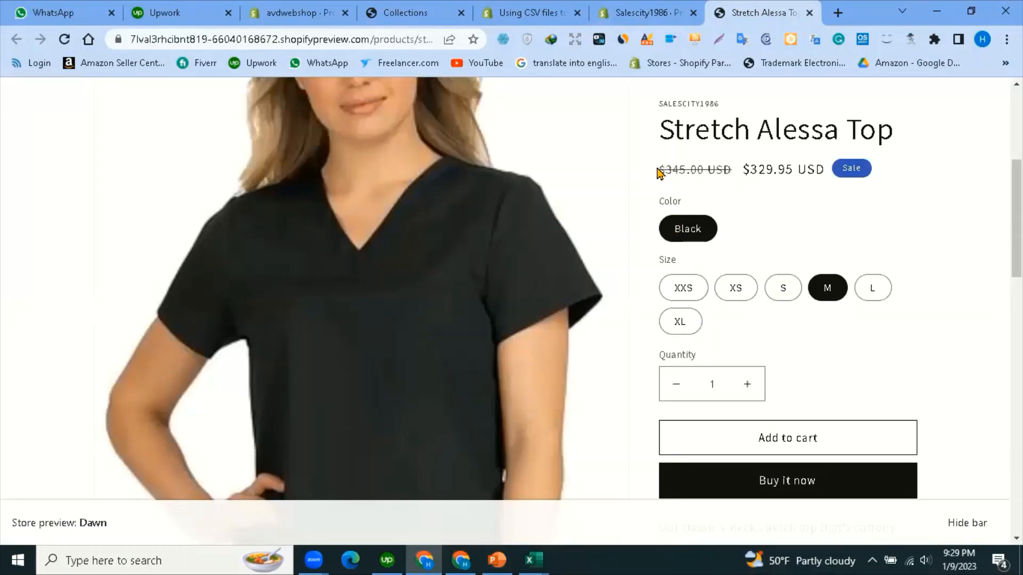
drag(716, 169, 796, 215)
click(862, 184)
drag(751, 169, 810, 169)
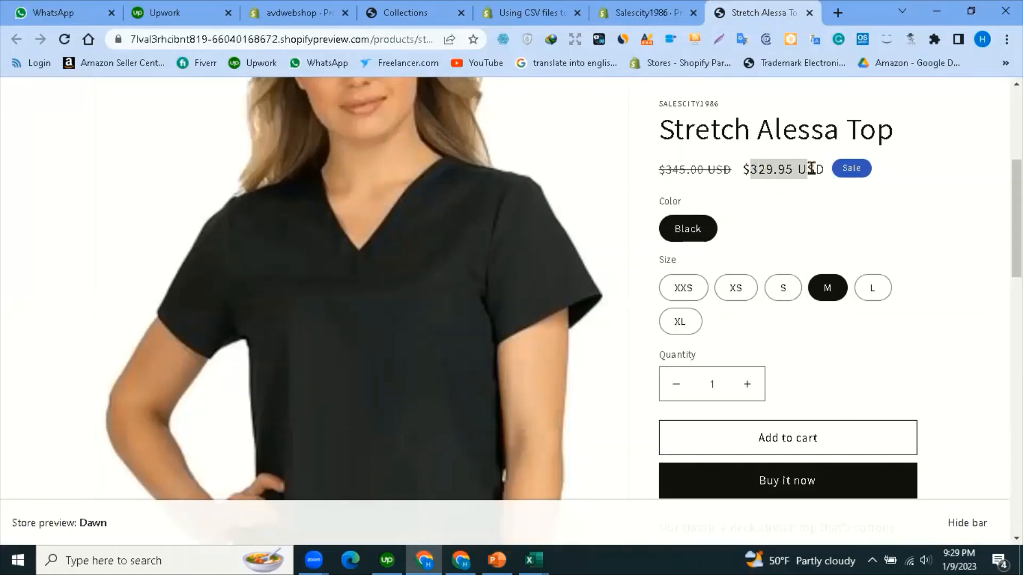
click(781, 219)
drag(716, 169, 641, 319)
Switch to the Nurse B workbook in Excel and check the compare-at prices in U2 and U5 against the store preview.
click(529, 514)
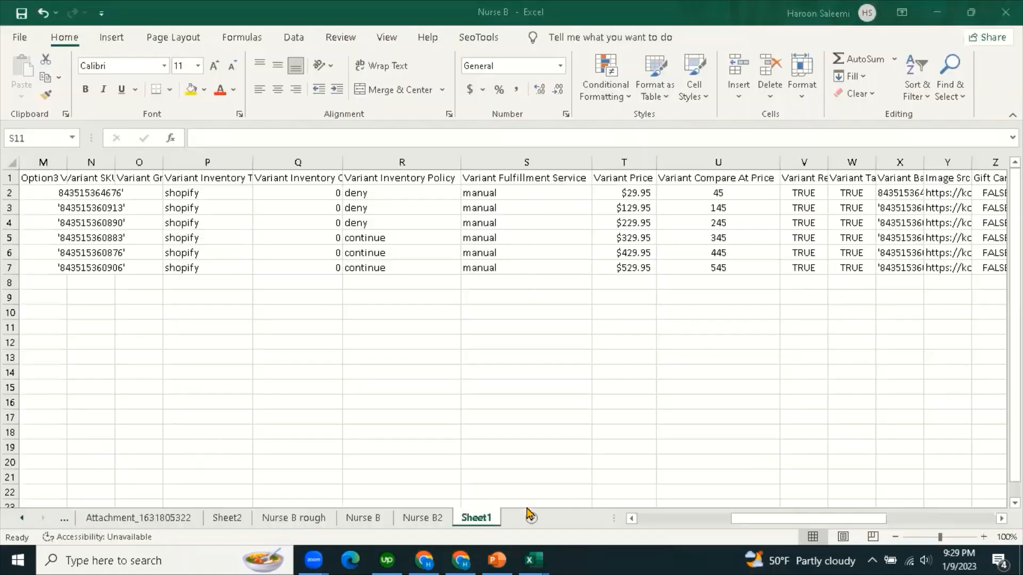
click(803, 402)
click(702, 196)
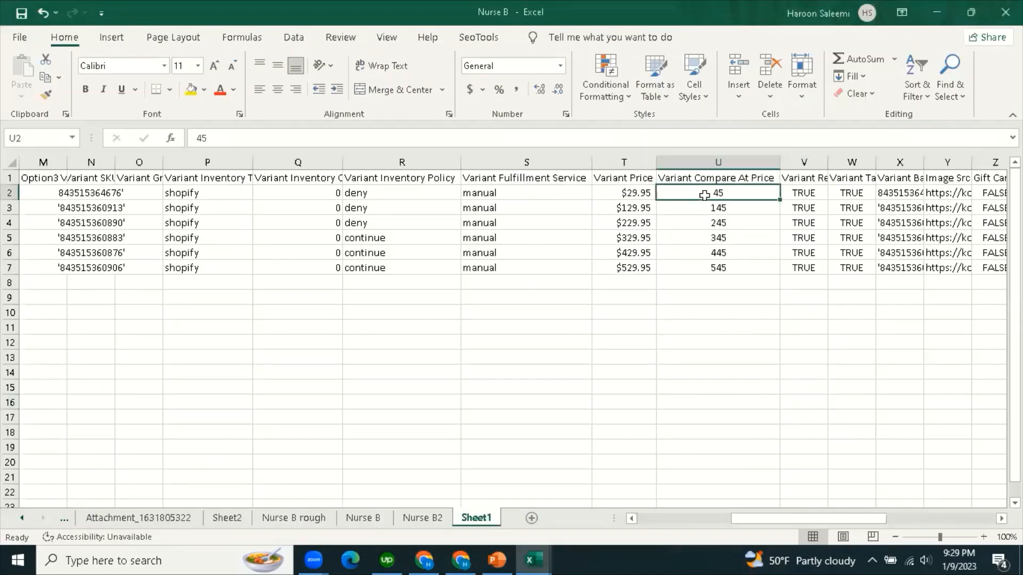
click(707, 238)
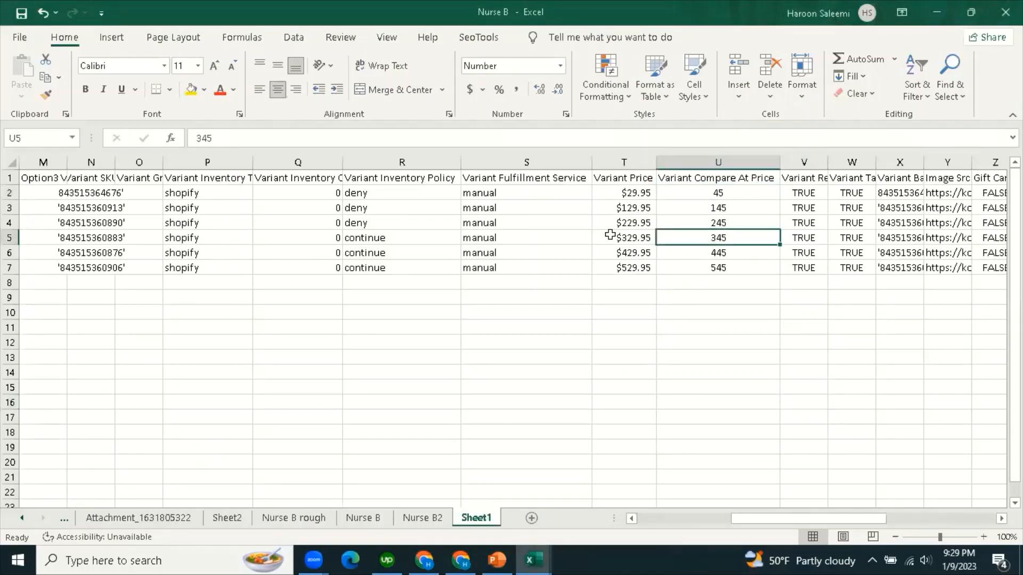
click(534, 559)
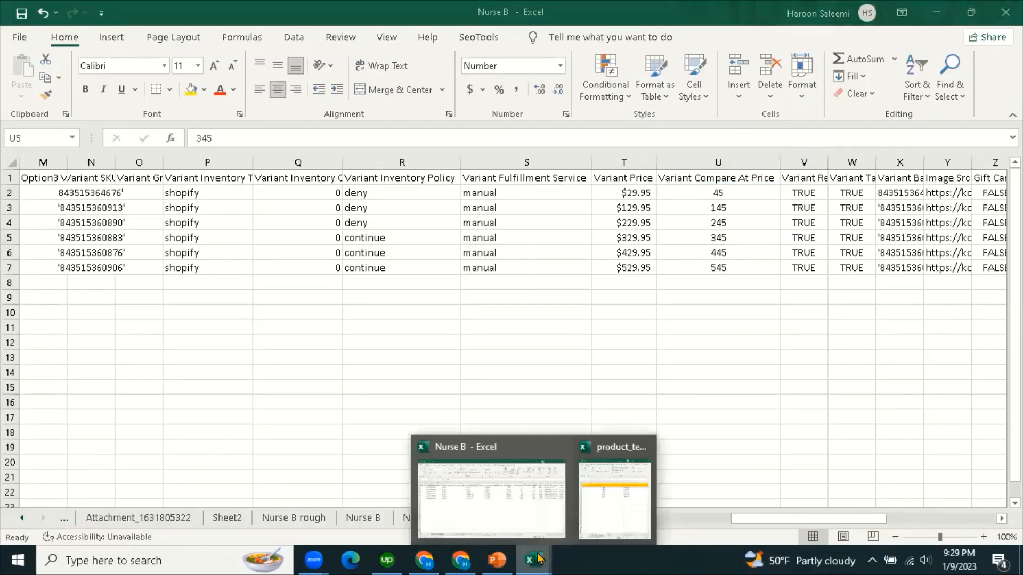
Return to the store preview in Chrome and check the prices of the XXS, XS and S size variants.
click(461, 558)
click(438, 559)
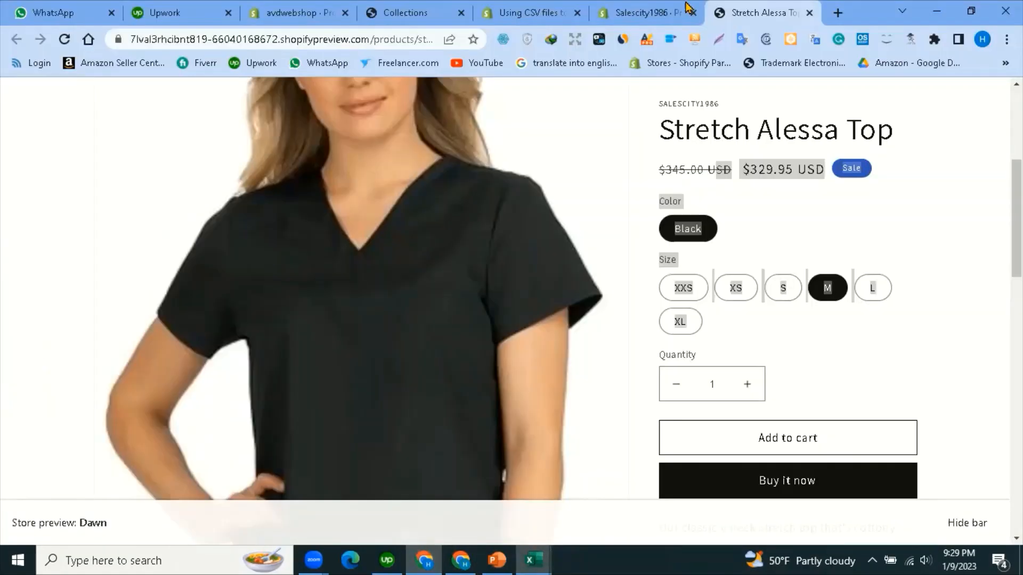
click(683, 289)
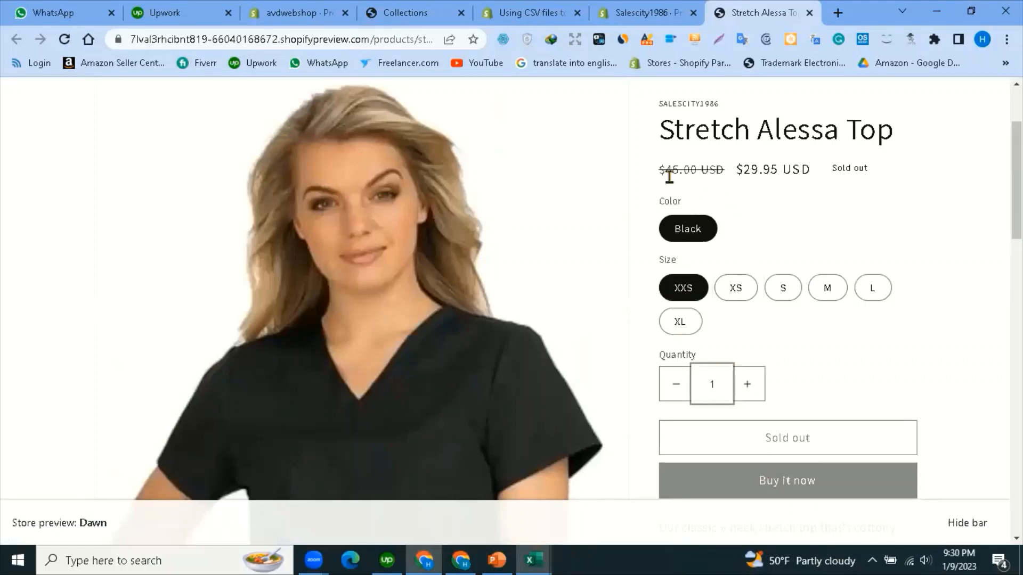
drag(659, 170, 715, 170)
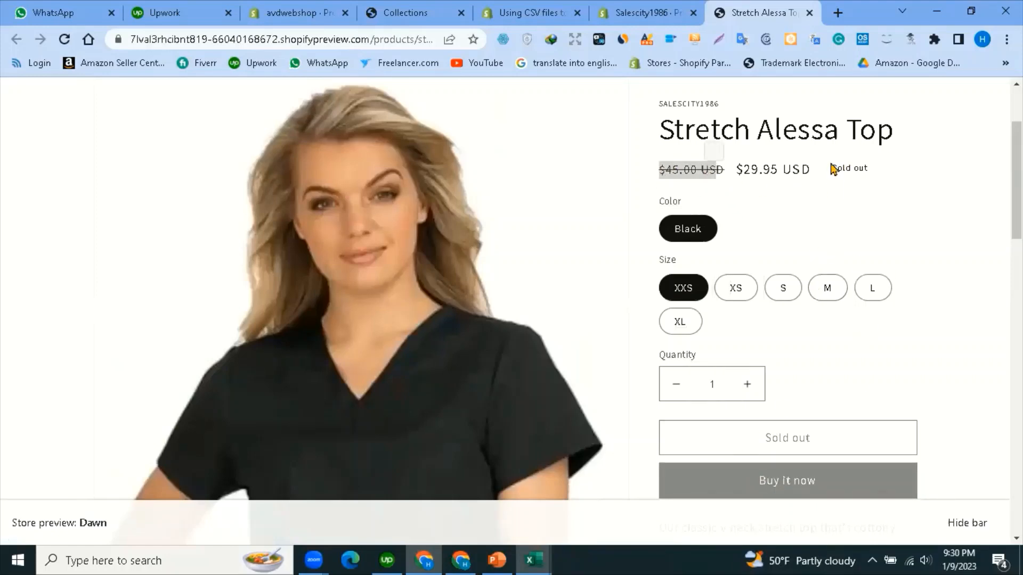
click(834, 169)
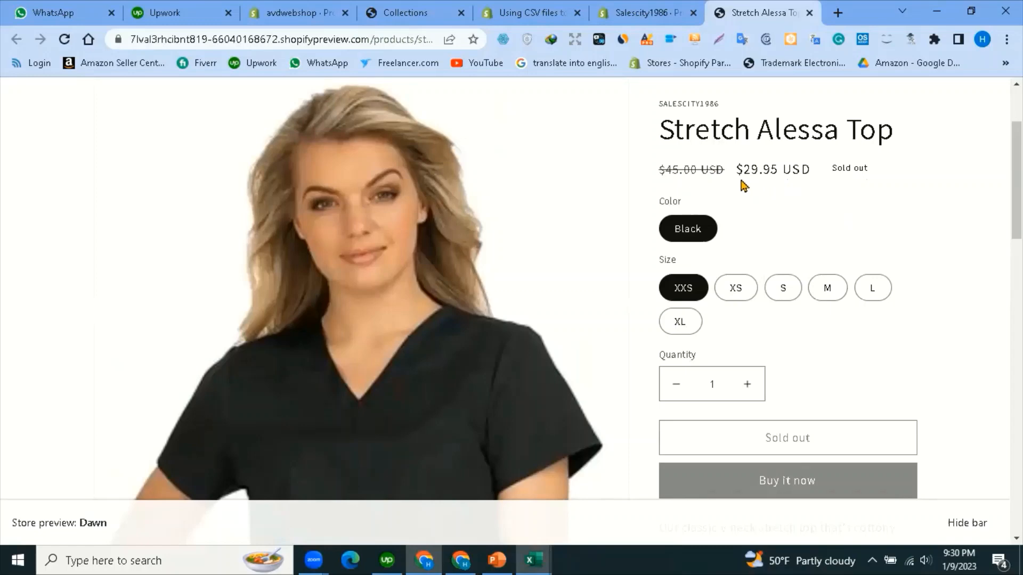
click(737, 289)
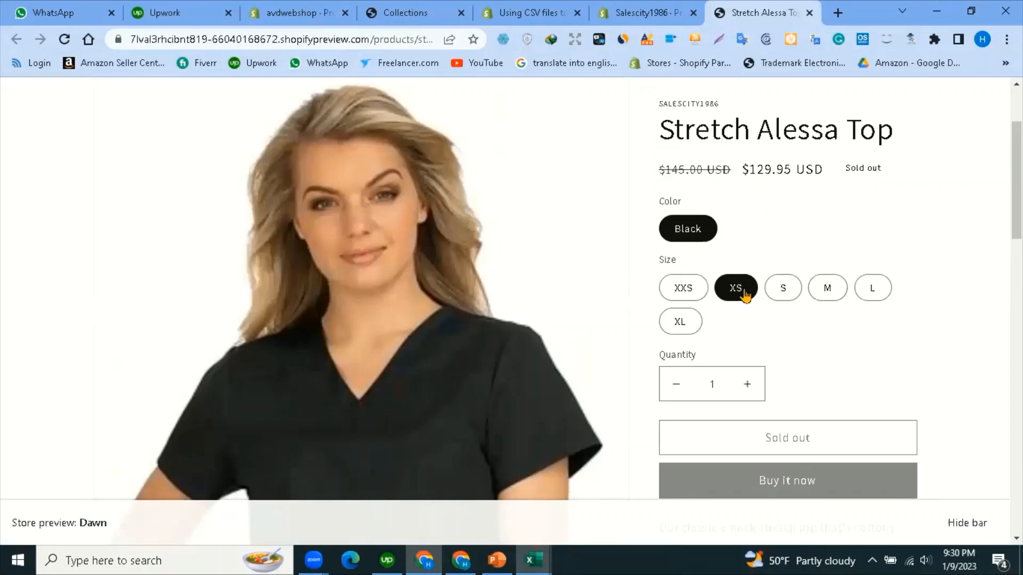
click(782, 296)
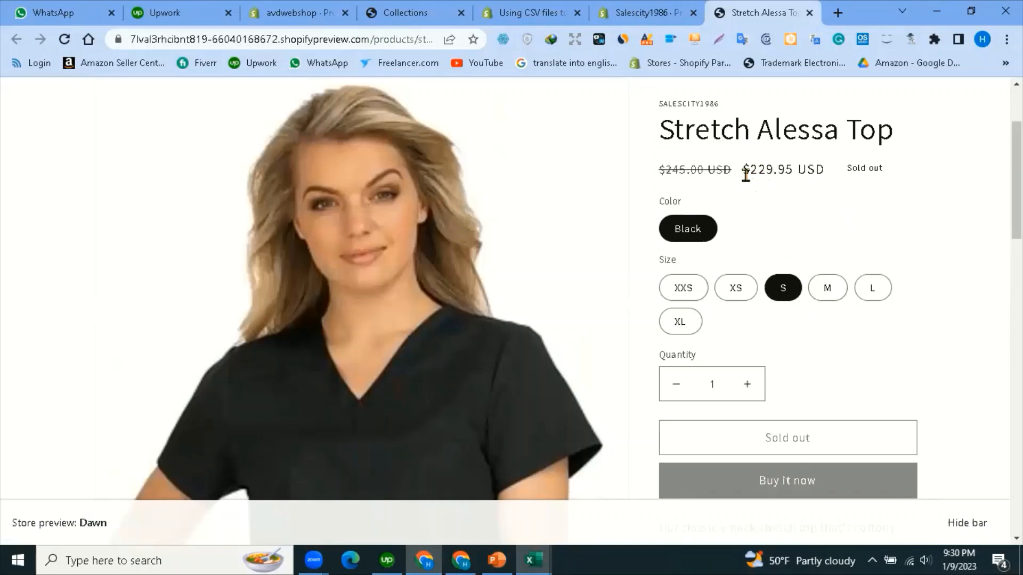
drag(742, 169, 797, 171)
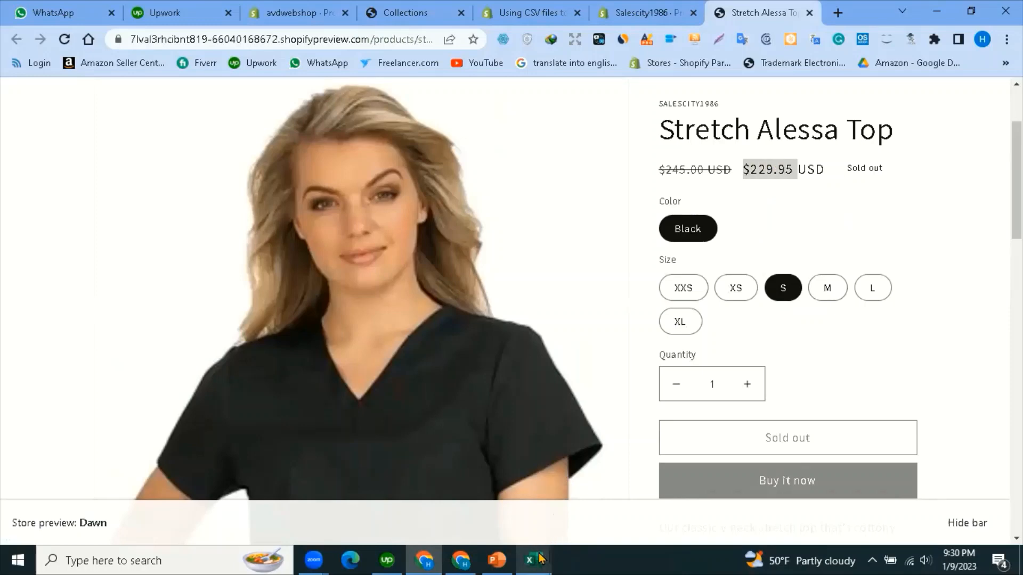
Switch to the Nurse B workbook in Excel and review the Variant Price and Variant Compare At Price columns.
mouse_move(541, 558)
click(532, 500)
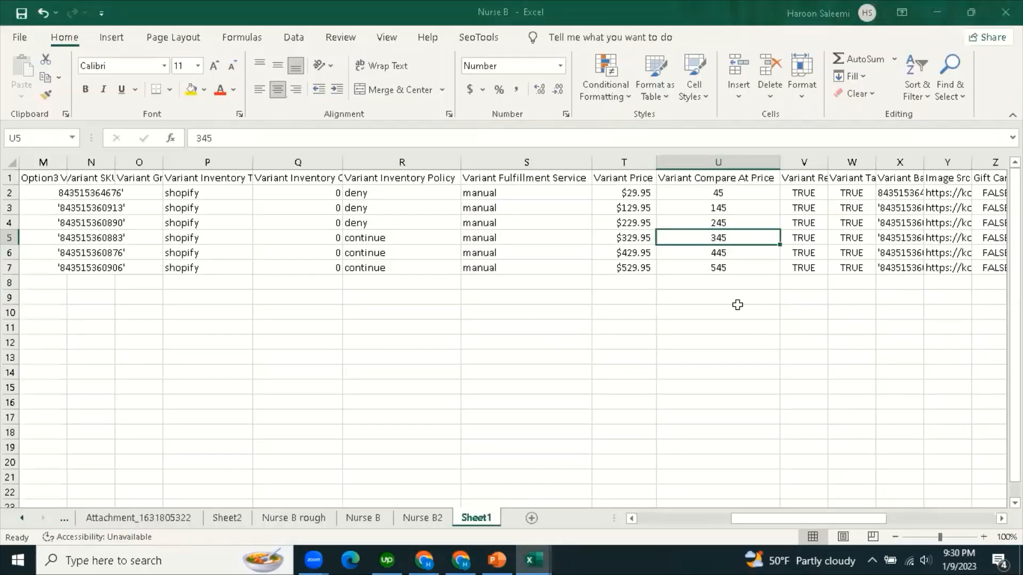
click(687, 388)
click(698, 183)
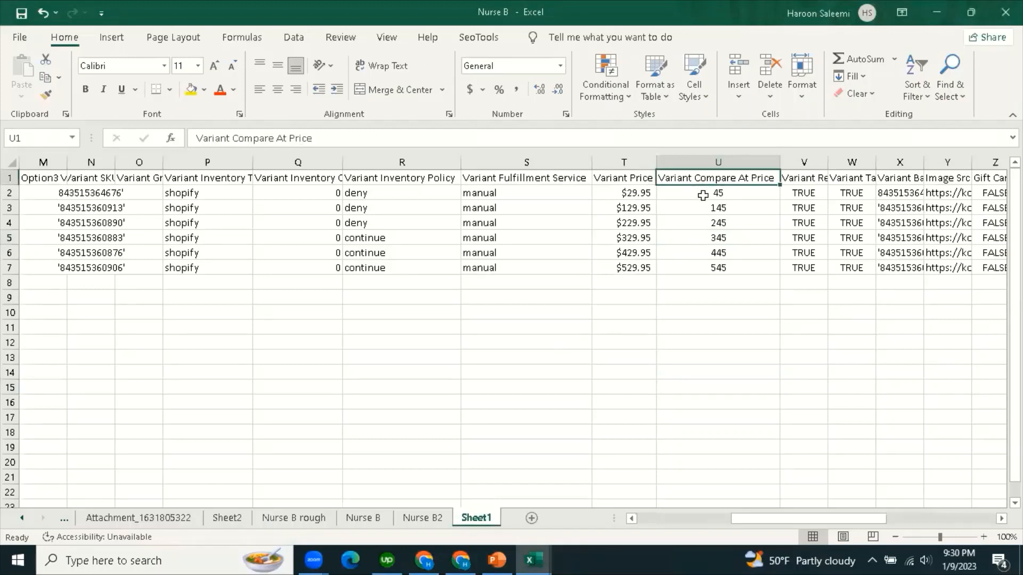
click(722, 195)
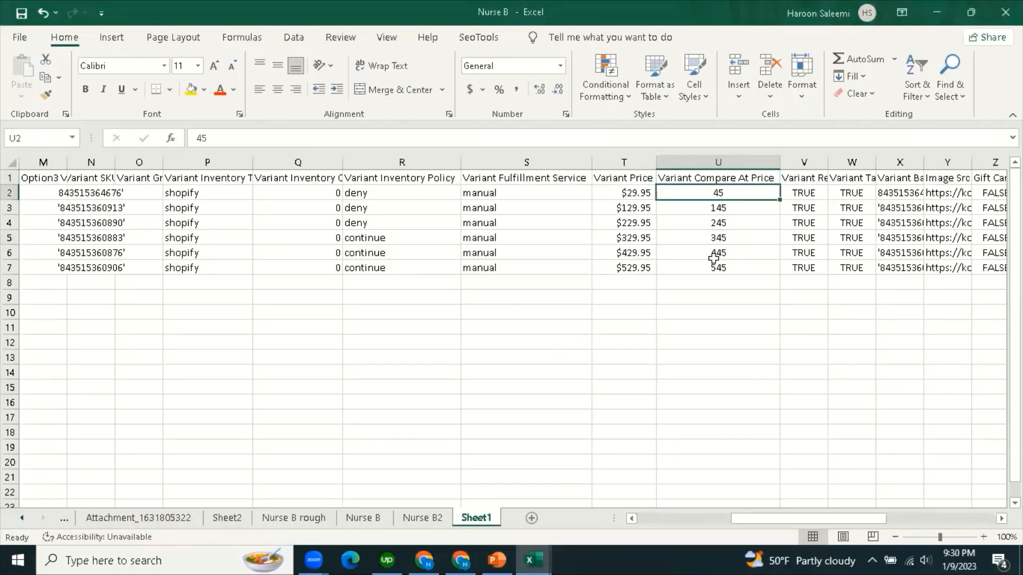
click(712, 325)
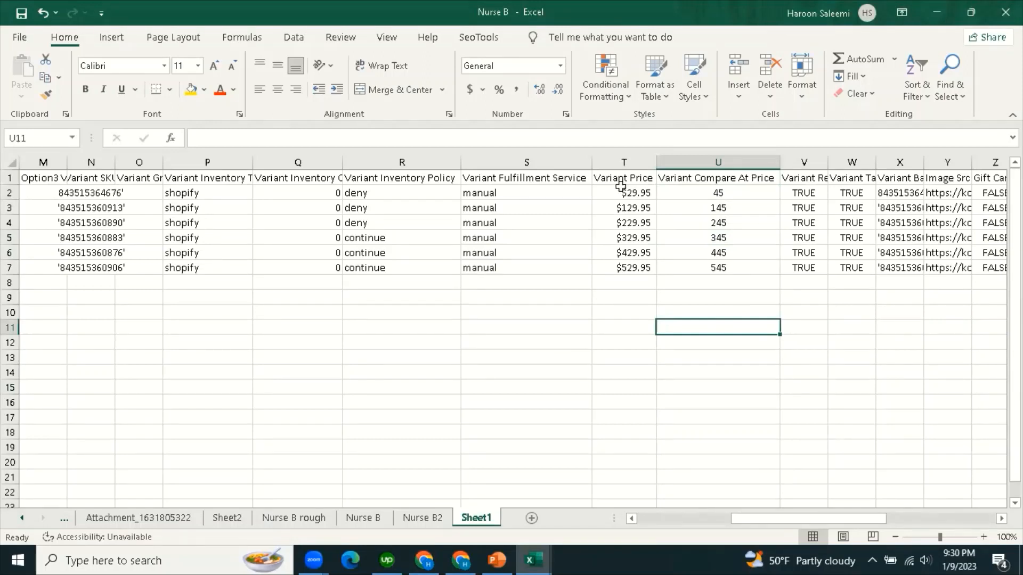
drag(623, 178, 717, 261)
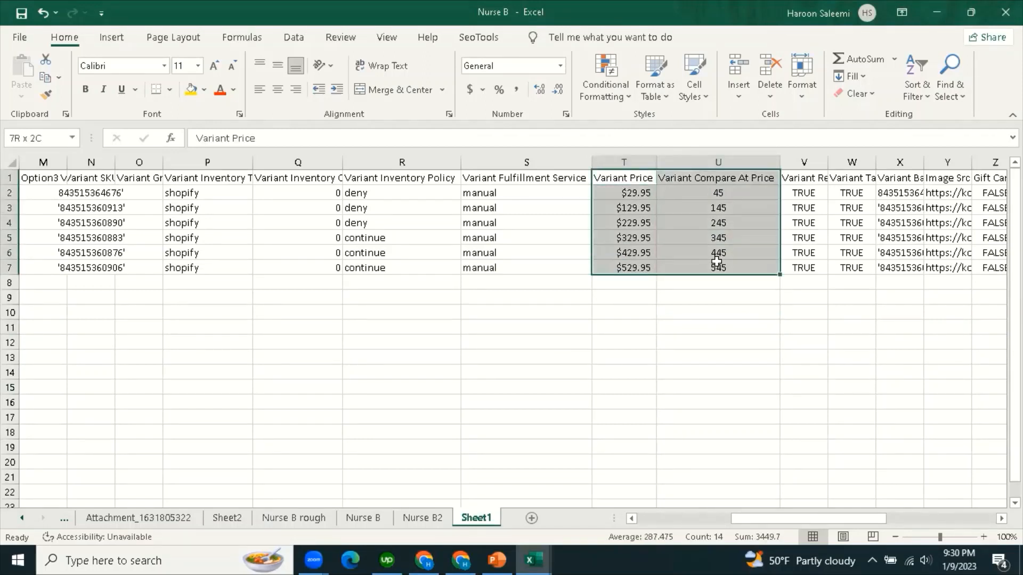
click(687, 354)
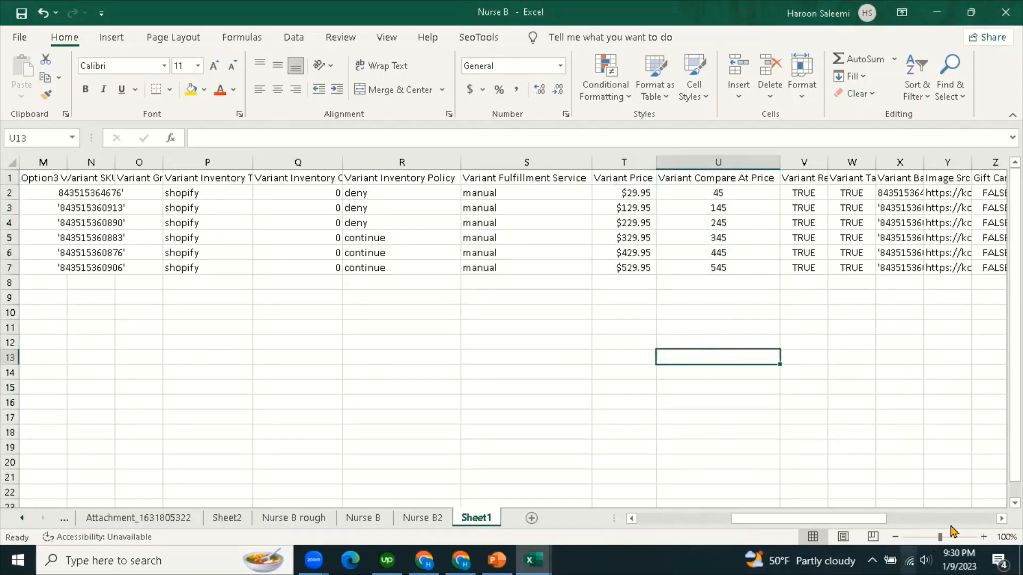
Autofit the width of column V so the full Variant Requires Shipping header fits.
scroll(840, 478, right, 2)
key(Down)
key(Down)
key(Down)
key(Down)
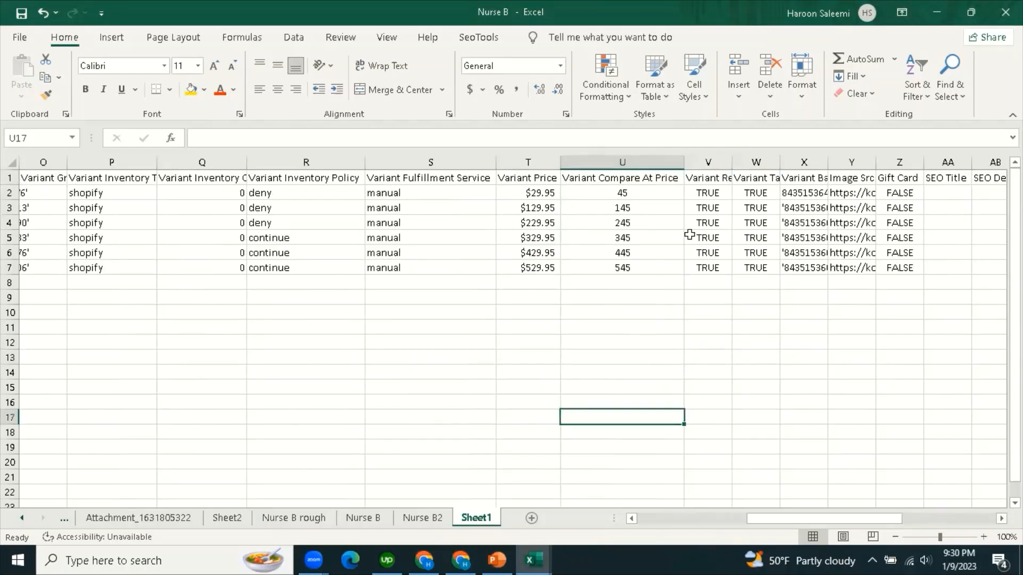
double_click(729, 163)
click(757, 295)
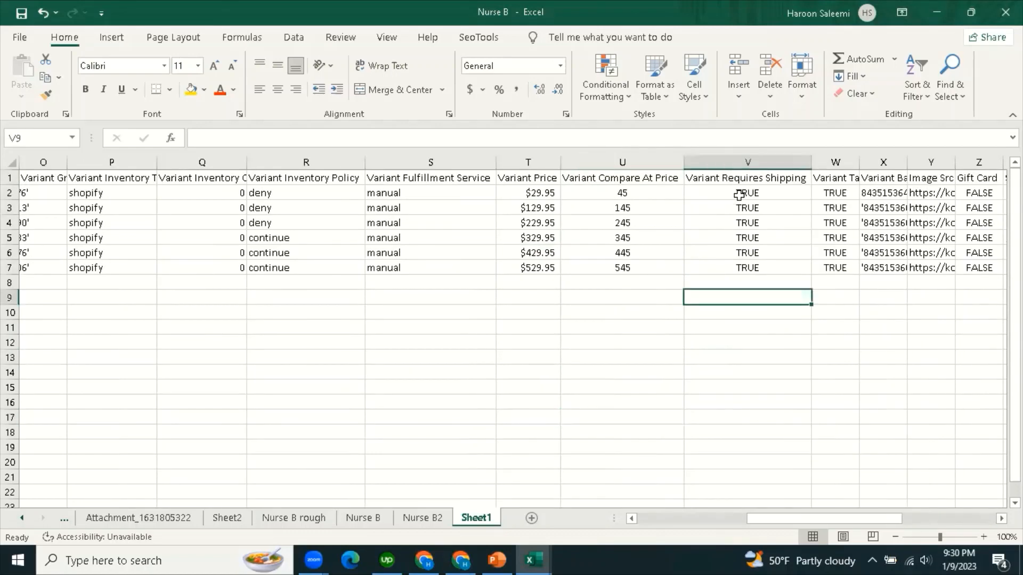
Examine the Variant Requires Shipping header and its values for the product variants.
click(736, 192)
click(734, 180)
click(715, 267)
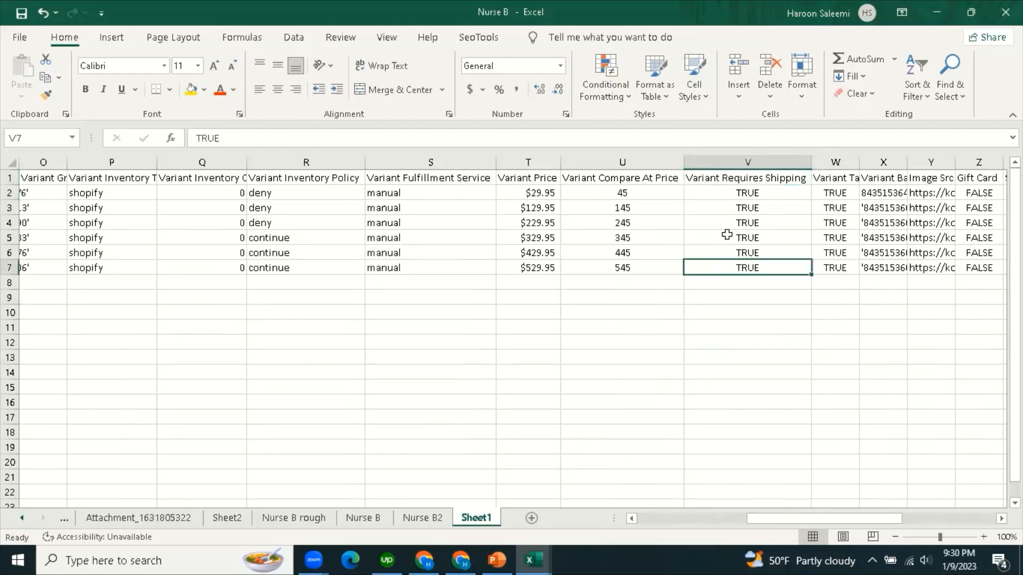
click(740, 193)
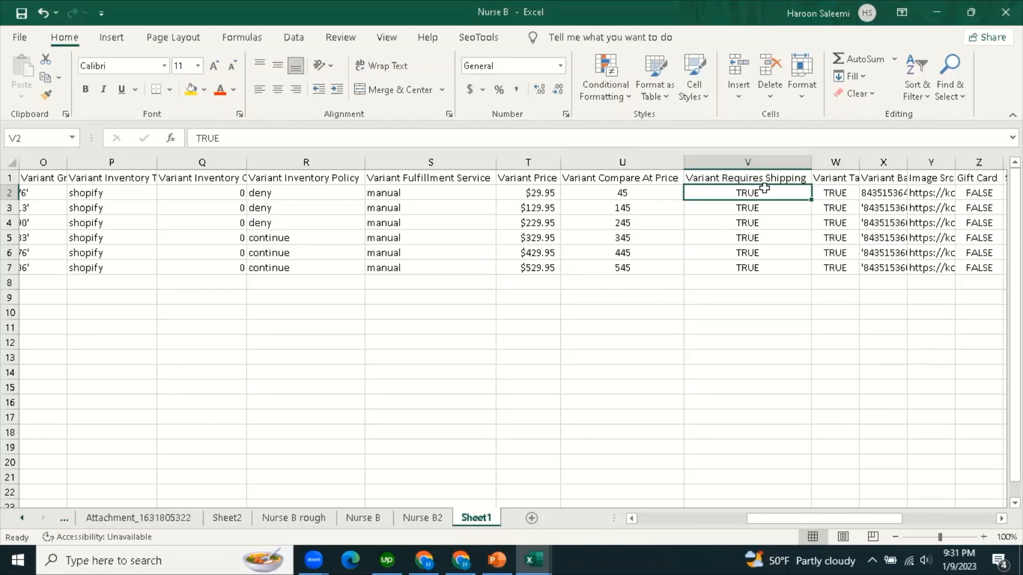
click(791, 308)
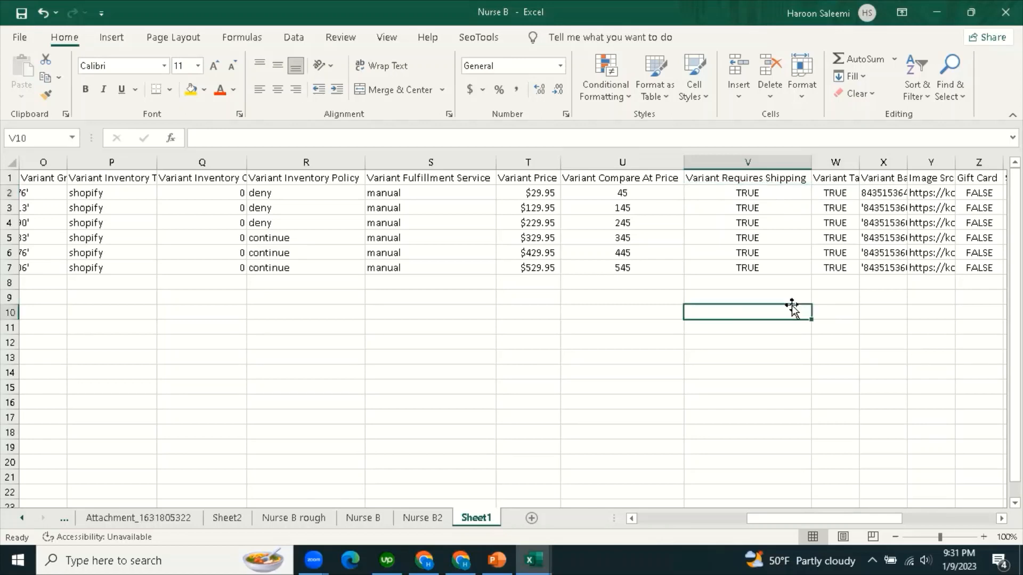
click(763, 193)
Autofit the width of column W to its Variant Taxable header.
key(Right)
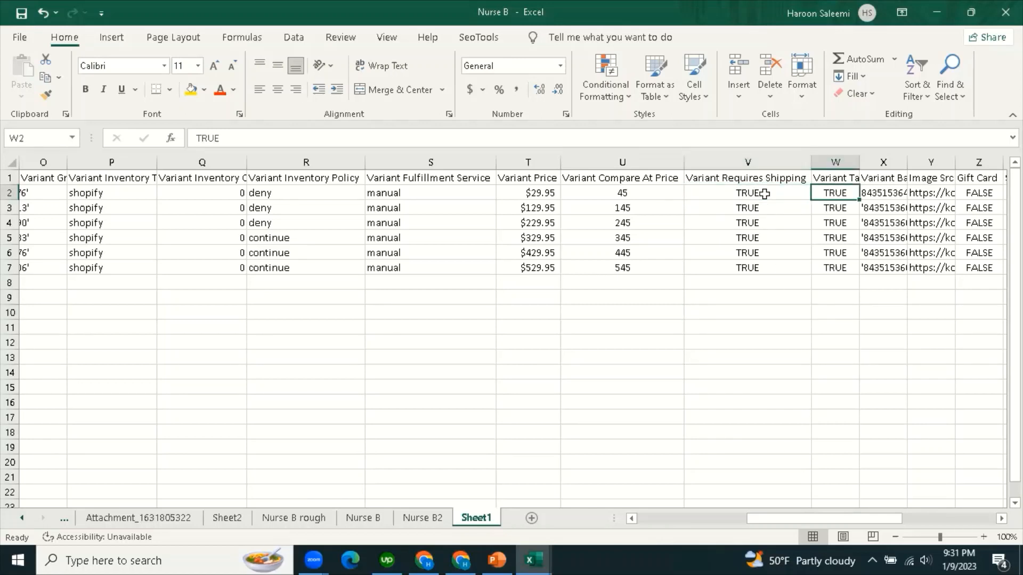
click(834, 180)
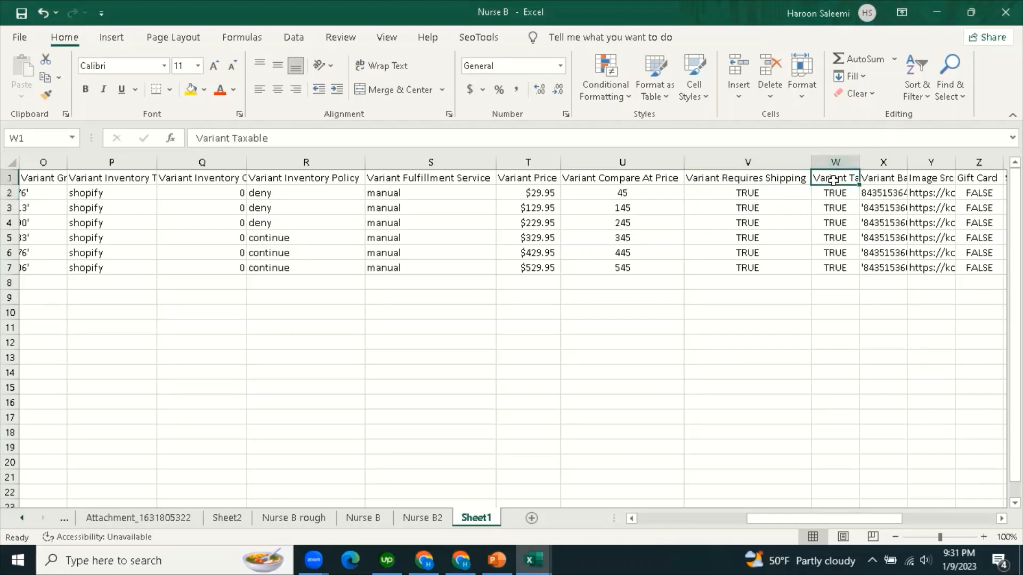
double_click(859, 162)
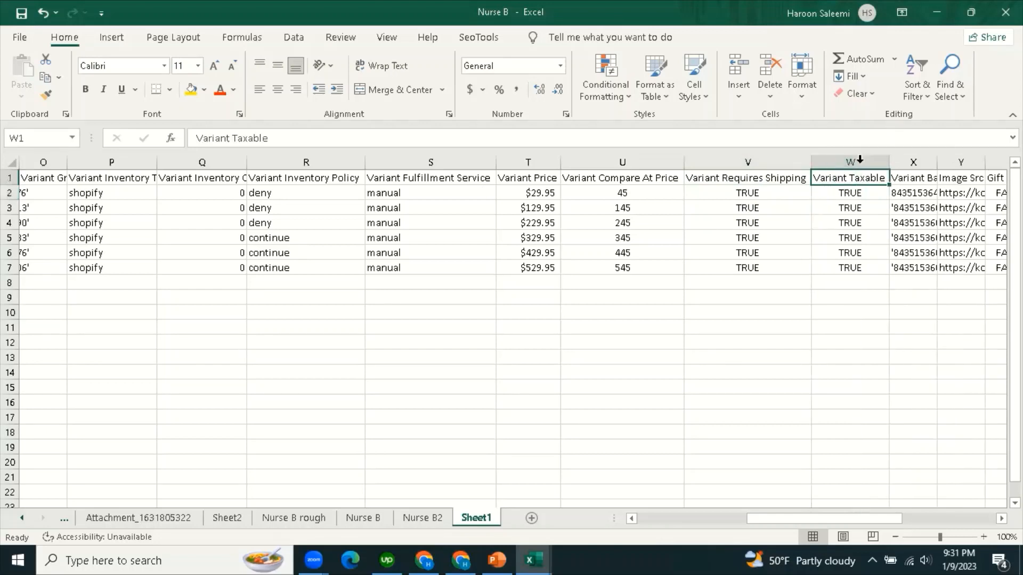
click(840, 325)
Examine the Variant Taxable header and the values in its column, including W2 and W6.
click(849, 178)
click(841, 297)
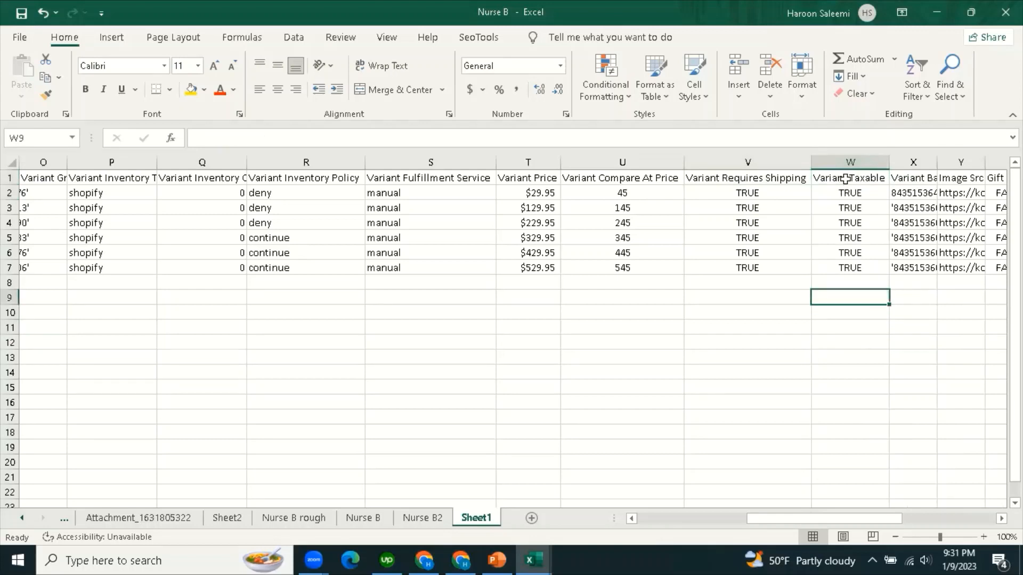
click(847, 179)
click(842, 253)
click(841, 180)
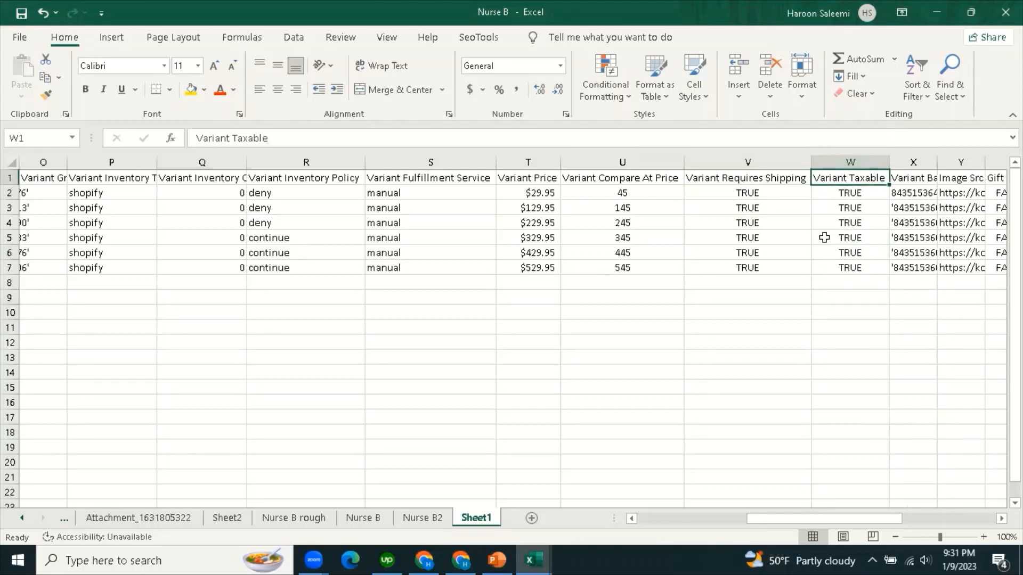
click(843, 194)
click(842, 253)
click(846, 181)
click(847, 196)
click(850, 178)
click(850, 195)
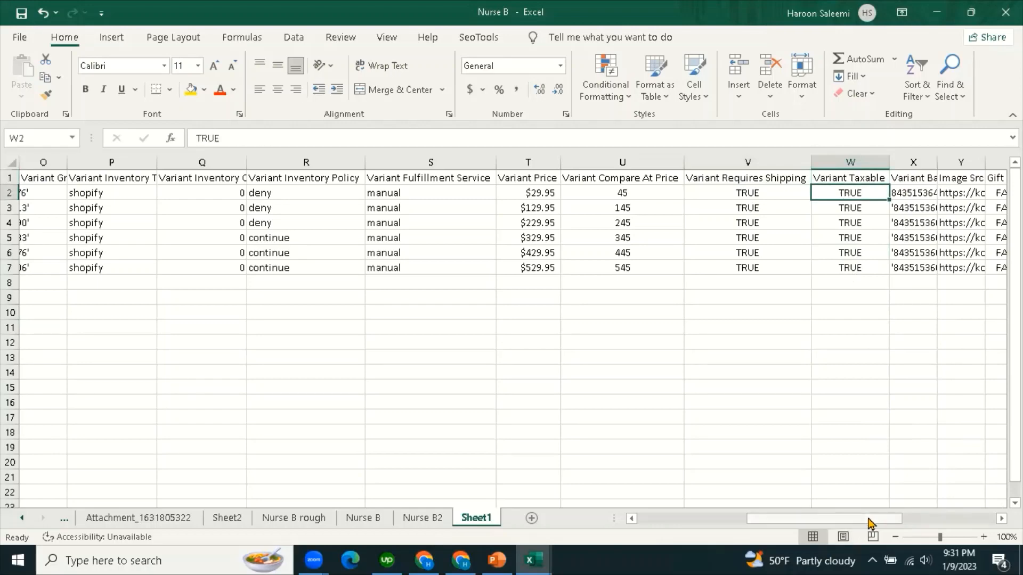
Look over the columns beyond Variant Taxable and inspect the Gift Card header in Z1.
drag(870, 521, 913, 520)
click(687, 447)
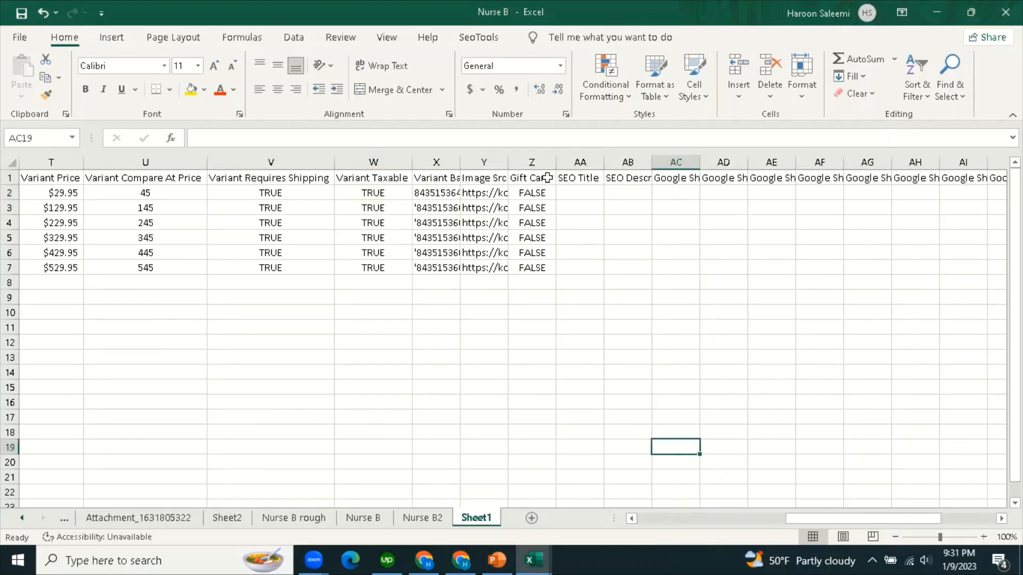
click(377, 179)
click(368, 327)
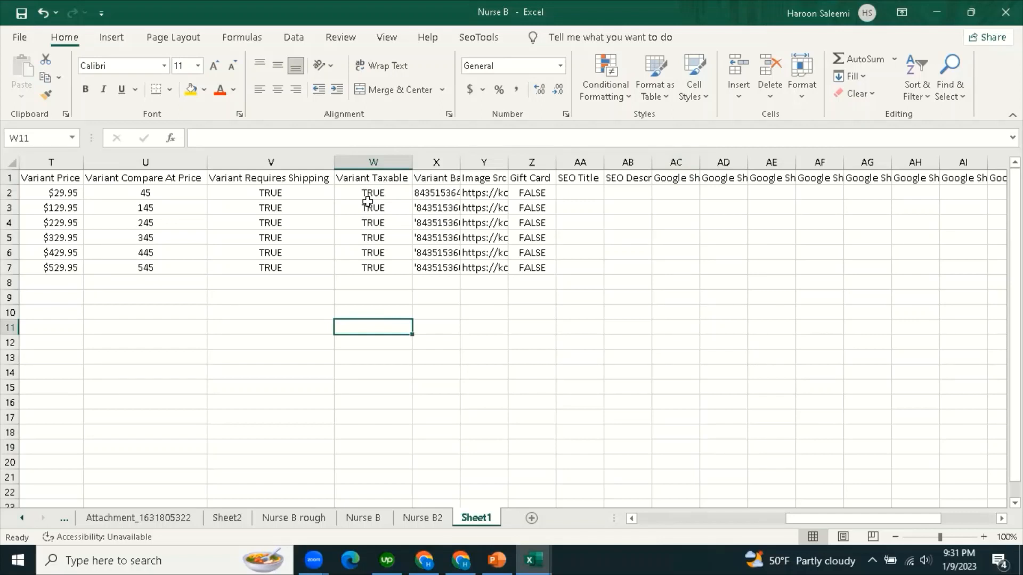
click(532, 179)
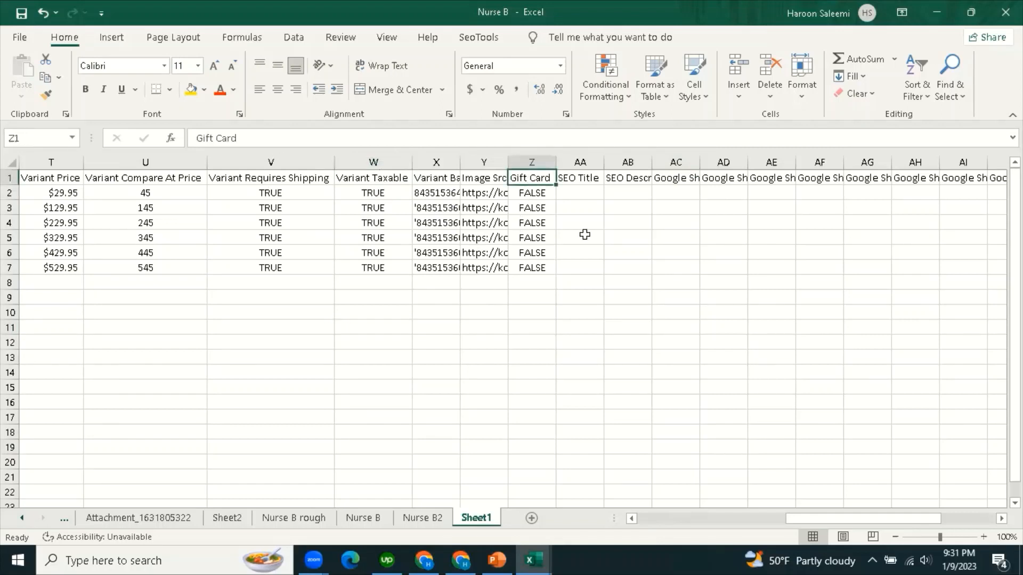
Compare the Gift Card values in column Z with the Variant Taxable values in column W.
click(531, 193)
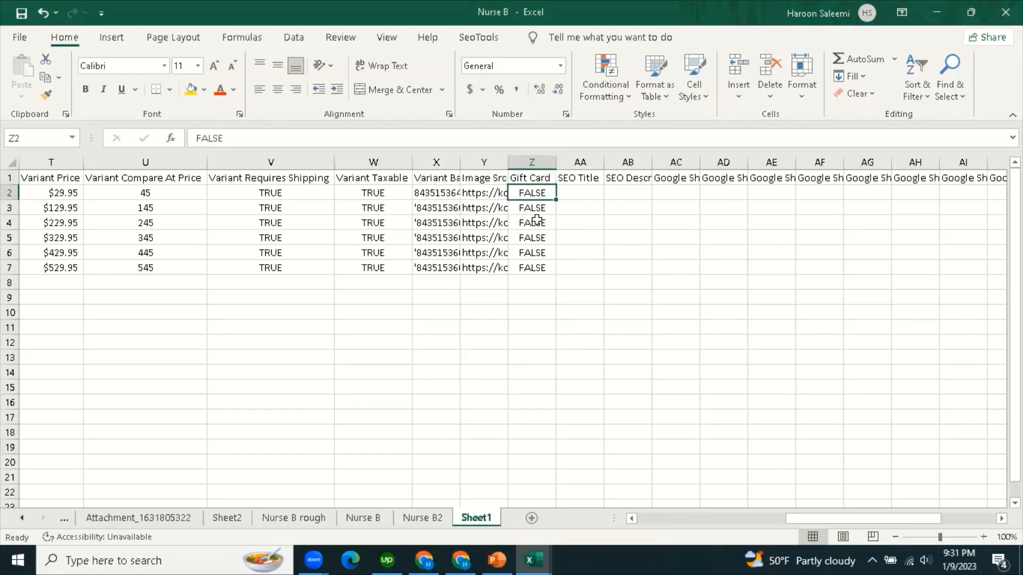
click(378, 192)
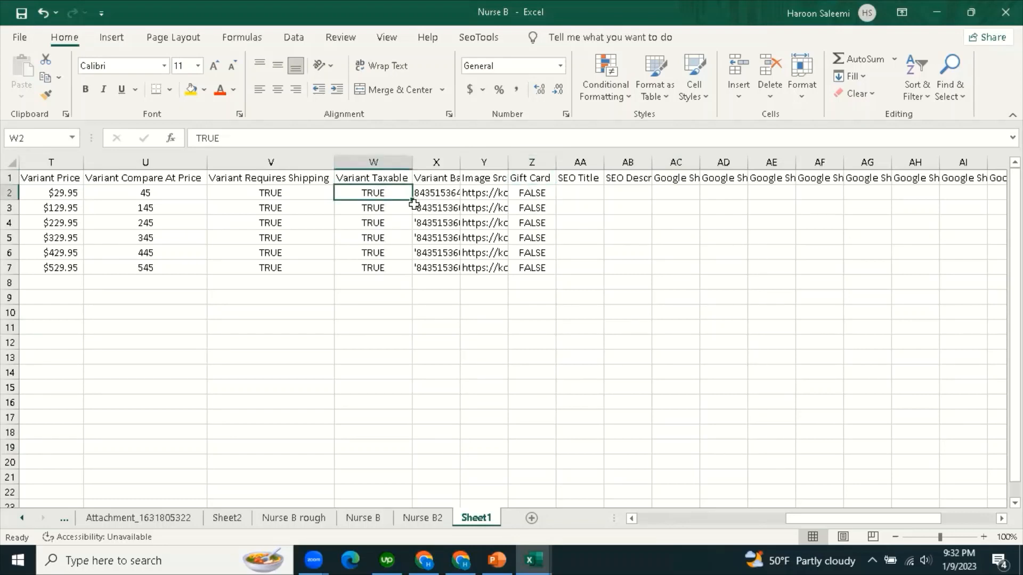
click(381, 263)
click(383, 194)
click(541, 192)
Autofit the Variant Barcode column and look over the barcodes in X2:X7.
double_click(461, 163)
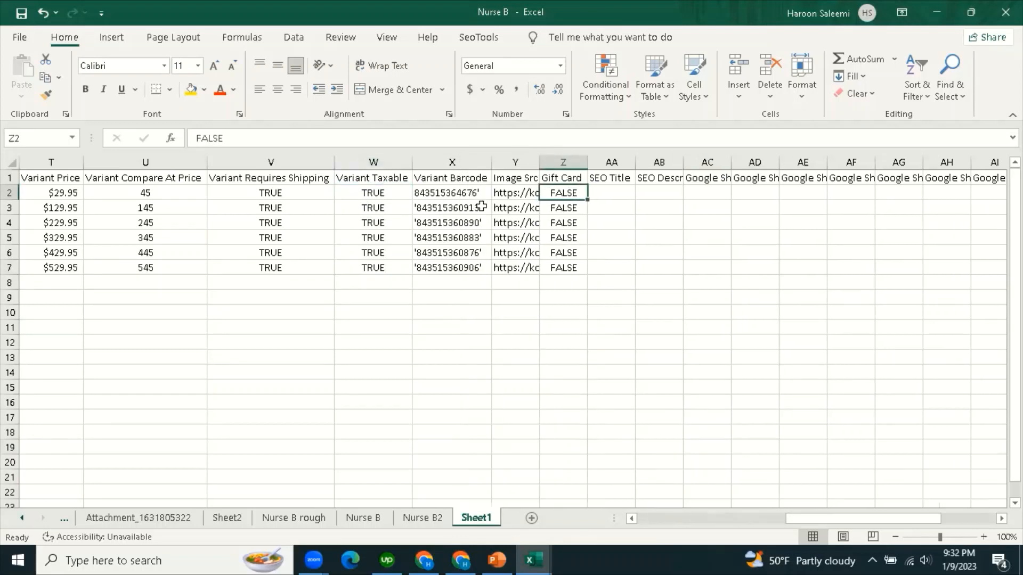
click(453, 280)
click(495, 356)
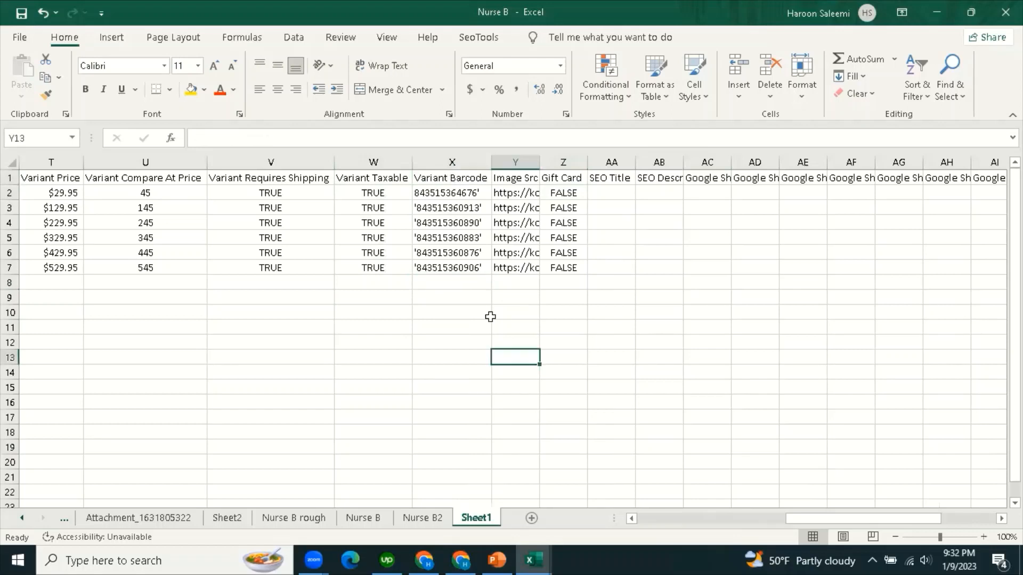
click(452, 196)
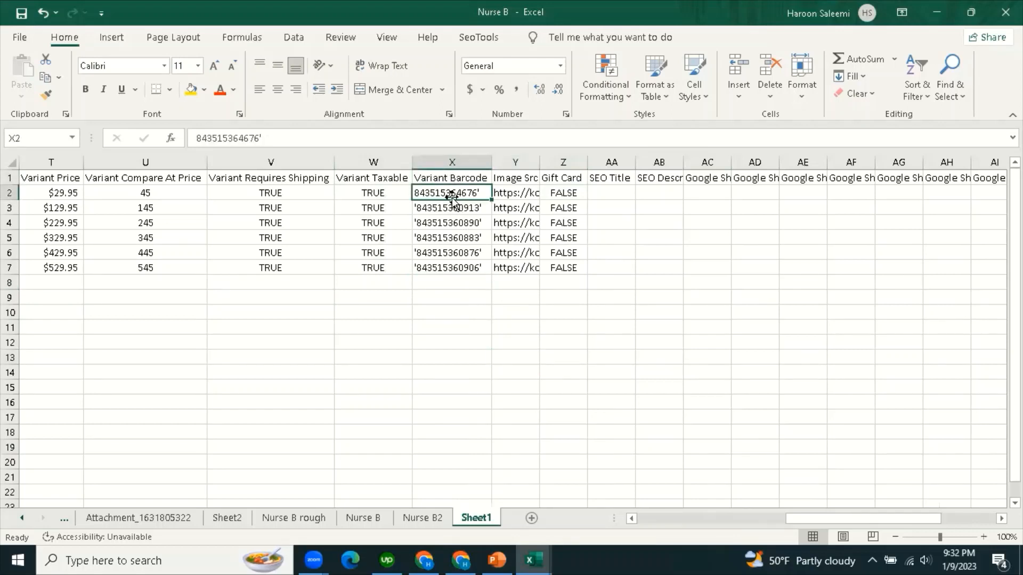
click(485, 355)
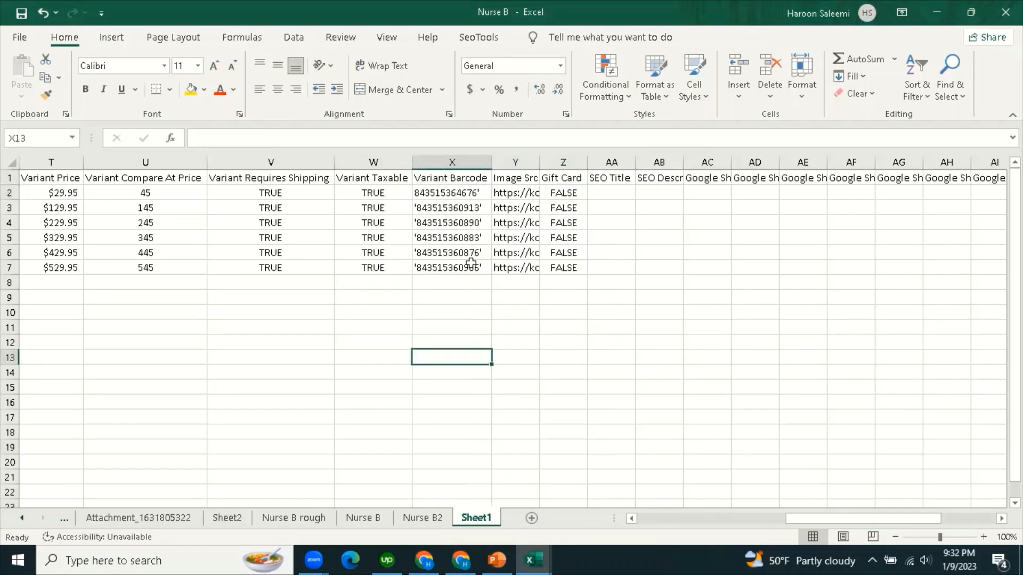
click(465, 196)
click(451, 326)
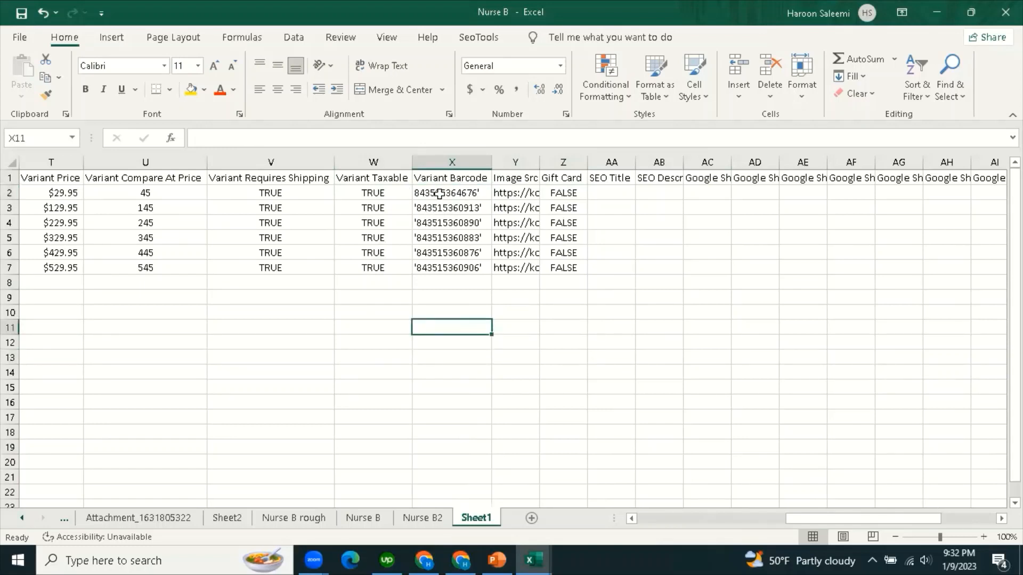
click(457, 357)
drag(468, 193, 462, 269)
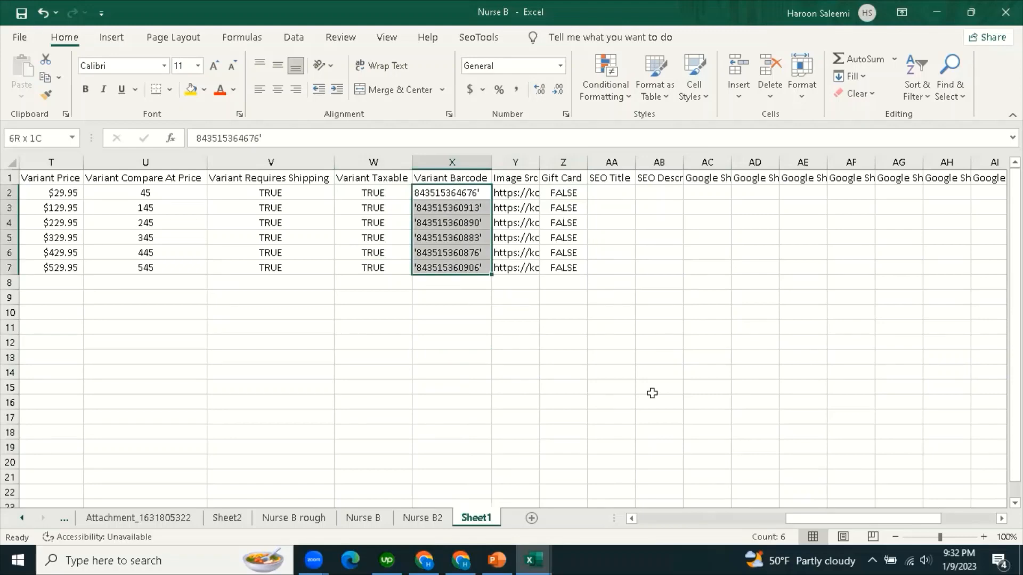
click(652, 394)
Resize the Image Src column so the beginning of each URL is readable and the Gift Card column stays in view.
double_click(539, 162)
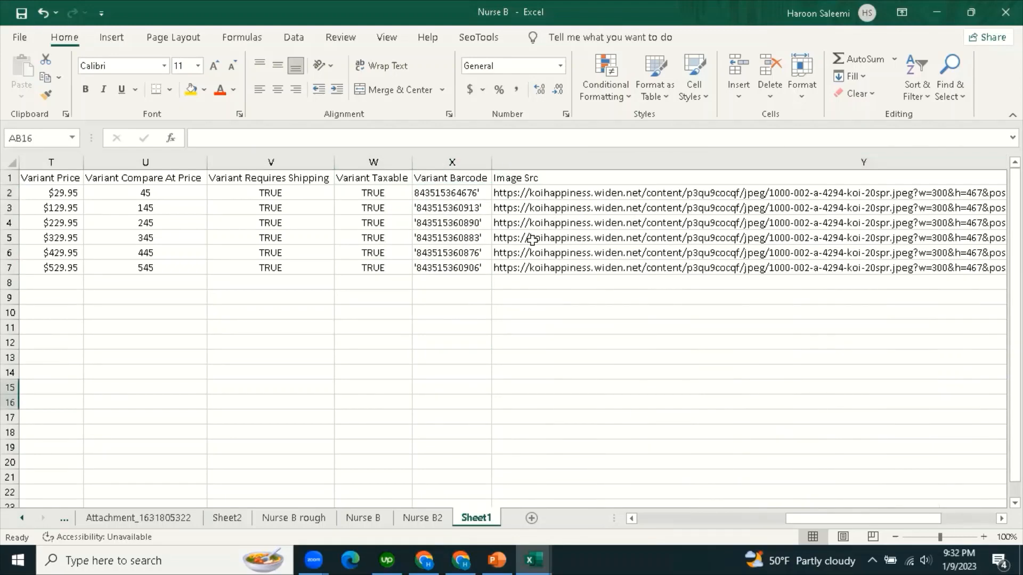
click(529, 179)
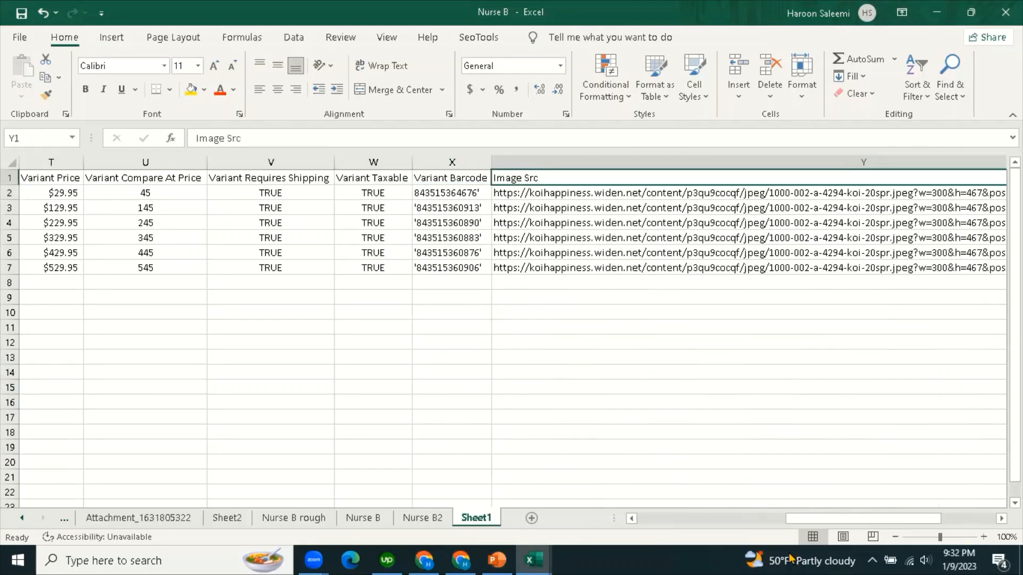
drag(868, 520, 912, 519)
drag(762, 162, 354, 169)
drag(873, 522, 853, 522)
click(573, 447)
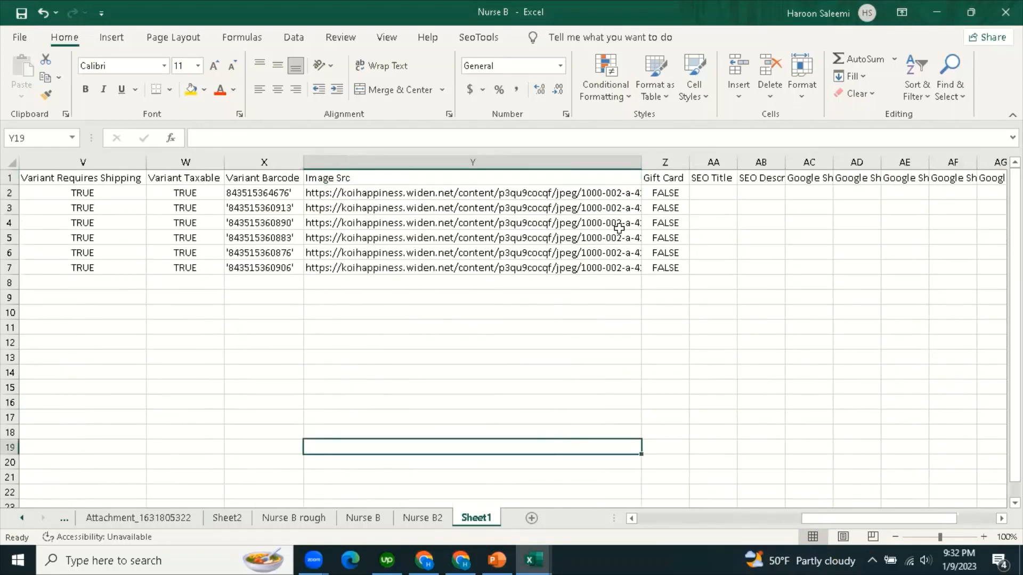
drag(642, 162, 501, 162)
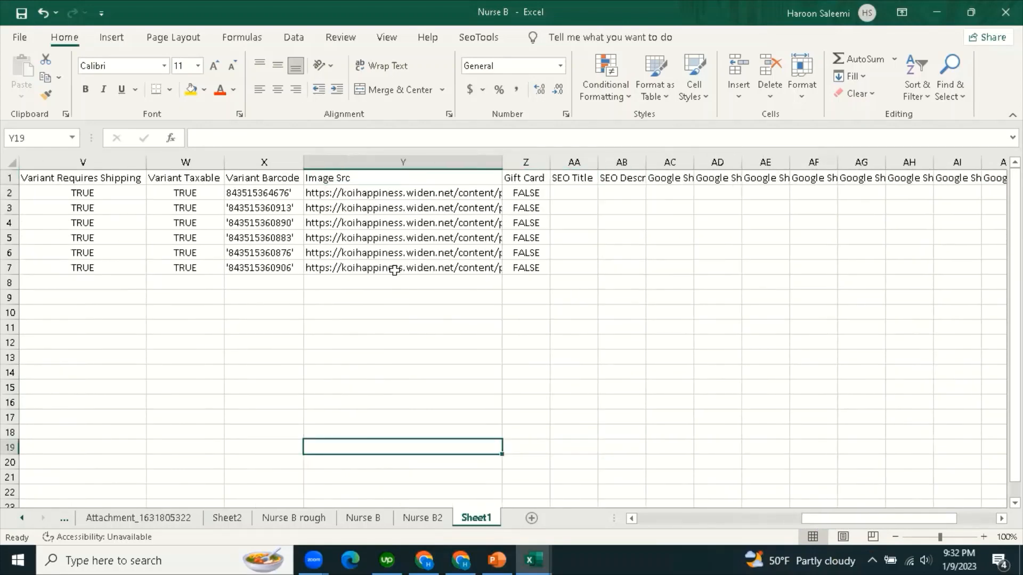
Turn the image URL in Y2 into a live link, view the linked product image in the browser and return to Excel.
click(364, 193)
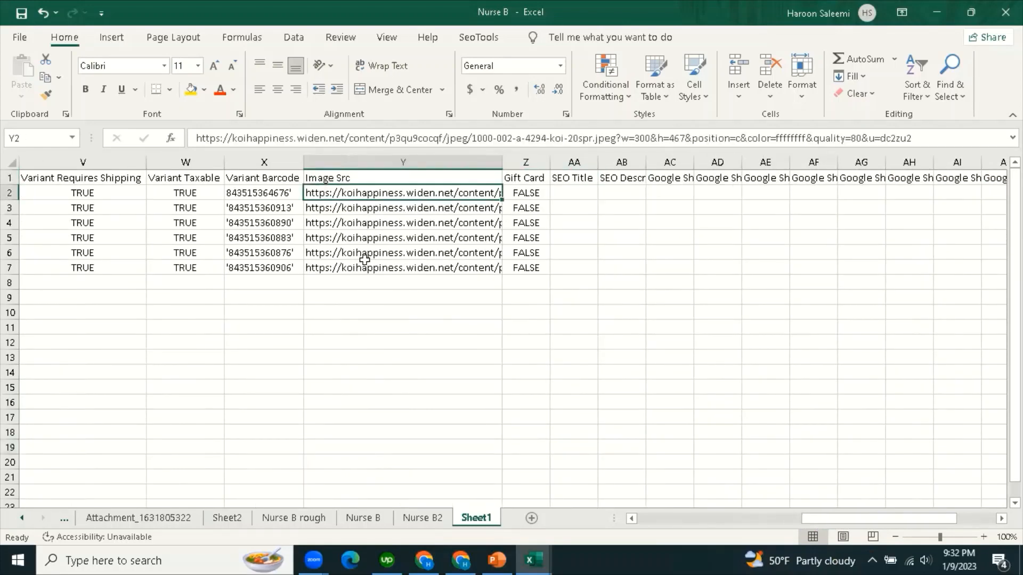
double_click(373, 193)
click(402, 357)
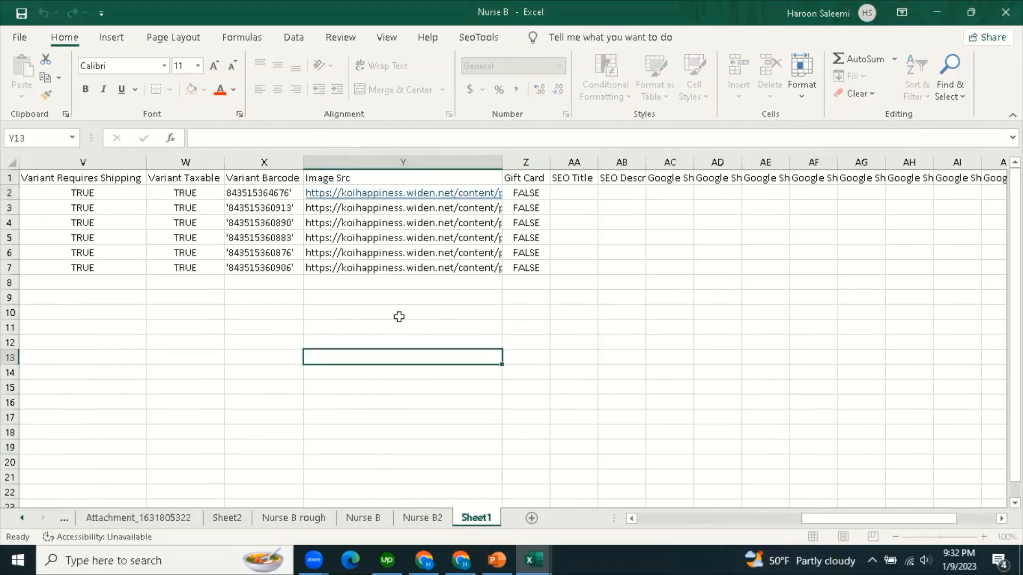
click(385, 194)
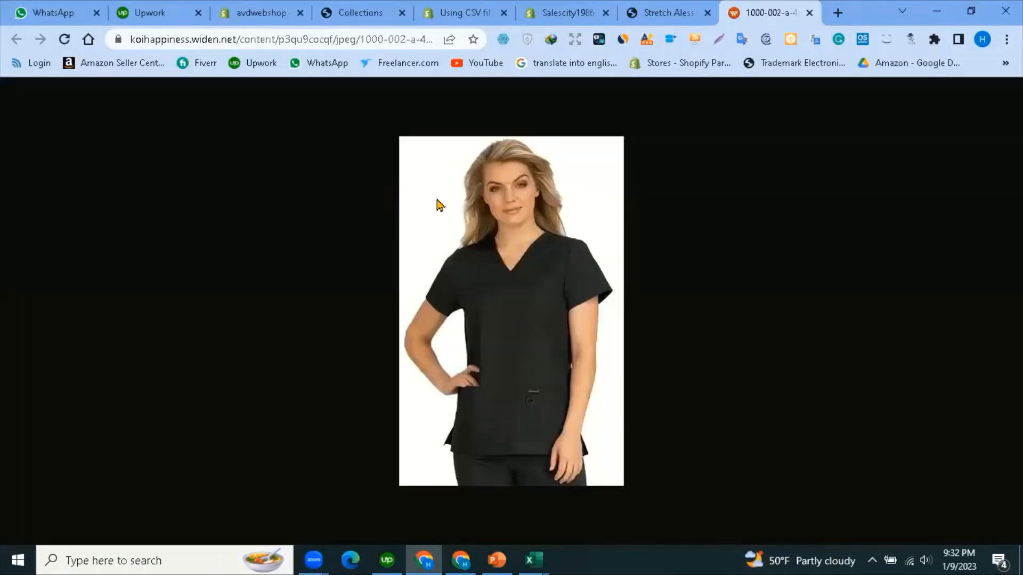
click(810, 13)
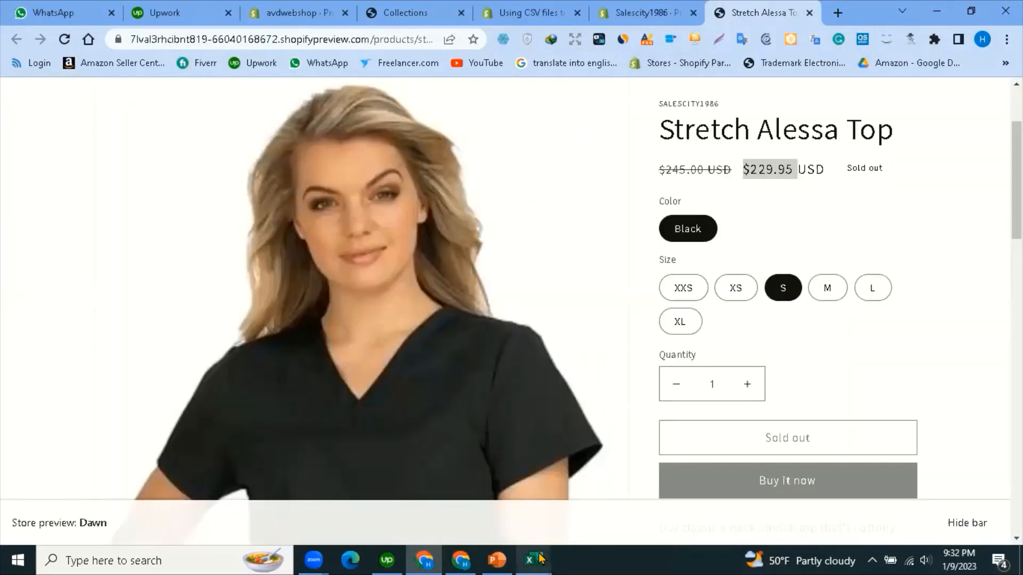
mouse_move(540, 557)
click(526, 498)
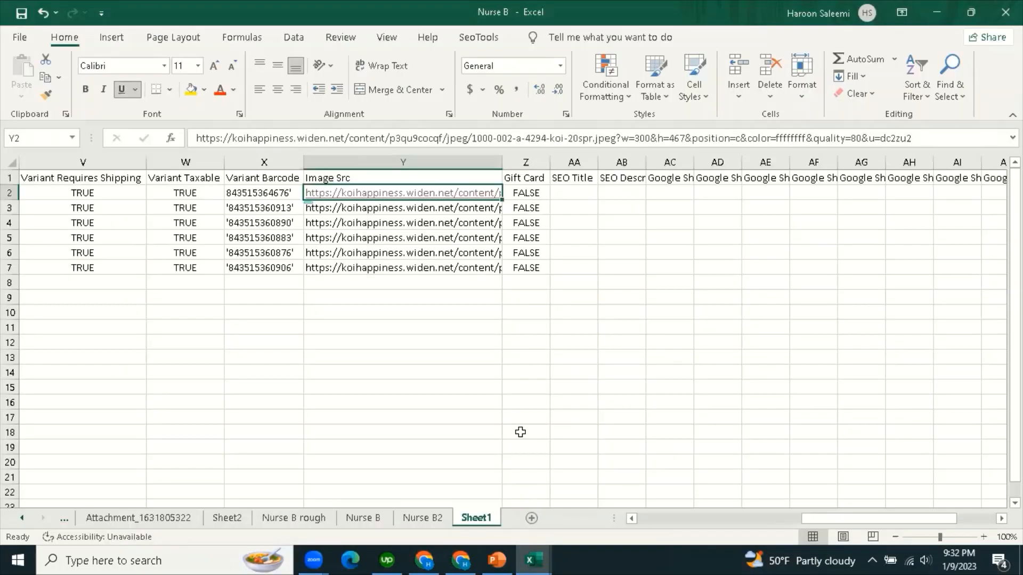
Examine the Image Src URLs in Y3 to Y6 alongside the neighbouring variant columns.
click(522, 372)
click(359, 210)
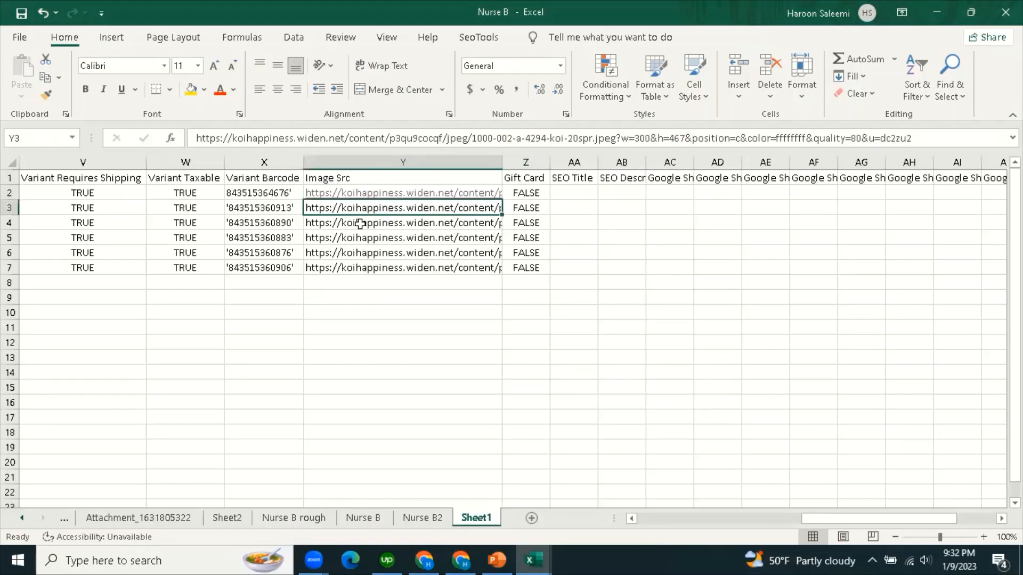
click(359, 223)
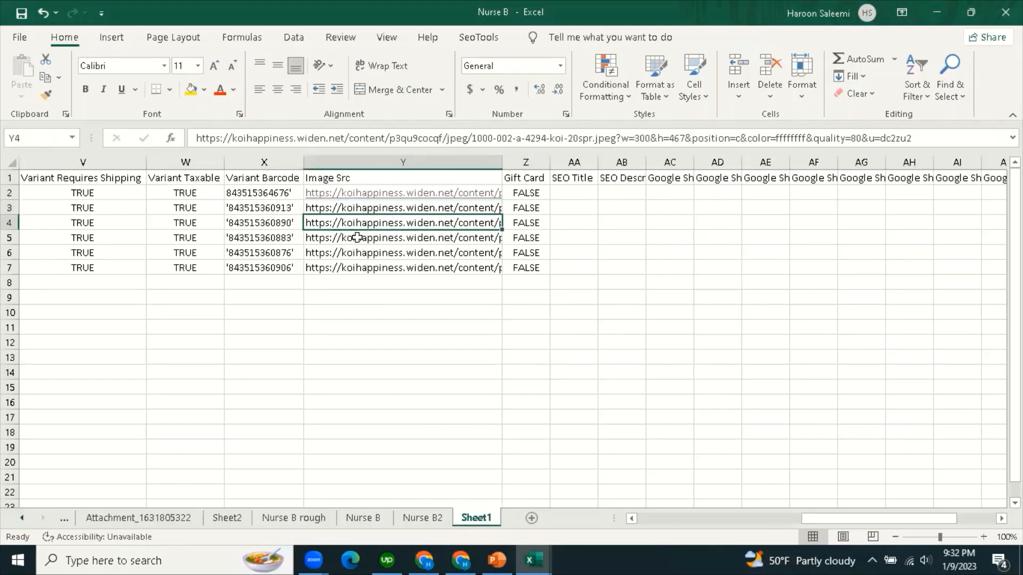
click(354, 238)
click(355, 254)
click(360, 281)
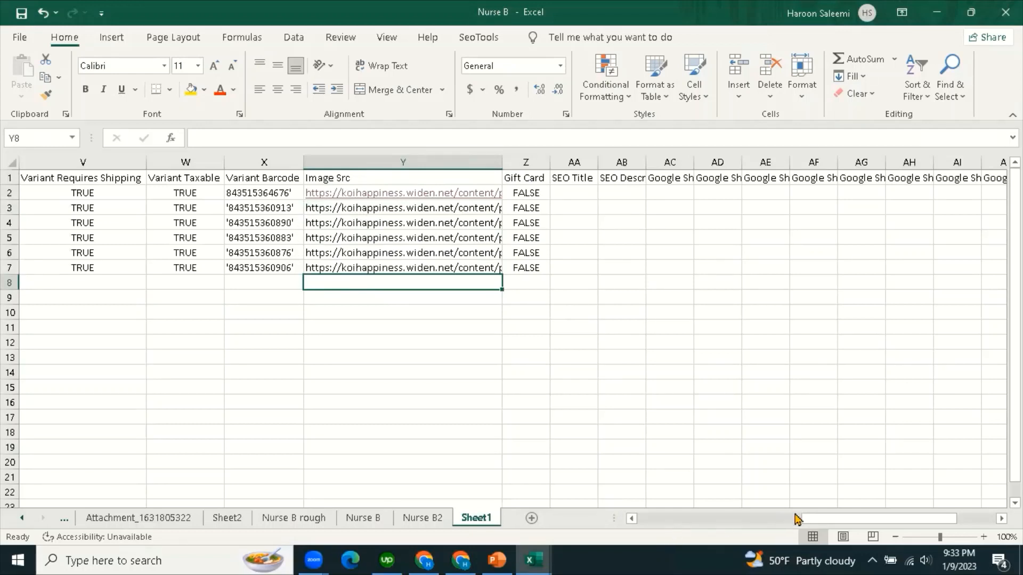
drag(818, 524, 798, 522)
click(676, 210)
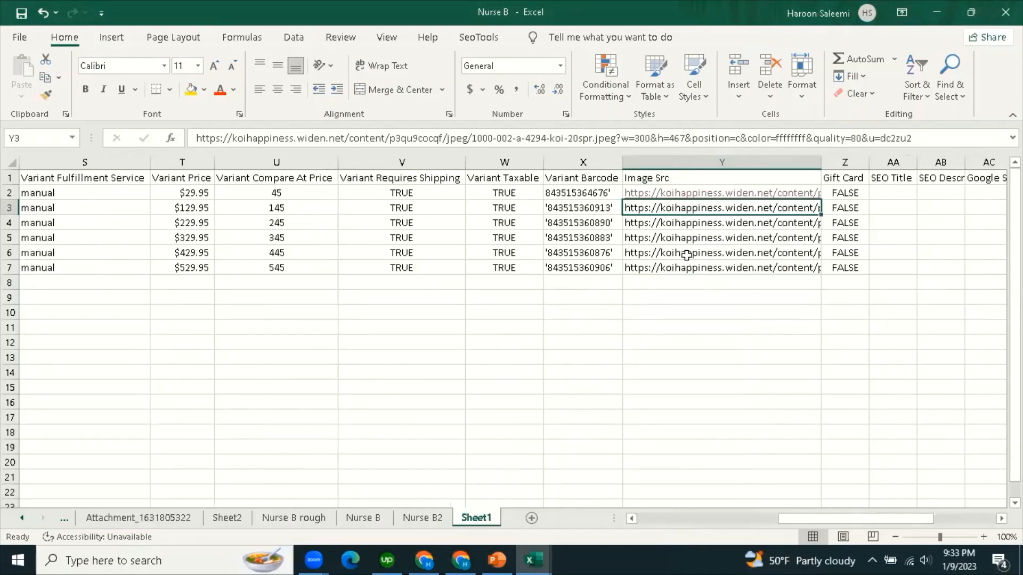
drag(832, 518, 862, 520)
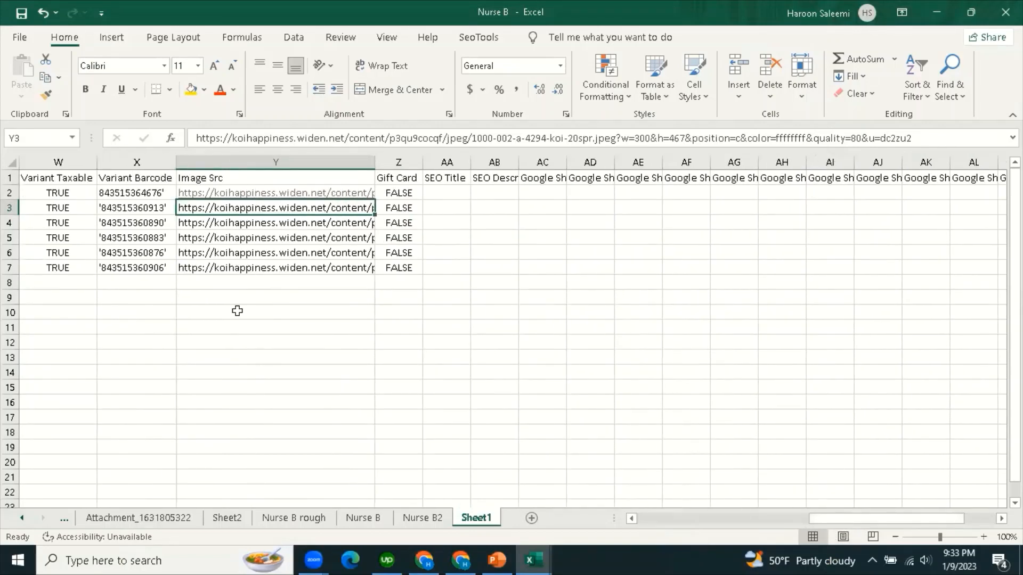
click(237, 397)
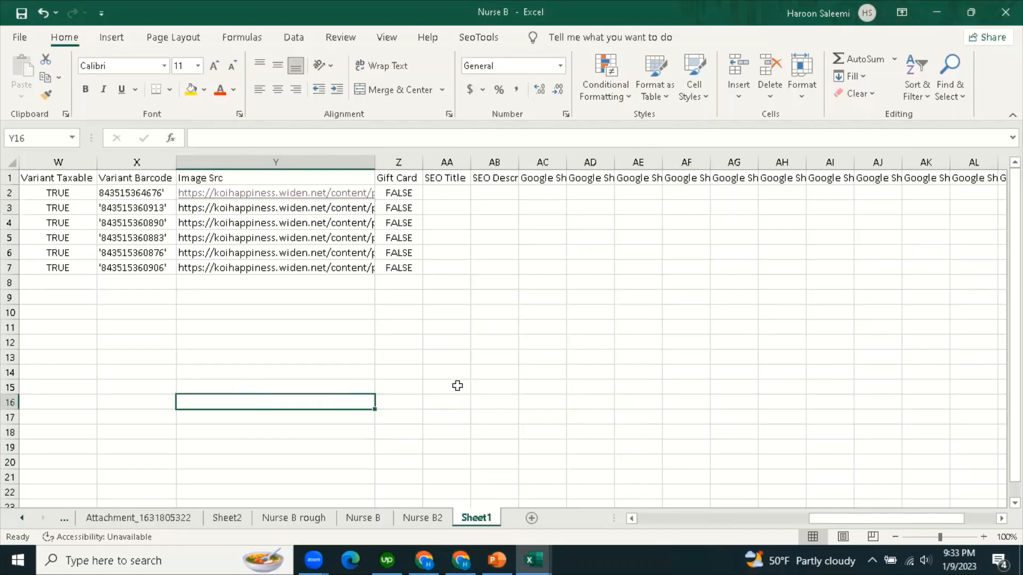
click(297, 284)
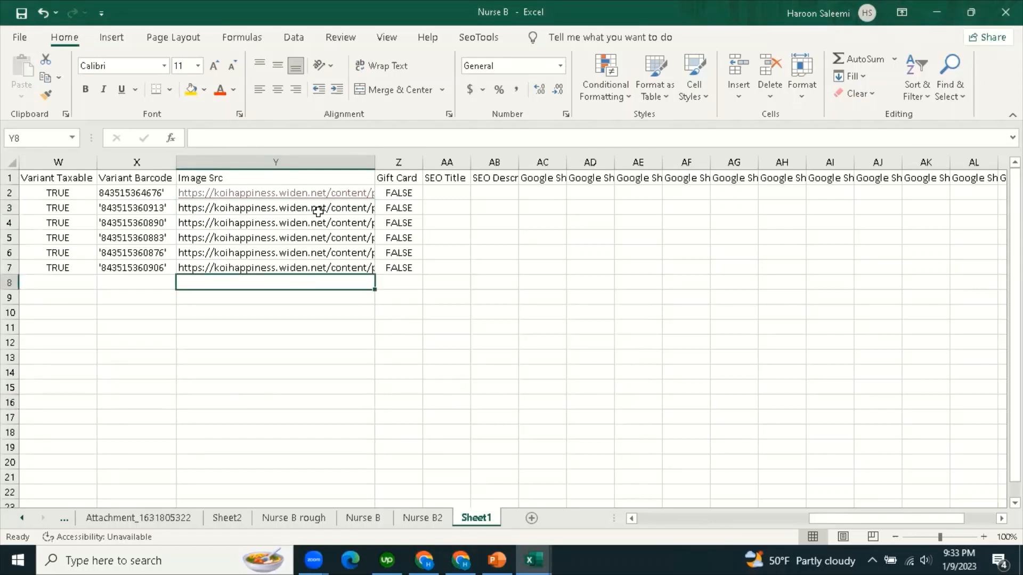
click(294, 337)
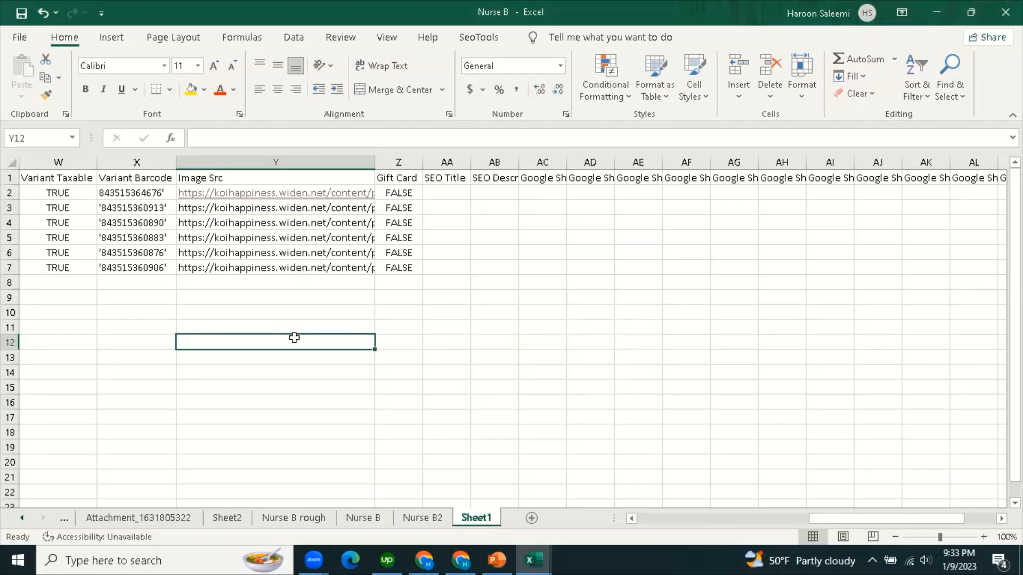
Delete columns AA to AO, from SEO Title through the Google Shopping columns.
drag(447, 162, 698, 203)
right_click(571, 162)
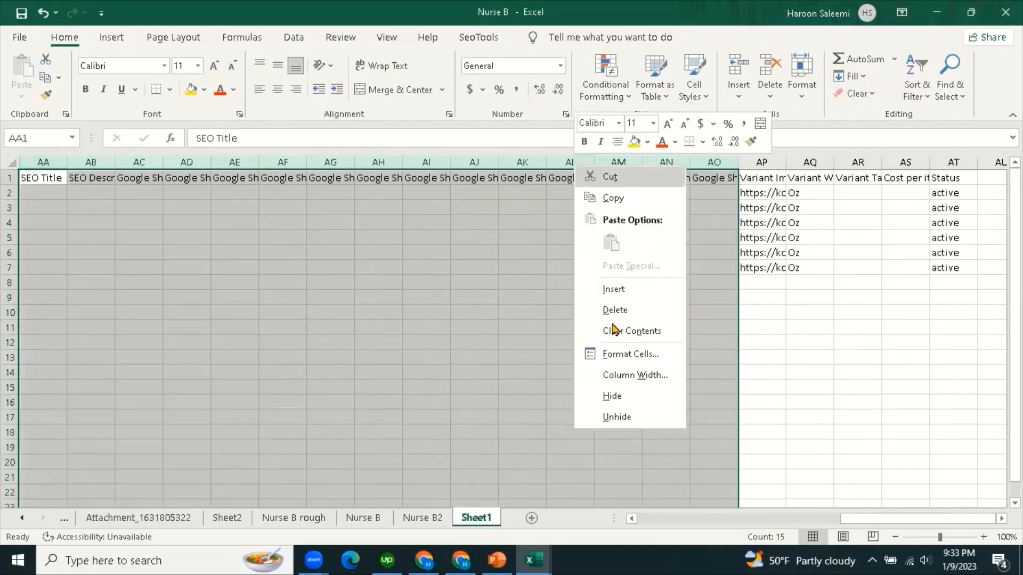
click(590, 310)
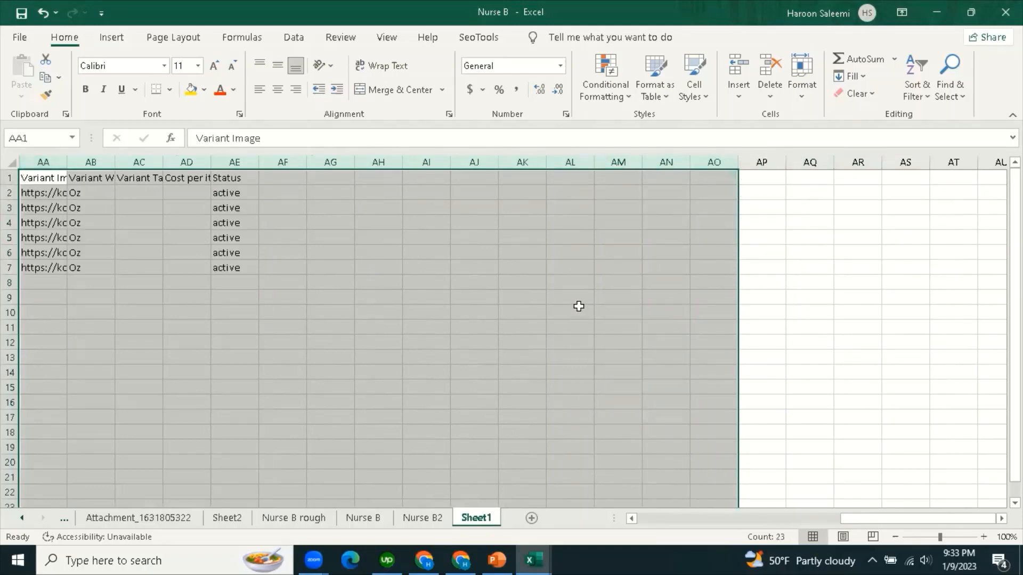
click(236, 358)
Widen column AA until its full Variant Image header is readable.
drag(868, 519, 829, 519)
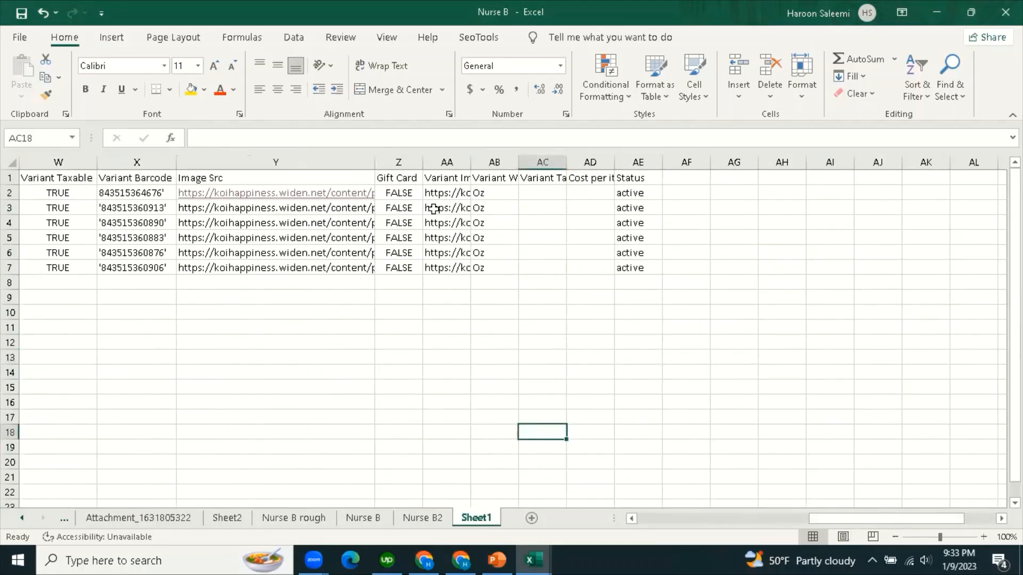
click(442, 178)
drag(472, 162, 514, 161)
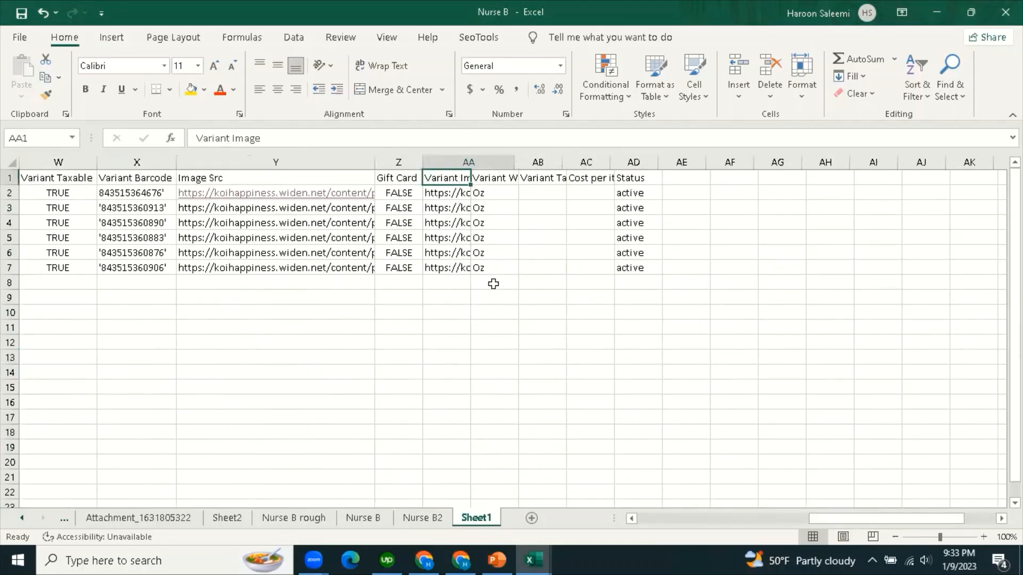
click(494, 282)
Examine the Variant Image header and the image URLs in AA2, AA3 and AA4.
click(468, 193)
click(469, 223)
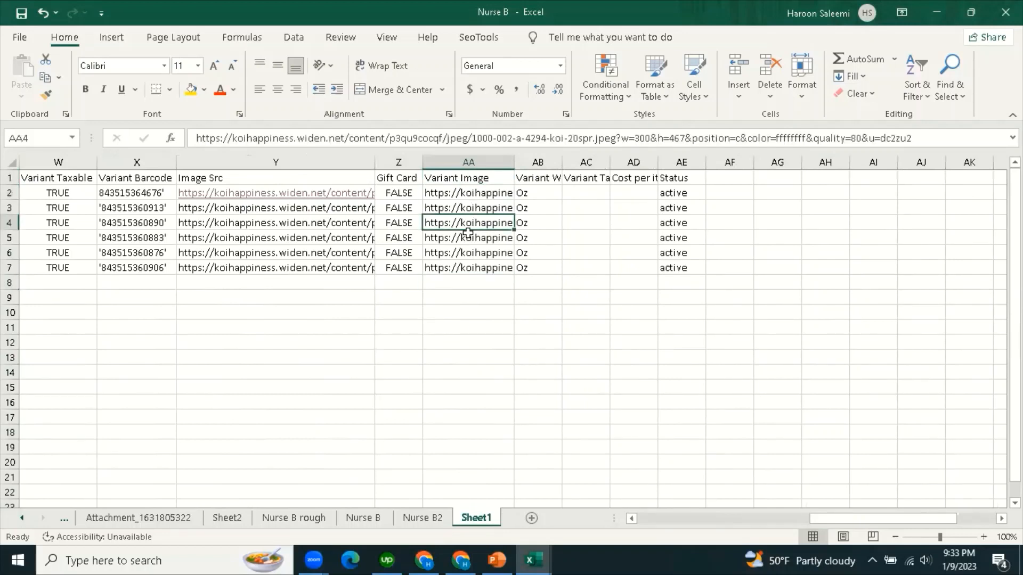
click(470, 191)
click(471, 179)
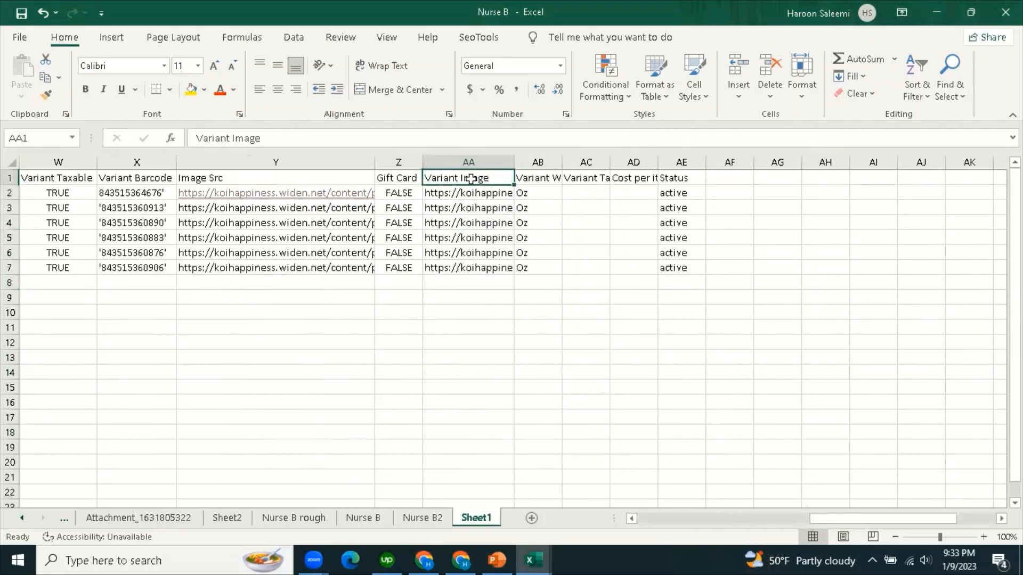
click(465, 194)
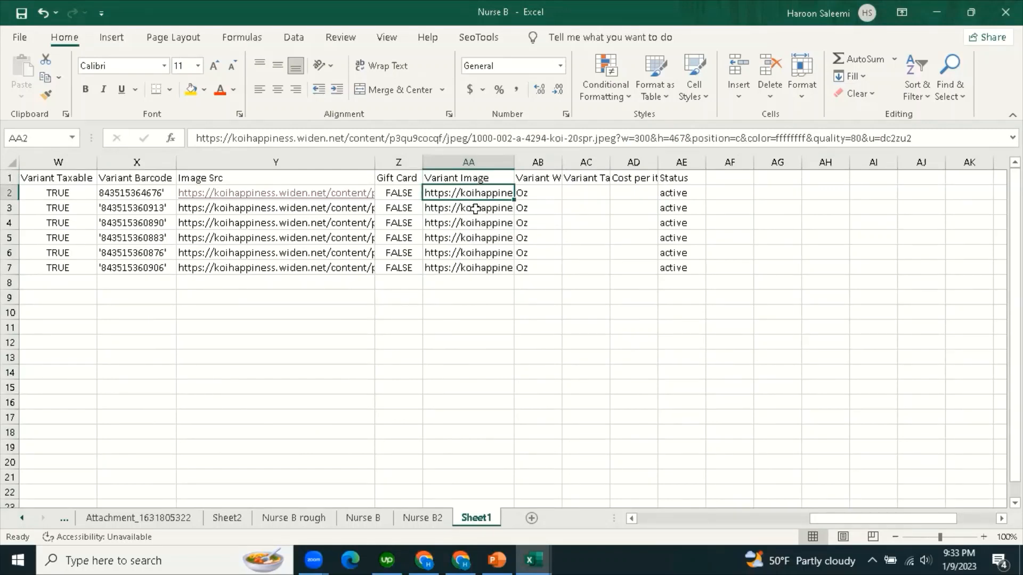
click(474, 210)
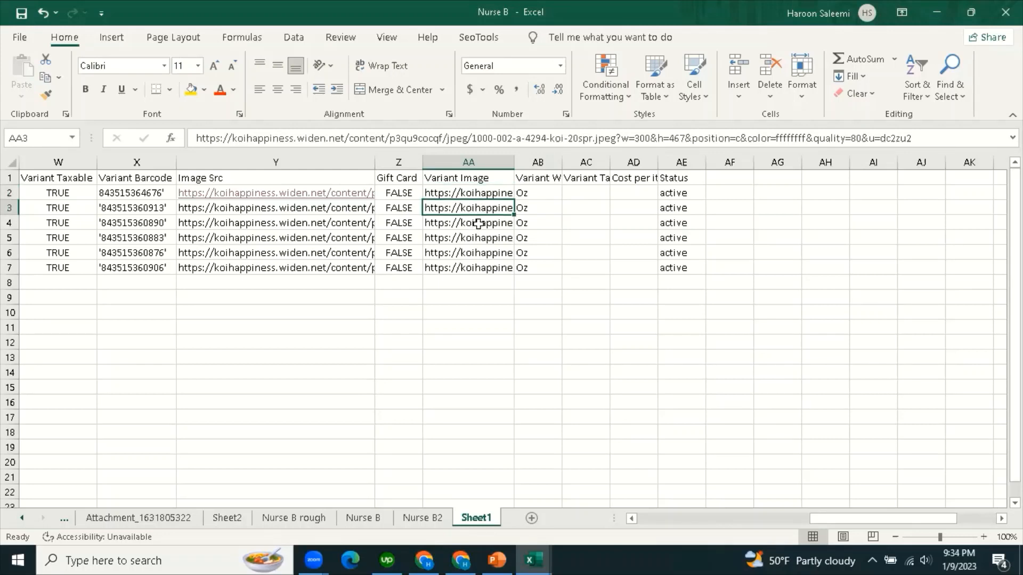
click(478, 225)
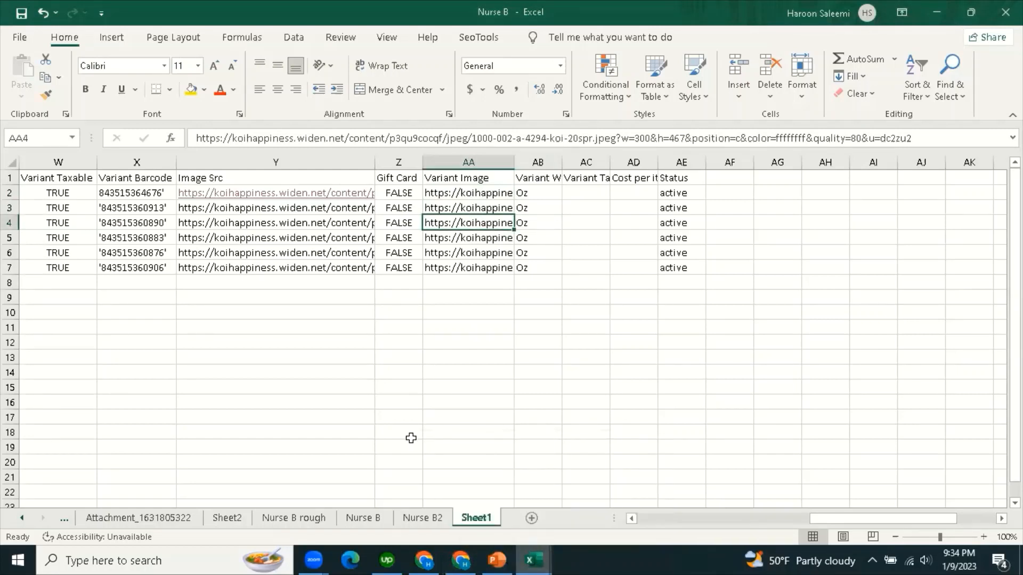
Copy rows 1 to 33 of the Nurse B2 sheet, from the headers through the black Tula Top variants.
click(422, 518)
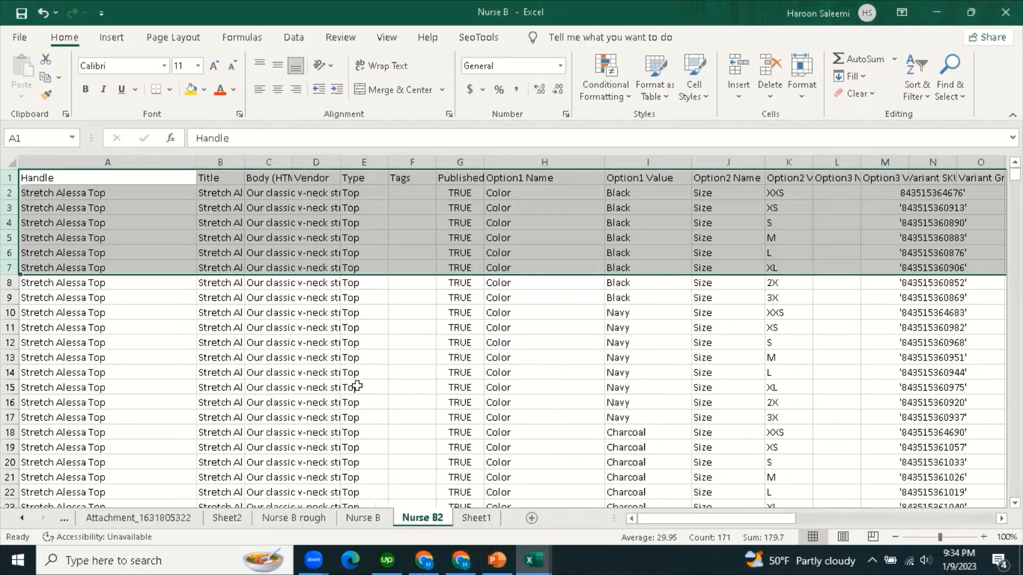
click(101, 223)
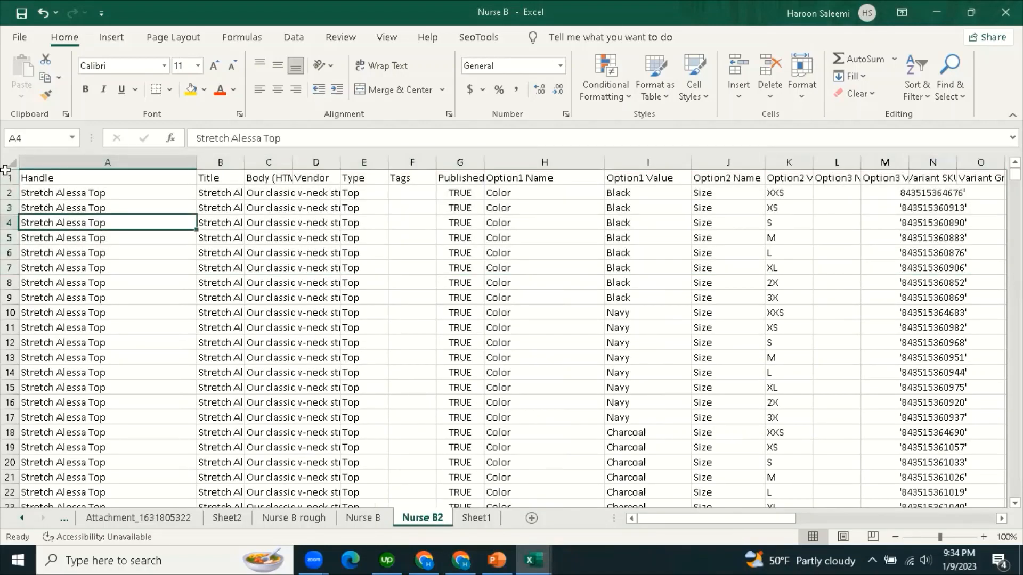
drag(8, 179, 13, 364)
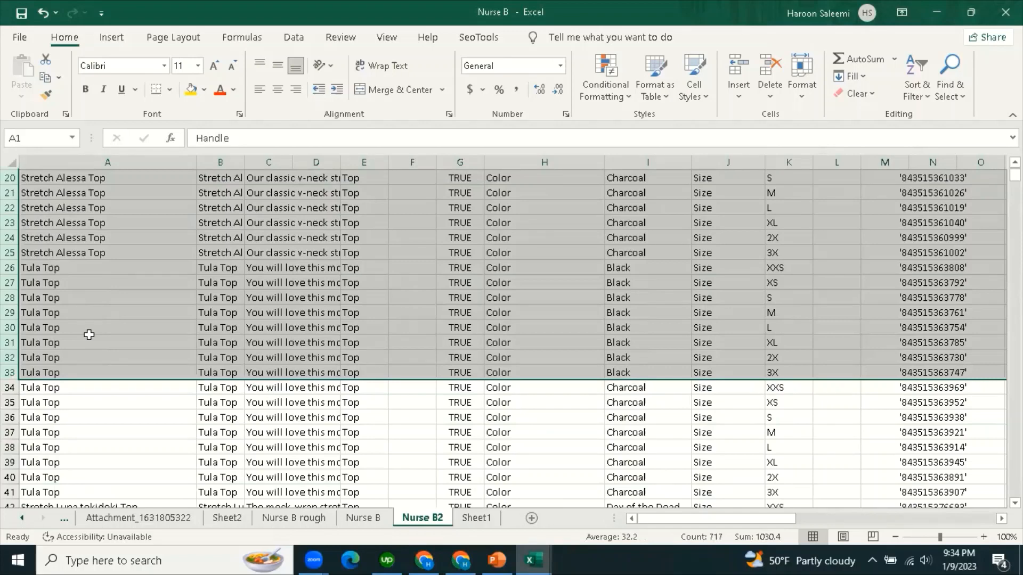
key(ctrl+c)
Paste the copied rows into Sheet1 starting at cell A1, overwriting the existing product data.
click(475, 518)
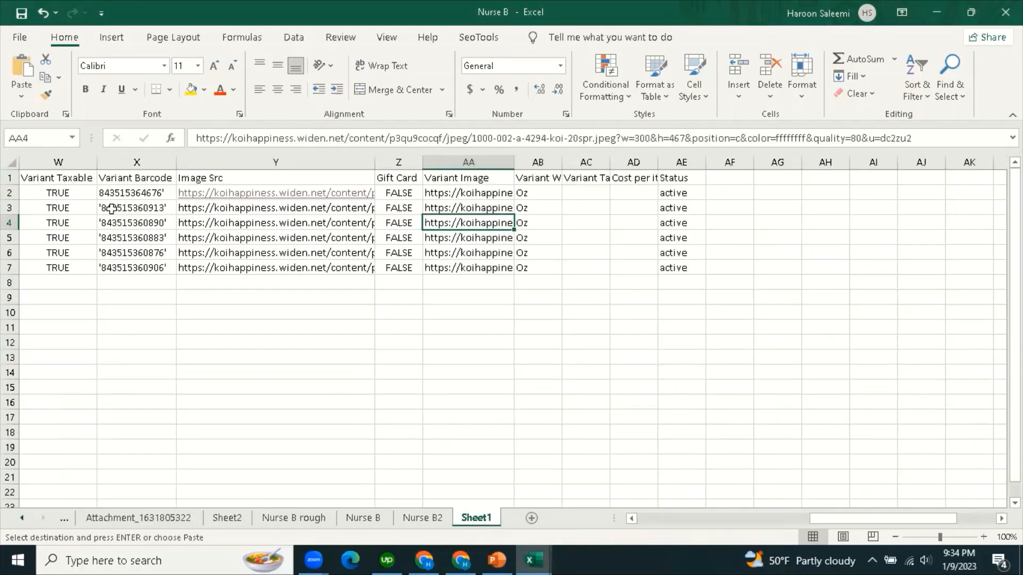
drag(845, 519, 578, 521)
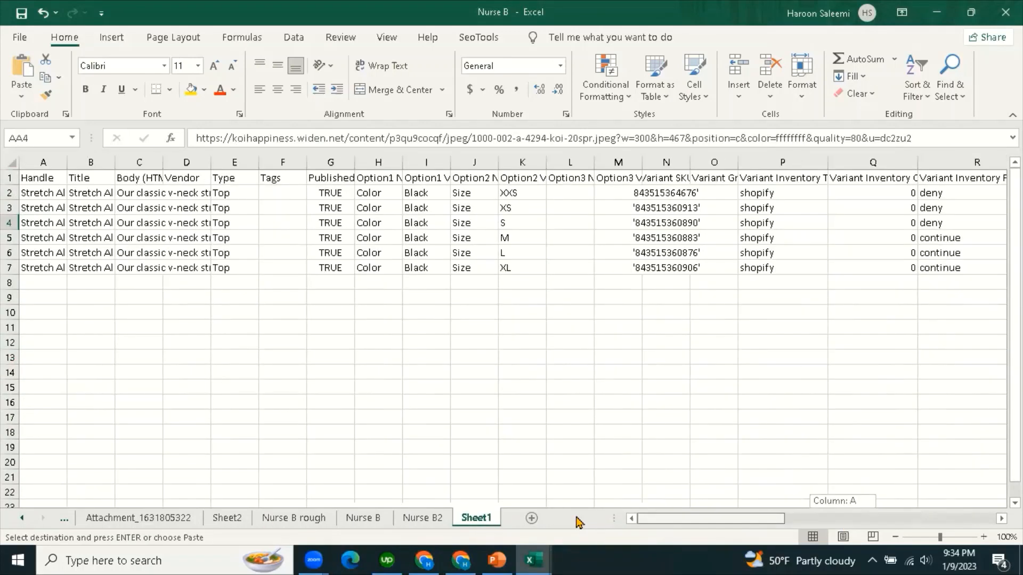
click(25, 176)
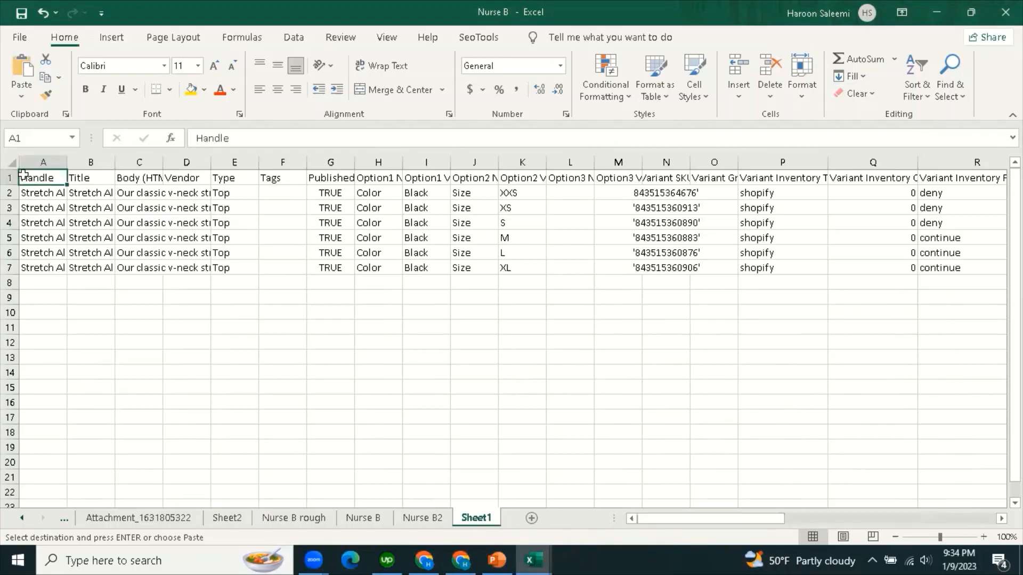
key(ctrl+v)
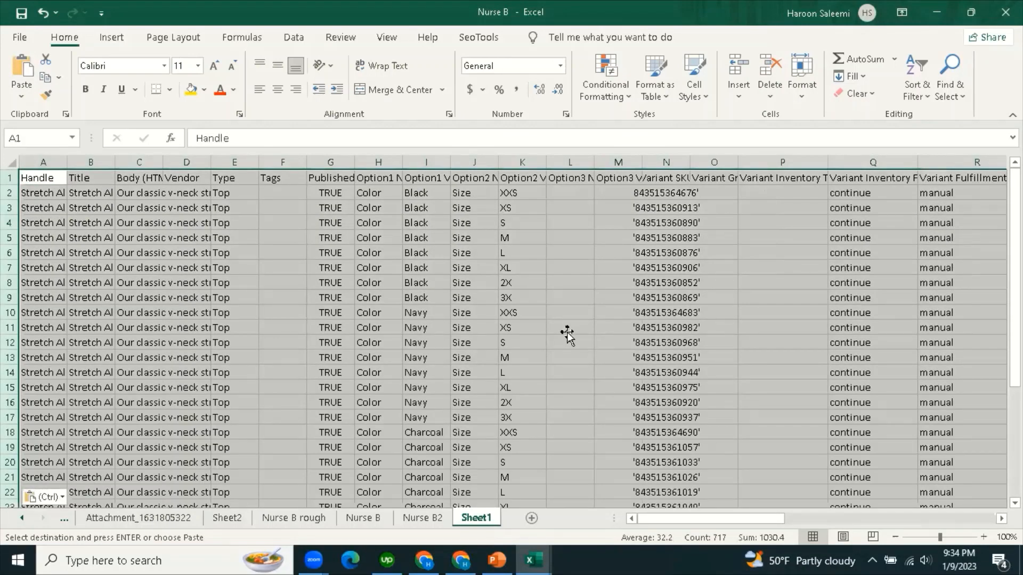
Deselect the pasted rows in Sheet1 and save the Nurse B file.
click(567, 329)
drag(728, 521, 639, 527)
click(8, 161)
click(586, 325)
click(572, 252)
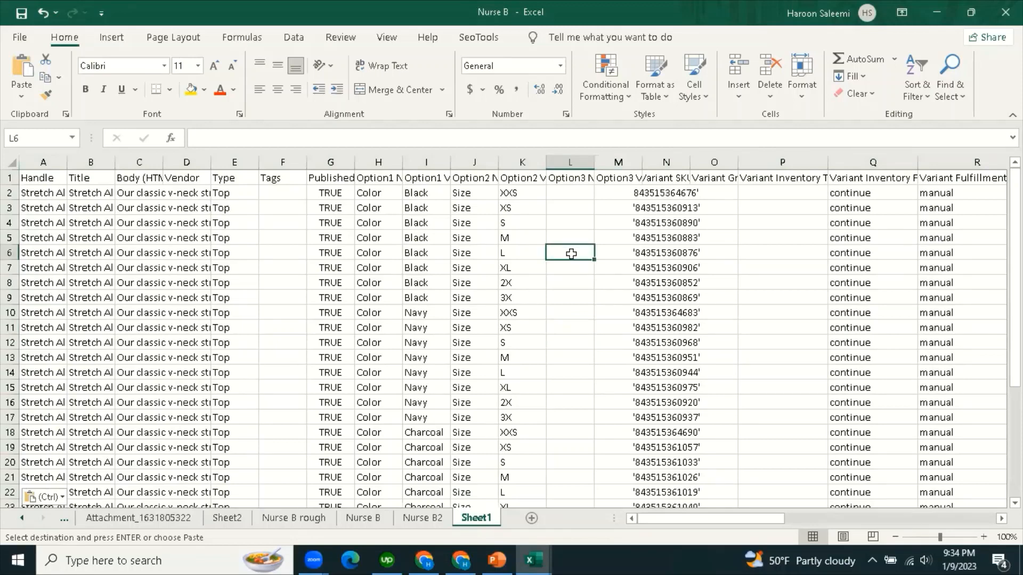
click(20, 13)
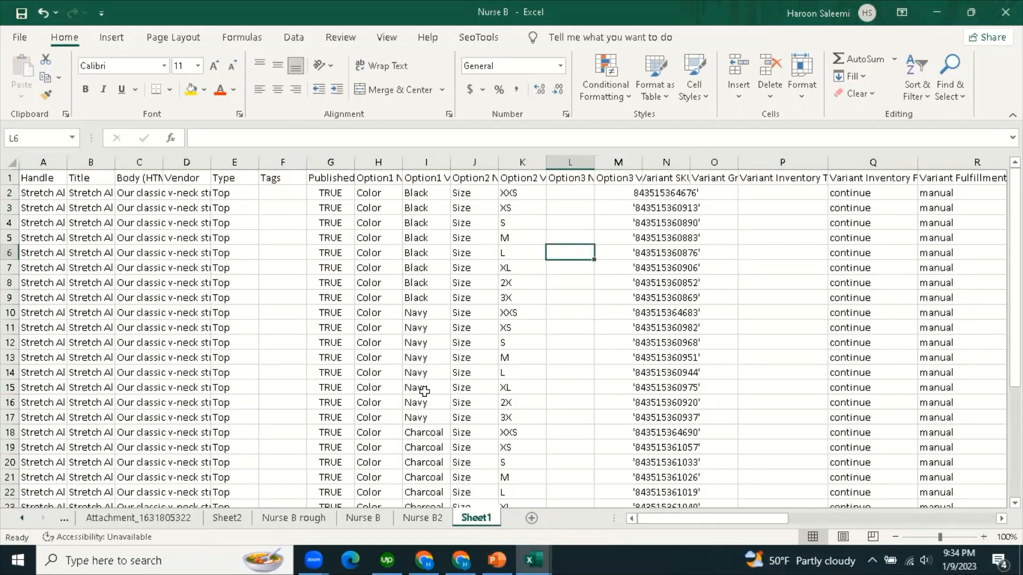
click(541, 402)
Switch to the Shopify admin in Chrome and delete the Stretch Alessa Top product from the product list.
click(459, 559)
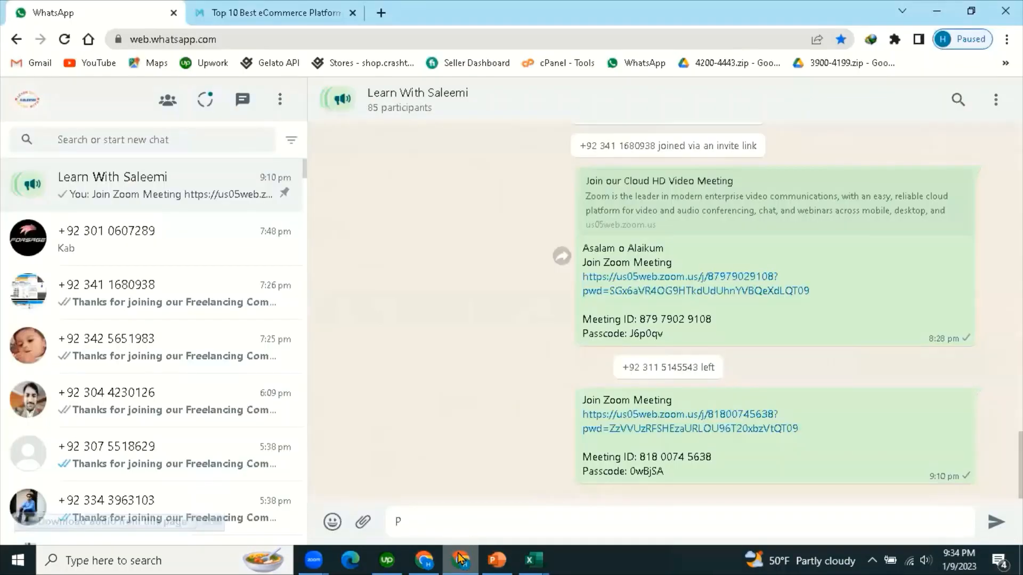
click(425, 559)
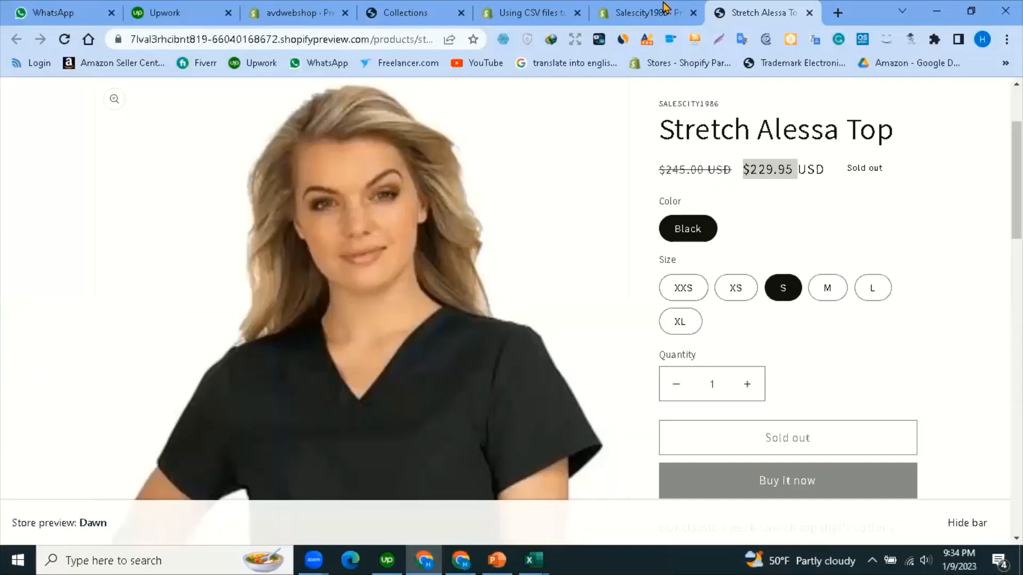
click(526, 20)
click(639, 13)
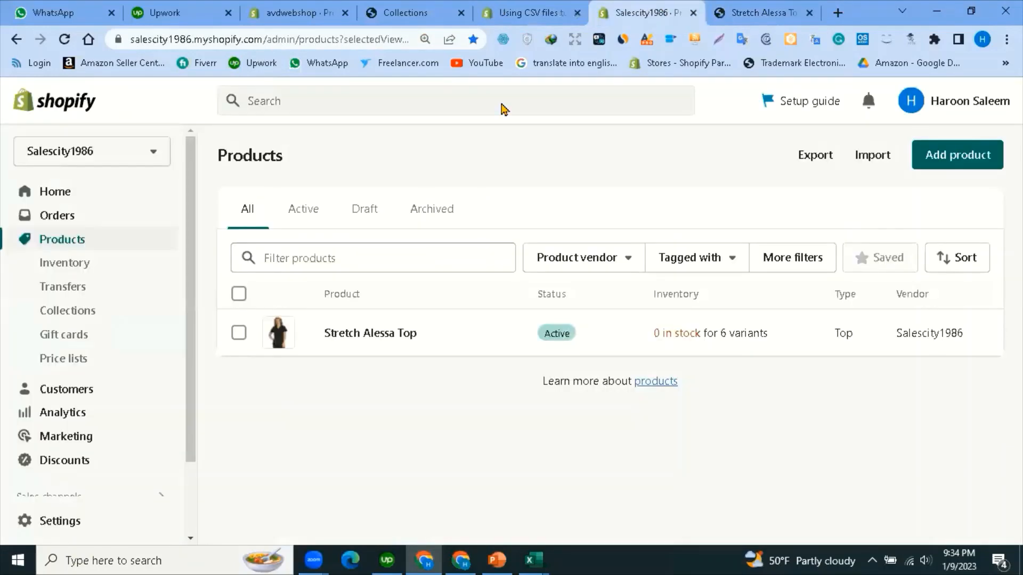
click(239, 294)
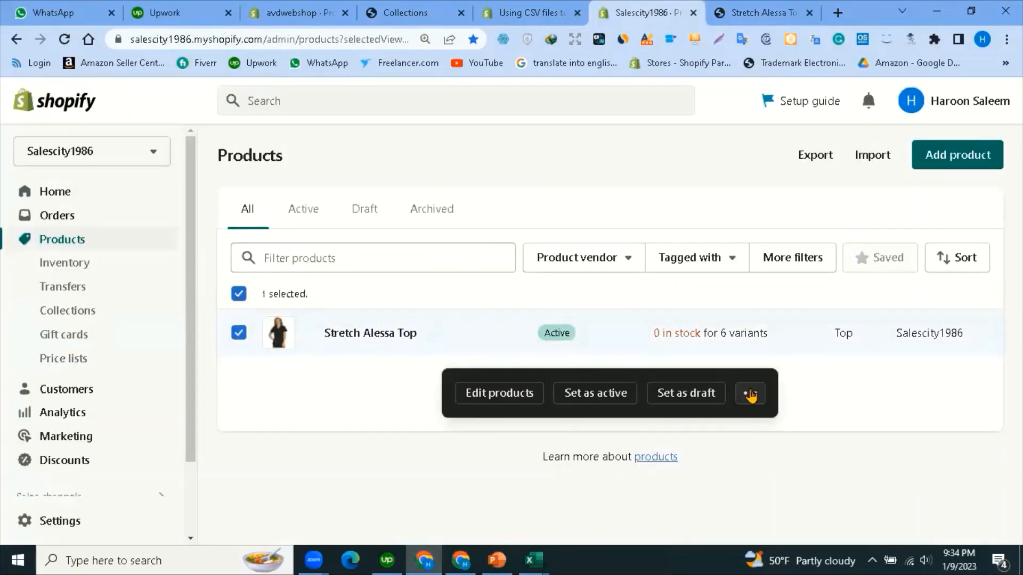
click(750, 394)
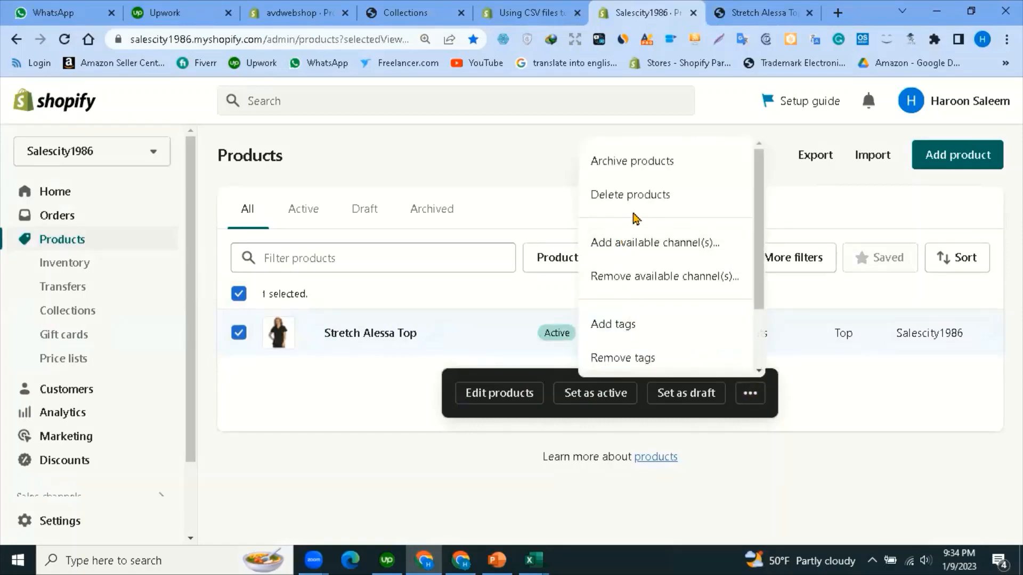
click(639, 198)
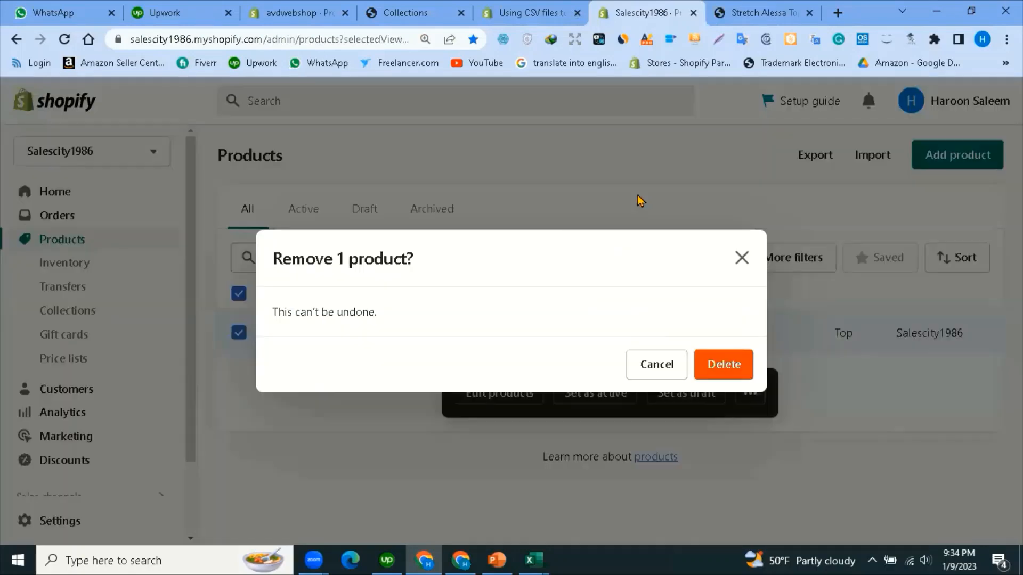
click(722, 364)
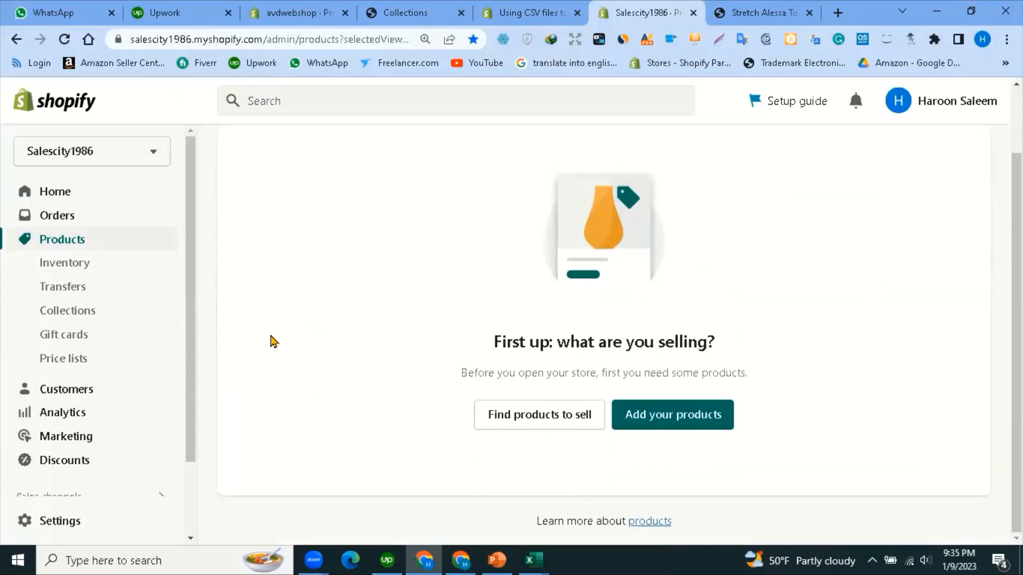
Upload Nurse B .csv from the Desktop for product import, leaving overwriting of products with the same handle off.
click(964, 156)
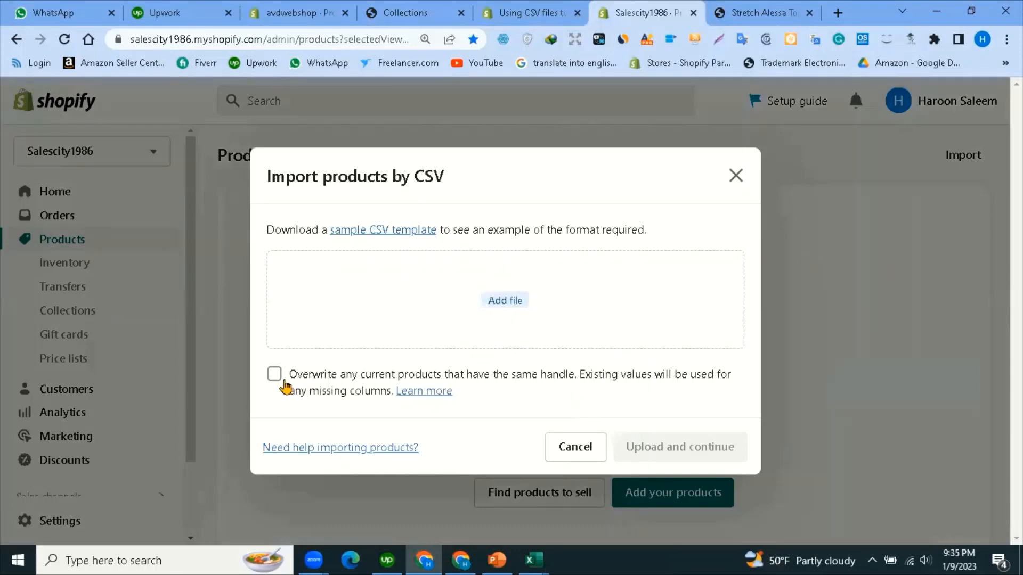
click(507, 302)
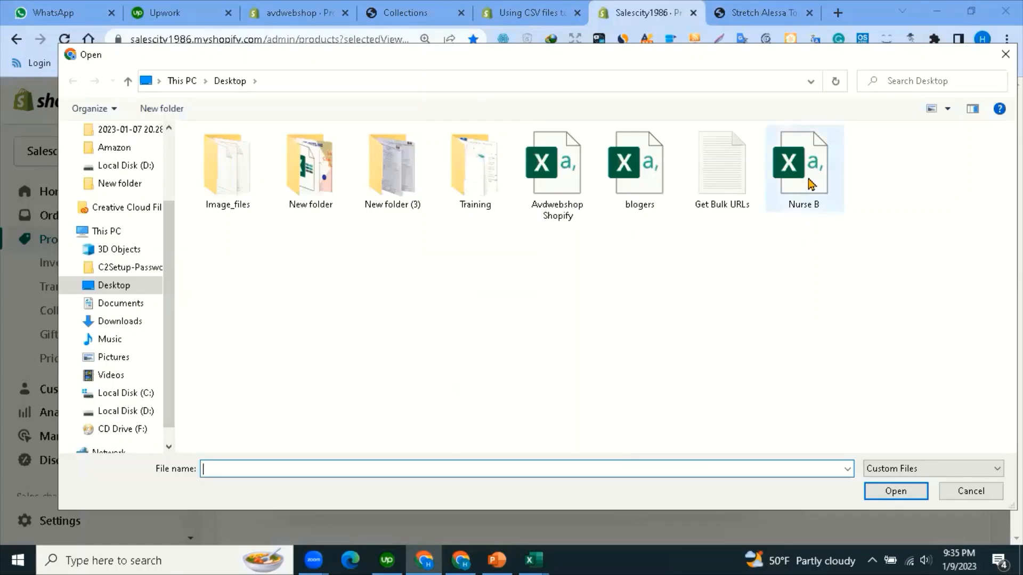
click(809, 182)
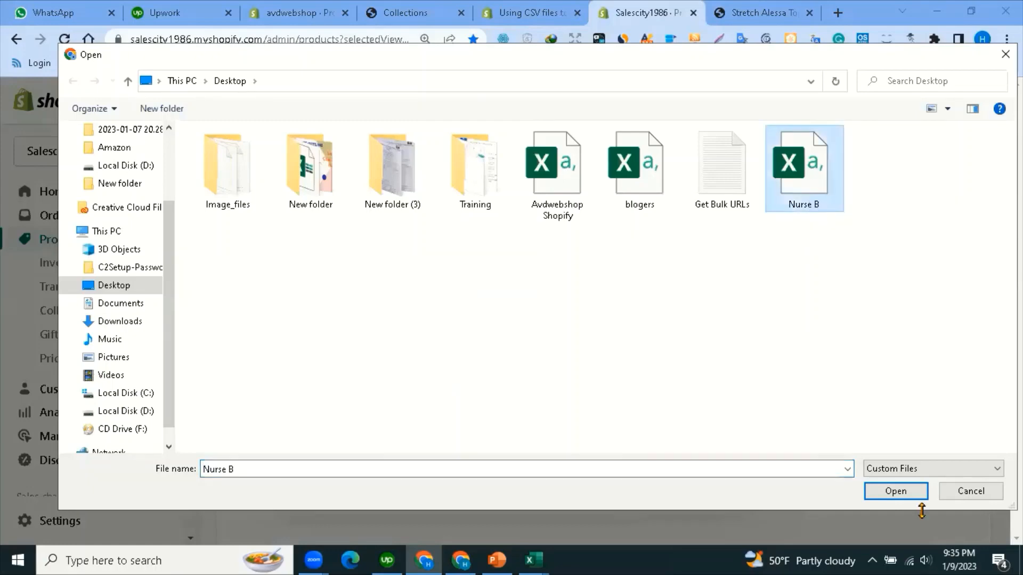
click(903, 495)
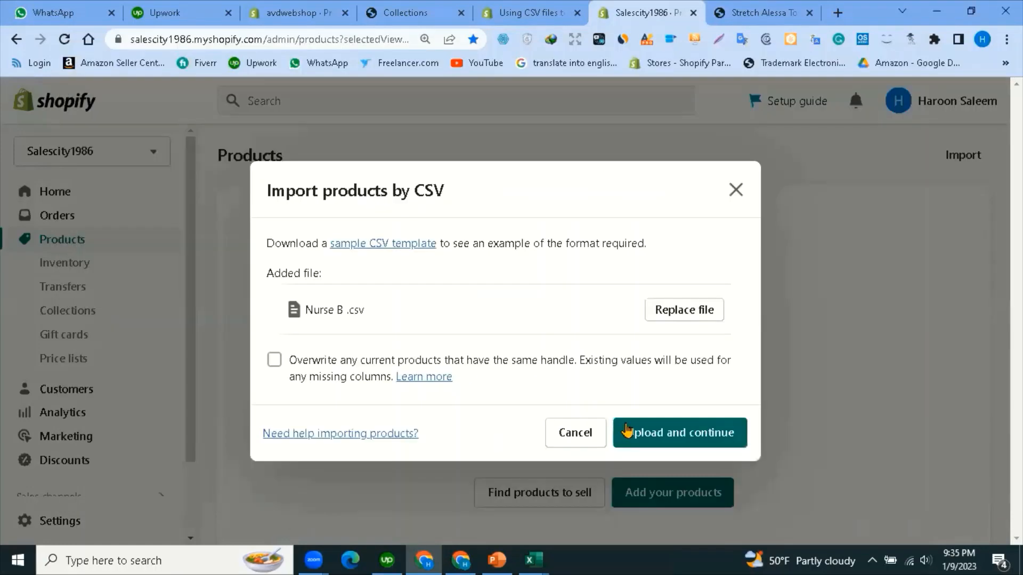
click(634, 422)
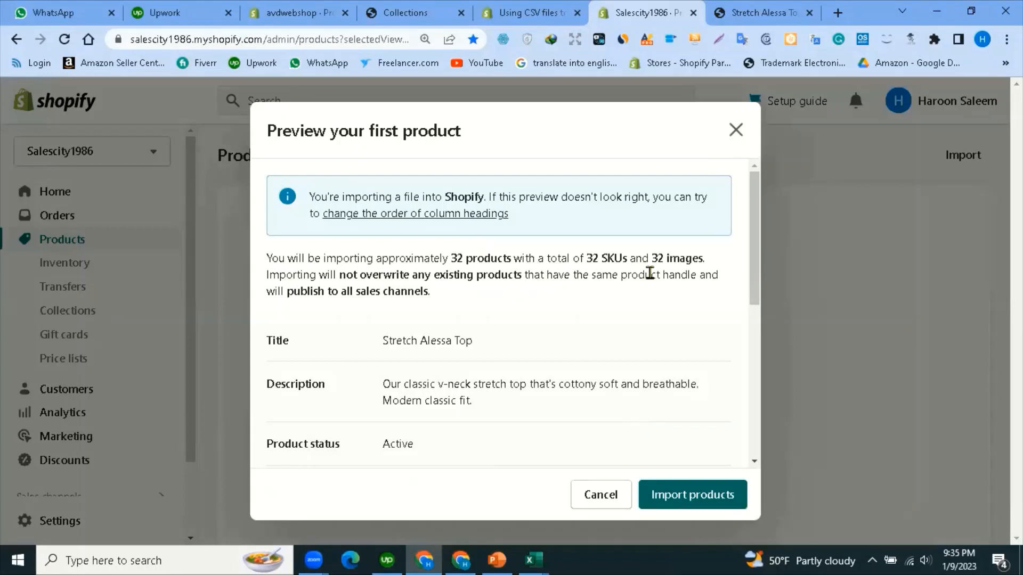
Examine the import preview's product, SKU and image counts, and the first product's details and variants.
drag(441, 259, 524, 258)
click(597, 406)
drag(451, 258, 516, 258)
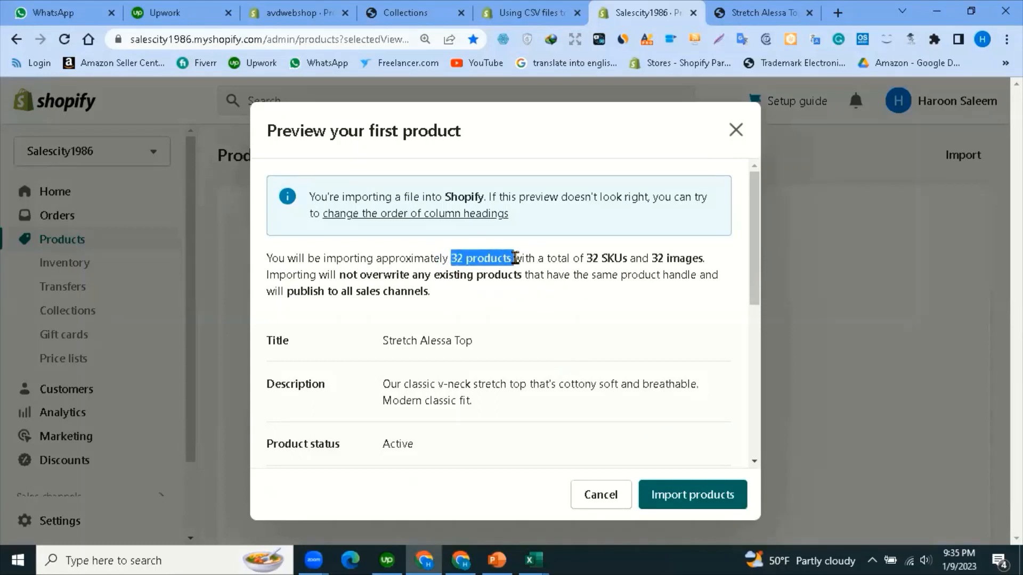
click(552, 349)
drag(448, 258, 529, 258)
click(507, 260)
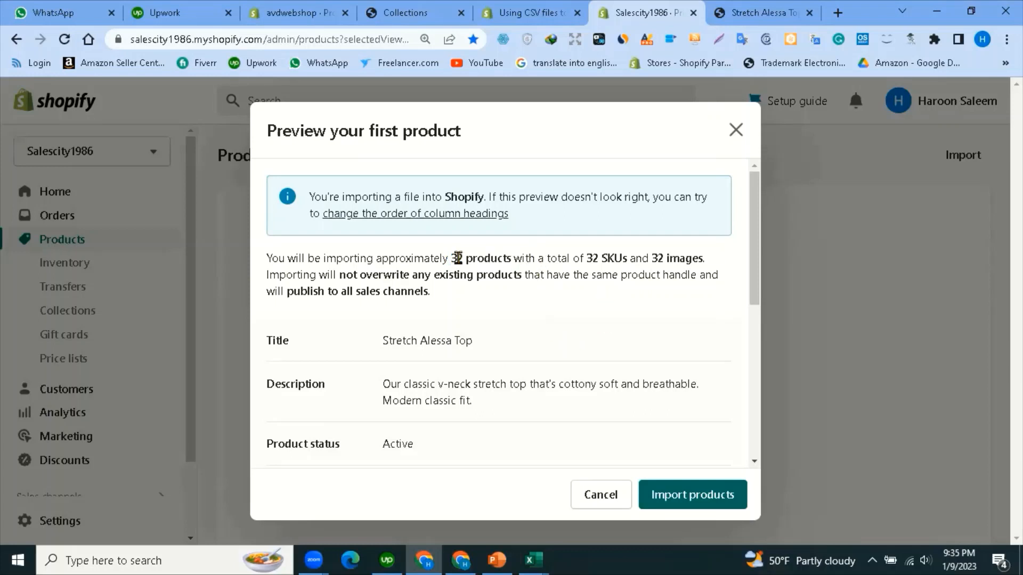
drag(457, 258, 603, 259)
click(610, 339)
scroll(559, 447, down, 8)
scroll(548, 429, up, 8)
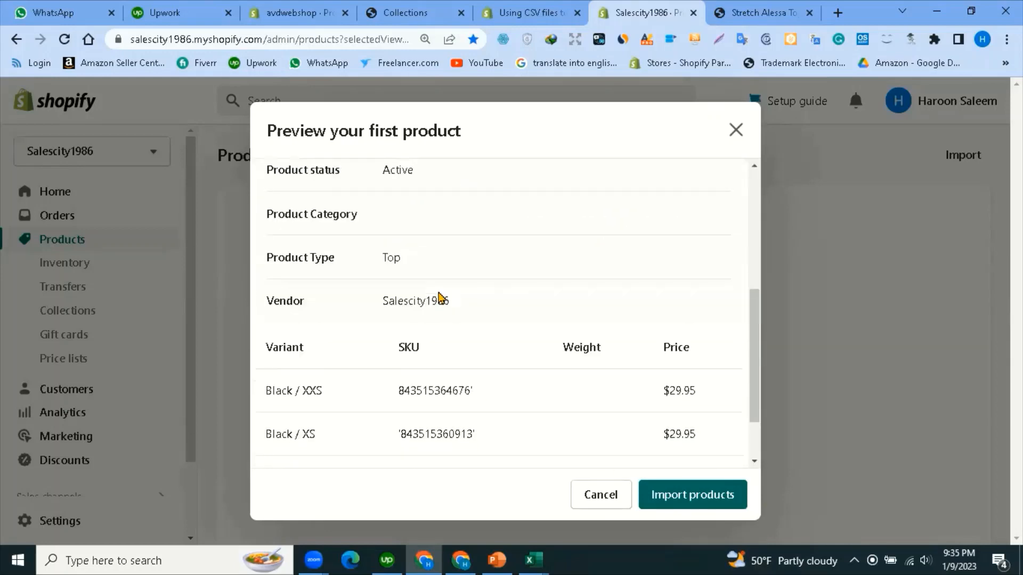
Import the previewed products into the store and dismiss the import progress dialog.
scroll(566, 394, down, 8)
click(663, 494)
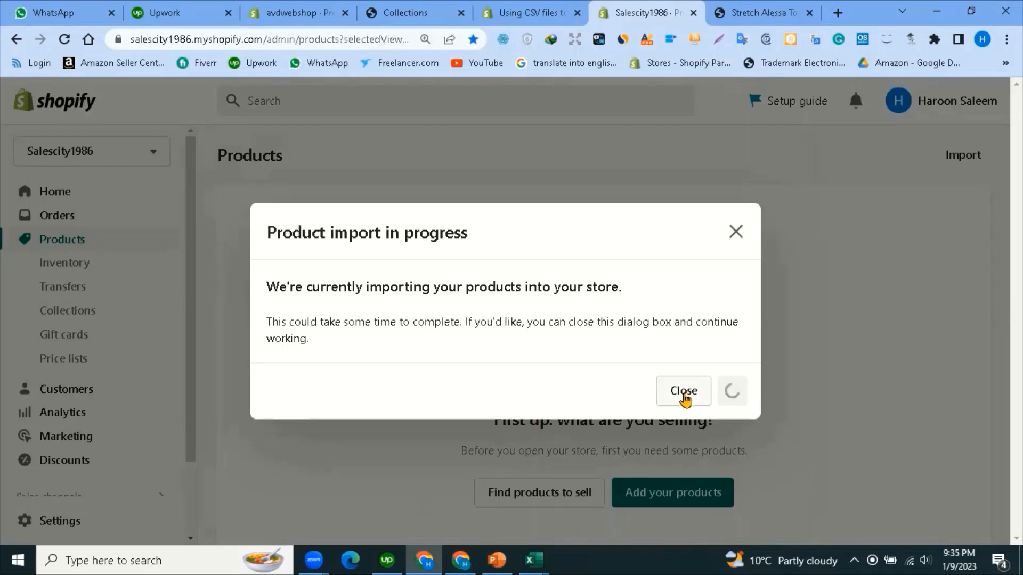
click(735, 233)
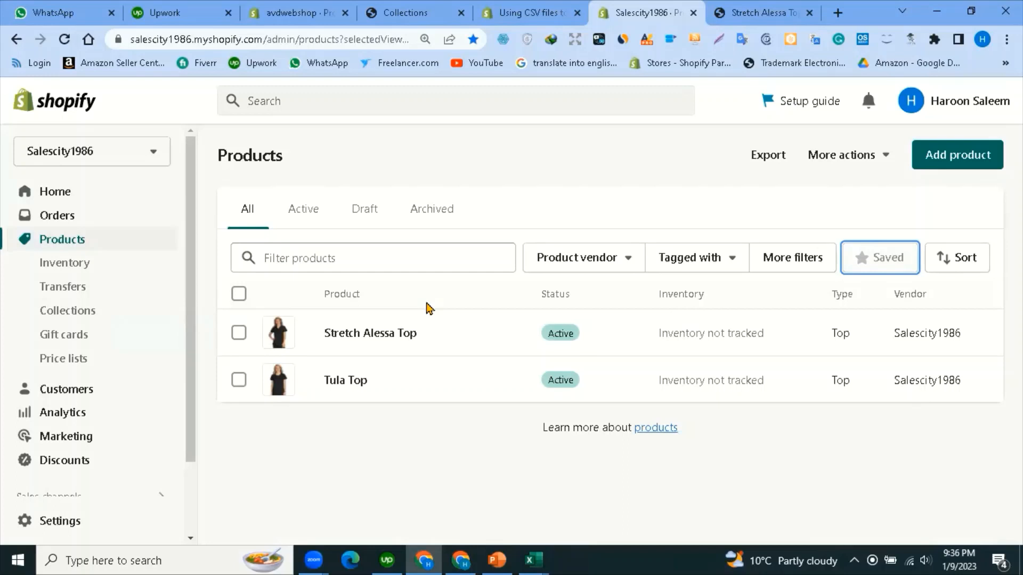
Preview the imported Stretch Alessa Top on the online store and close its outdated preview tab.
mouse_move(426, 336)
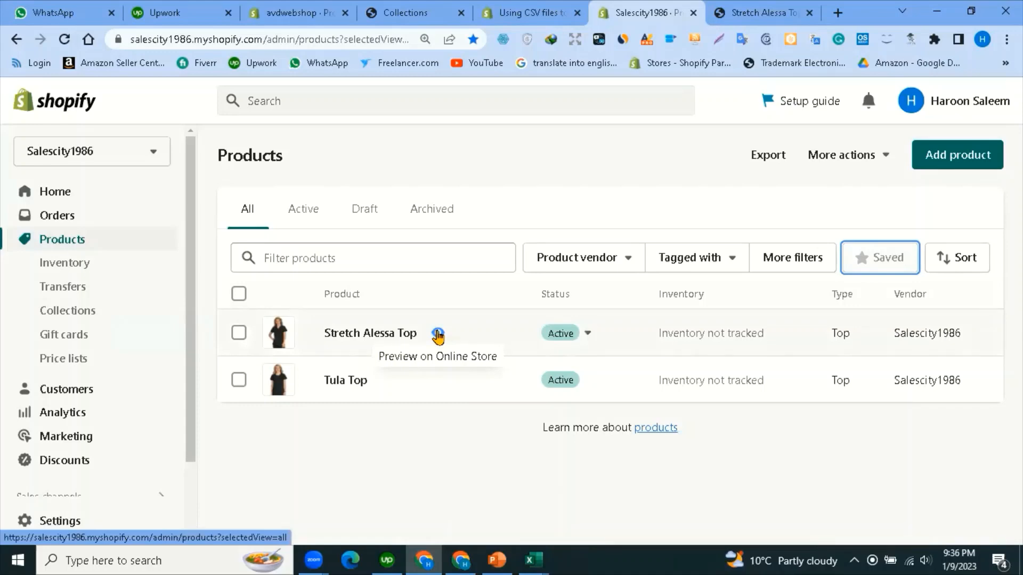
click(437, 335)
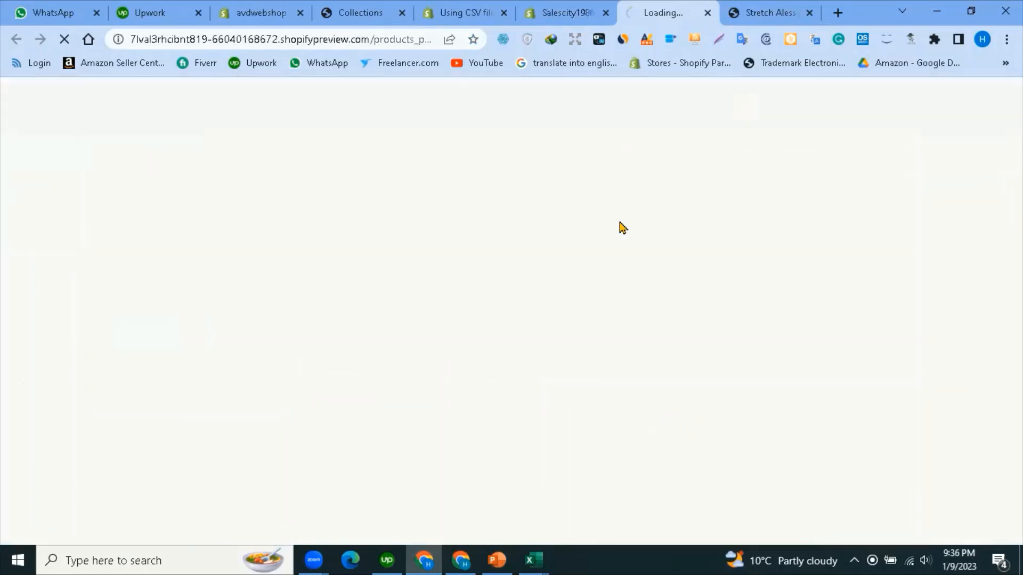
click(765, 12)
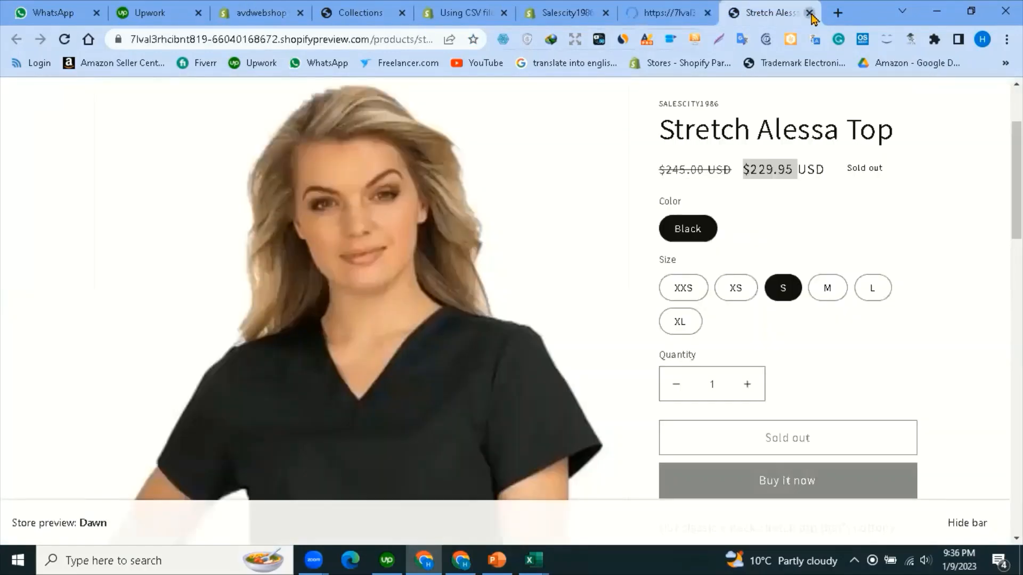
click(810, 12)
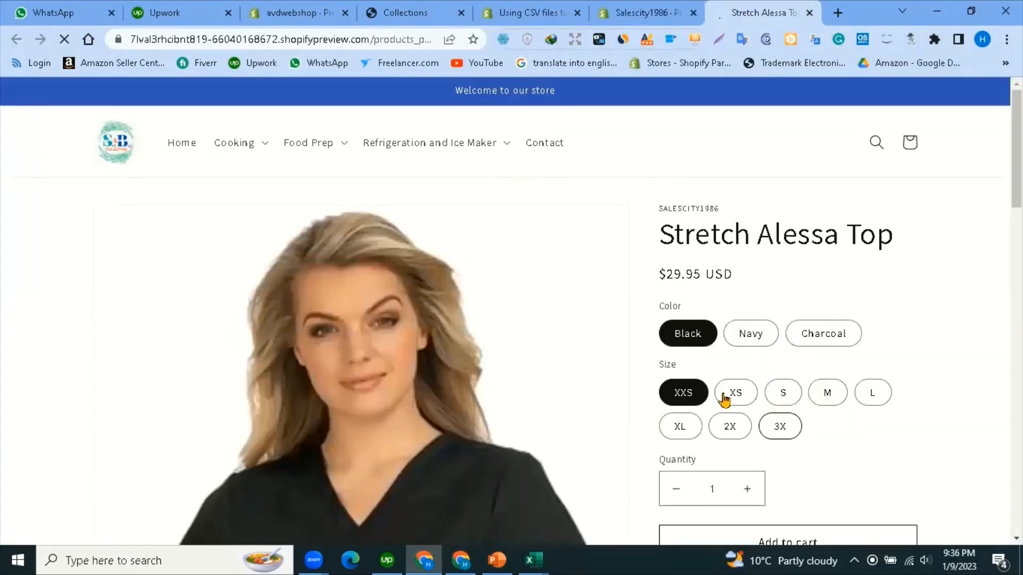
Check the Stretch Alessa Top image for each of the Black, Navy and Charcoal colour variants, ending on Black.
click(751, 334)
scroll(754, 338, down, 2)
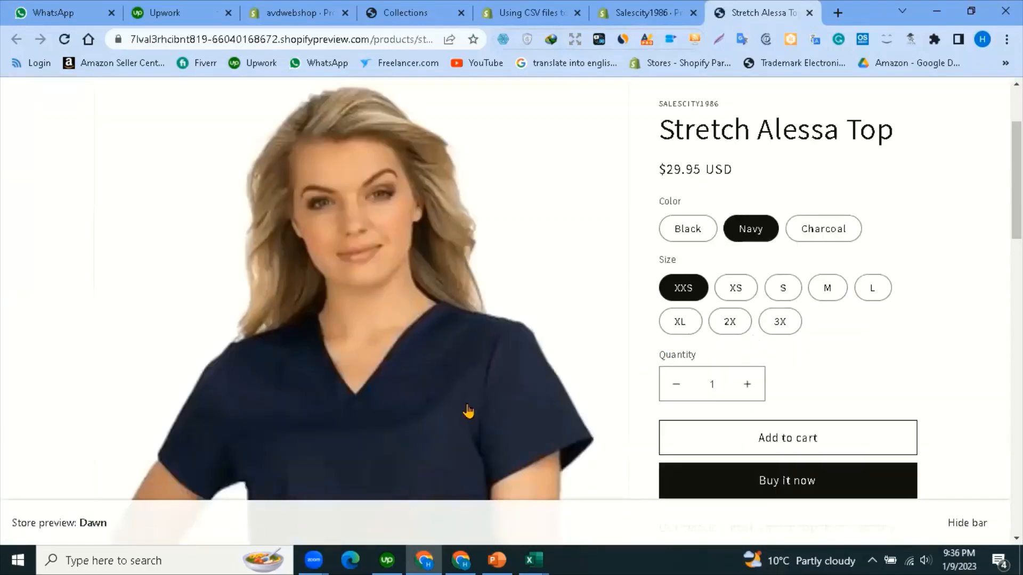
click(697, 235)
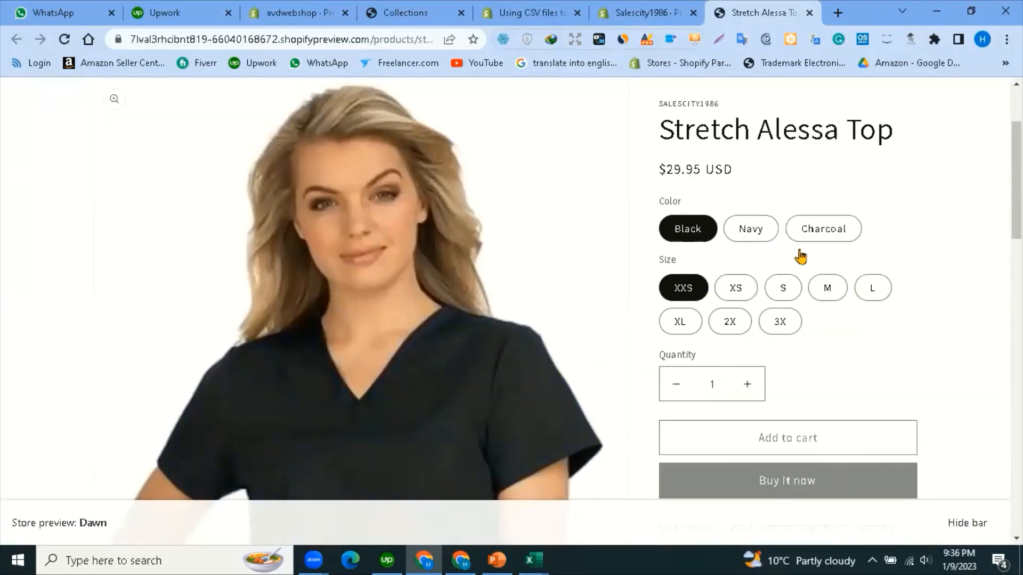
click(756, 228)
click(839, 230)
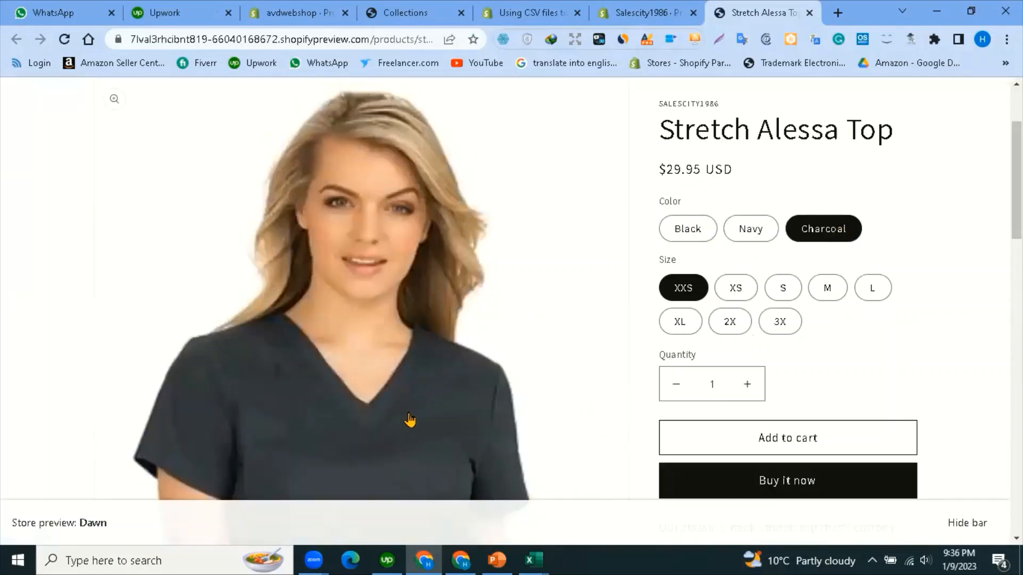
click(750, 234)
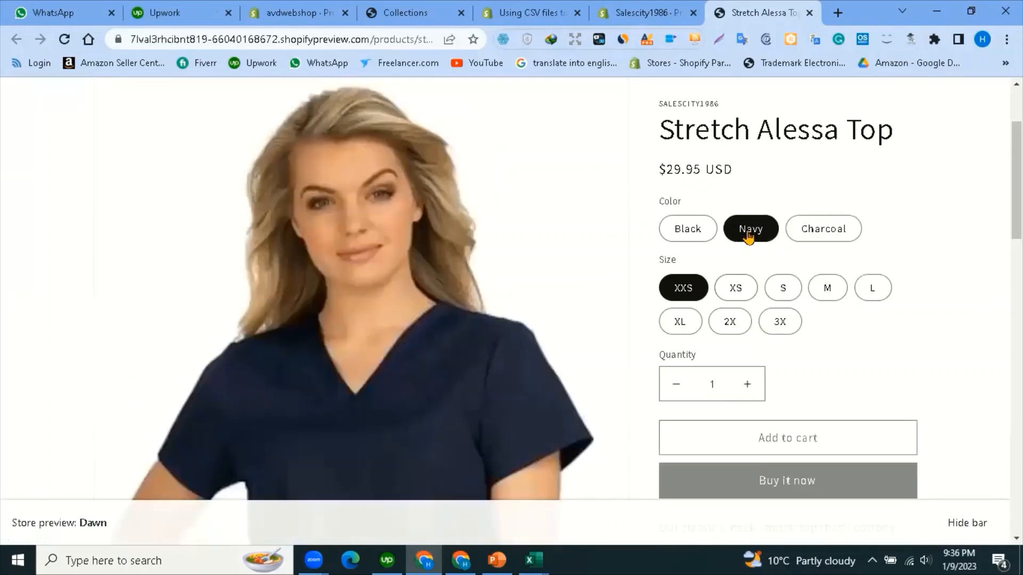
click(684, 229)
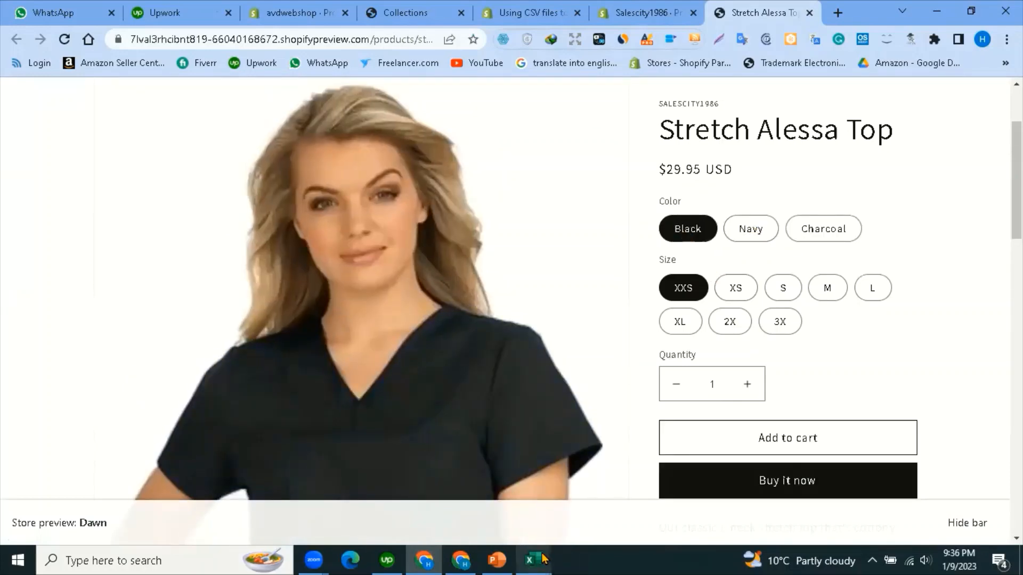
Switch to the Nurse B workbook in Excel and widen the Variant Image column on Sheet1.
mouse_move(544, 558)
click(634, 500)
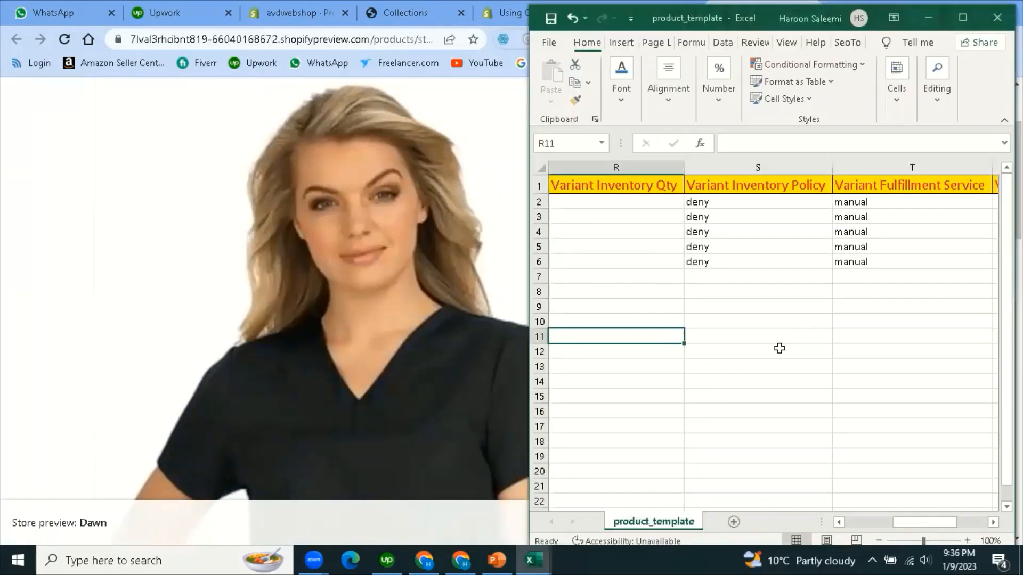
mouse_move(539, 558)
click(510, 496)
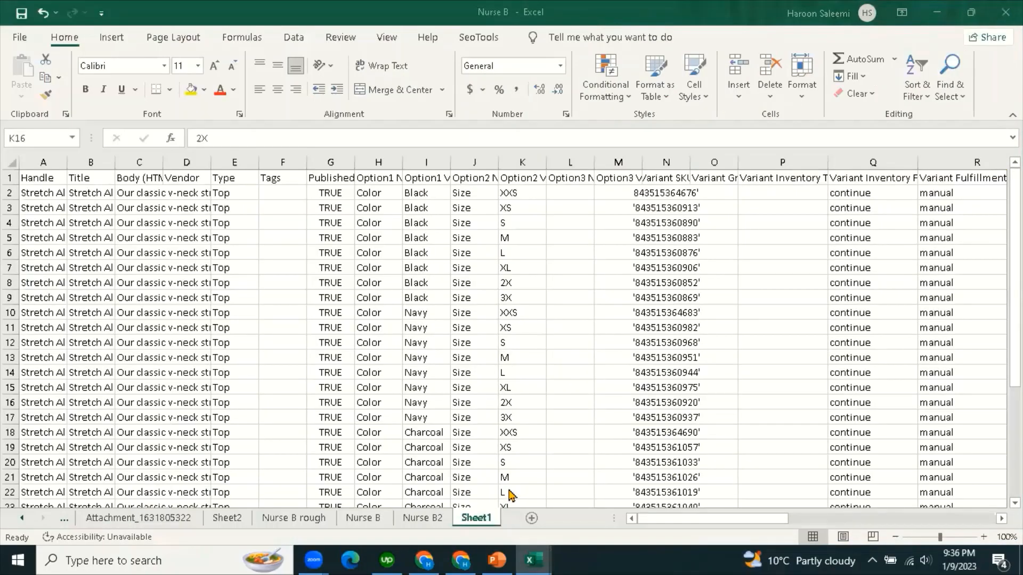
click(782, 312)
drag(776, 521, 992, 520)
click(757, 191)
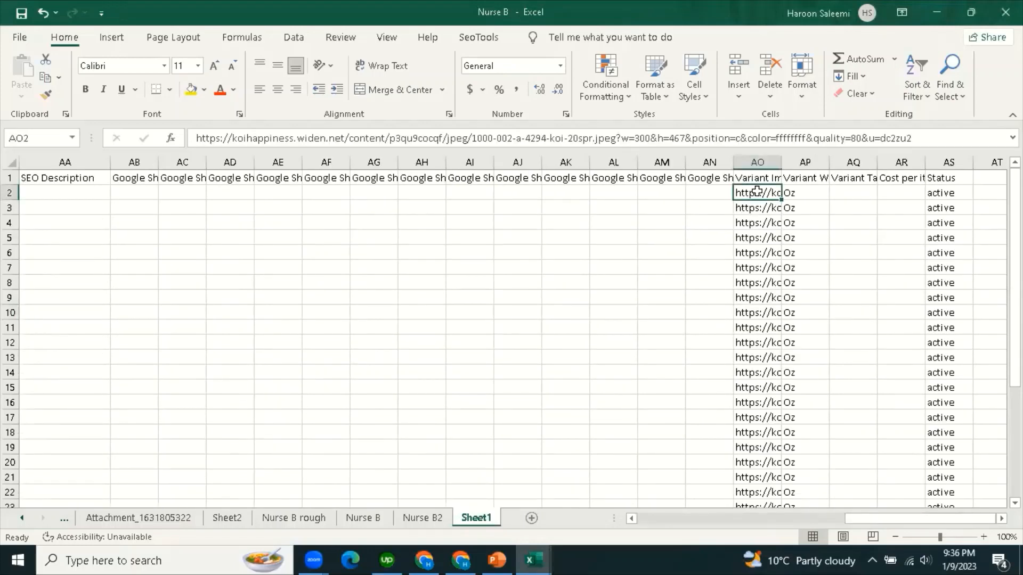
drag(781, 162, 836, 162)
Check the Variant Image URLs for several Black and Navy variant rows on Sheet1.
click(776, 268)
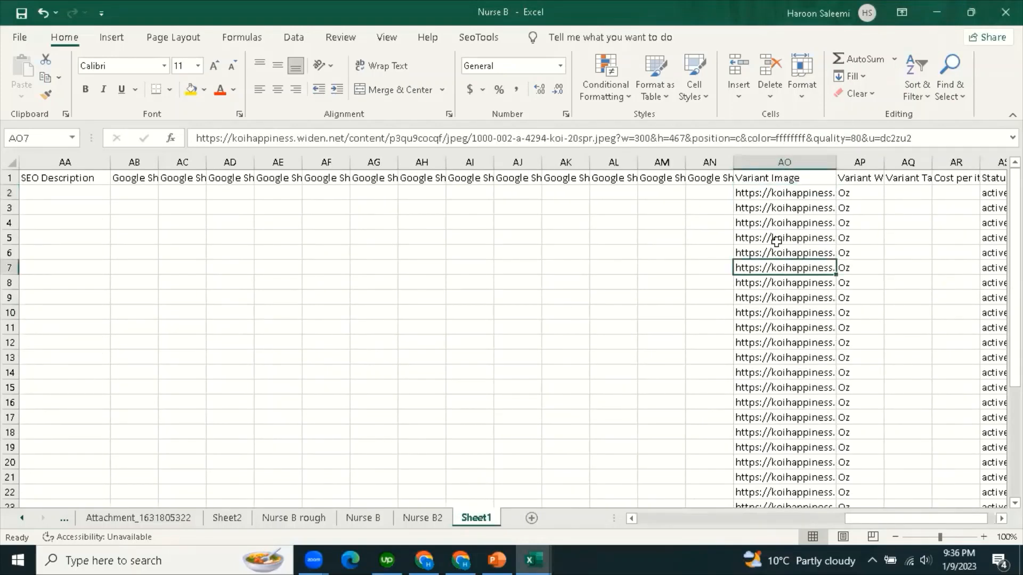
click(762, 249)
click(775, 328)
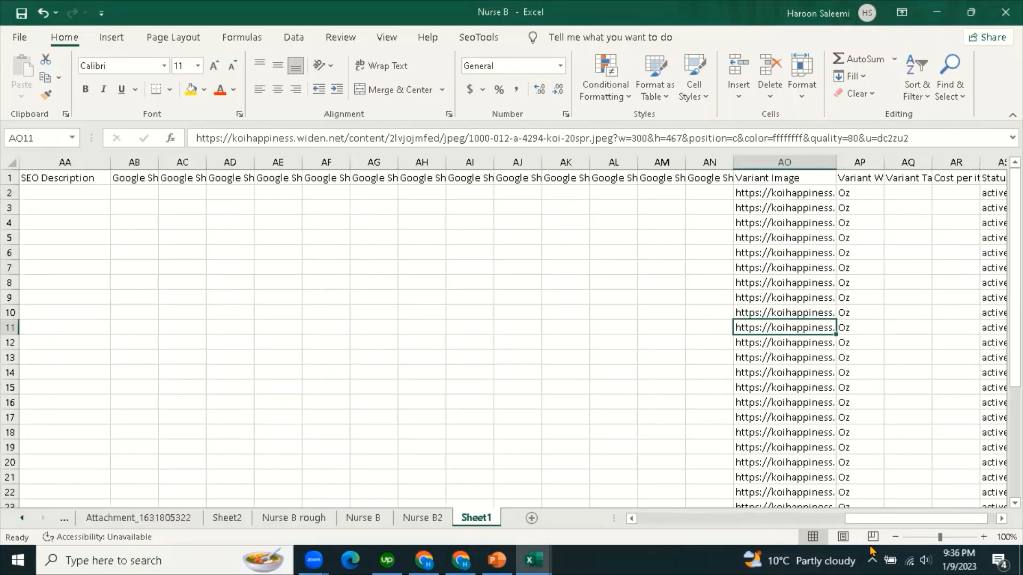
drag(905, 522, 924, 536)
click(657, 192)
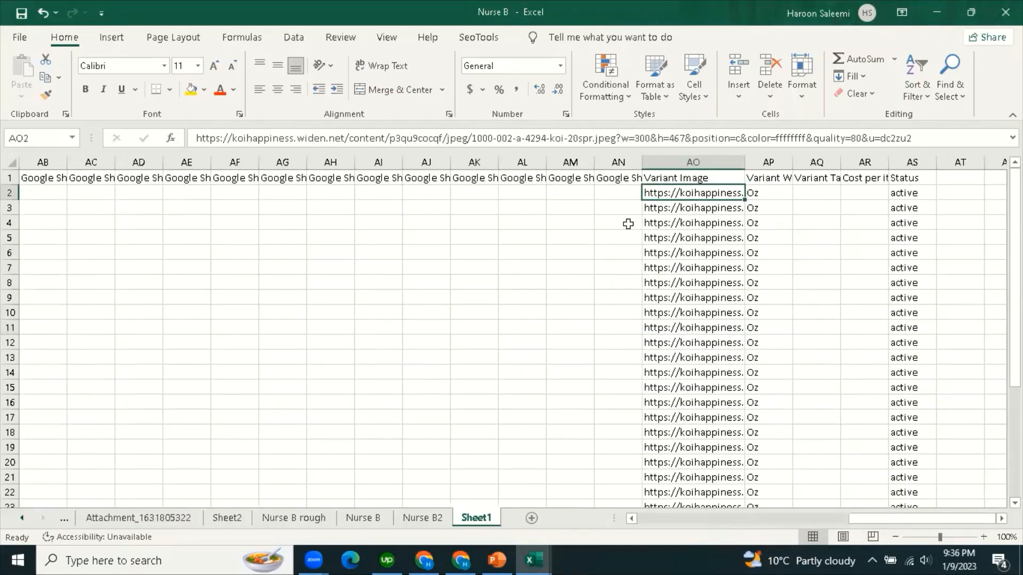
Delete the columns from SEO Title through Google Shopping / Custom Label 4 on Sheet1.
drag(6, 178, 842, 210)
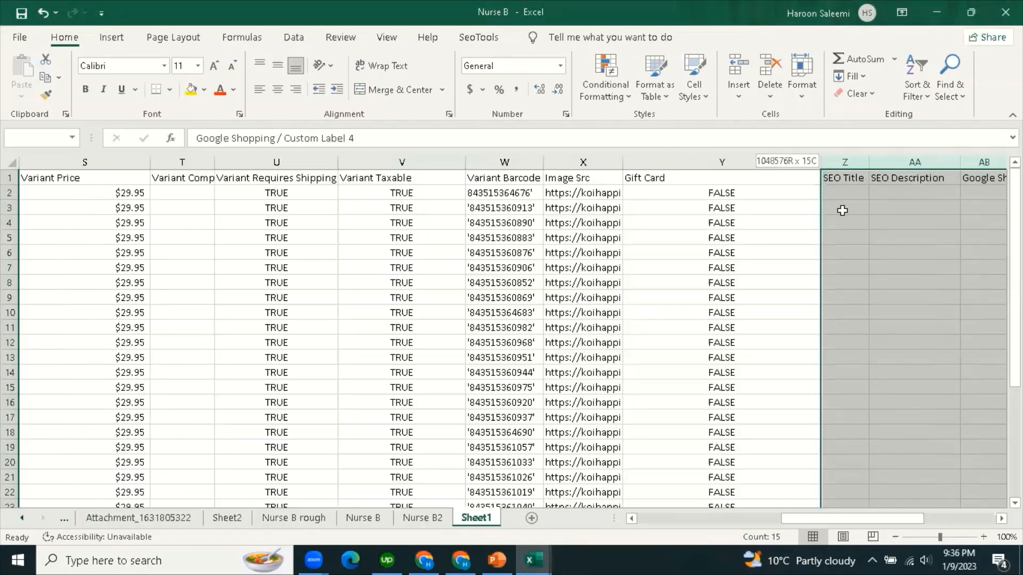
drag(845, 170, 845, 167)
right_click(846, 167)
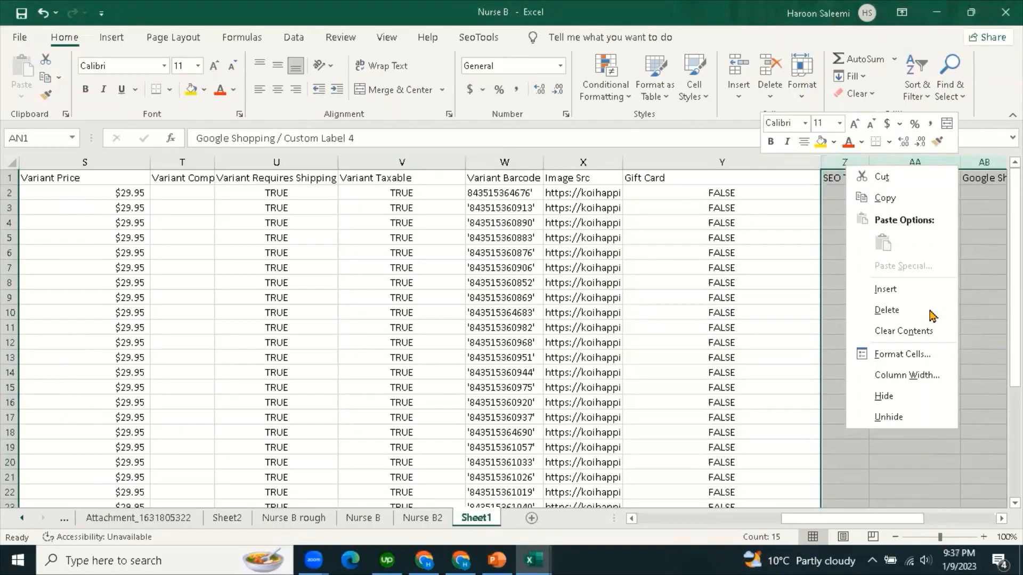
click(889, 311)
click(475, 402)
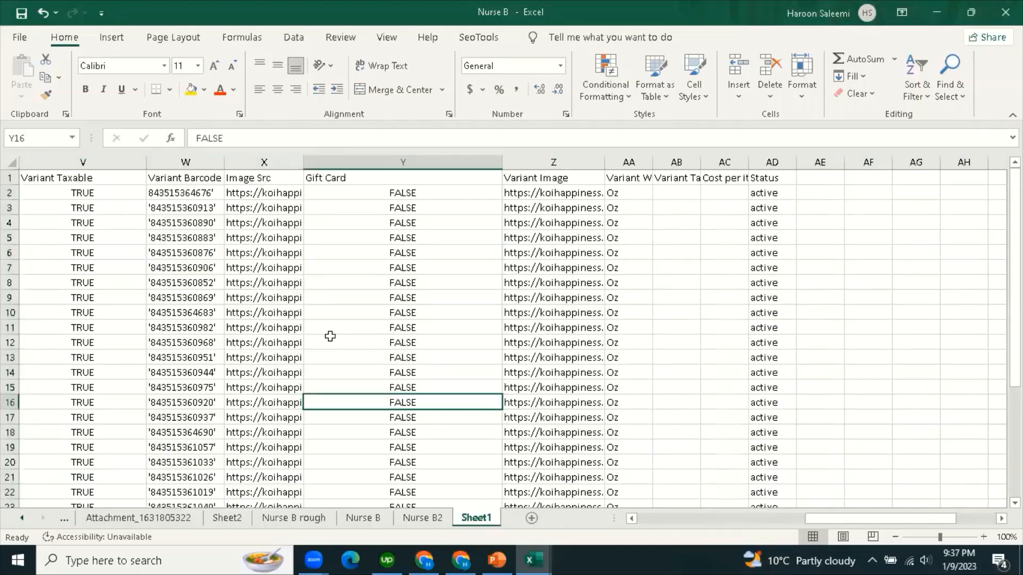
Widen the Image Src column and compare the first row's Image Src and Variant Image URLs.
click(266, 178)
drag(303, 162, 372, 163)
click(258, 248)
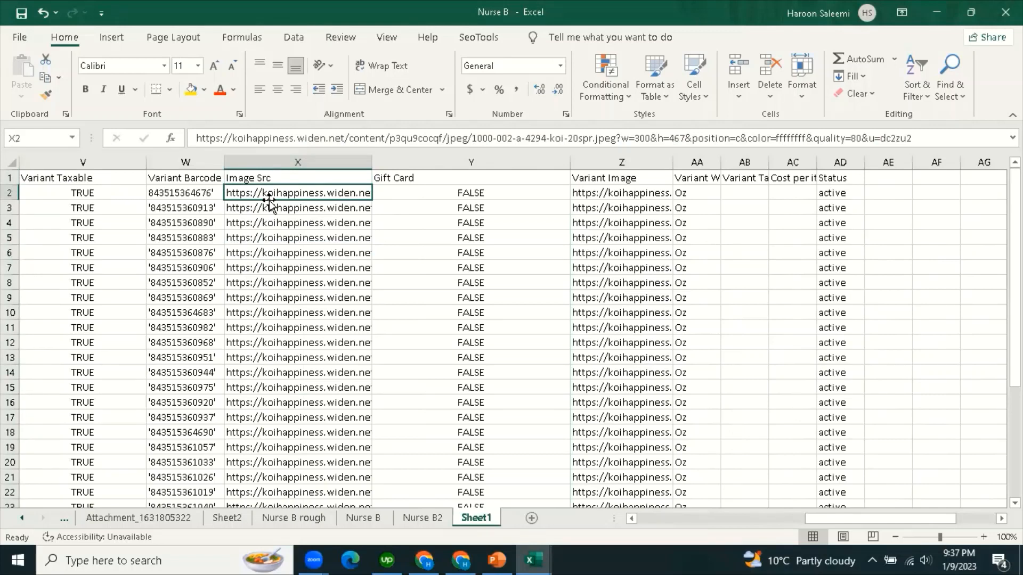
click(618, 192)
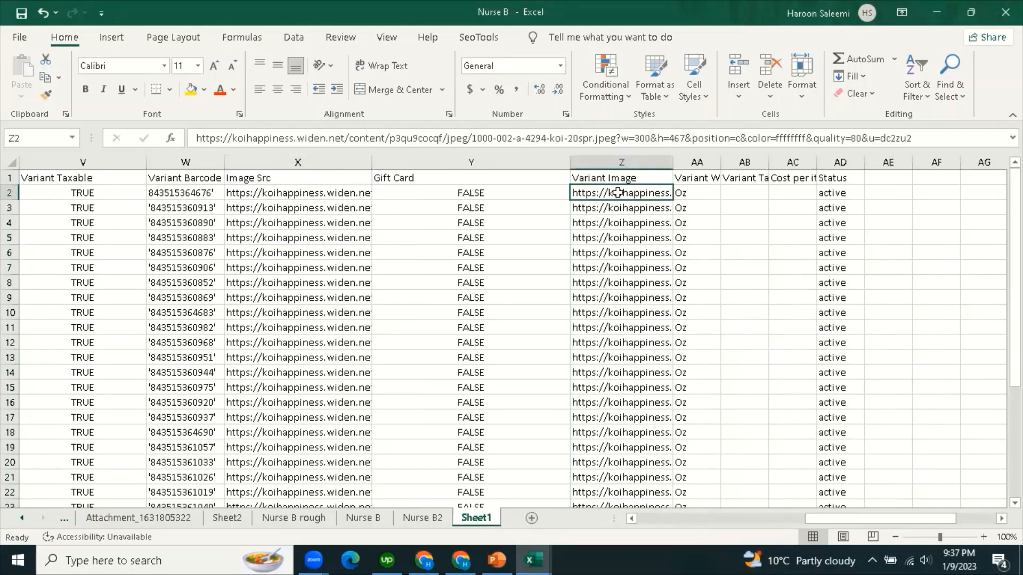
Switch to the store preview in Chrome and inspect the Stretch Alessa Top images for the Navy and Charcoal colour variants.
click(431, 558)
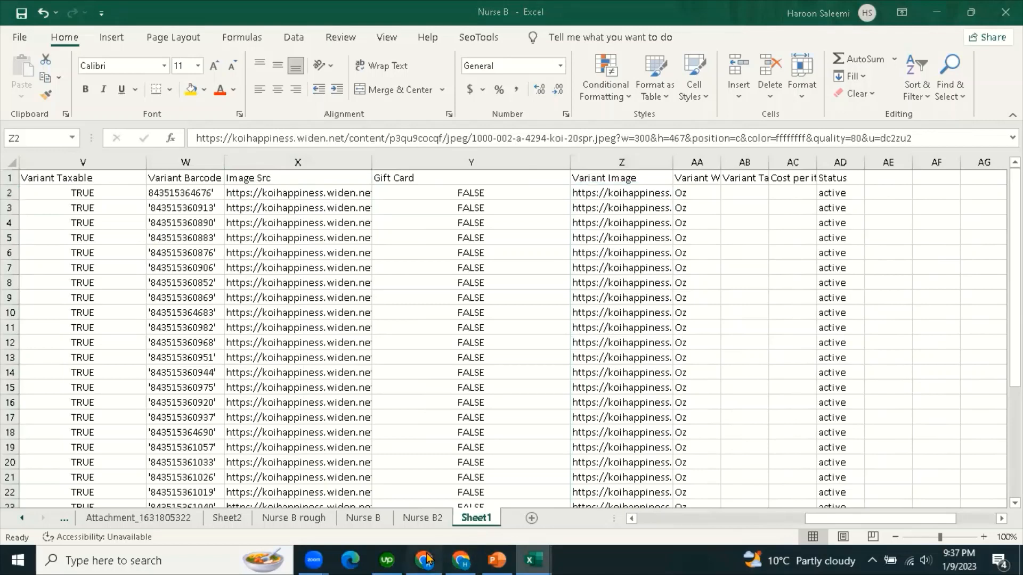
scroll(405, 349, down, 10)
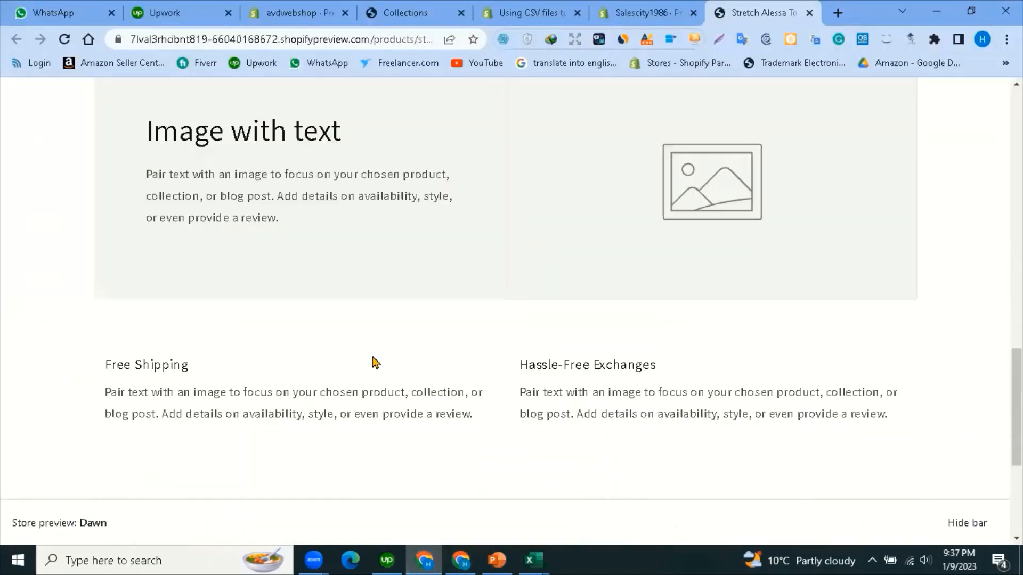
scroll(373, 361, up, 12)
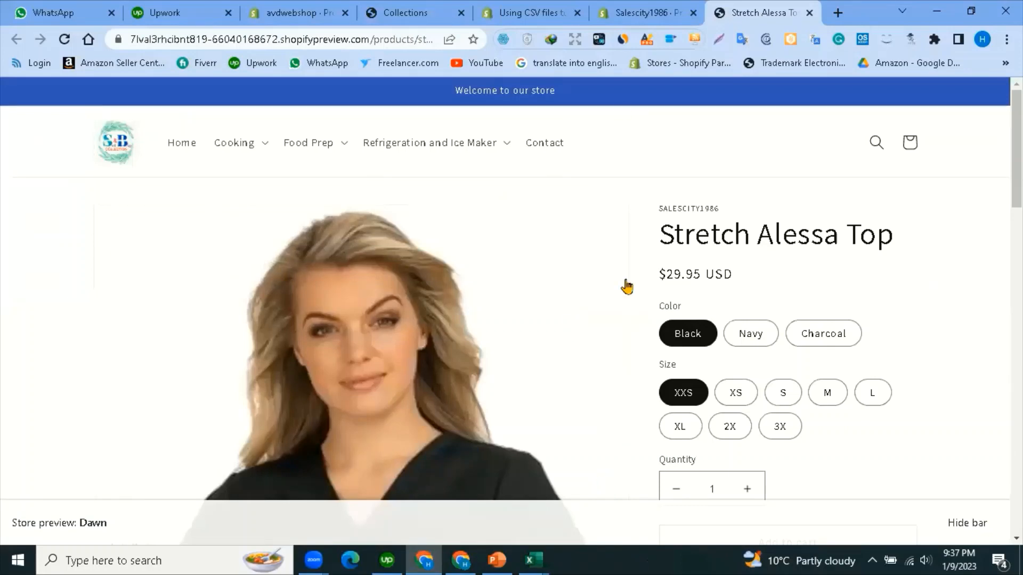
click(749, 334)
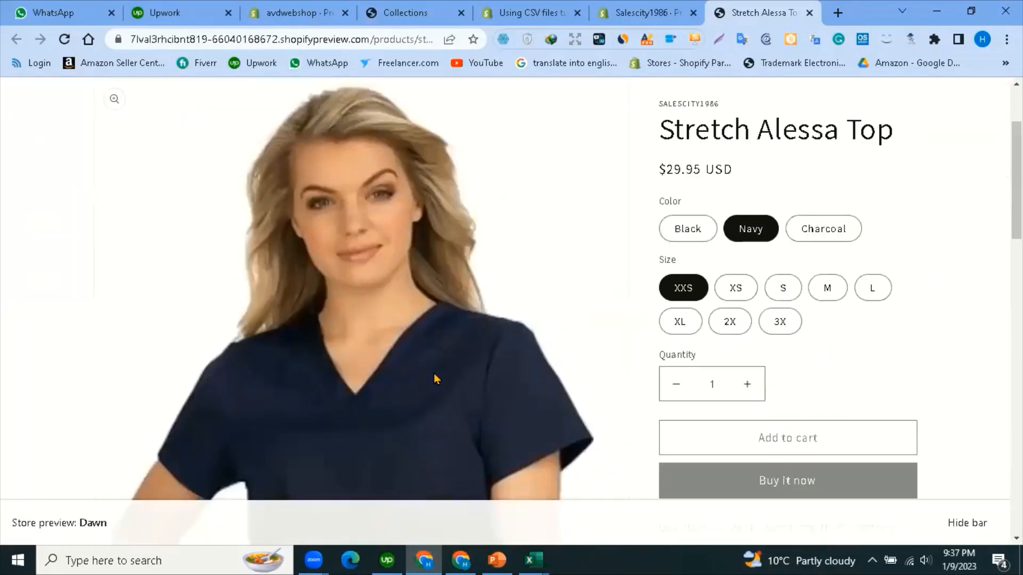
scroll(434, 375, down, 15)
scroll(449, 377, up, 12)
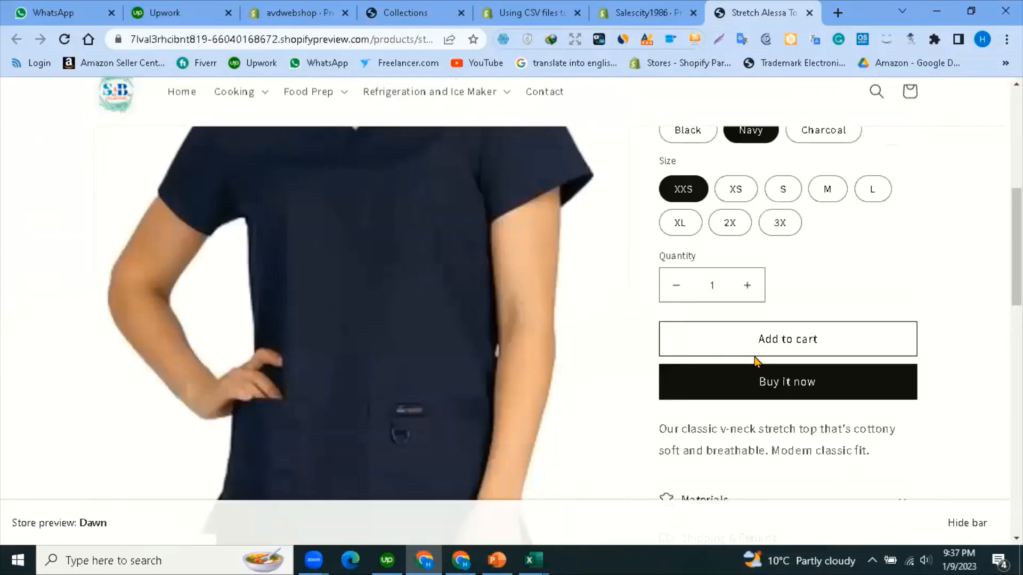
scroll(831, 336, up, 4)
click(836, 333)
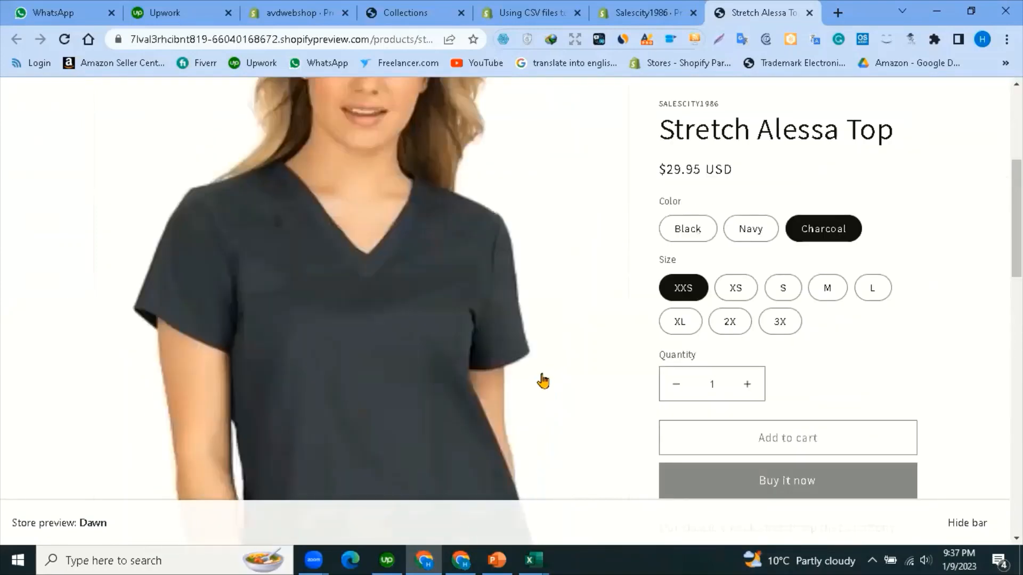
scroll(634, 393, down, 5)
scroll(738, 382, up, 5)
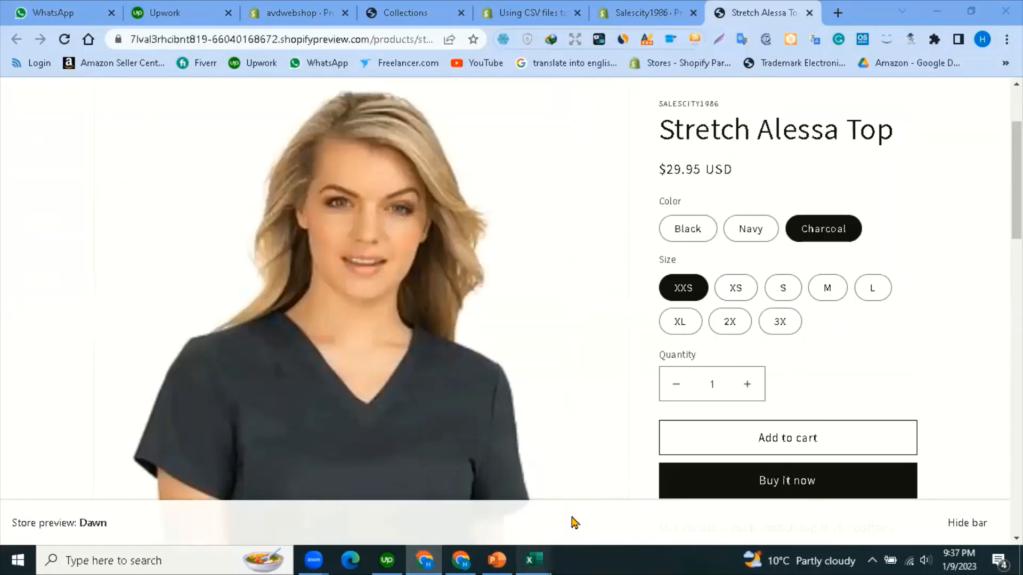
Switch back to the Nurse B workbook in Excel and check the Variant Weight Unit column header.
mouse_move(533, 559)
click(632, 474)
click(927, 355)
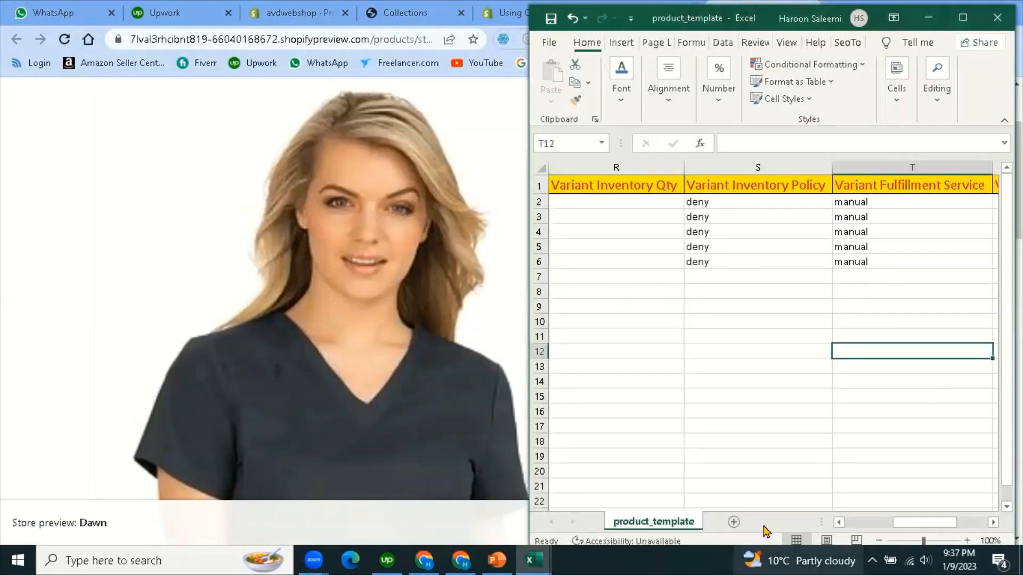
click(496, 477)
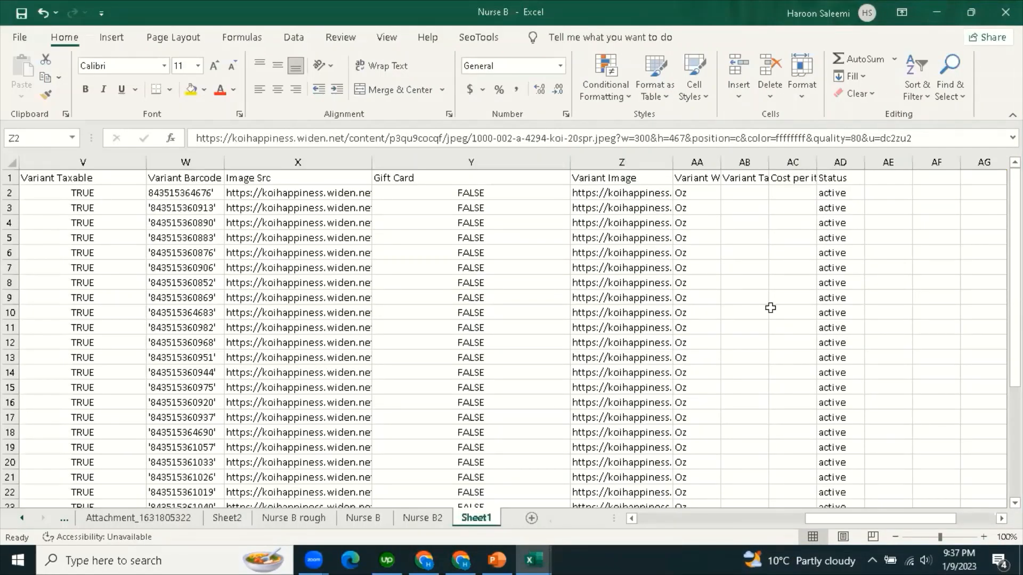
click(697, 181)
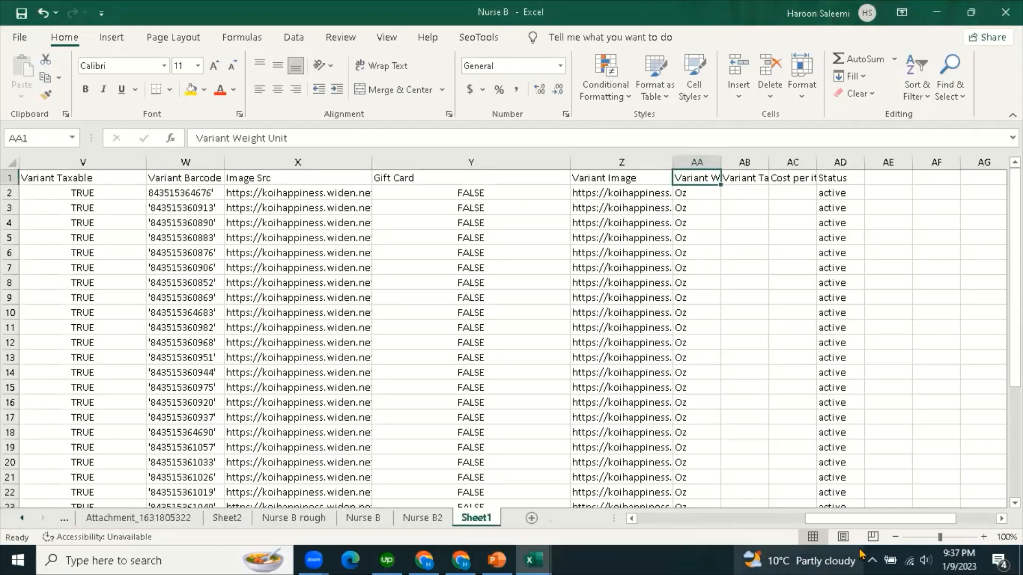
Enter 5 as the Variant Grams value for the Black XXS variant and check it against the column header.
drag(855, 522, 721, 527)
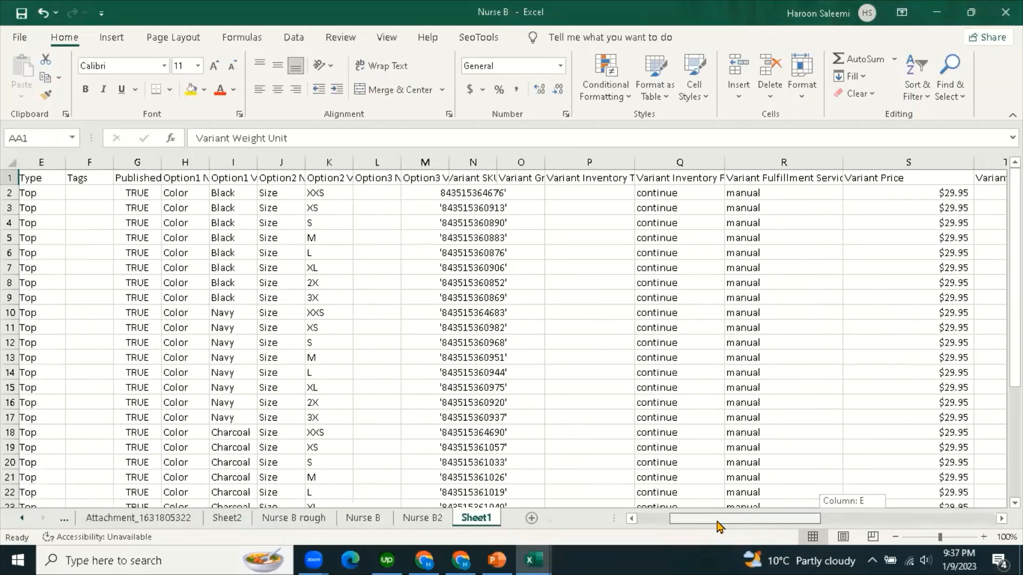
click(521, 178)
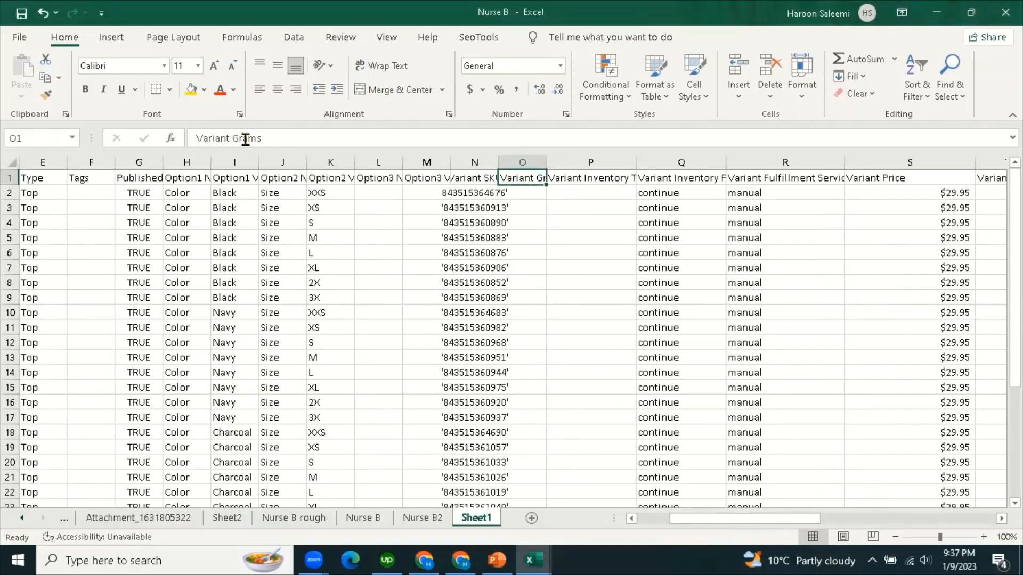
key(Down)
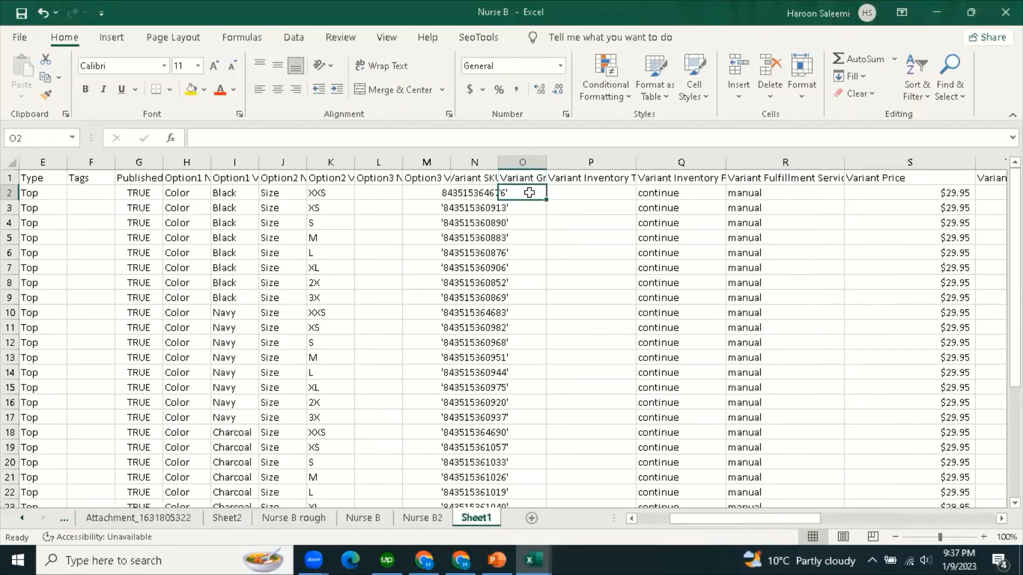
text(5)
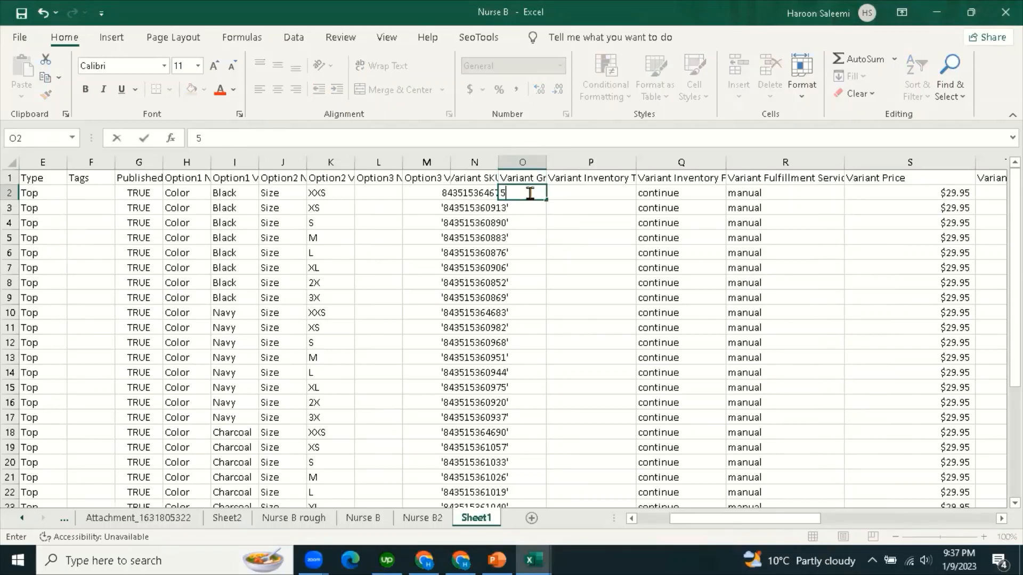
text(kg)
key(Return)
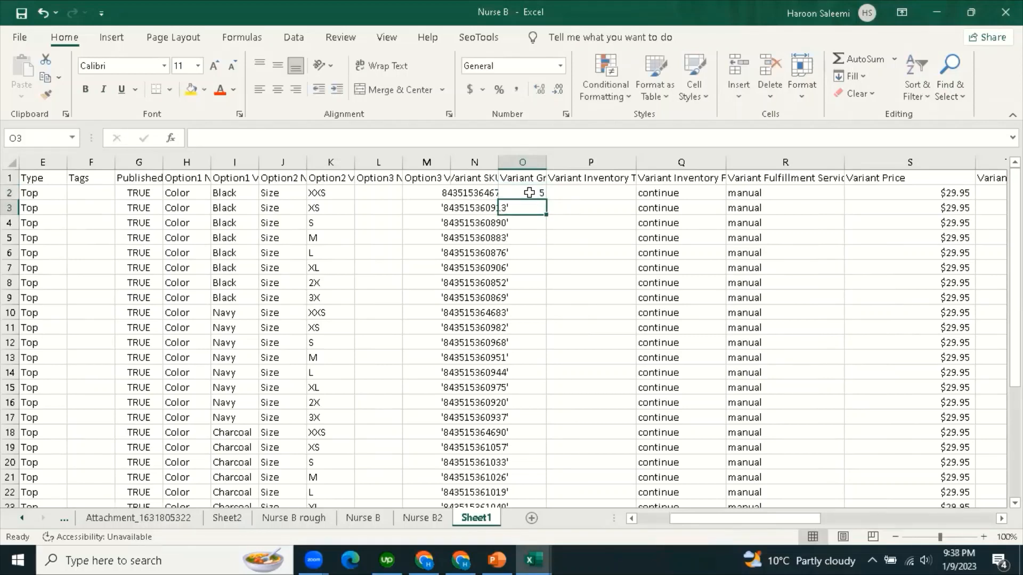
click(529, 193)
click(531, 178)
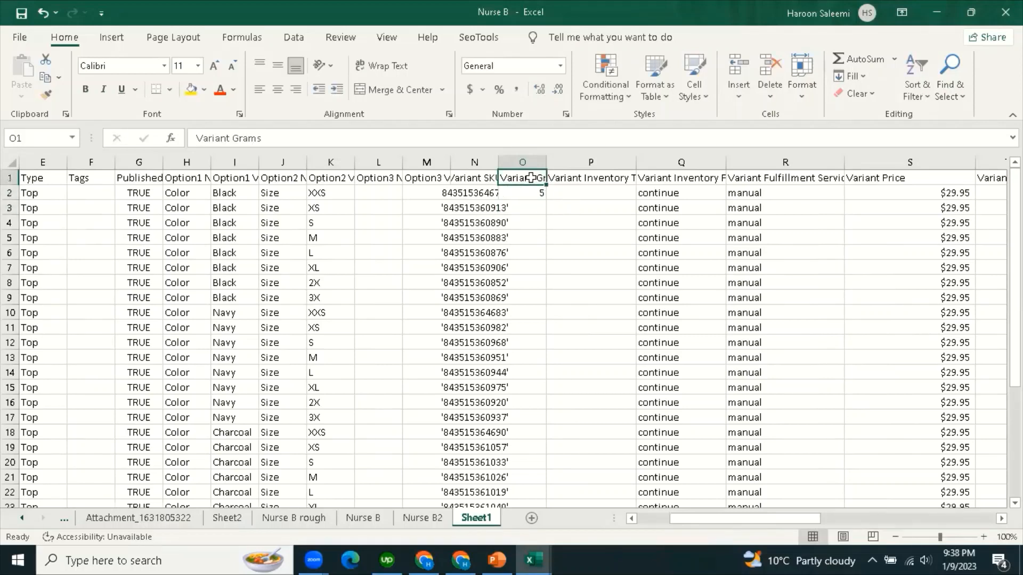
click(543, 219)
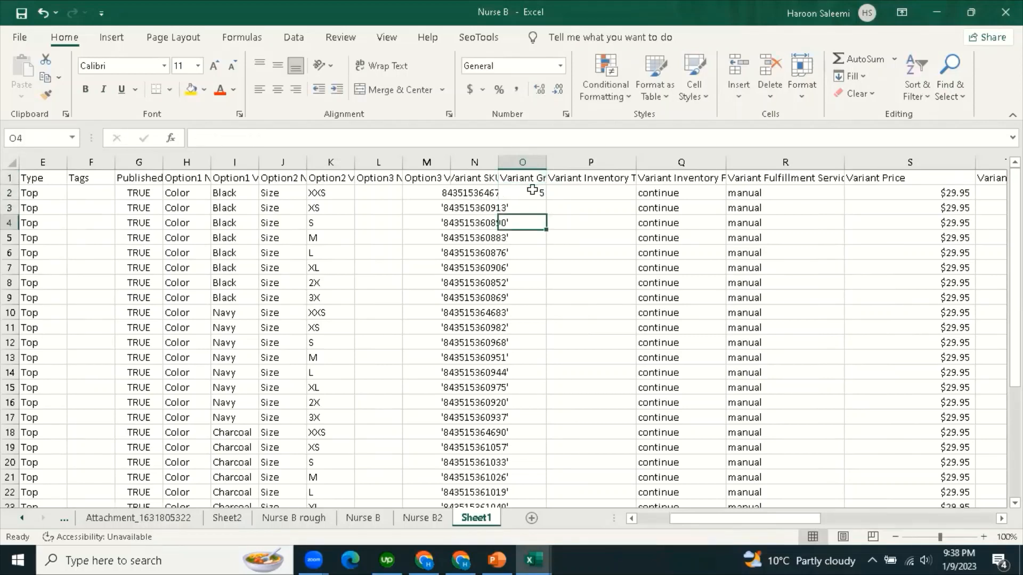
click(527, 179)
click(528, 192)
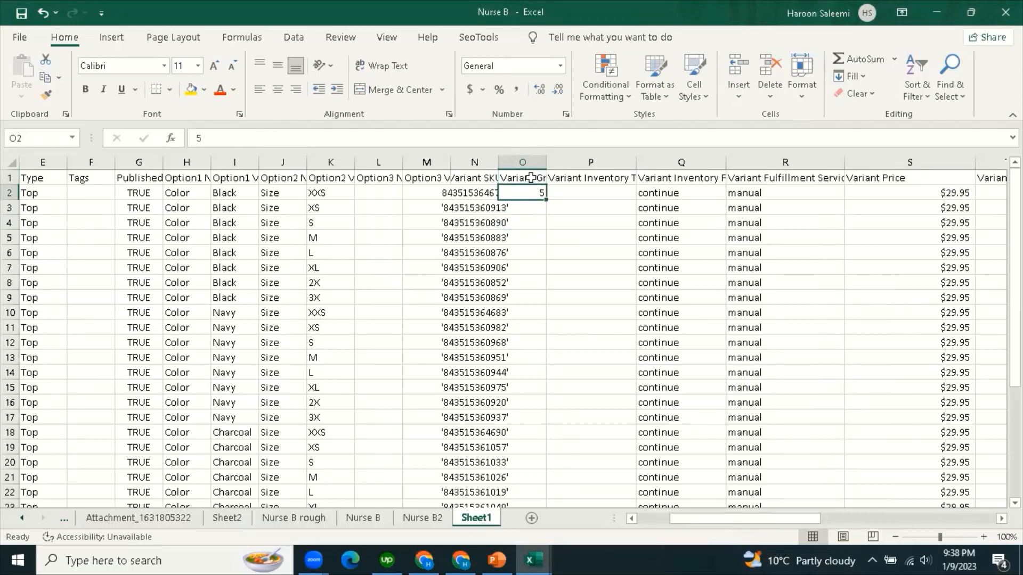
click(530, 178)
Set the Variant Weight Unit of the Black XXS variant in row 2 to kg.
click(538, 196)
key(Right)
key(Right)
key(Right)
key(Right)
key(Right)
key(Right)
key(Right)
key(Right)
key(Right)
key(Right)
key(Right)
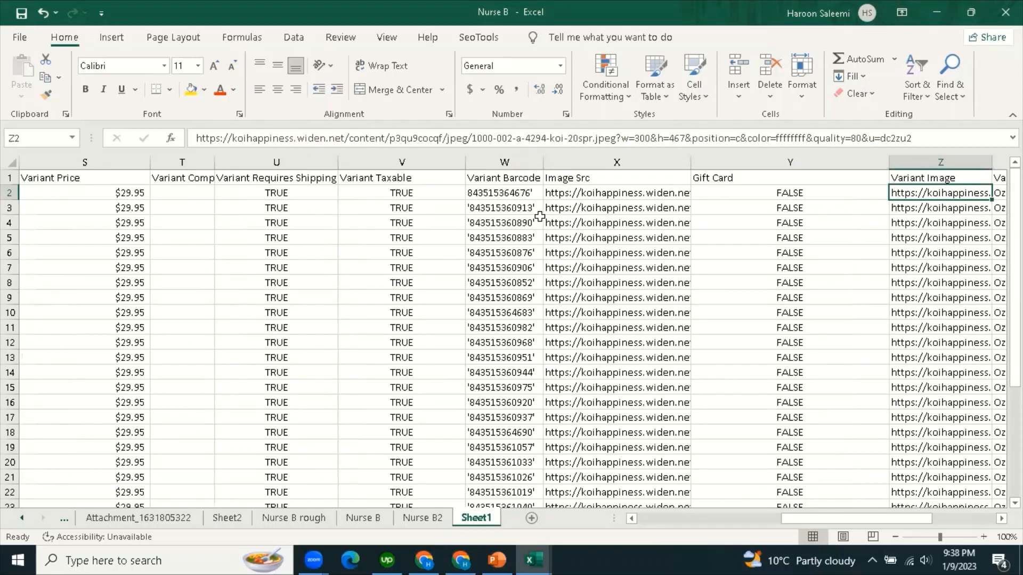
key(Right)
key(Right)
key(Left)
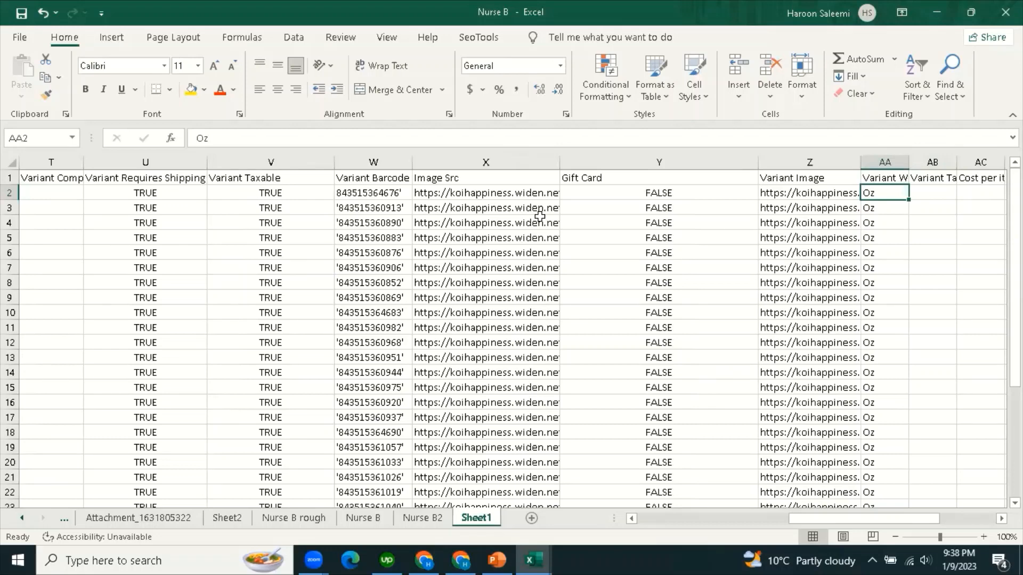
text(kg)
key(Return)
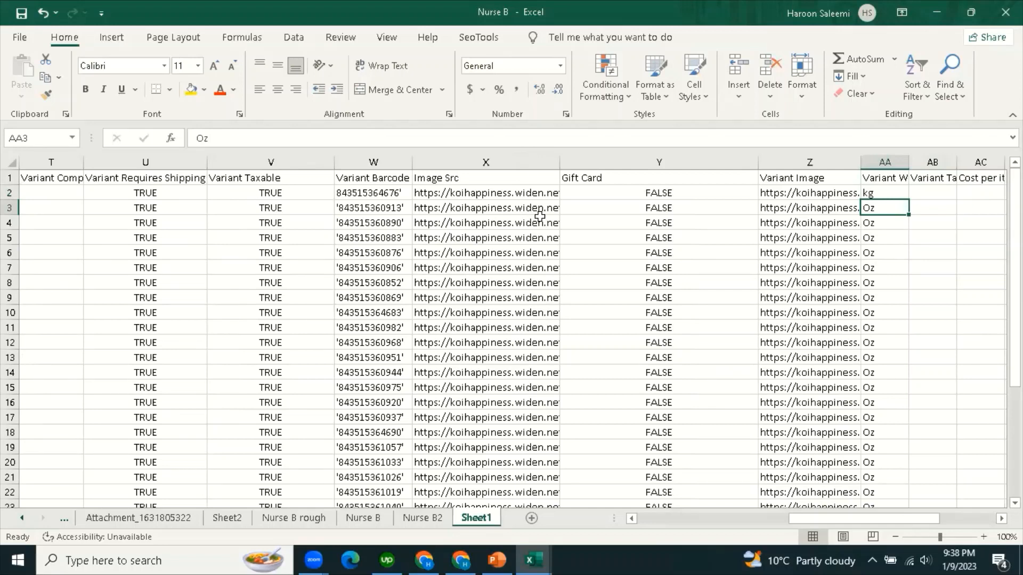
Set the Variant Weight Unit in row 3 to g and check the column's header and remaining units.
text(g)
key(Return)
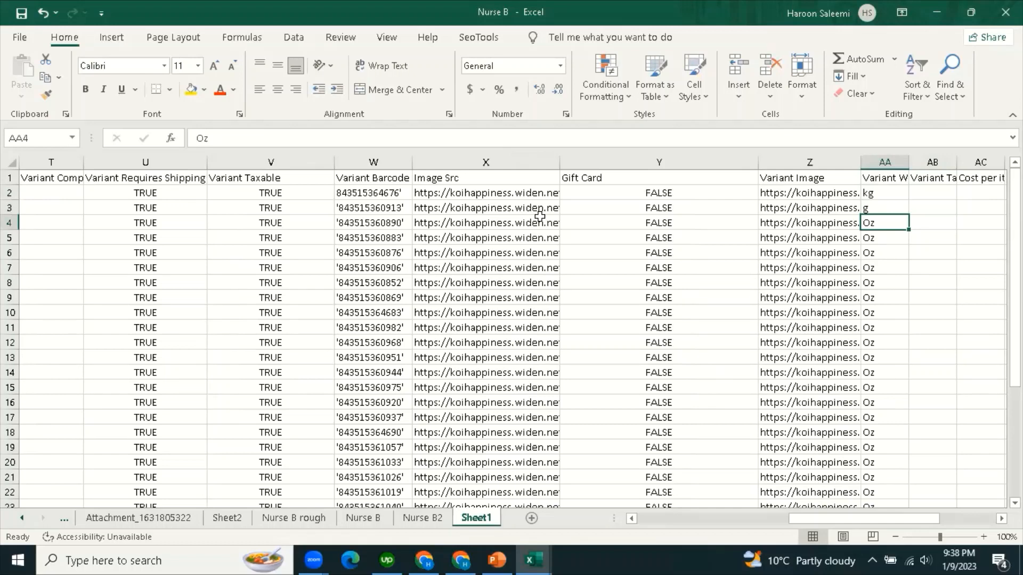
click(892, 180)
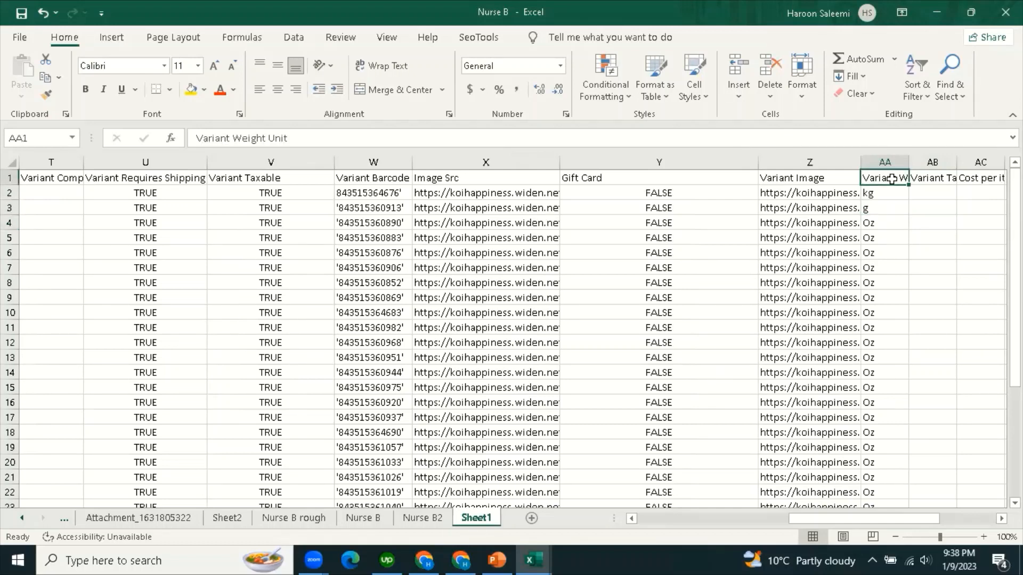
click(894, 256)
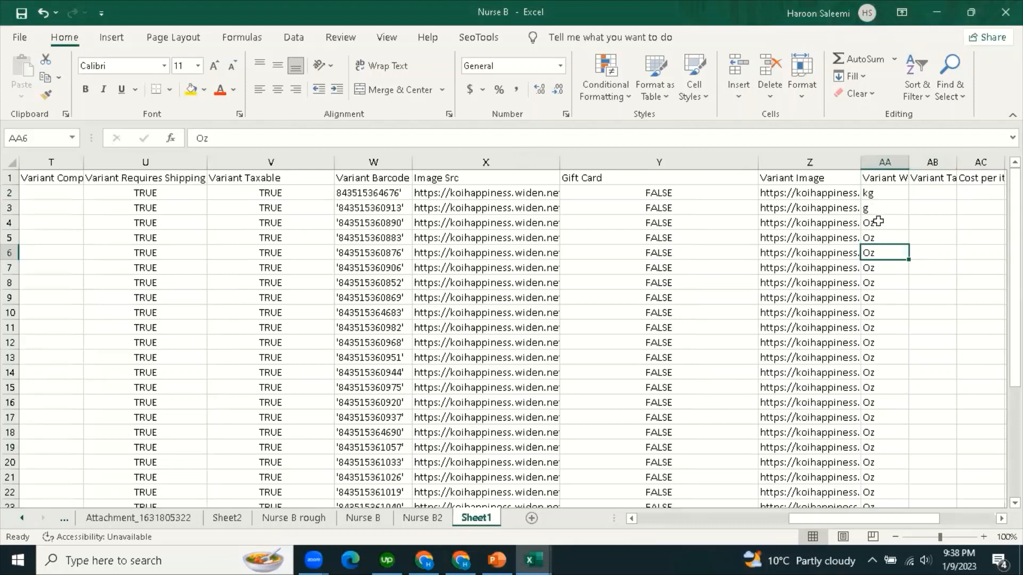
Review the Variant Weight Unit entries in rows 2, 3 and 6 against the column header.
click(880, 195)
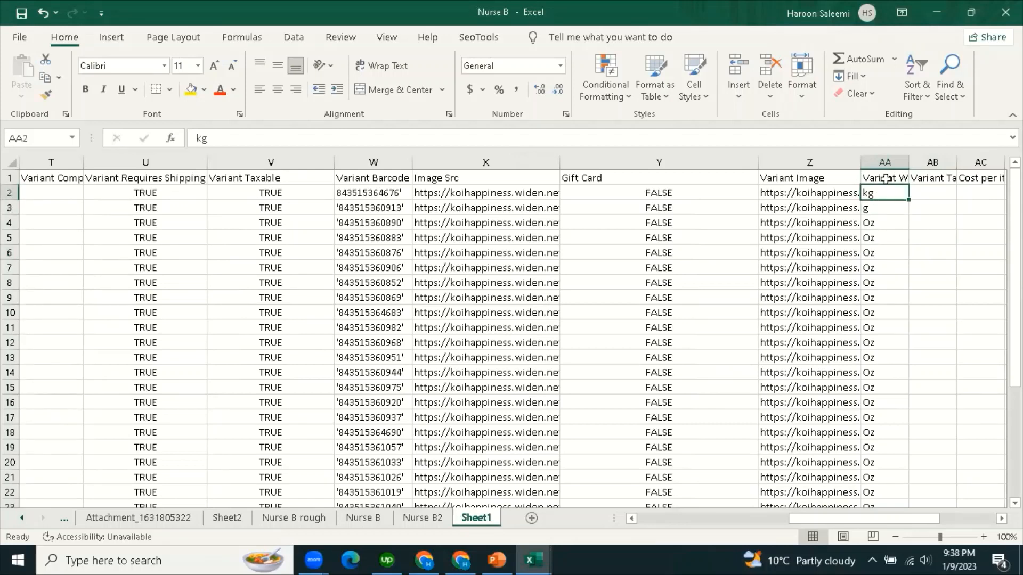
click(881, 208)
click(886, 161)
click(888, 256)
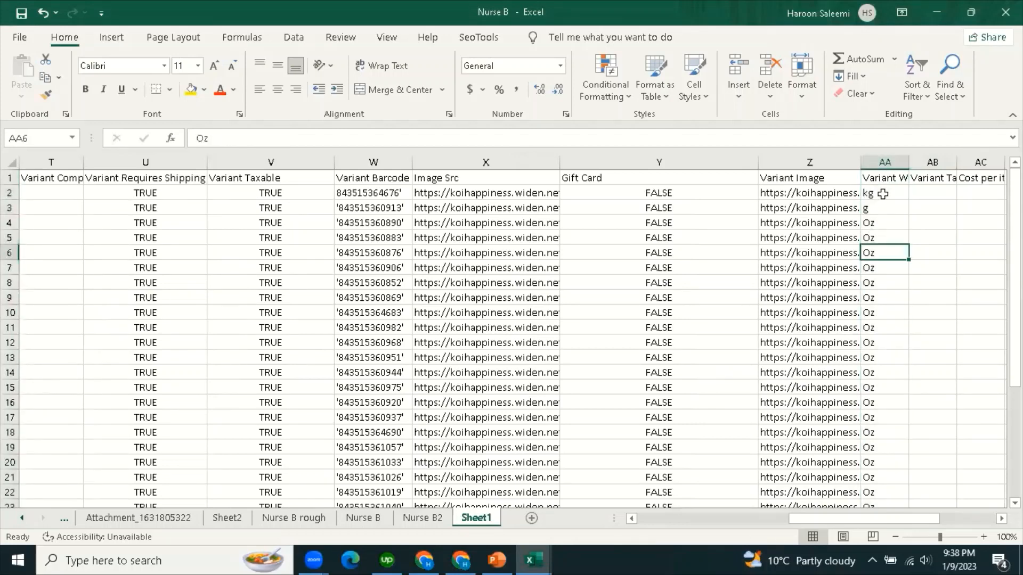
click(883, 194)
click(884, 177)
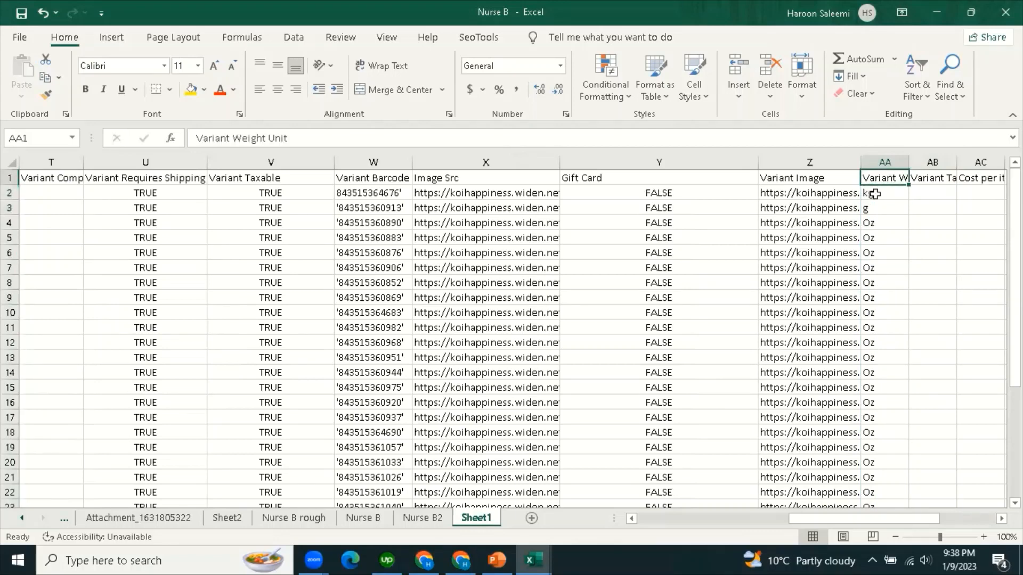
Examine the Variant Tax Code column and its header next to the Variant Weight Unit column.
click(931, 178)
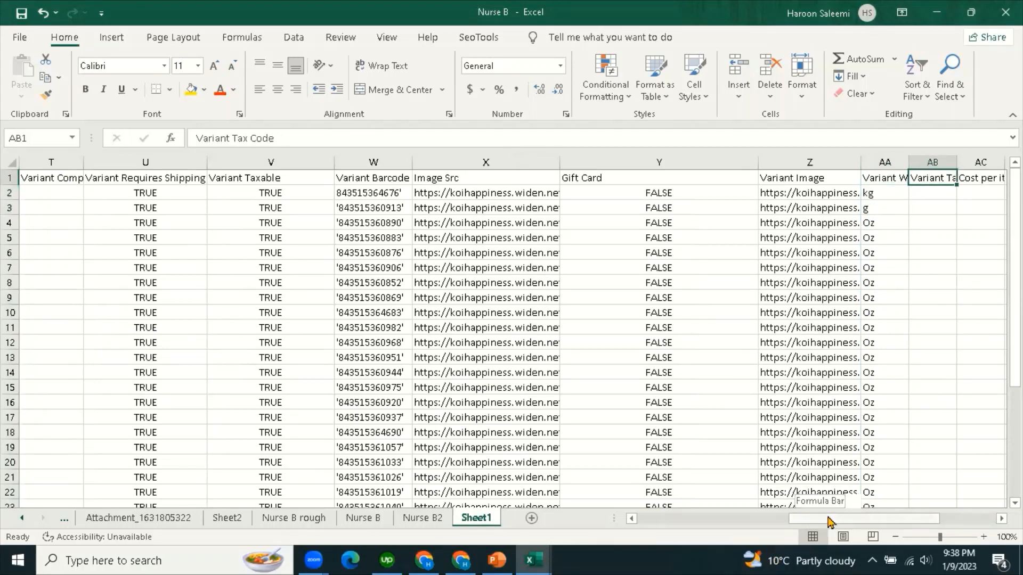
drag(829, 521, 861, 521)
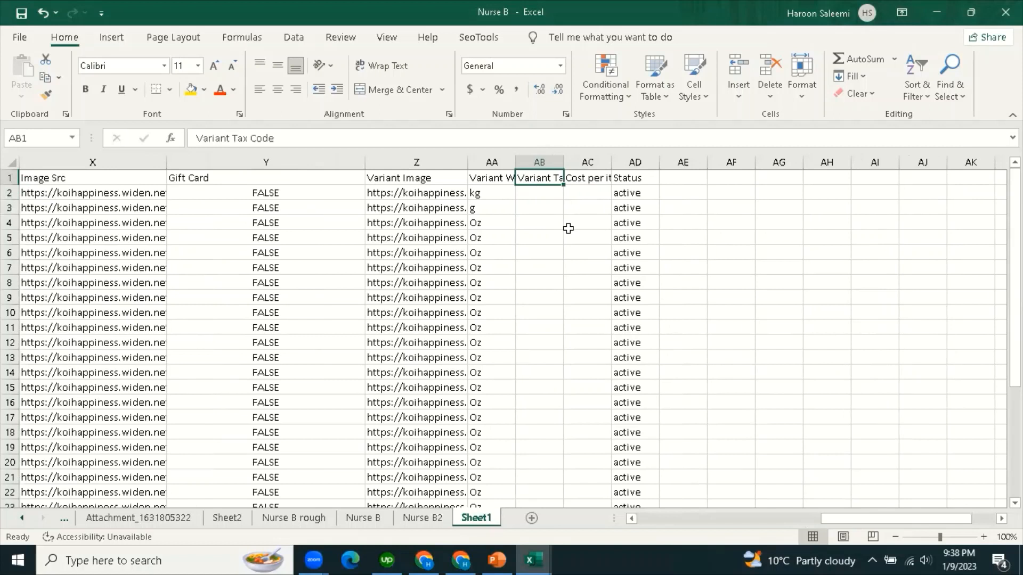
click(534, 224)
click(539, 181)
click(505, 178)
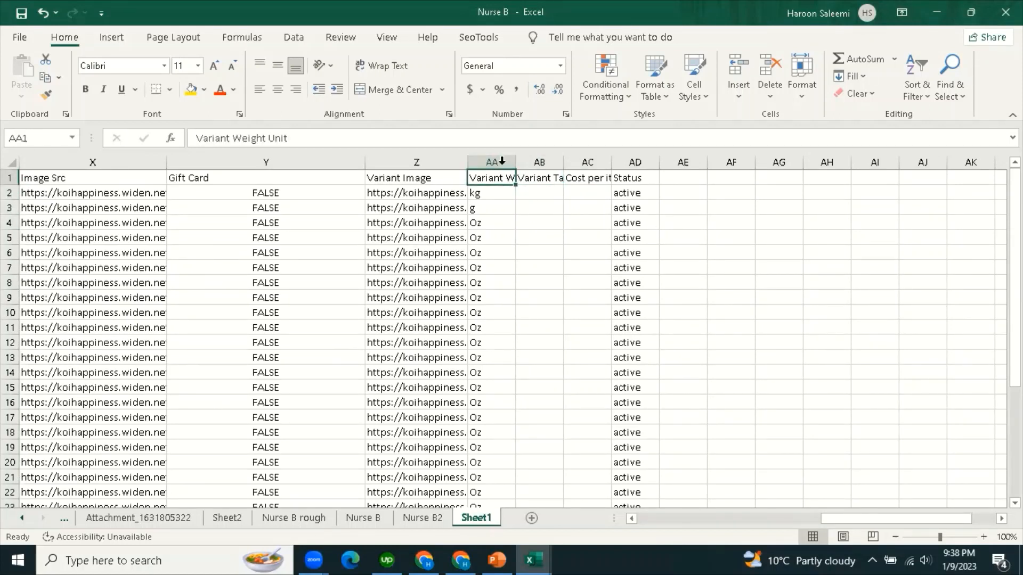
click(547, 178)
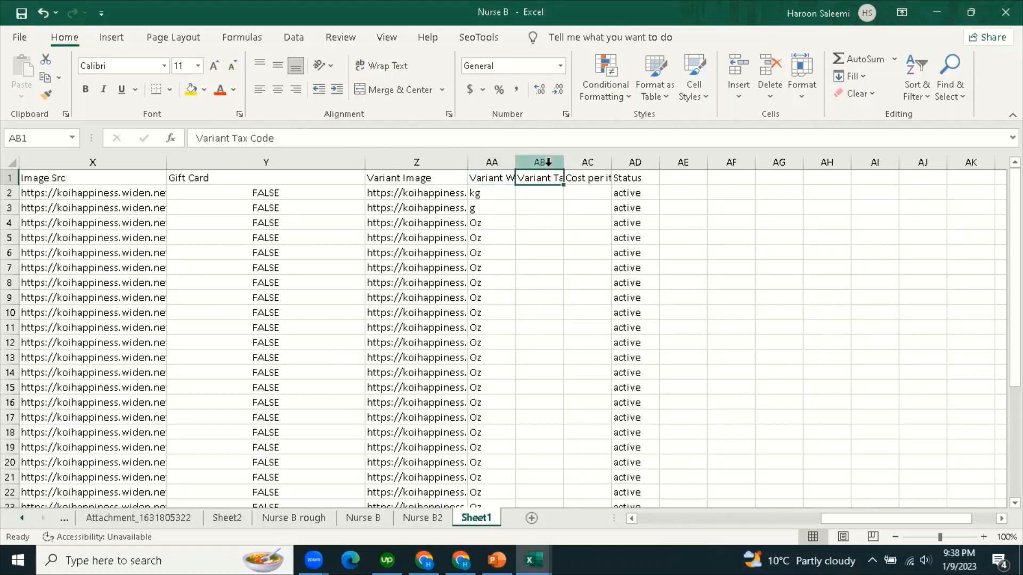
click(548, 163)
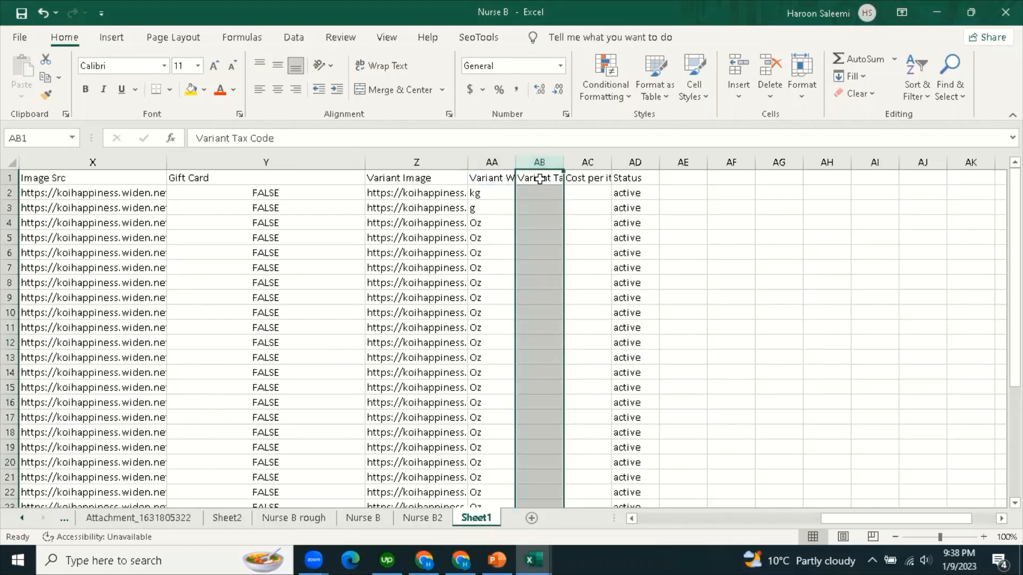
click(540, 179)
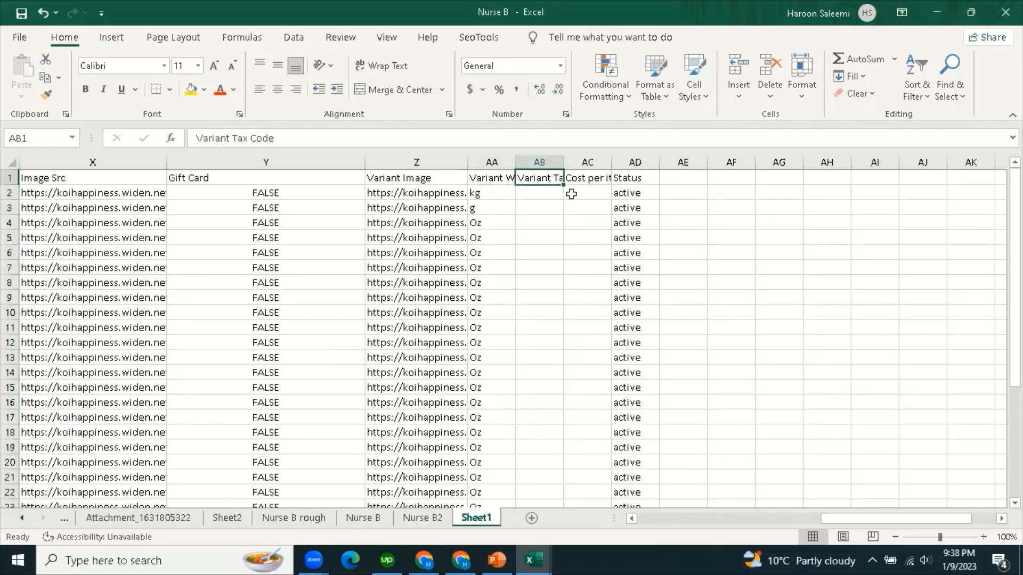
Check the Cost per item header and enter 15 as the cost for the variant in row 2.
click(582, 177)
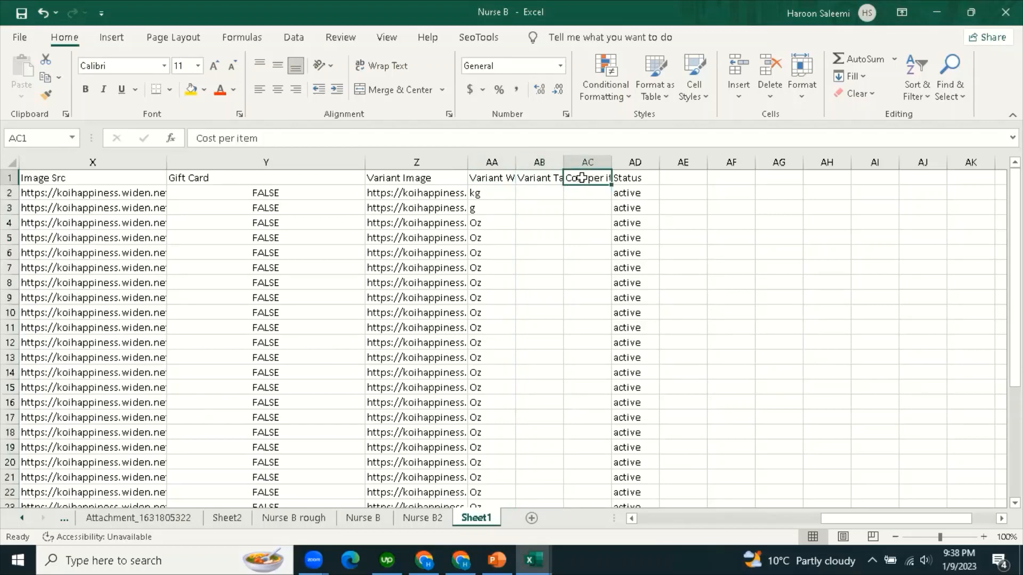
click(588, 253)
click(581, 179)
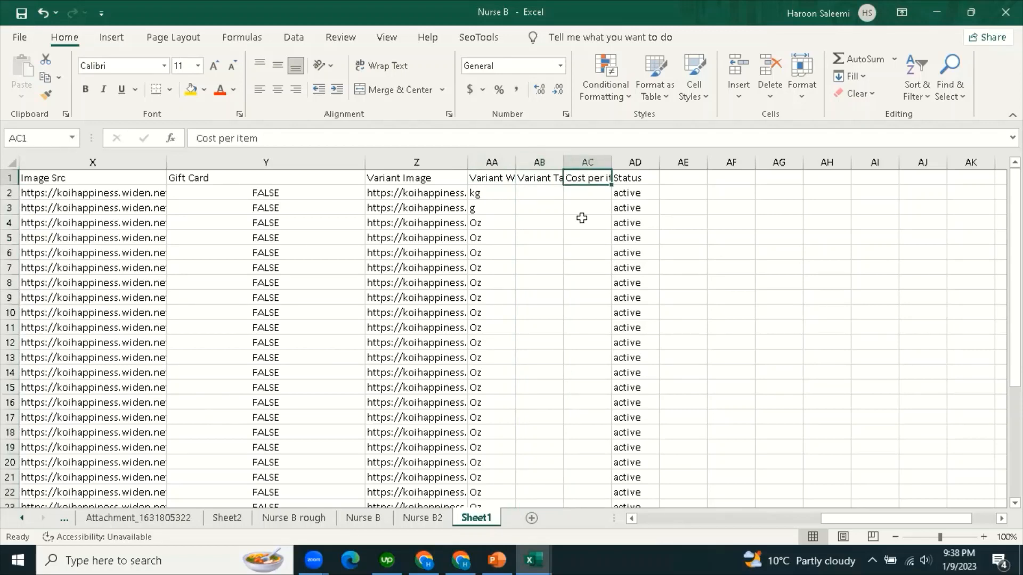
click(588, 190)
mouse_move(884, 521)
mouse_down()
mouse_move(714, 522)
mouse_move(983, 521)
mouse_move(887, 520)
mouse_up()
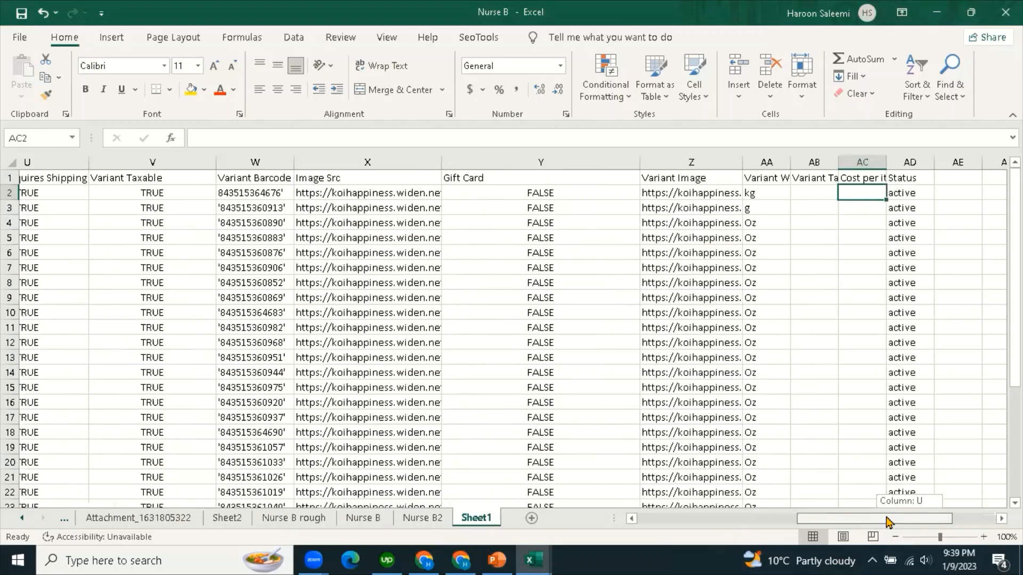
text(15)
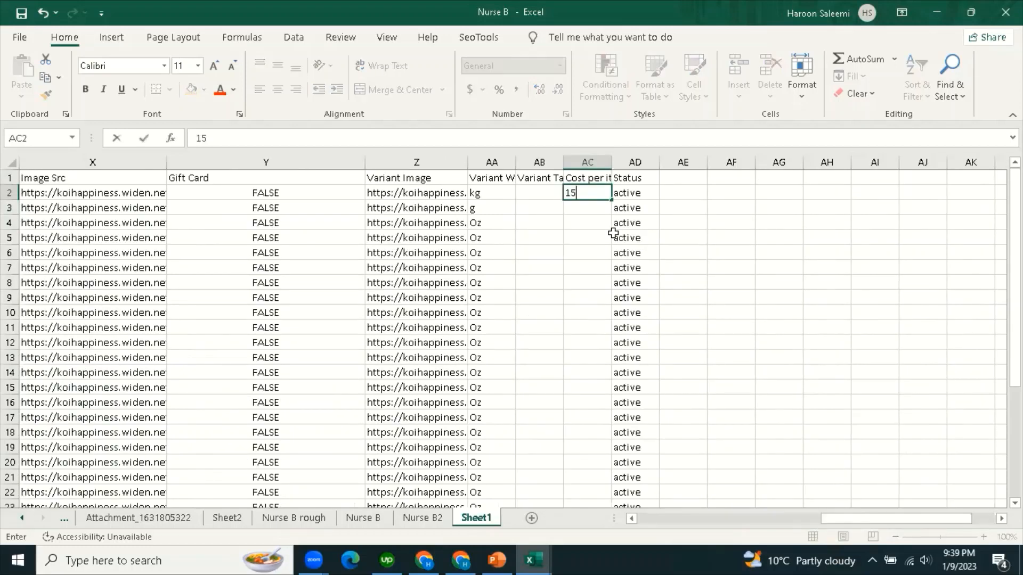
click(769, 294)
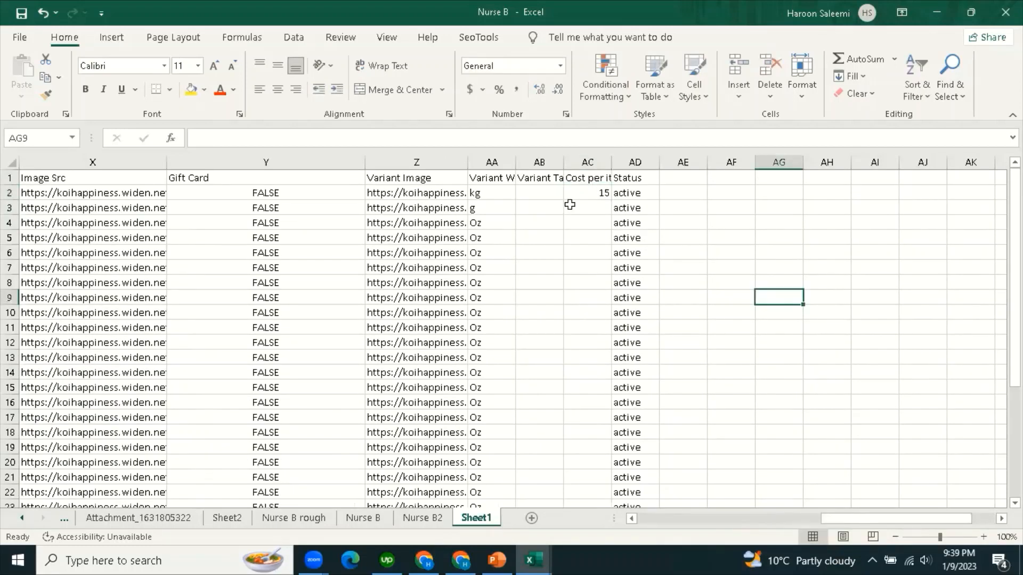
Switch to the browser and open the Analytics dashboard in the Salescity1986 Shopify admin.
click(424, 559)
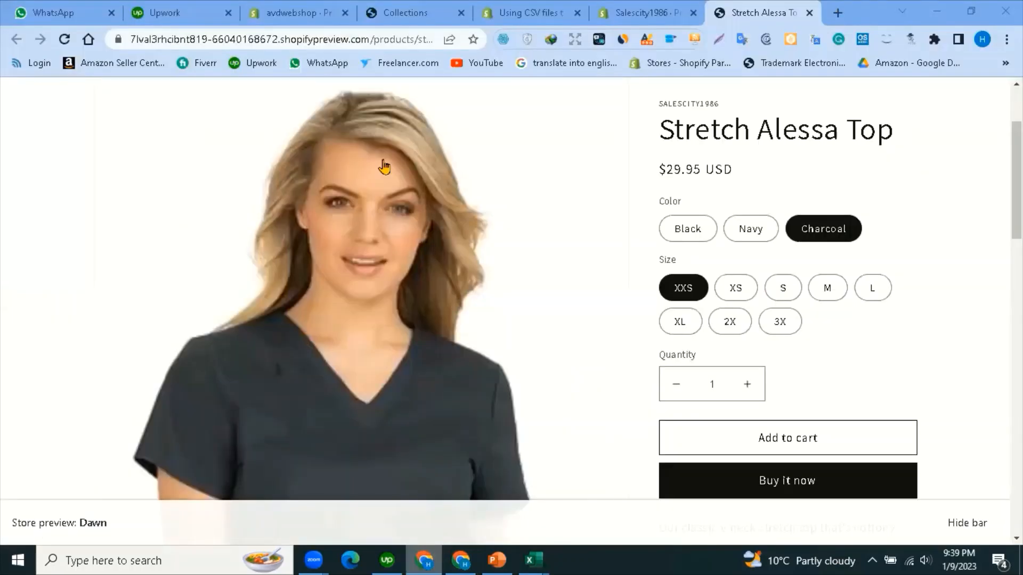
click(532, 11)
click(418, 8)
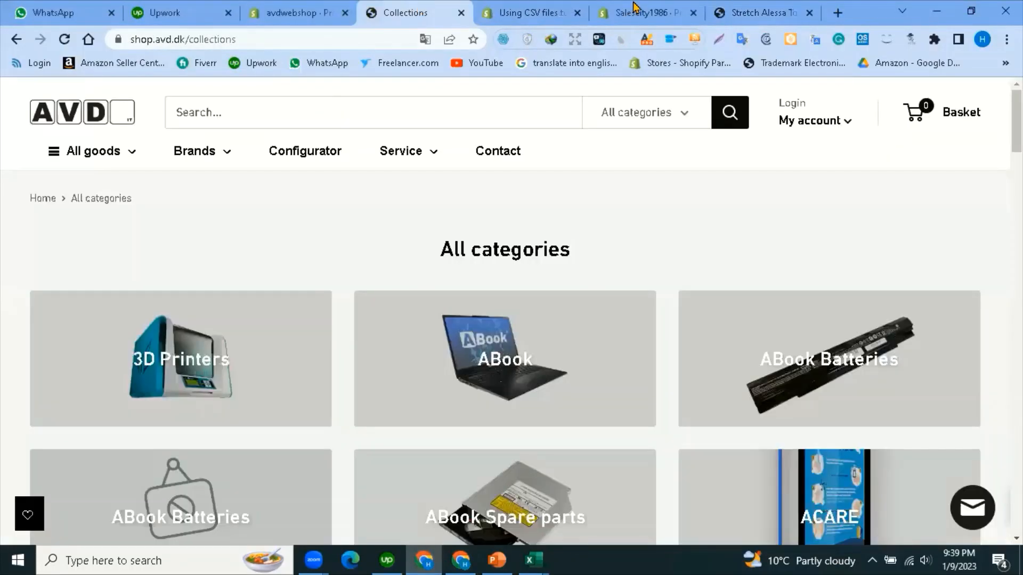
click(703, 11)
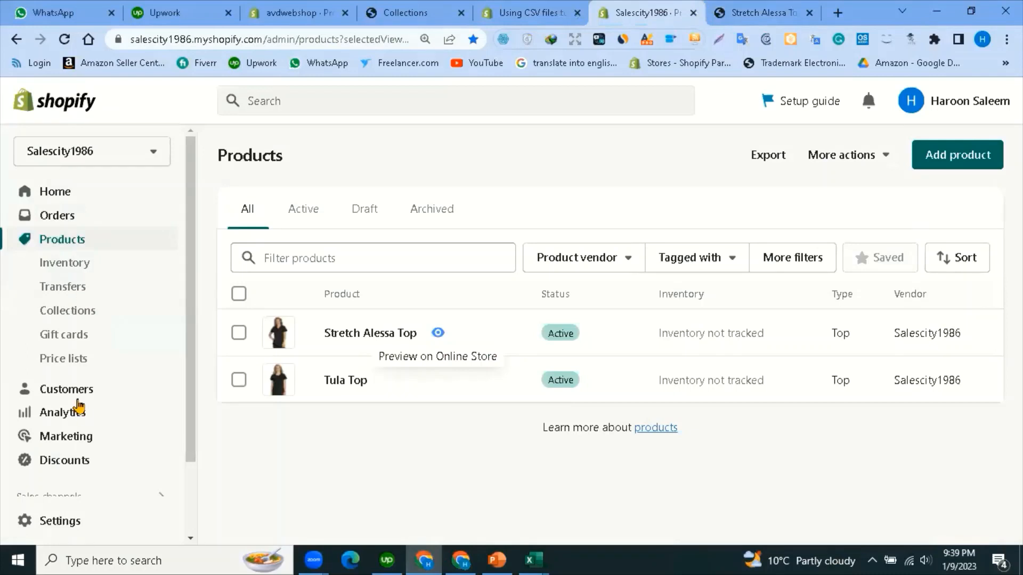
click(64, 412)
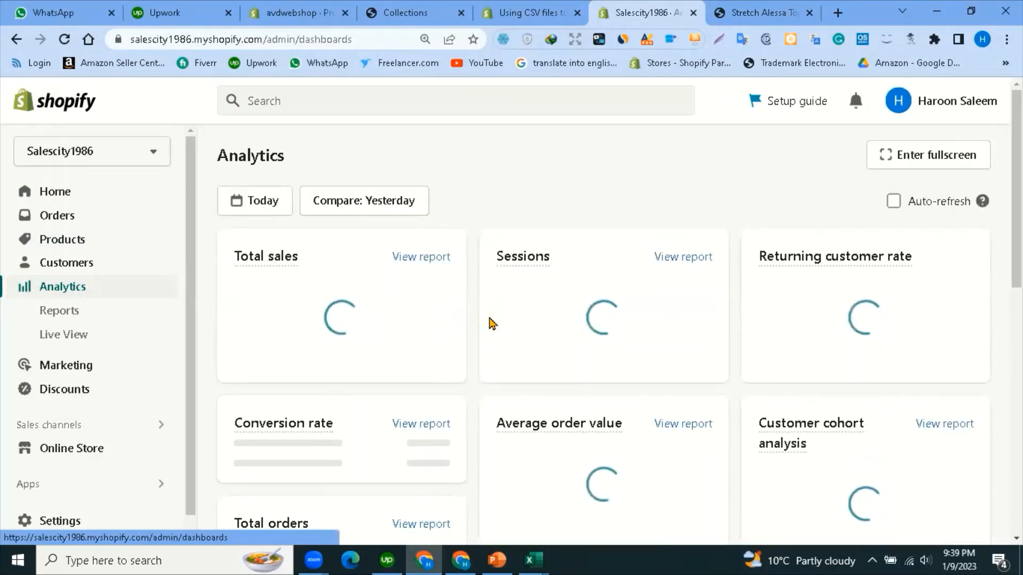
Look through the store's analytics cards for sales, sessions, conversion rate, orders and top products.
scroll(527, 342, down, 3)
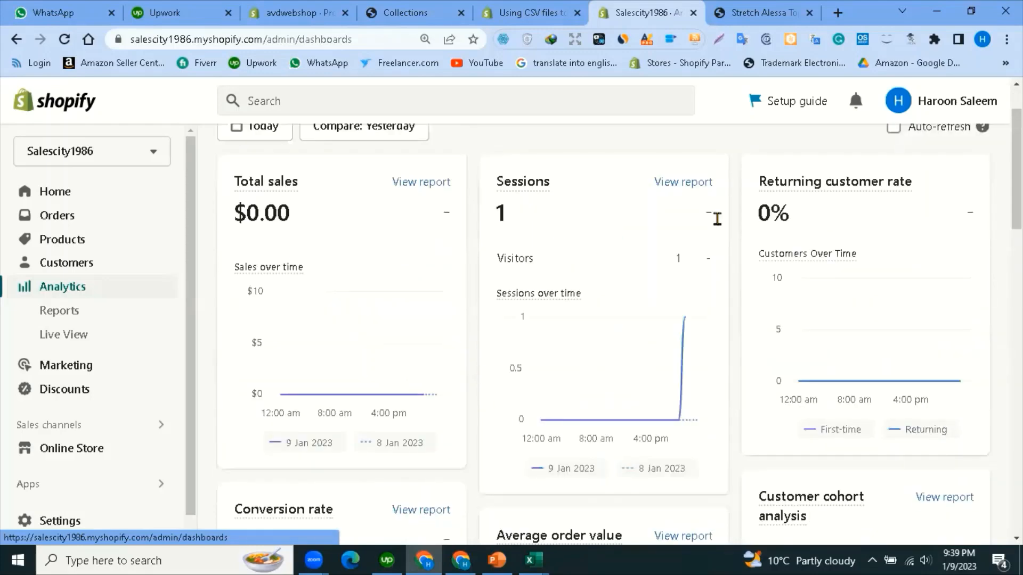
scroll(772, 367, down, 3)
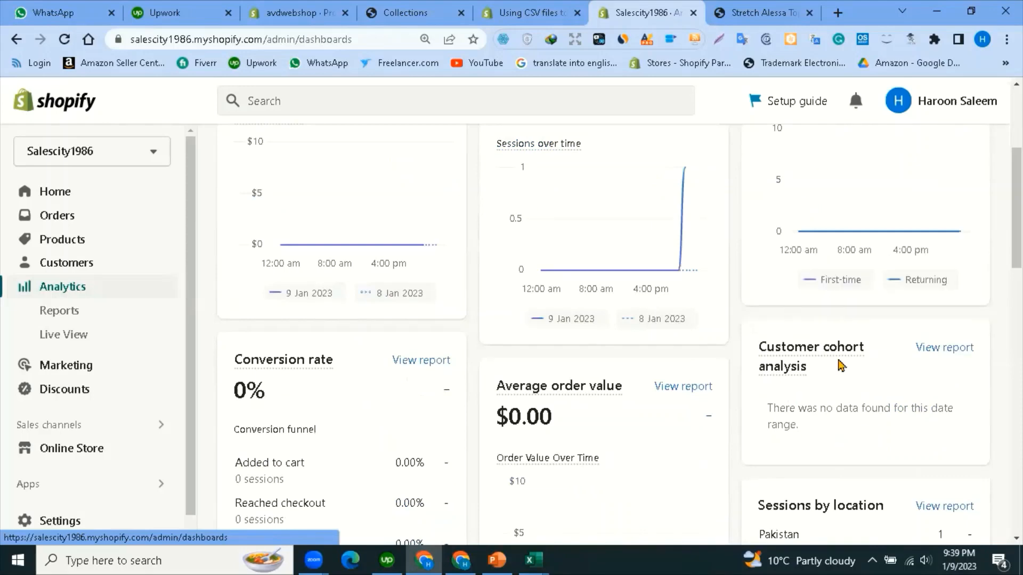
scroll(246, 394, down, 3)
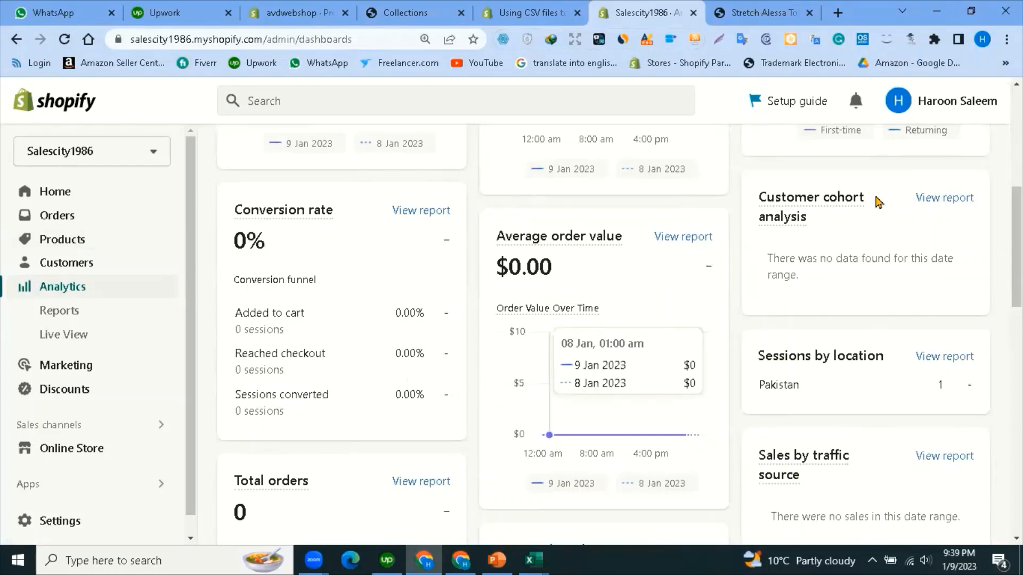
scroll(366, 377, down, 3)
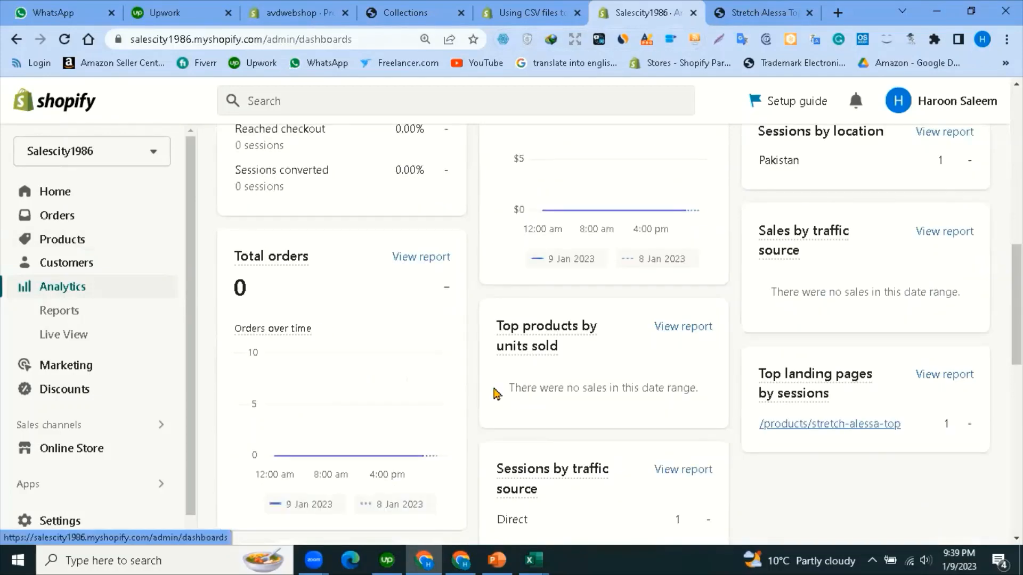
scroll(494, 393, up, 9)
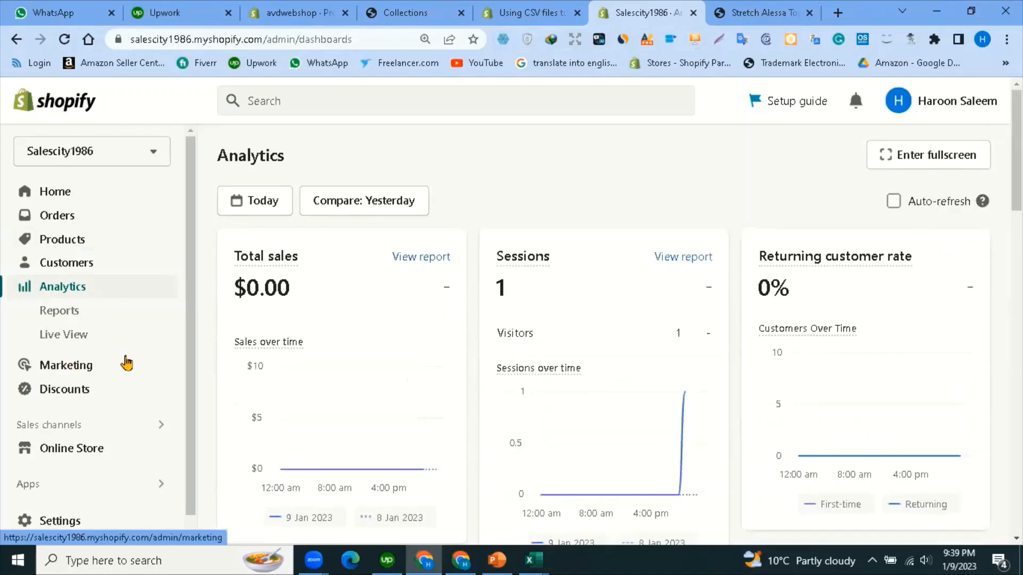
scroll(726, 283, down, 10)
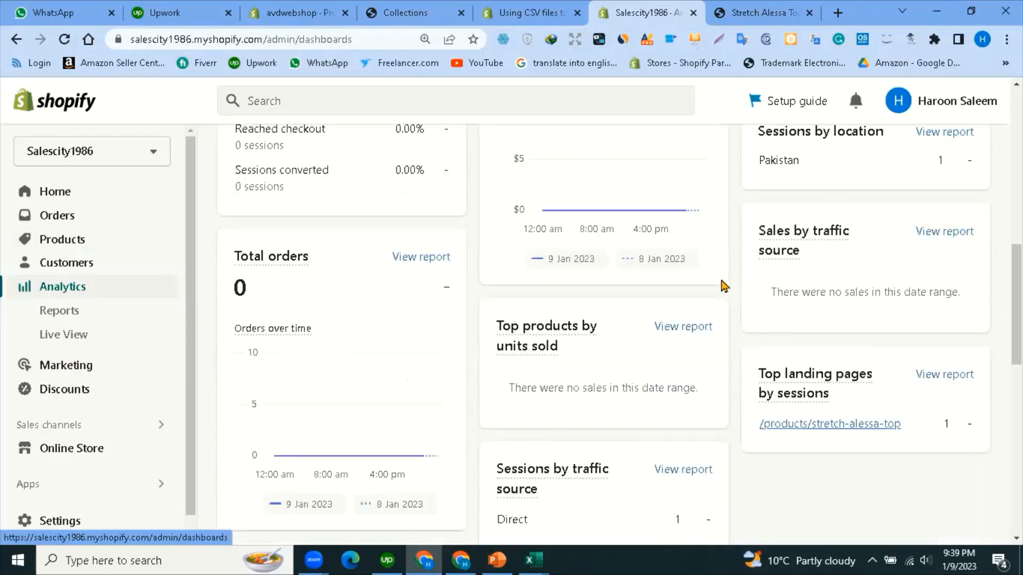
scroll(721, 283, up, 6)
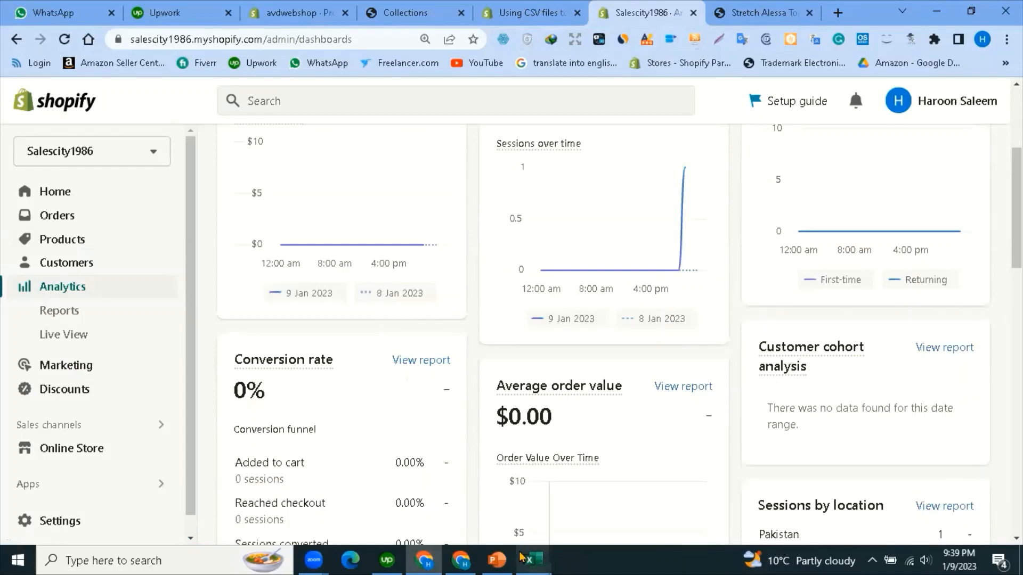
Switch back to the Nurse B workbook in Excel and check the Status header and its value in row 2.
mouse_move(539, 558)
click(519, 493)
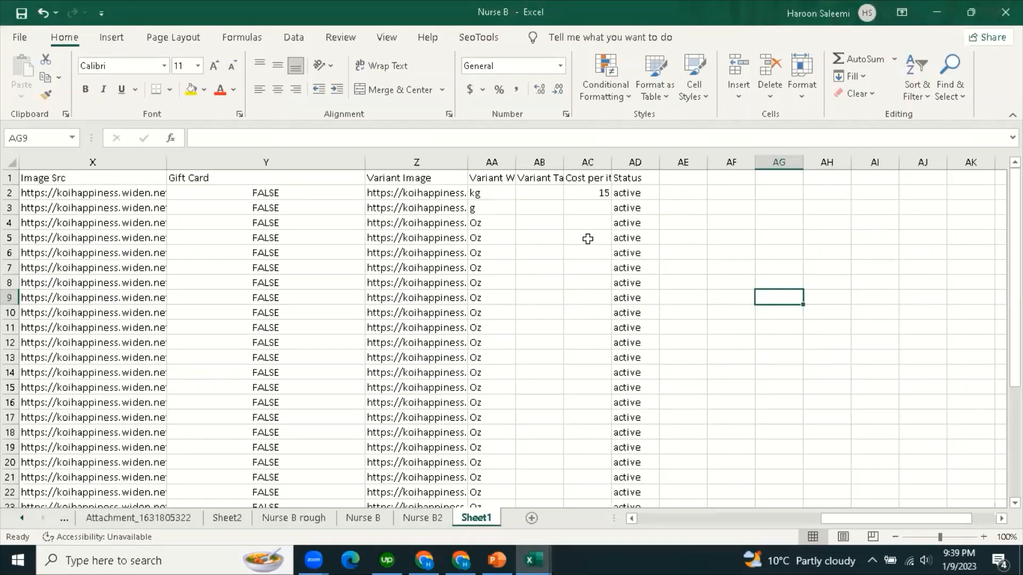
click(638, 181)
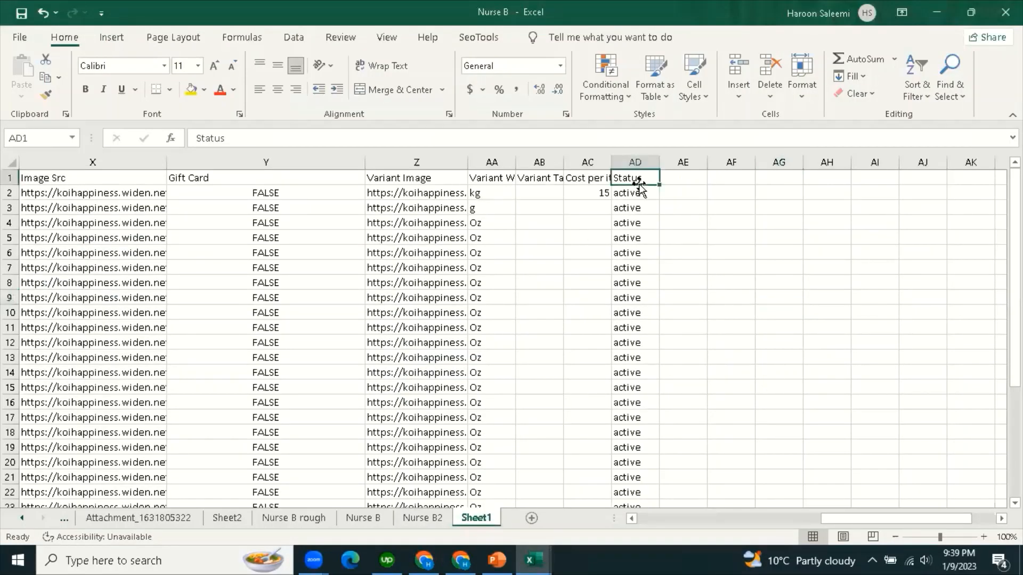
click(654, 193)
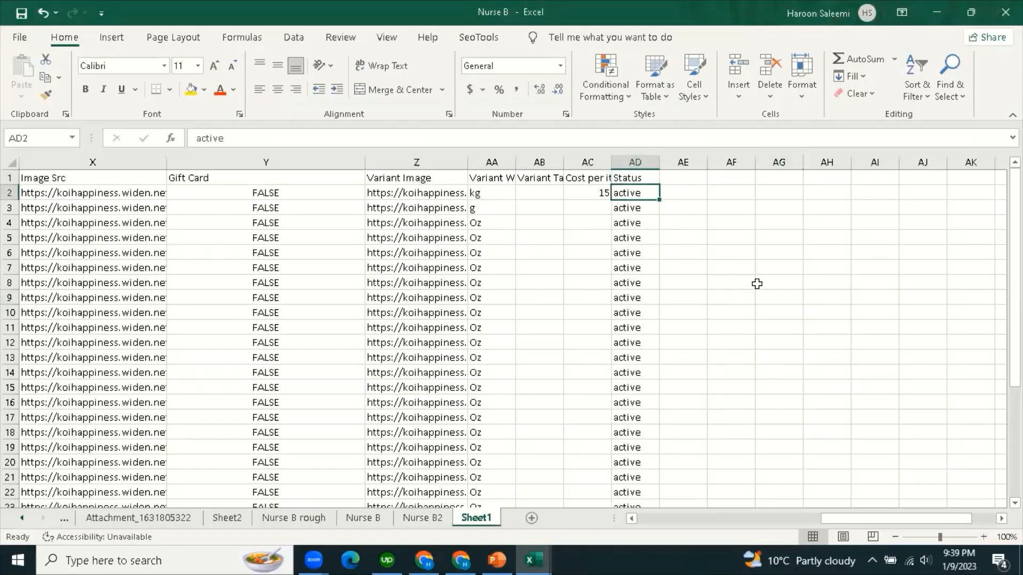
Note the alternative status values draft in AE2 and archive in AE3, beside the Status column.
click(695, 192)
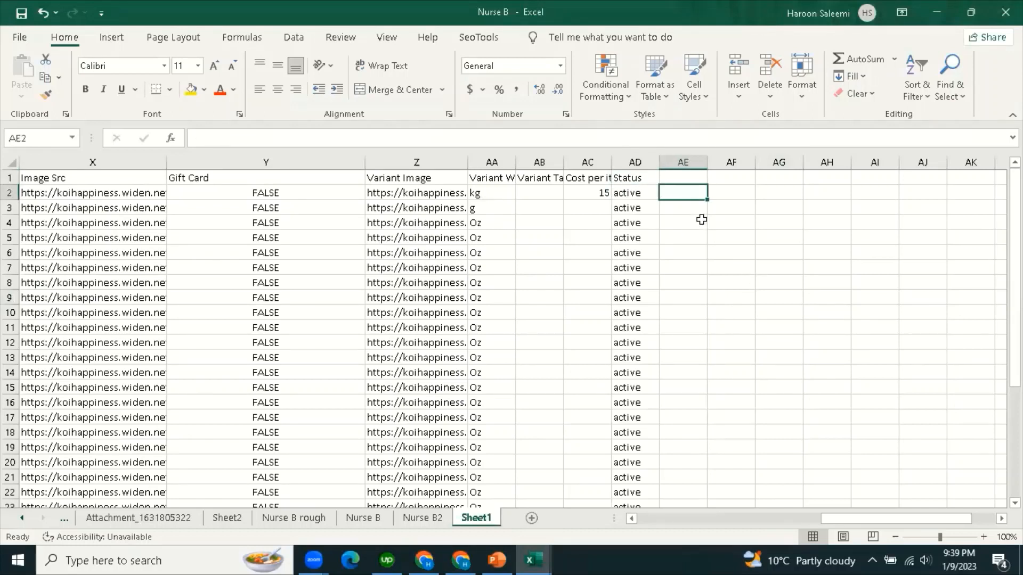
text(d)
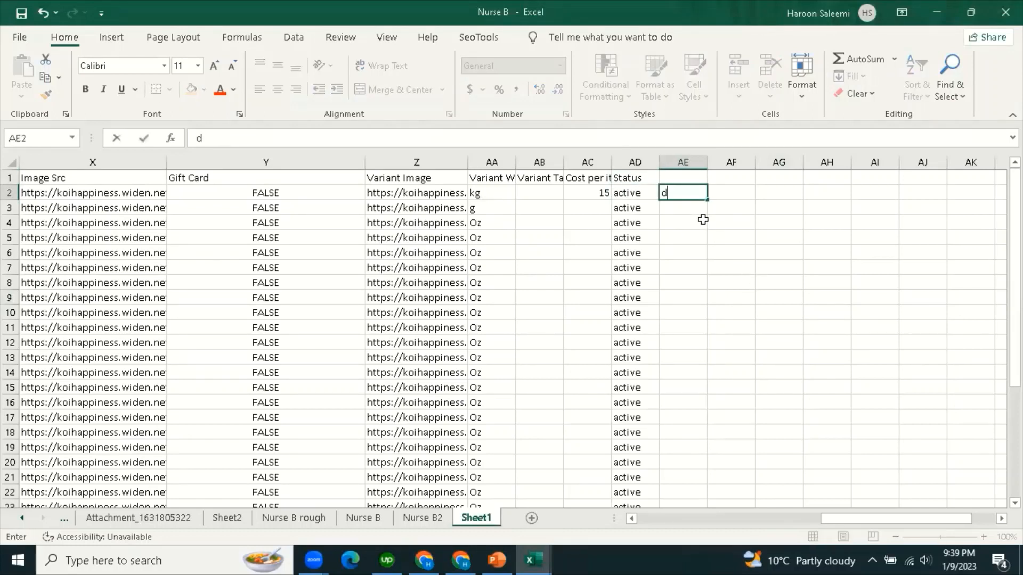
text(raft)
key(Return)
text(archive)
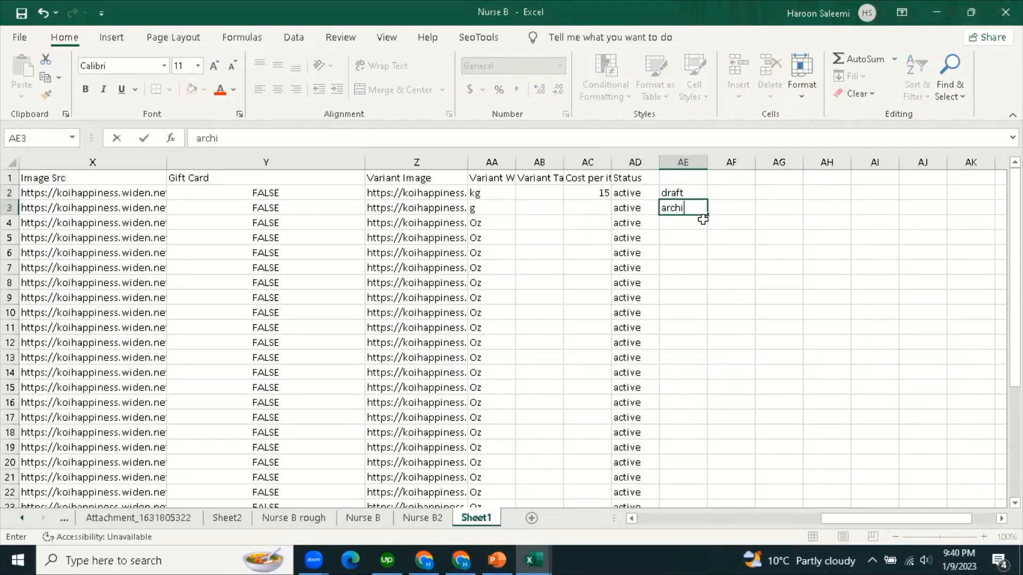
click(704, 281)
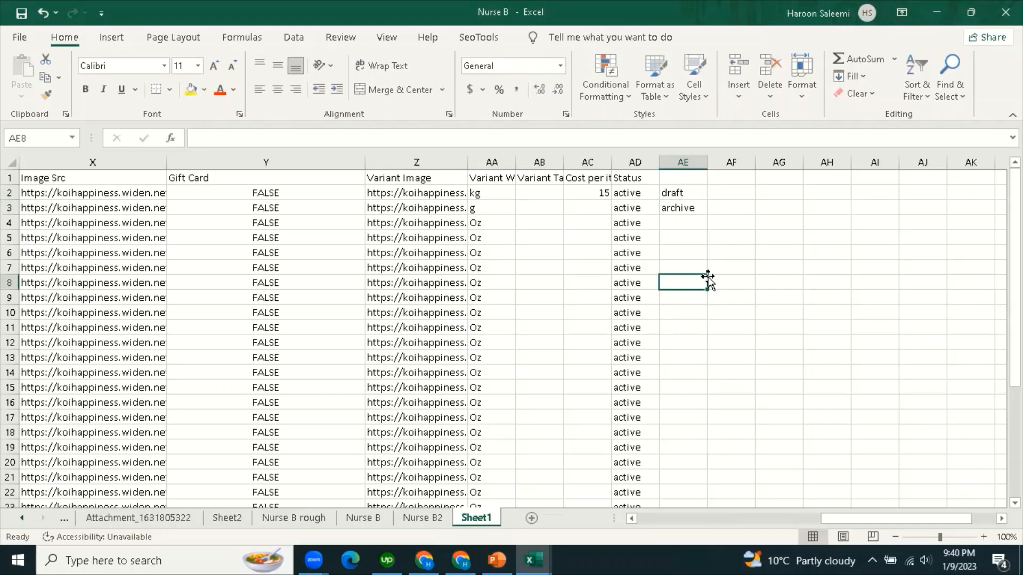
Recheck the Status value in row 2 and view the Stretch Alessa Top storefront preview in the browser.
click(628, 195)
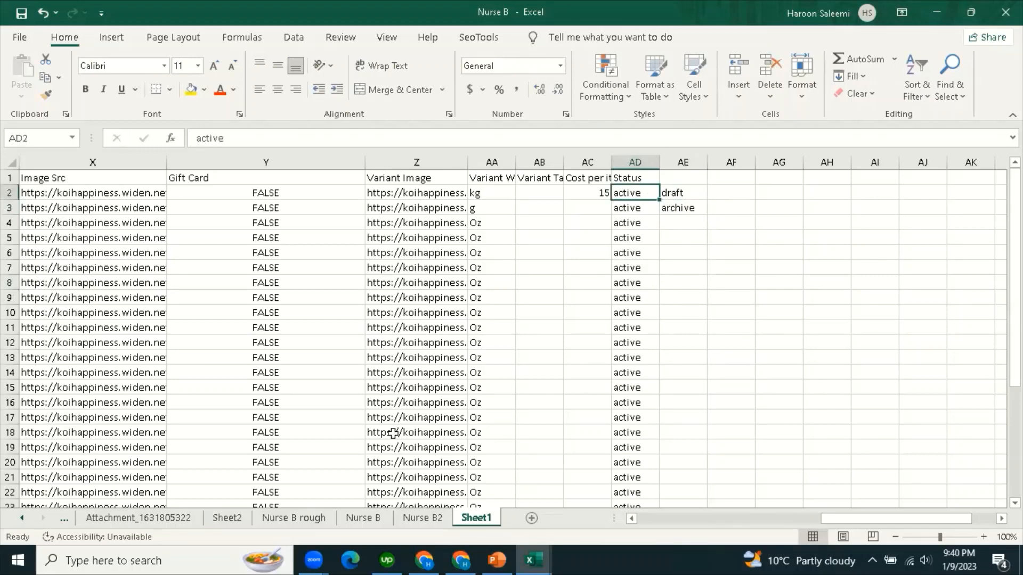
click(429, 559)
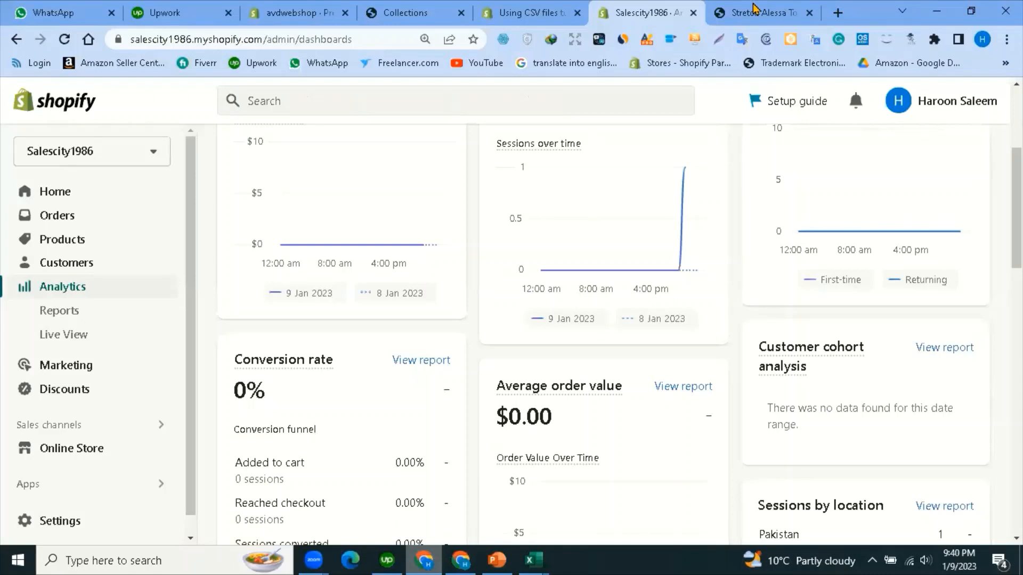
click(753, 11)
scroll(559, 266, up, 2)
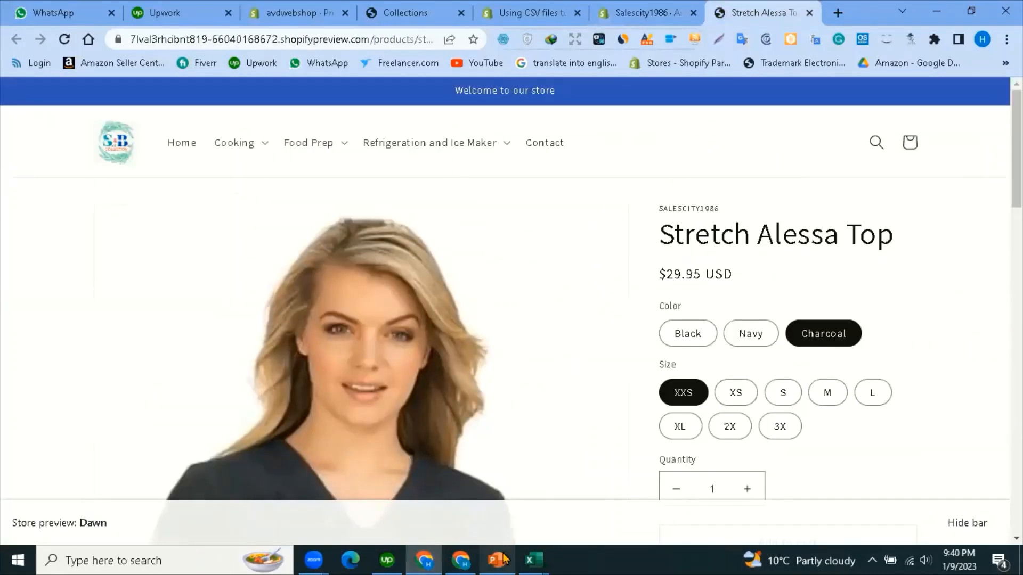
Switch to the Nurse B workbook in Excel and check the draft status note in AE2 beside the Status column.
mouse_move(530, 559)
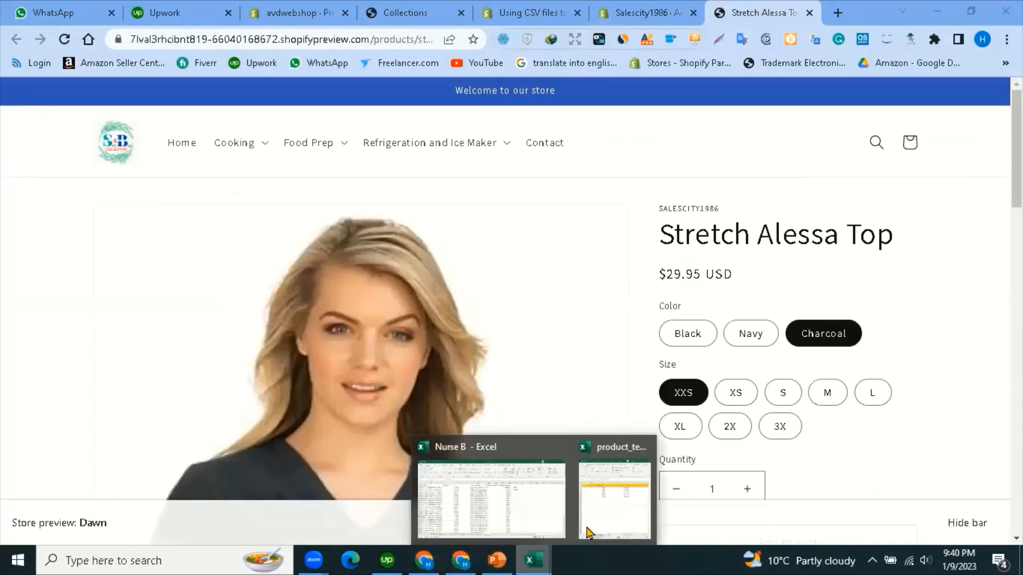
click(508, 501)
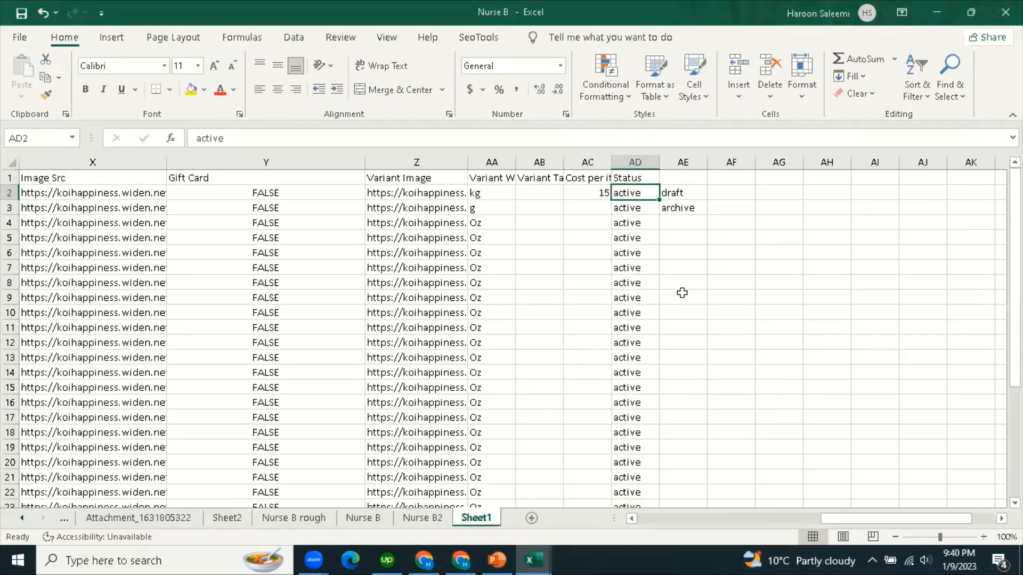
key(Right)
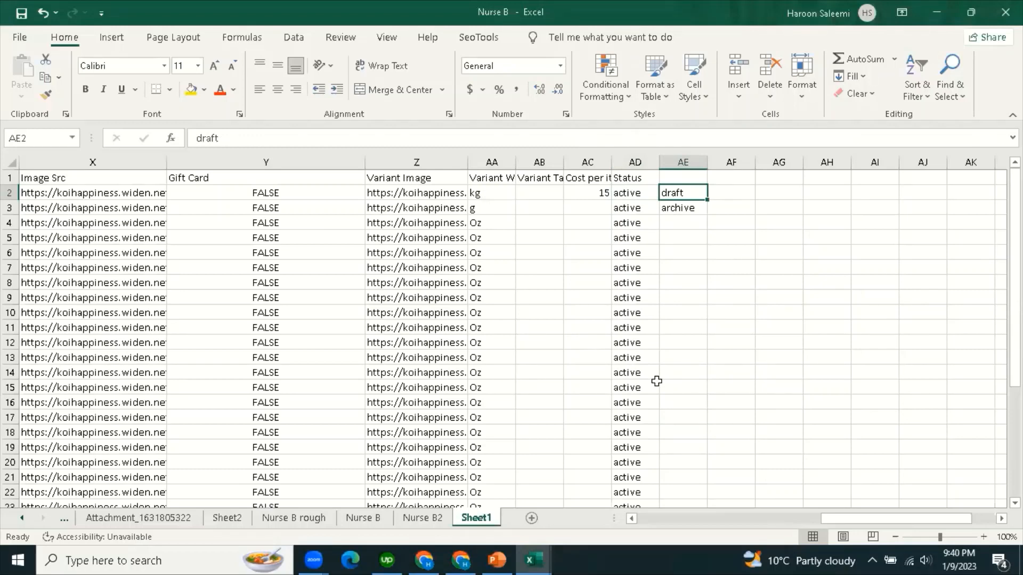
click(808, 346)
click(668, 193)
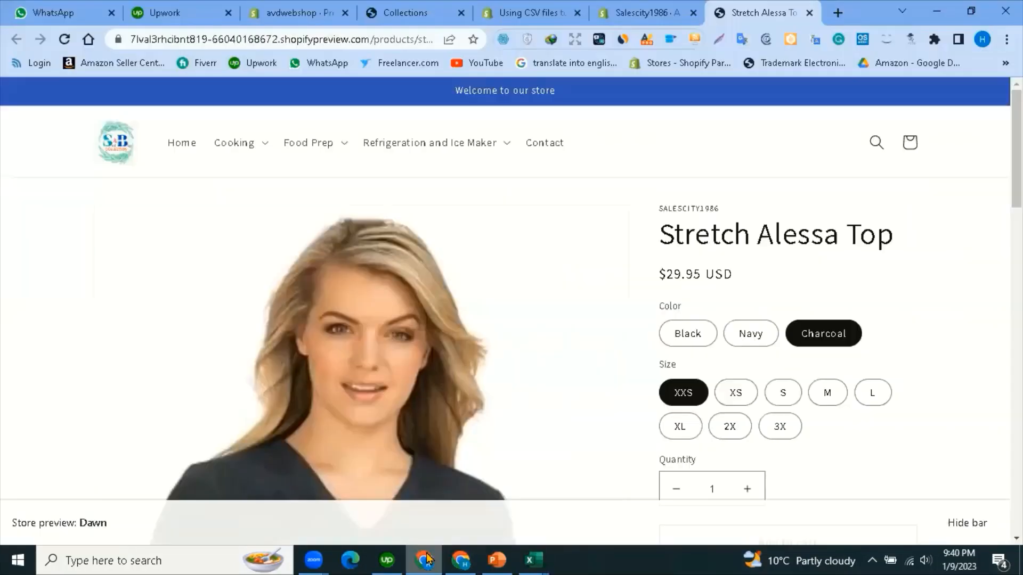
Switch to the browser, glance at the Shopify admin, and highlight the Stretch Alessa Top title in the storefront preview.
click(429, 559)
click(624, 10)
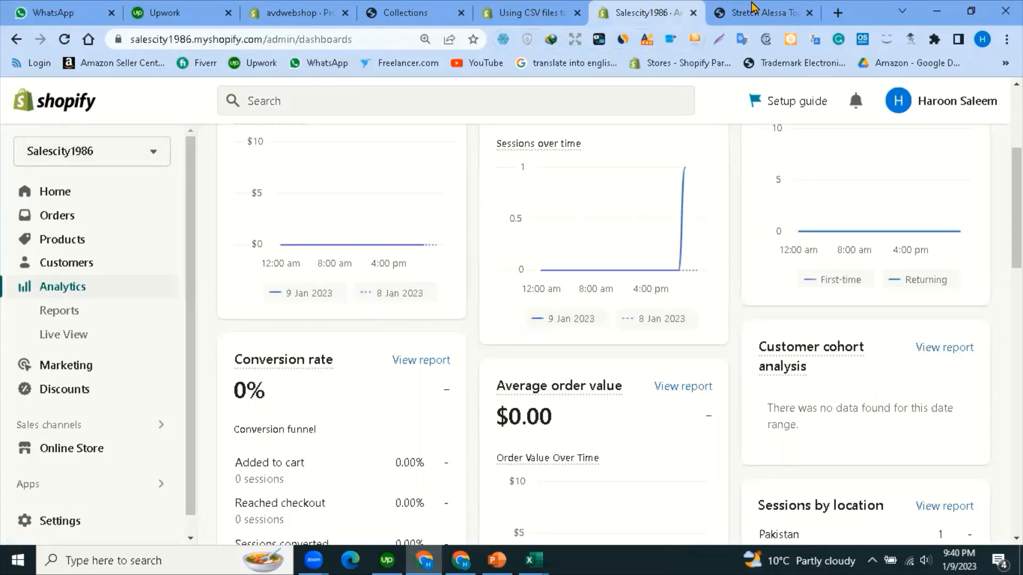
mouse_move(753, 6)
key(ctrl+Tab)
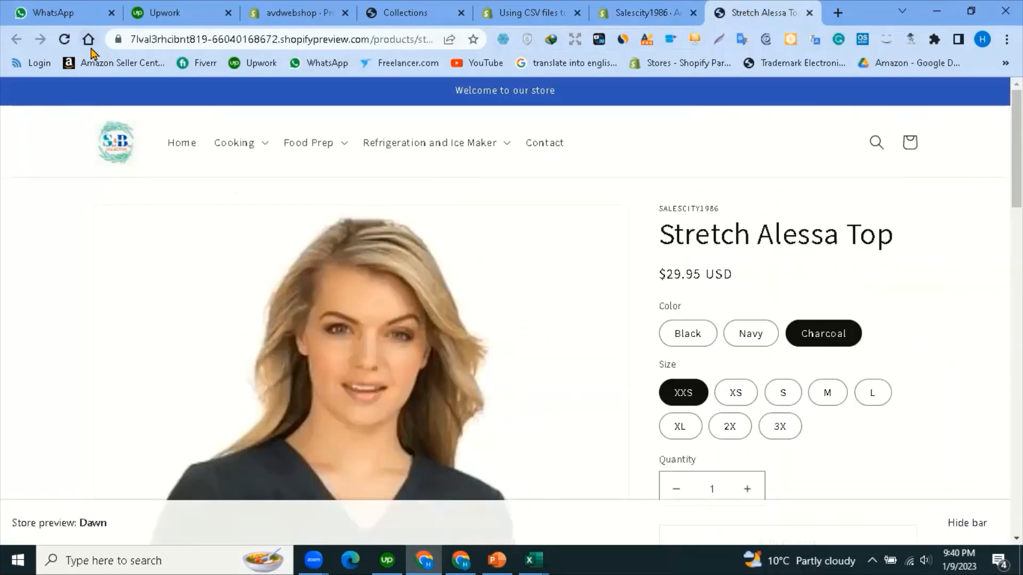
drag(662, 229, 899, 237)
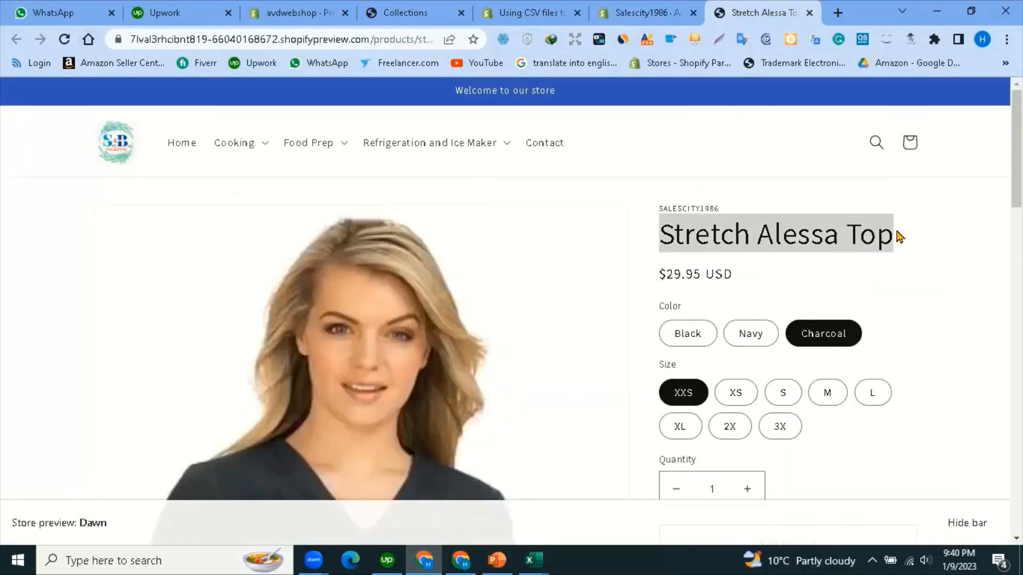
click(842, 231)
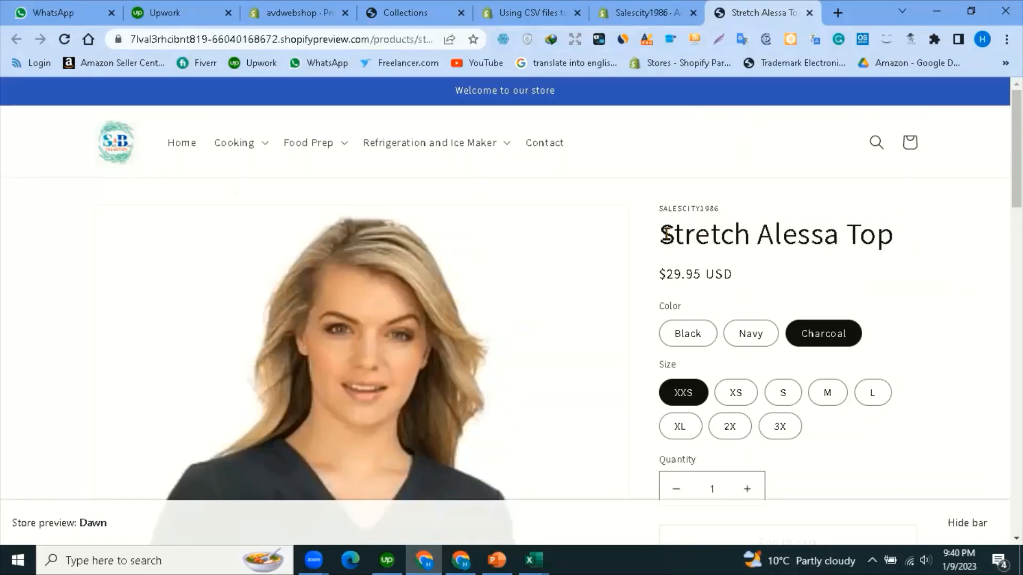
drag(667, 235, 886, 238)
click(798, 224)
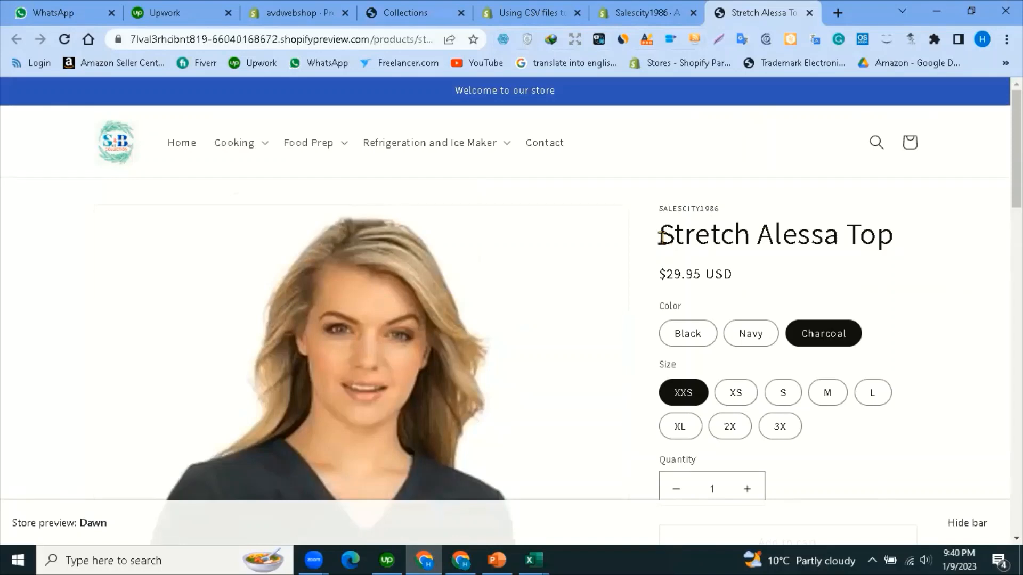
triple_click(890, 235)
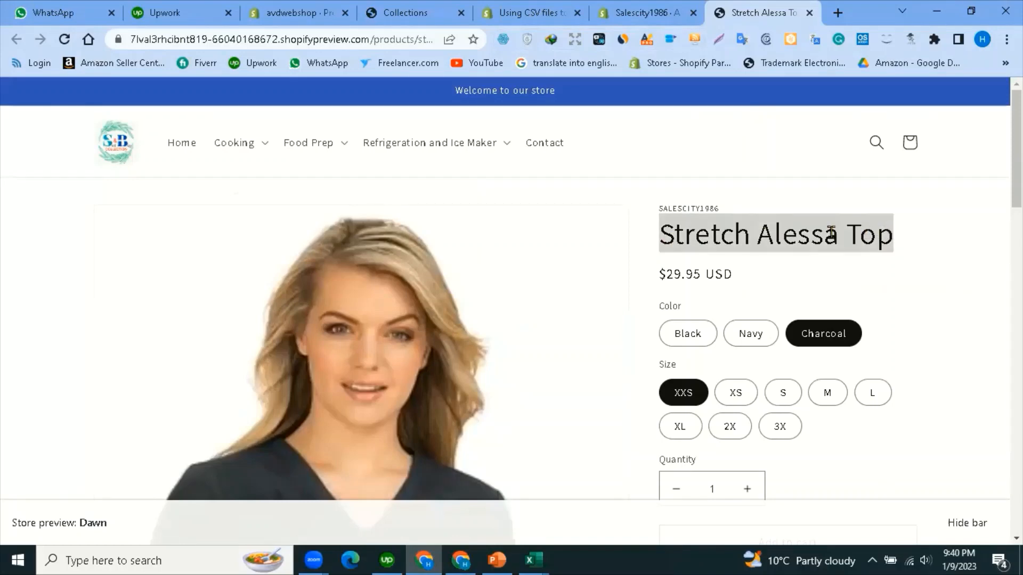
click(653, 240)
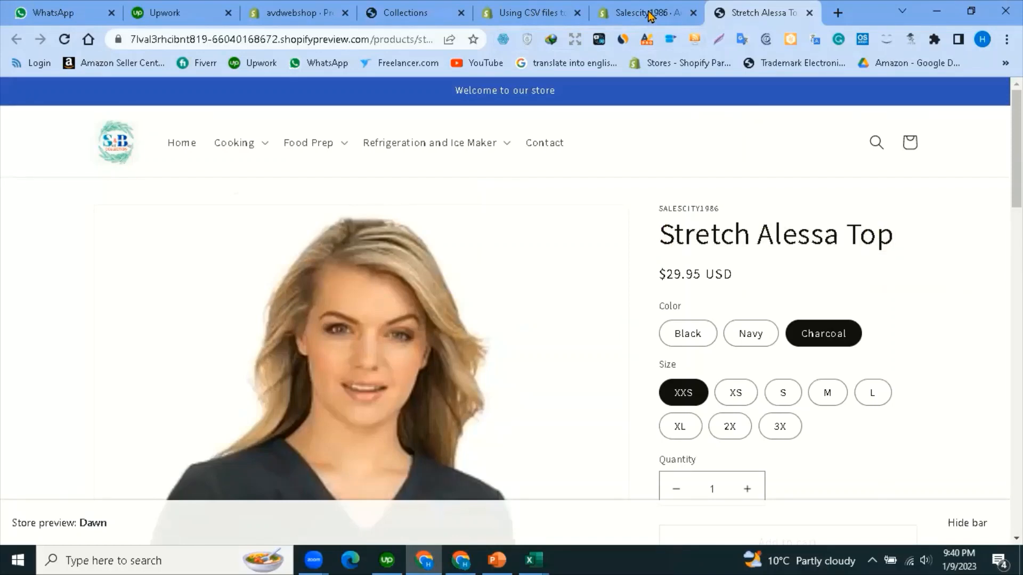
Bring up the product_template workbook in Excel and look at its Variant Inventory Policy column.
scroll(384, 497, down, 1)
click(534, 559)
click(611, 503)
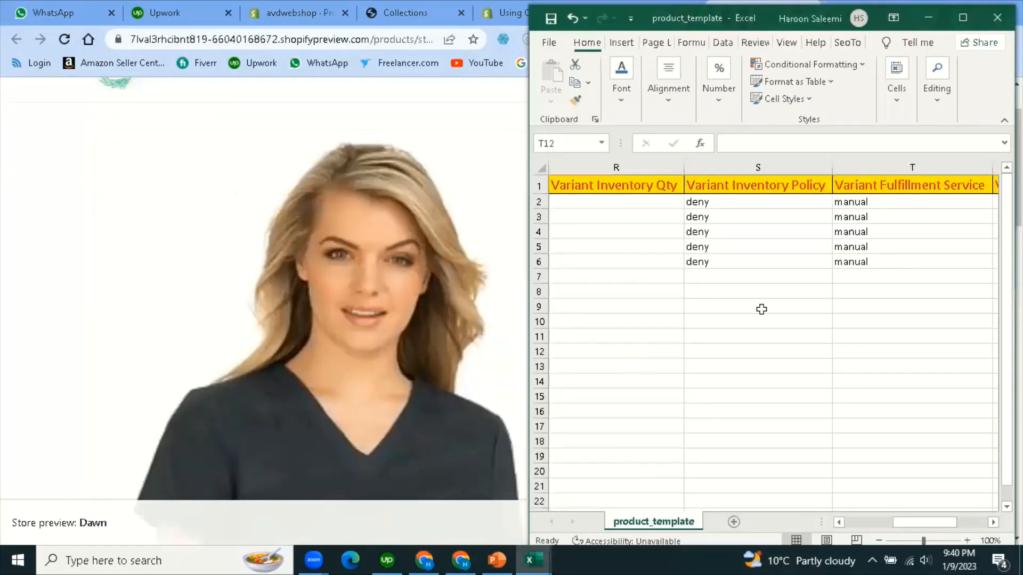
click(783, 322)
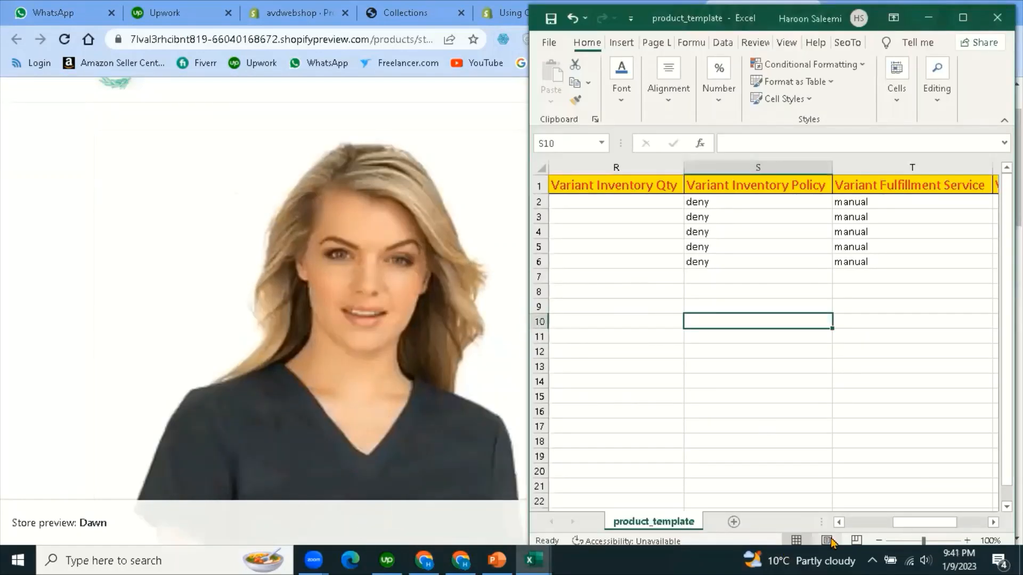
Return to the Nurse B workbook and undo the archive note in AE3.
click(487, 518)
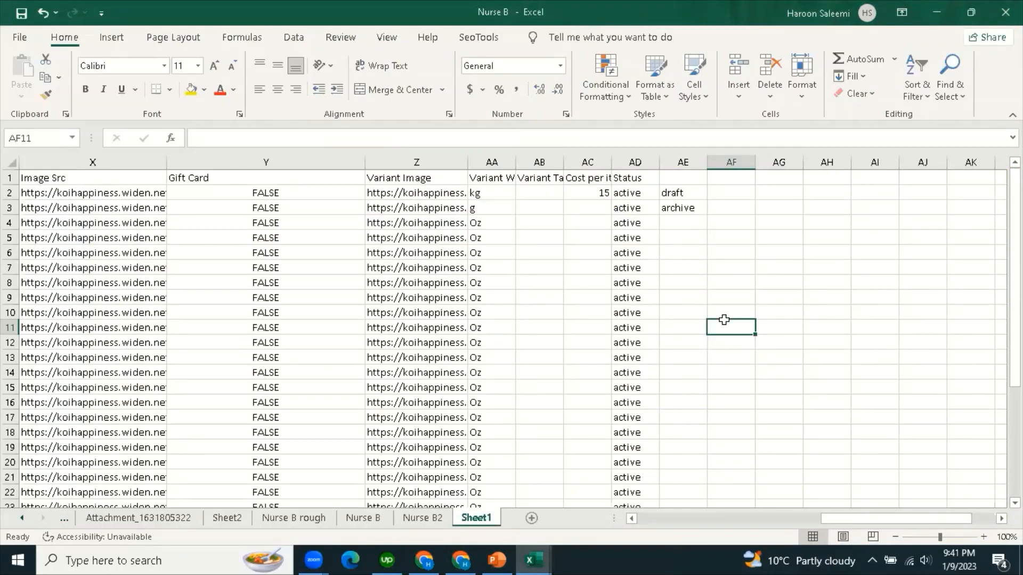
key(ctrl+z)
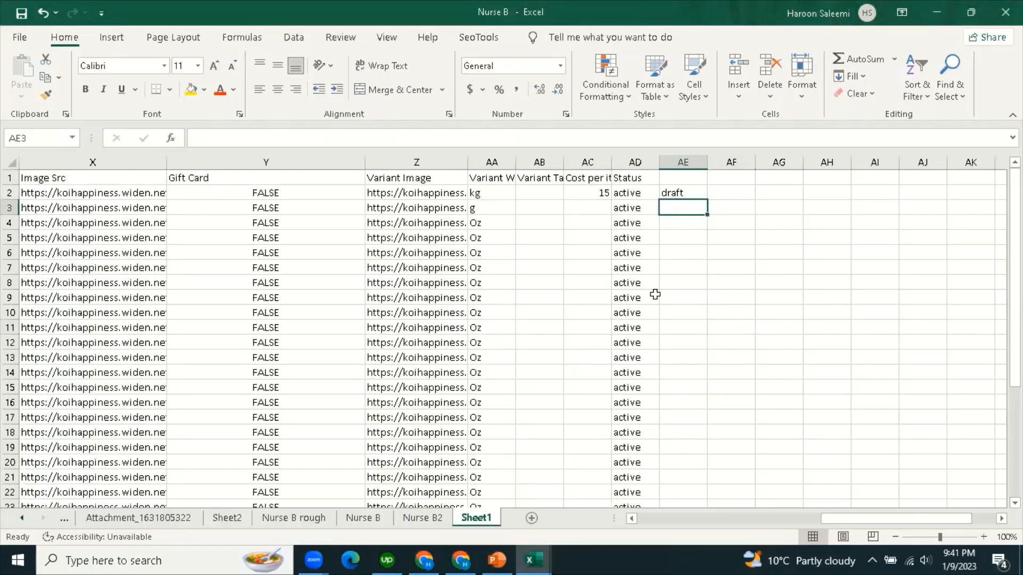
click(669, 311)
Compare the Status value in AD2 with the draft note in AE2.
click(633, 197)
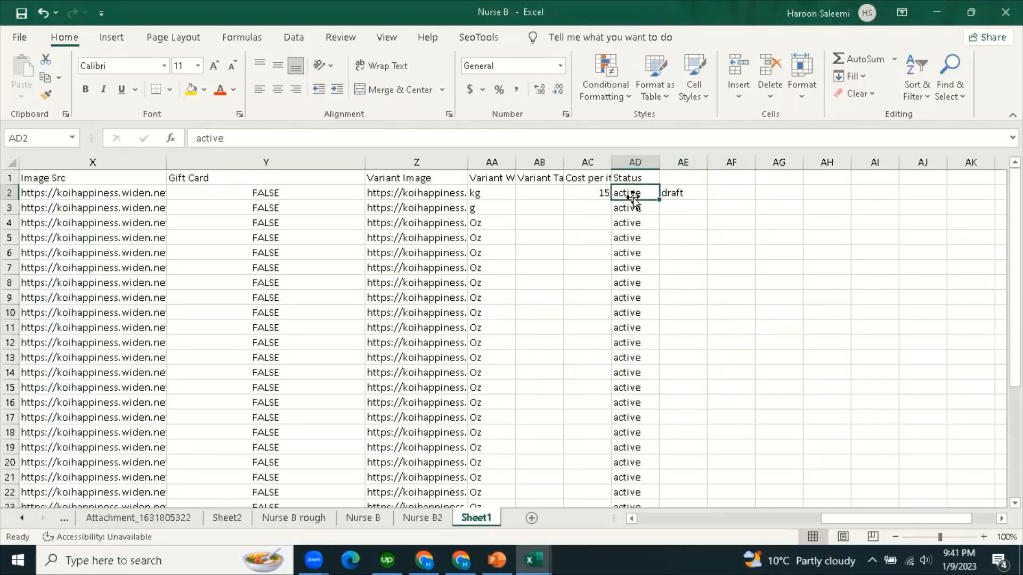
click(742, 297)
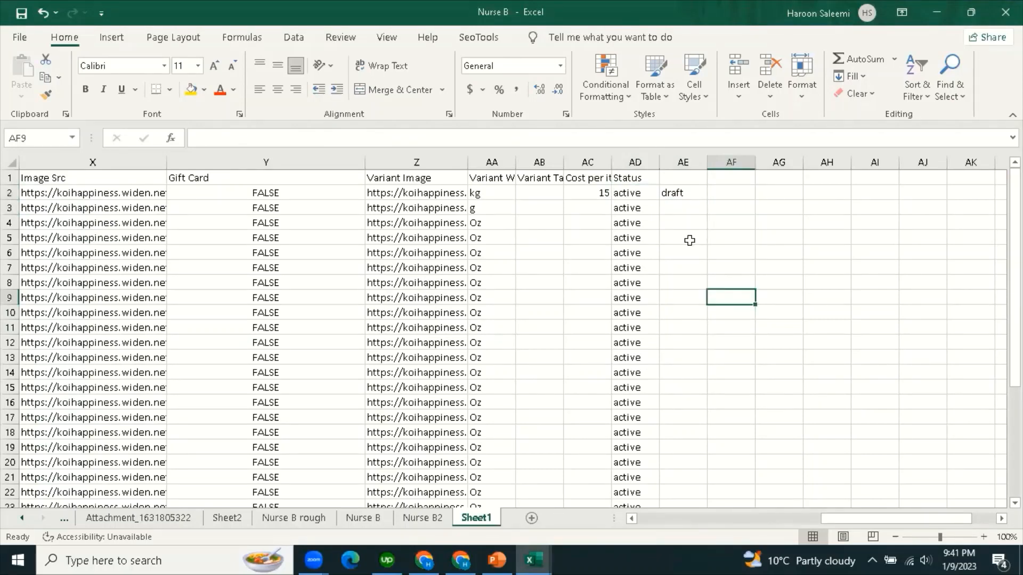
click(686, 194)
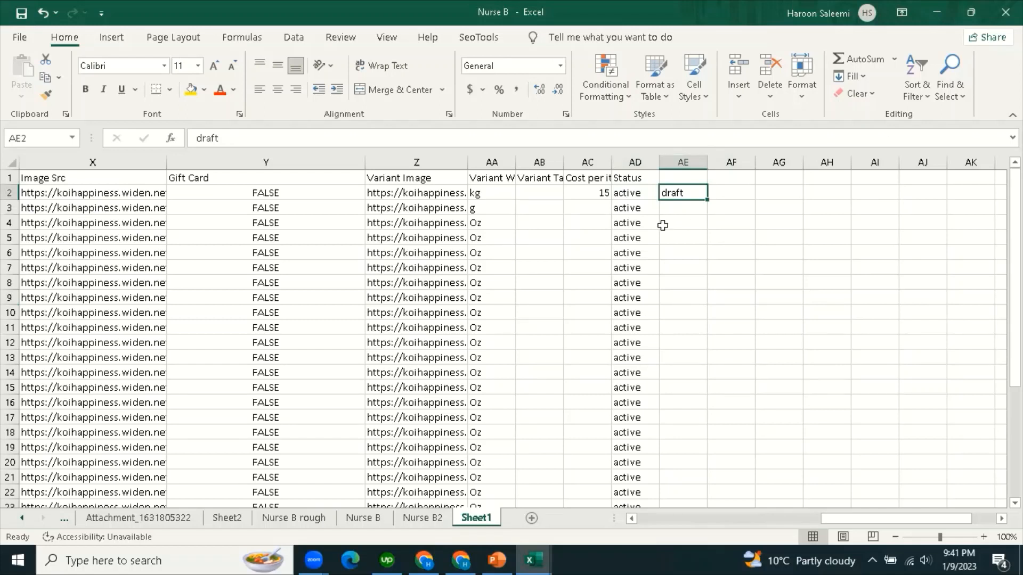
click(629, 192)
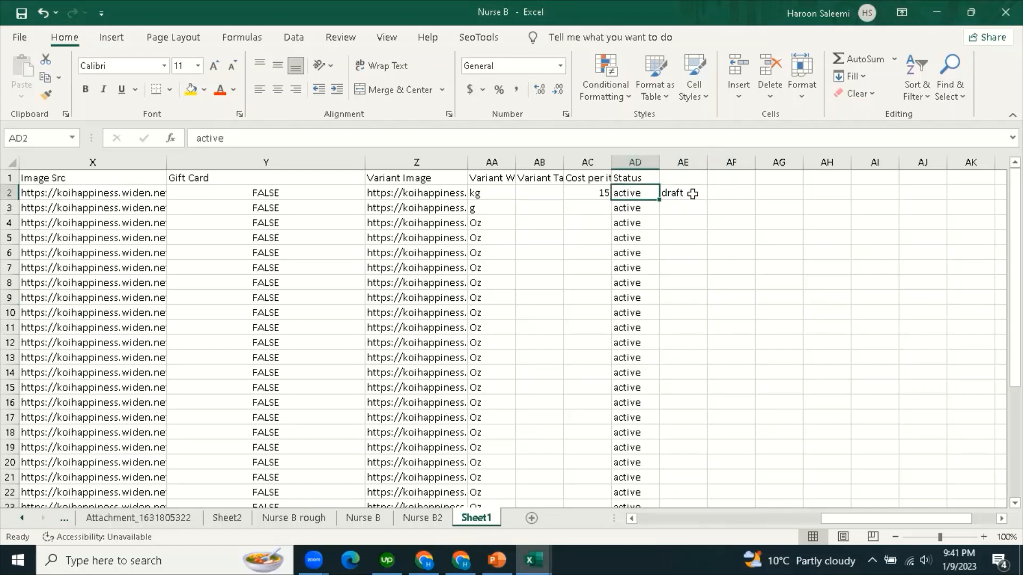
click(675, 327)
Go back to the first columns of Sheet1 and highlight the header row together with the first product row.
drag(879, 523, 609, 525)
click(173, 248)
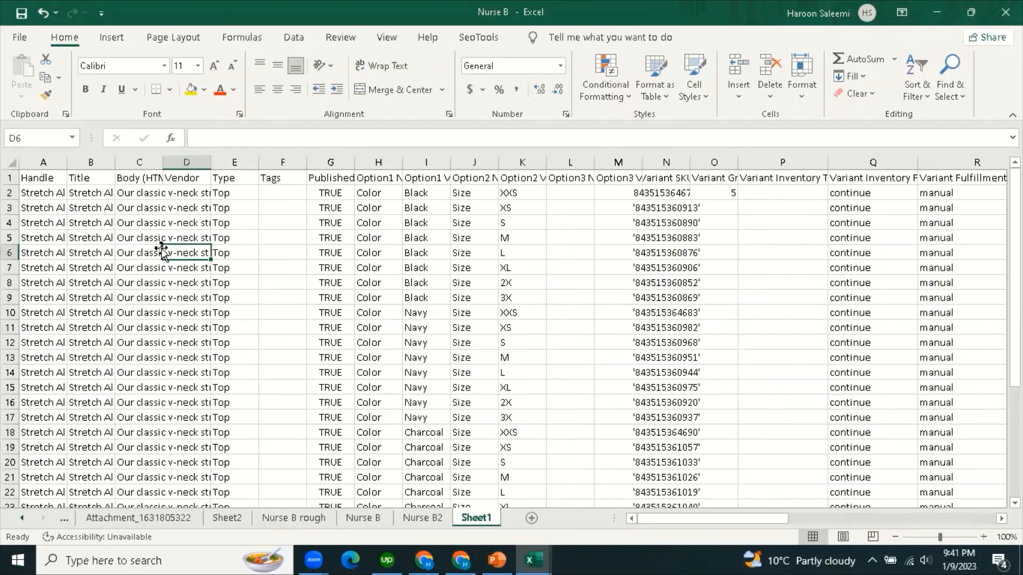
drag(10, 178, 5, 196)
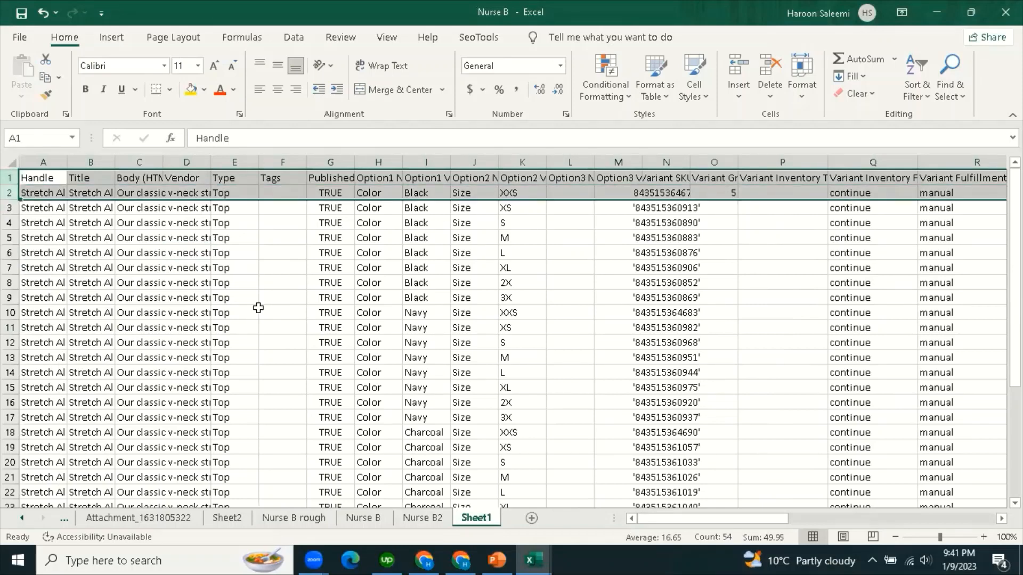
click(783, 372)
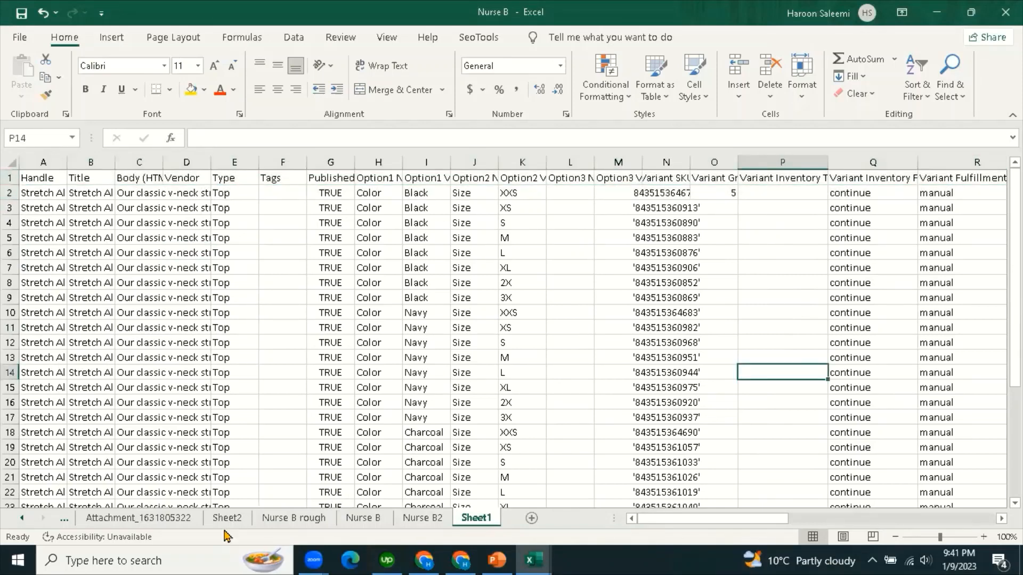
click(155, 523)
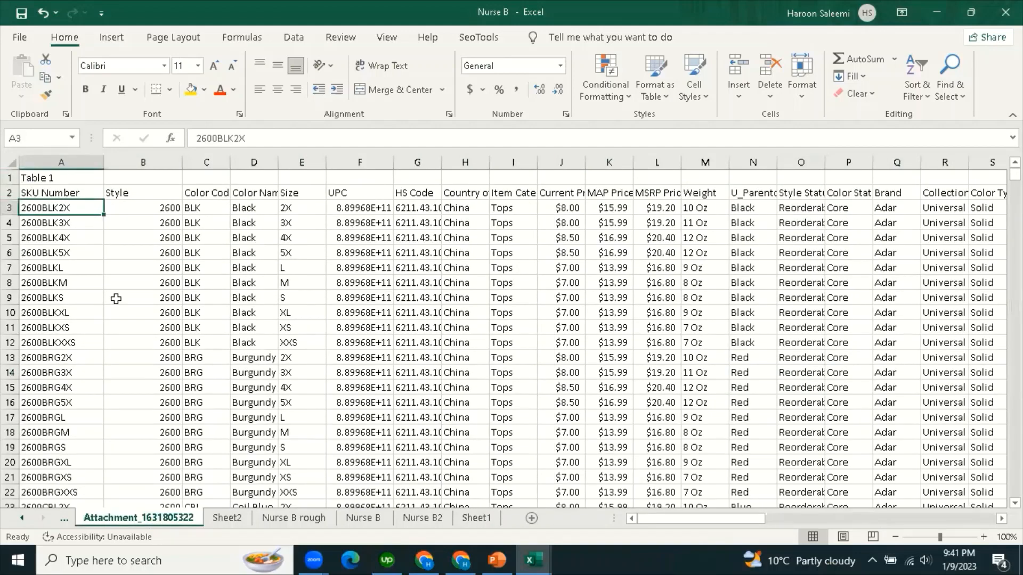
drag(698, 519, 628, 530)
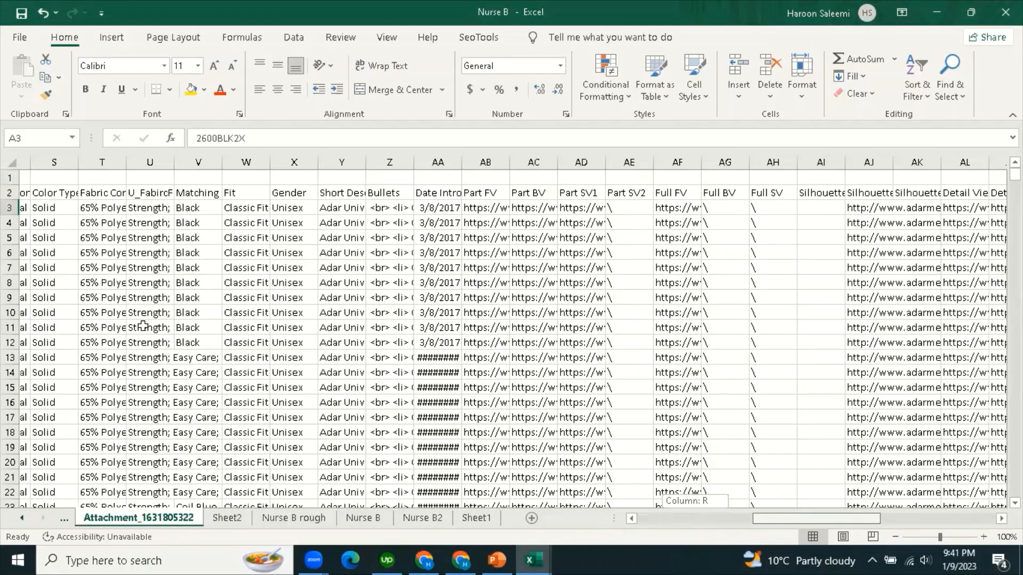
click(122, 262)
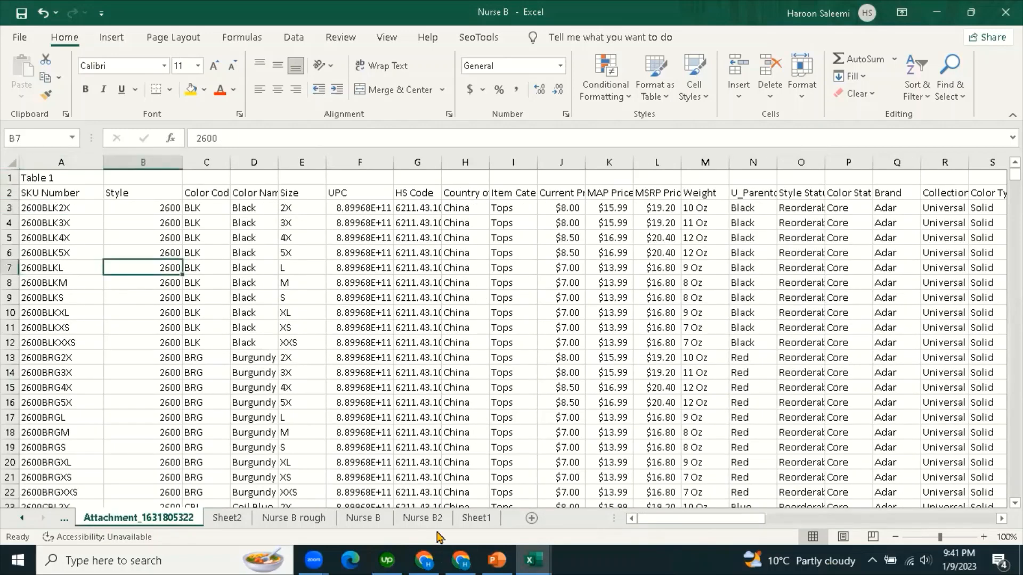
click(461, 560)
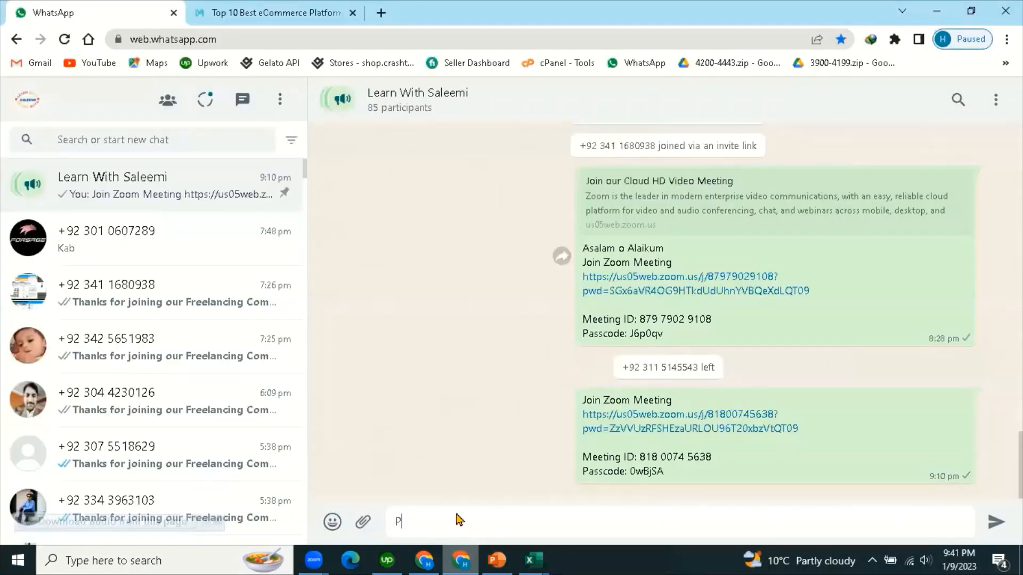
click(426, 558)
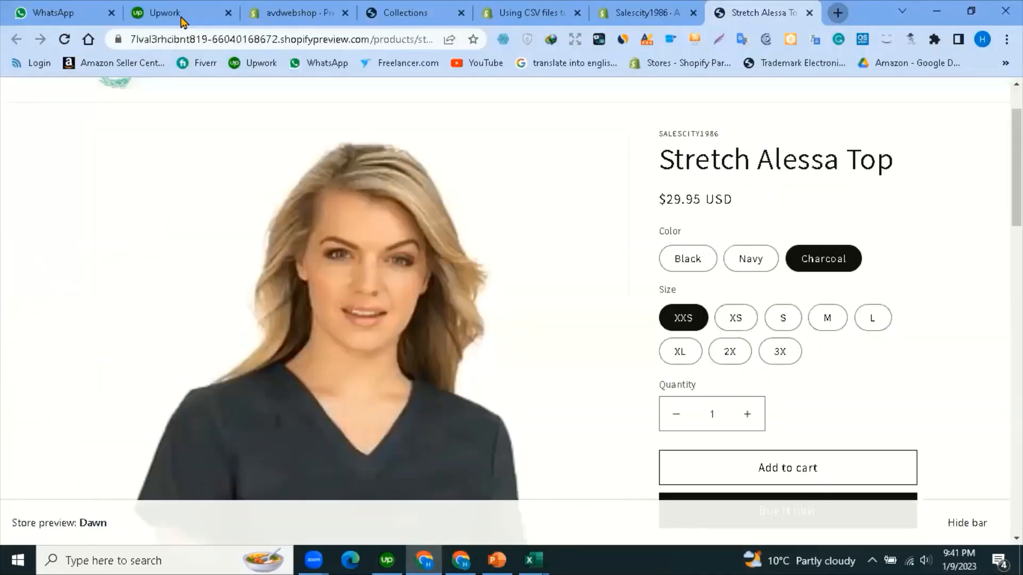
key(ctrl+t)
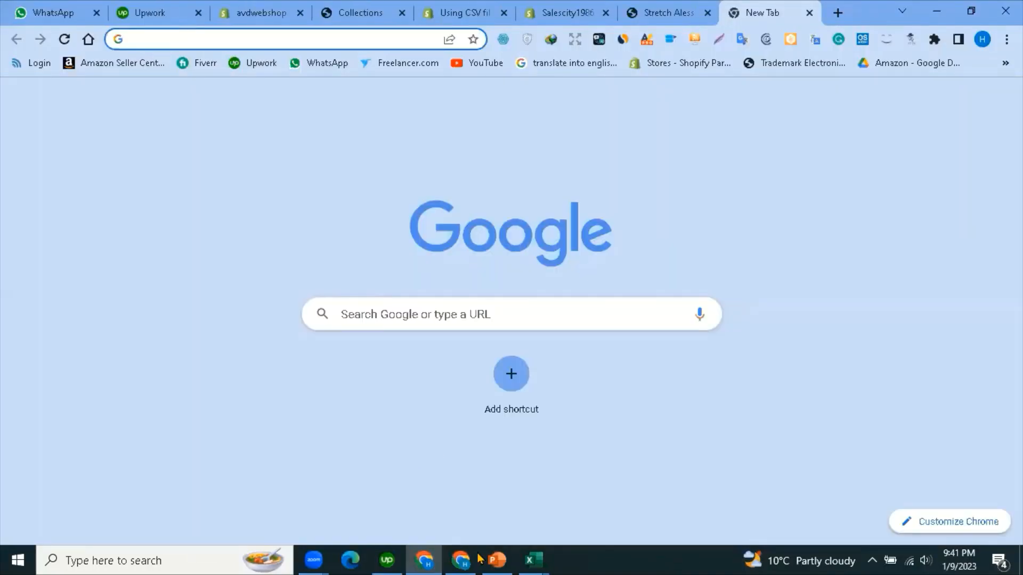
click(651, 6)
click(563, 6)
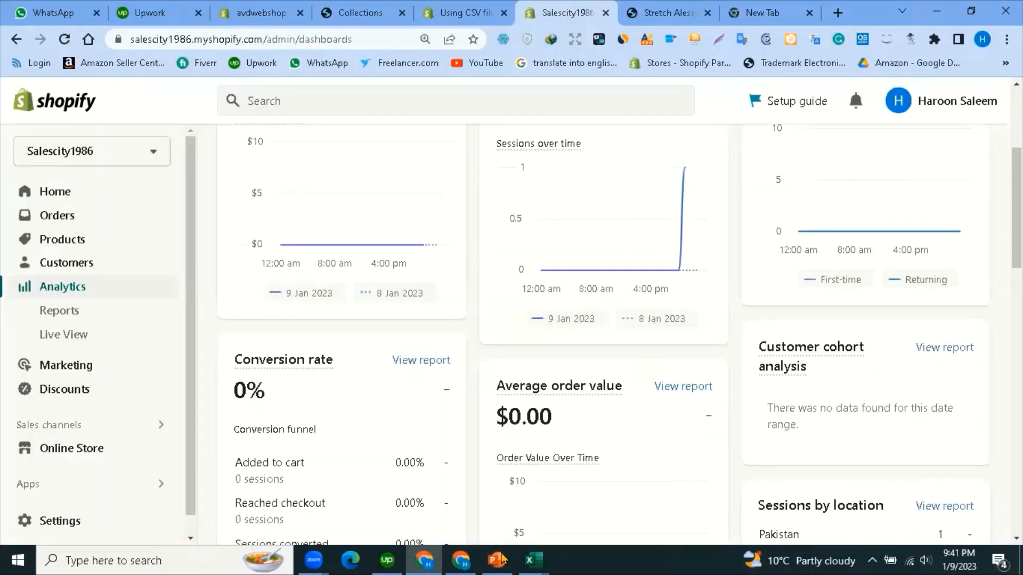
click(508, 498)
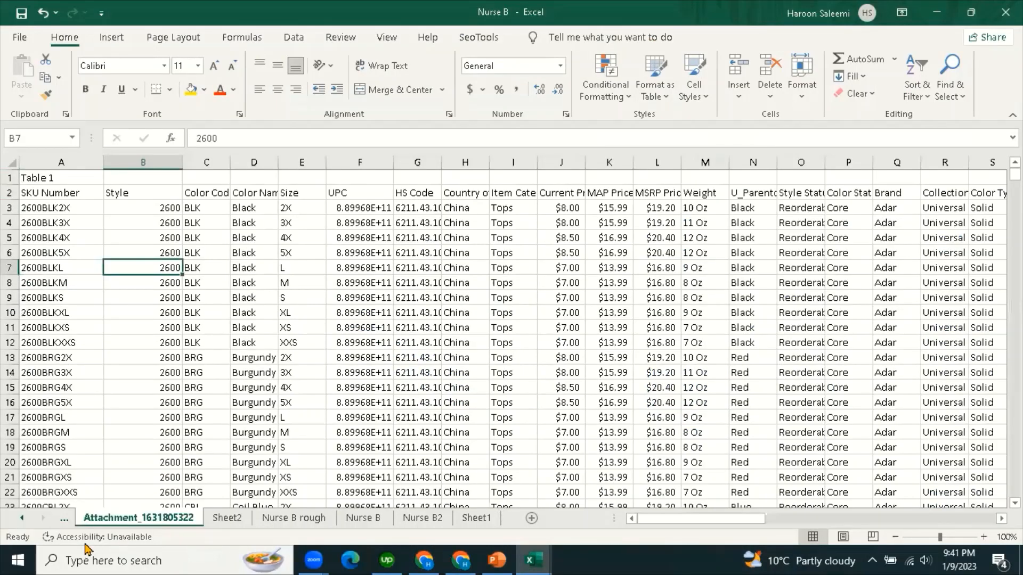
click(106, 301)
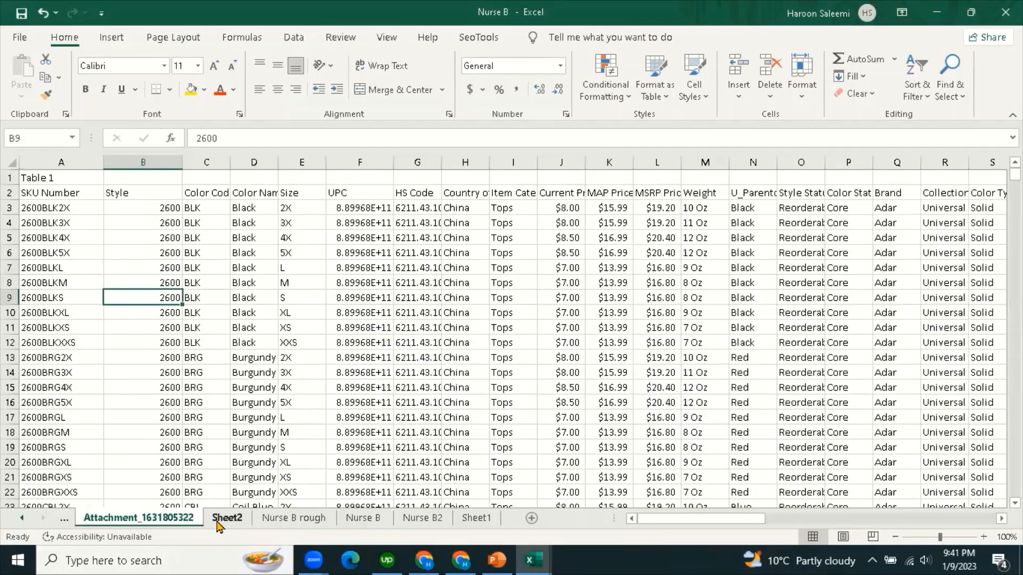
click(22, 519)
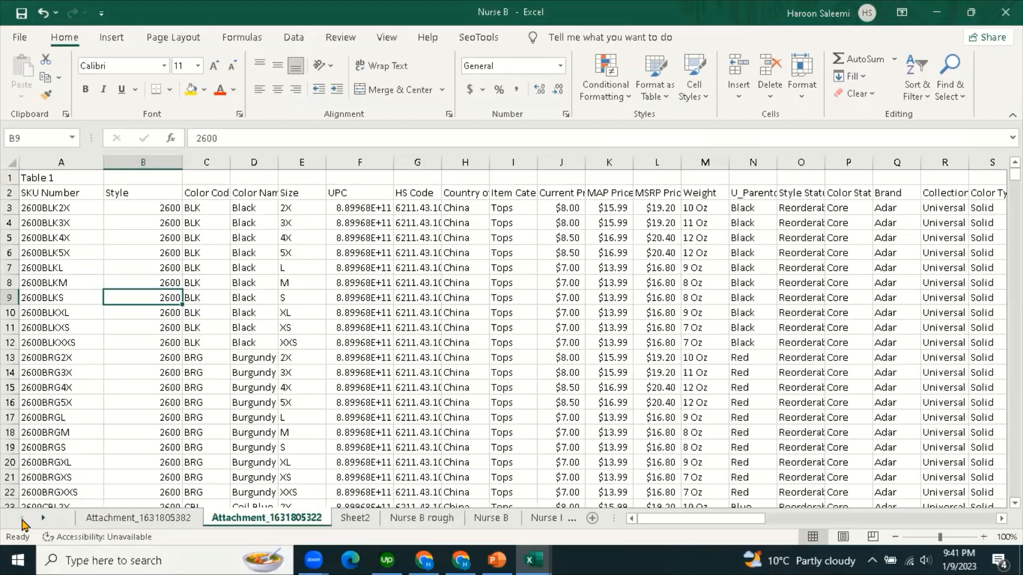
click(134, 519)
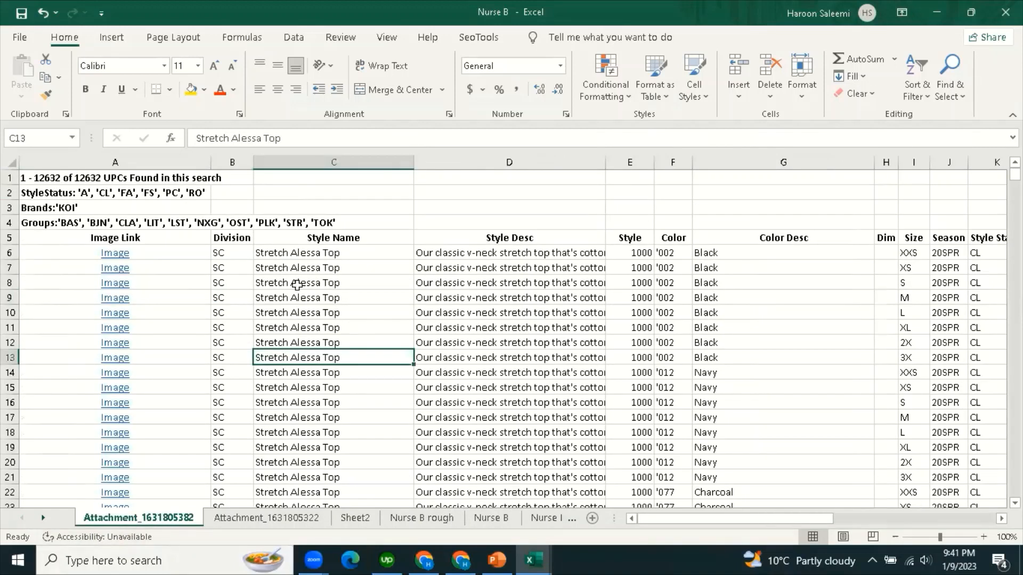
click(297, 253)
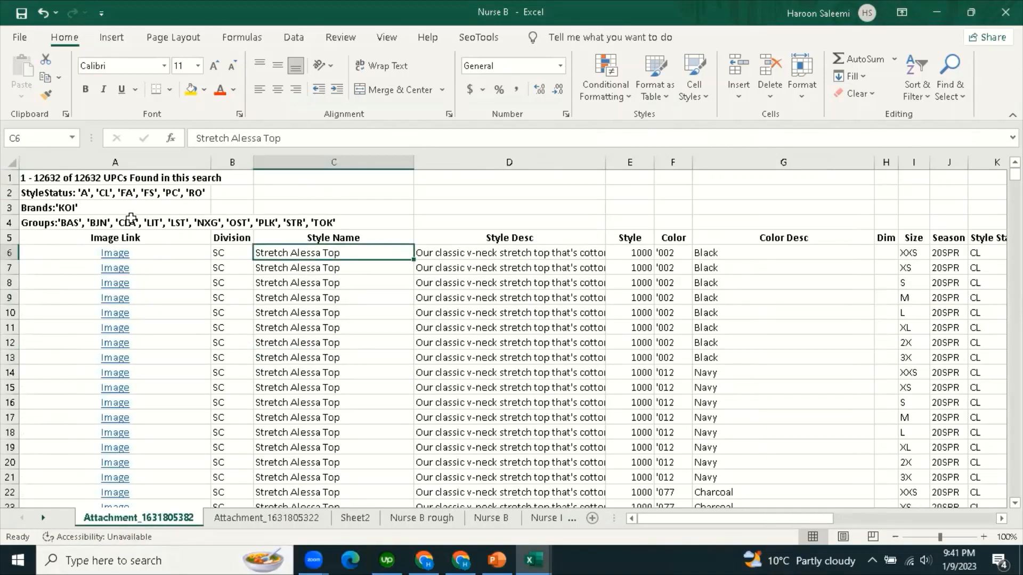
click(313, 377)
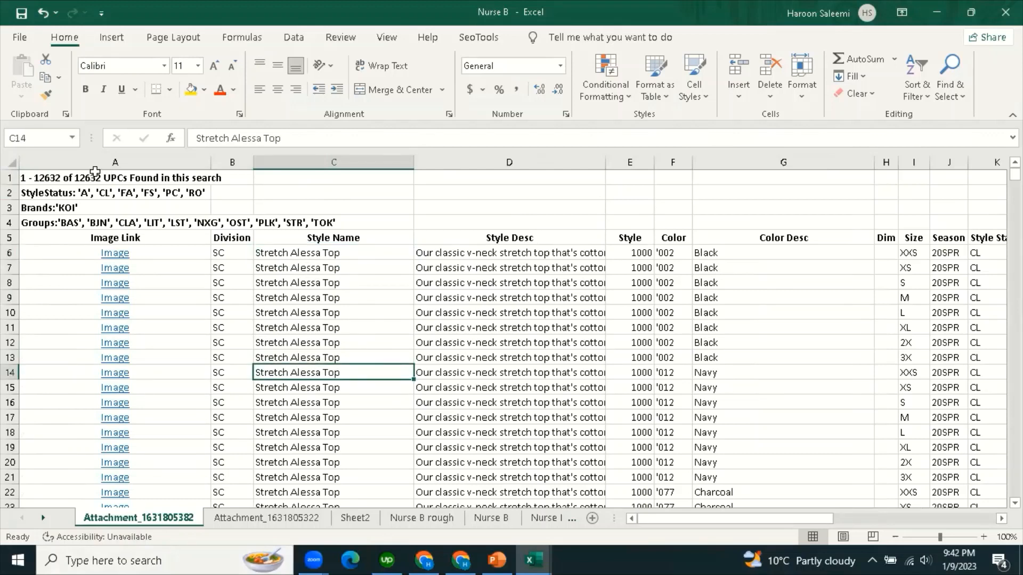
Highlight the Image Link column and open the image linked in A6 for the first Stretch Alessa Top row.
click(68, 164)
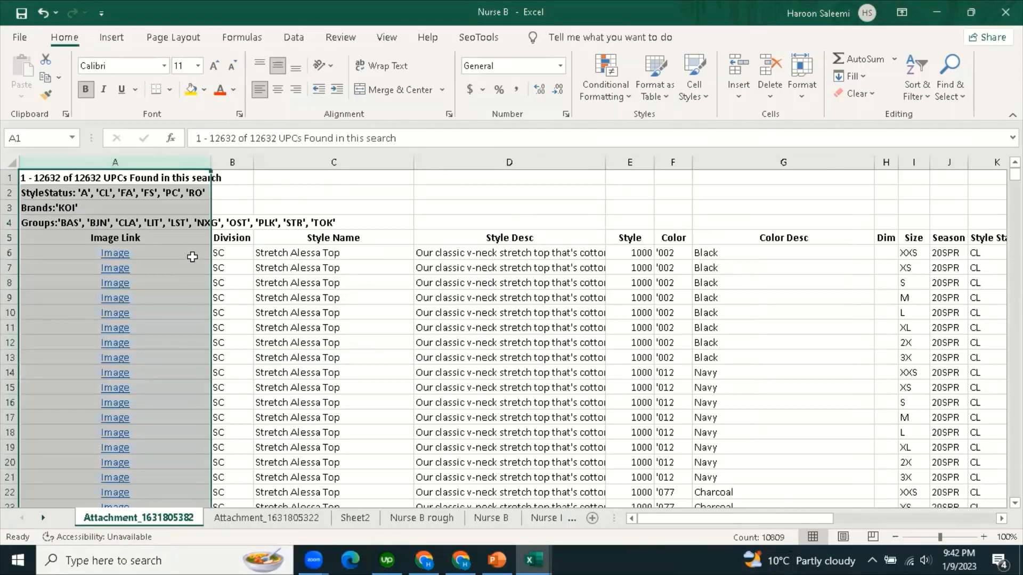
click(191, 258)
click(178, 298)
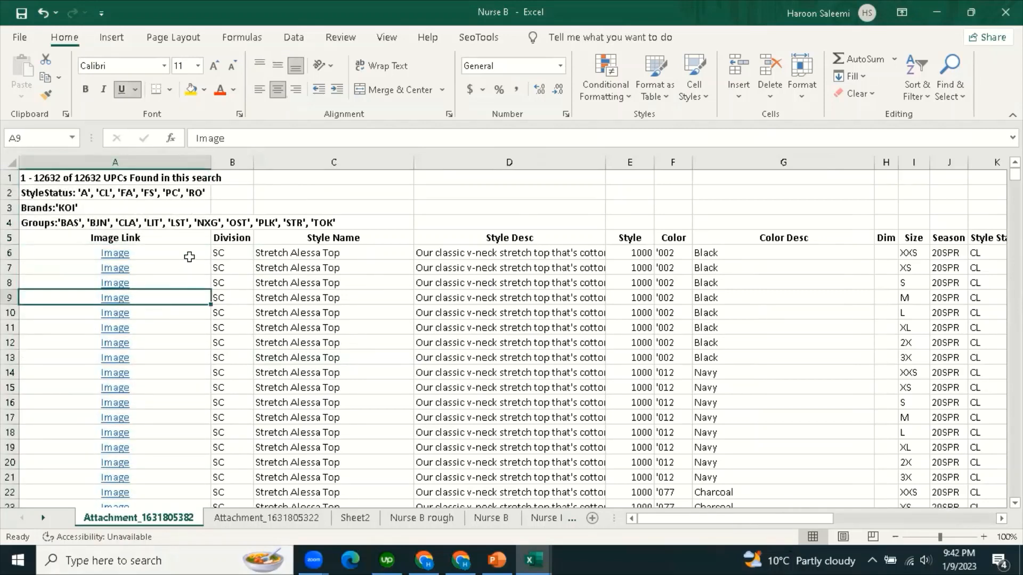
click(189, 258)
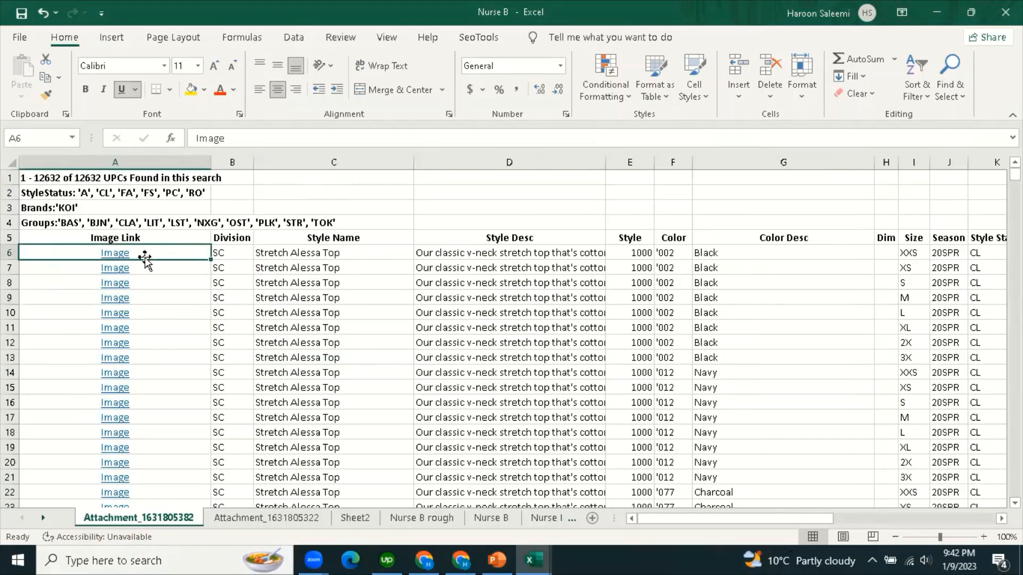
click(116, 253)
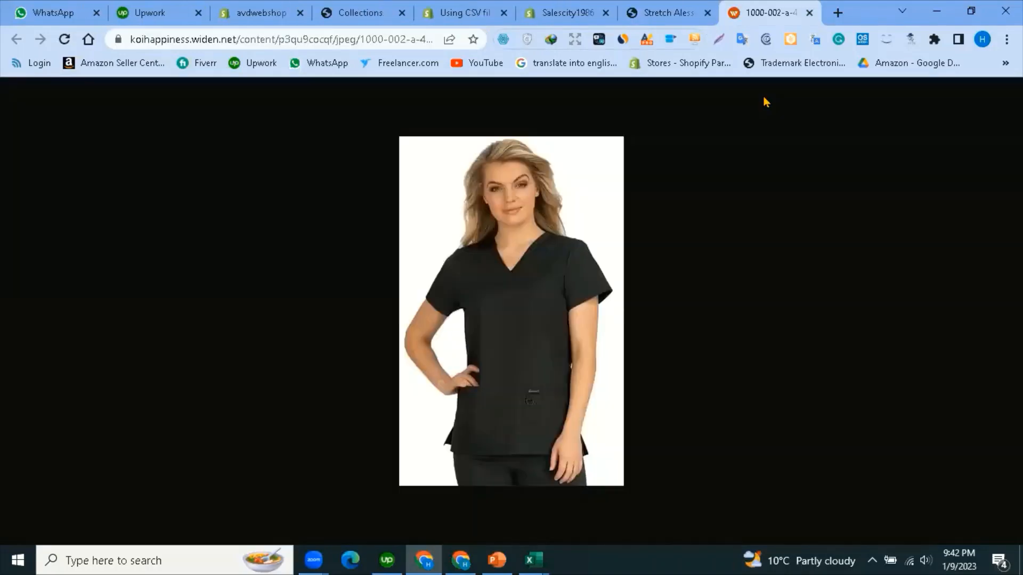
Close the supplier image and the Stretch Alessa Top storefront preview, and return to the Nurse B workbook in Excel.
click(809, 14)
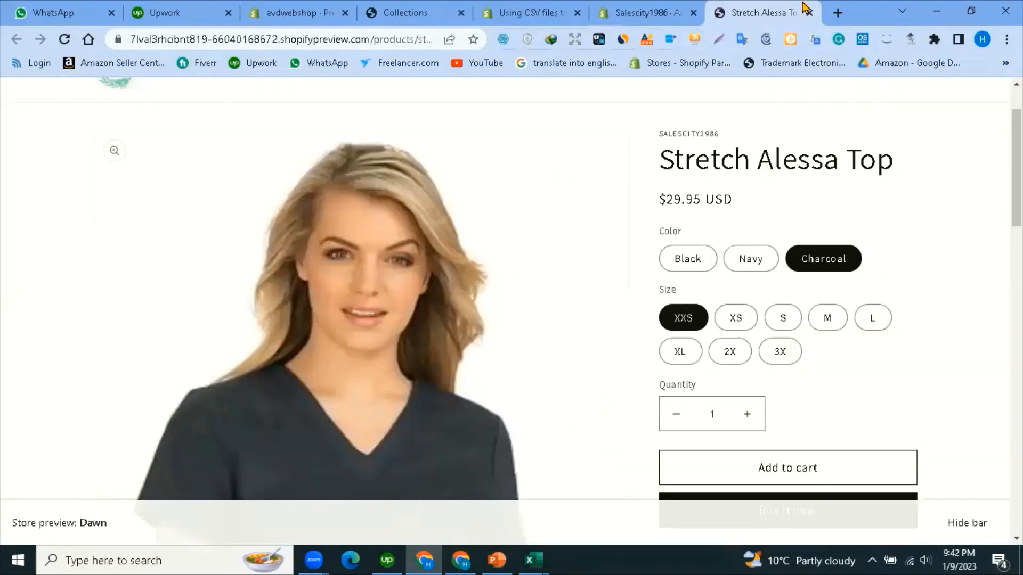
key(ctrl+w)
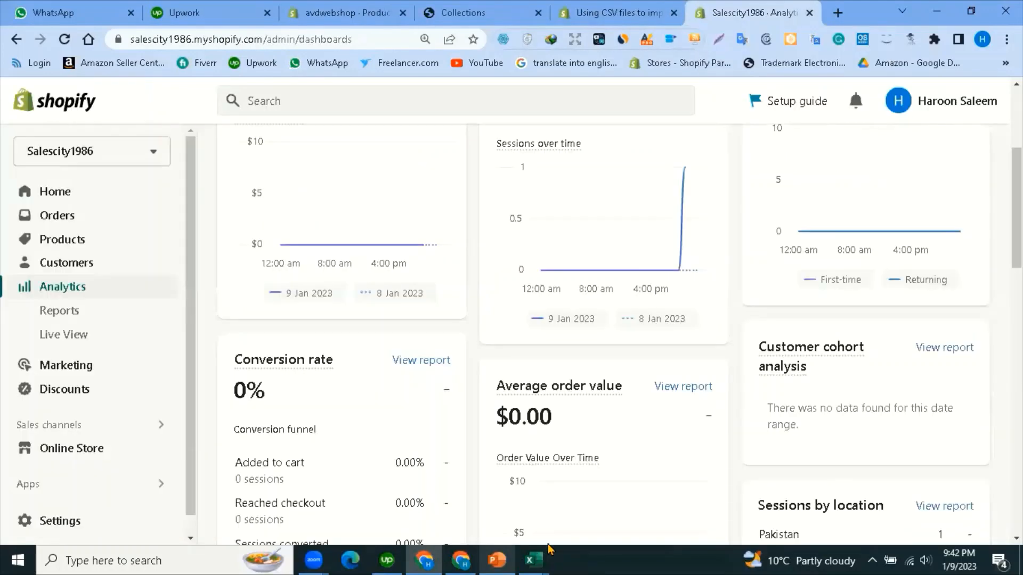
key(alt+Tab)
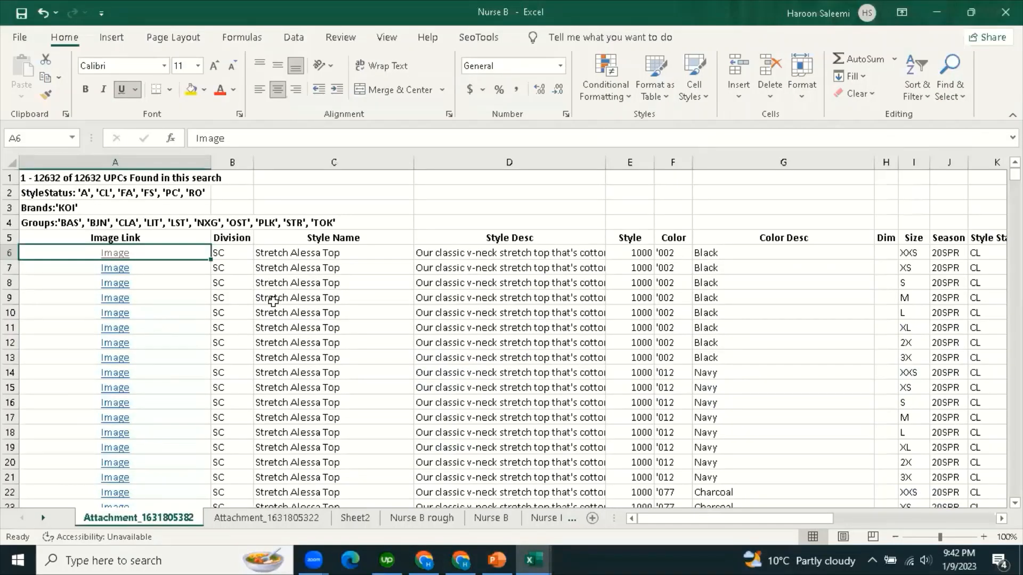
Check the Style Name and Division entries of the first Stretch Alessa Top rows and look across the sheet's remaining columns.
click(325, 314)
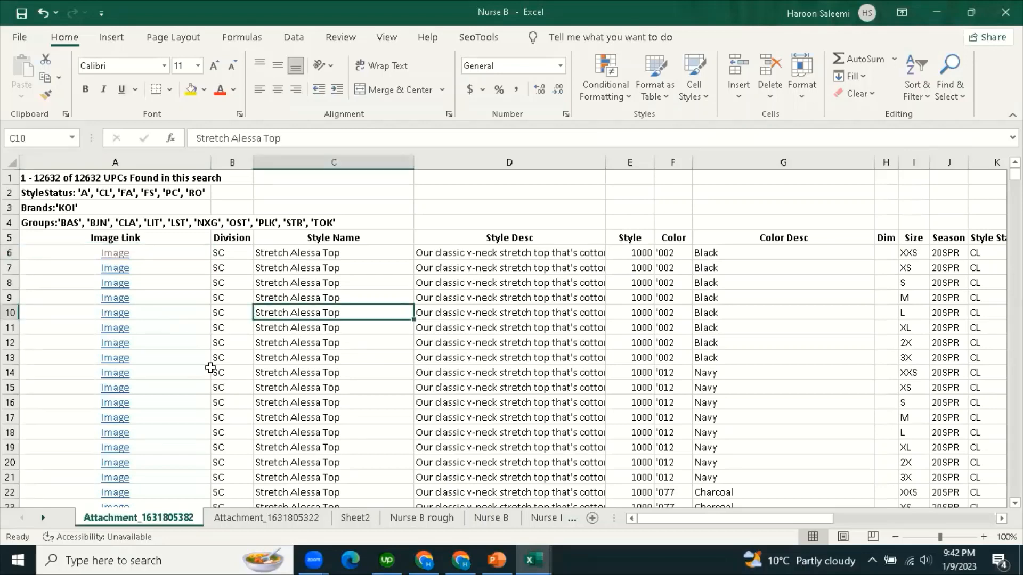
click(369, 283)
click(375, 263)
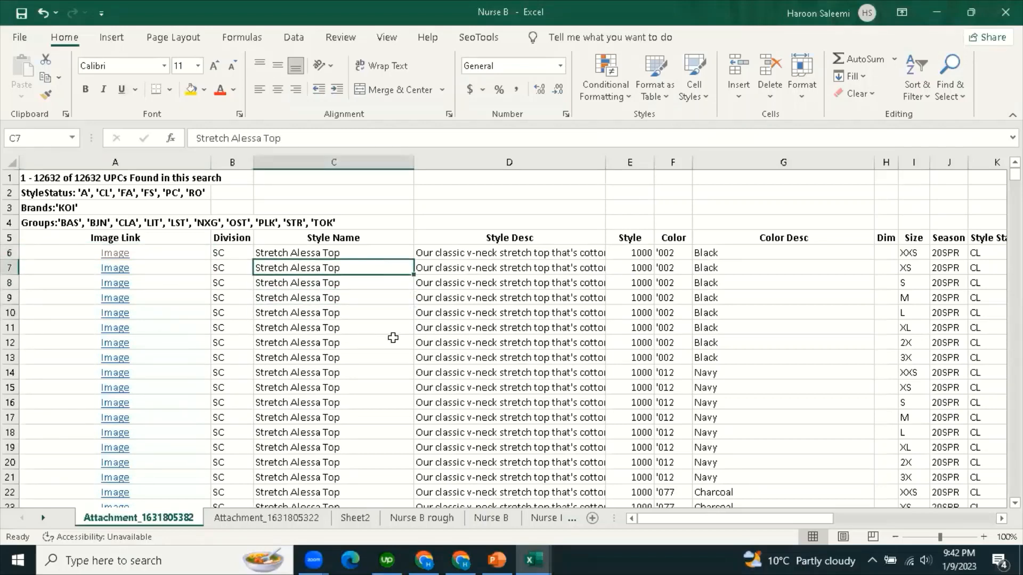
click(226, 252)
drag(675, 519, 464, 440)
click(233, 310)
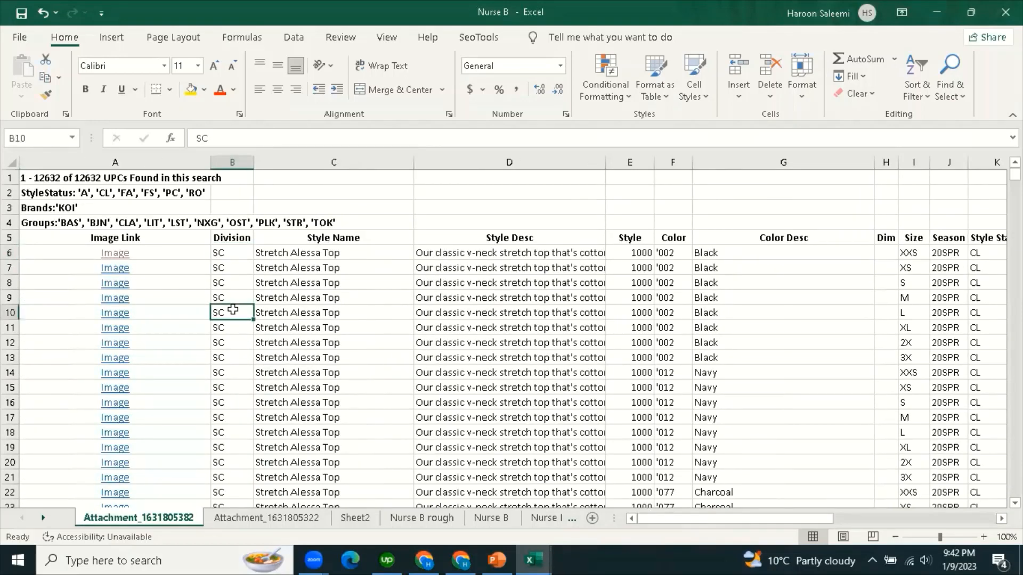
click(278, 519)
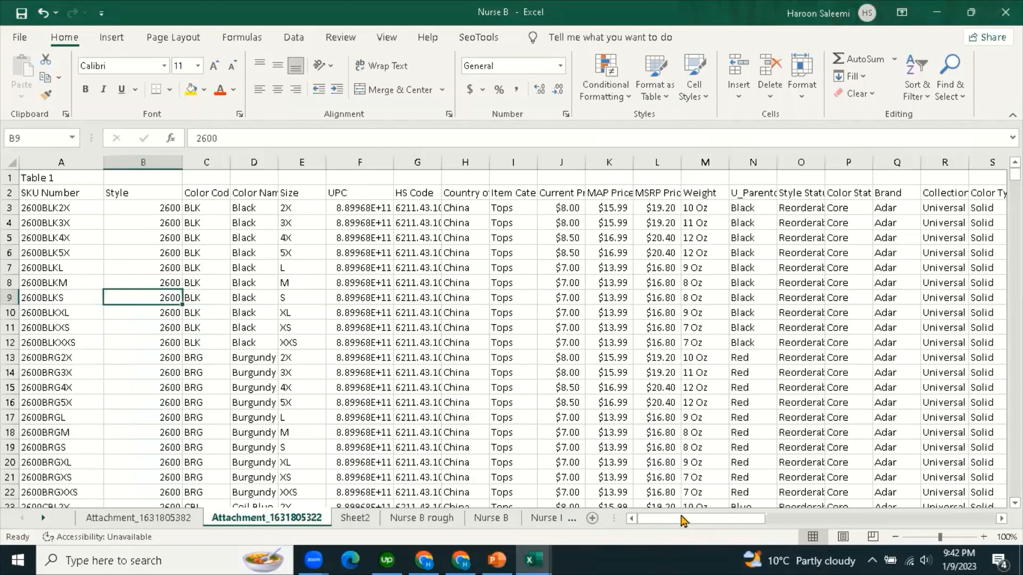
drag(736, 519, 751, 520)
drag(828, 511, 694, 494)
click(198, 244)
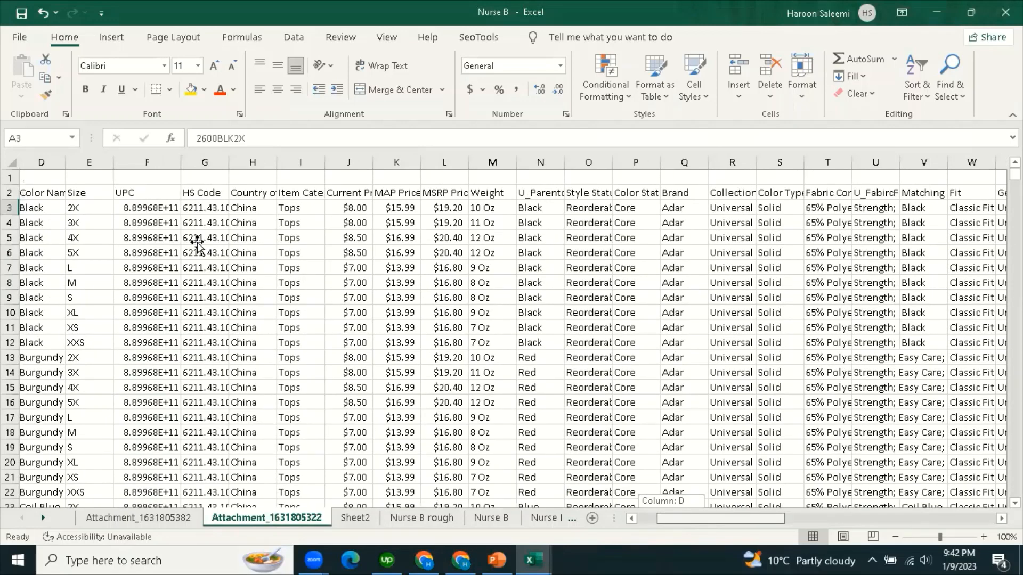
scroll(175, 354, down, 8)
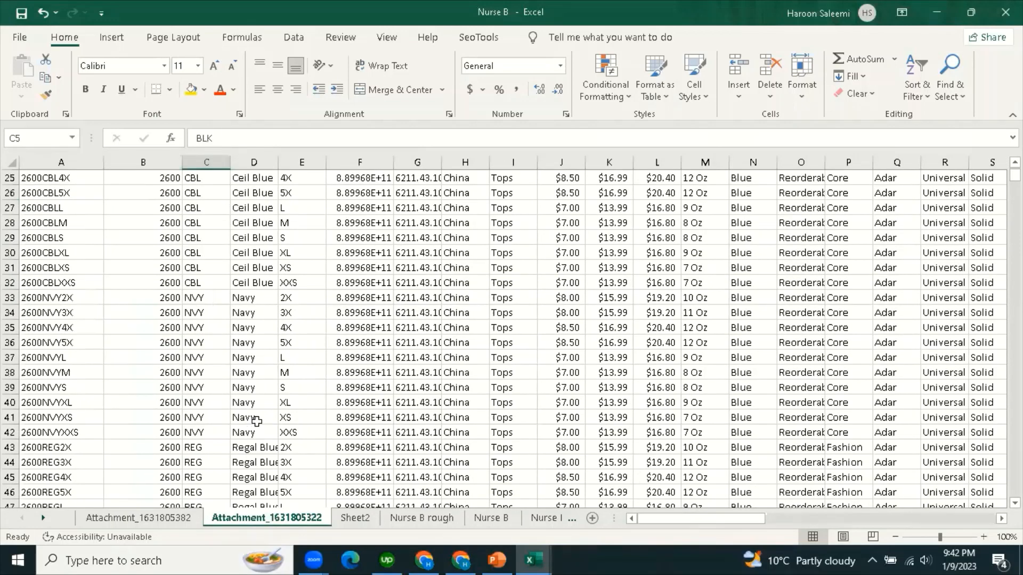
scroll(353, 393, down, 20)
scroll(406, 408, up, 14)
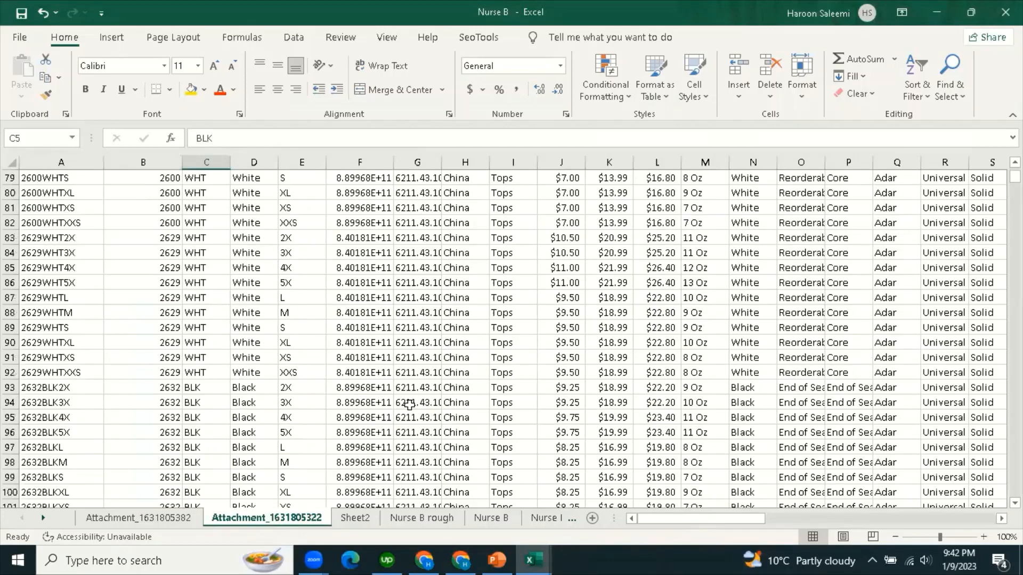
scroll(210, 492, up, 16)
click(162, 519)
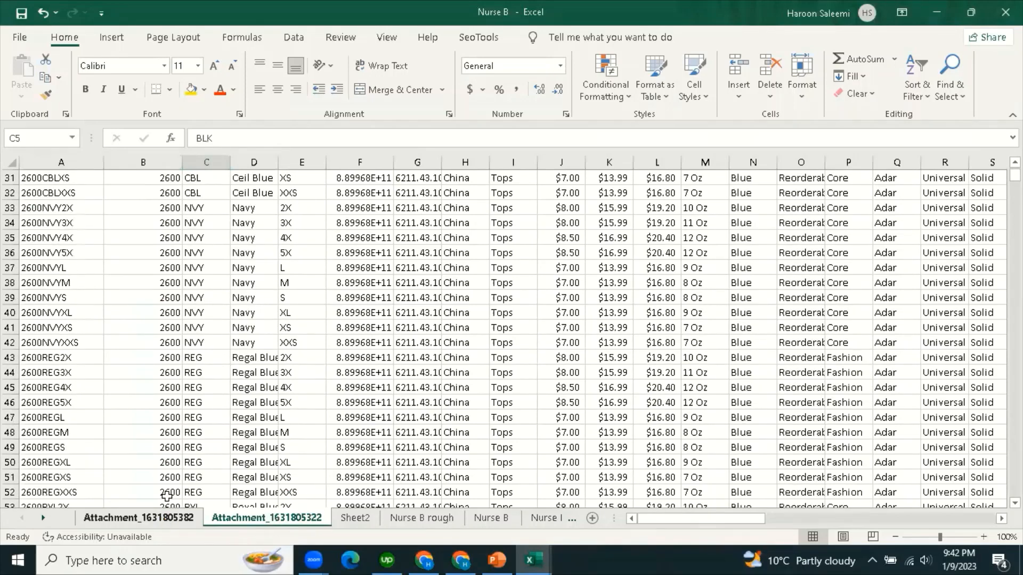
click(150, 253)
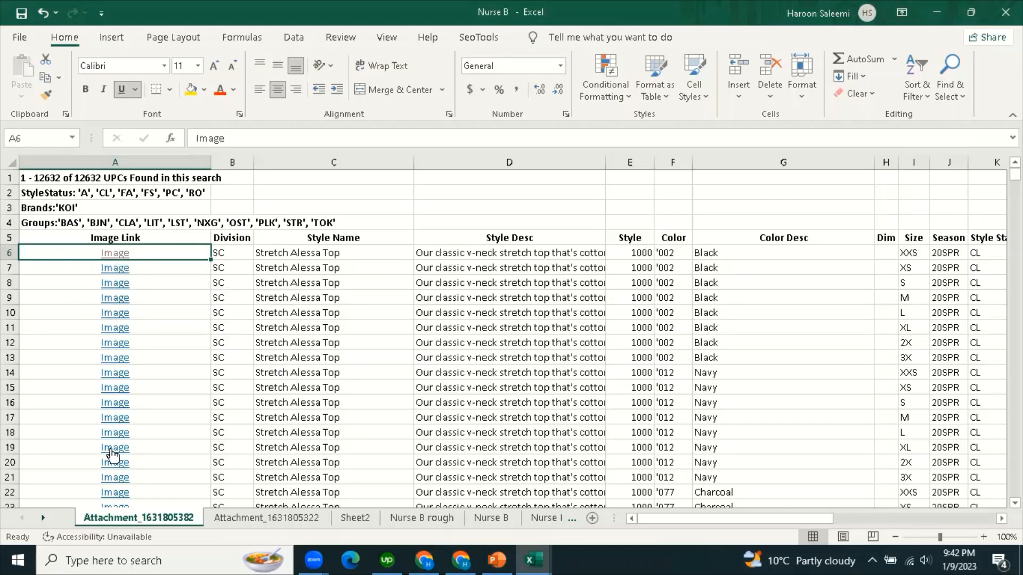
scroll(111, 450, down, 7)
scroll(111, 436, down, 20)
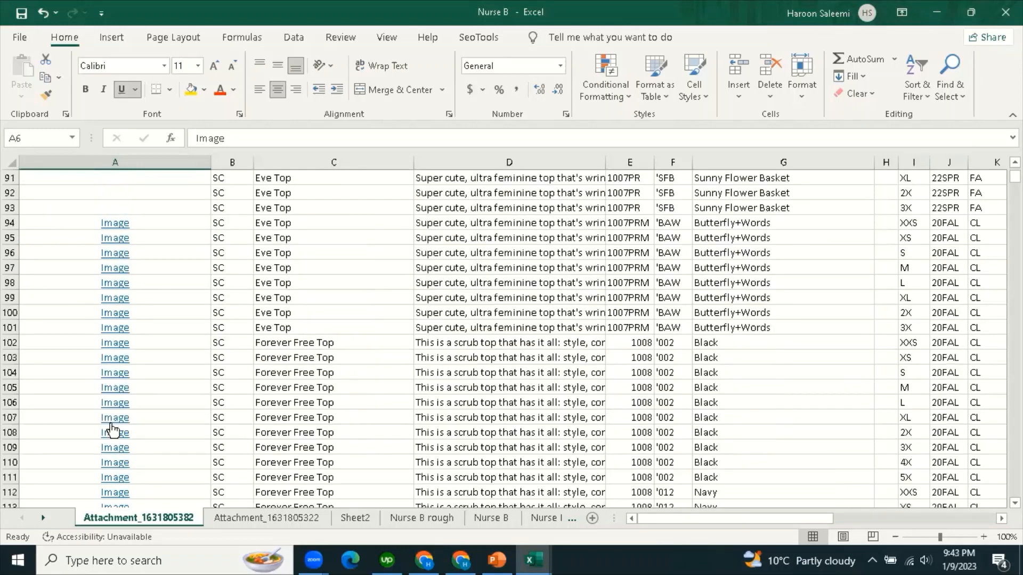
scroll(110, 428, down, 8)
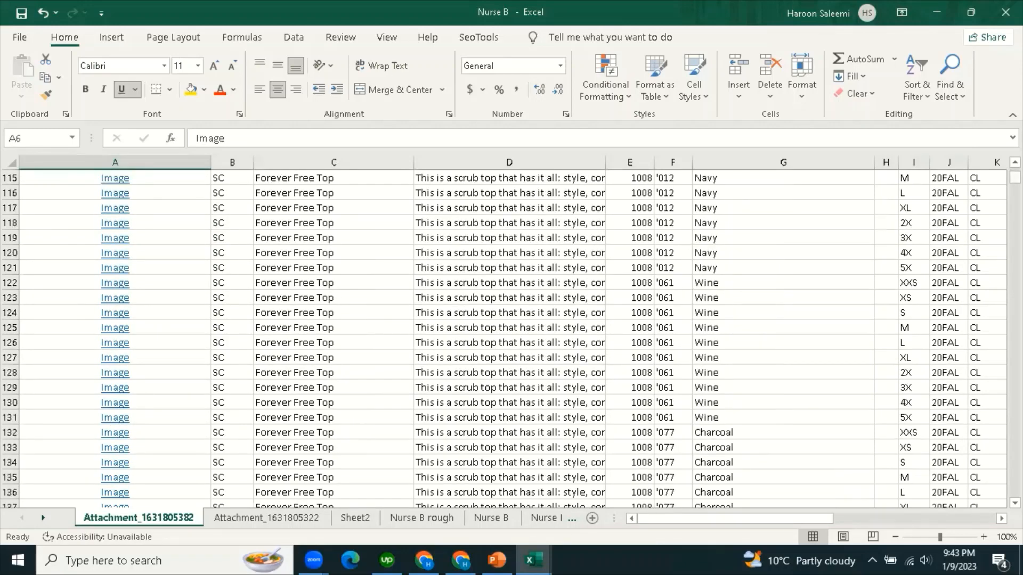
mouse_move(1014, 178)
mouse_down()
mouse_move(1015, 199)
mouse_move(1015, 189)
mouse_up()
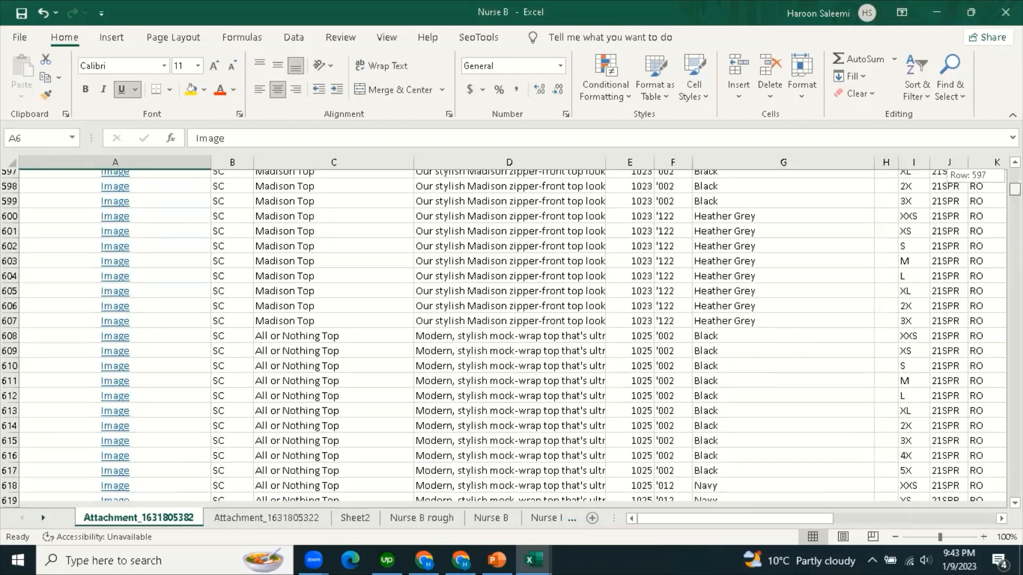
Inspect the URL behind an Image link near the start of column A and check which product rows below have image links.
click(143, 300)
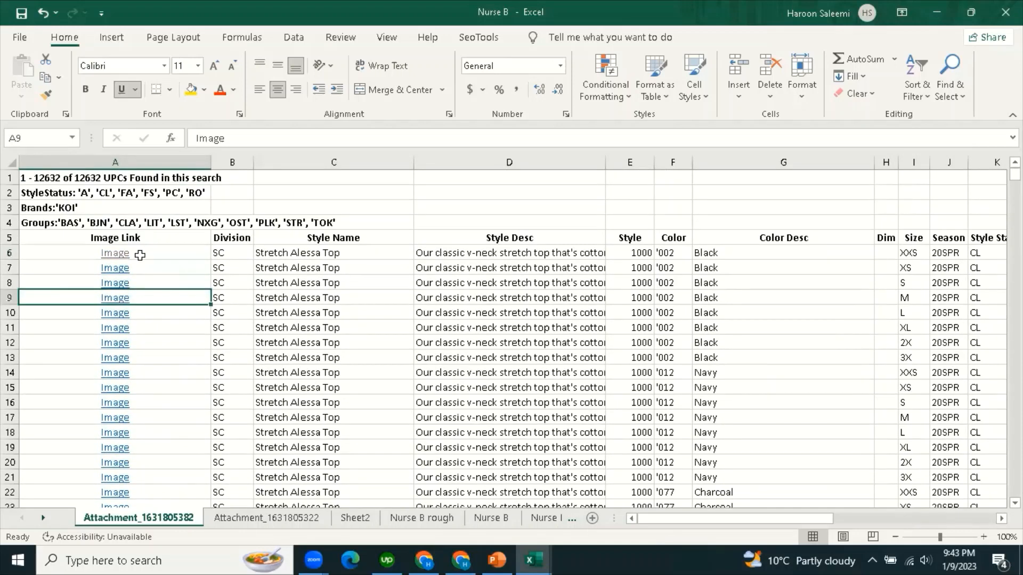
click(139, 255)
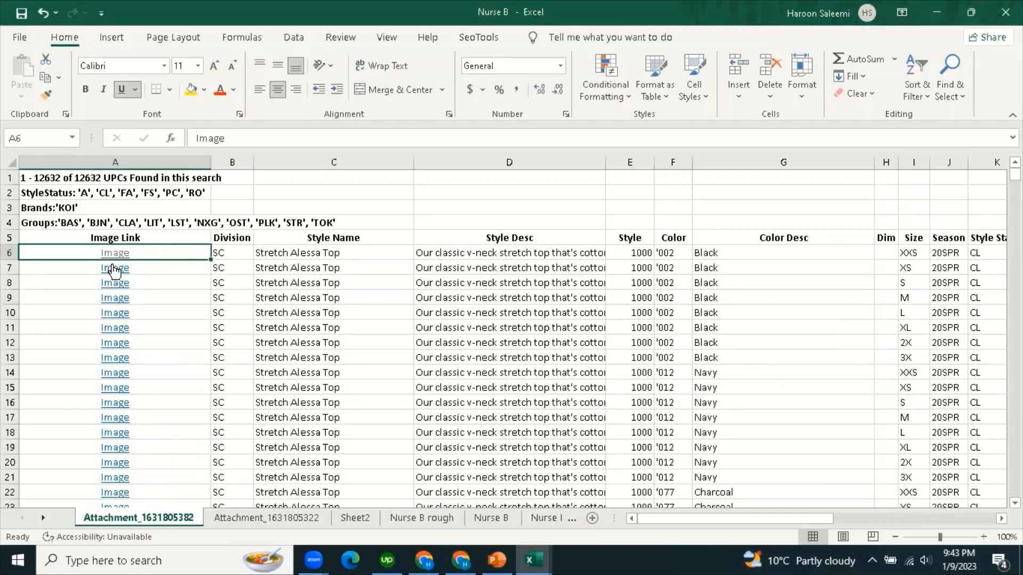
click(137, 346)
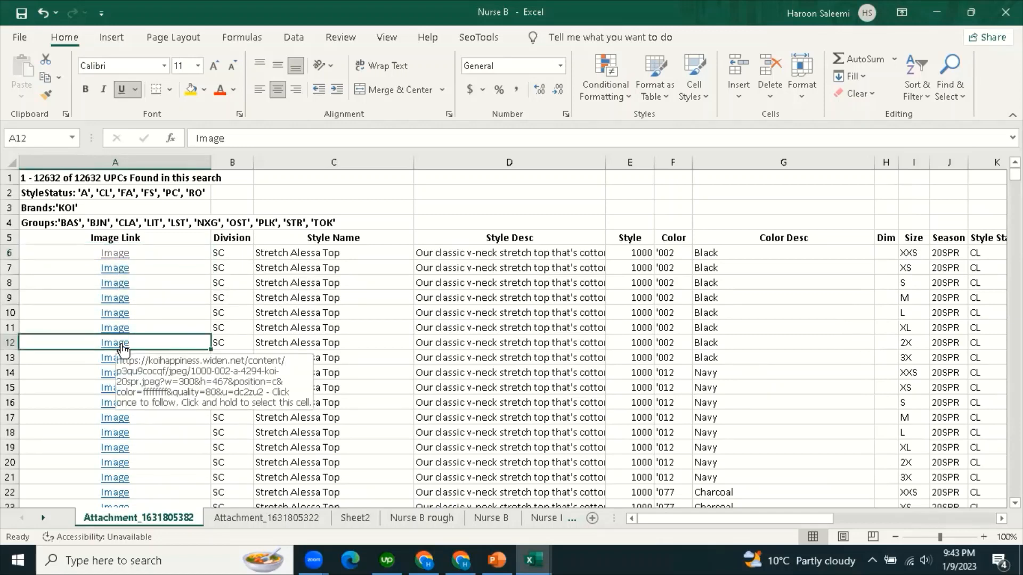
scroll(162, 429, down, 7)
click(135, 432)
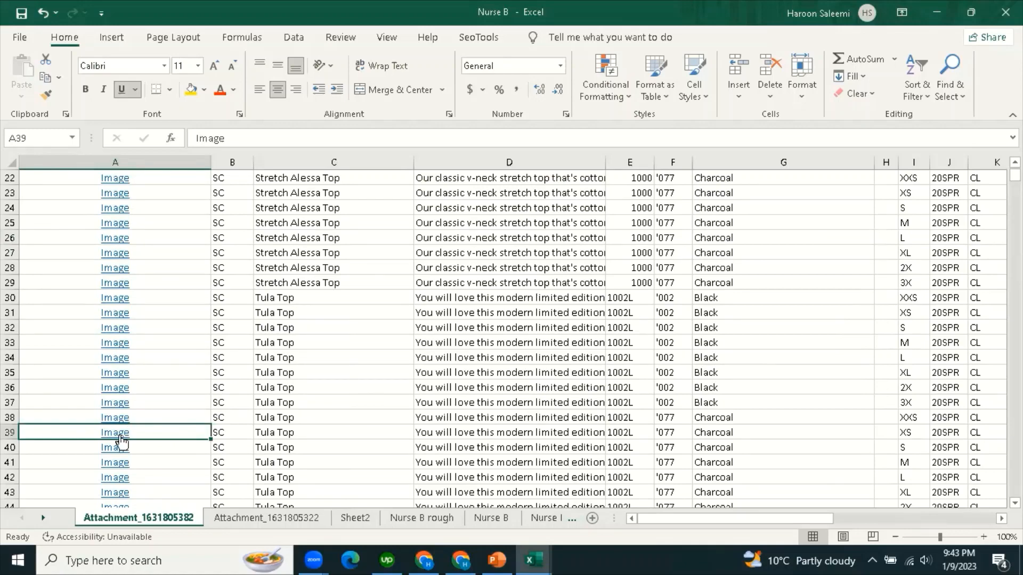
scroll(159, 394, down, 6)
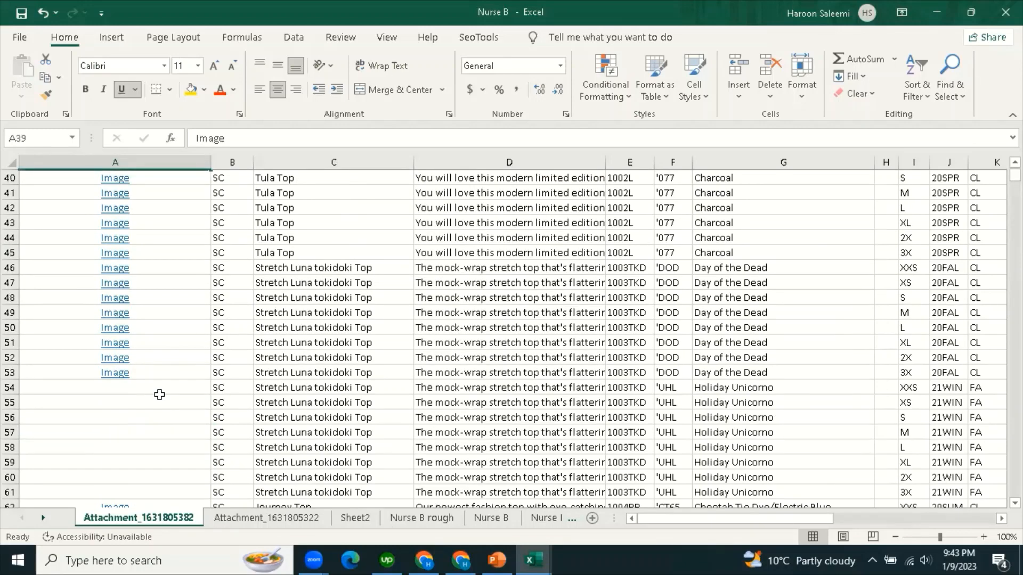
scroll(160, 394, down, 7)
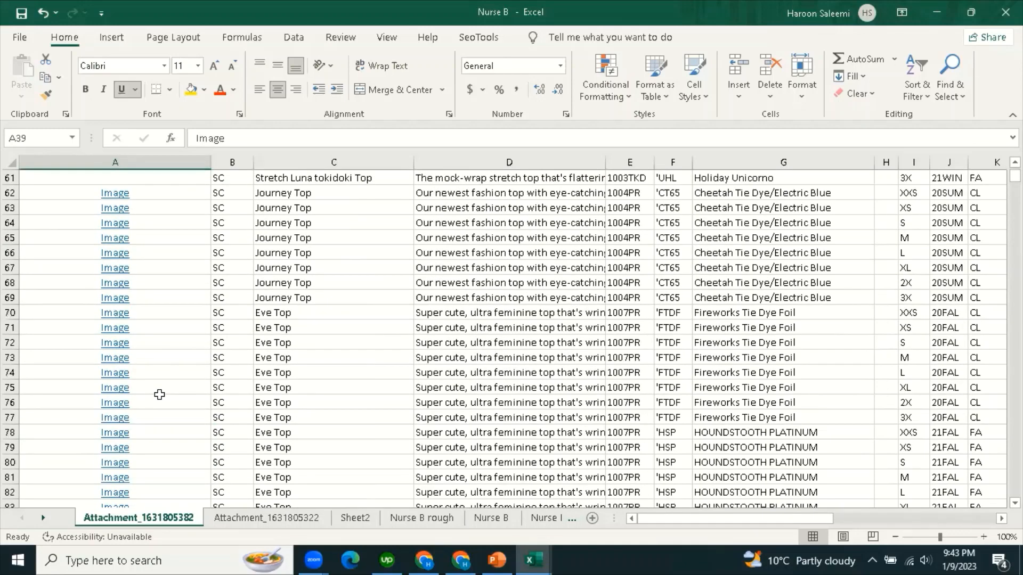
Open Sheet2 and compare the ExtractURL formula in B6 with the full image URL in C6.
click(256, 520)
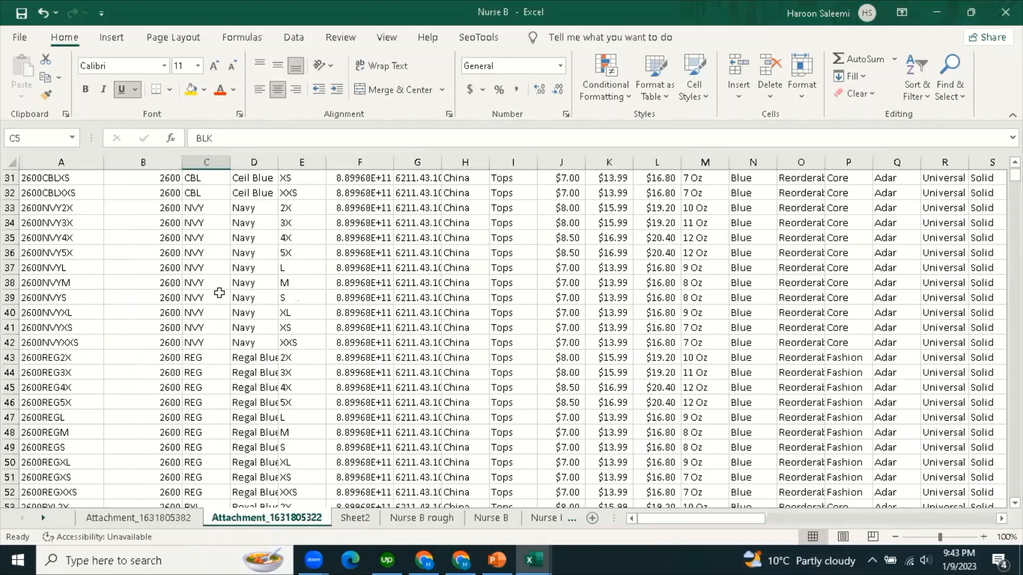
key(ctrl+Page_Down)
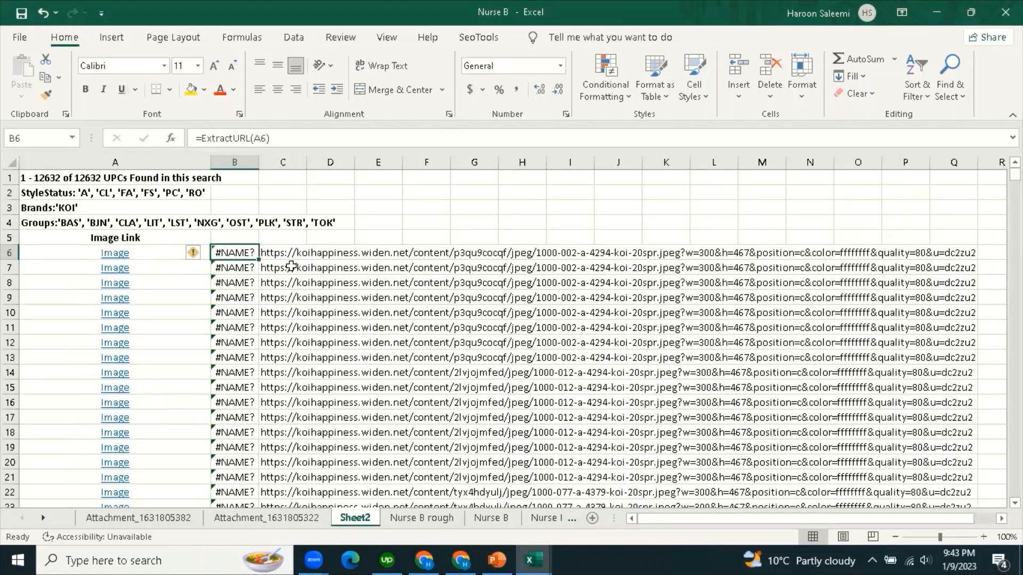
key(Right)
click(317, 309)
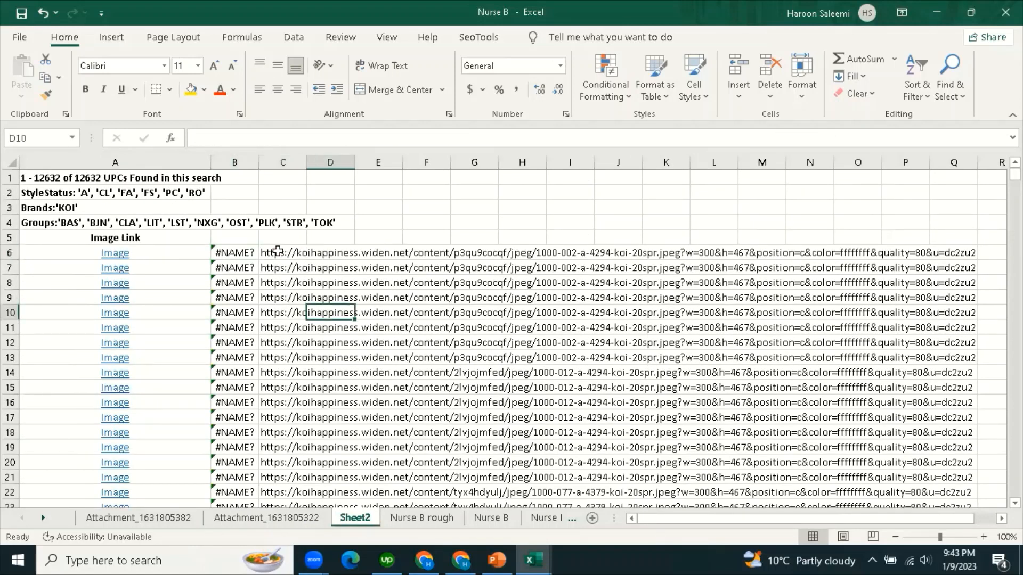
click(285, 253)
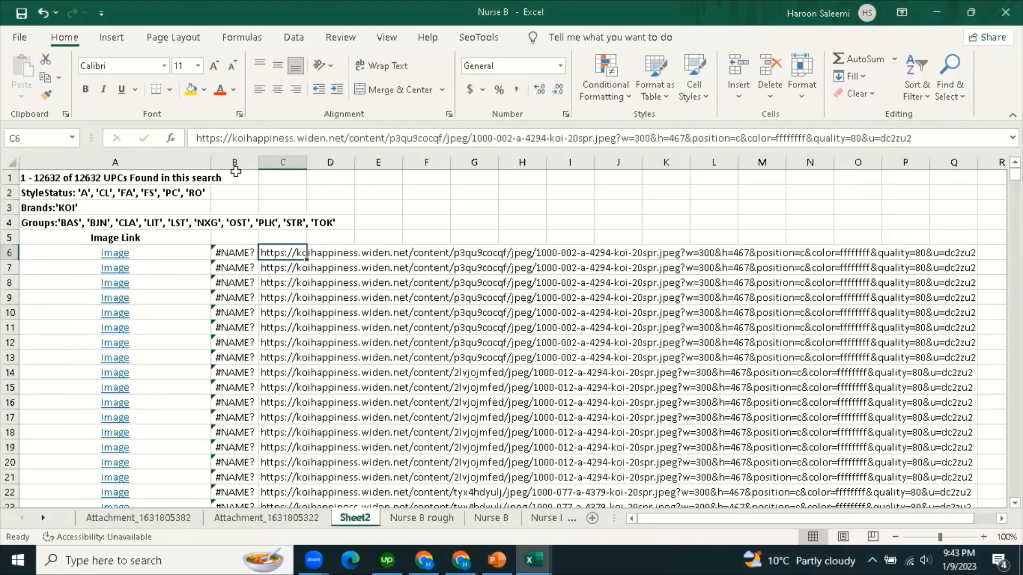
click(248, 257)
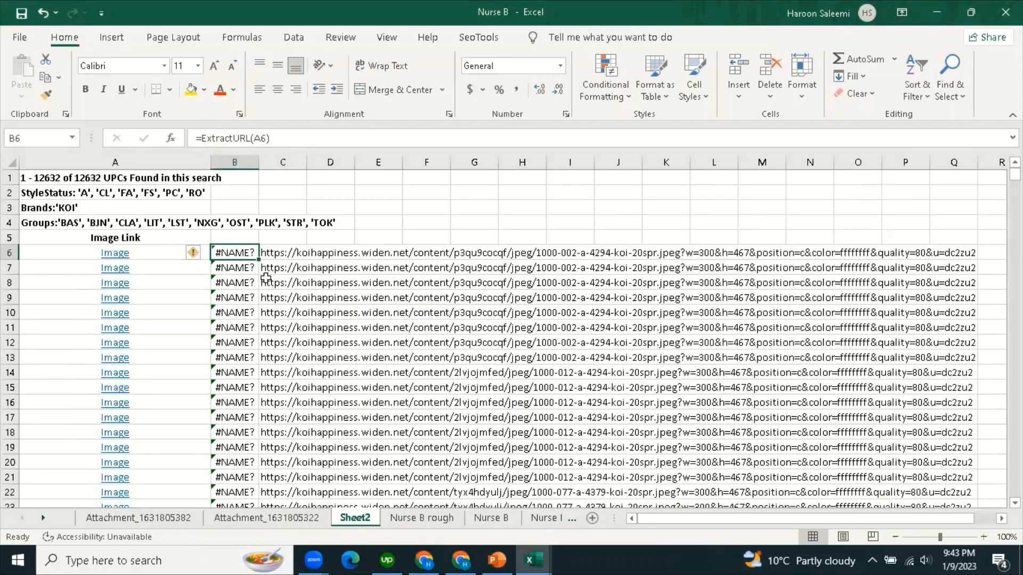
click(269, 256)
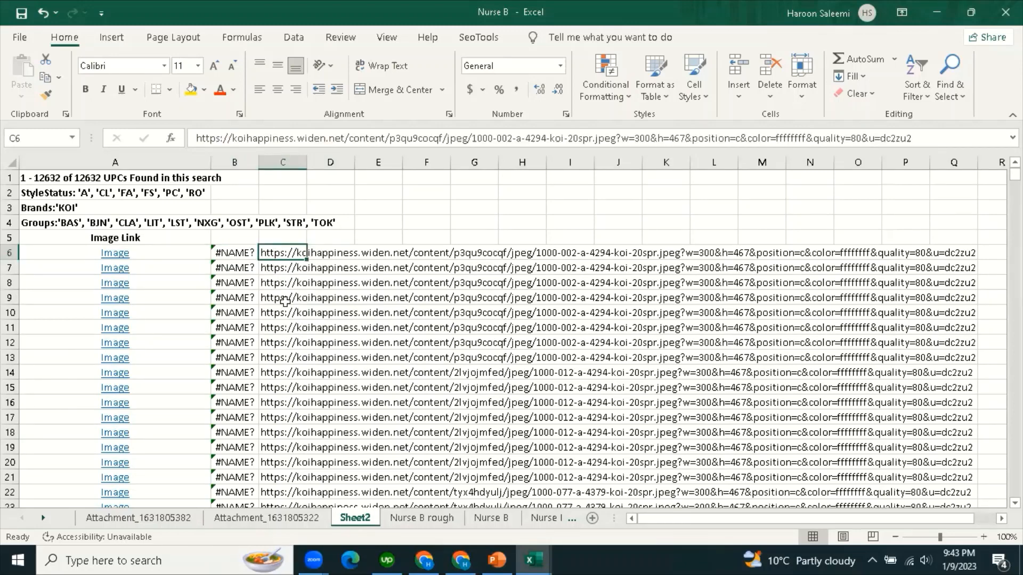
Look down the extracted image URLs in column C of Sheet2 and go back to the first rows.
scroll(275, 423, down, 16)
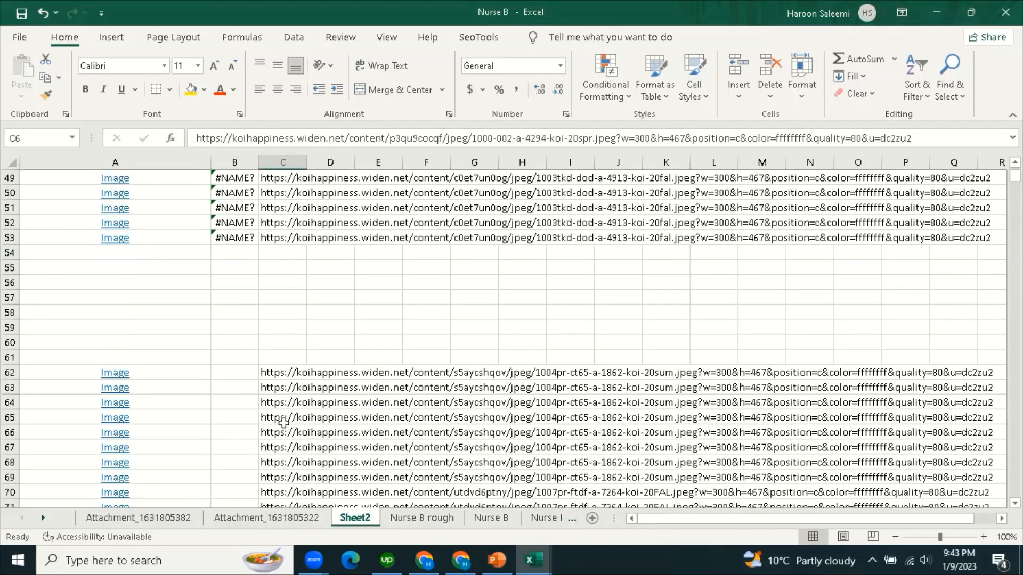
scroll(283, 422, down, 13)
scroll(288, 417, up, 20)
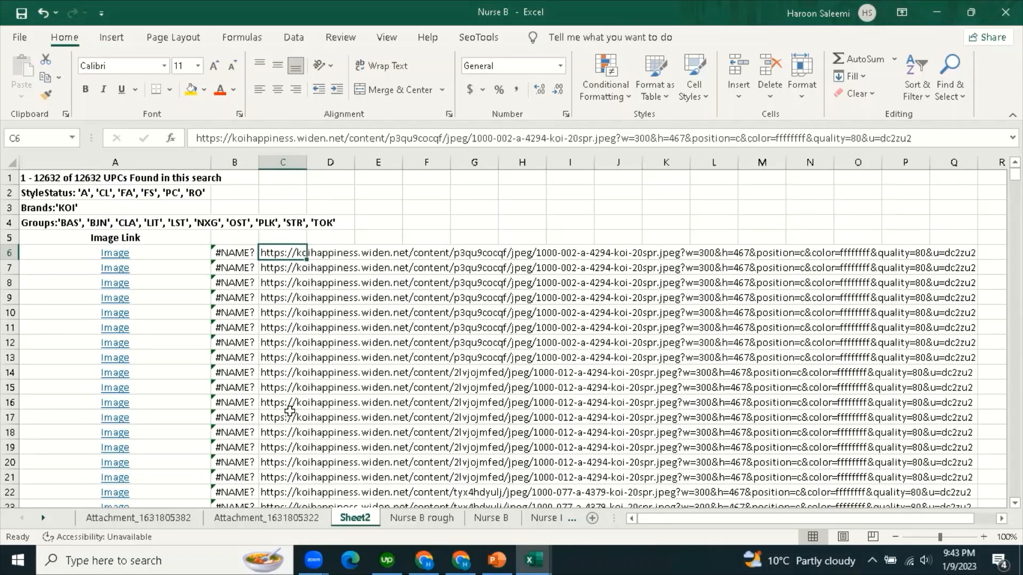
View the Nurse B rough sheet and open the Nurse B sheet with the Shopify-format product data.
click(432, 518)
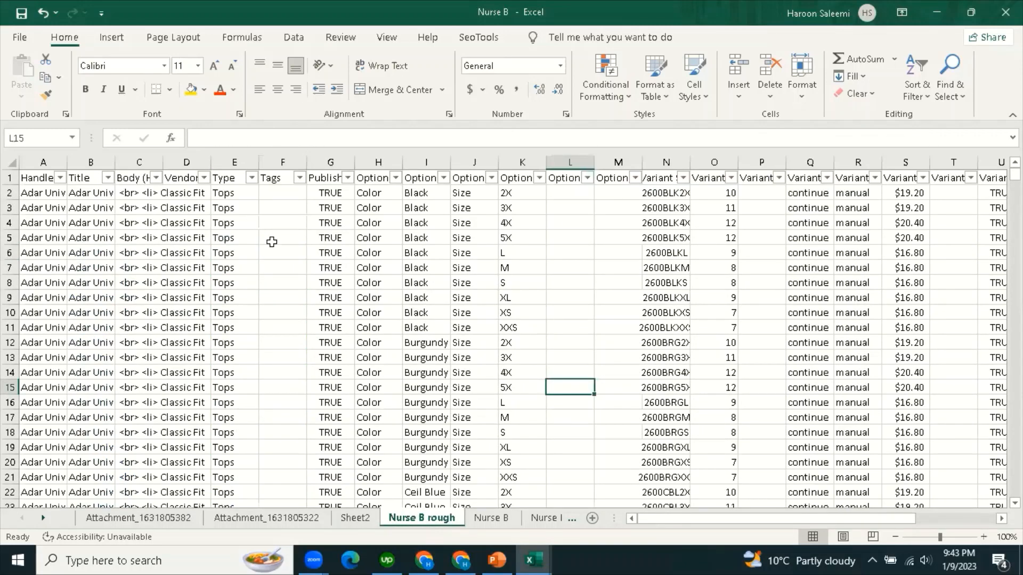
click(500, 522)
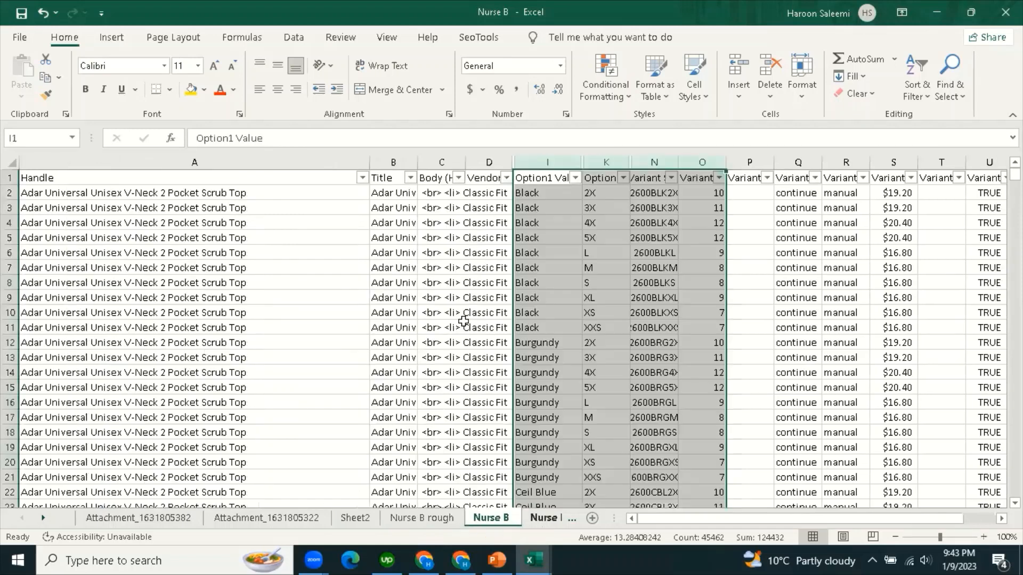
Clear the column selection in Nurse B, open the Nurse B2 sheet and view its product data from the header row.
click(459, 315)
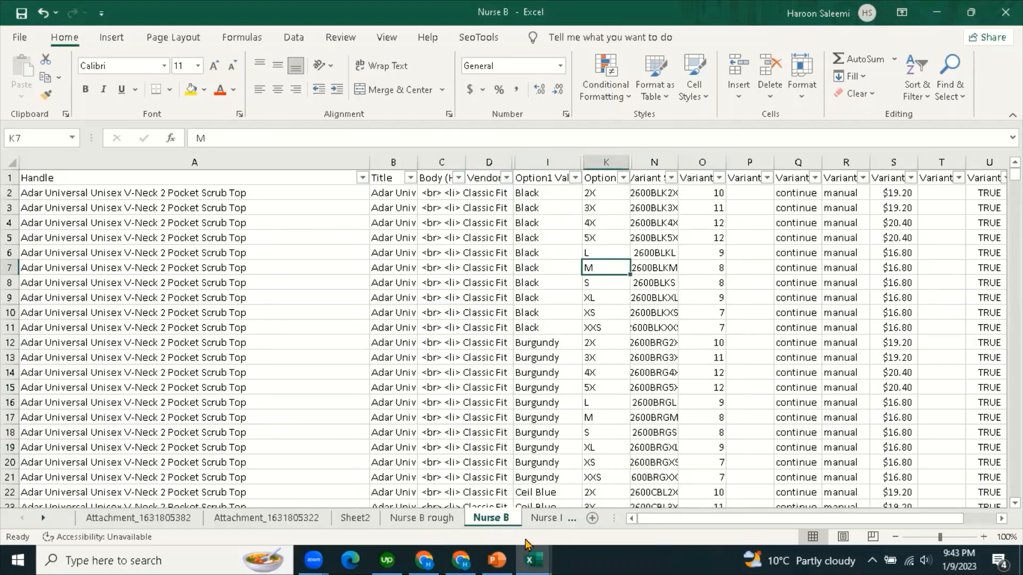
click(546, 518)
click(585, 415)
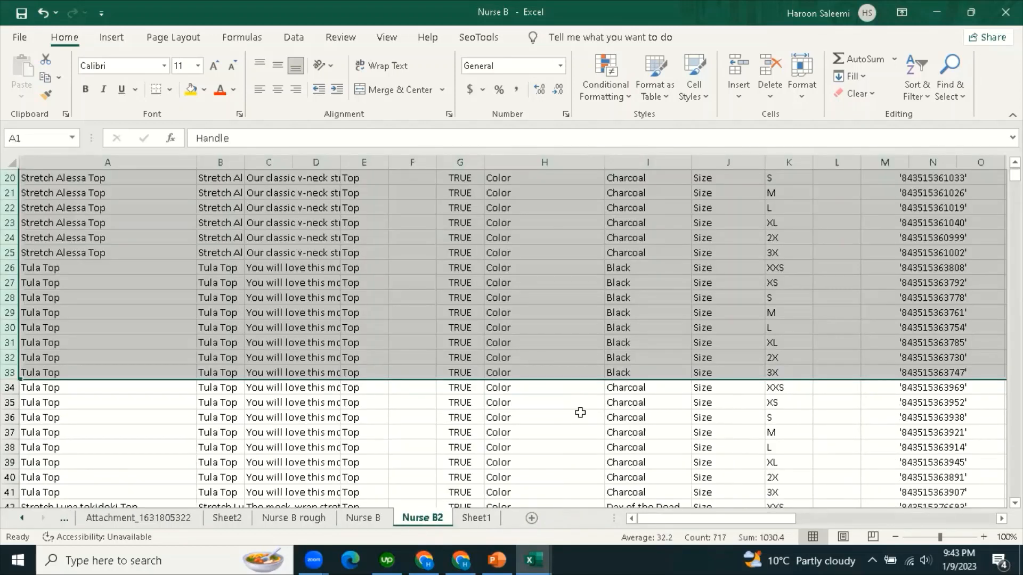
scroll(738, 391, up, 7)
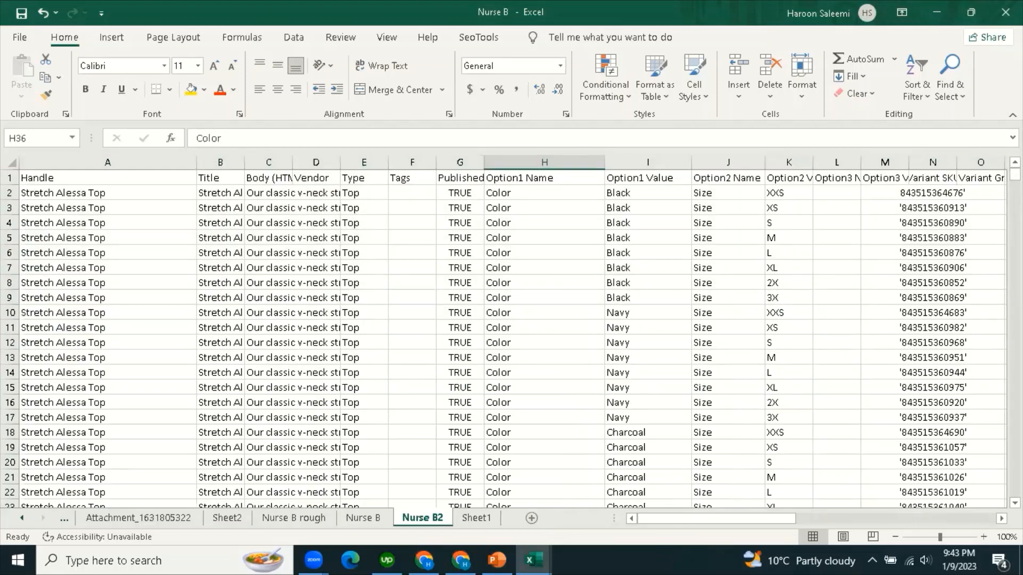
Compare the entry counts of the Handle column in the Nurse B2 and Nurse B sheets.
click(39, 162)
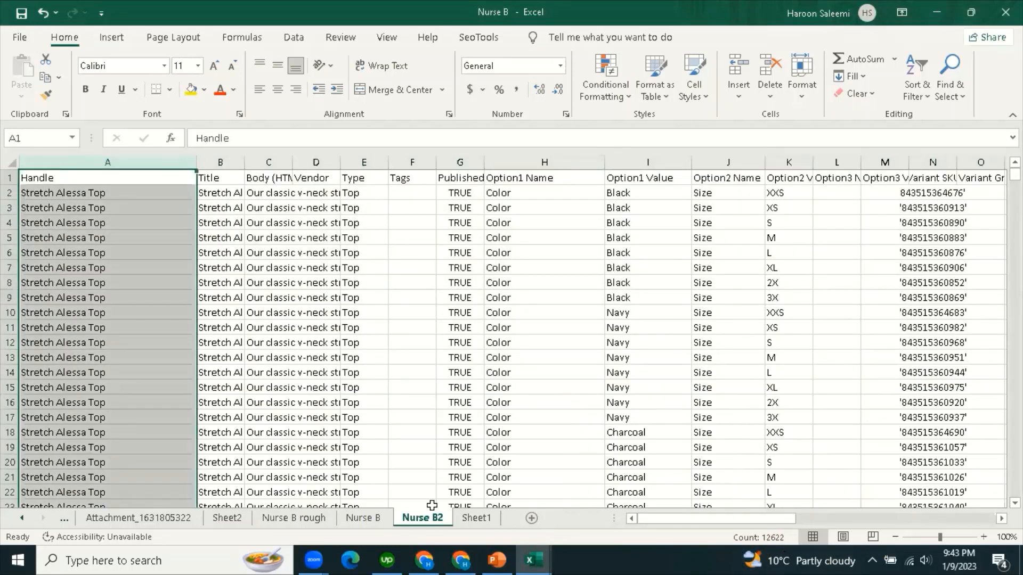
click(362, 519)
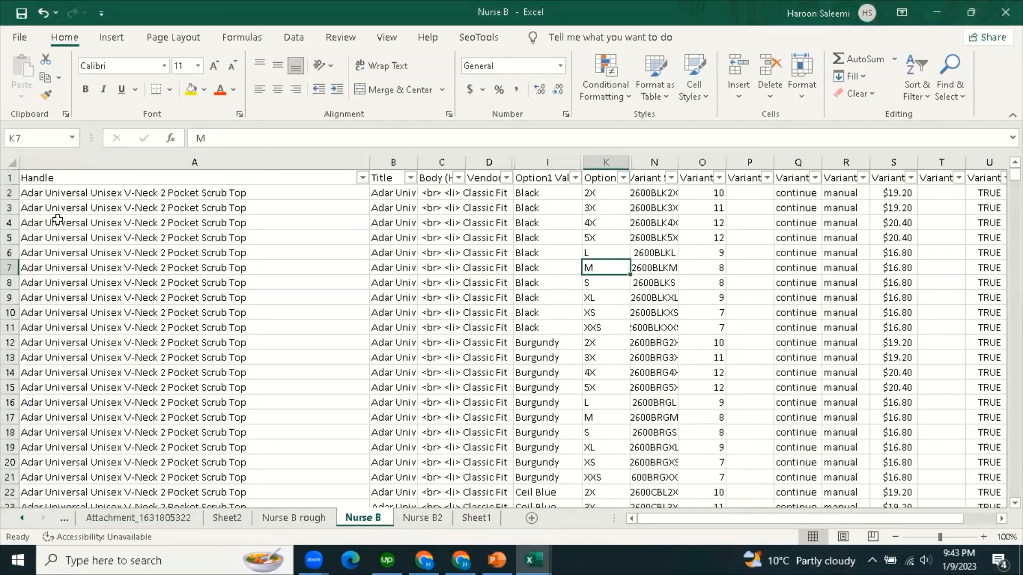
click(57, 163)
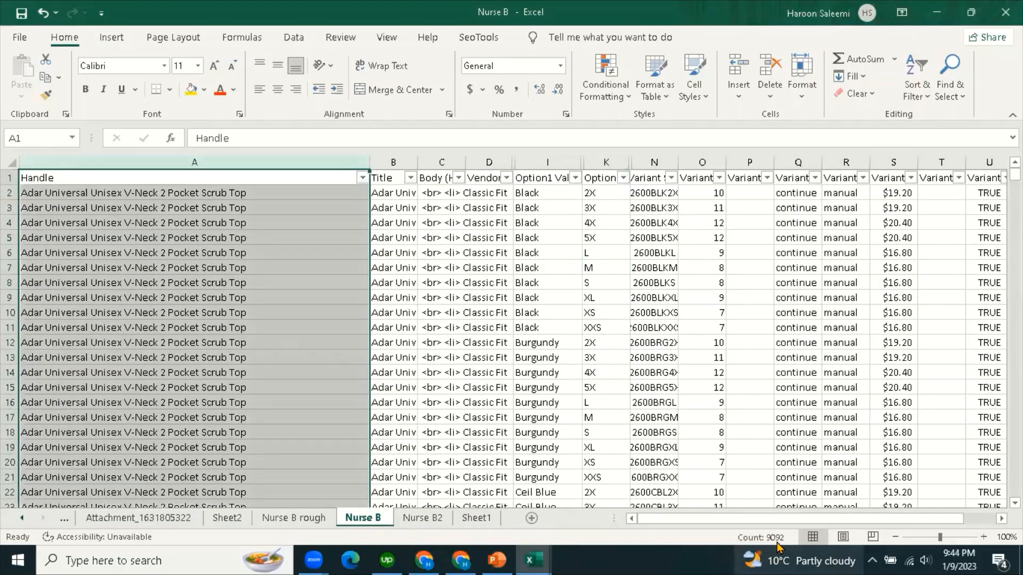